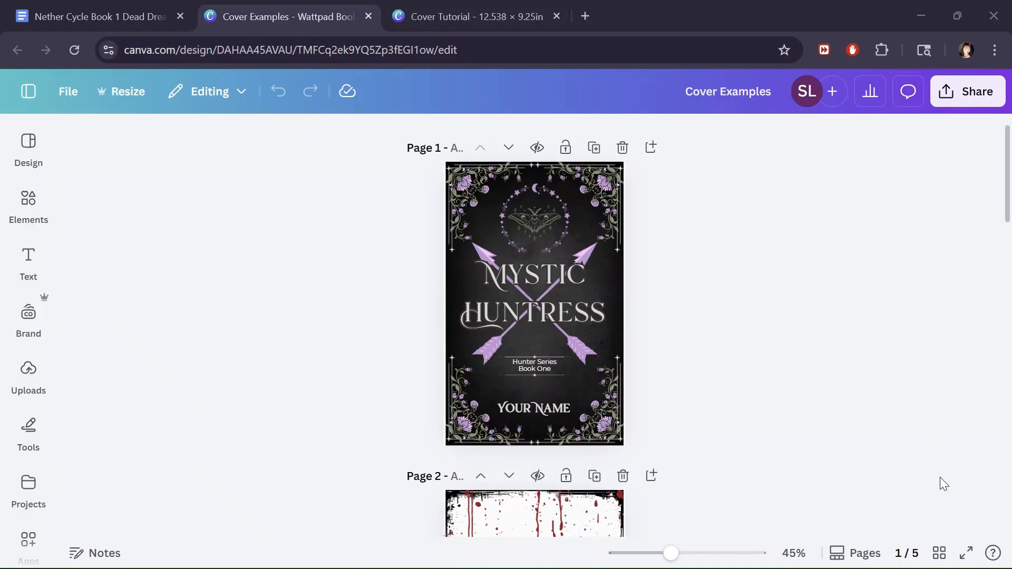
Review the page thumbnails of the Cover Examples design and of the Cover Tutorial design, finishing back in the Cover Tutorial editor.
left_click(939, 552)
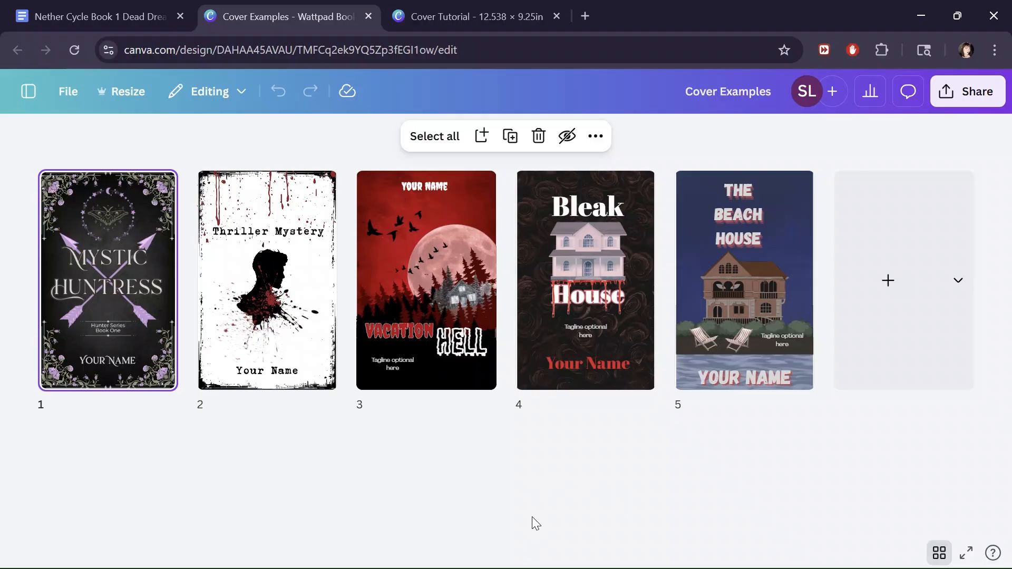
left_click(445, 15)
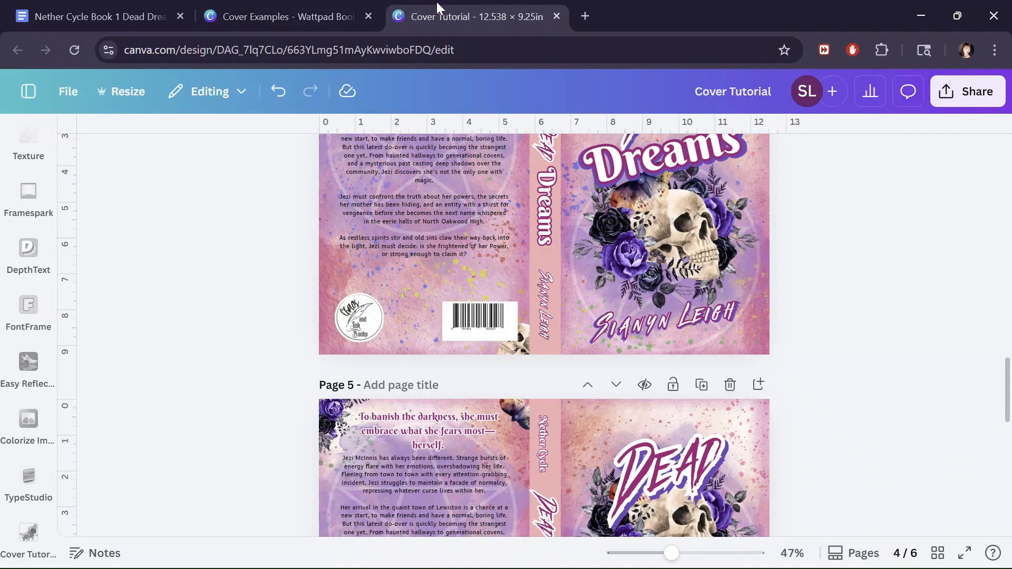
scroll(299, 225, "up", 15)
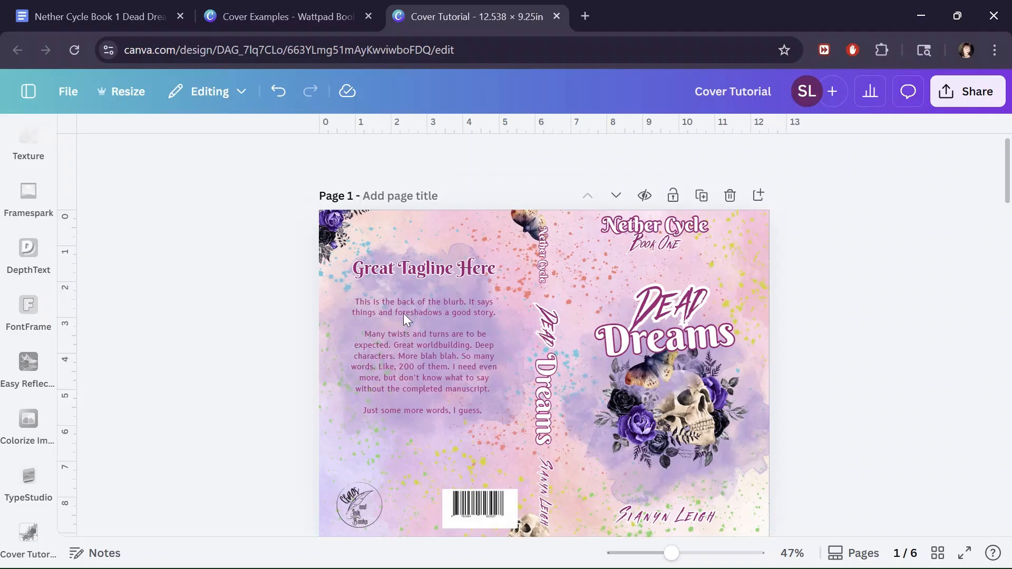
left_click(938, 552)
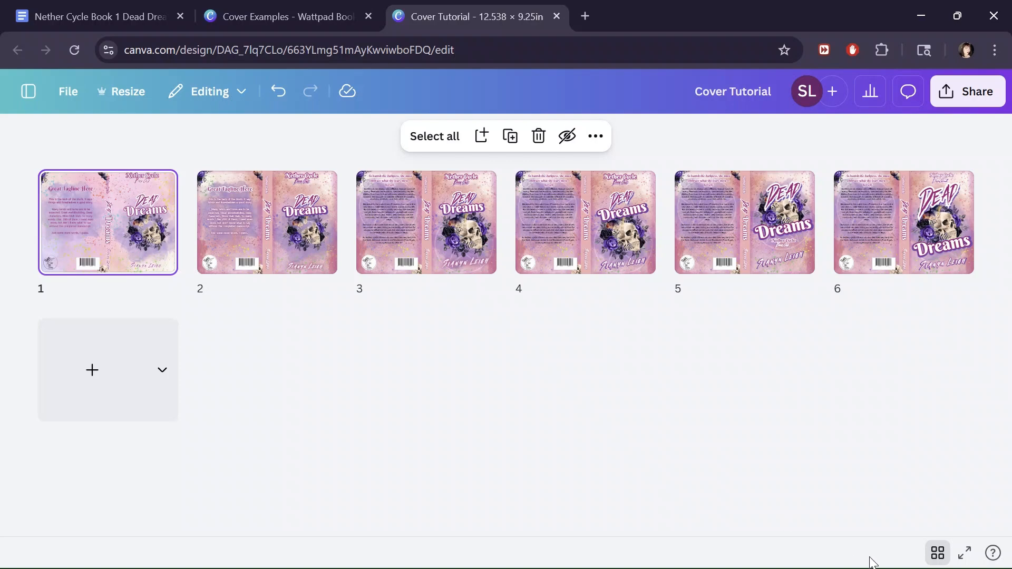
left_click(939, 553)
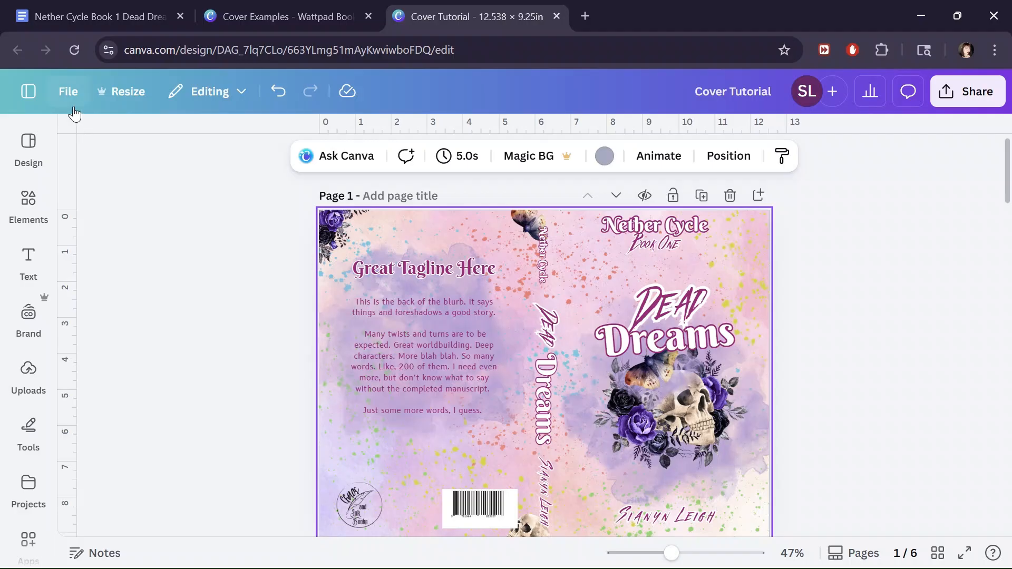
Check the Cover Tutorial design's dimensions and browse the available resize options without applying one.
left_click(68, 91)
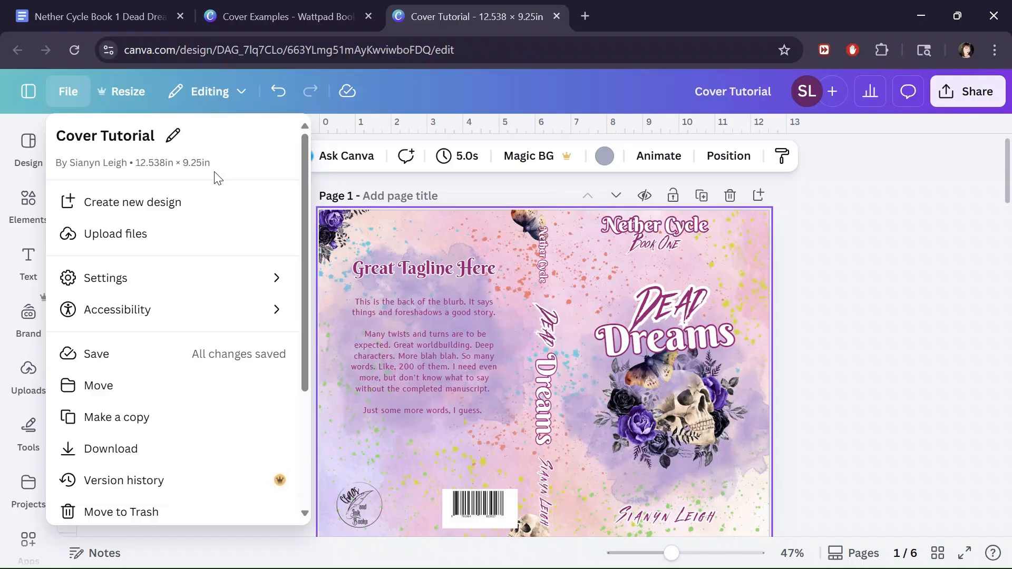
left_click(136, 95)
left_click(138, 98)
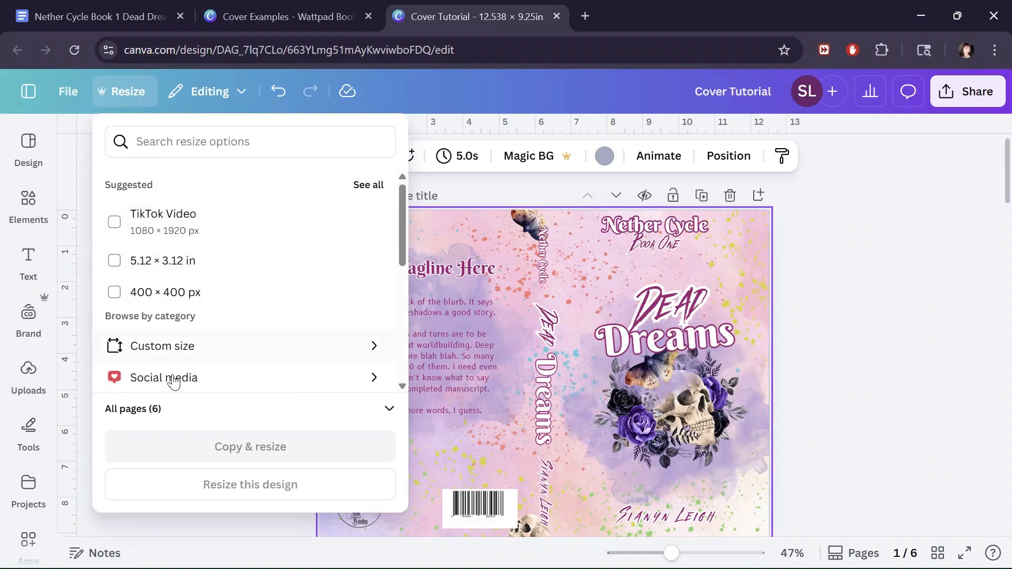
scroll(219, 249, "down", 3)
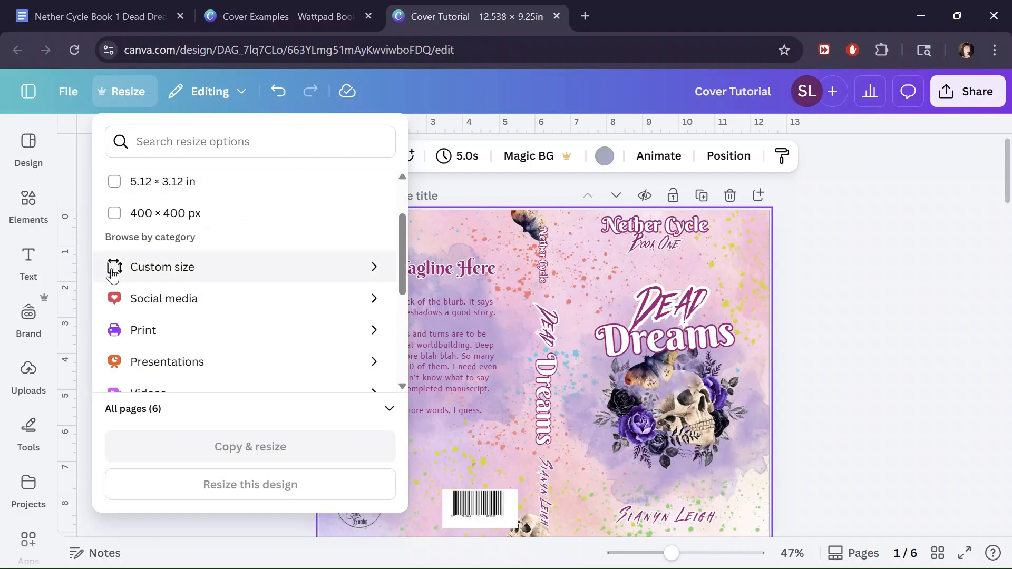
scroll(256, 332, "up", 3)
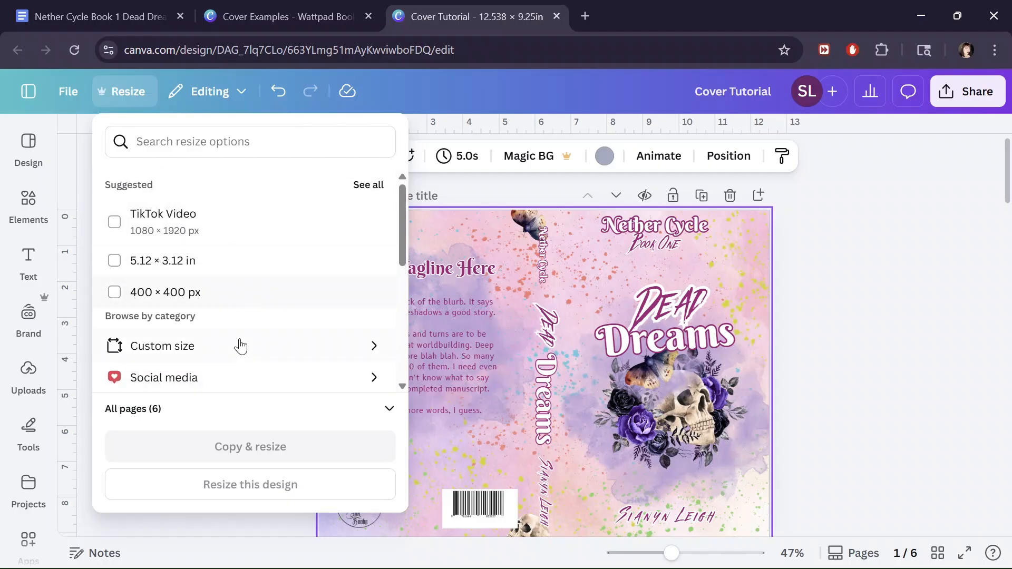
scroll(244, 303, "down", 5)
scroll(245, 285, "up", 5)
left_click(912, 369)
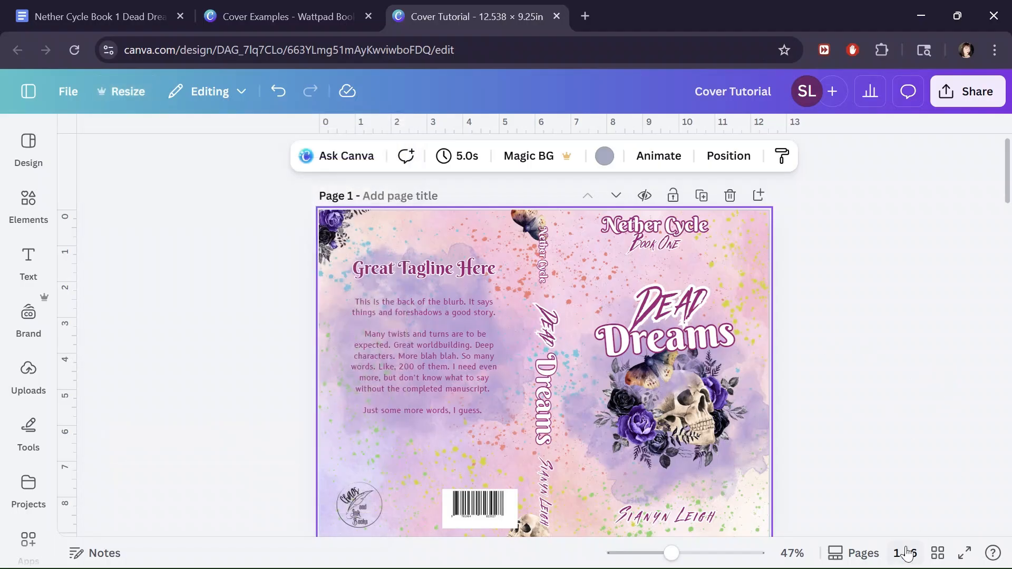
Inspect the blurb text and the watercolour splash behind it on page 1's back cover.
left_click(390, 355)
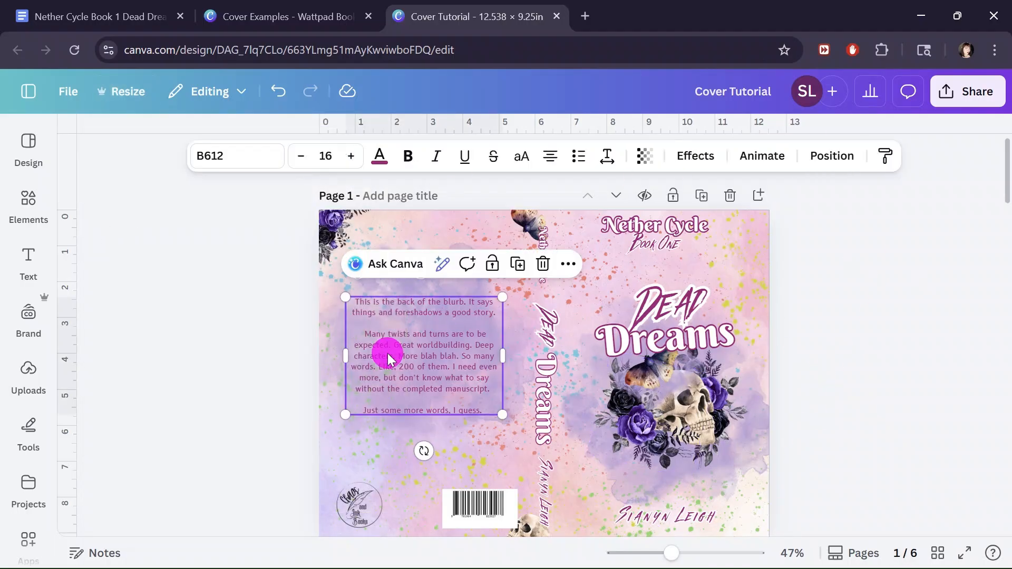
left_click(477, 462)
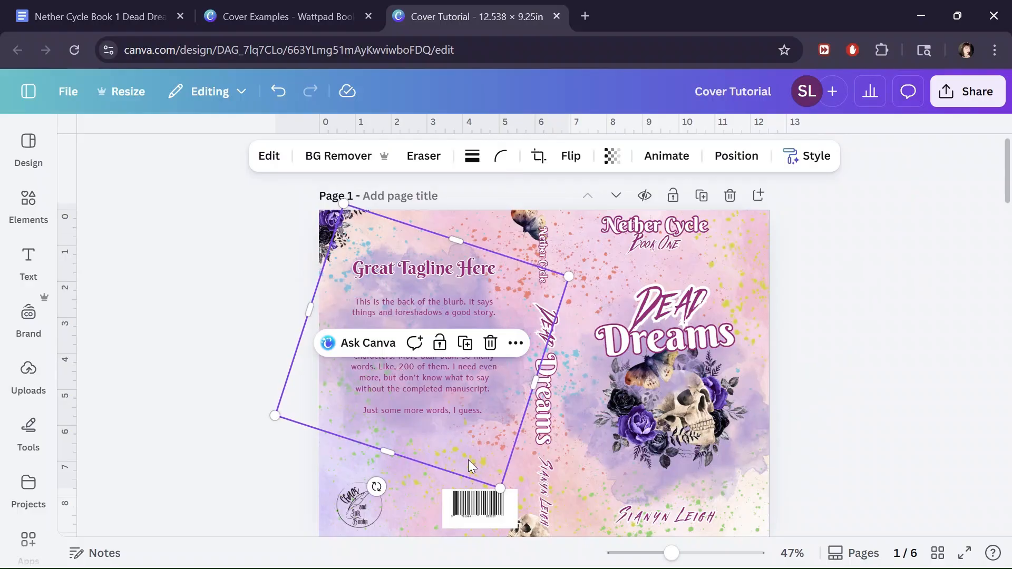
left_click(245, 313)
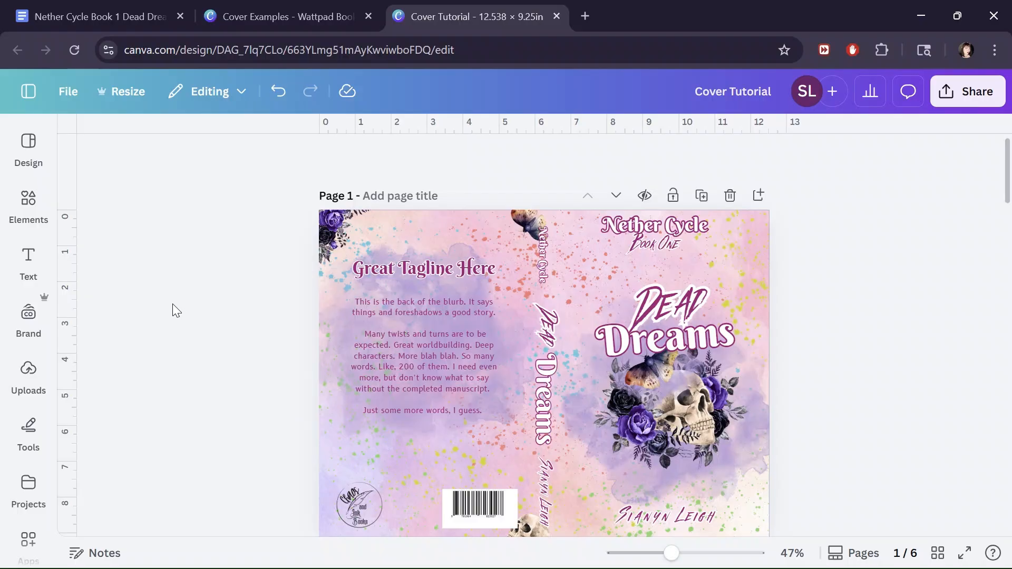
Compare the successive book cover versions on pages 1 to 6, examining background, title lettering, blurb and artwork placement.
scroll(124, 288, "down", 2)
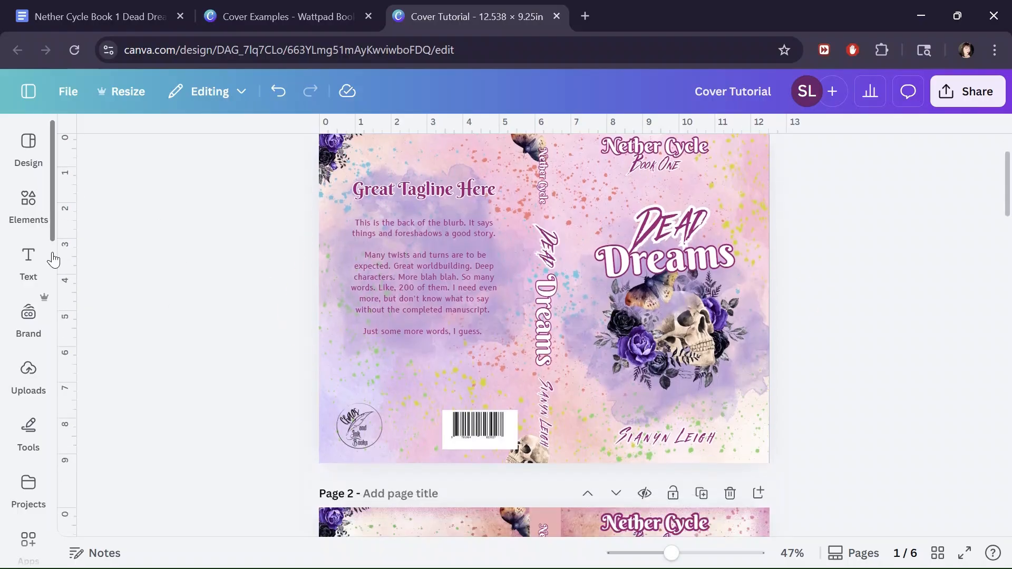
scroll(141, 315, "up", 2)
scroll(141, 314, "down", 8)
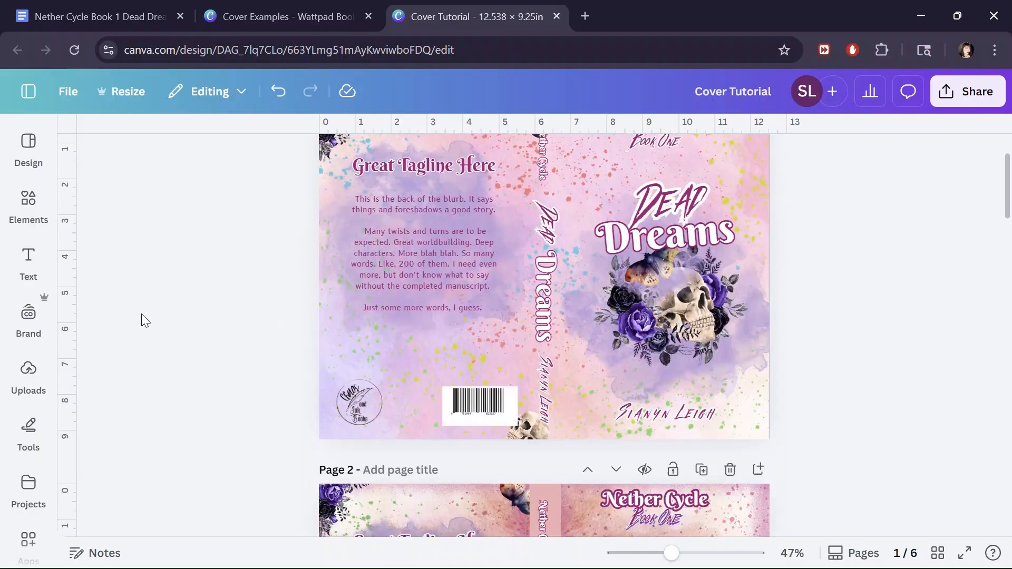
scroll(141, 314, "down", 4)
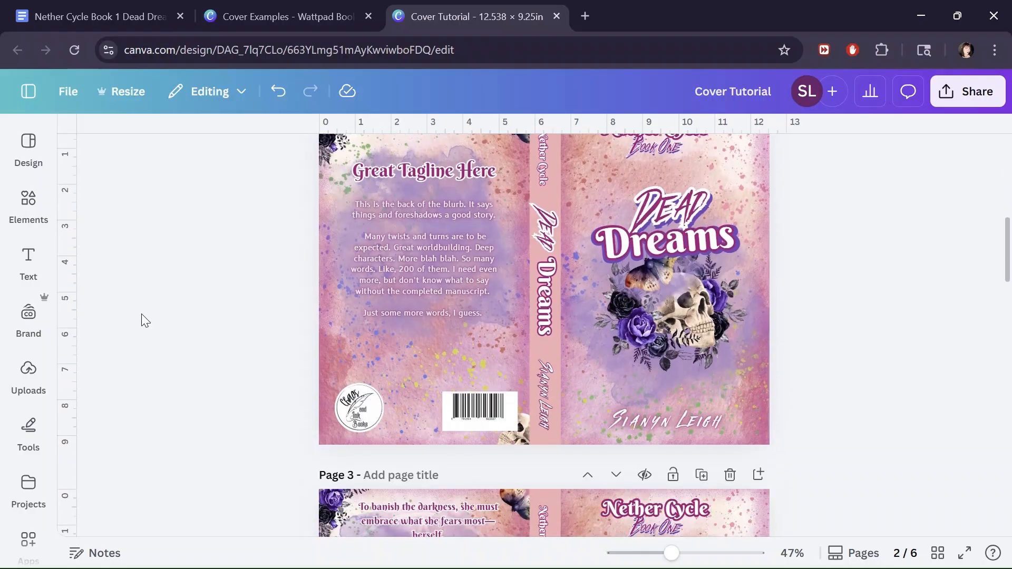
scroll(145, 320, "up", 2)
scroll(145, 321, "down", 10)
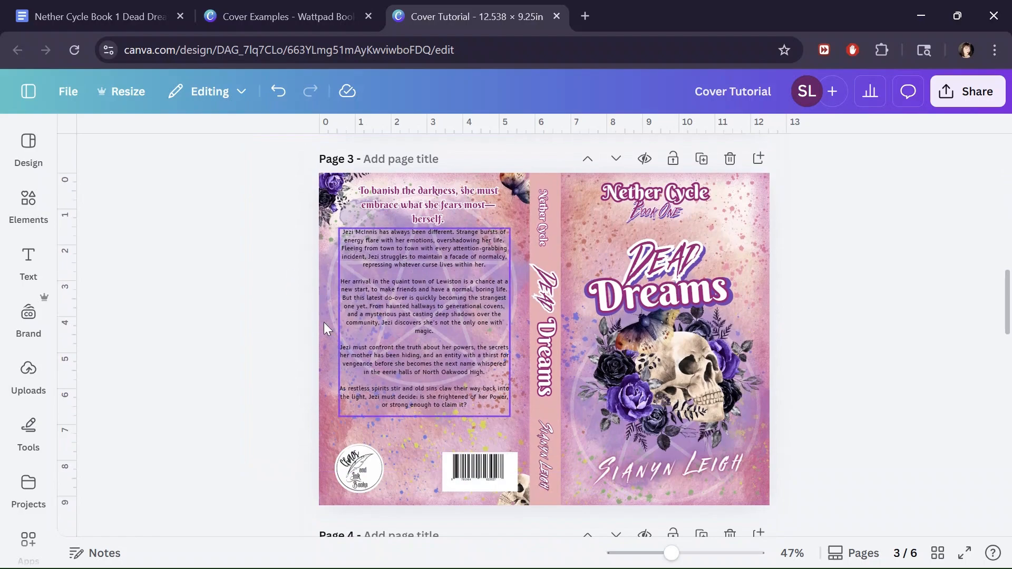
scroll(199, 321, "down", 6)
scroll(199, 320, "down", 2)
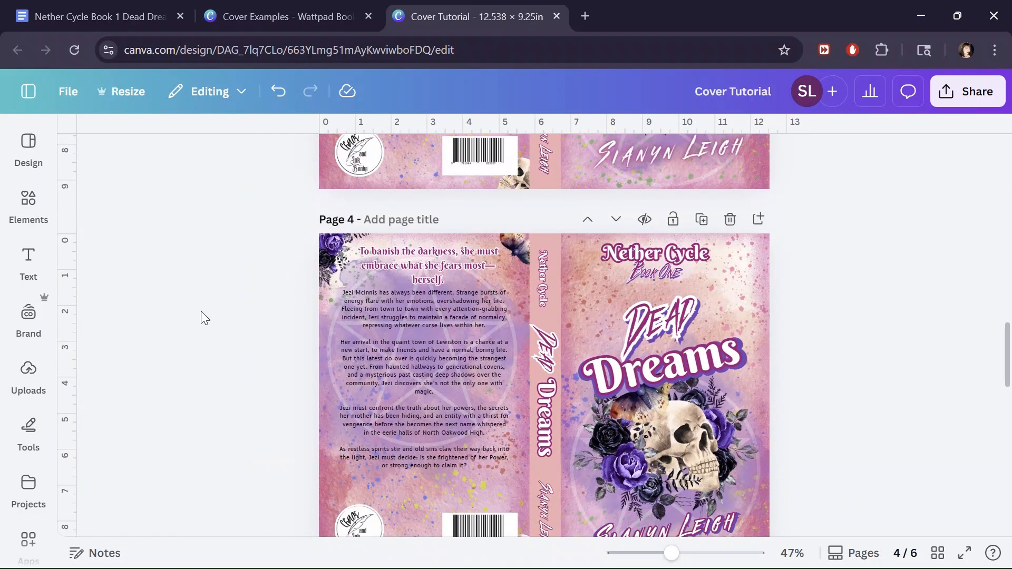
scroll(210, 298, "up", 4)
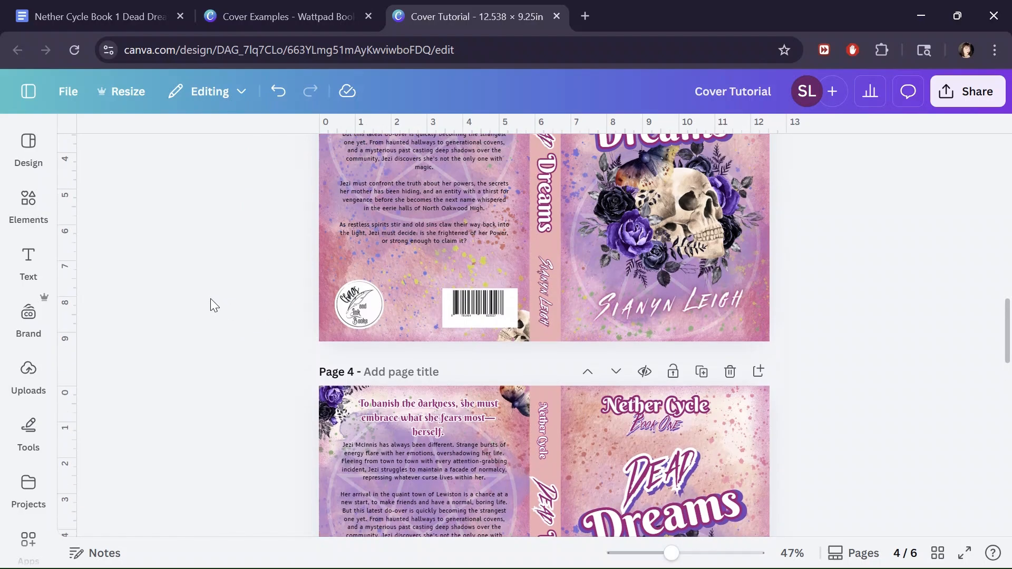
scroll(211, 299, "down", 4)
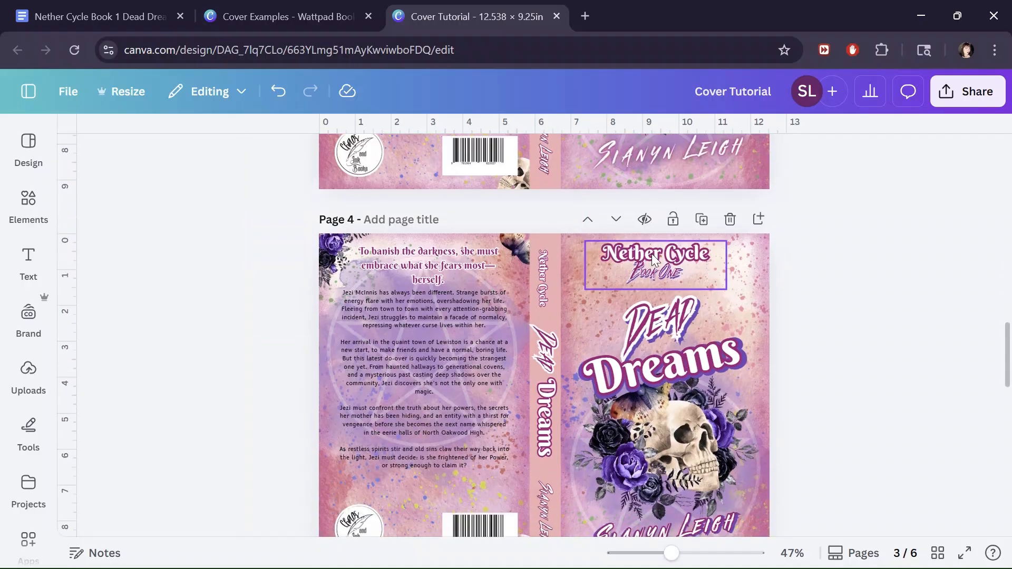
scroll(657, 263, "up", 8)
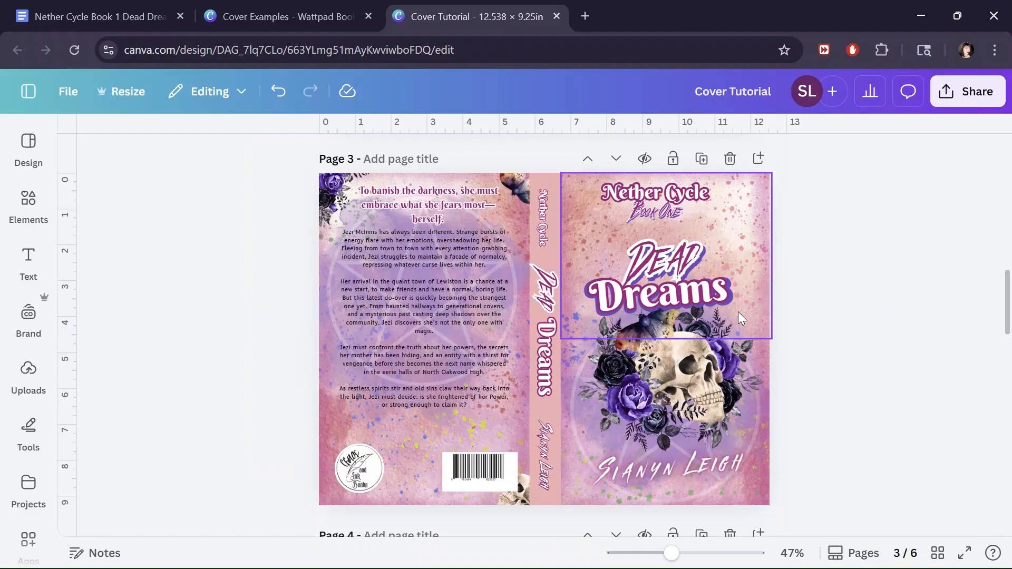
scroll(741, 319, "down", 8)
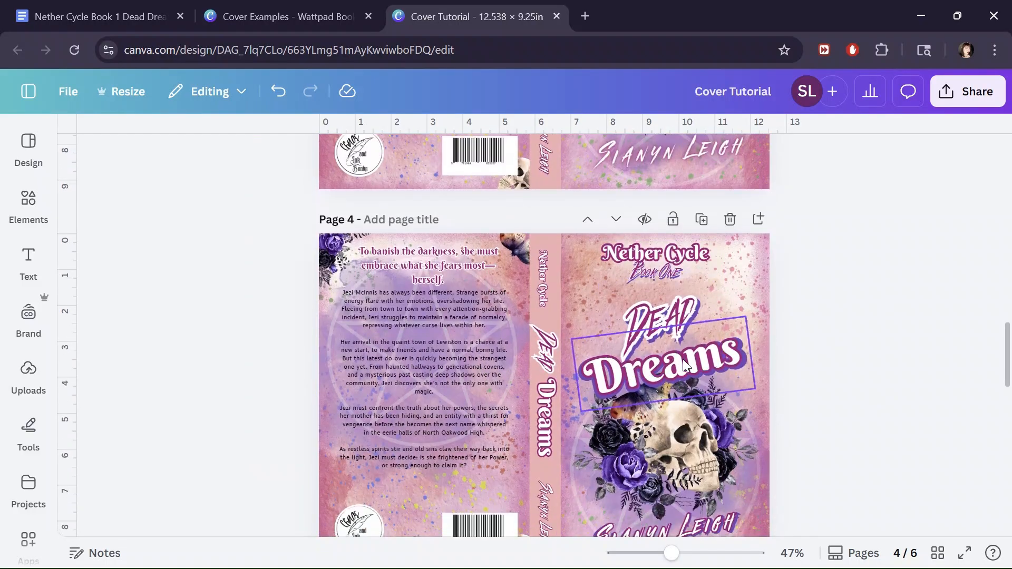
scroll(684, 364, "down", 8)
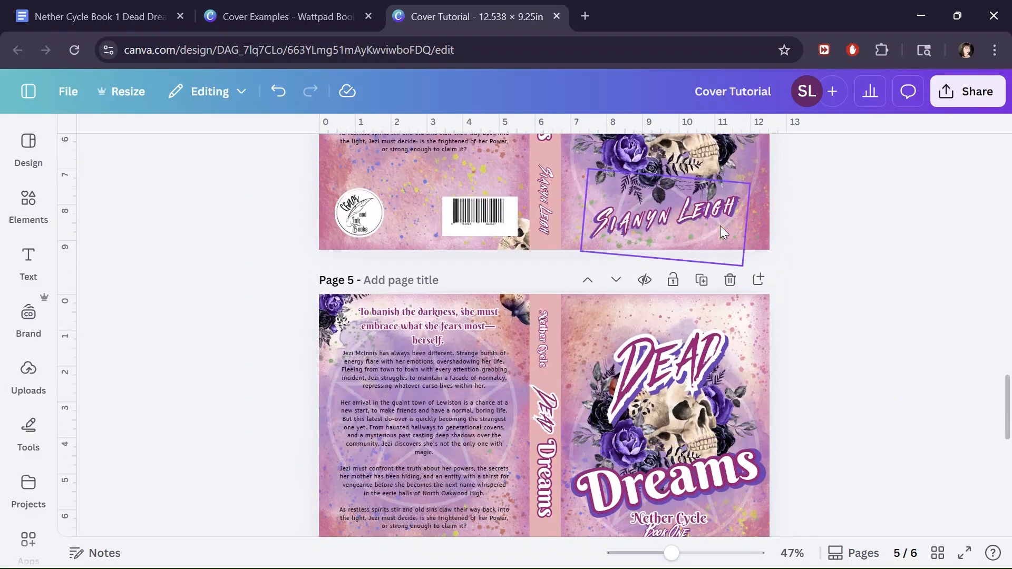
scroll(722, 232, "down", 6)
scroll(649, 348, "up", 4)
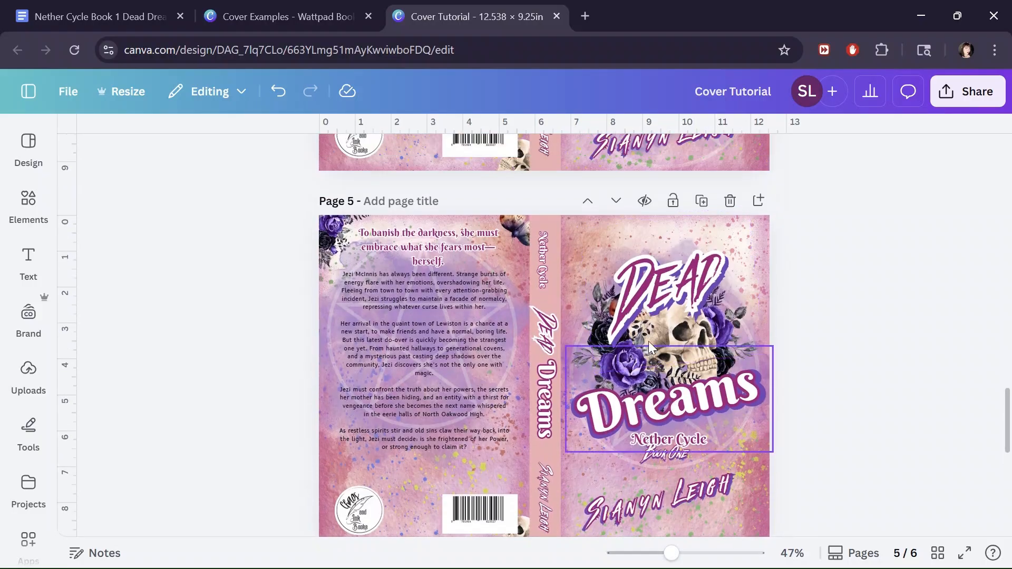
scroll(652, 348, "down", 10)
scroll(188, 309, "up", 3)
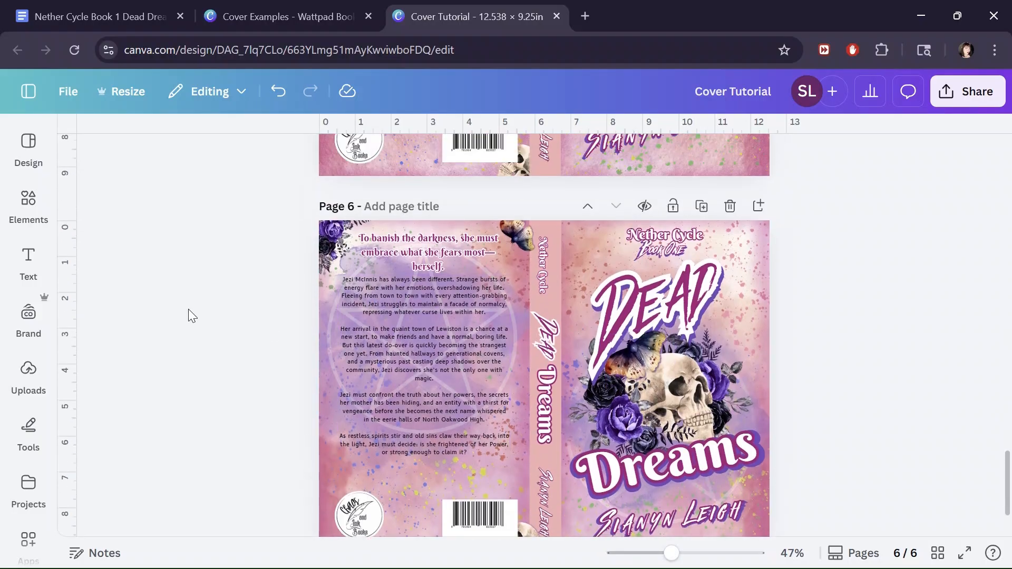
Inspect the butterfly on page 6's front cover and view the whole page in full screen, returning to the editor.
left_click(668, 345)
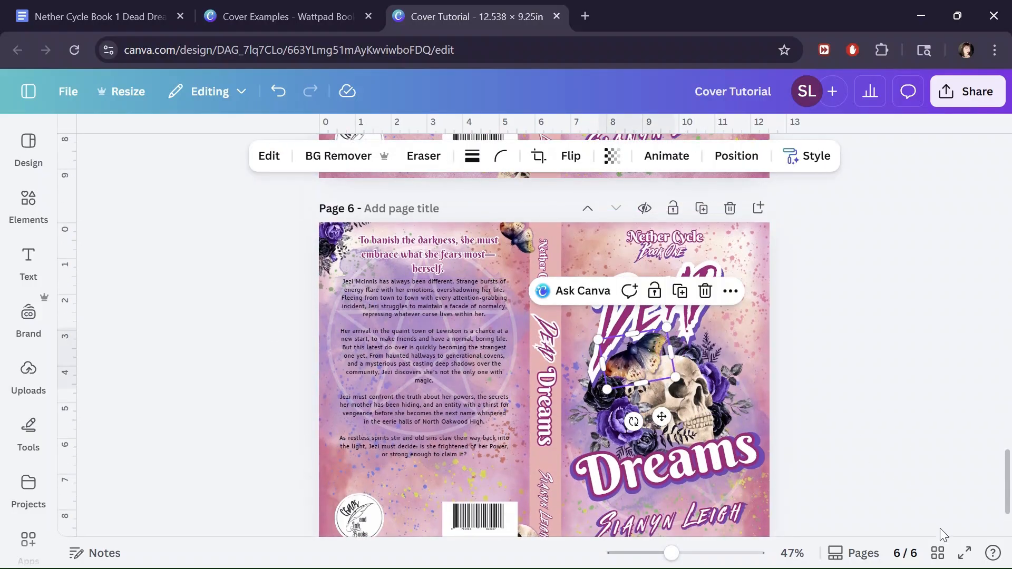
left_click(965, 554)
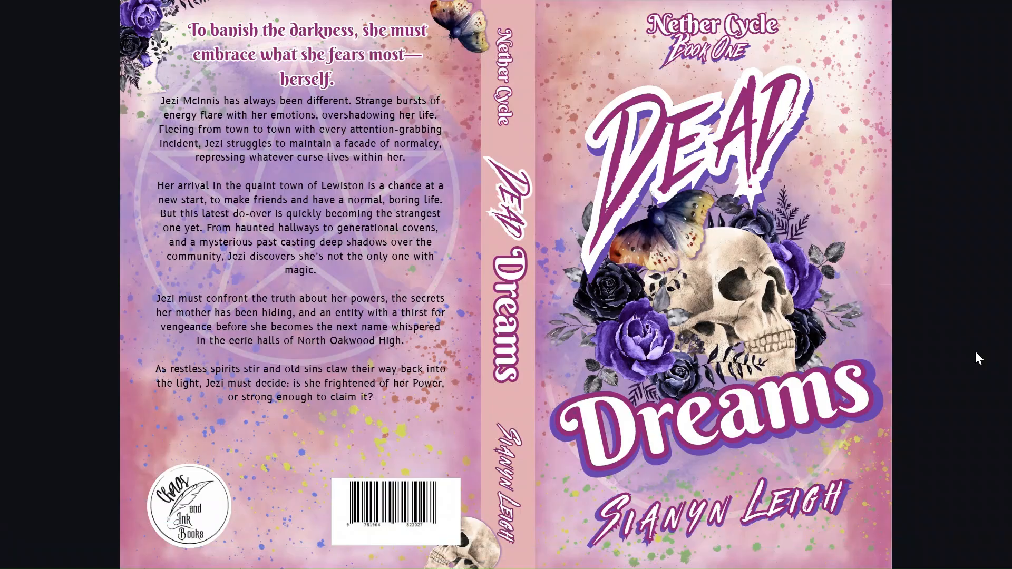
key("Escape")
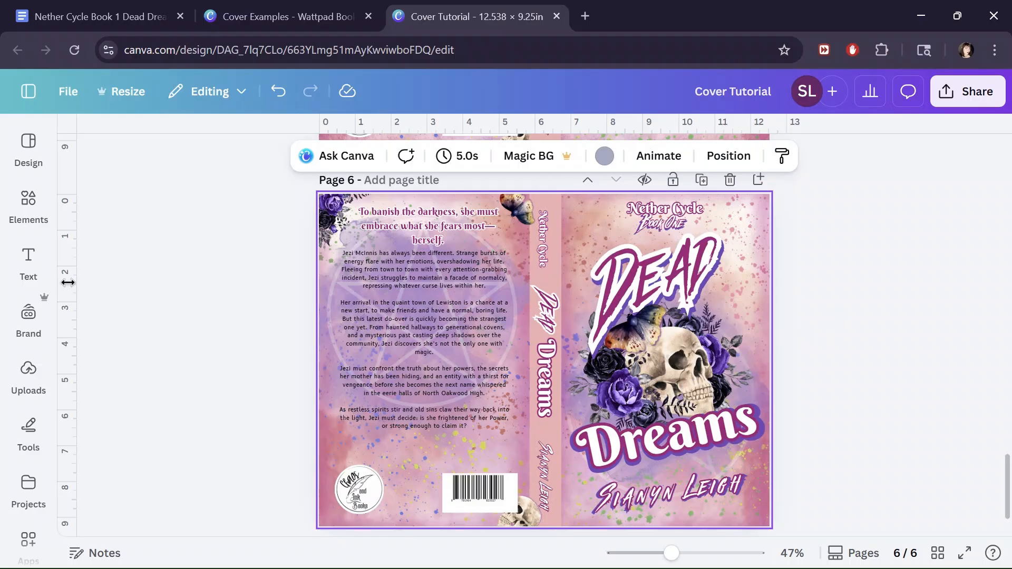
Add a new blank page after the final cover version on page 6.
scroll(214, 287, "down", 1)
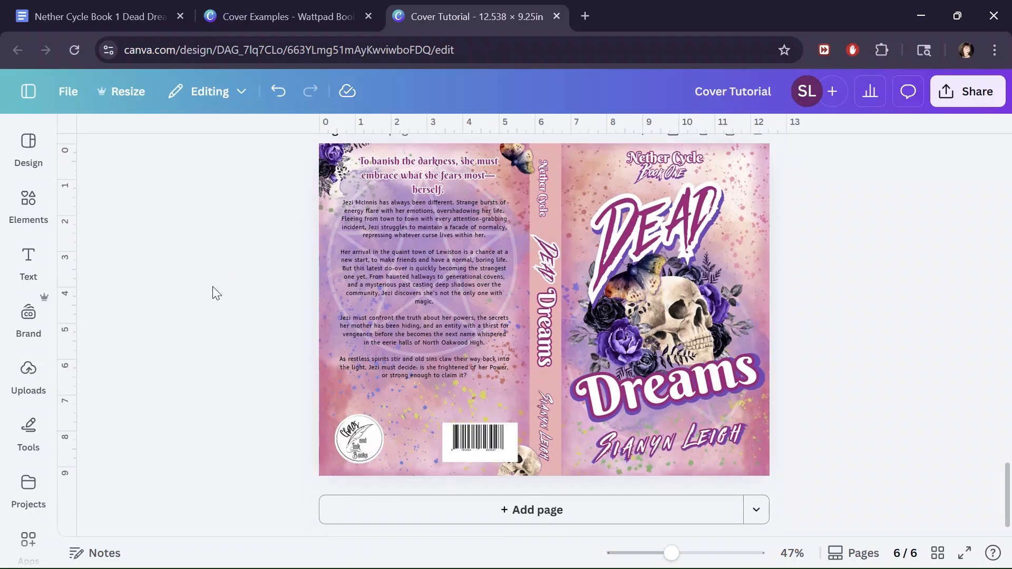
scroll(32, 285, "down", 2)
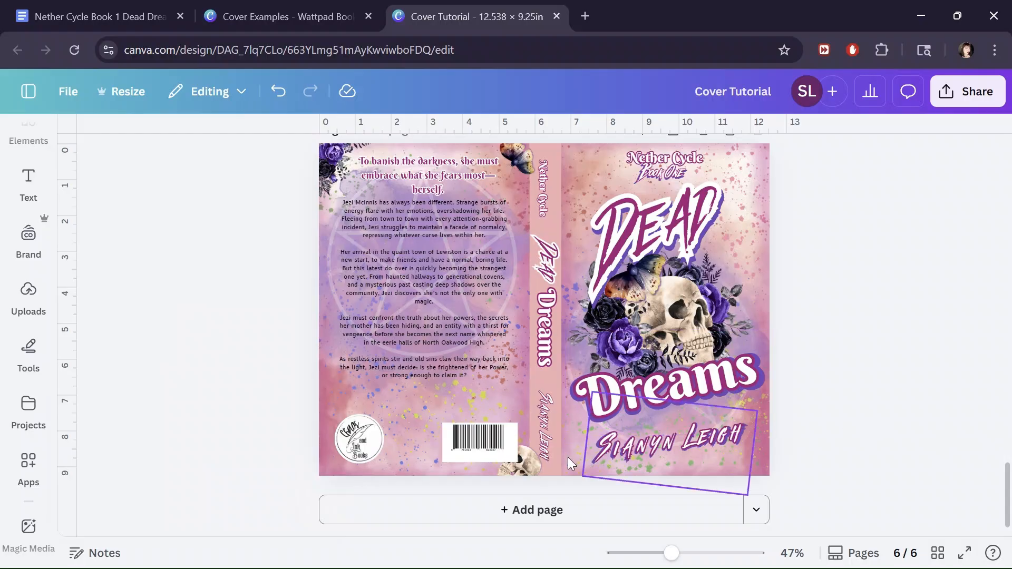
left_click(580, 519)
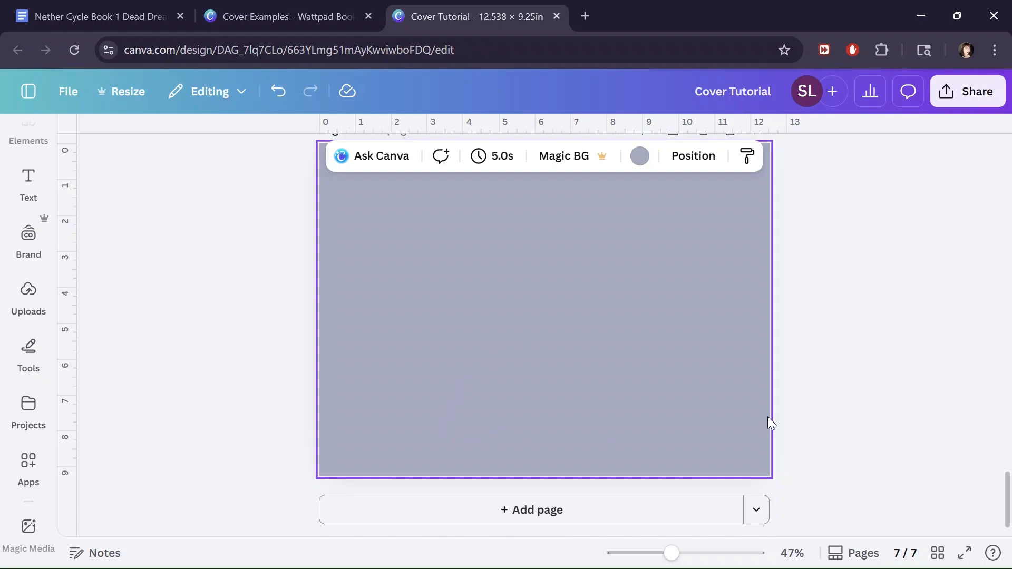
scroll(685, 474, "up", 4)
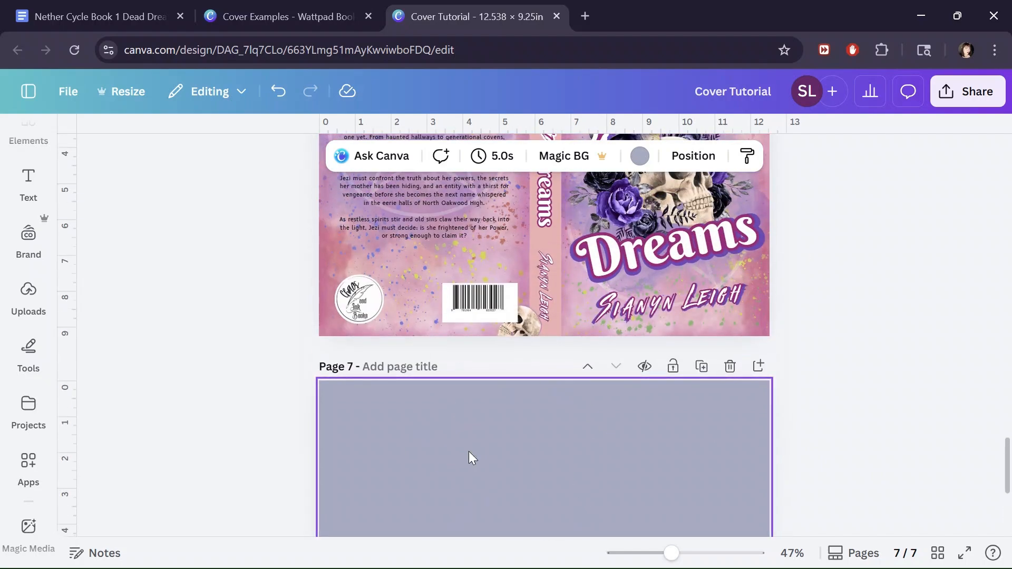
scroll(469, 452, "down", 3)
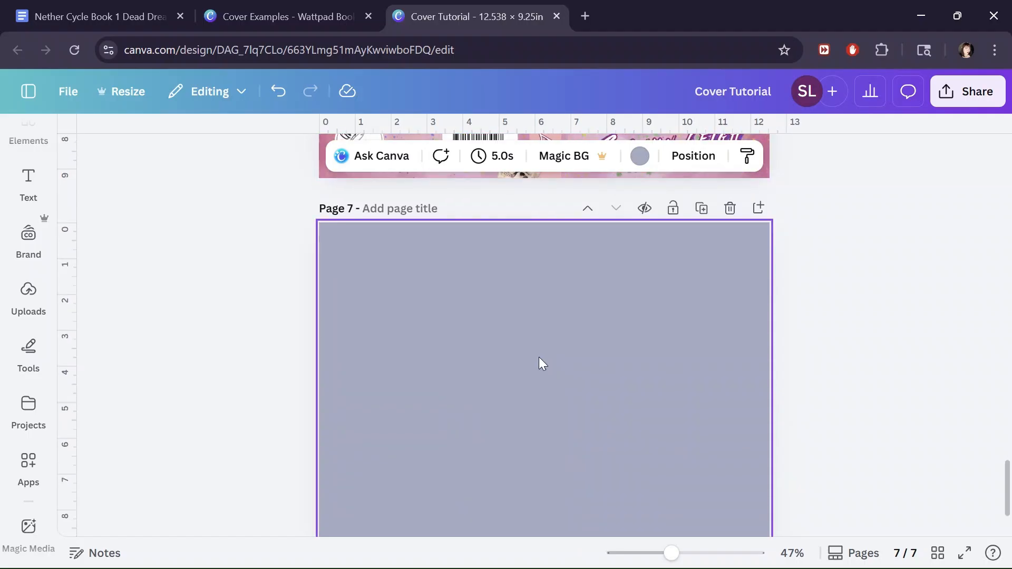
scroll(540, 364, "up", 4)
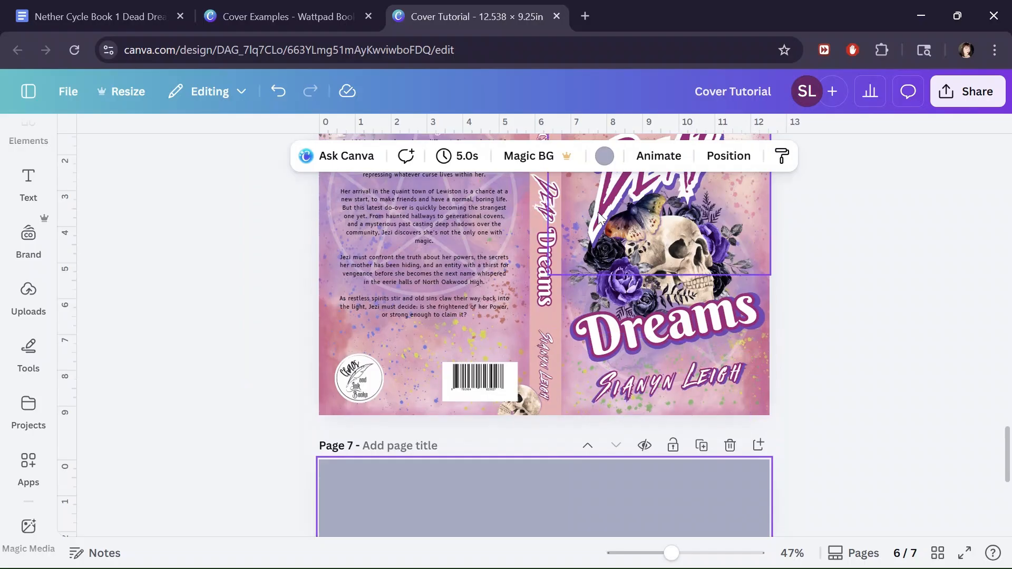
scroll(578, 465, "down", 5)
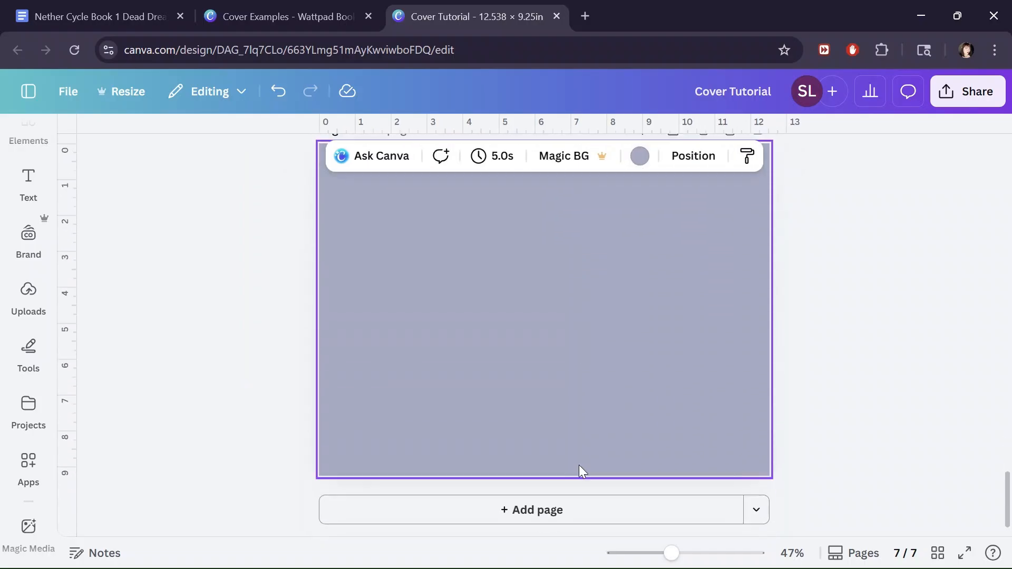
Try magenta as page 7's background colour, and set the background to white (#ffffff).
left_click(640, 156)
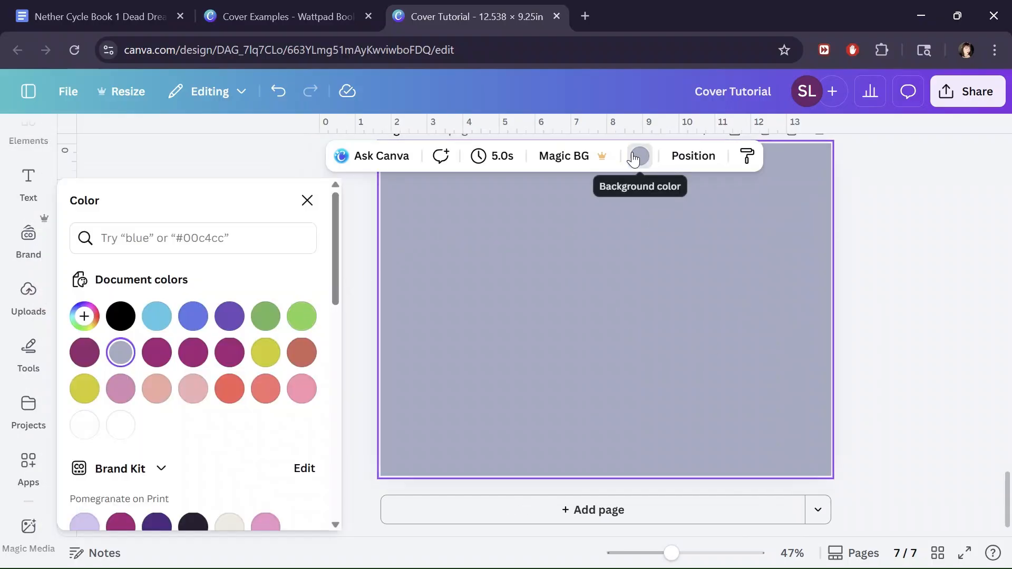
scroll(232, 322, "down", 2)
left_click(122, 346)
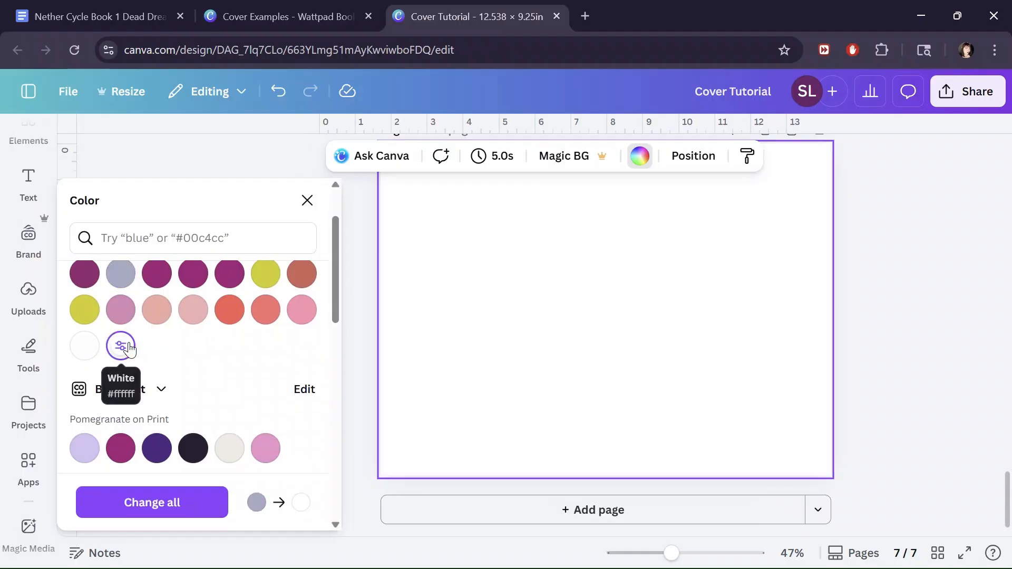
scroll(638, 355, "up", 2)
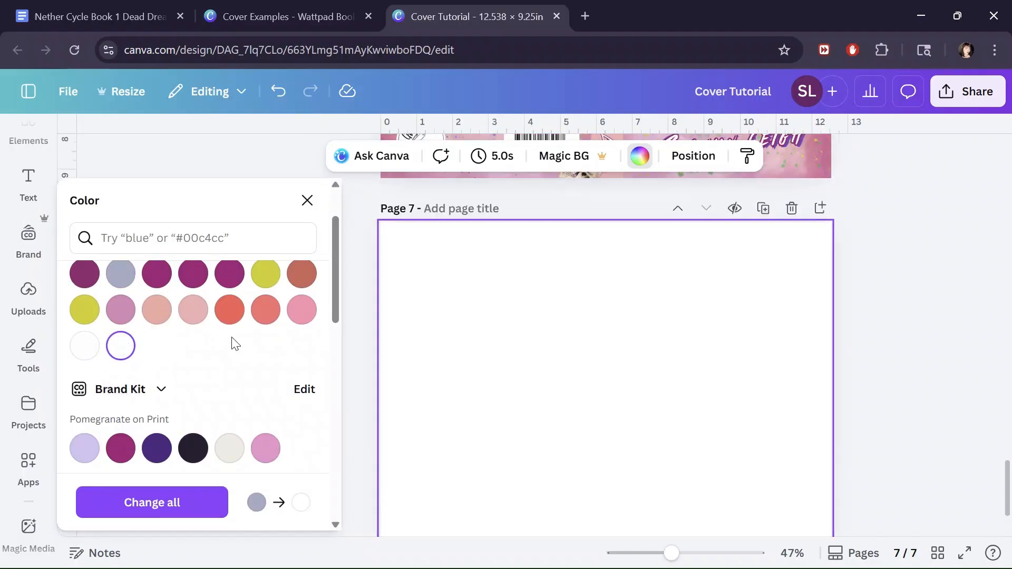
left_click(267, 313)
scroll(266, 348, "up", 2)
left_click(226, 355)
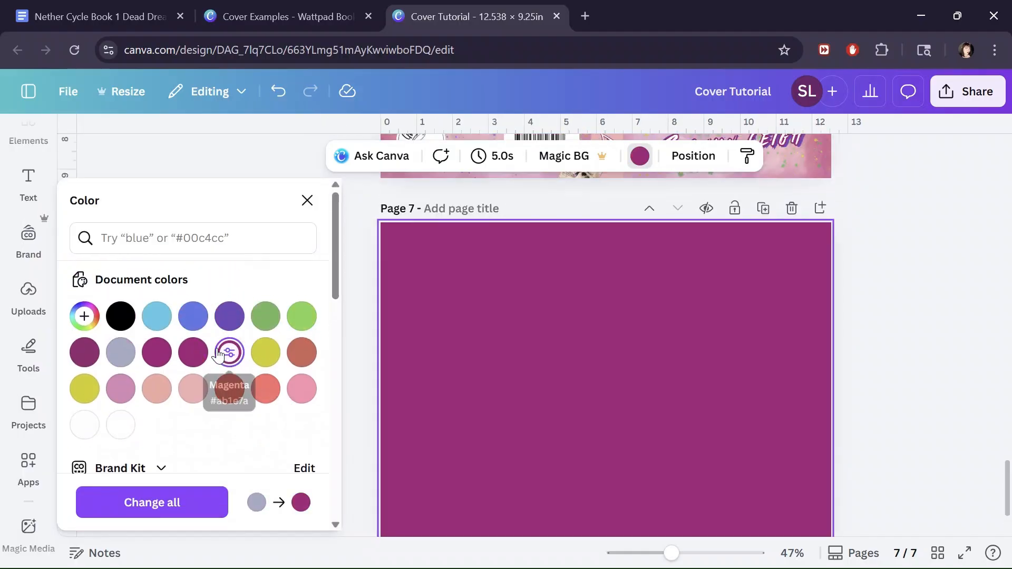
left_click(122, 423)
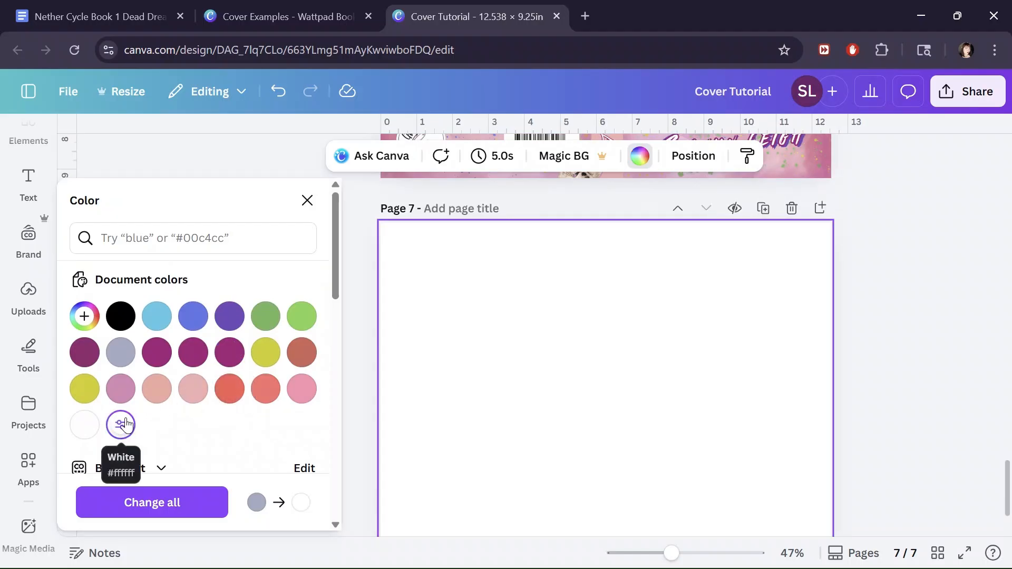
left_click(631, 390)
left_click(308, 200)
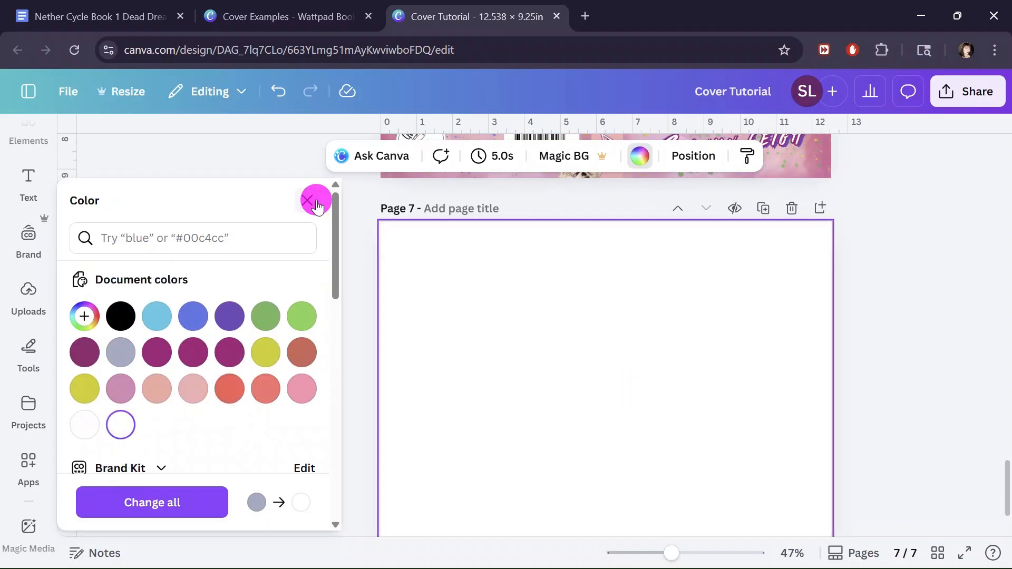
scroll(200, 356, "down", 2)
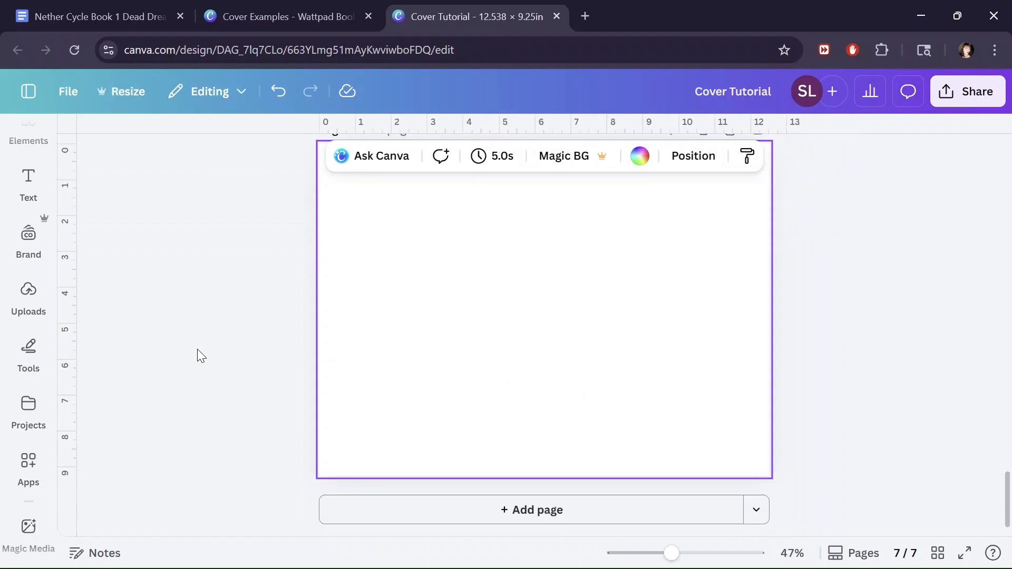
Open the Cover Tutorial folder among the project folders.
left_click(28, 409)
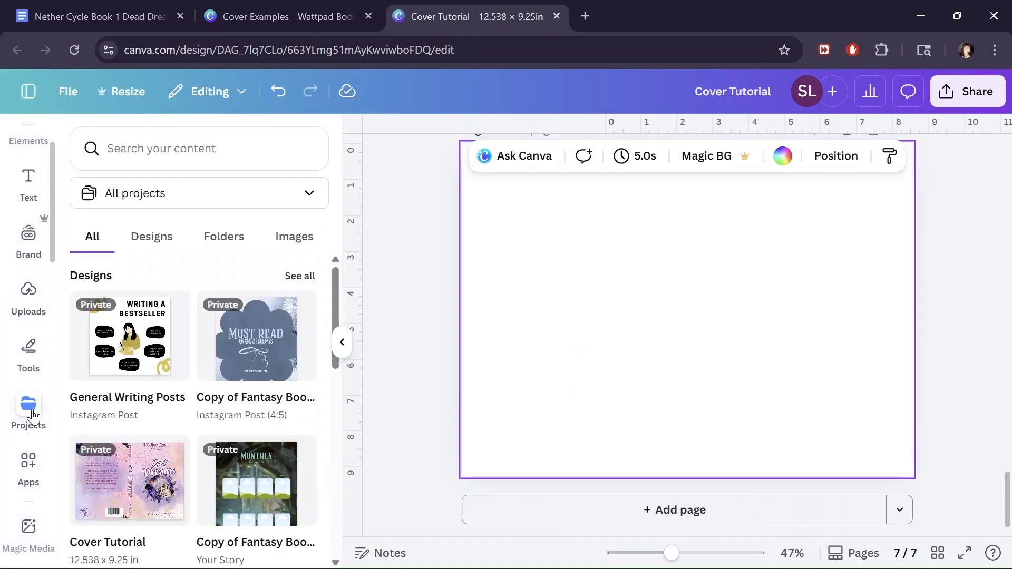
left_click(227, 239)
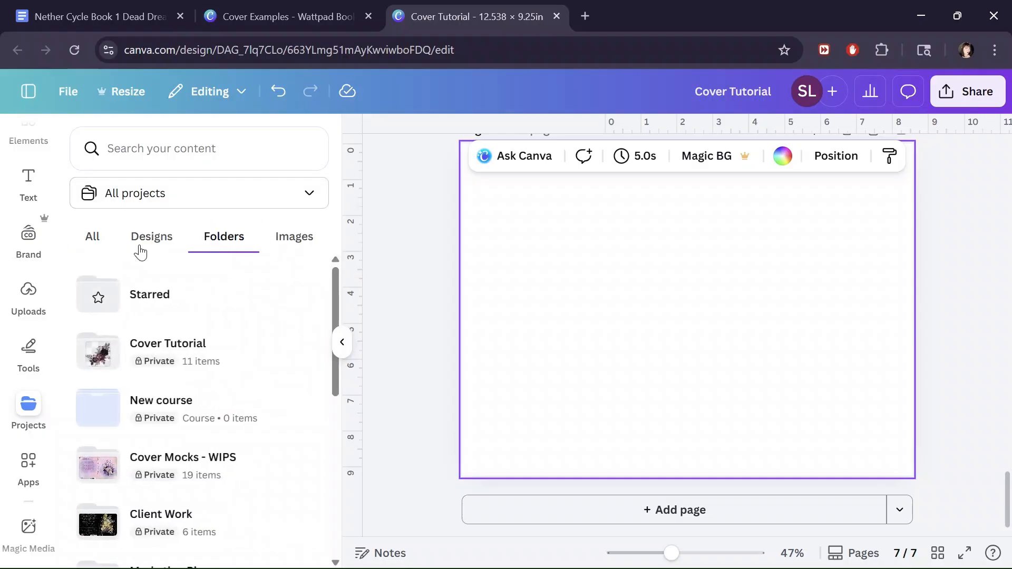
left_click(171, 345)
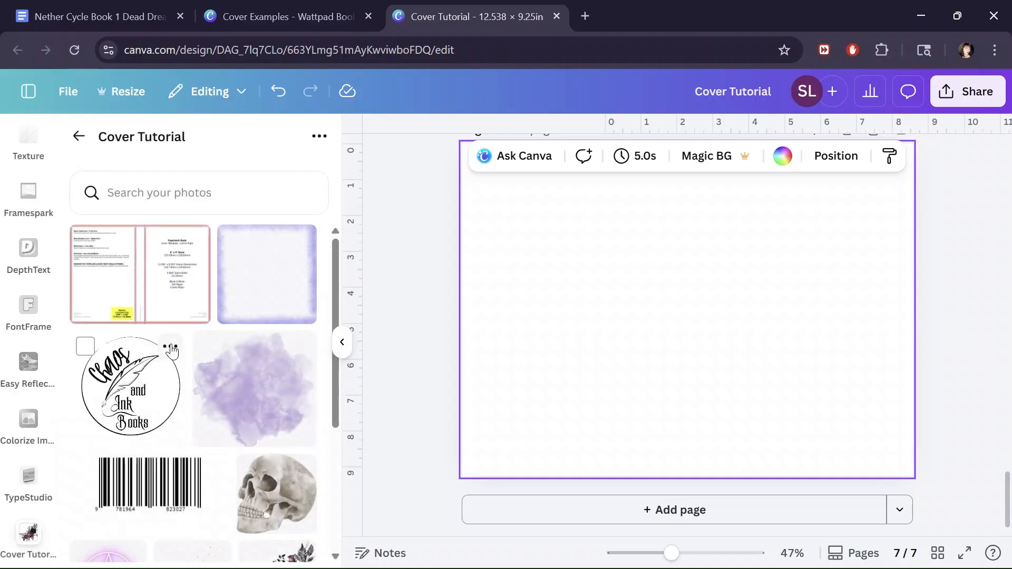
Look through the artwork in the Cover Tutorial folder and compare it with the finished cover on page 6.
scroll(219, 343, "down", 3)
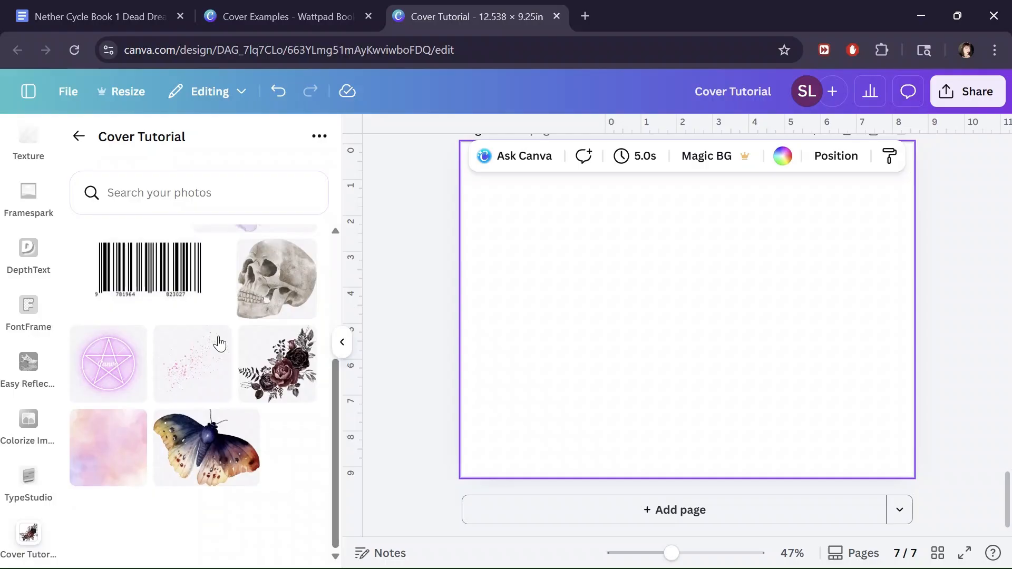
scroll(219, 343, "up", 3)
scroll(219, 343, "down", 3)
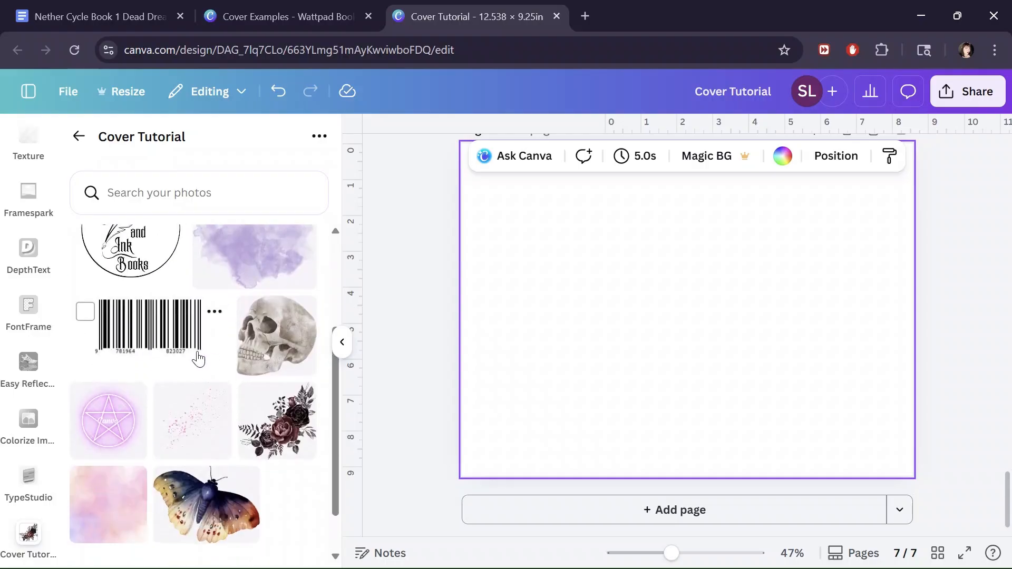
scroll(210, 364, "down", 1)
scroll(215, 372, "up", 1)
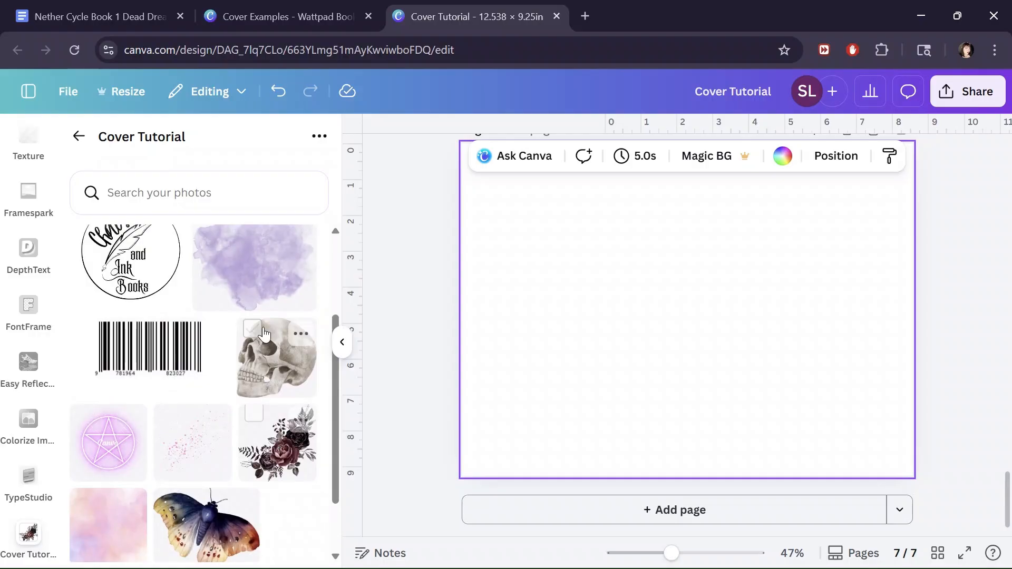
scroll(211, 358, "up", 3)
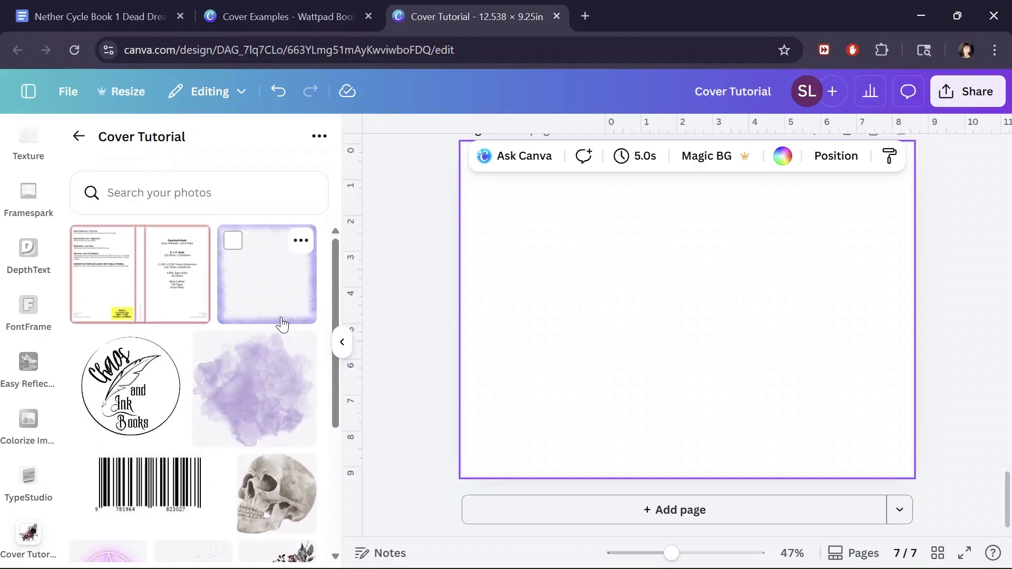
scroll(410, 345, "up", 1)
scroll(411, 345, "up", 6)
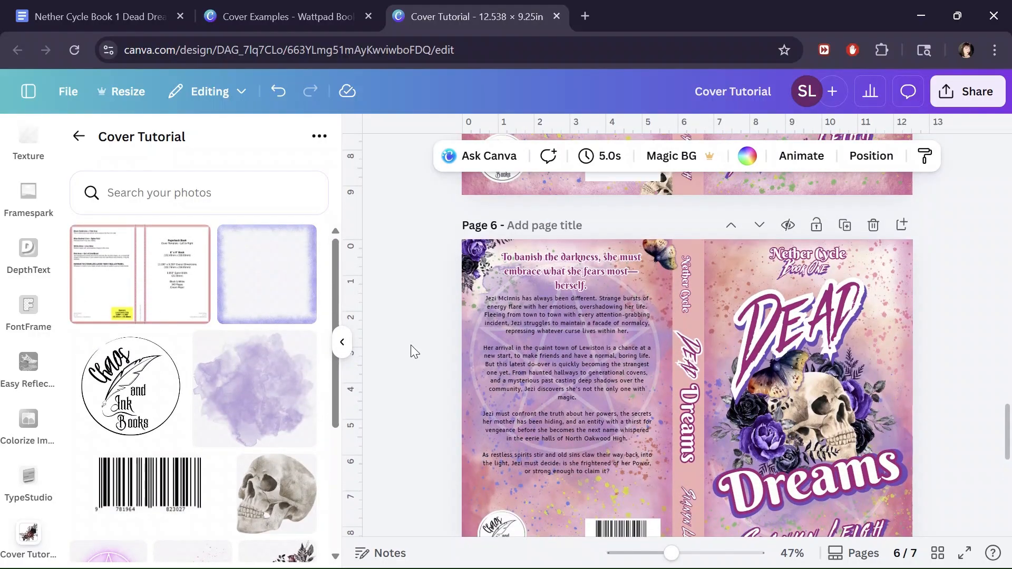
scroll(410, 344, "down", 6)
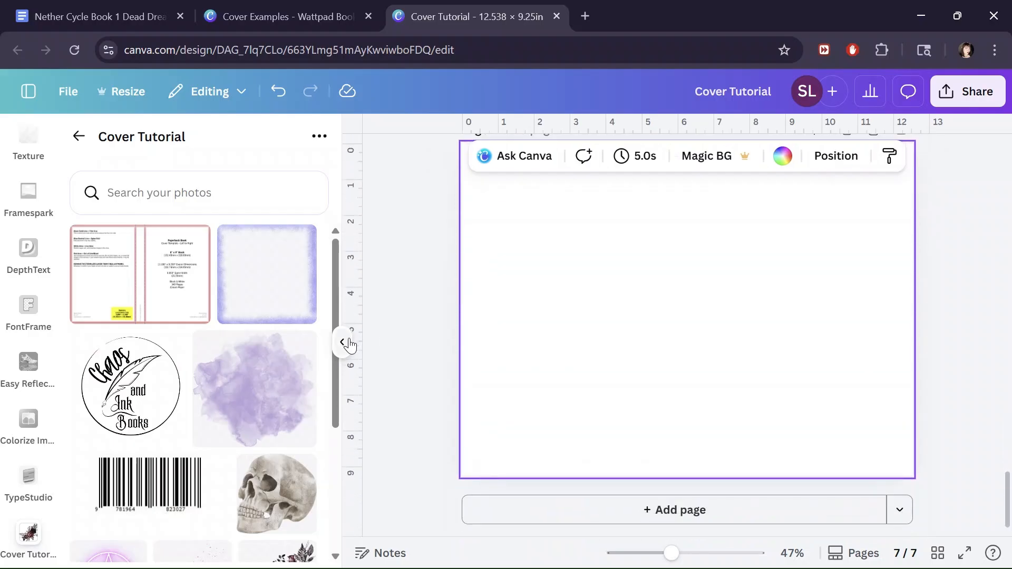
Place the paperback cover template image on page 7 and enlarge it to span the page's full width.
left_click(179, 299)
scroll(391, 302, "up", 2)
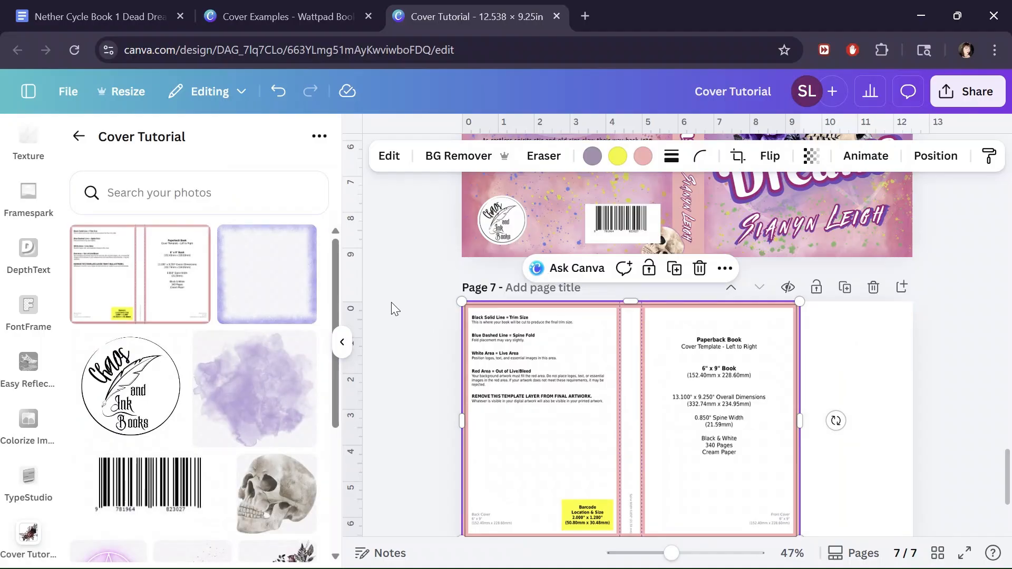
scroll(392, 306, "down", 3)
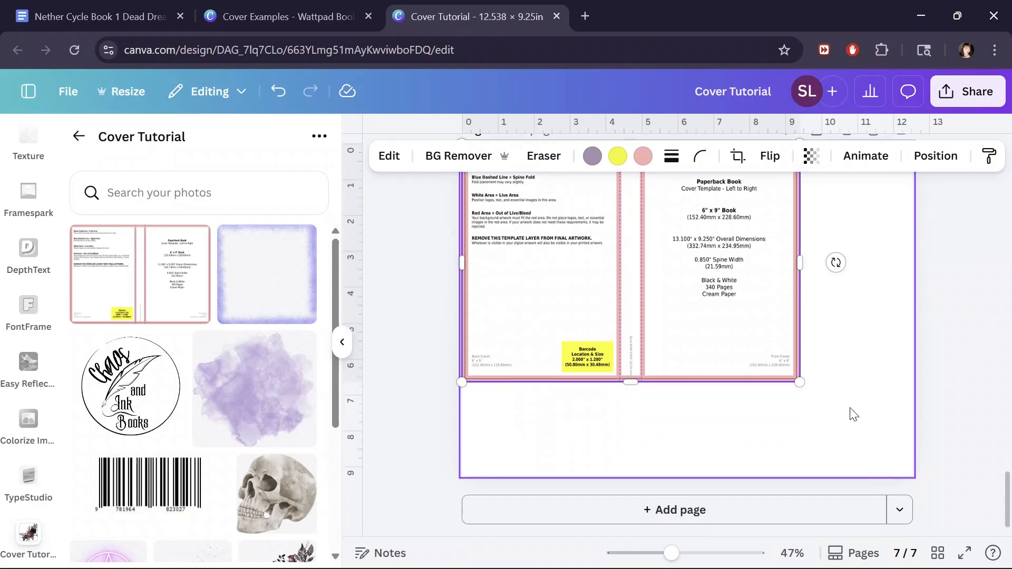
left_click_drag(799, 381, 913, 464)
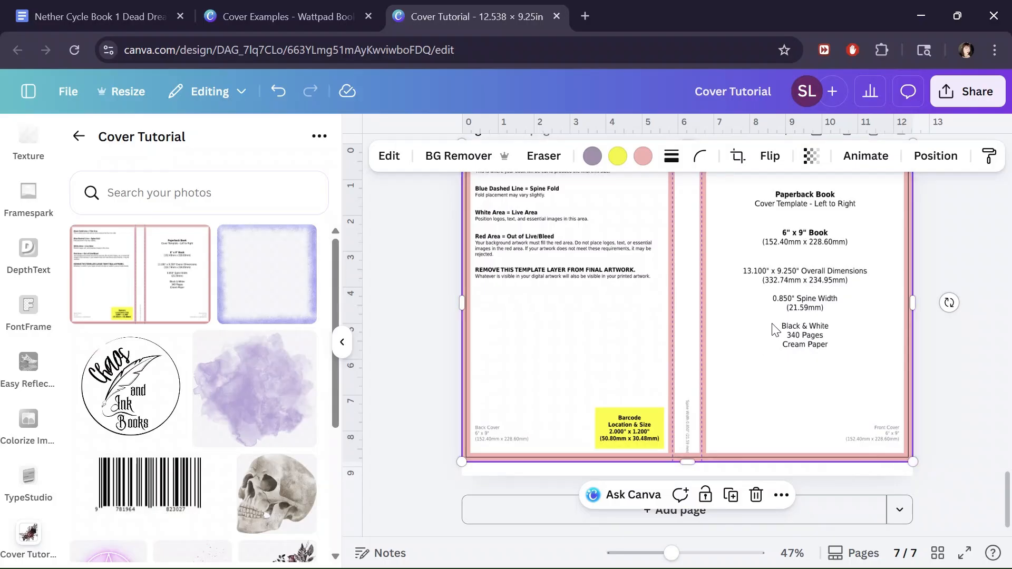
Enter a custom resize of 13.1 in width by 9.25 in height, matching the template's overall dimensions.
left_click(117, 91)
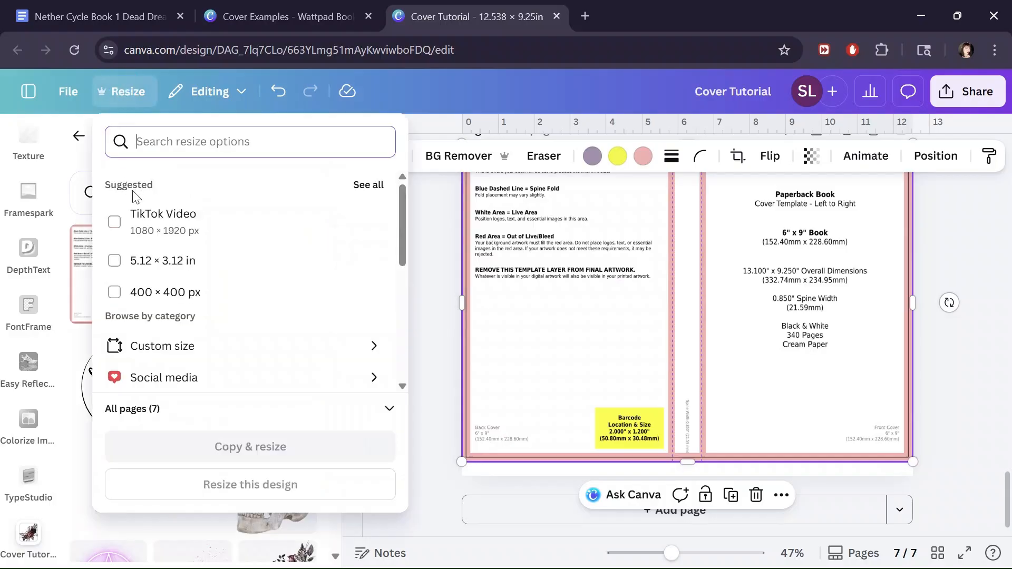
left_click(114, 345)
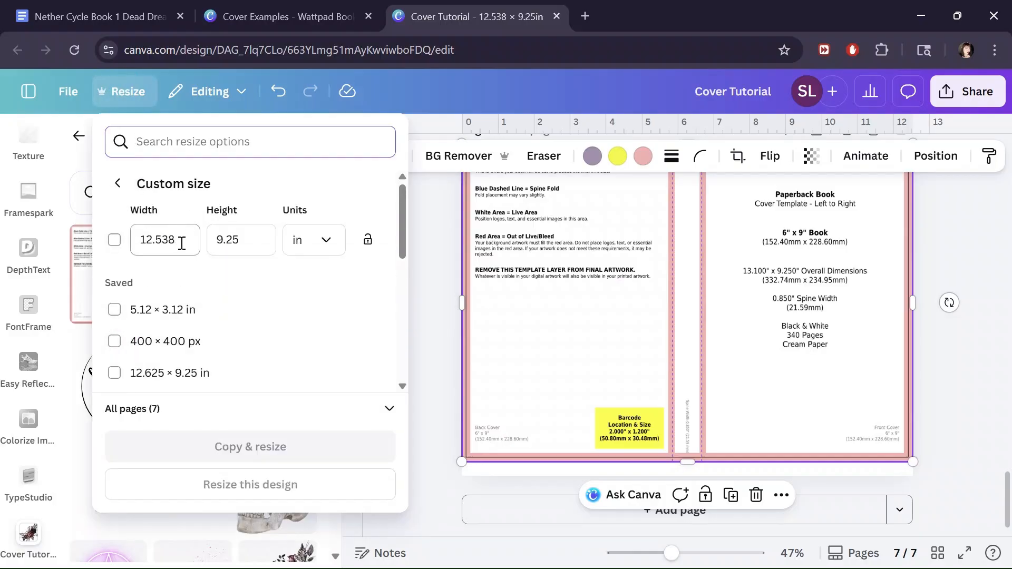
left_click(181, 244)
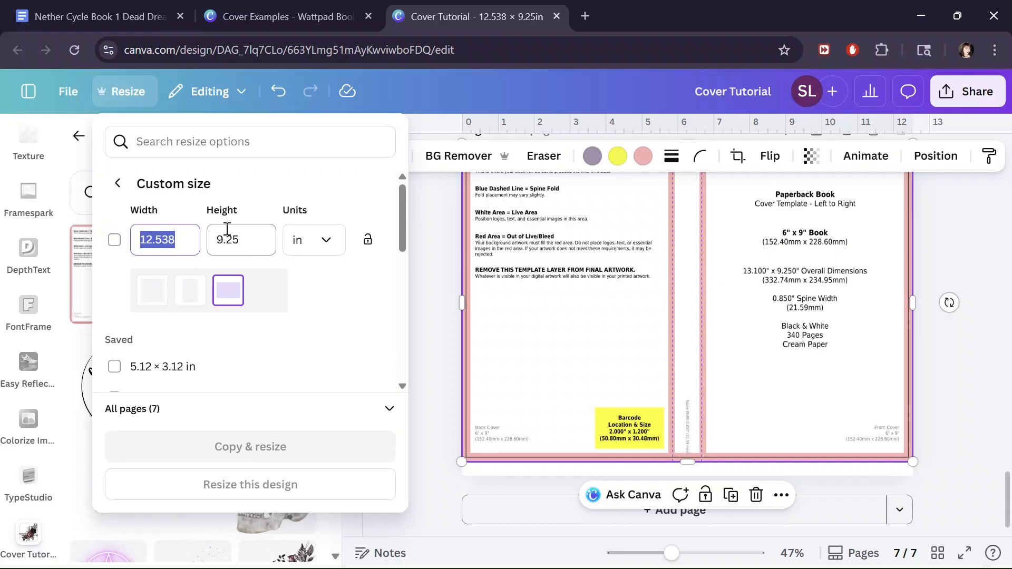
type("13.")
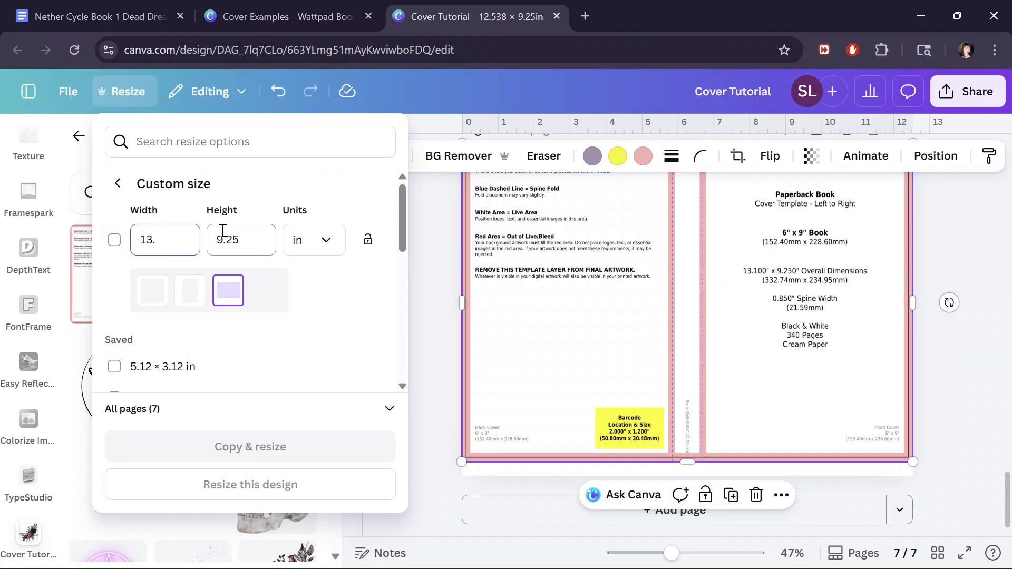
type("1")
left_click(222, 231)
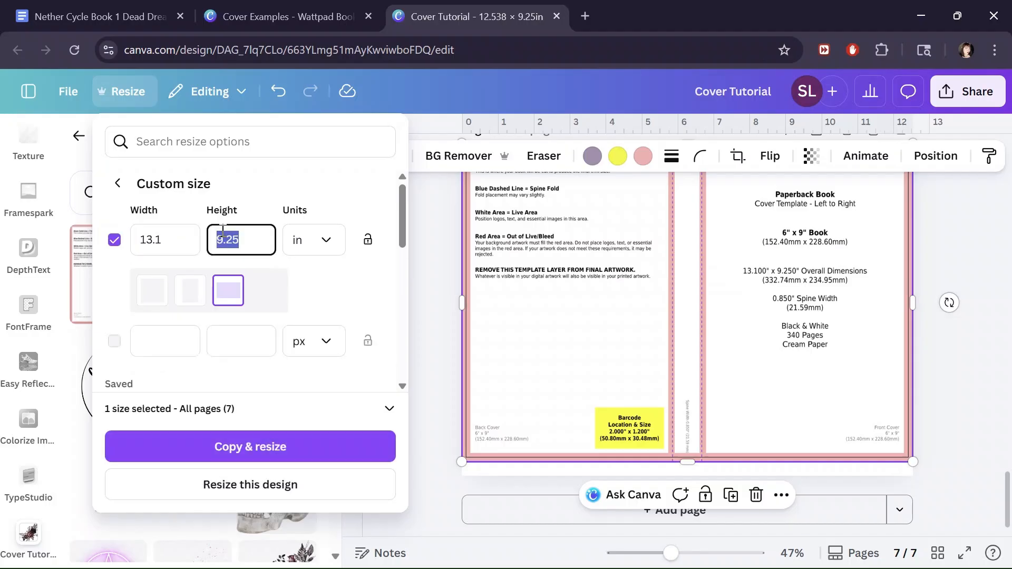
type("9.250")
key("Tab")
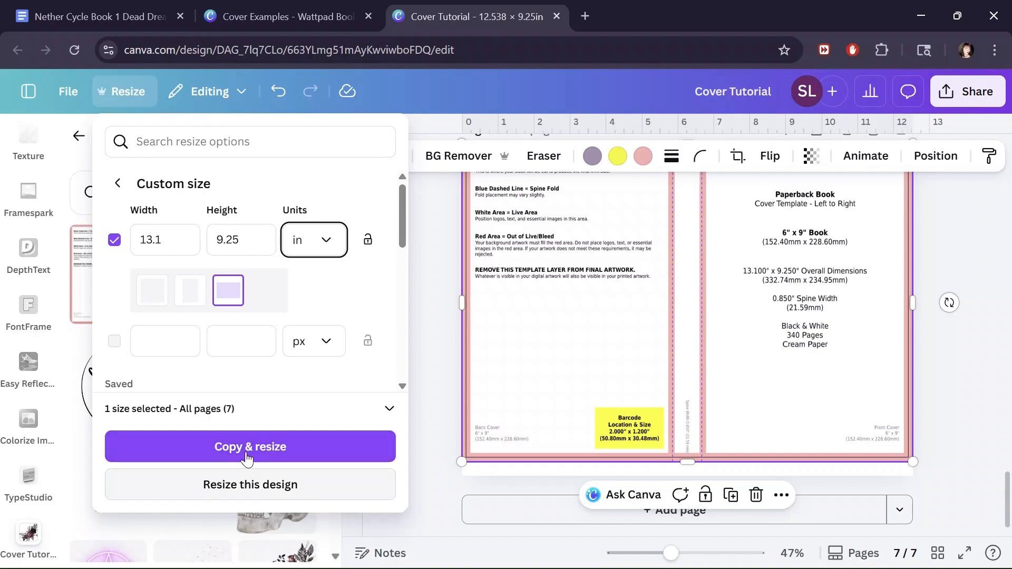
Limit the 13.1 × 9.25 in resize to page 7 only and apply it to this design.
scroll(264, 369, "down", 5)
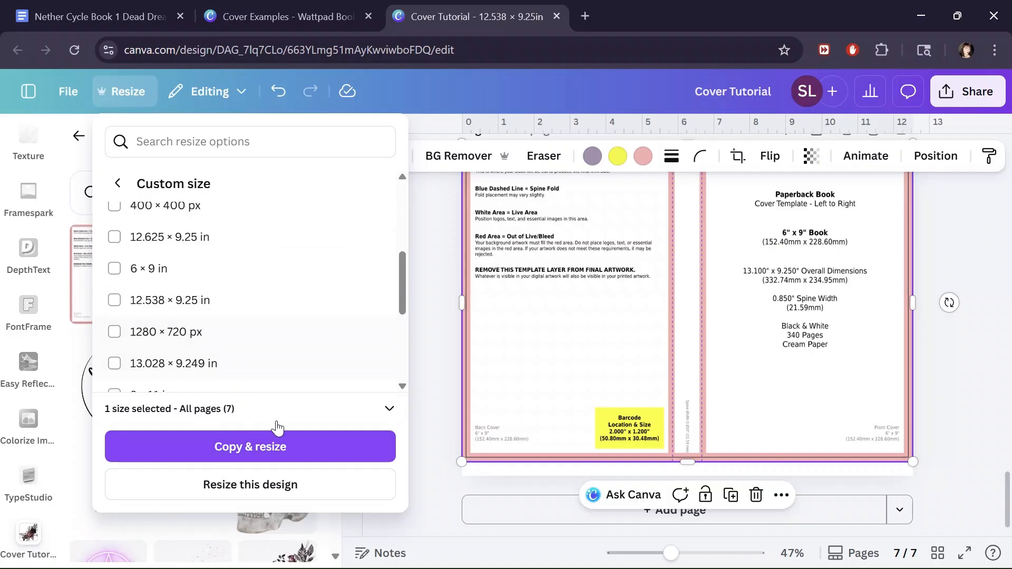
left_click(383, 411)
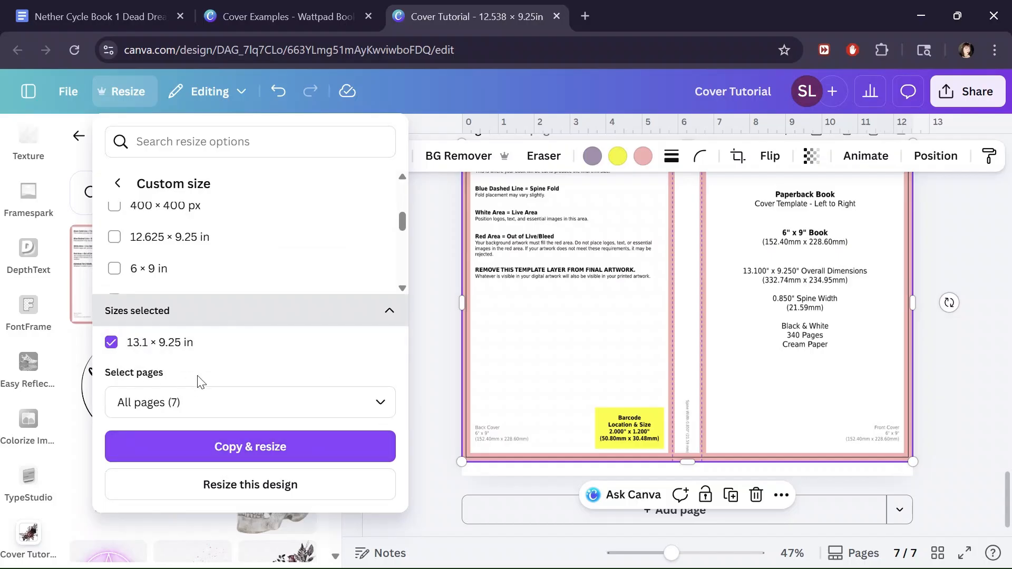
left_click(222, 402)
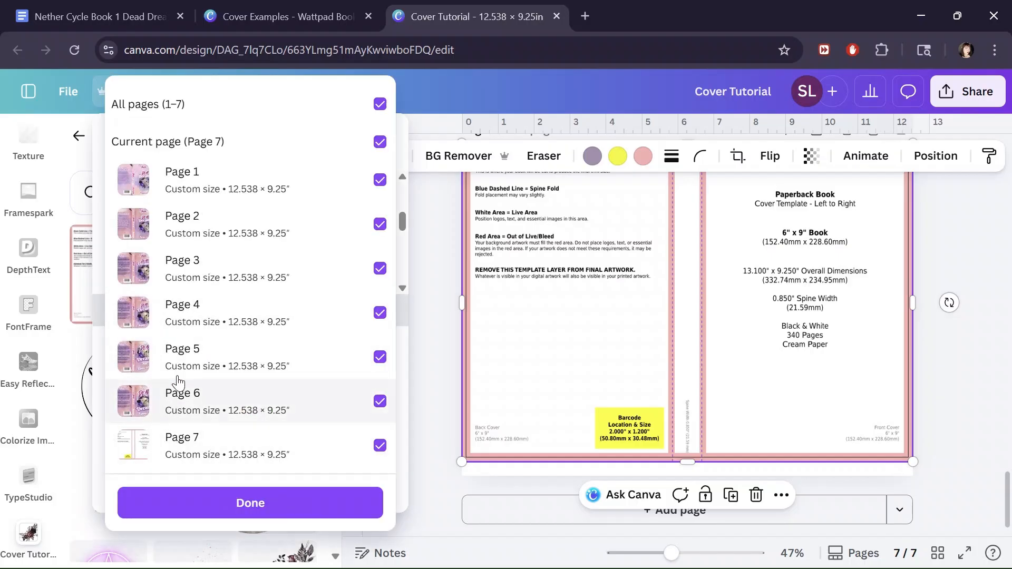
left_click(380, 104)
left_click(380, 142)
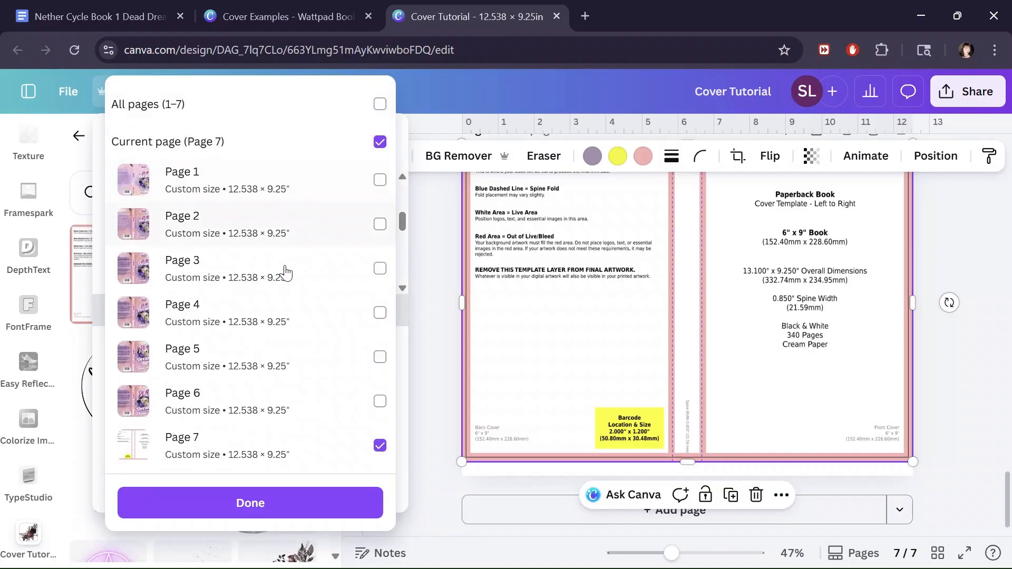
left_click(233, 504)
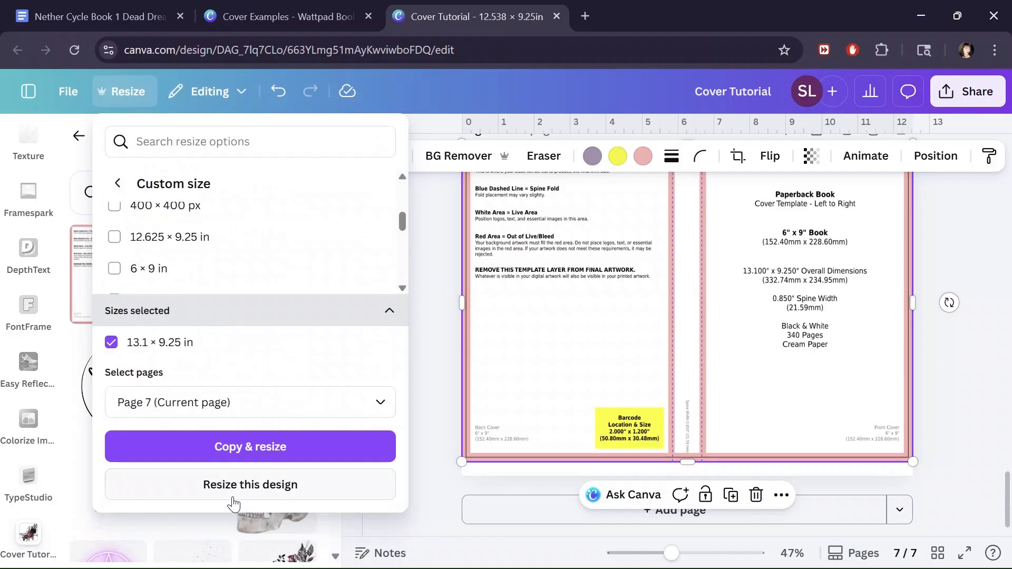
left_click(235, 486)
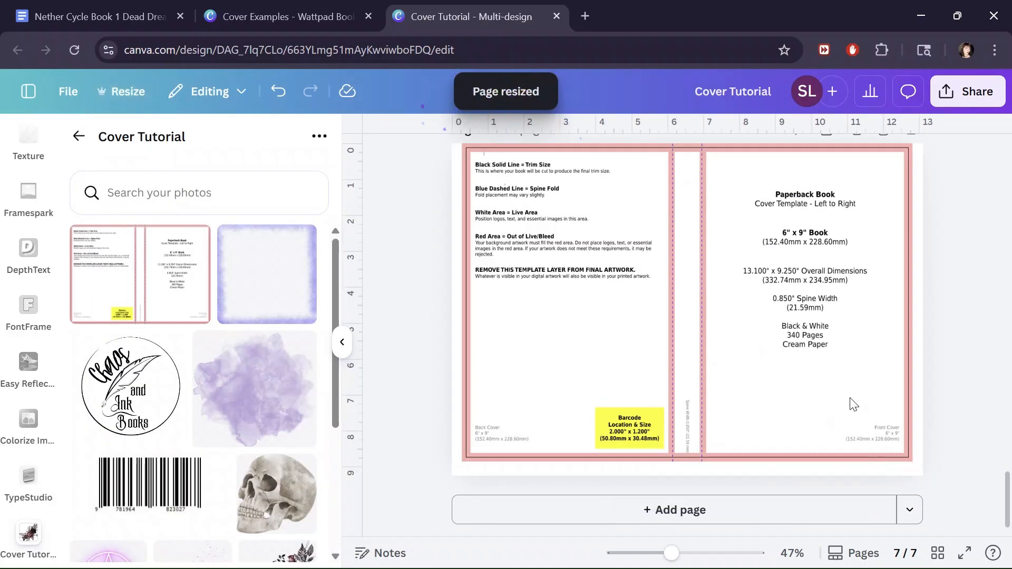
Align the template image with page 7's upper-left corner and enlarge it to fill the resized page.
left_click(791, 378)
scroll(795, 387, "up", 3)
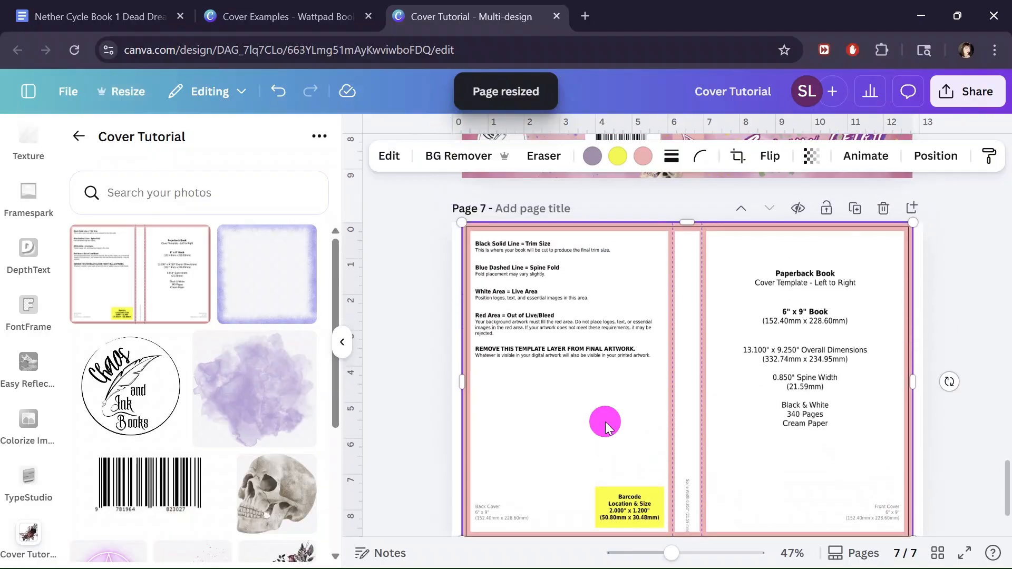
mouse_move(605, 422)
left_mouse_down()
mouse_move(583, 425)
mouse_move(599, 422)
left_mouse_up()
scroll(599, 421, "down", 2)
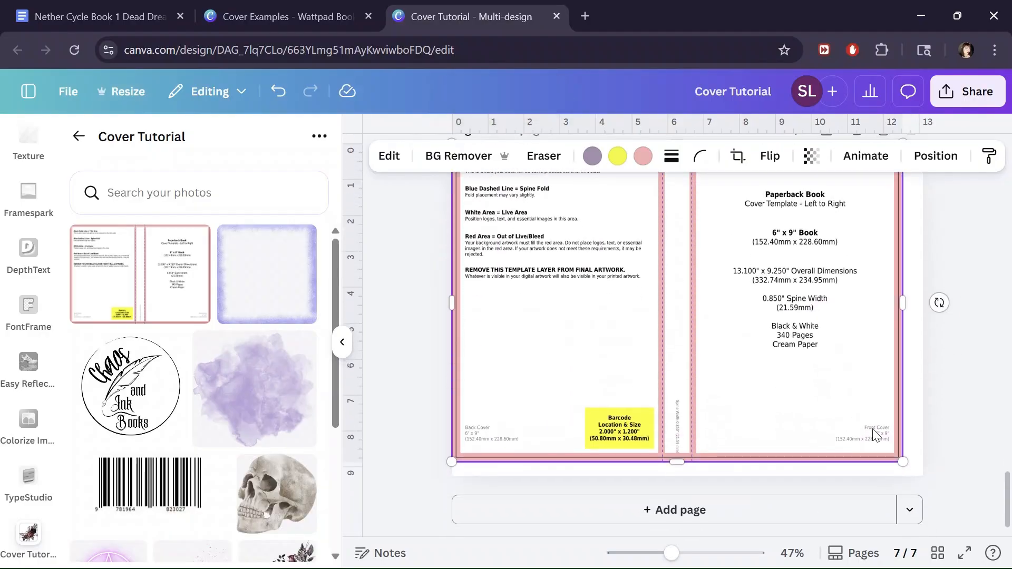
left_click_drag(900, 458, 923, 480)
left_click(416, 377)
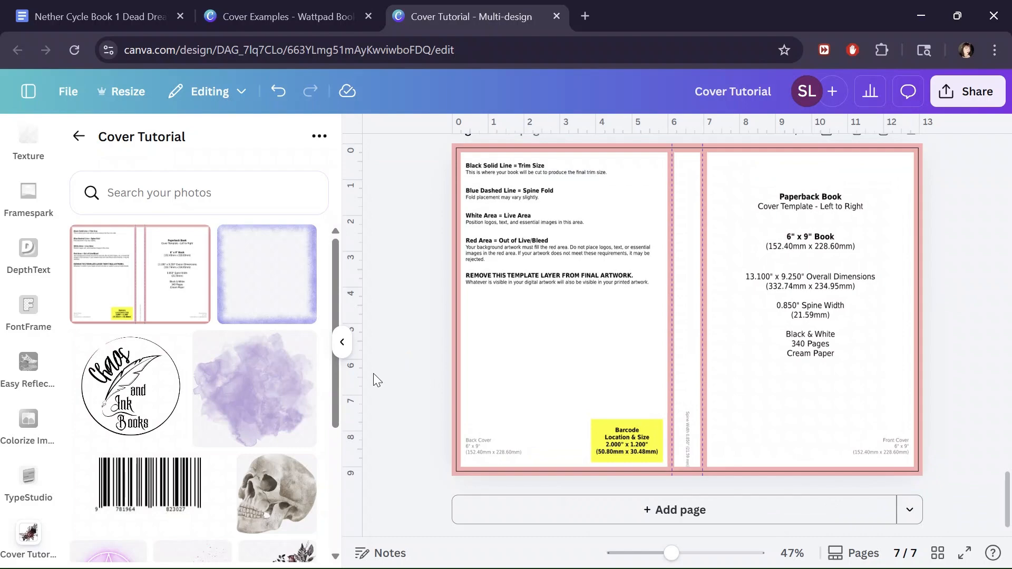
scroll(412, 374, "up", 3)
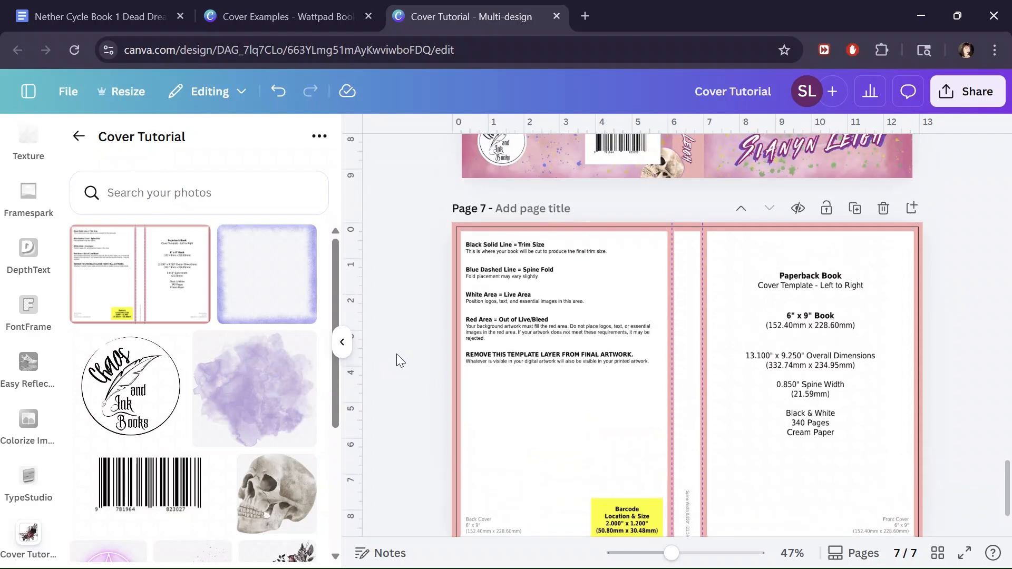
Add the pink watercolor image to page 7, align it with the upper-left corner, and extend it to the page's full height.
scroll(398, 359, "down", 3)
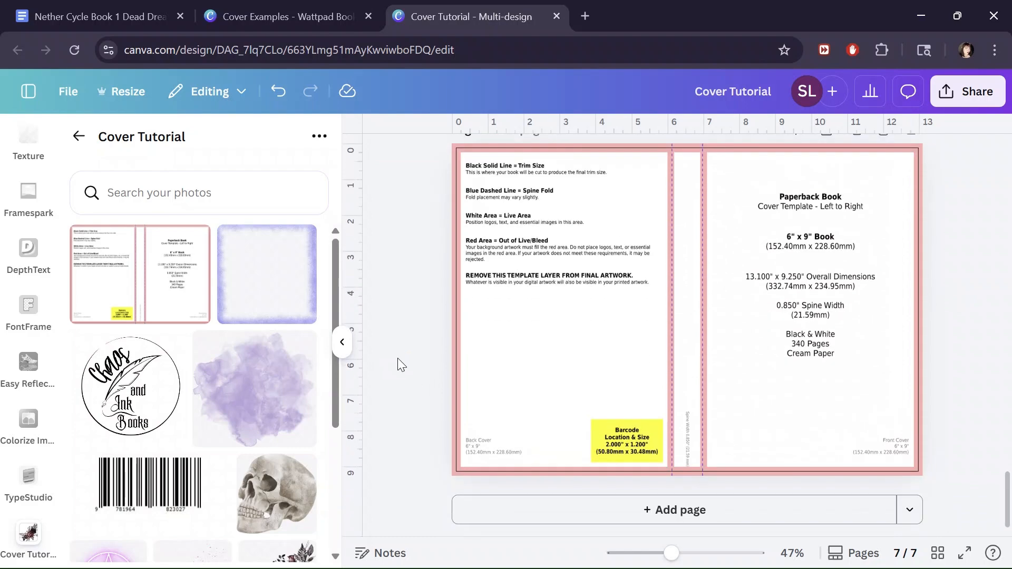
scroll(385, 369, "up", 3)
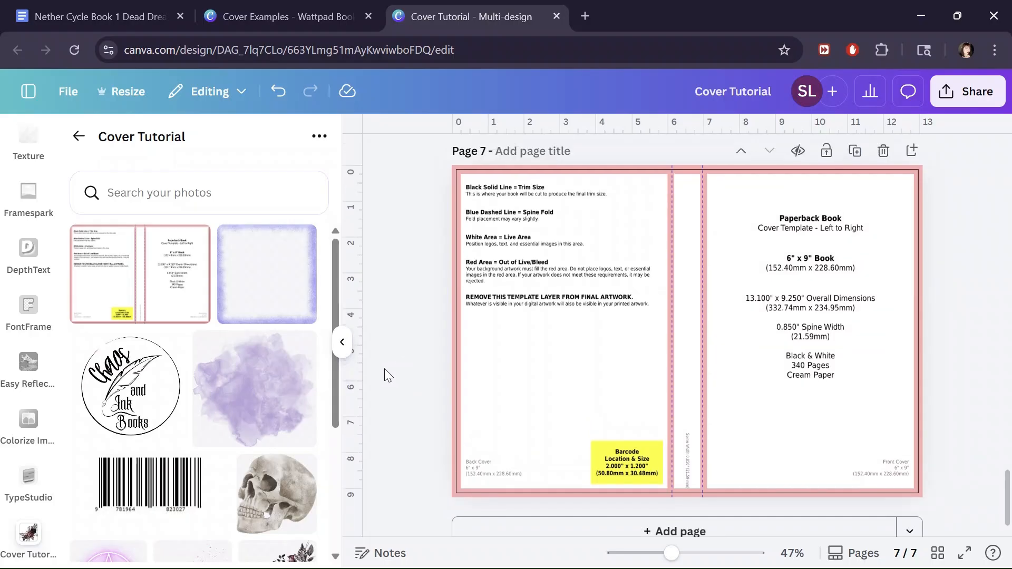
scroll(384, 369, "down", 2)
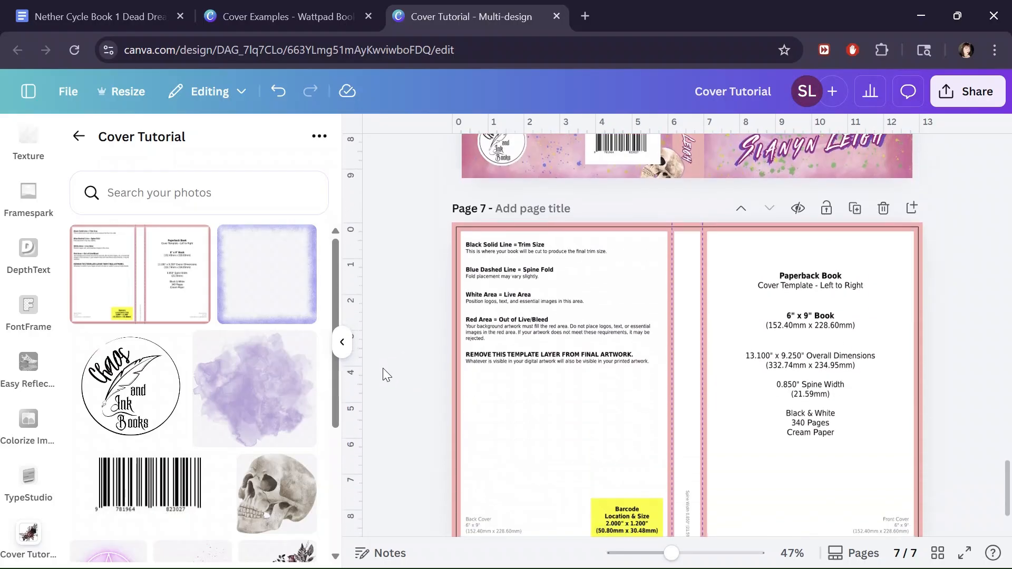
scroll(180, 326, "down", 1)
scroll(181, 325, "down", 3)
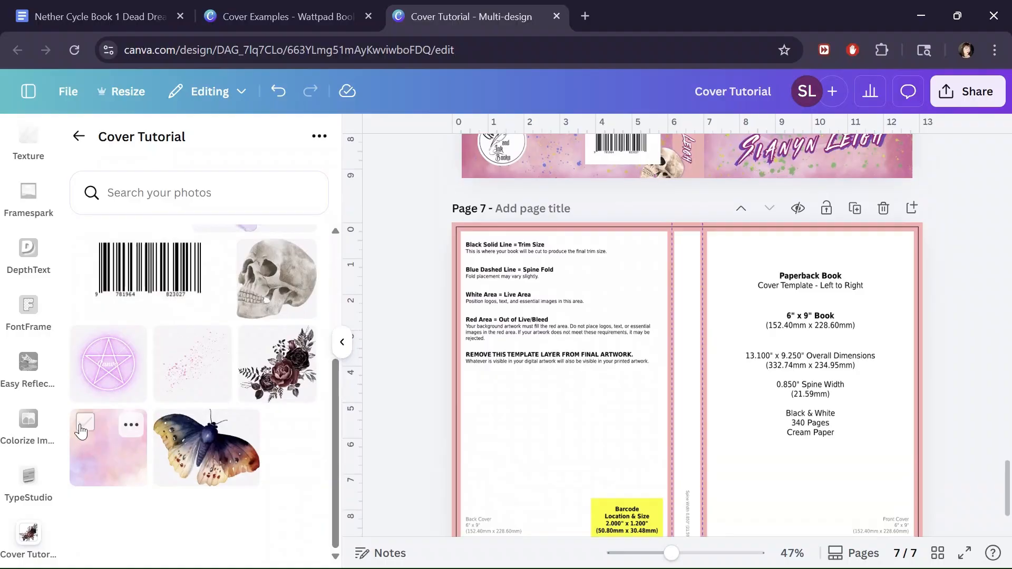
left_click(106, 456)
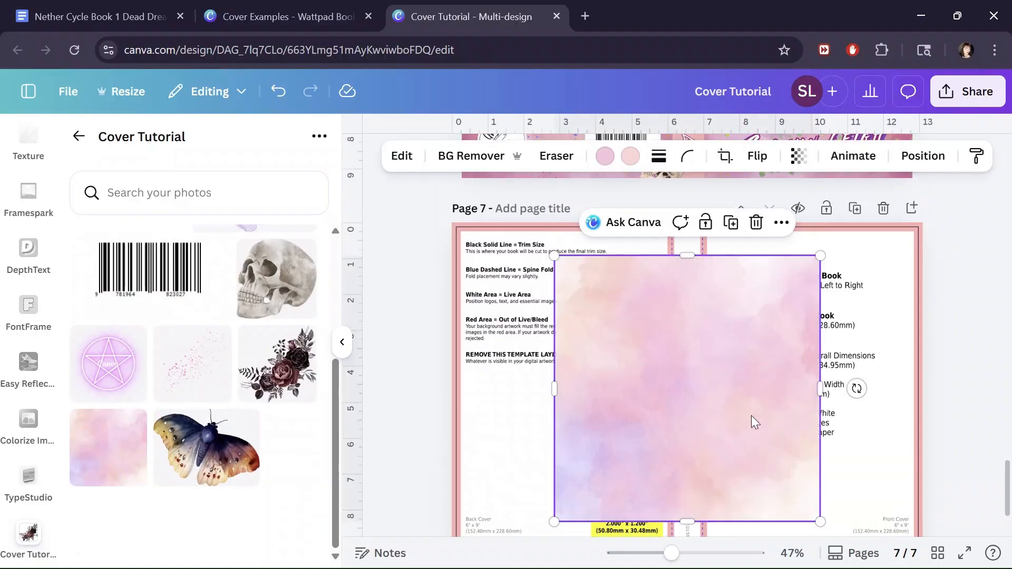
left_click_drag(696, 401, 599, 371)
scroll(600, 372, "down", 2)
left_click_drag(582, 409, 585, 477)
Compare the watercolor placed on page 7 with the background of the finished cover on page 6.
scroll(553, 451, "up", 4)
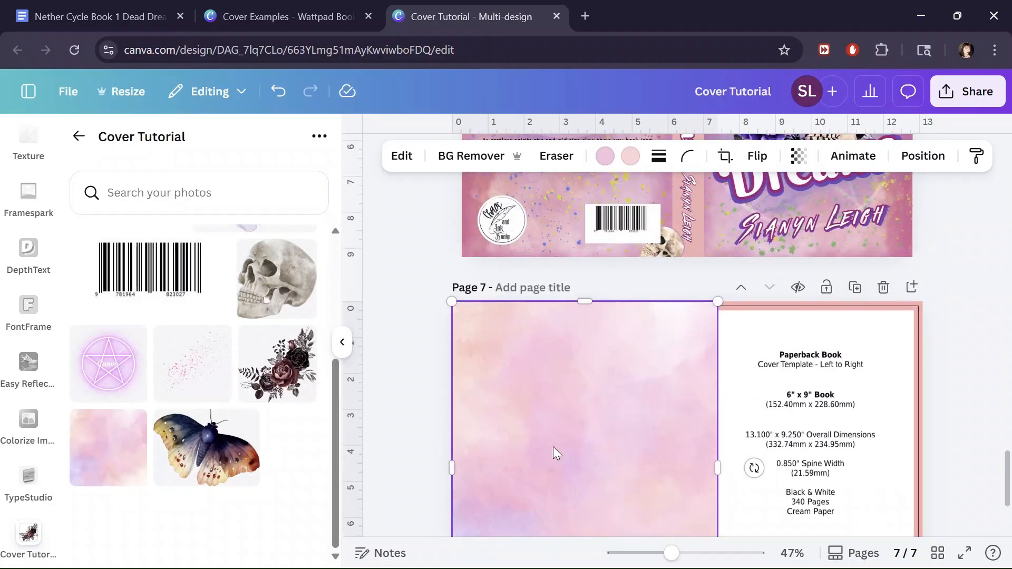
scroll(554, 452, "up", 4)
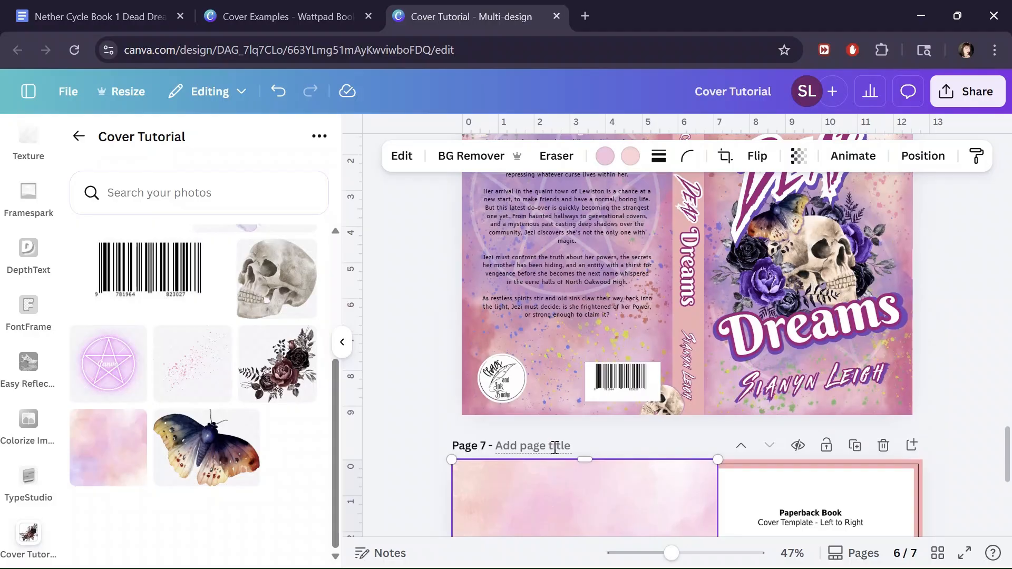
scroll(555, 447, "up", 5)
scroll(555, 448, "down", 12)
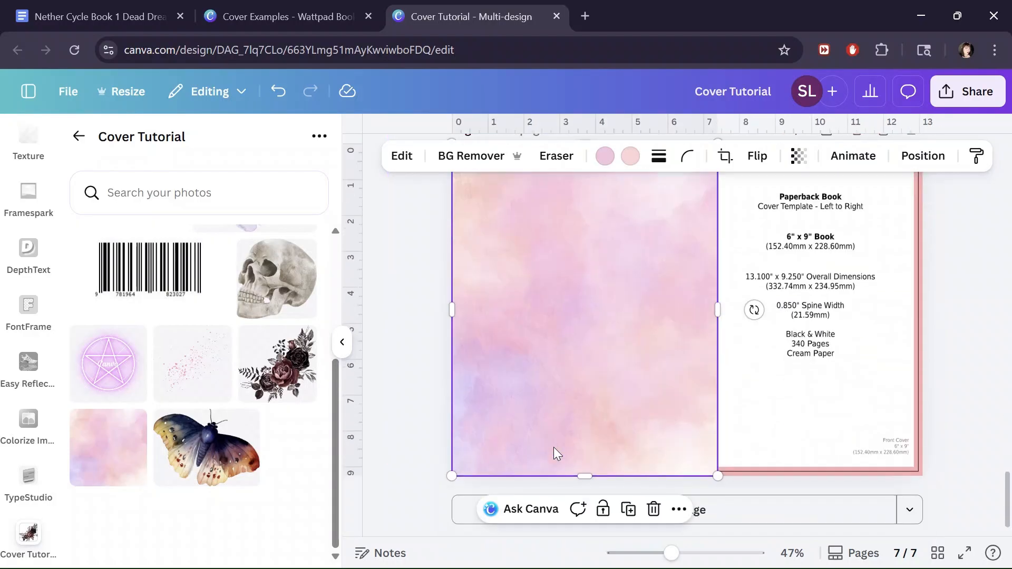
scroll(554, 447, "up", 4)
scroll(554, 447, "down", 2)
scroll(554, 454, "up", 6)
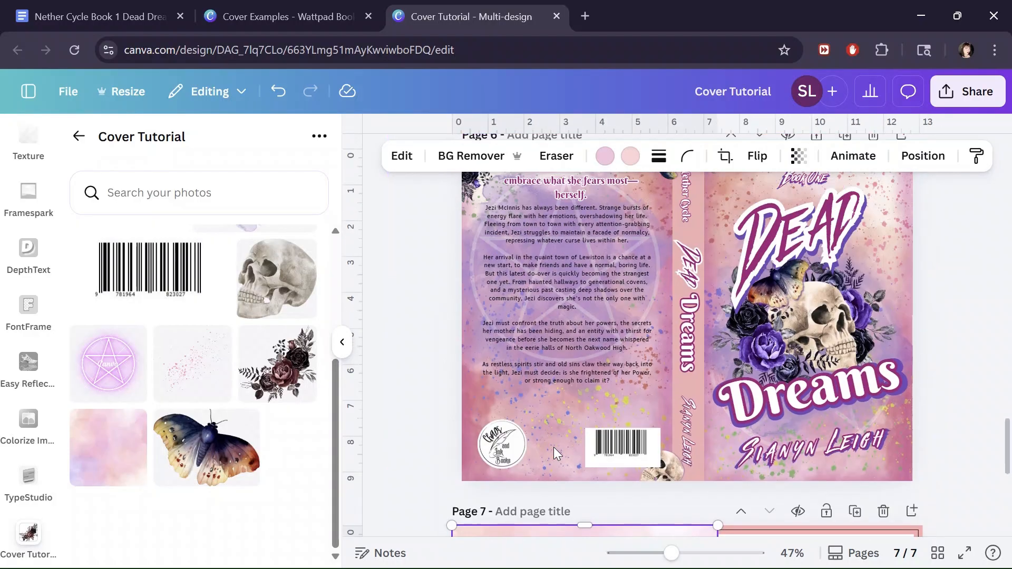
scroll(554, 454, "down", 4)
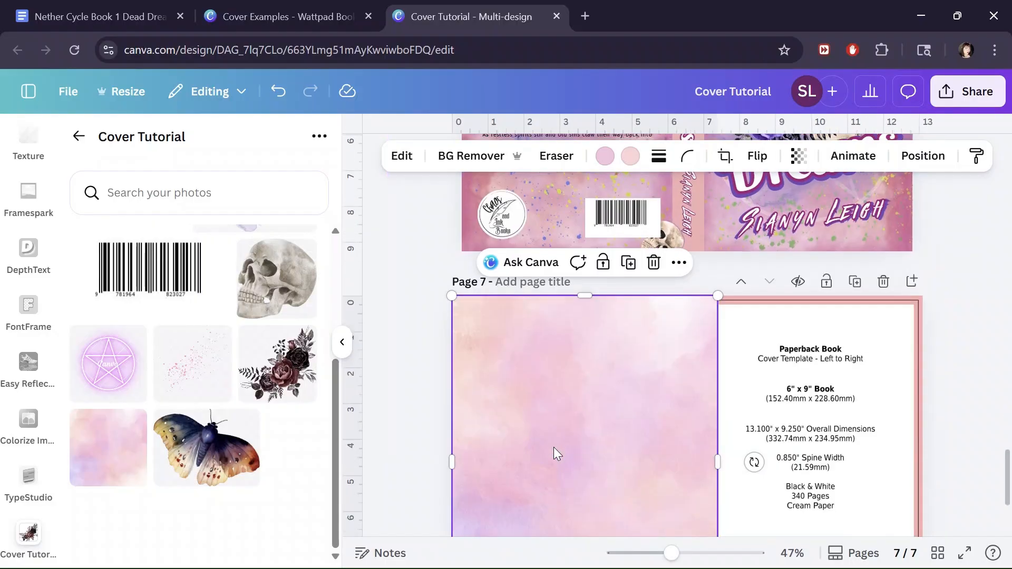
Flip the watercolor image on page 7's back-cover side horizontally.
scroll(554, 448, "down", 2)
left_click(758, 156)
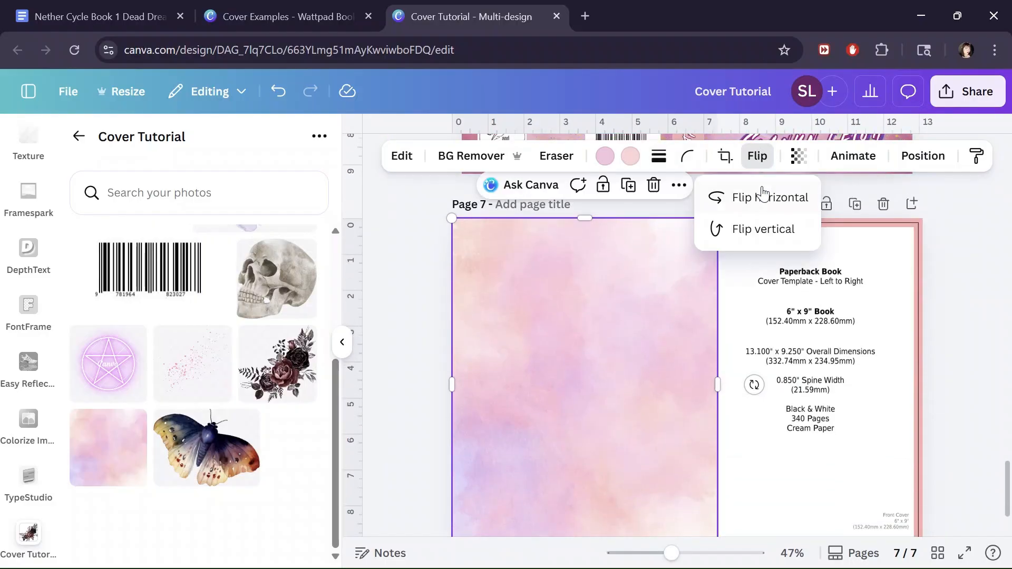
left_click(760, 203)
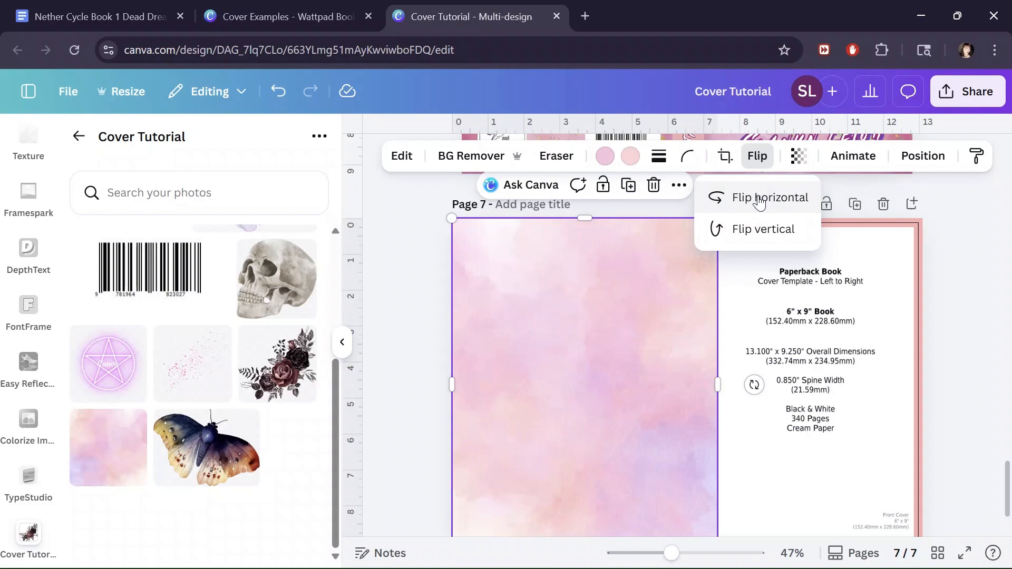
Cover the front-cover side of page 7 with a duplicate of the watercolor image, flush with the right edge and flipped horizontally.
scroll(422, 324, "down", 2)
left_click(601, 322)
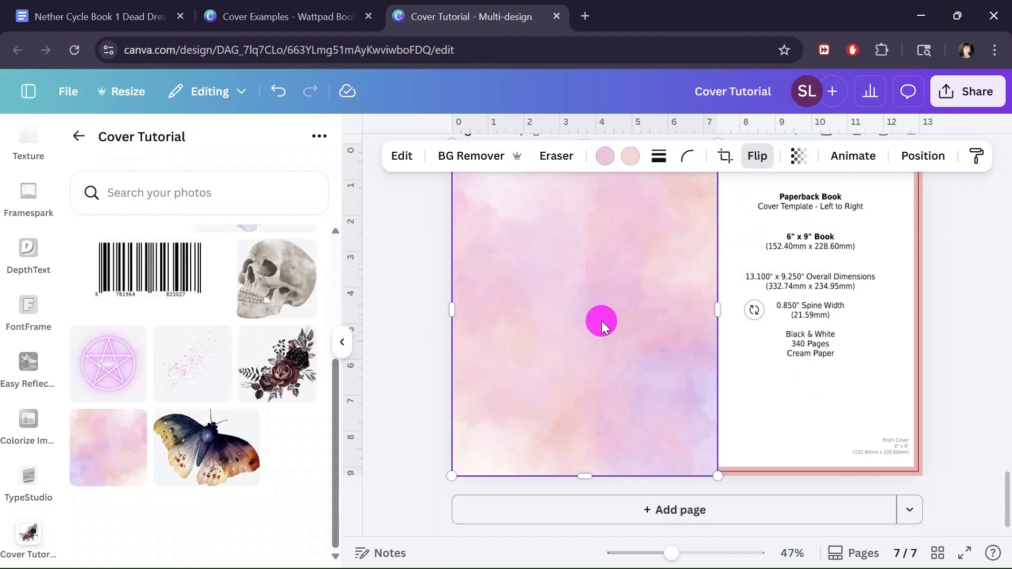
left_click(626, 509)
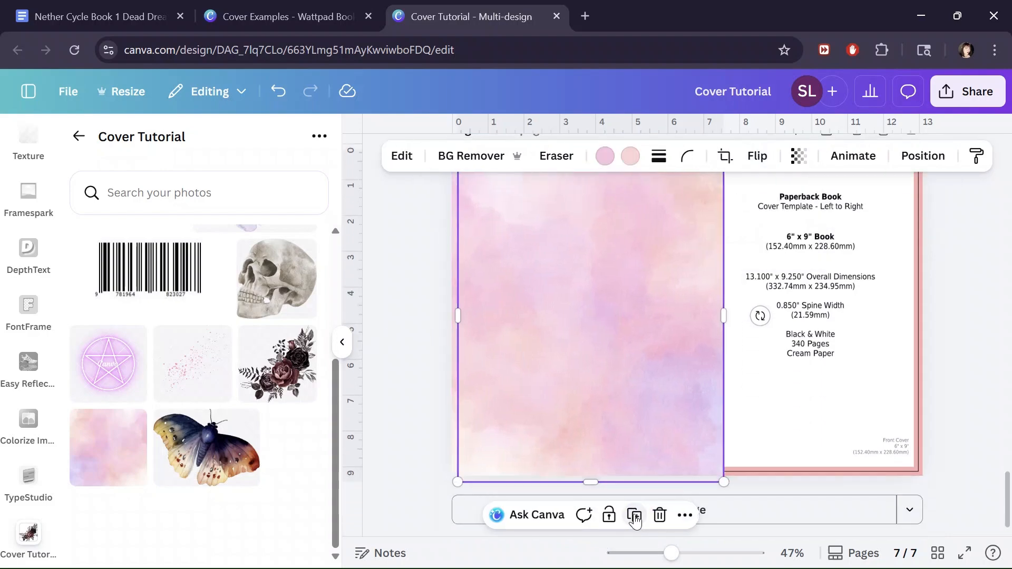
left_click_drag(622, 337, 801, 353)
scroll(801, 366, "up", 2)
mouse_move(799, 403)
left_mouse_down()
mouse_move(786, 398)
mouse_move(799, 402)
left_mouse_up()
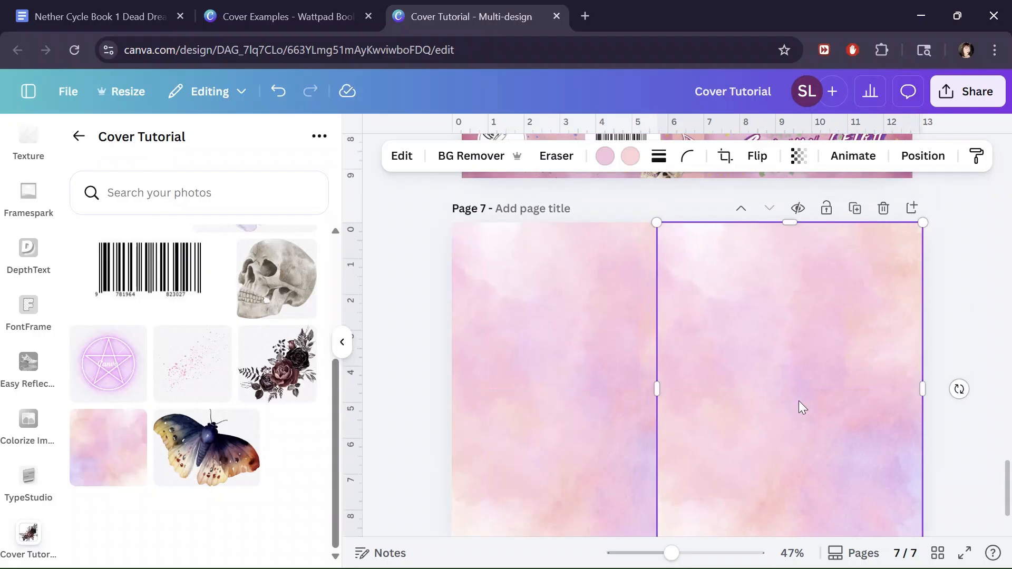
scroll(712, 390, "down", 2)
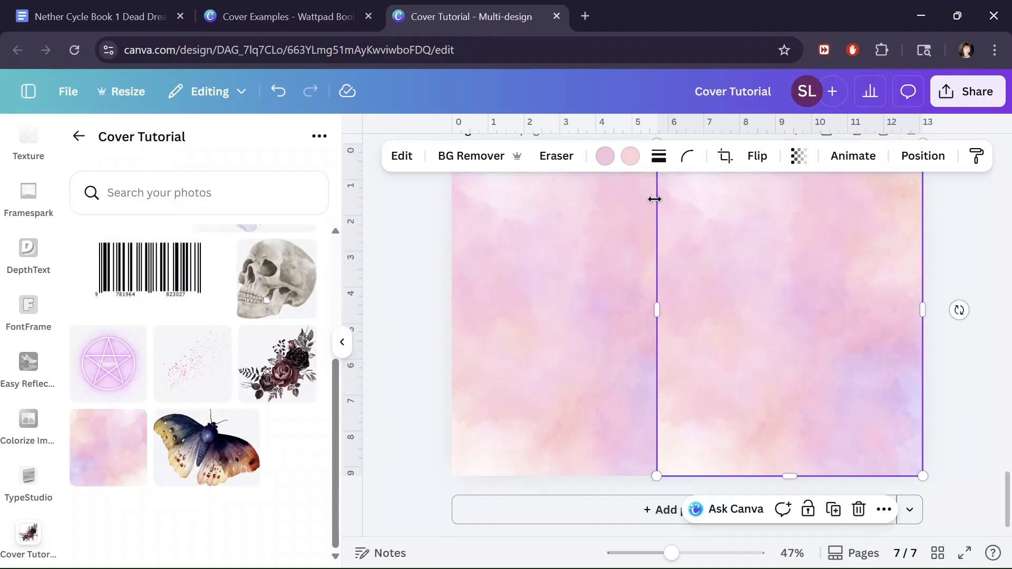
left_click(758, 156)
left_click(770, 198)
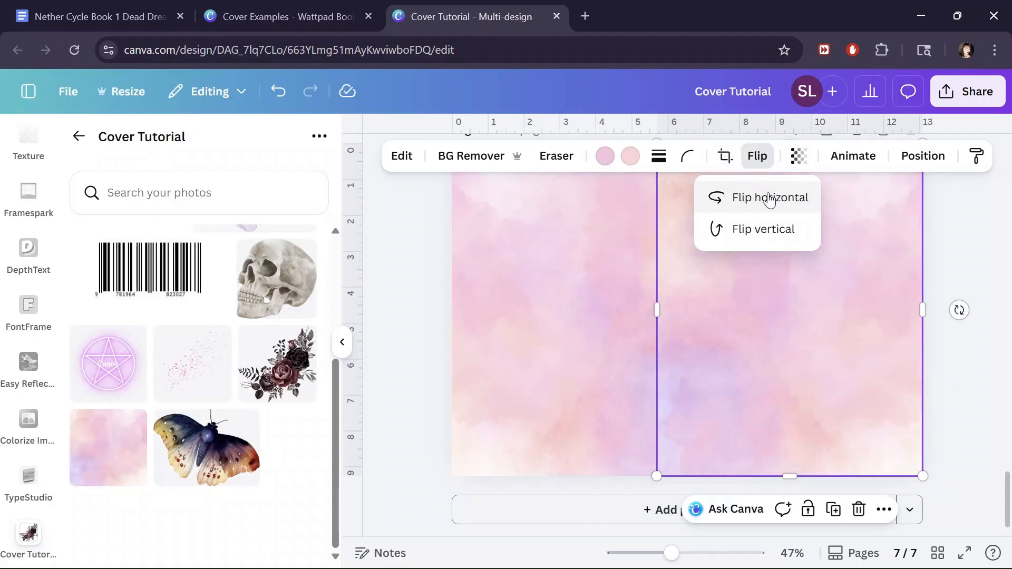
Make both watercolor images semi-transparent so the cover template underneath can be used as a guide.
left_click(578, 334)
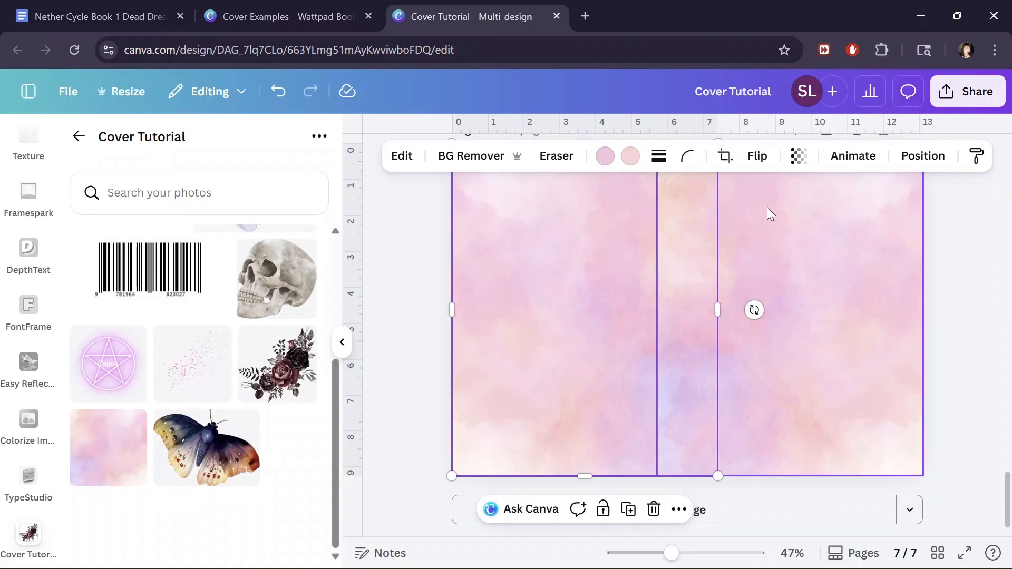
left_click(795, 168)
left_click_drag(832, 220, 801, 228)
left_click(829, 344)
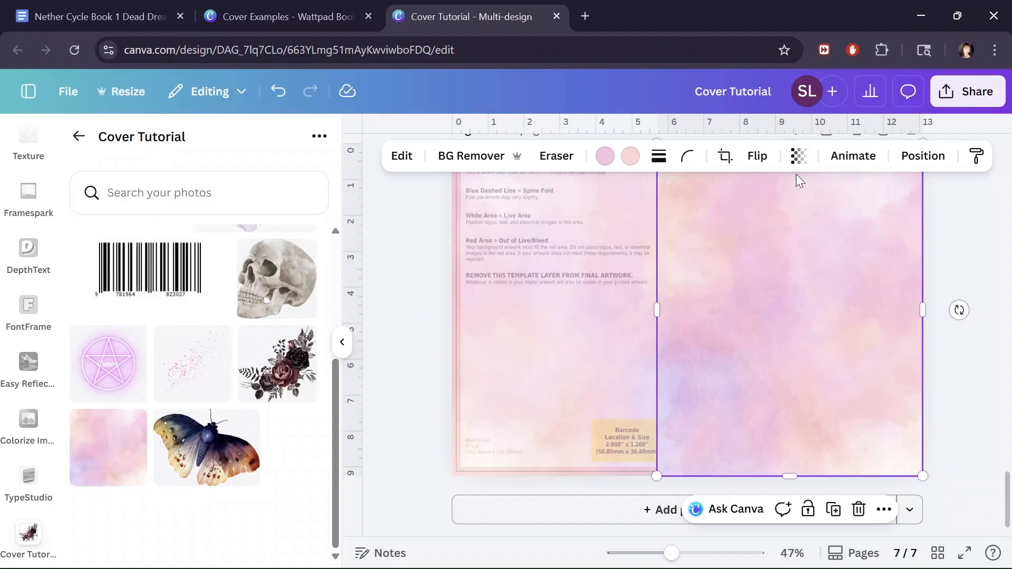
left_click(798, 156)
left_click_drag(837, 220, 781, 230)
left_click(770, 321)
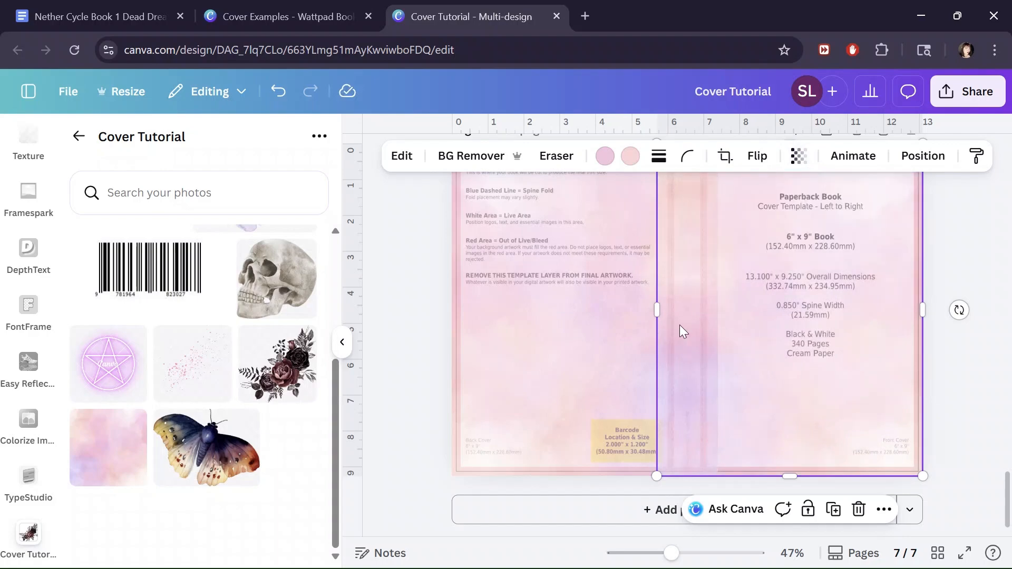
Narrow both watercolor images from their inner sides so they meet at the centre of the template's spine.
left_click_drag(657, 308, 687, 306)
left_click(567, 302)
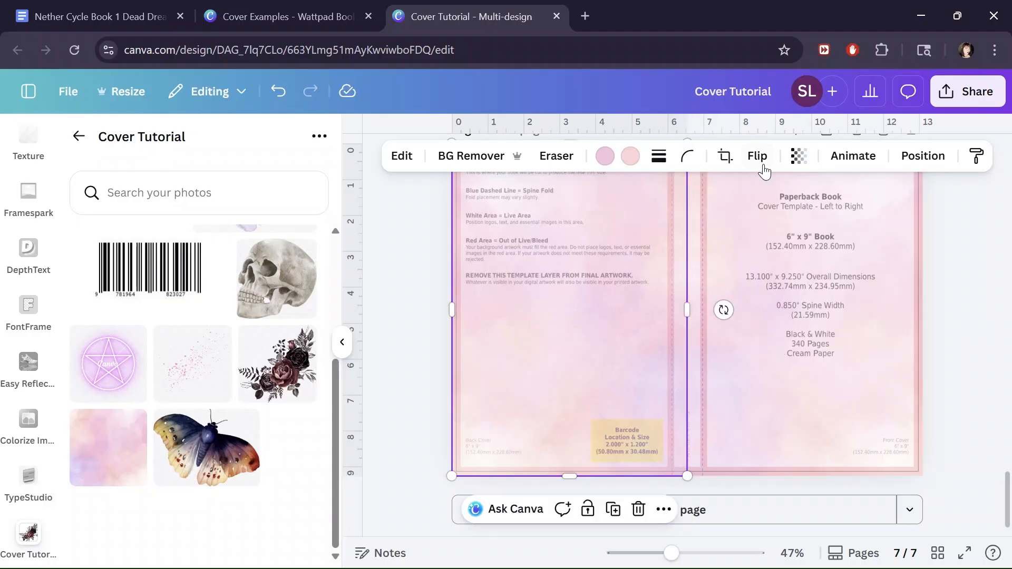
Set the transparency value of both watercolor images back to 100 so they are fully opaque.
left_click(798, 165)
left_click_drag(796, 222, 837, 232)
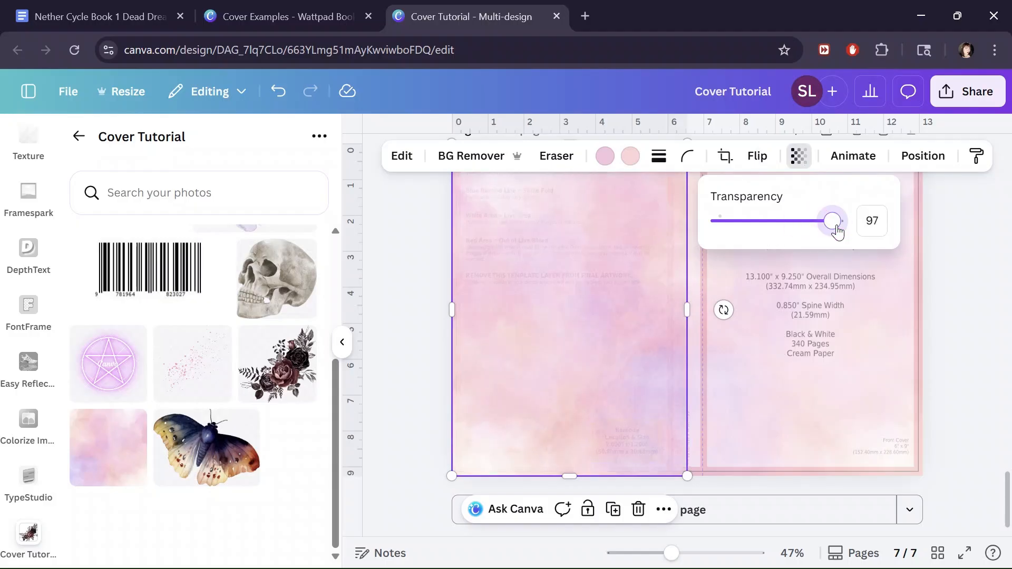
left_click(765, 261)
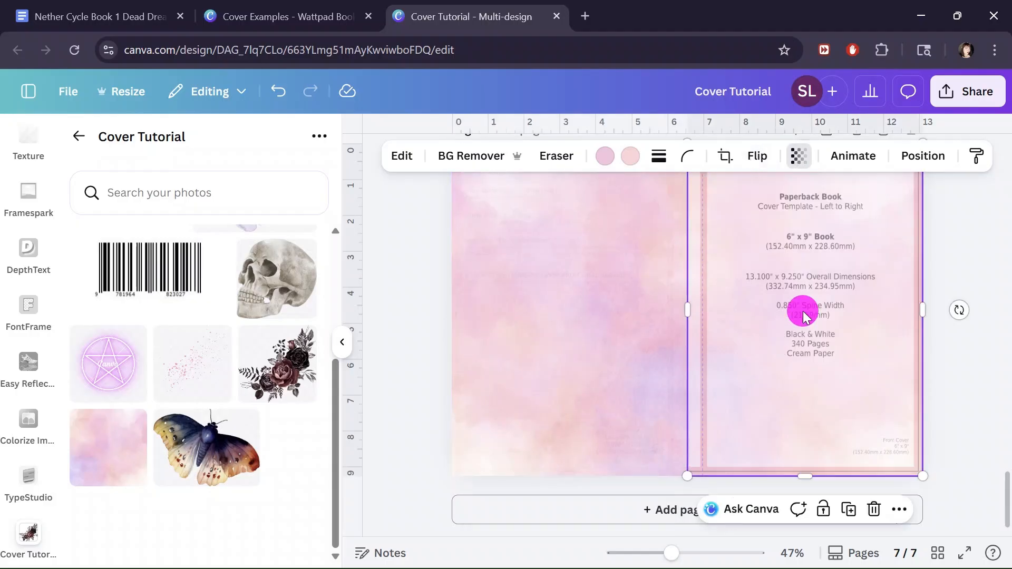
left_click(797, 168)
left_click_drag(791, 222, 841, 220)
left_click(421, 261)
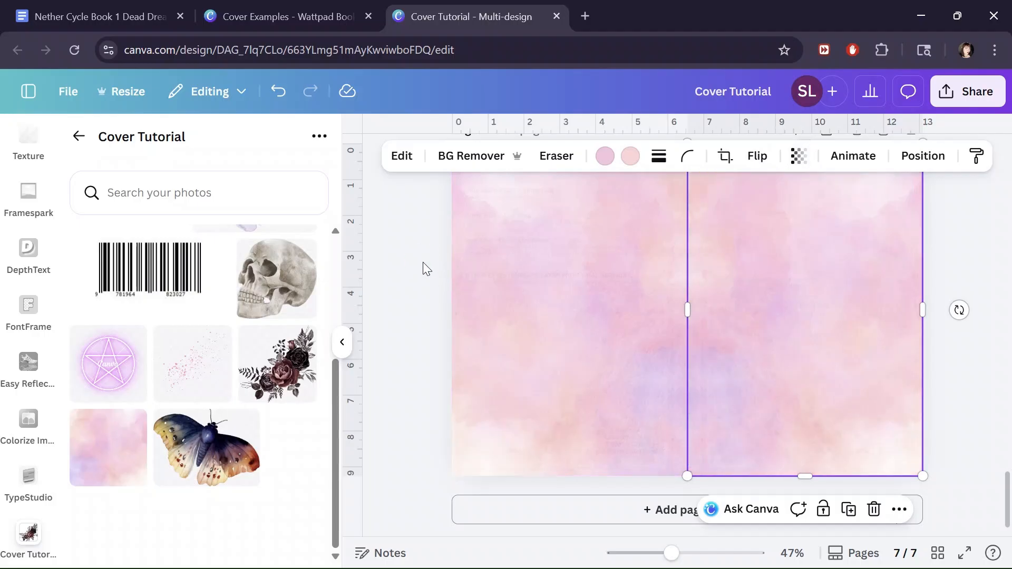
scroll(423, 262, "up", 2)
left_click(521, 313)
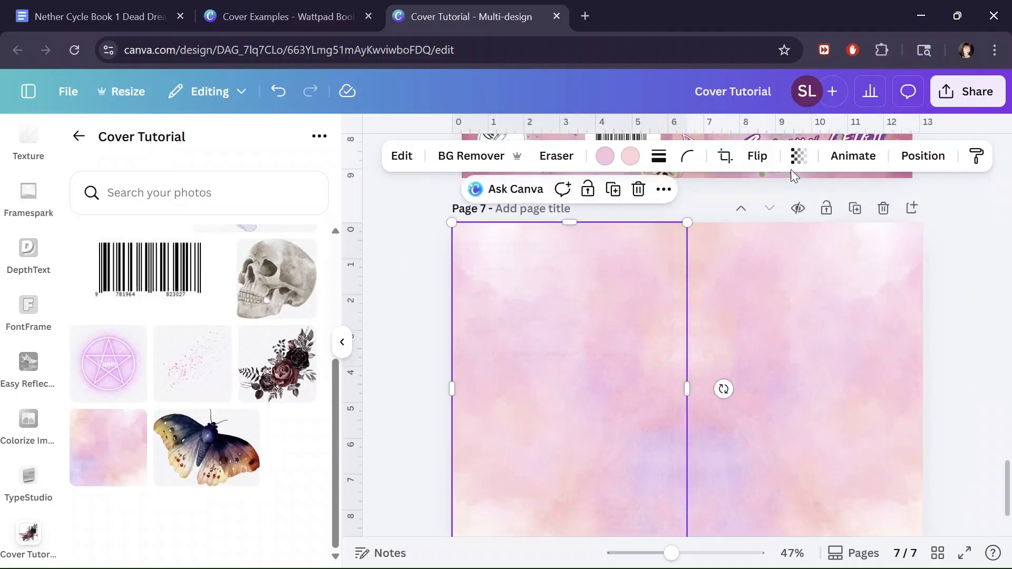
left_click(799, 155)
left_click_drag(832, 221, 883, 235)
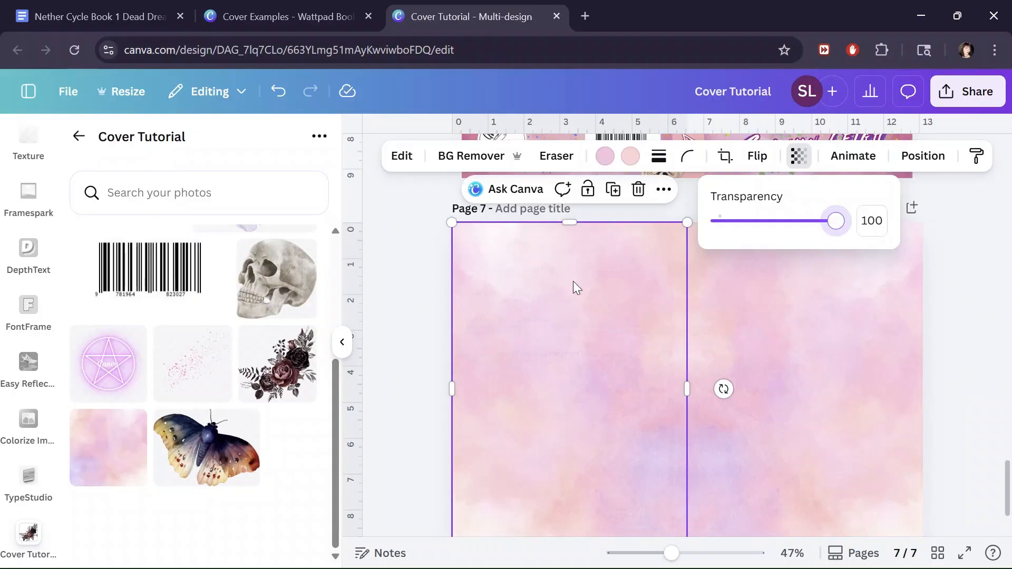
left_click(402, 342)
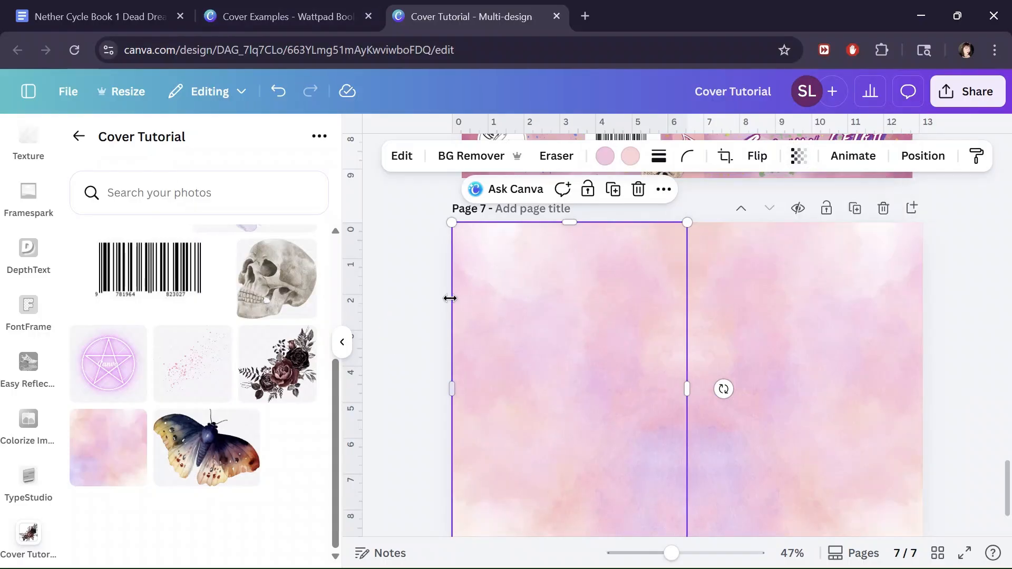
Check the seam between the watercolor images against page 6's cover, and flip the front-cover watercolor vertically.
scroll(651, 351, "down", 3)
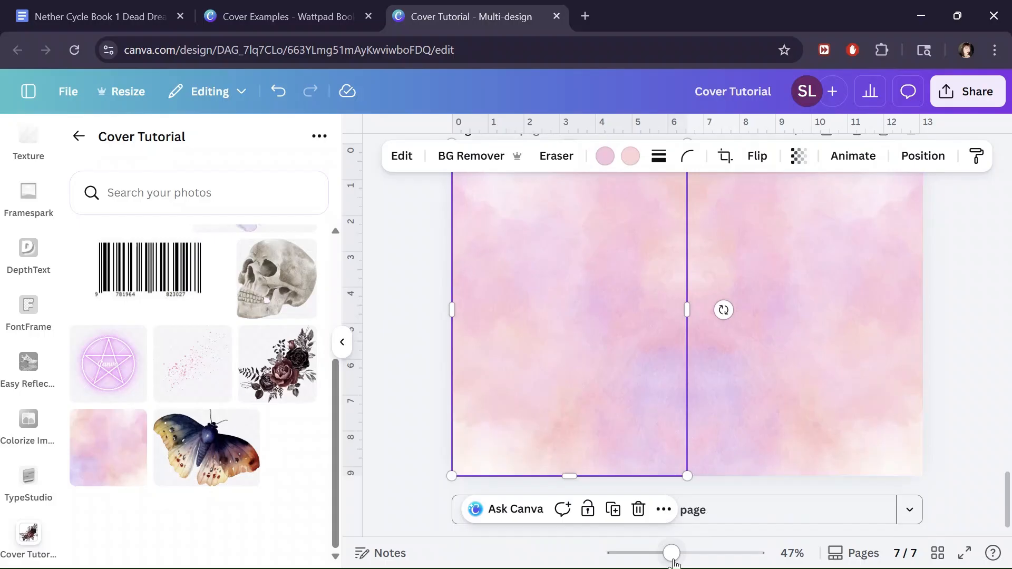
left_click_drag(674, 557, 700, 554)
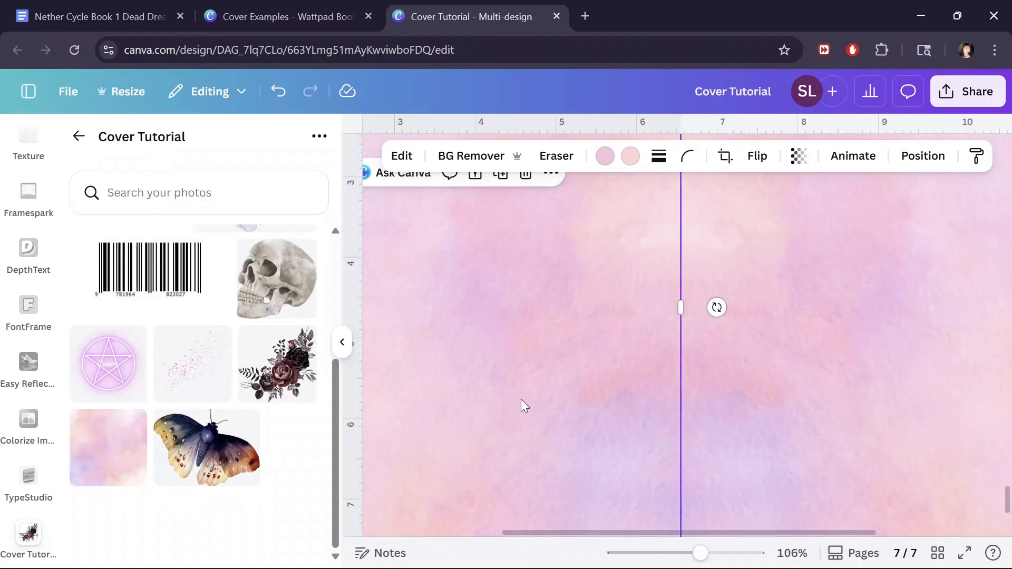
left_click_drag(700, 554, 672, 553)
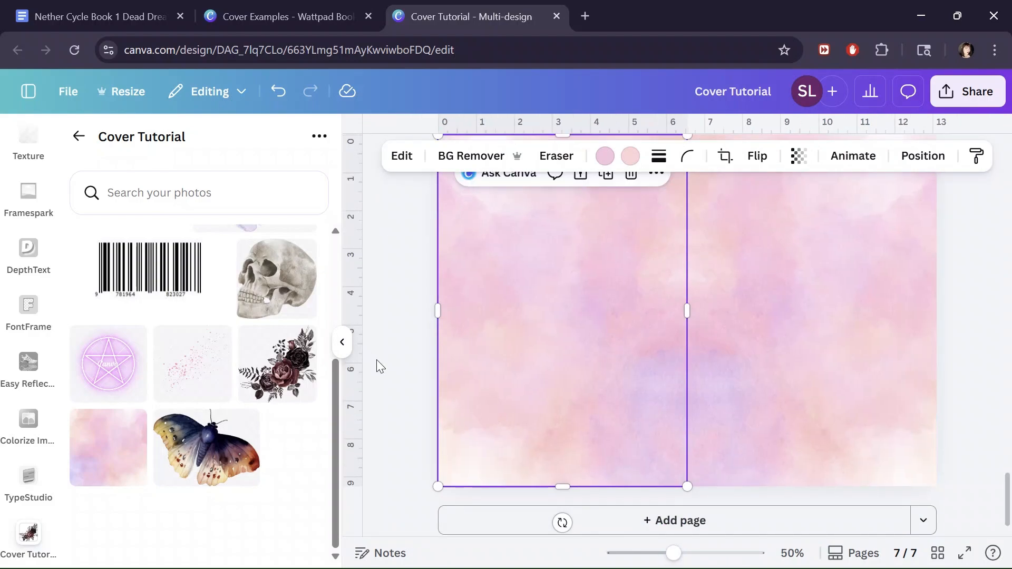
scroll(404, 361, "up", 5)
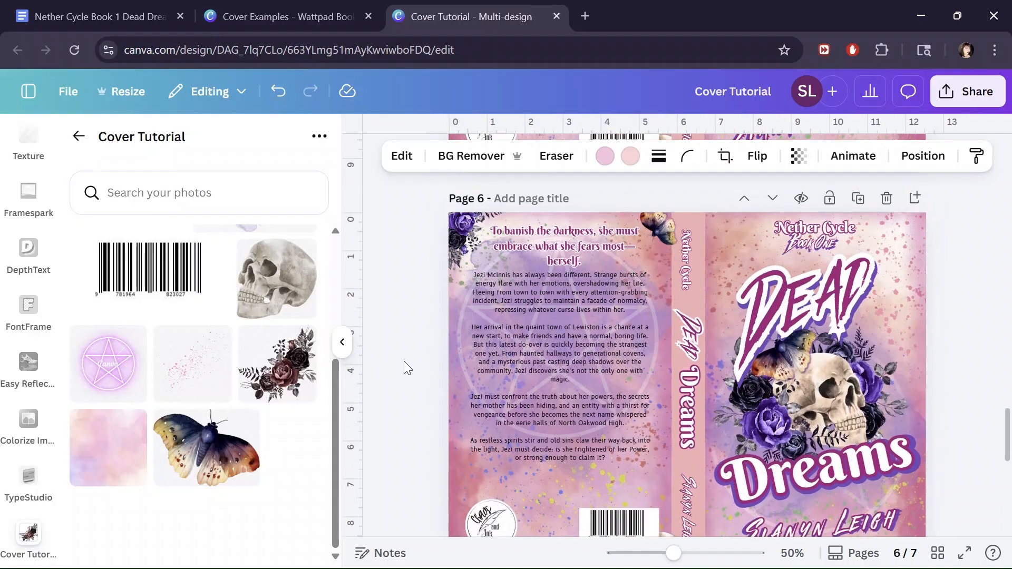
scroll(404, 362, "down", 5)
left_click(853, 396)
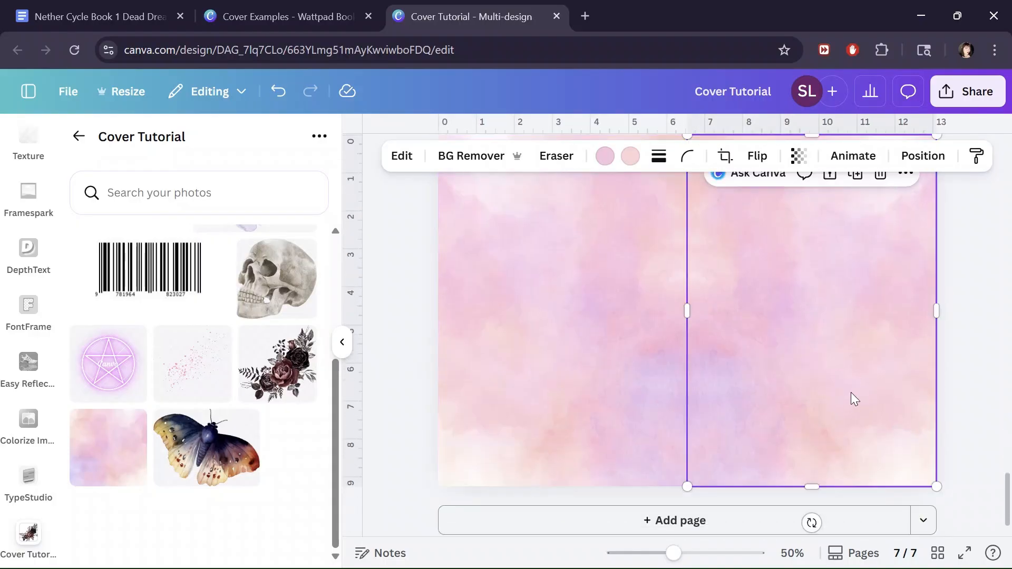
left_click(751, 157)
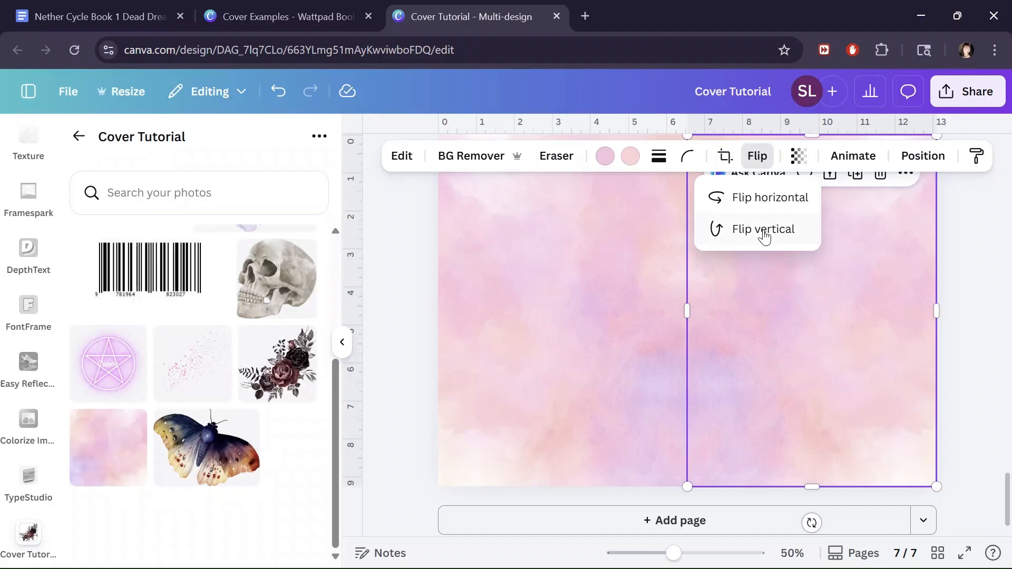
left_click(764, 231)
scroll(587, 338, "up", 3)
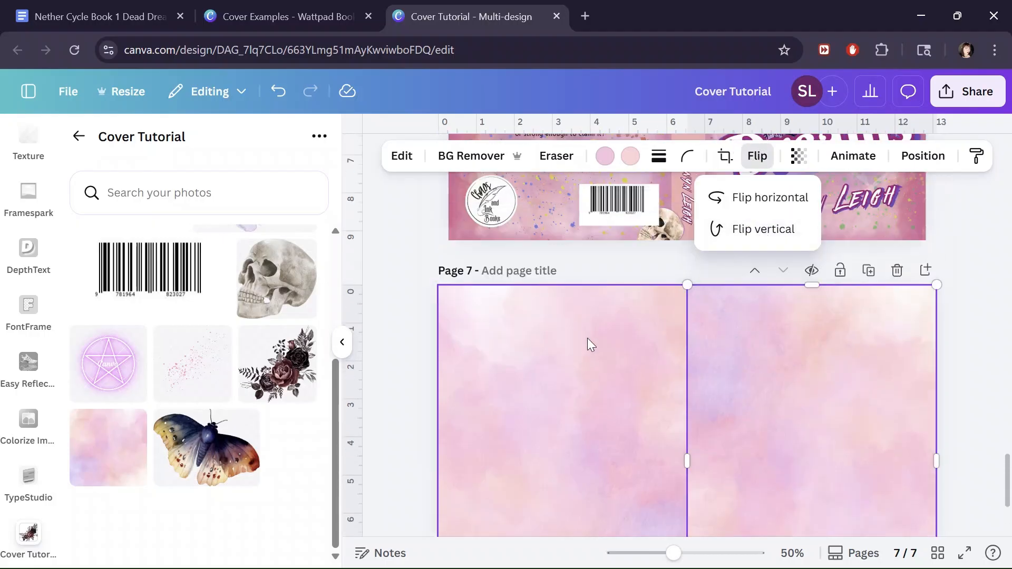
scroll(588, 338, "down", 1)
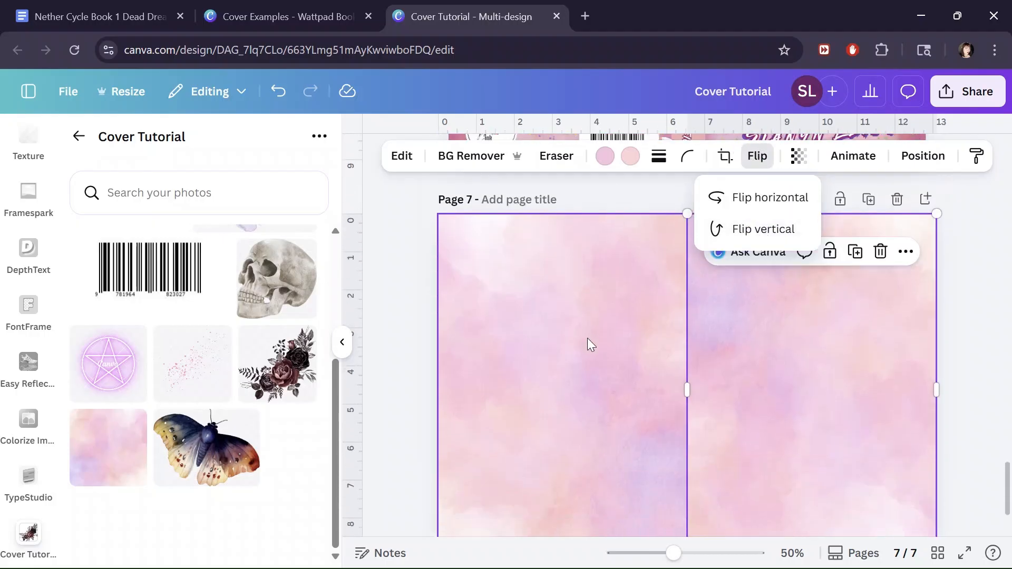
Flip the front-cover watercolor vertically again so it mirrors the back-cover watercolor across the spine.
left_click(401, 331)
left_click(402, 330)
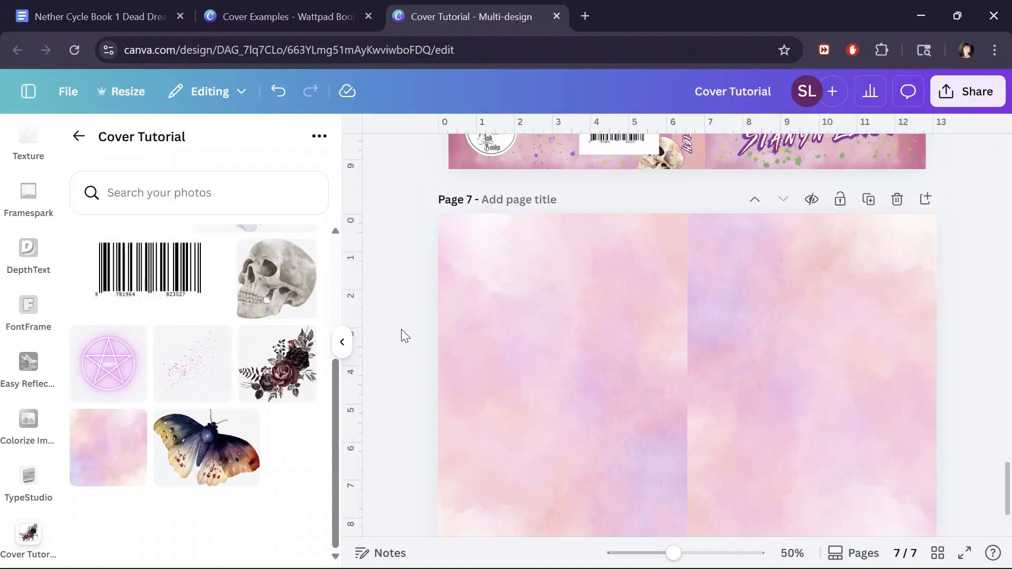
scroll(401, 329, "down", 2)
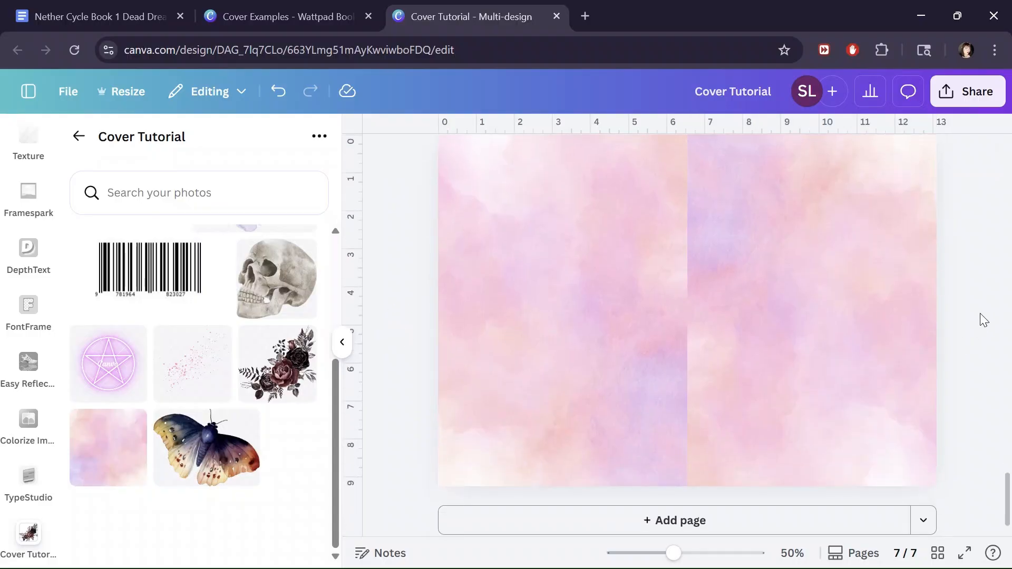
left_click(838, 288)
left_click(758, 156)
left_click(760, 227)
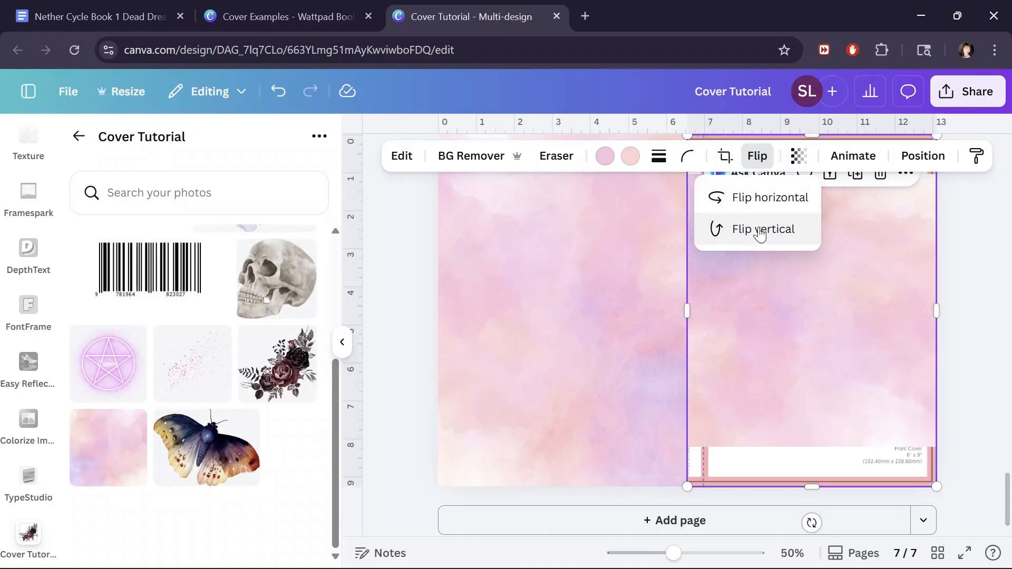
left_click(406, 293)
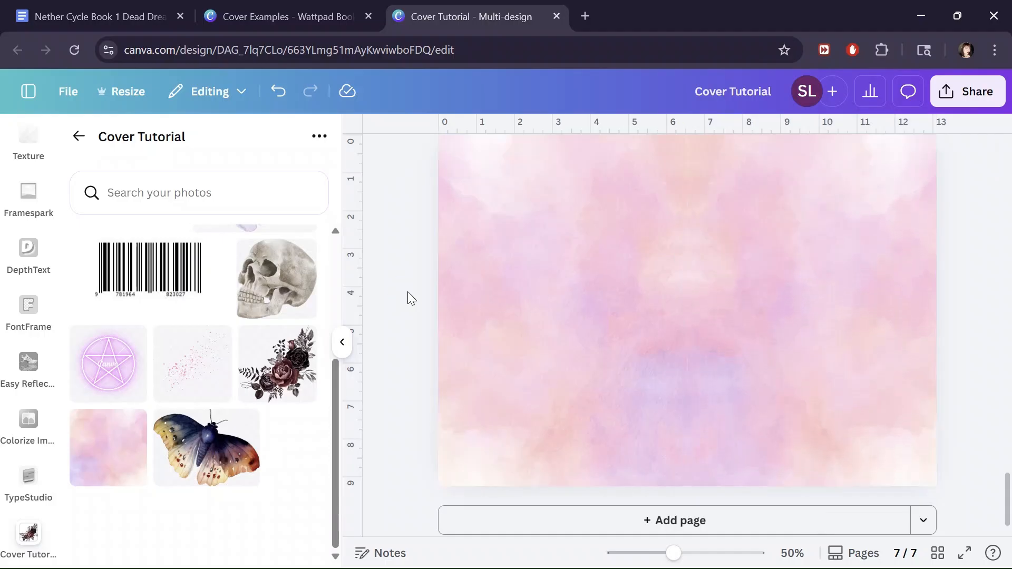
Blur the whole back-cover watercolor image at intensity 40.
left_click(653, 310)
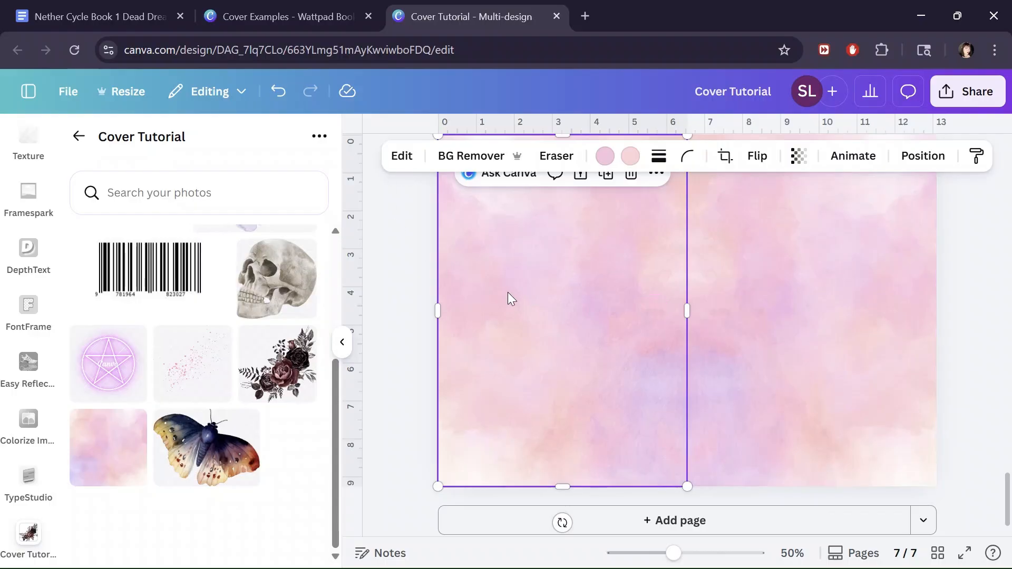
left_click(403, 156)
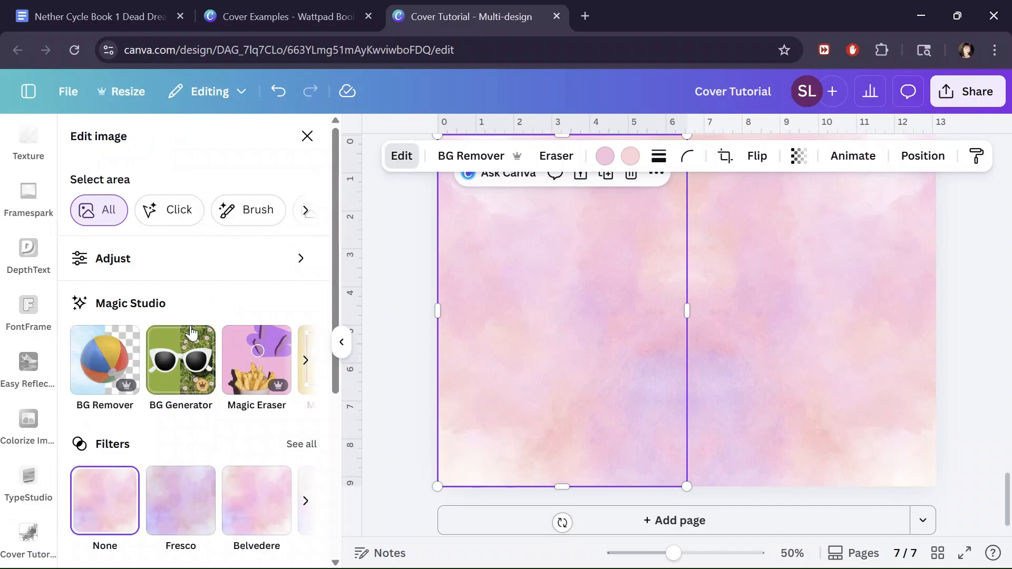
scroll(190, 333, "down", 5)
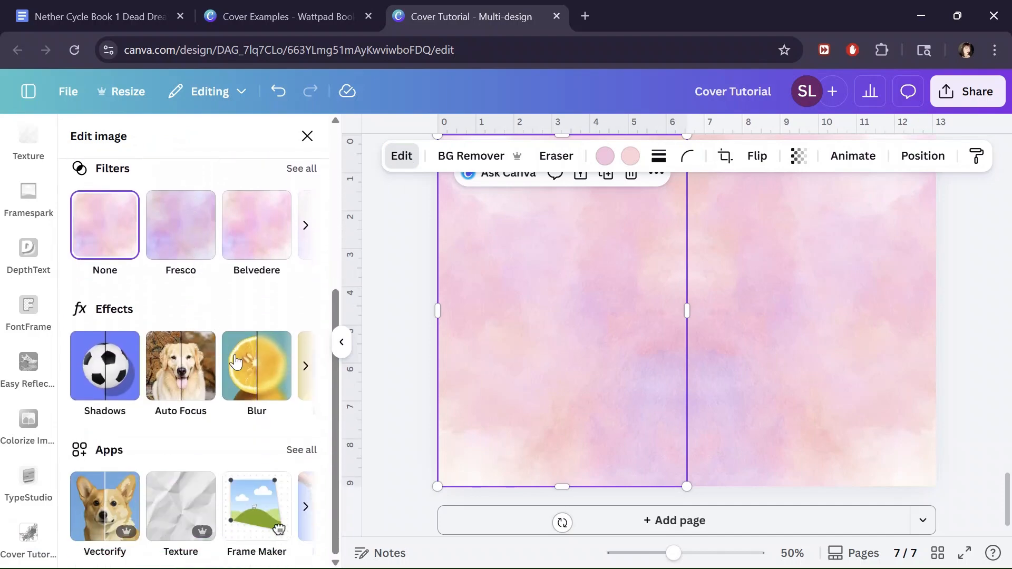
left_click(236, 363)
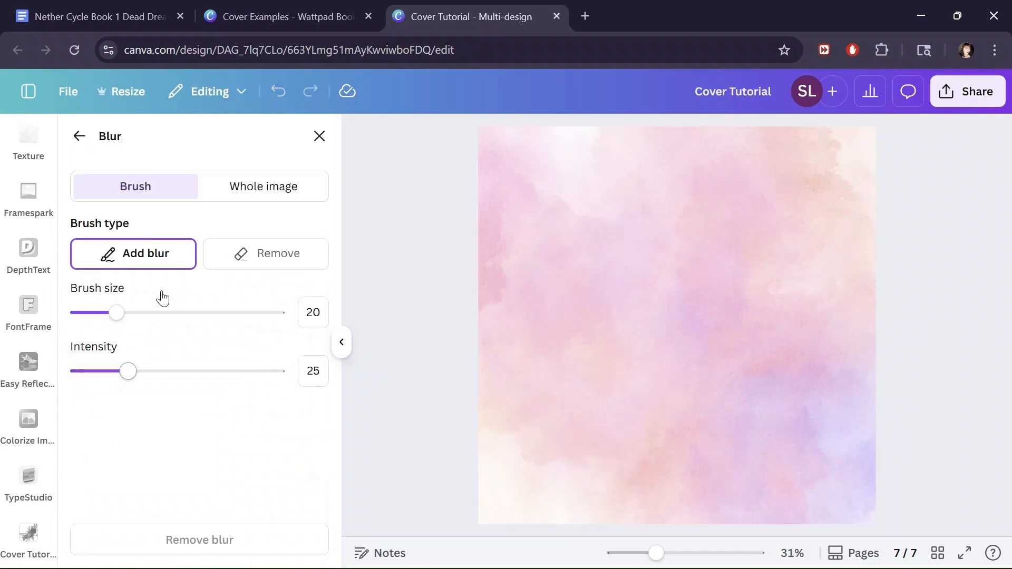
left_click(271, 194)
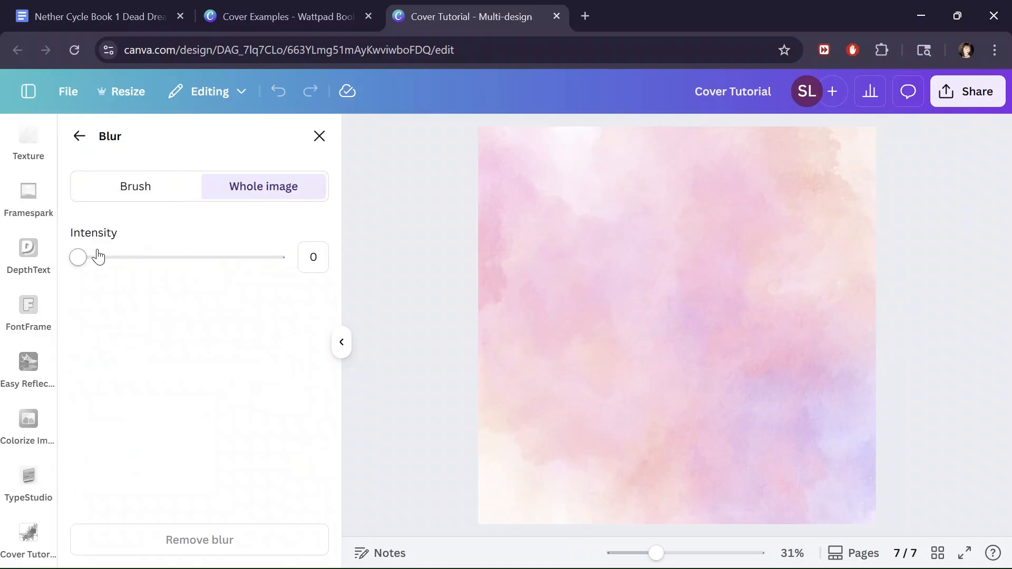
left_click_drag(79, 257, 160, 262)
left_click(106, 140)
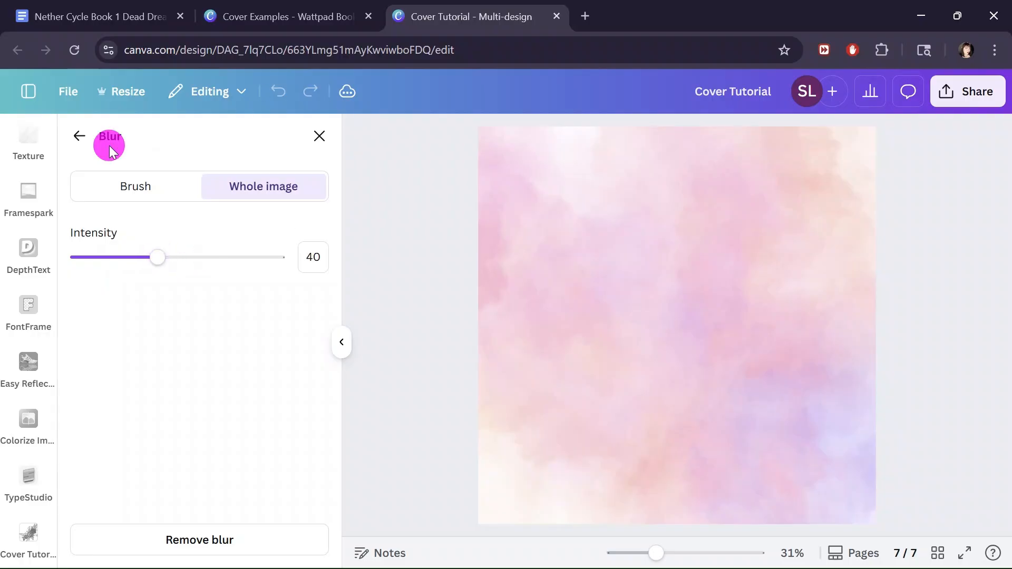
left_click(77, 138)
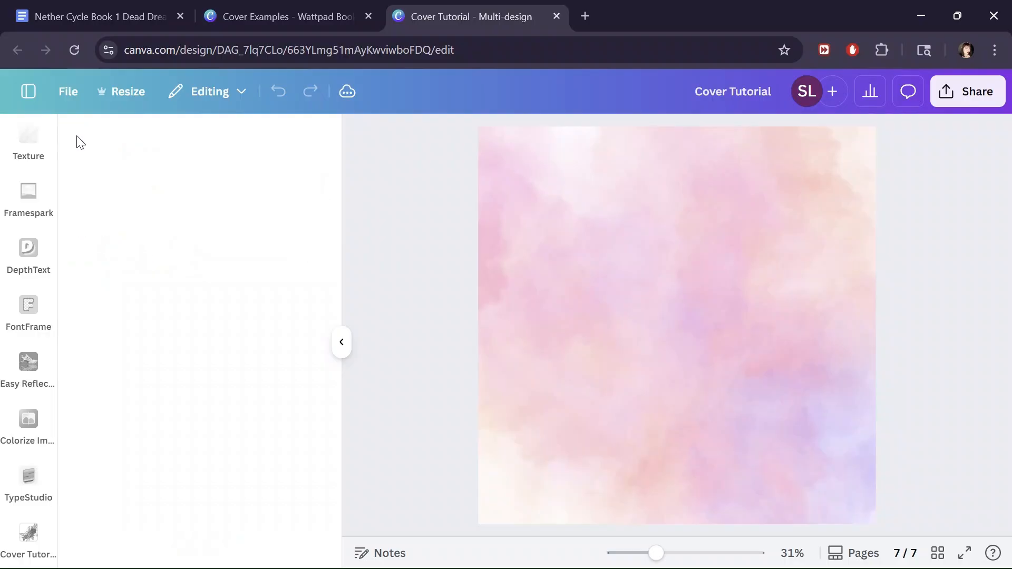
Blur the whole front-cover watercolor image at intensity 40 to match the back cover.
left_click(777, 331)
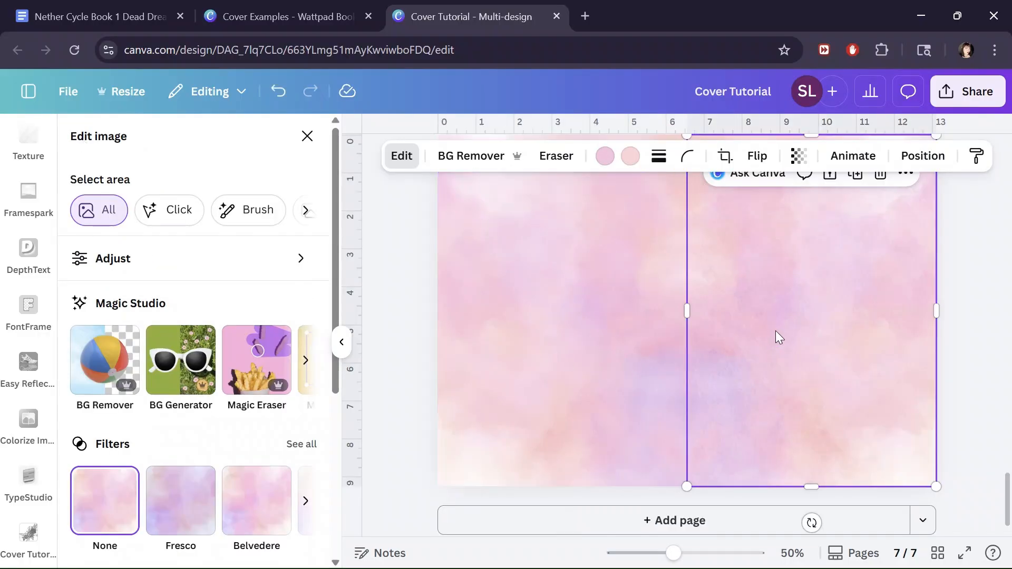
left_click(400, 168)
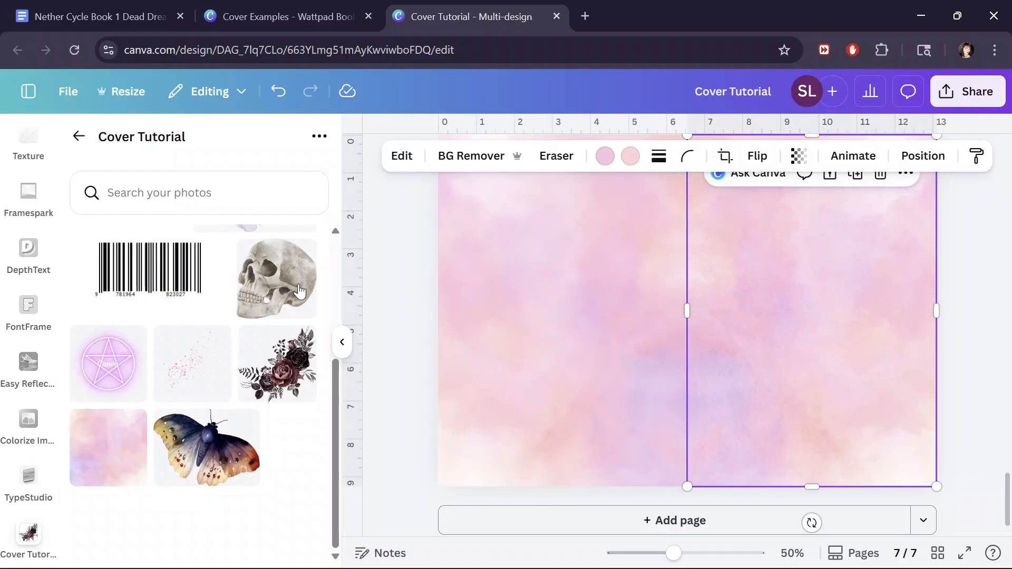
left_click(398, 158)
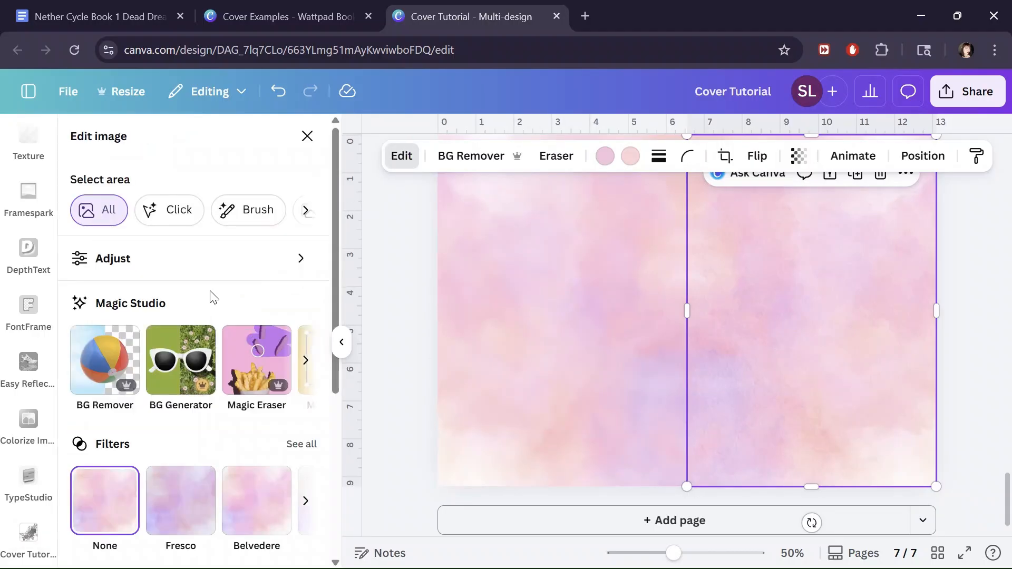
scroll(209, 297, "down", 5)
left_click(264, 348)
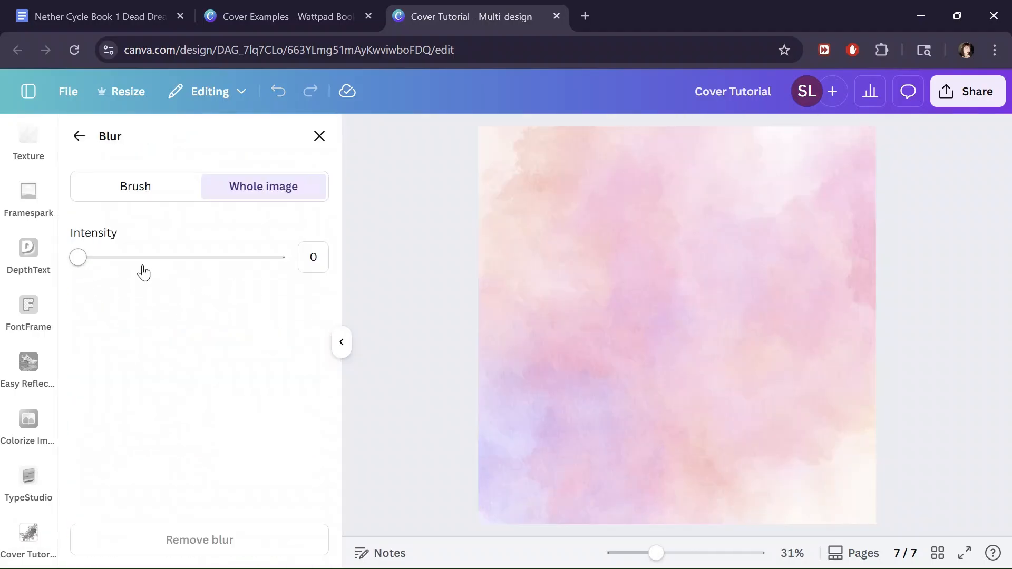
left_click_drag(79, 258, 159, 261)
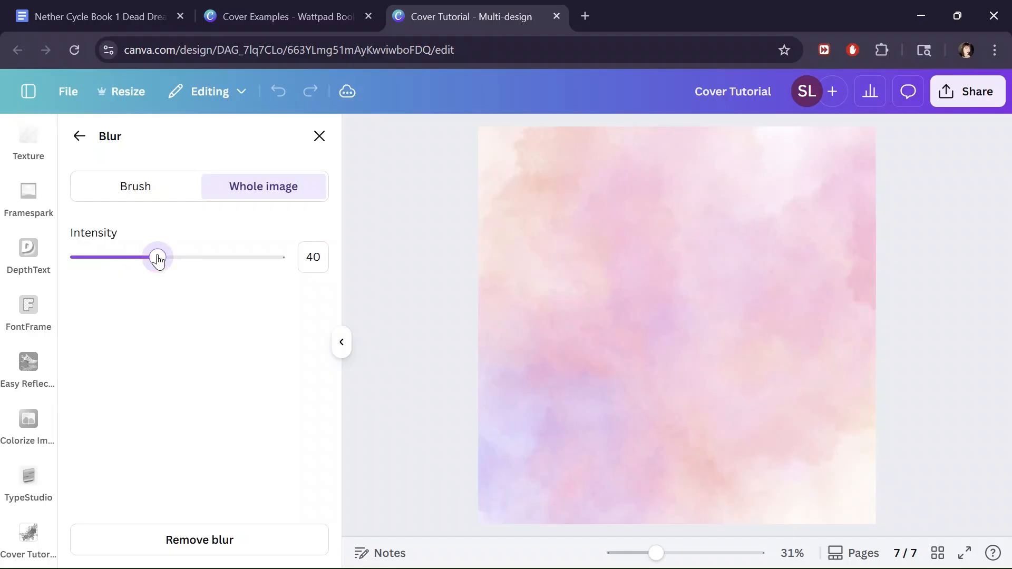
left_click(80, 137)
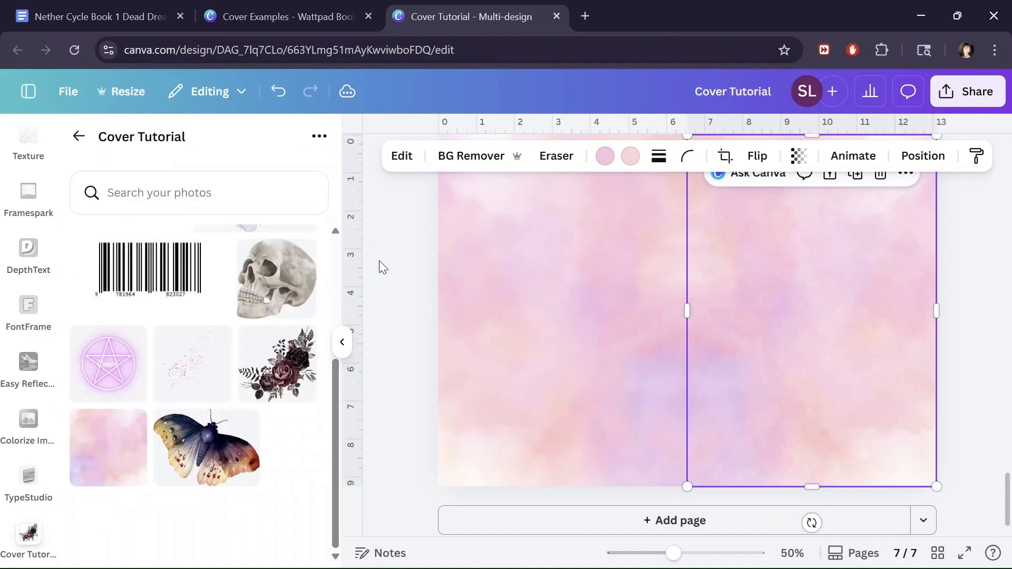
left_click(521, 282)
left_click(414, 300)
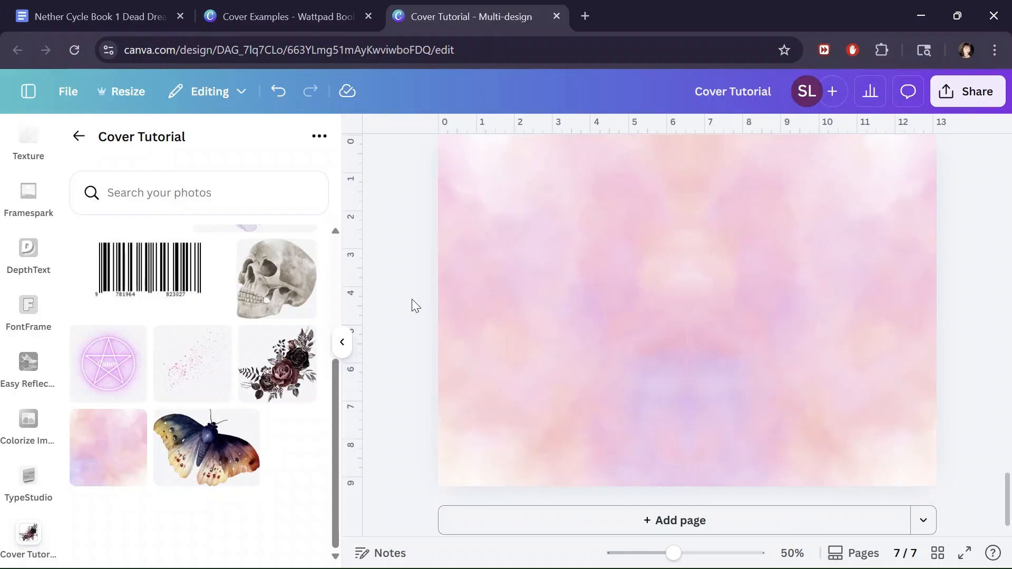
Add the purple square border image to page 7 and align it with the back cover's upper outer corner.
scroll(414, 303, "up", 2)
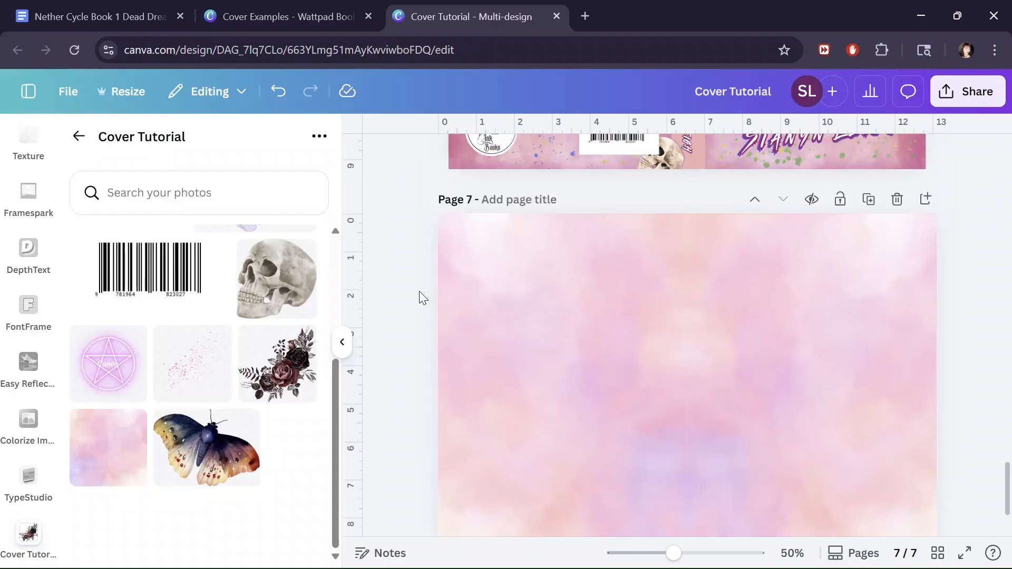
scroll(420, 293, "up", 3)
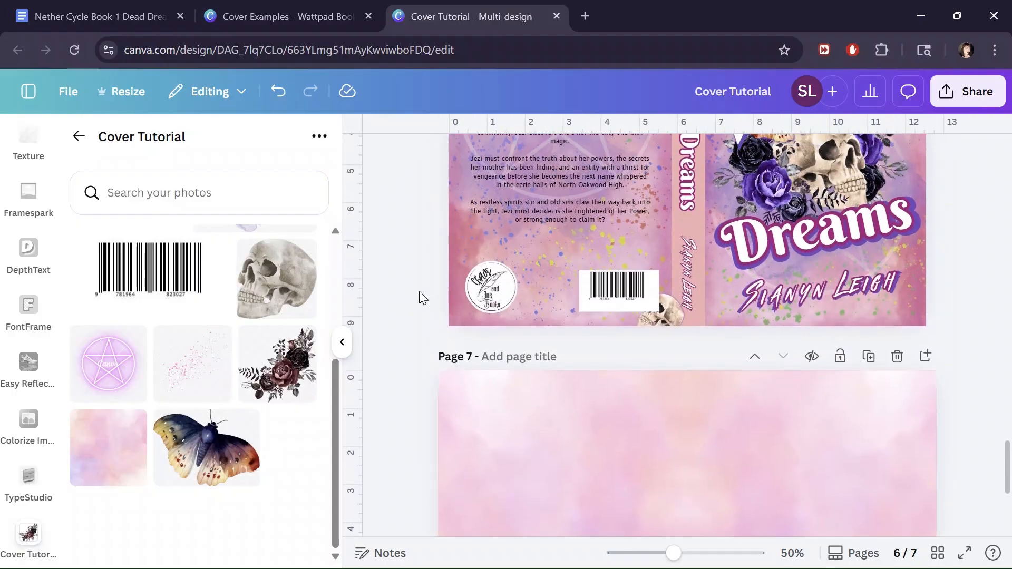
scroll(419, 291, "down", 2)
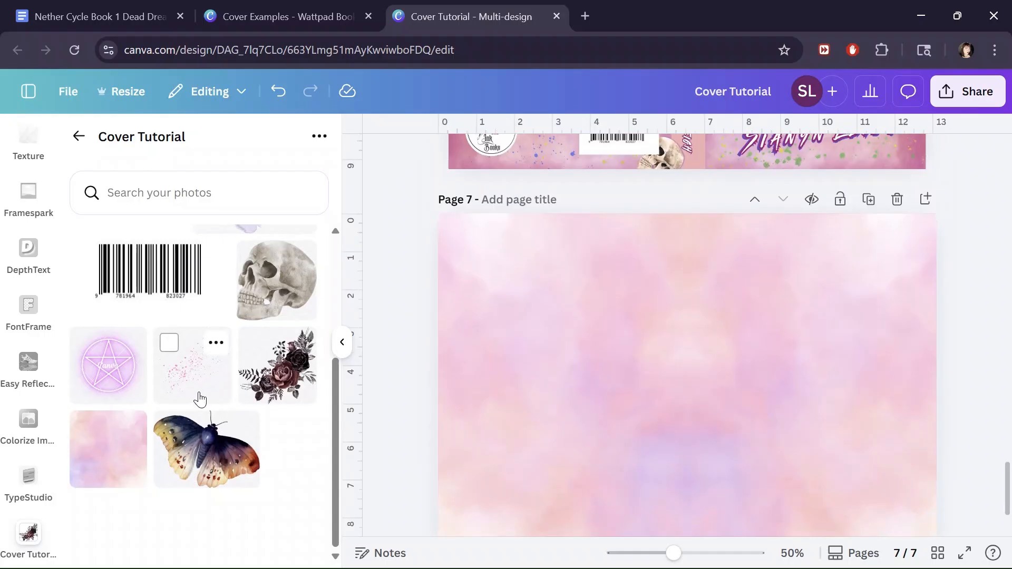
scroll(199, 397, "up", 2)
scroll(200, 401, "up", 1)
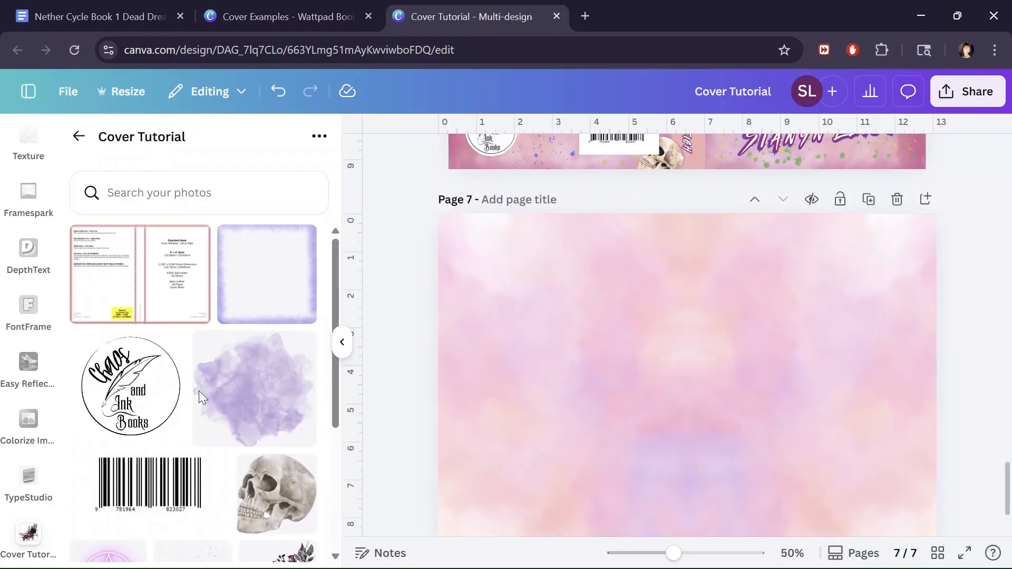
left_click(248, 294)
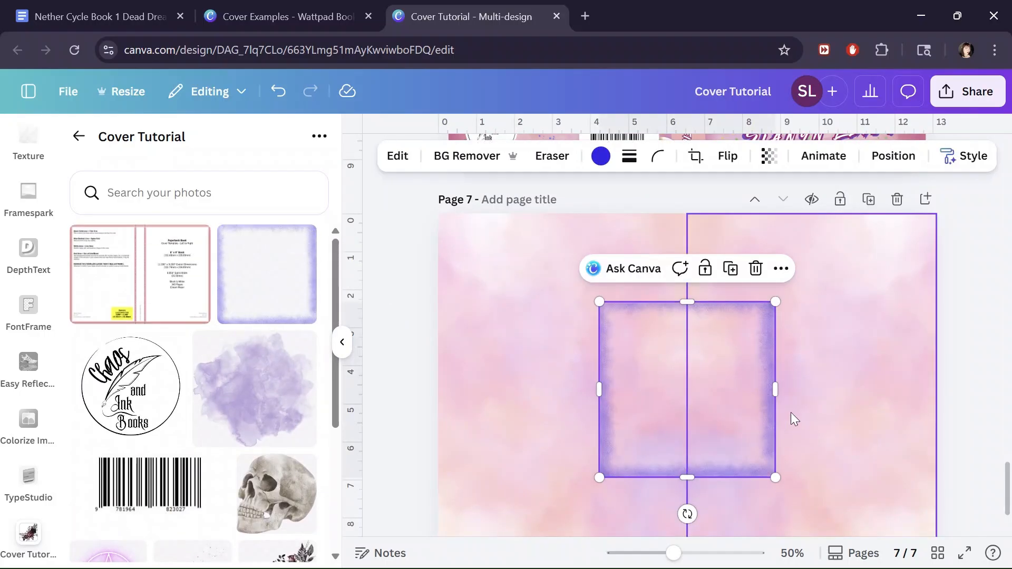
left_click_drag(640, 378, 498, 286)
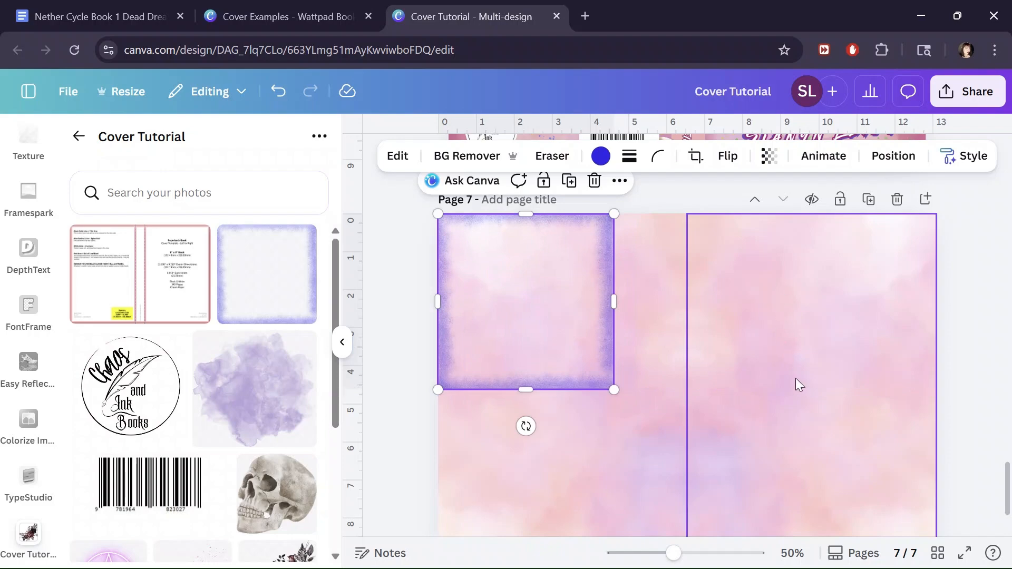
Set the transparency value of the front-cover watercolor to 68 and of the back-cover watercolor to 66.
left_click(813, 306)
left_click(799, 157)
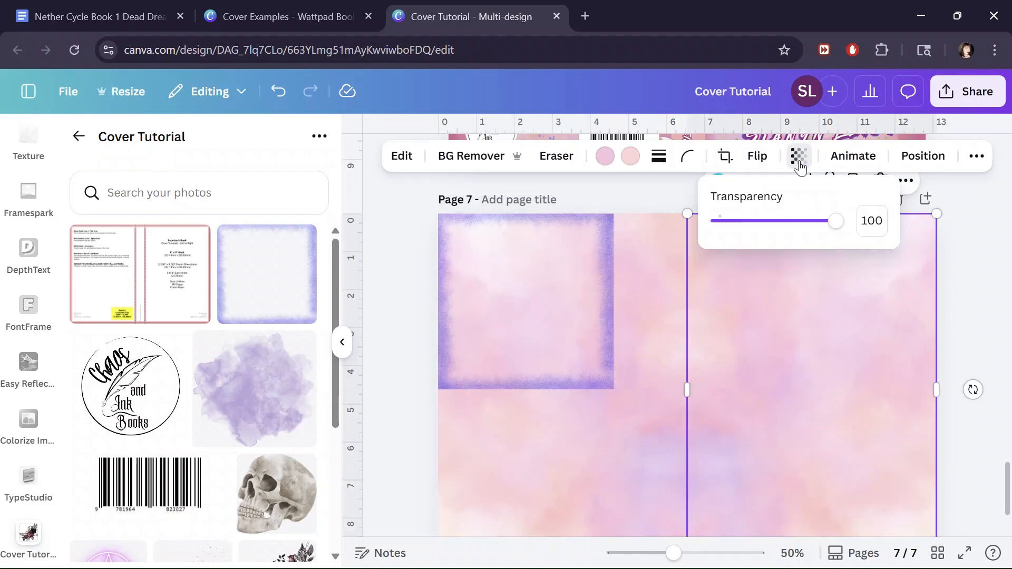
left_click_drag(837, 221, 798, 221)
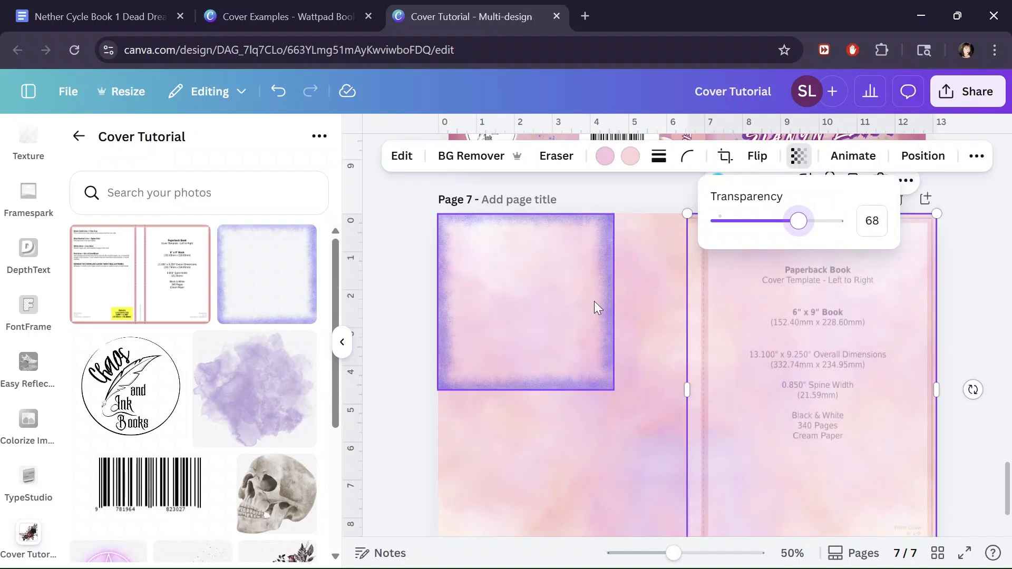
left_click(655, 292)
left_click(799, 156)
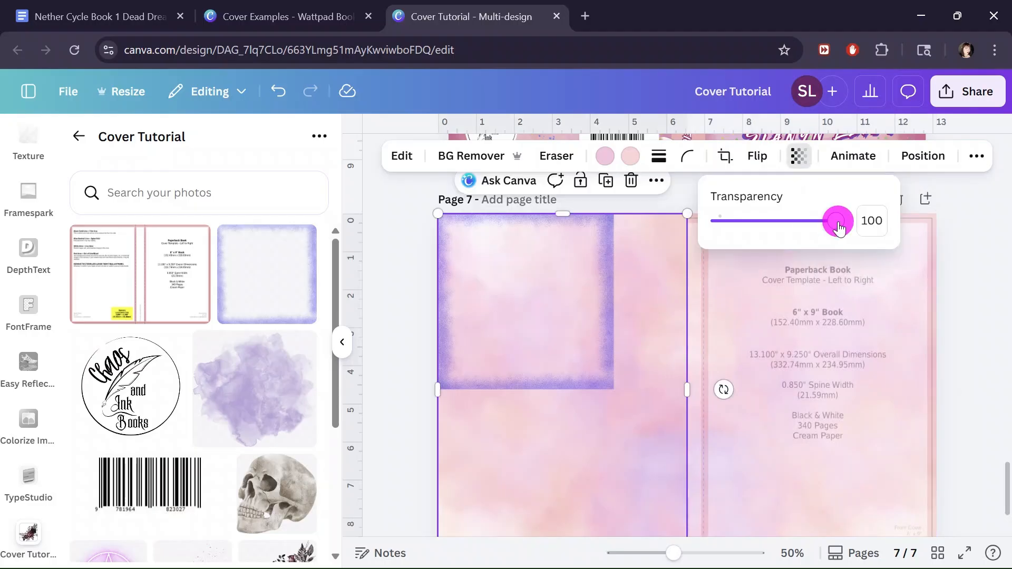
left_click_drag(840, 227, 798, 225)
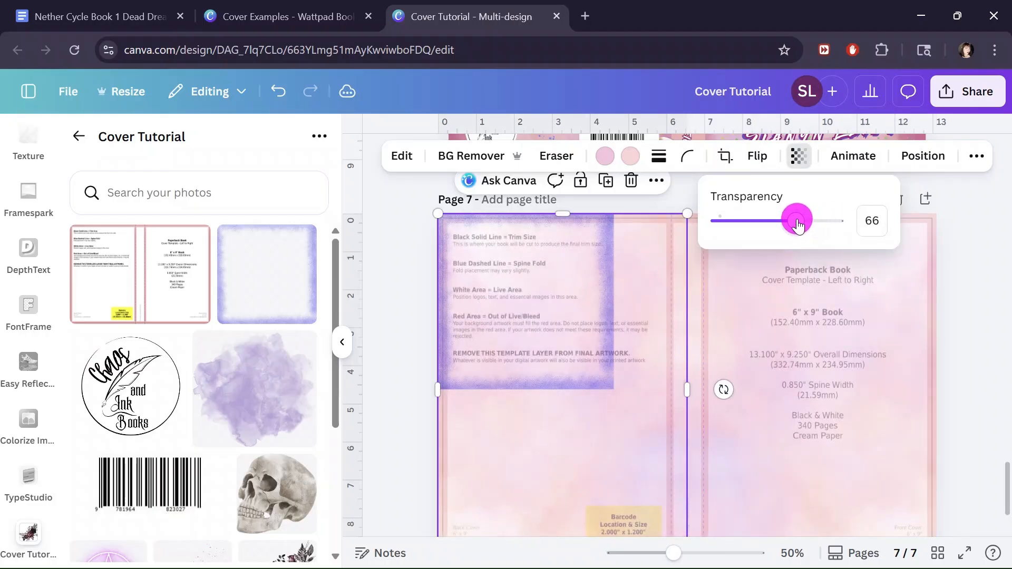
Enlarge the purple border to about 6.1 in wide, reaching the spine fold, and place a duplicate on the upper front cover.
left_click(498, 292)
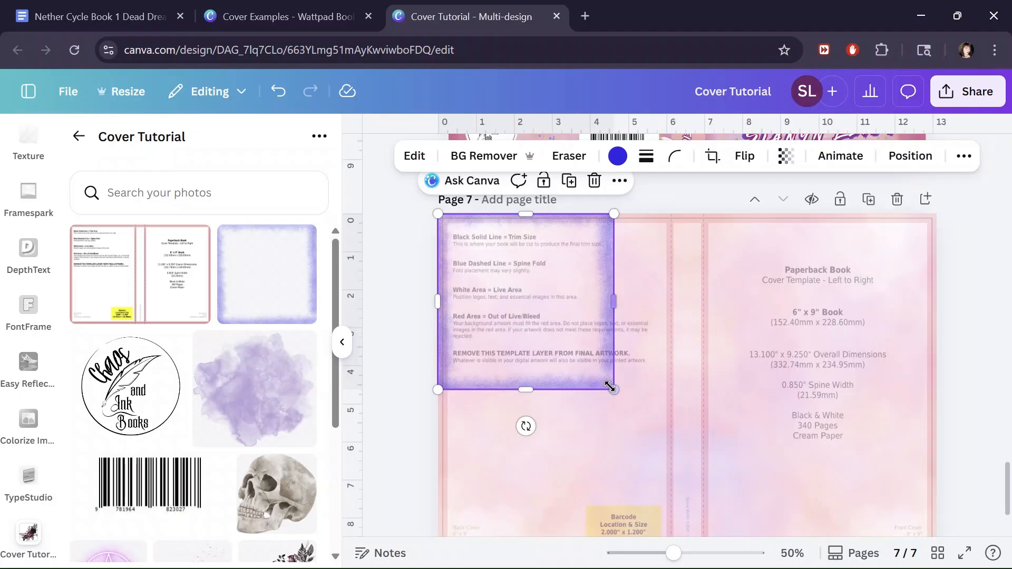
left_click_drag(611, 388, 662, 452)
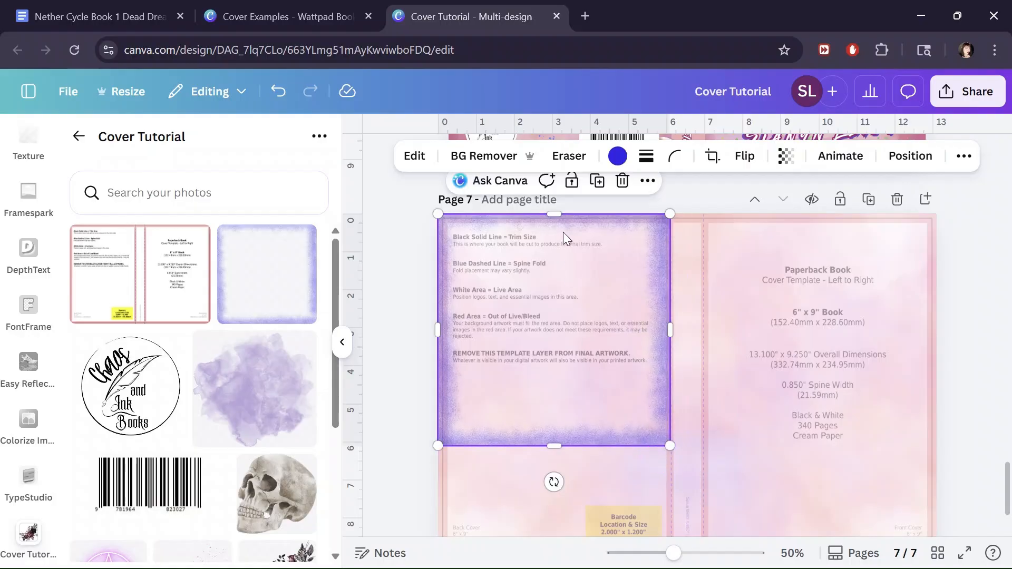
left_click(602, 184)
left_click_drag(590, 310, 839, 314)
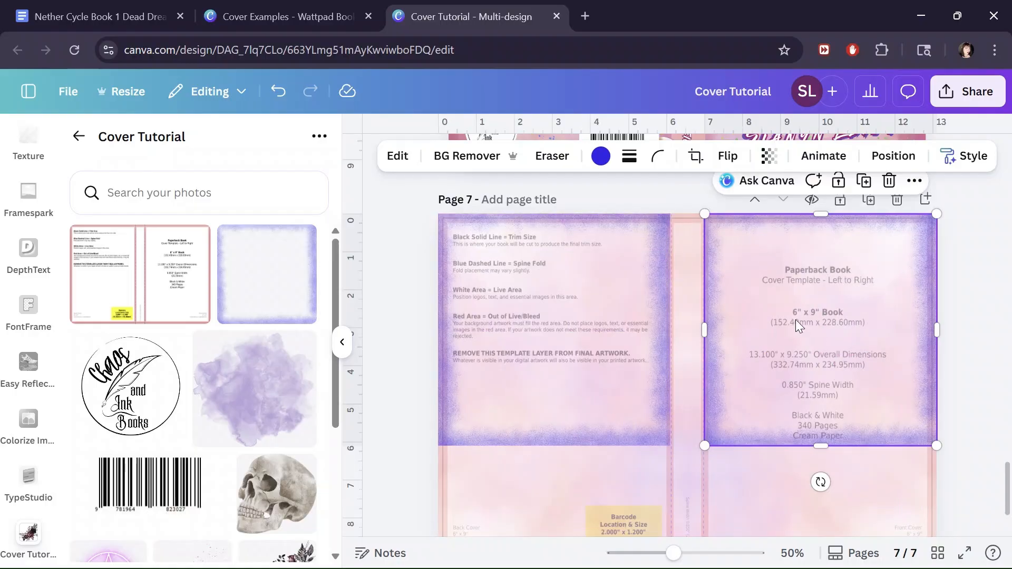
Crop the lower edge off the back-cover purple border so that its bottom side is open.
left_click(540, 329)
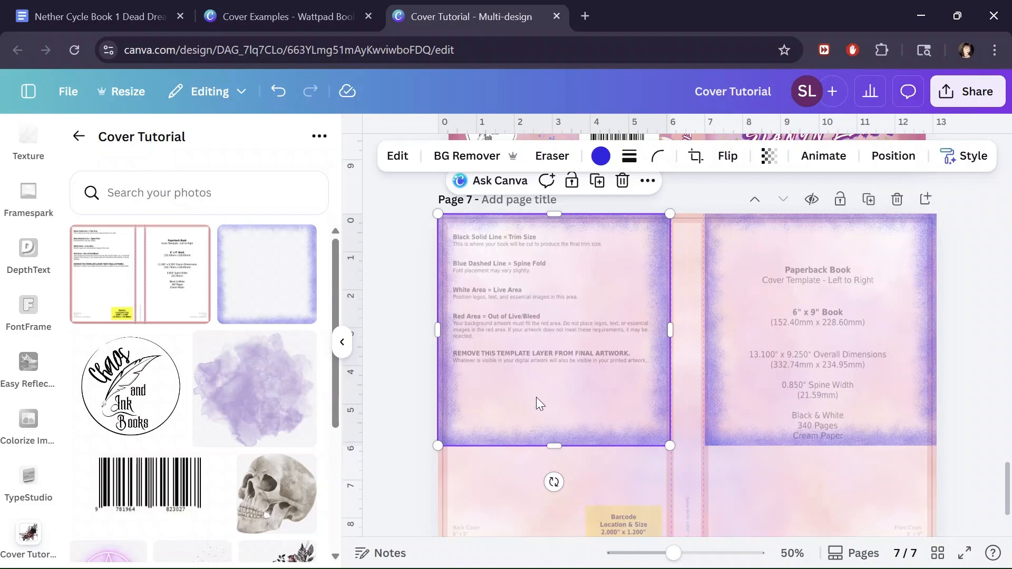
mouse_move(554, 446)
left_mouse_down()
mouse_move(557, 413)
mouse_move(560, 449)
left_mouse_up()
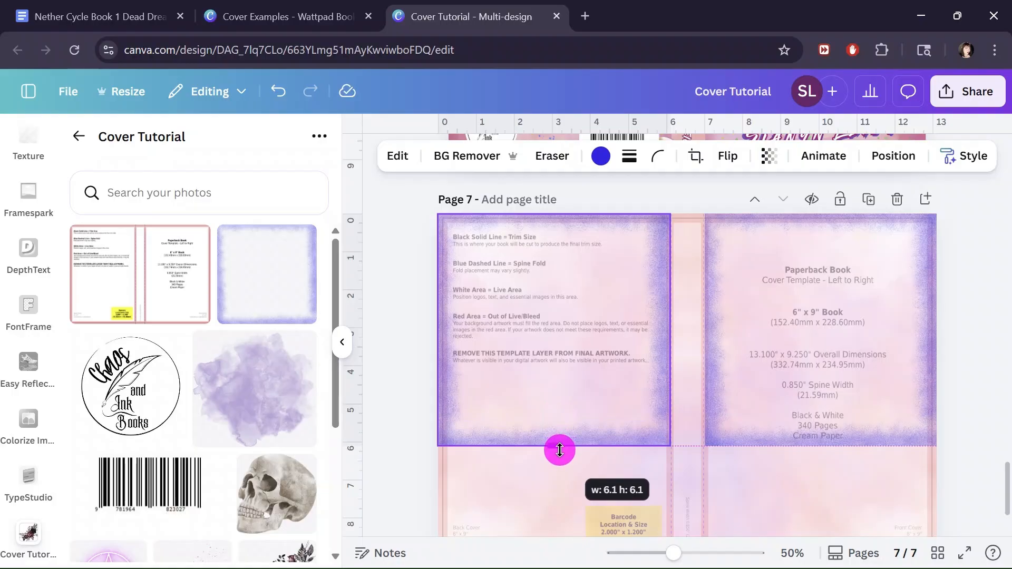
left_click_drag(560, 450, 563, 429)
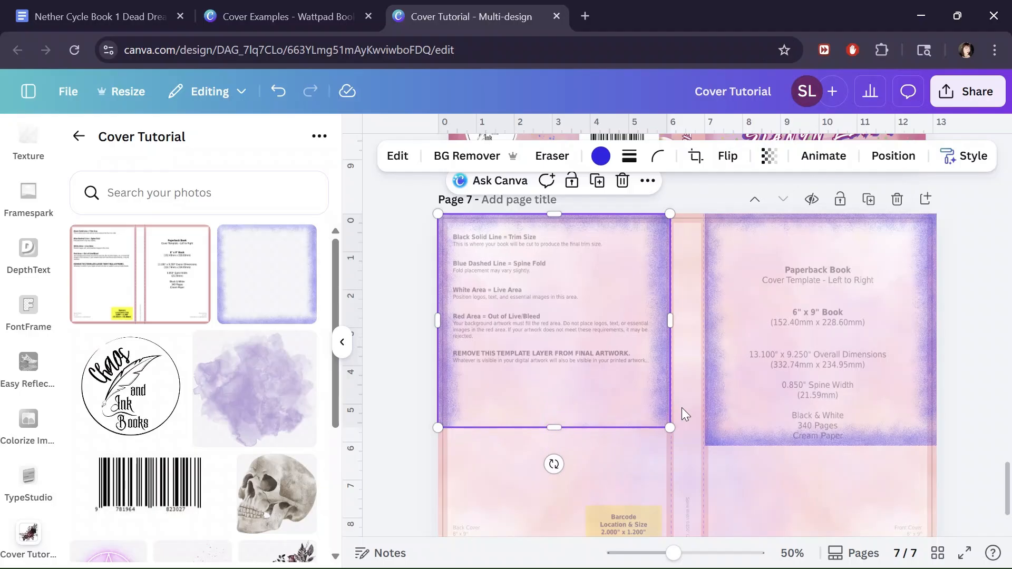
mouse_move(552, 429)
left_mouse_down()
mouse_move(549, 443)
mouse_move(552, 428)
left_mouse_up()
Duplicate the back-cover border, align the copy with the lower end of the back cover and flip it vertically.
left_click(597, 180)
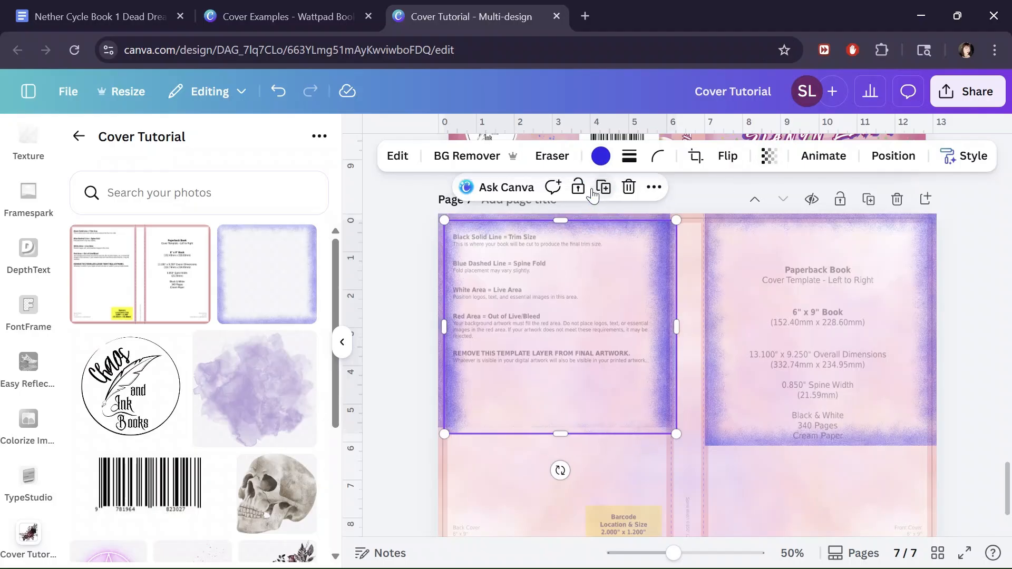
scroll(622, 281, "down", 2)
left_click_drag(570, 232, 565, 364)
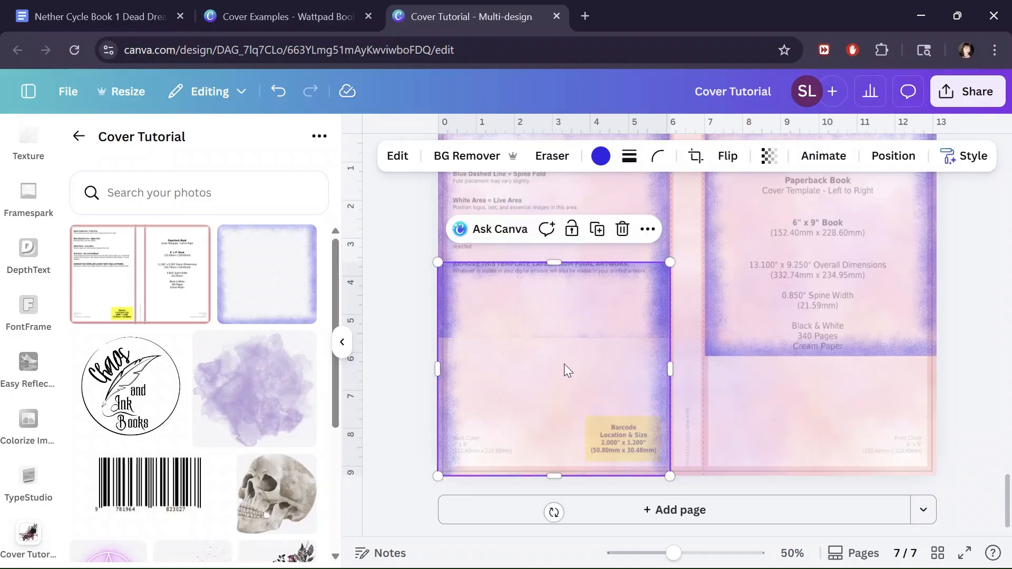
left_click(728, 155)
left_click(731, 232)
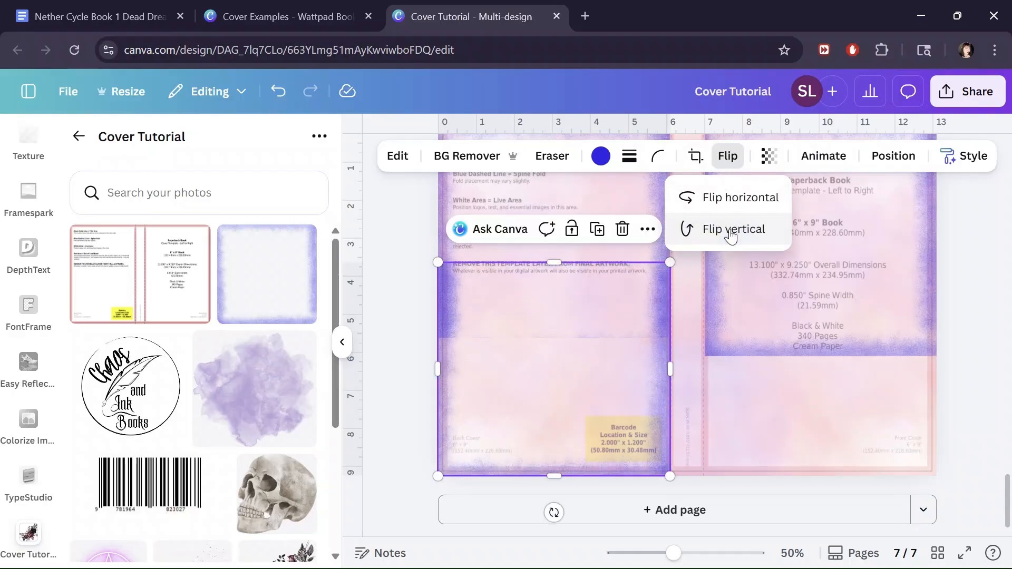
Place a duplicate of the flipped border on the lower front cover and crop both front-cover borders to meet at mid-height.
left_click(599, 231)
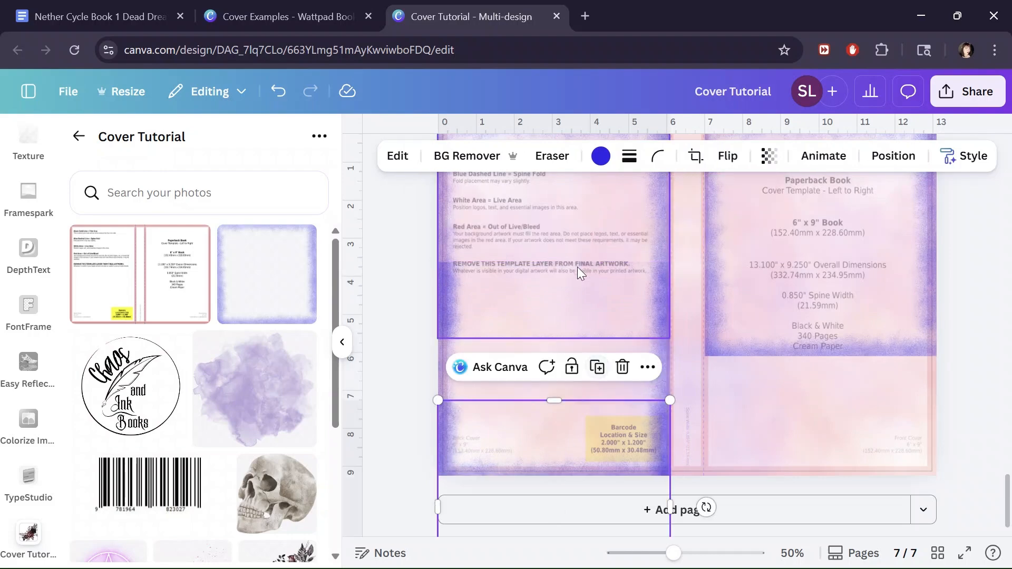
left_click_drag(535, 441, 799, 300)
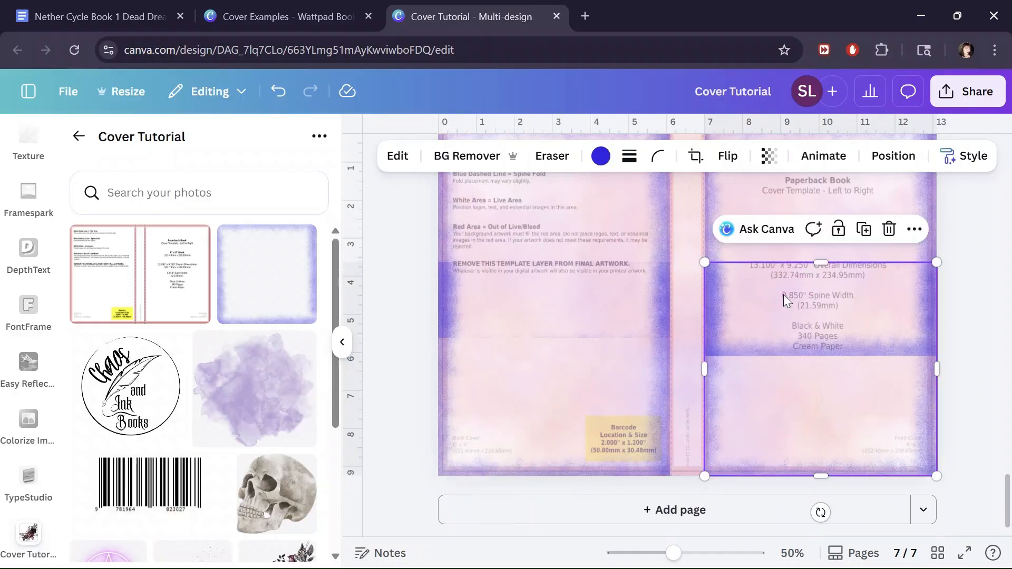
left_click_drag(821, 262, 822, 301)
left_click(816, 208)
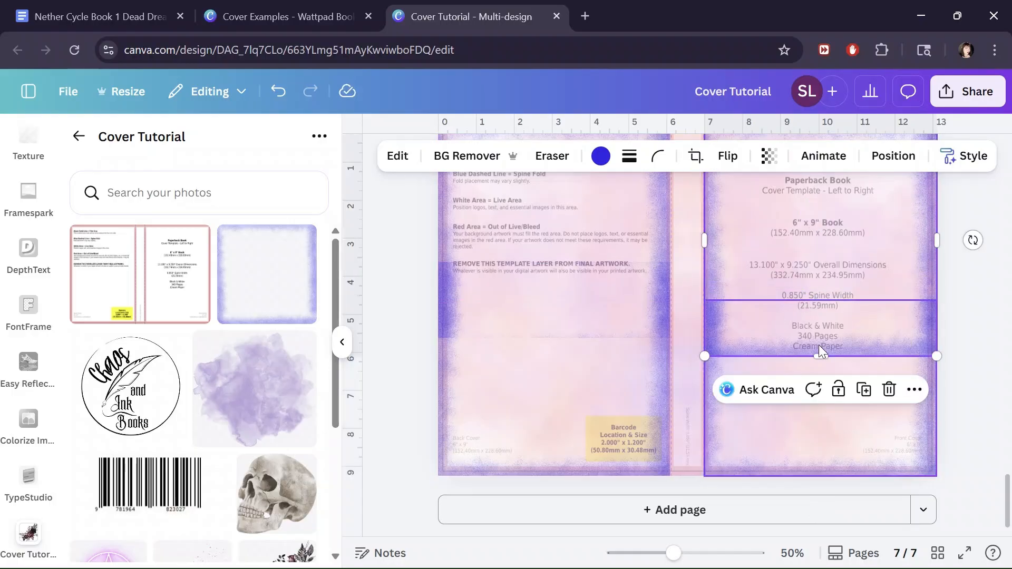
left_click_drag(820, 355, 820, 300)
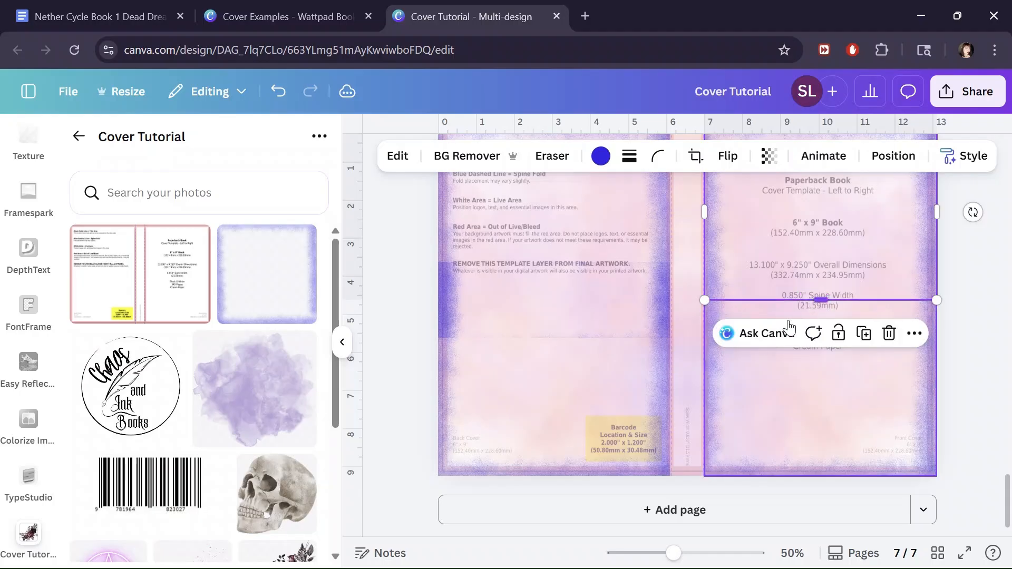
left_click(760, 409)
Crop the upper and lower back-cover borders so that their open ends meet at mid-height without overlapping.
left_click(614, 387)
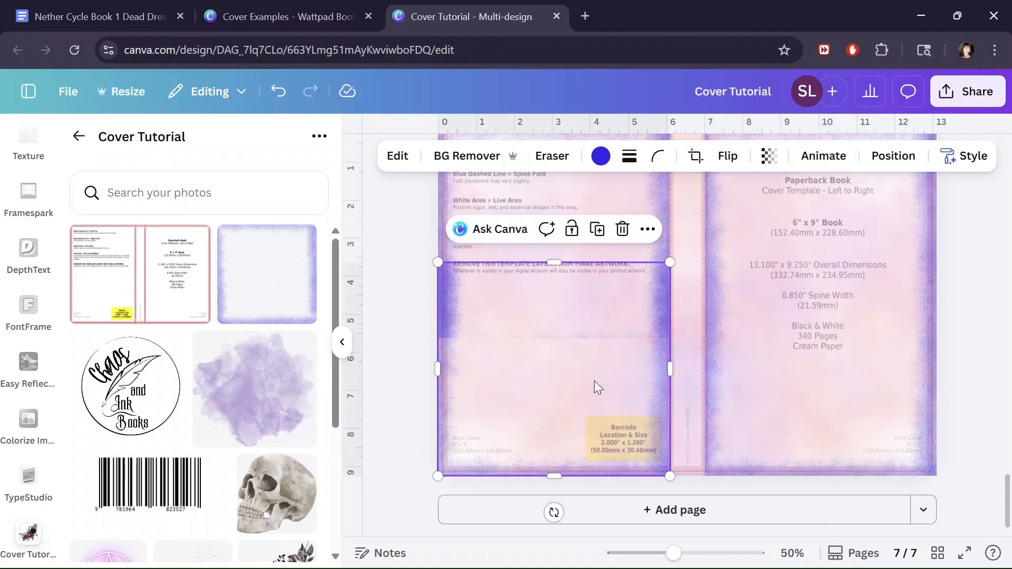
left_click_drag(554, 262, 559, 296)
left_click(615, 207)
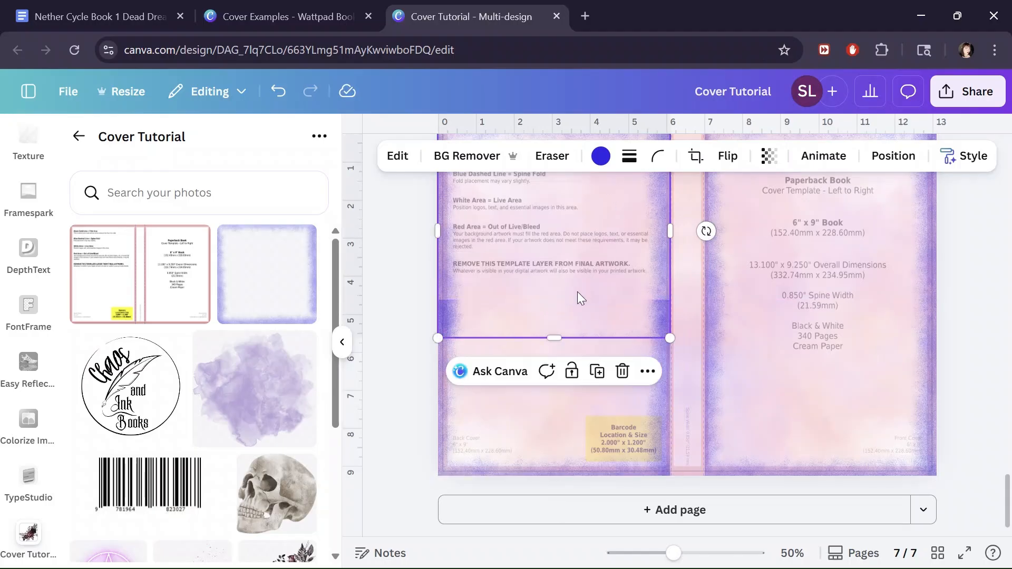
left_click_drag(555, 338, 560, 301)
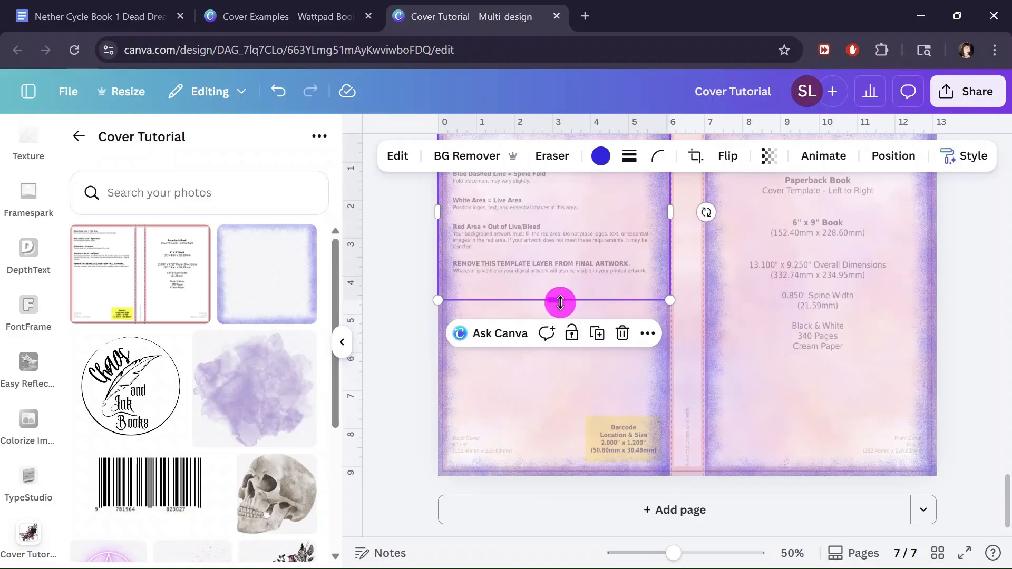
left_click(684, 346)
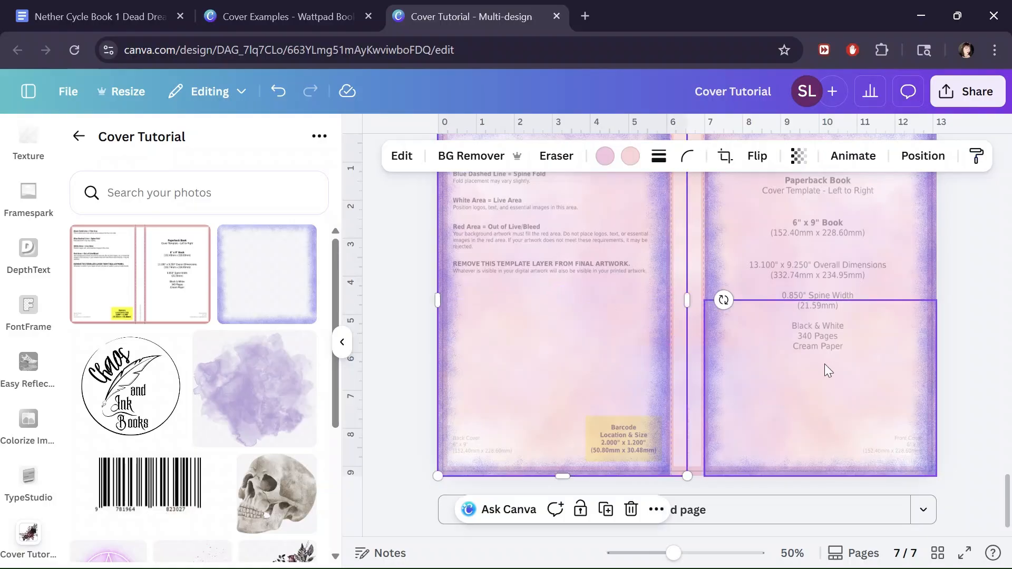
left_click(406, 385)
Recolor the upper and lower back-cover borders with the magenta document color #ab1e7a.
scroll(406, 384, "up", 2)
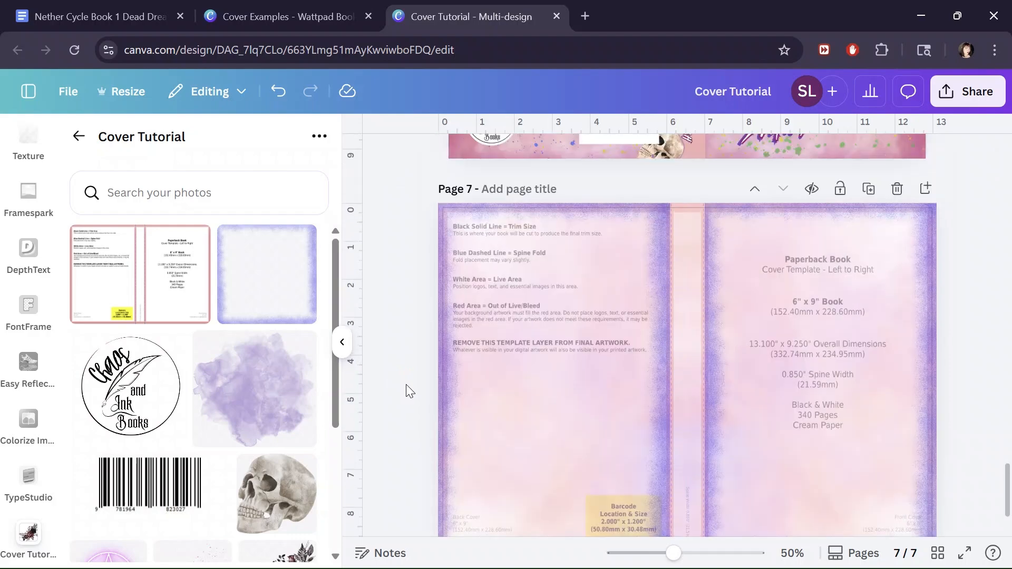
scroll(406, 385, "up", 5)
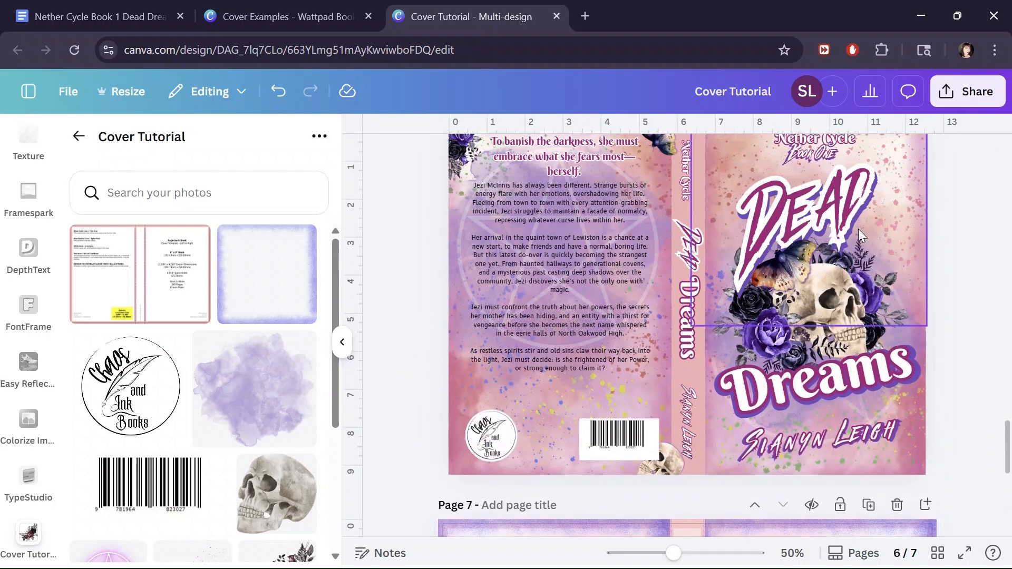
scroll(634, 287, "down", 5)
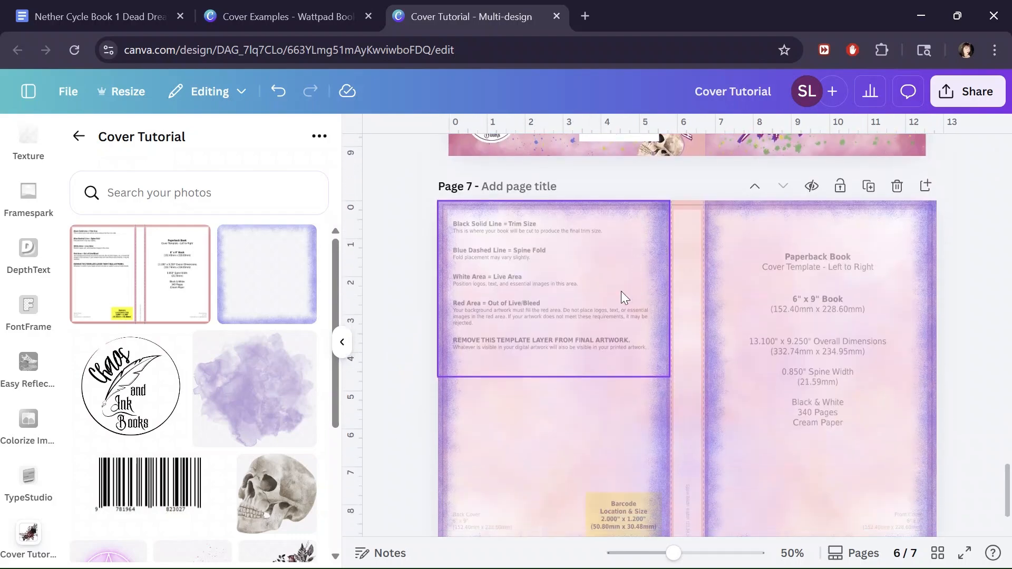
left_click(591, 303)
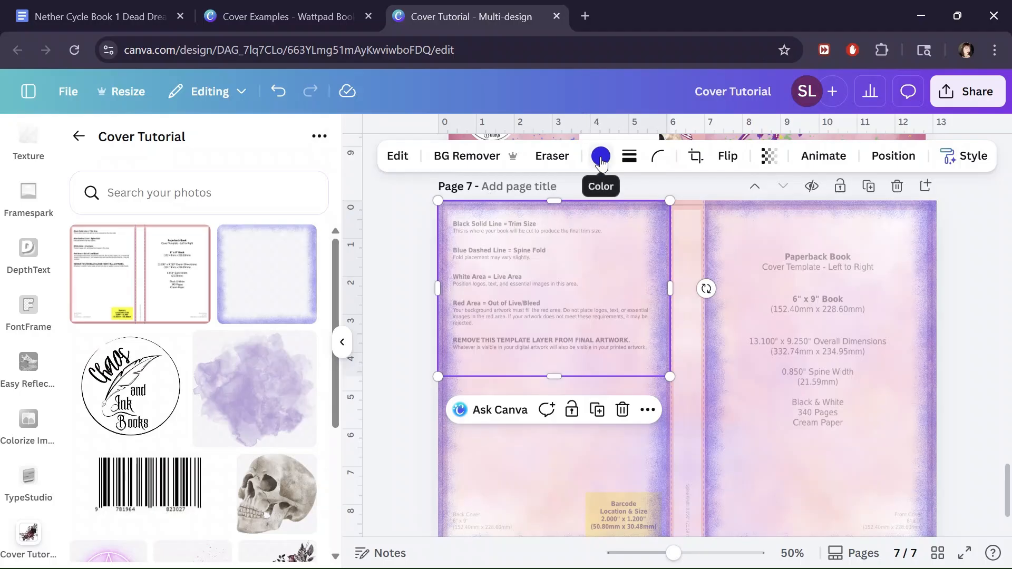
left_click(601, 157)
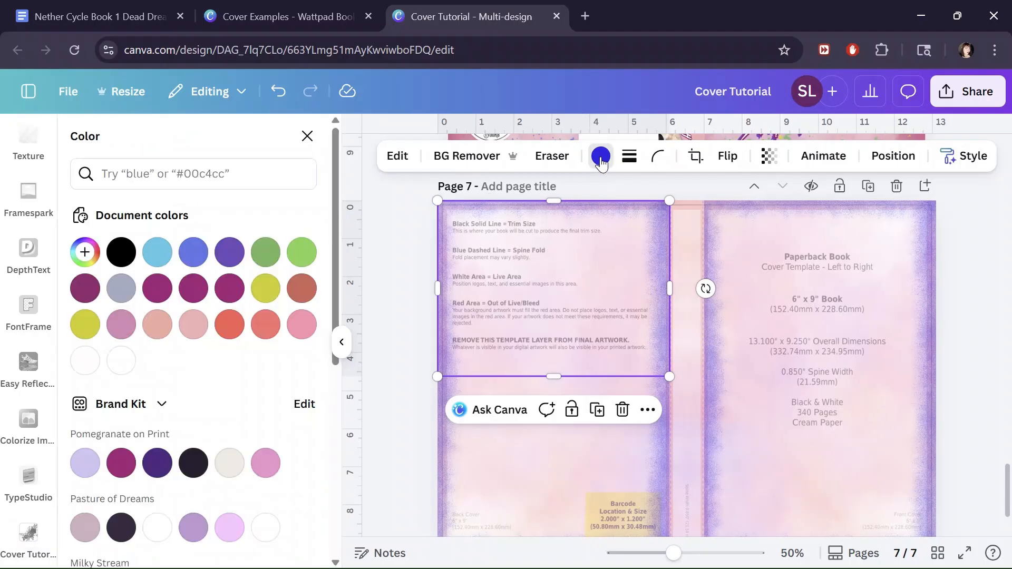
left_click(228, 298)
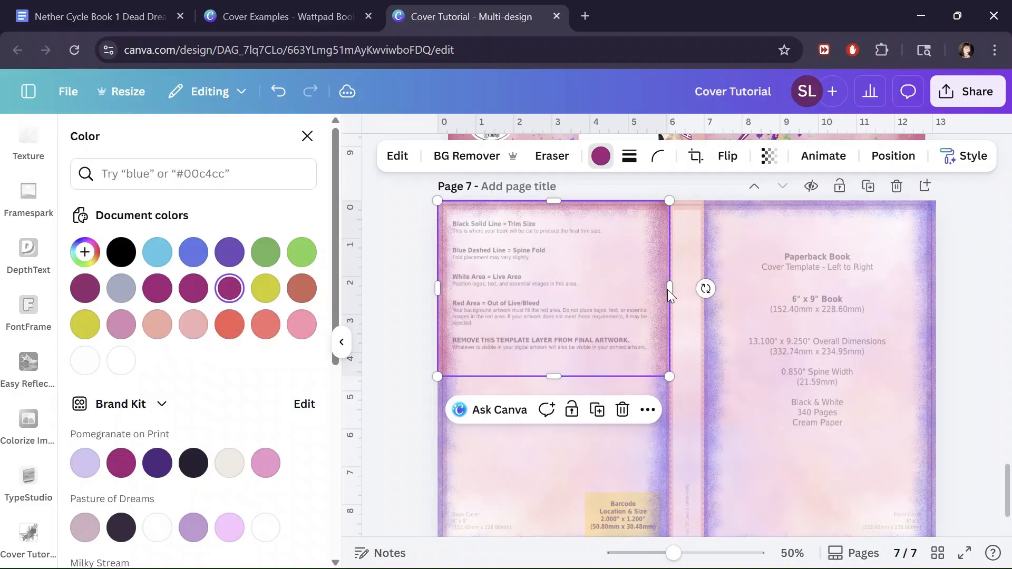
left_click(520, 467)
left_click(226, 292)
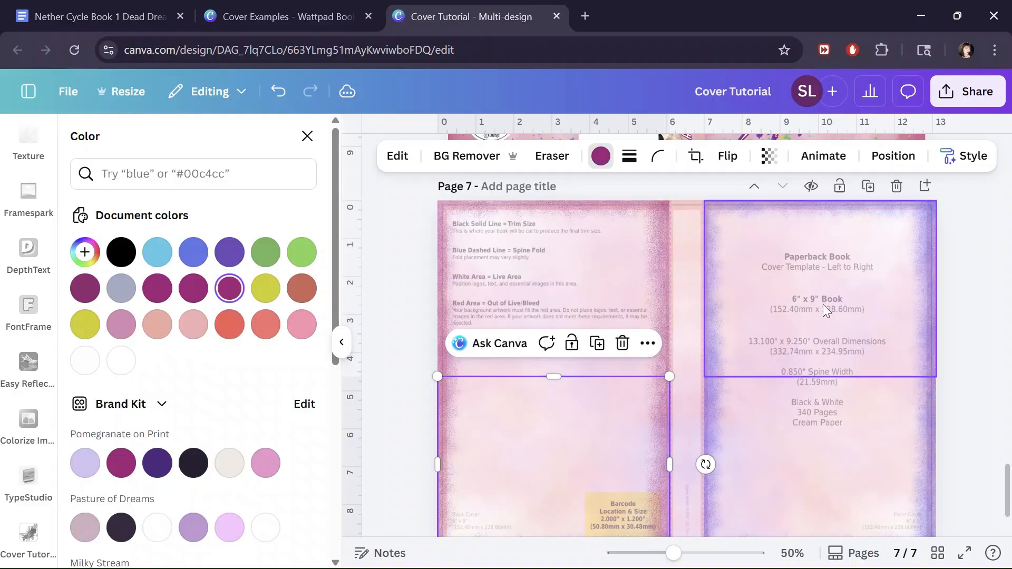
Recolor the upper and lower front-cover borders with the same magenta, #ab1e7a.
left_click(833, 291)
left_click(229, 289)
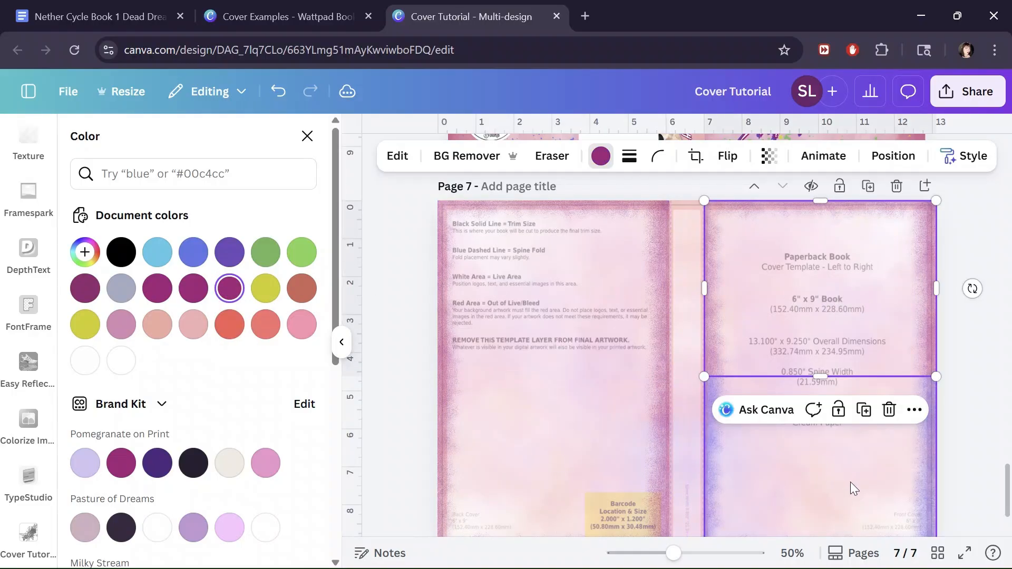
left_click(850, 485)
left_click(227, 295)
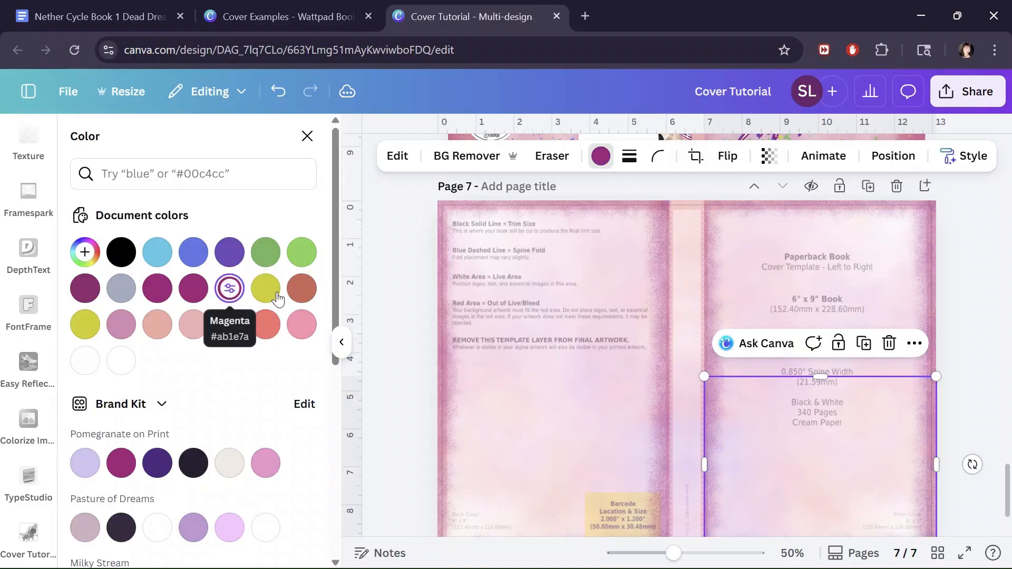
left_click(426, 213)
Apply a whole-image blur with intensity 50 to the upper back-cover border.
left_click(452, 209)
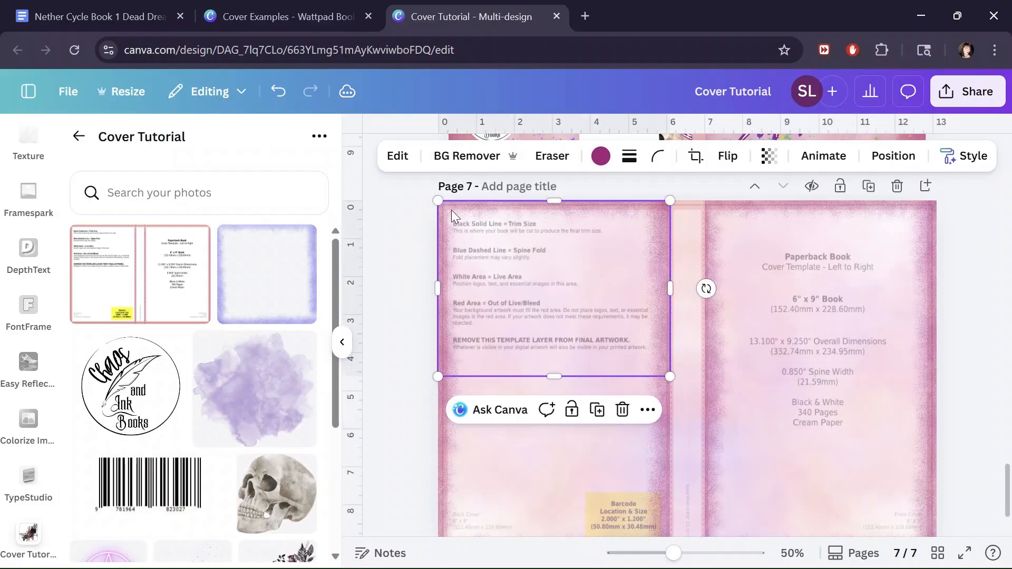
left_click(398, 155)
scroll(197, 425, "down", 6)
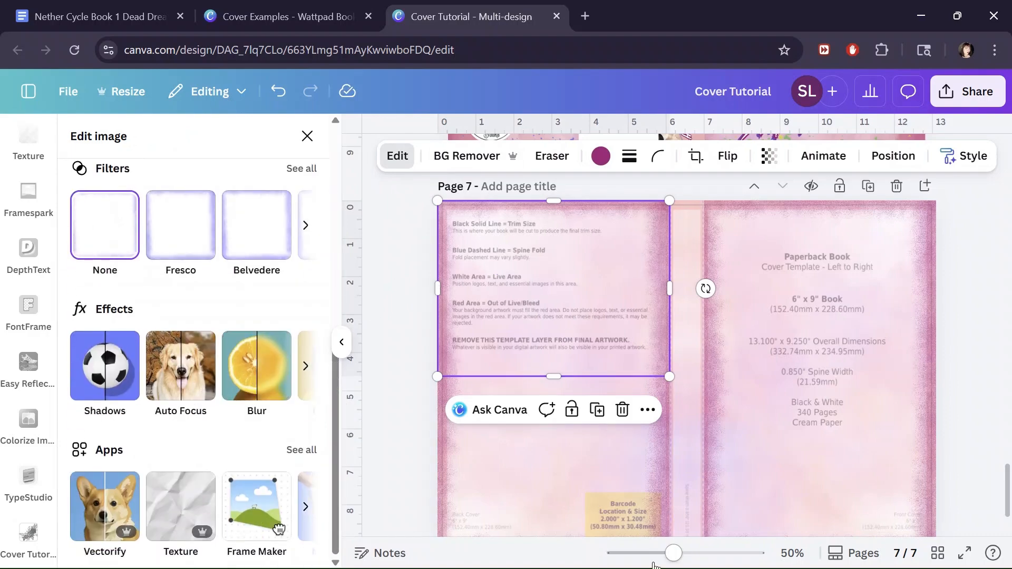
mouse_move(675, 553)
left_mouse_down()
mouse_move(725, 563)
mouse_move(662, 557)
mouse_move(686, 553)
mouse_move(674, 554)
left_mouse_up()
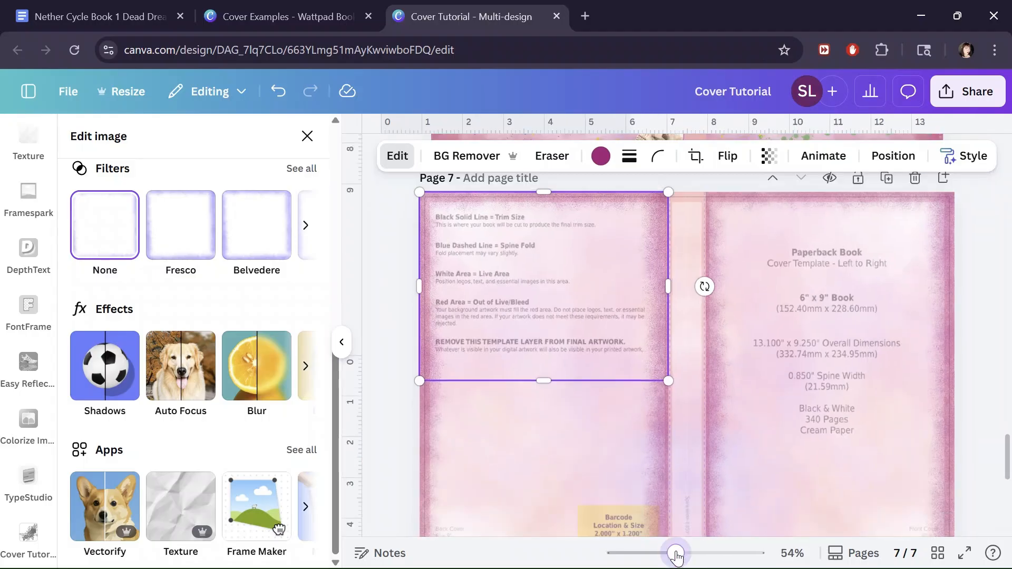
left_click(251, 369)
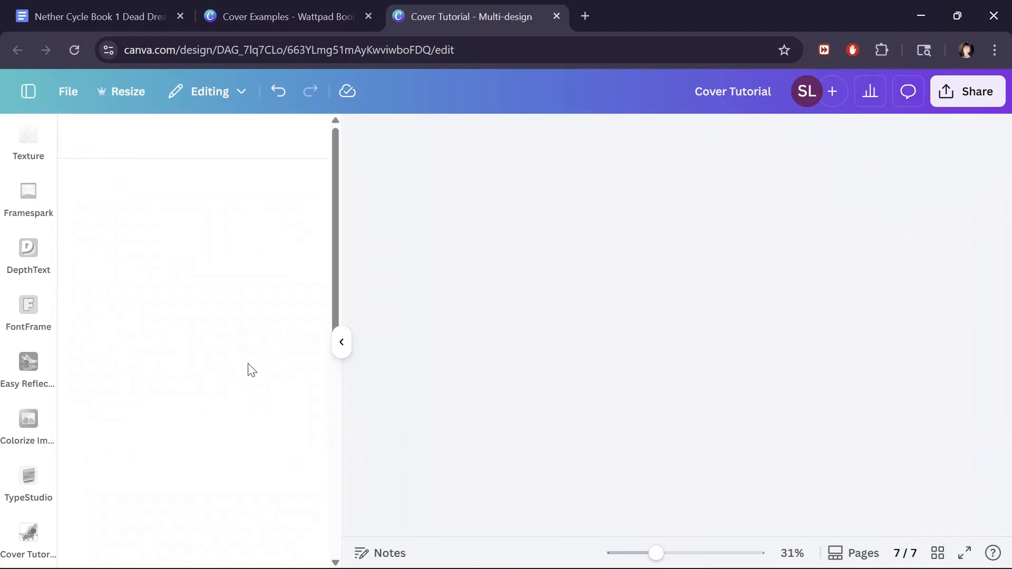
left_click_drag(74, 261, 176, 262)
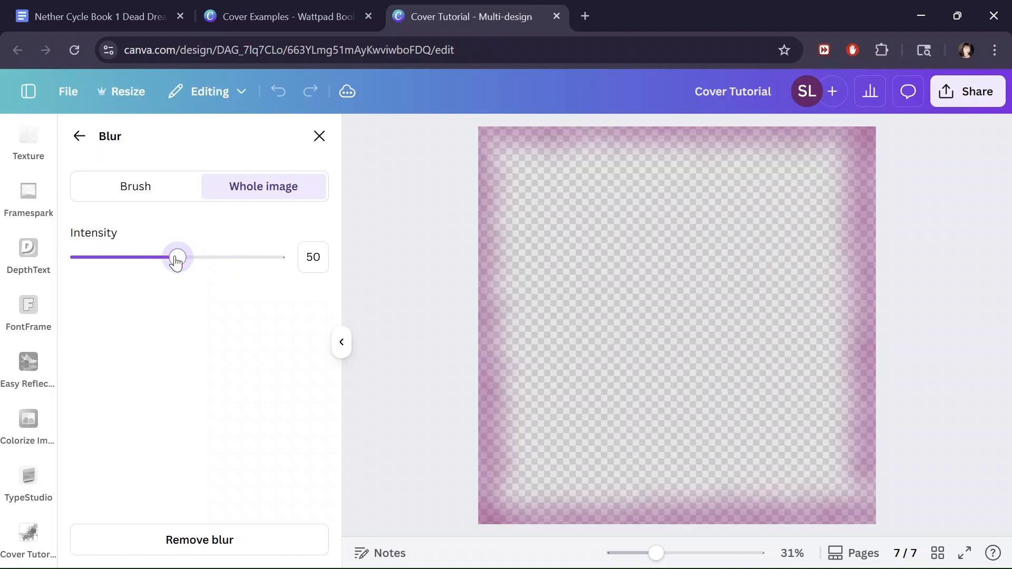
left_click(91, 136)
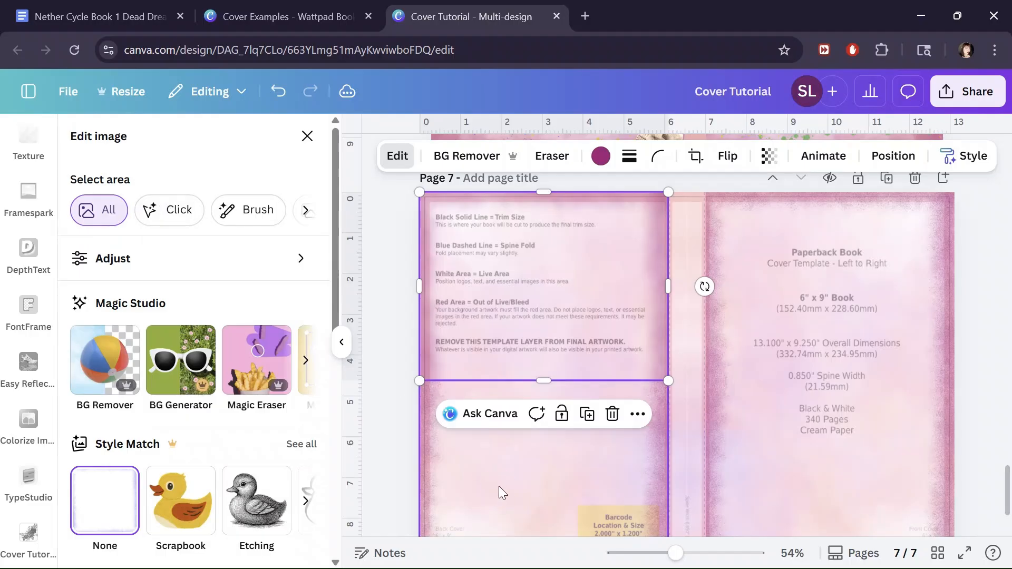
Apply a whole-image blur with intensity 50 to the lower back-cover border.
left_click(501, 493)
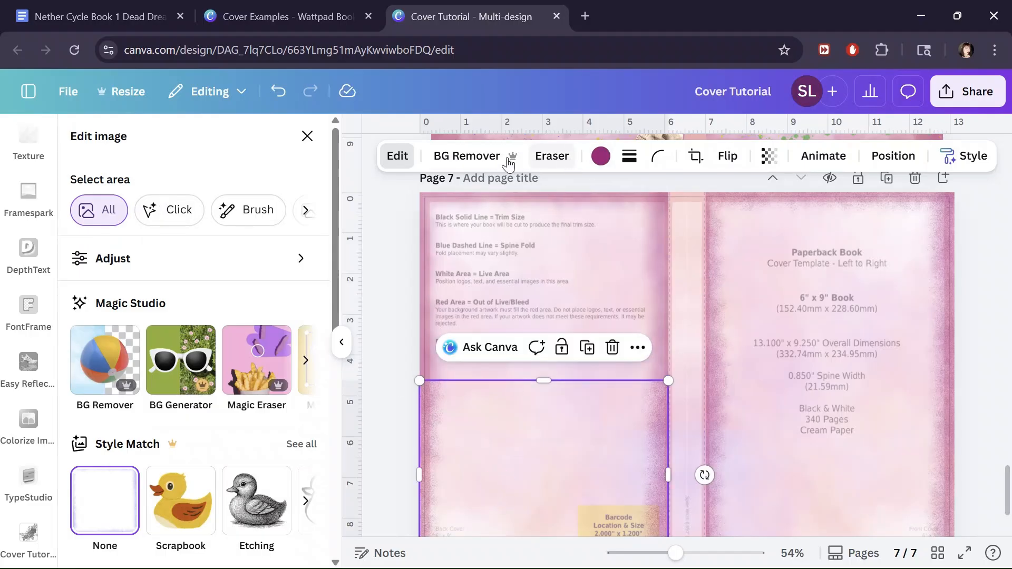
left_click(395, 156)
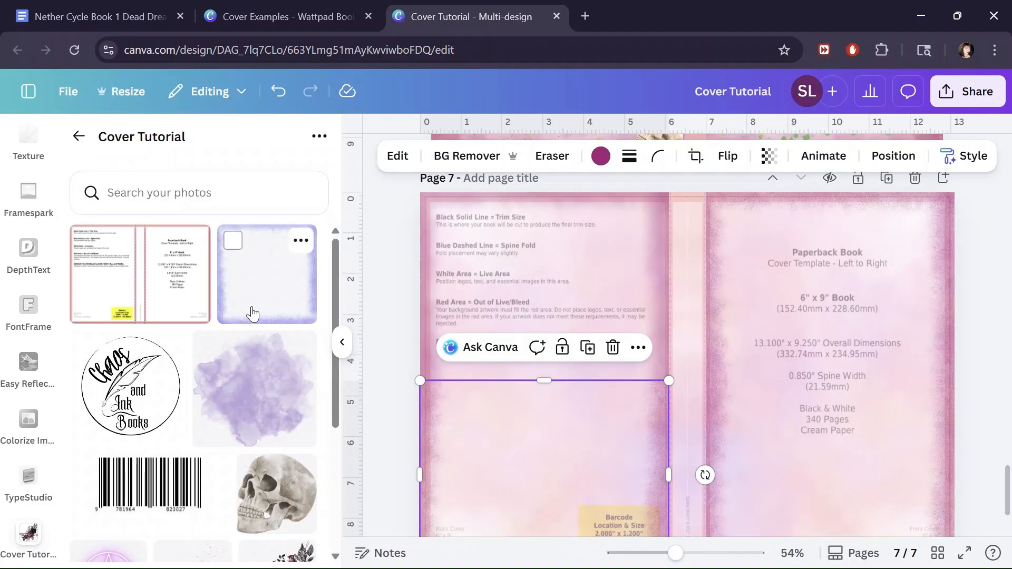
left_click(393, 158)
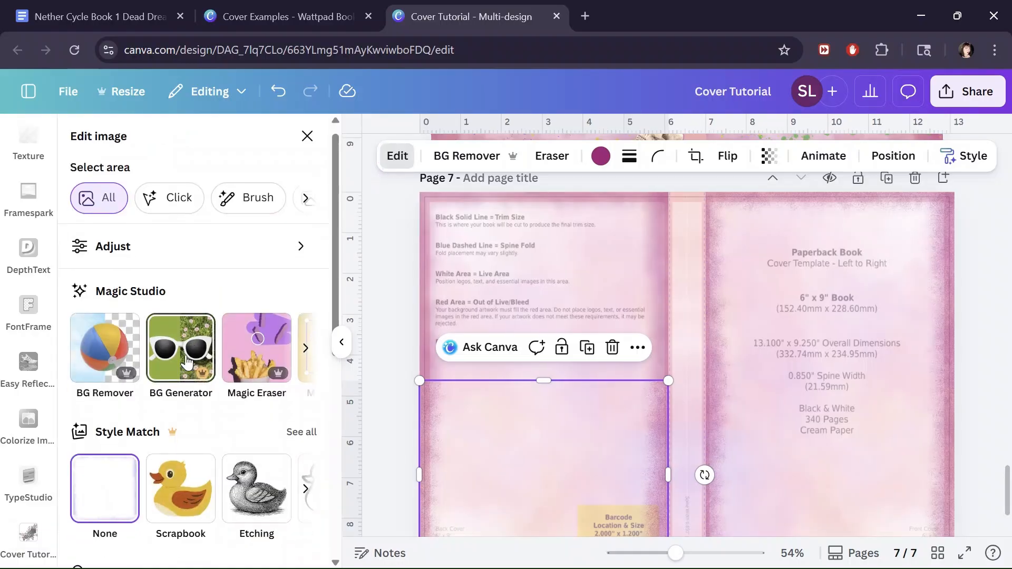
scroll(211, 343, "down", 5)
left_click(255, 385)
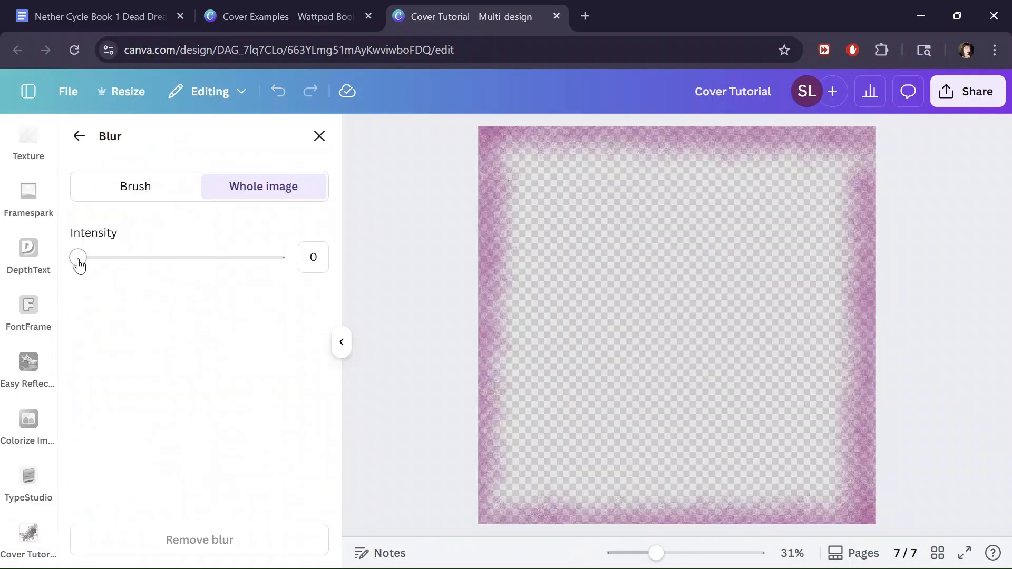
left_click(319, 259)
type("50")
key("Return")
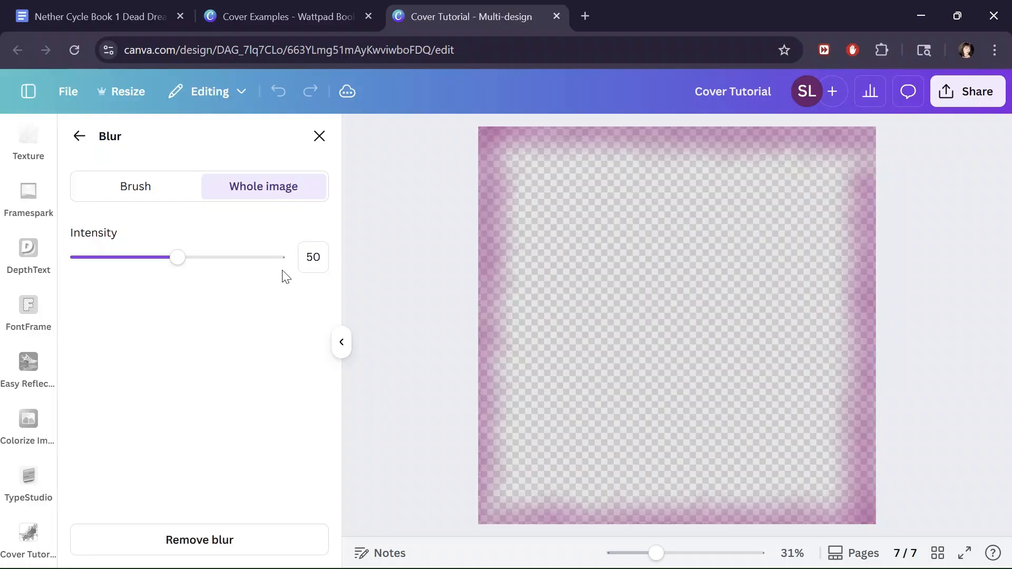
left_click(80, 136)
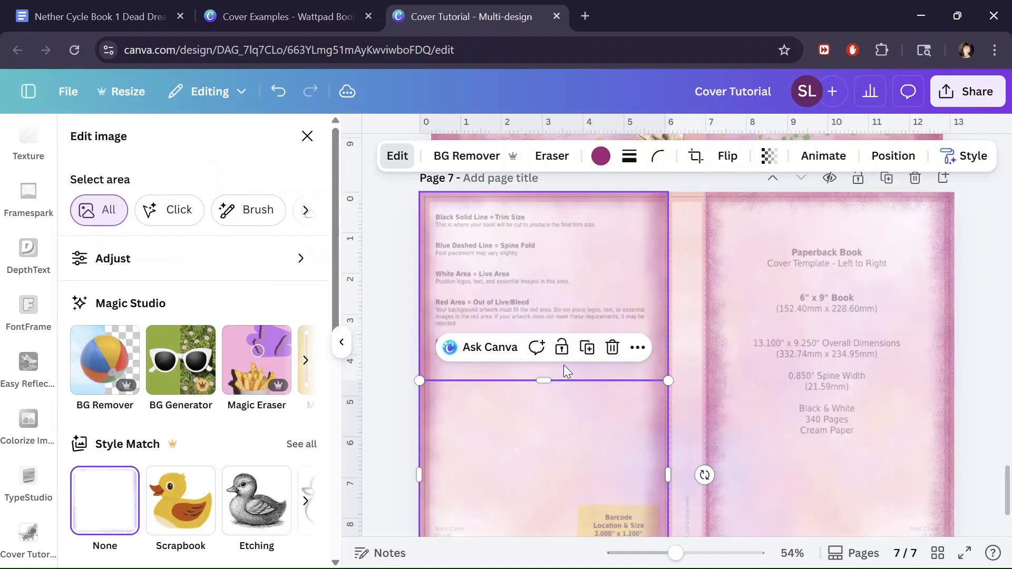
Apply a whole-image blur with intensity 50 to the upper front-cover border.
left_click(780, 273)
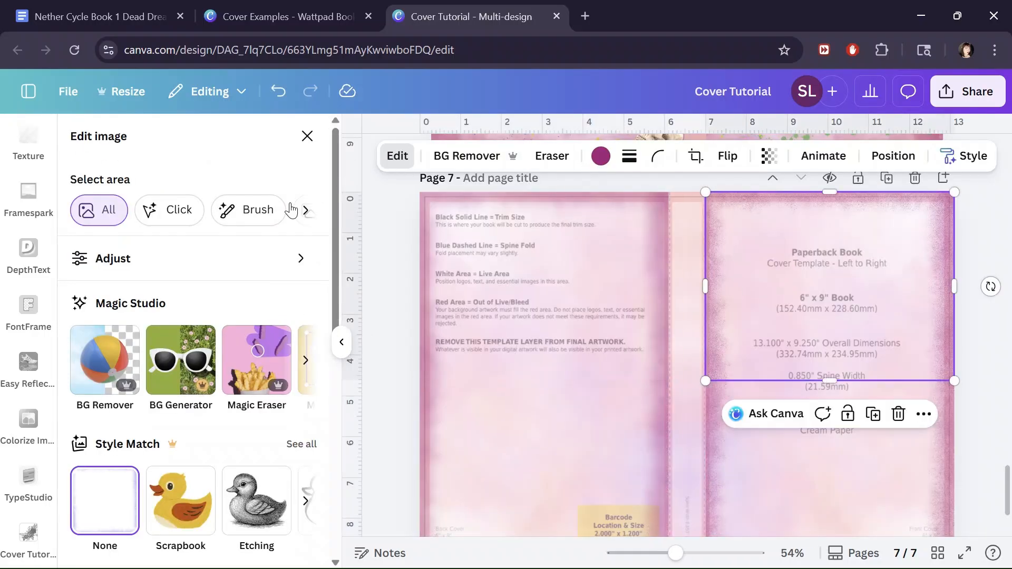
scroll(211, 369, "down", 5)
left_click(256, 468)
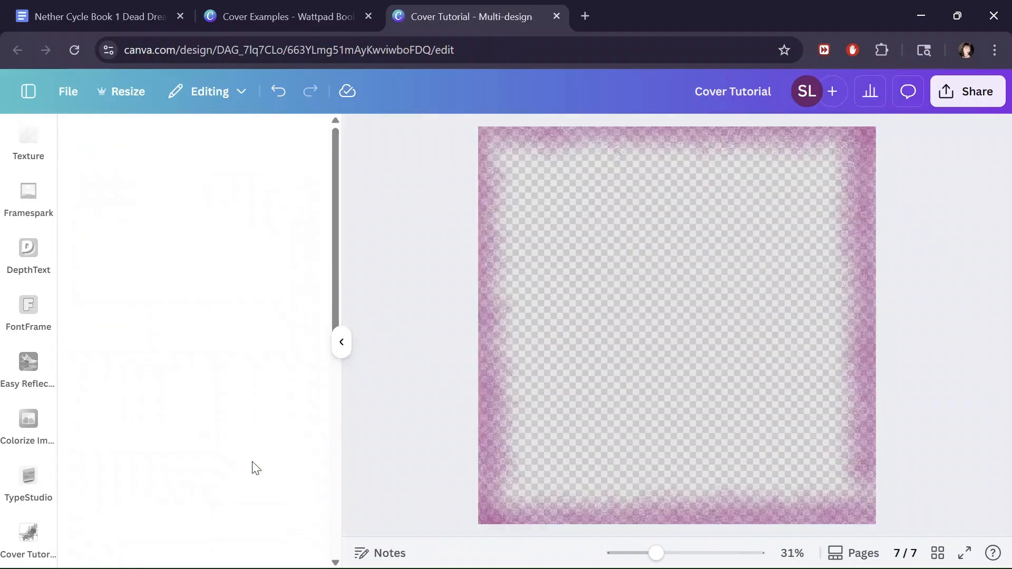
left_click(312, 260)
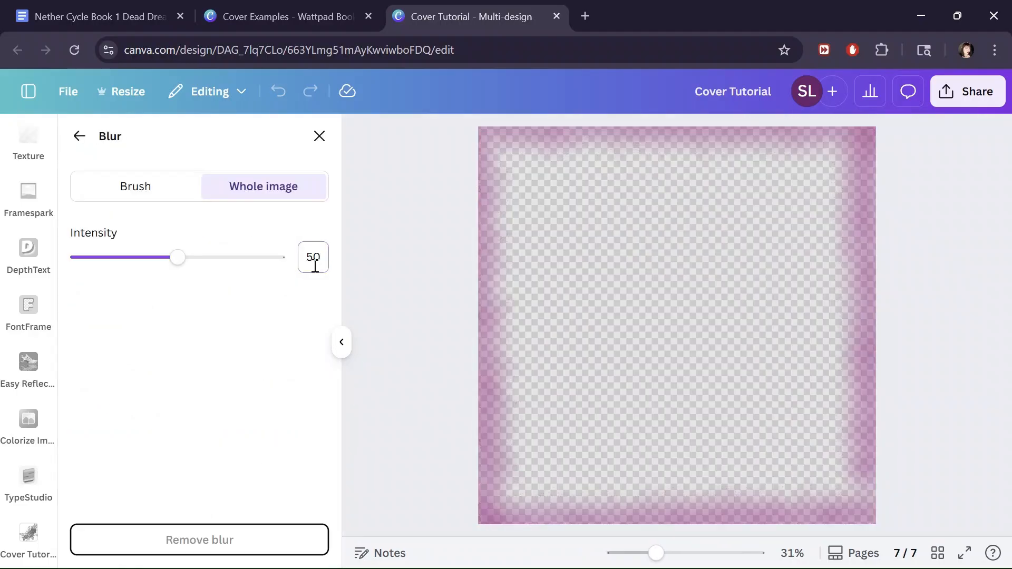
left_click(79, 136)
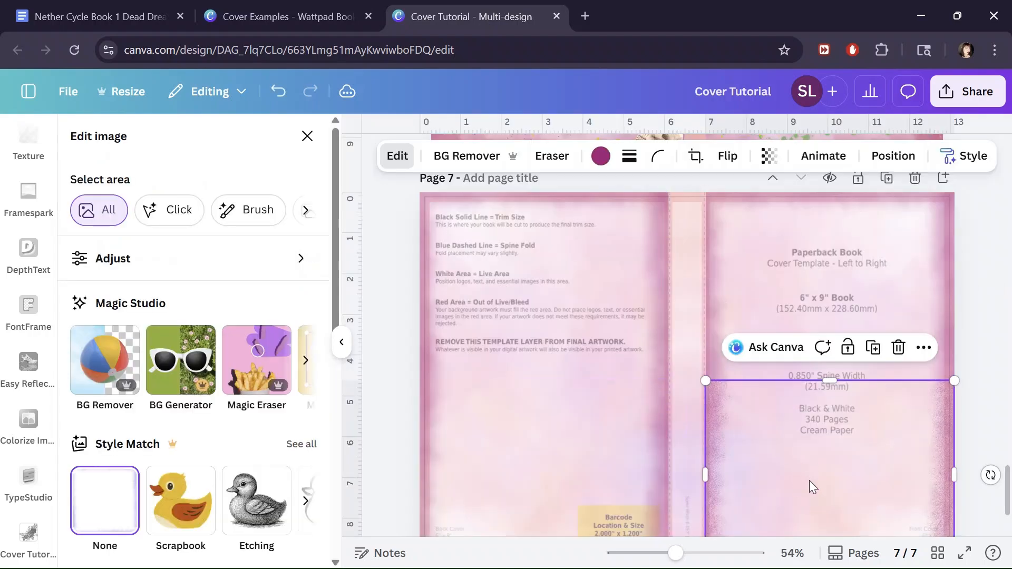
Apply a whole-image blur with intensity 50 to the lower front-cover border.
scroll(227, 404, "down", 5)
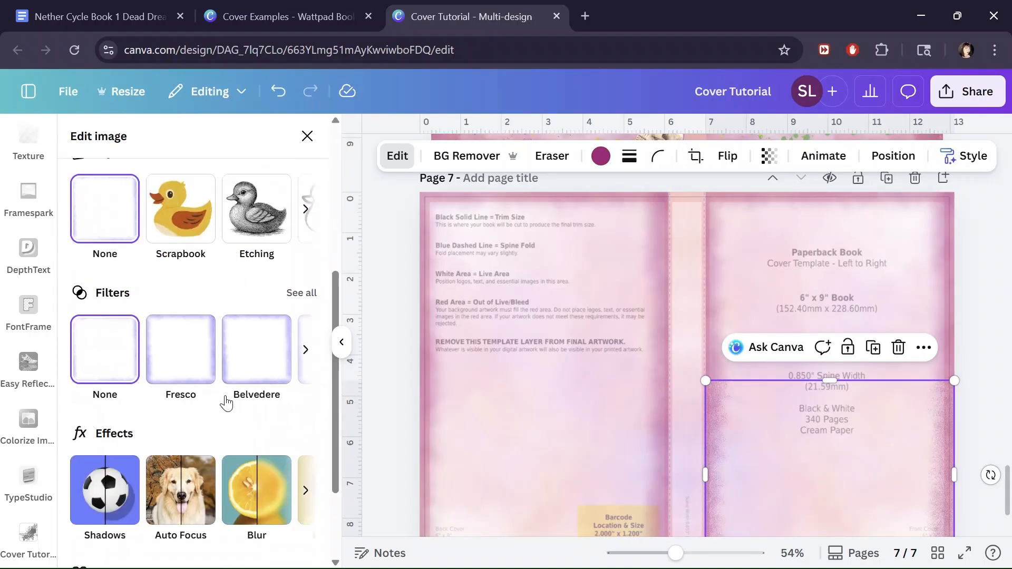
scroll(222, 408, "down", 1)
left_click(269, 458)
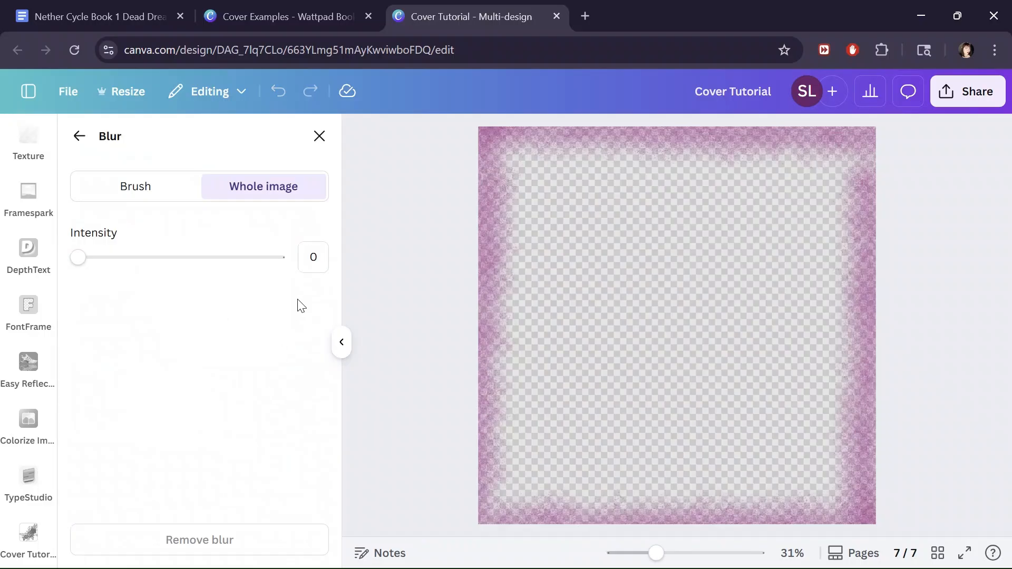
left_click(312, 253)
type("50")
key("Return")
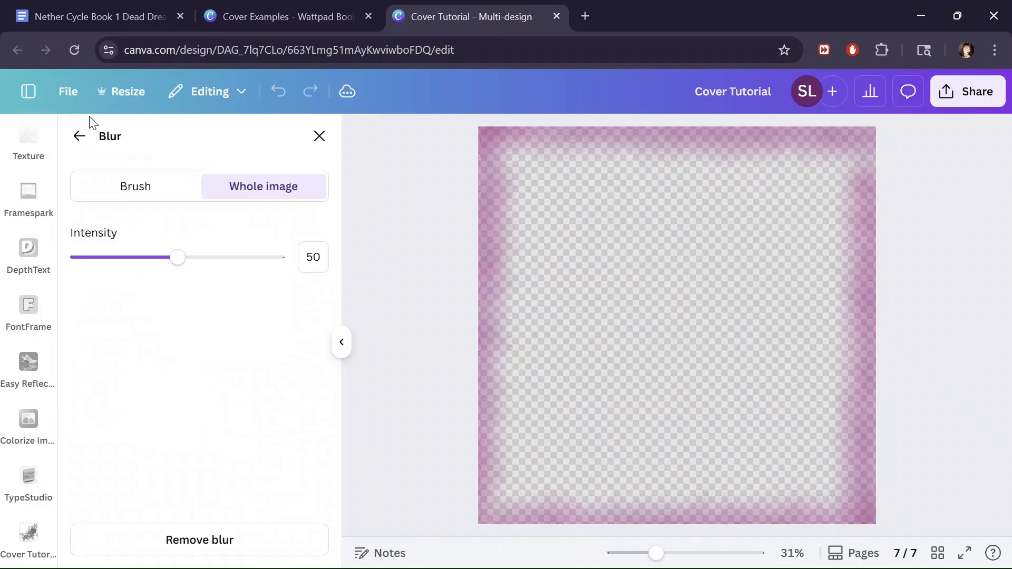
left_click(79, 137)
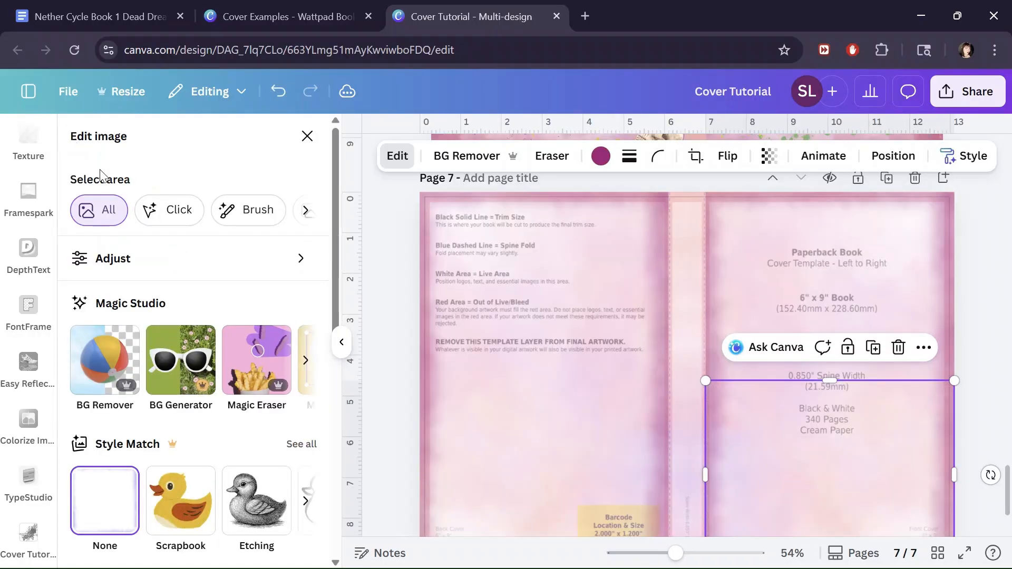
left_click(388, 301)
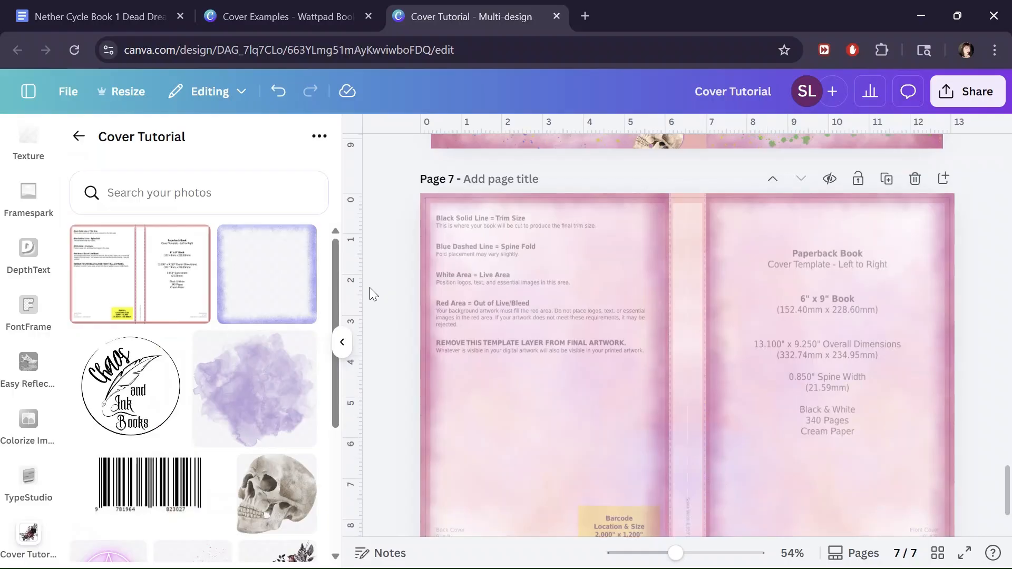
Compare the finished cover on page 6 with page 7 and the available photos to see which elements are still missing.
scroll(380, 289, "up", 5)
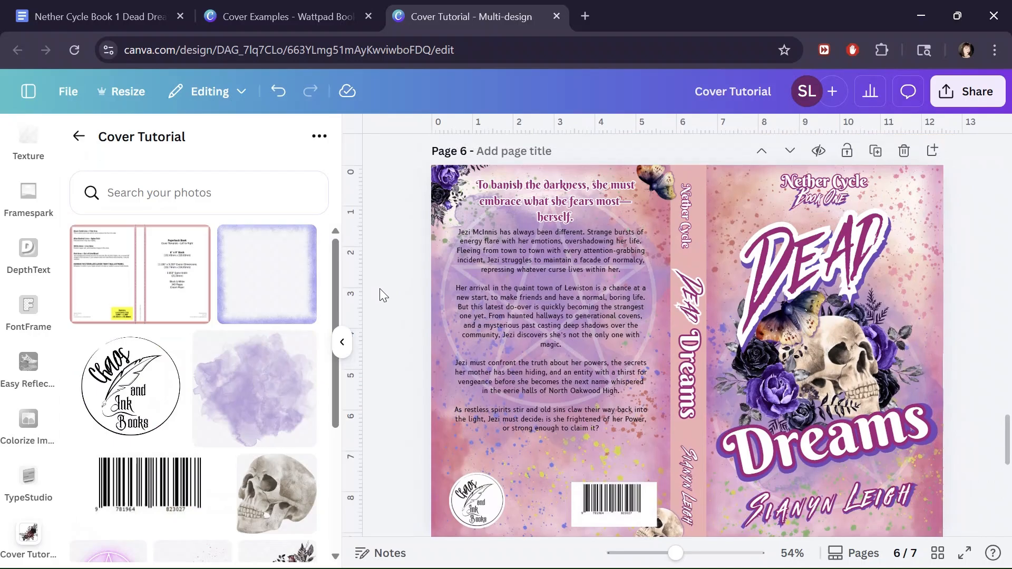
scroll(213, 285, "down", 4)
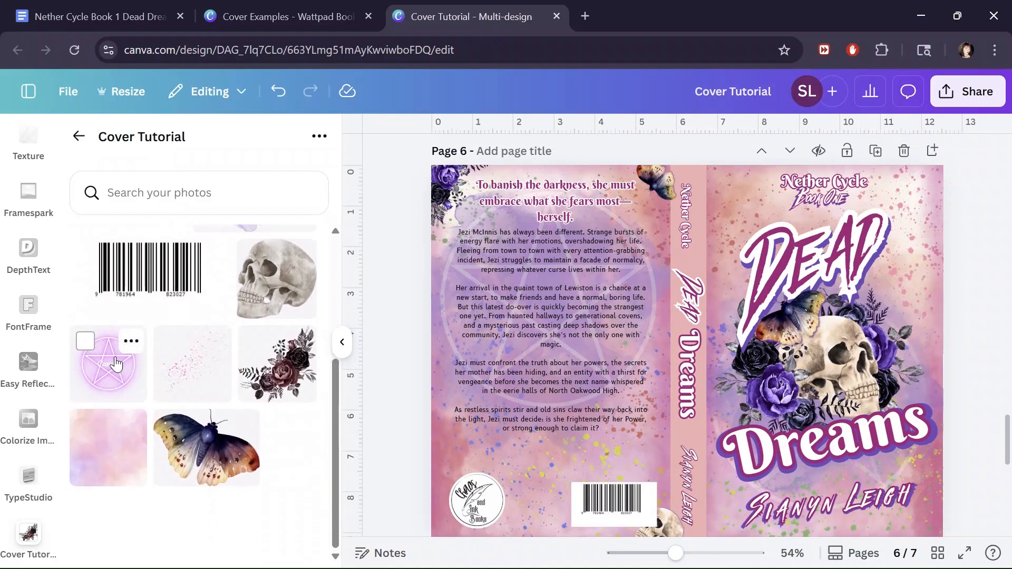
scroll(409, 324, "down", 6)
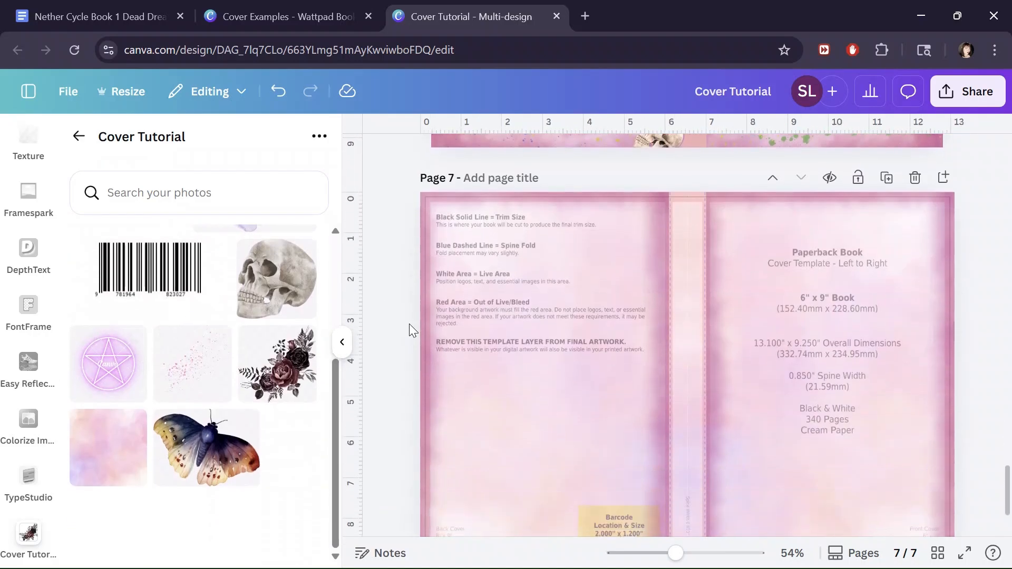
scroll(409, 324, "down", 1)
scroll(409, 324, "up", 1)
scroll(552, 358, "up", 6)
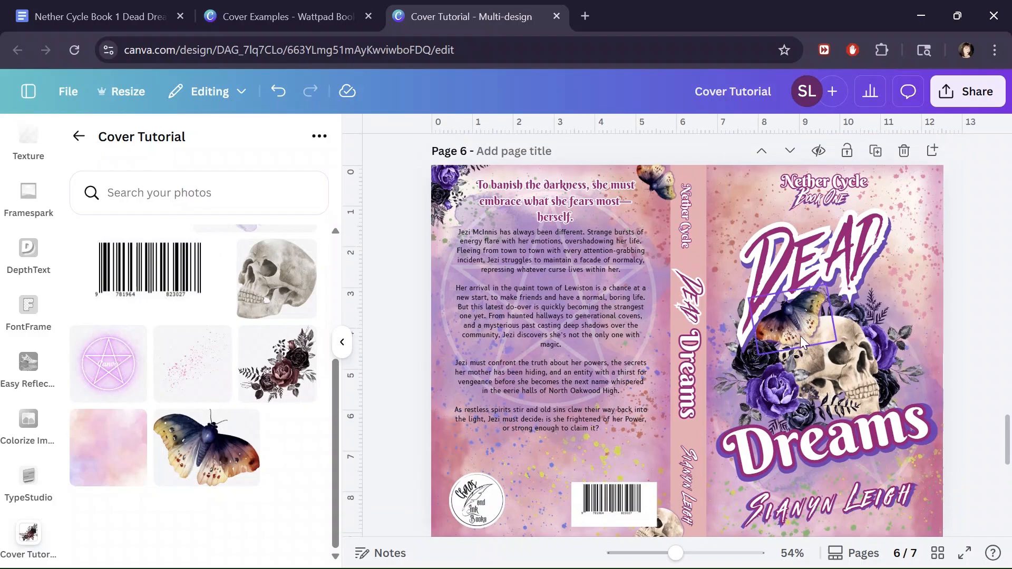
scroll(388, 342, "down", 5)
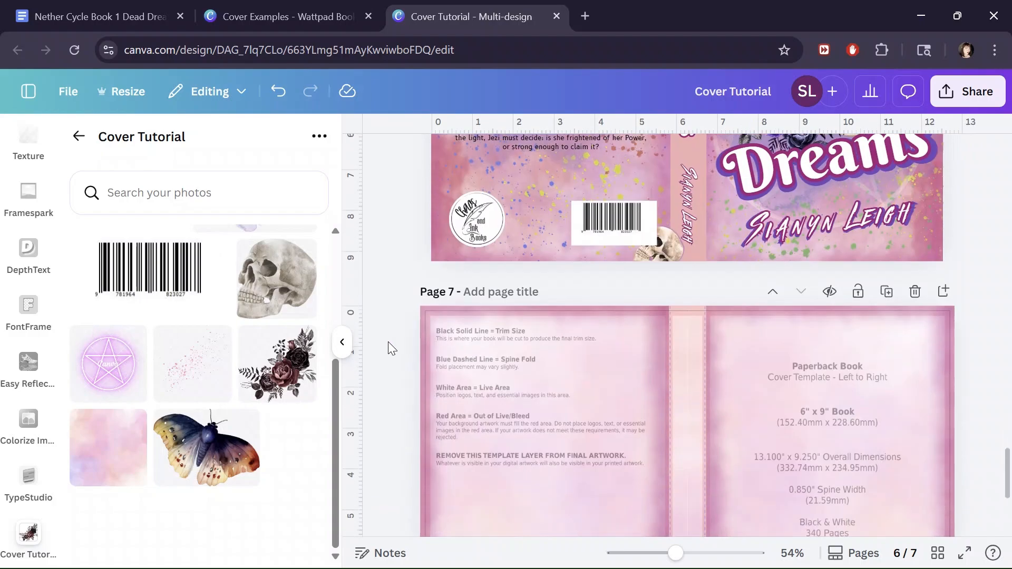
scroll(388, 342, "down", 3)
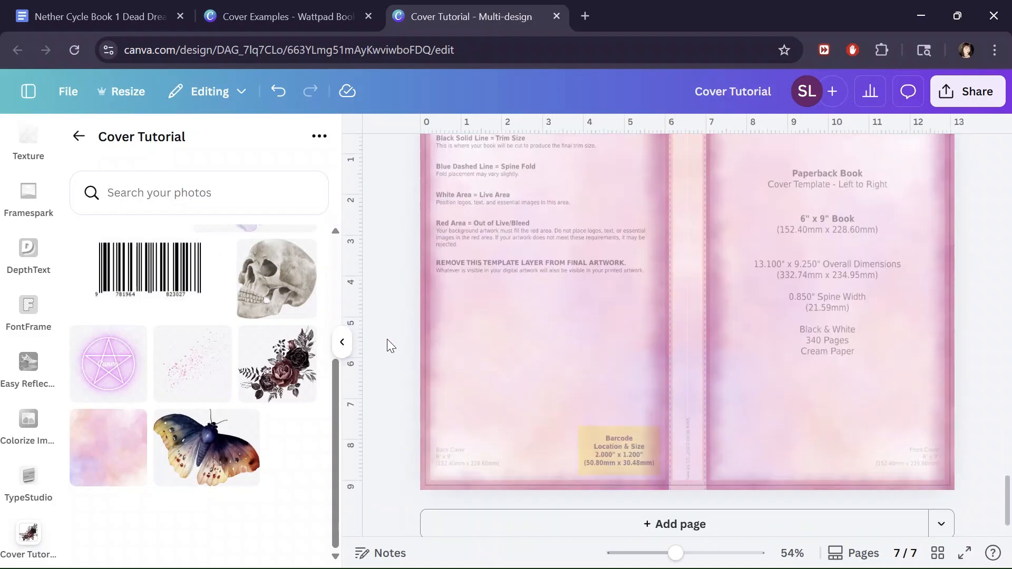
Add the glowing purple pentagram image to page 7 and center it over the upper part of the back cover.
left_click(94, 372)
scroll(595, 375, "up", 2)
left_click_drag(753, 419, 601, 365)
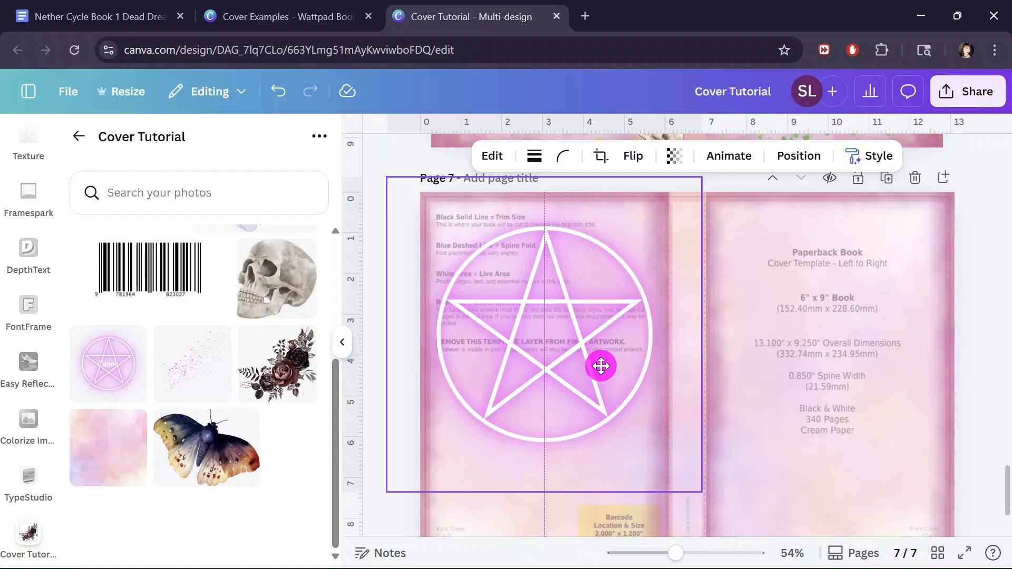
left_click_drag(601, 366, 611, 361)
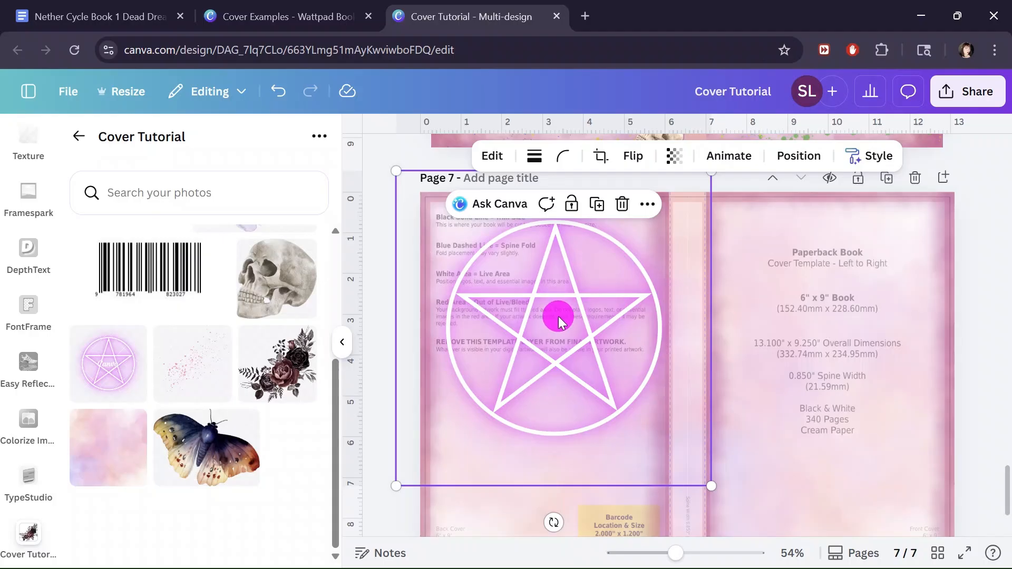
left_click_drag(559, 316, 554, 316)
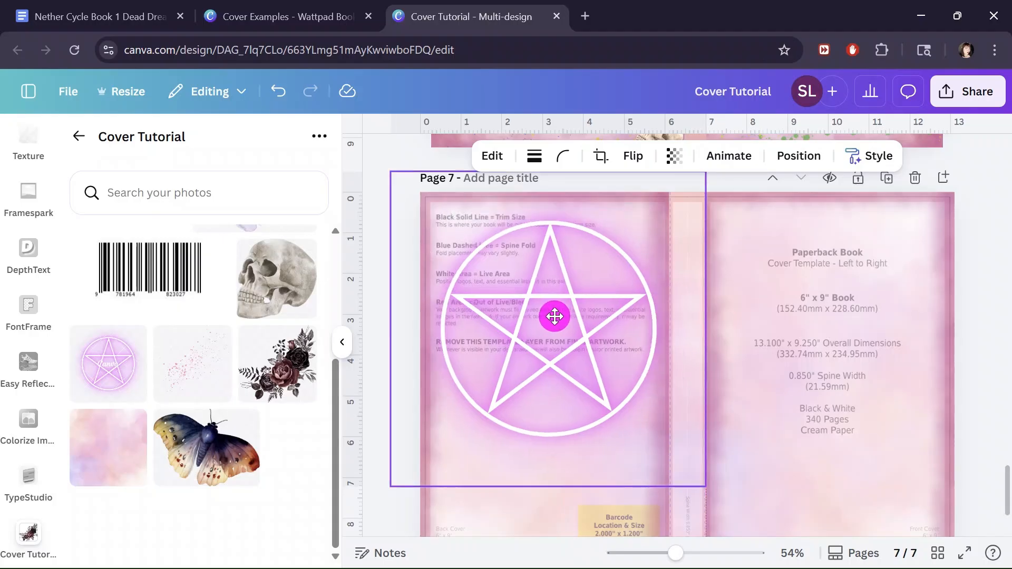
left_click(555, 317)
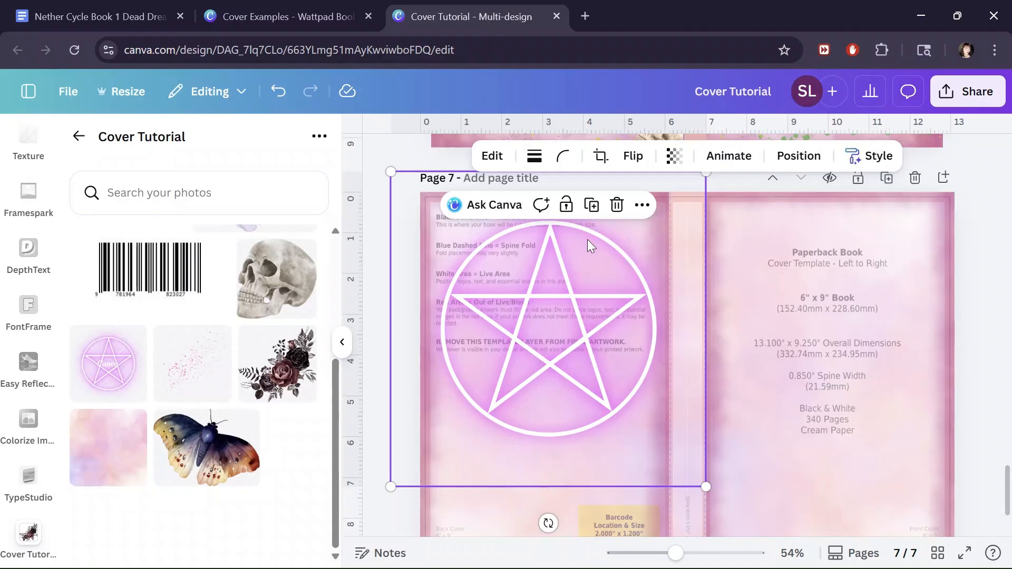
Duplicate the back-cover pentagram and place the copy centered on the front cover, slightly below mid-height.
left_click(770, 298)
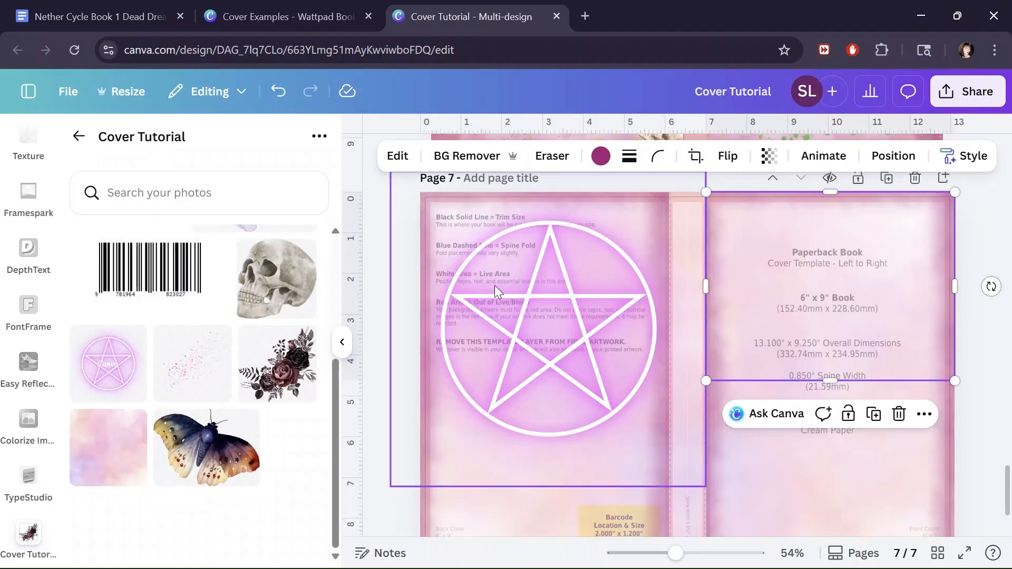
left_click(526, 347)
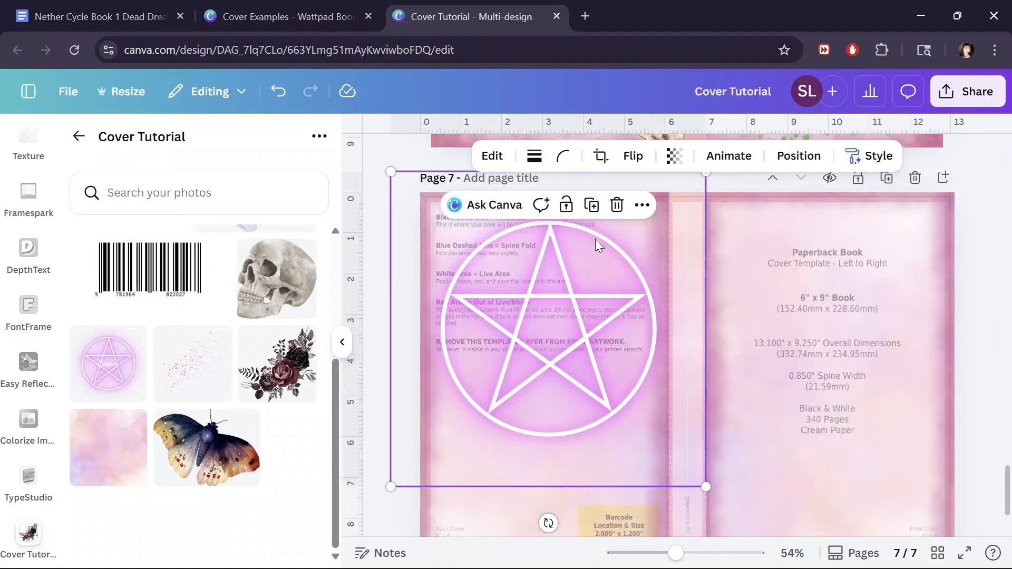
left_click(602, 209)
left_click_drag(602, 352, 837, 382)
scroll(836, 382, "down", 2)
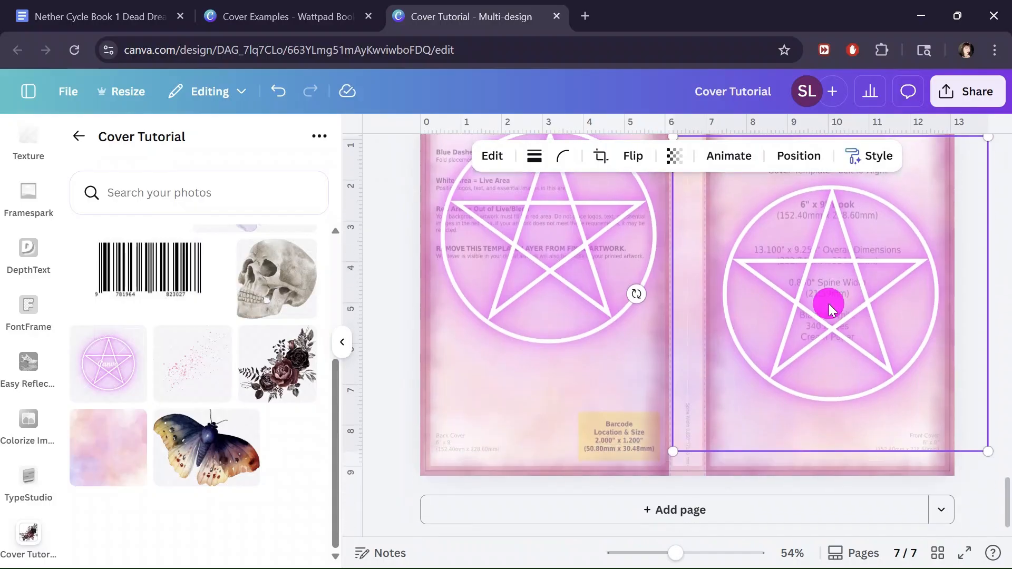
left_click_drag(829, 304, 823, 323)
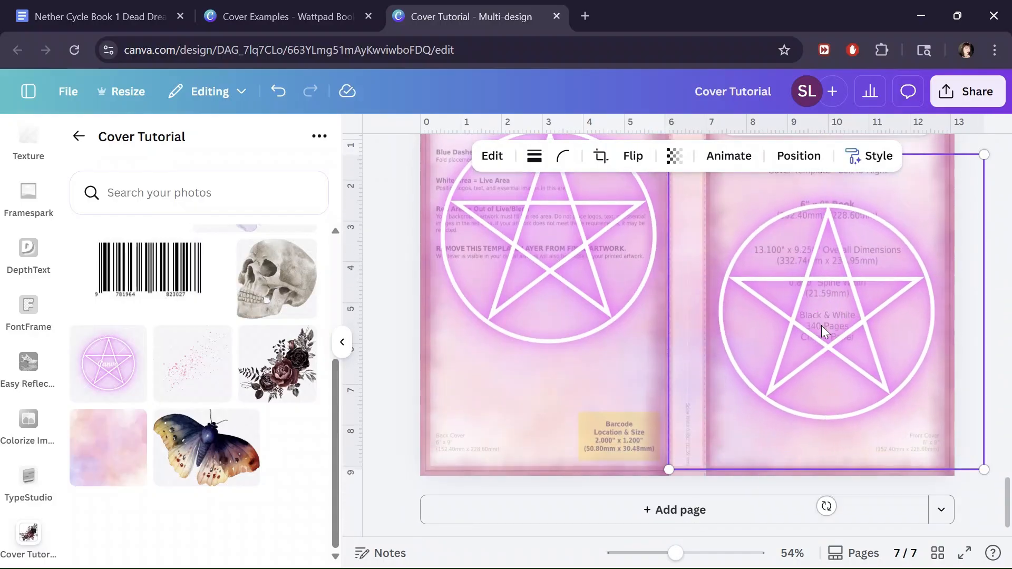
Add the purple watercolor splotch to page 7, enlarge it and place it over the back-cover pentagram.
scroll(821, 325, "up", 2)
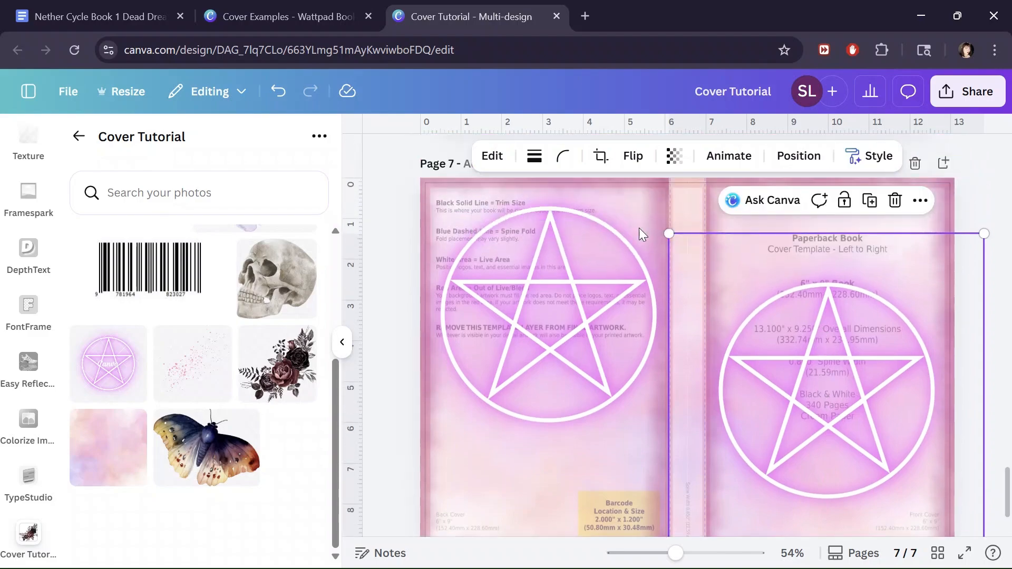
scroll(511, 306, "up", 8)
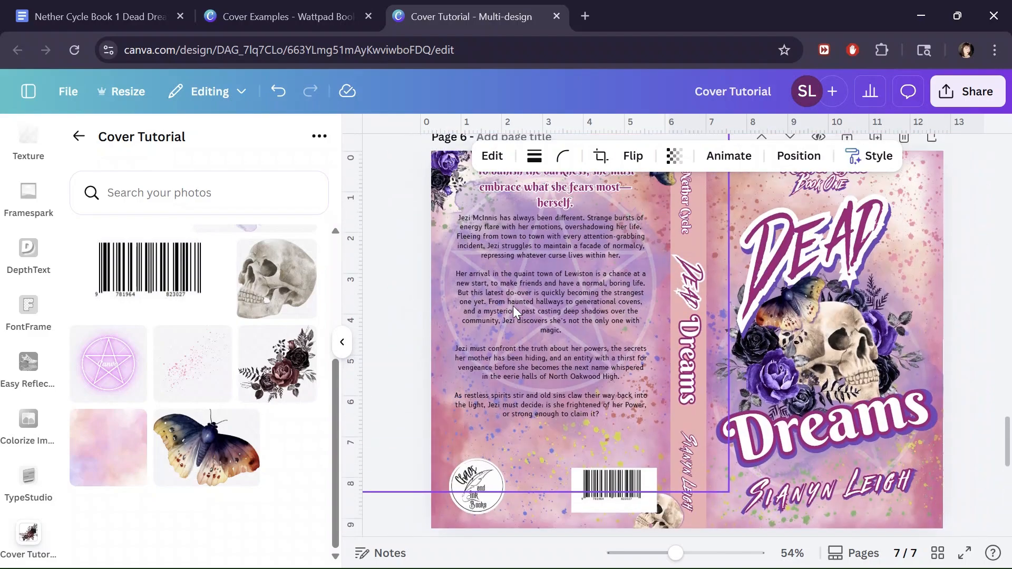
scroll(647, 292, "down", 5)
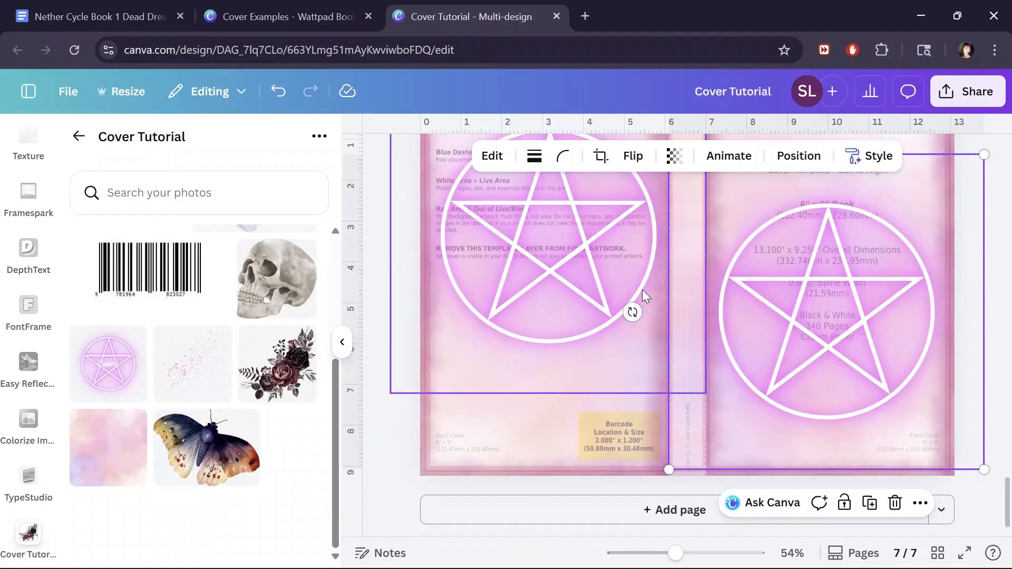
scroll(558, 281, "up", 1)
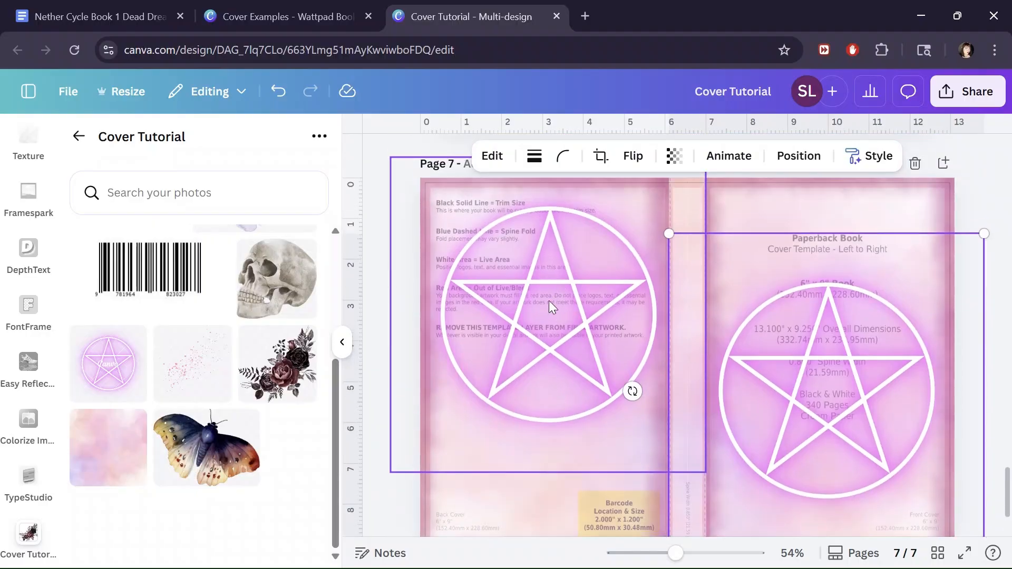
left_click(550, 301)
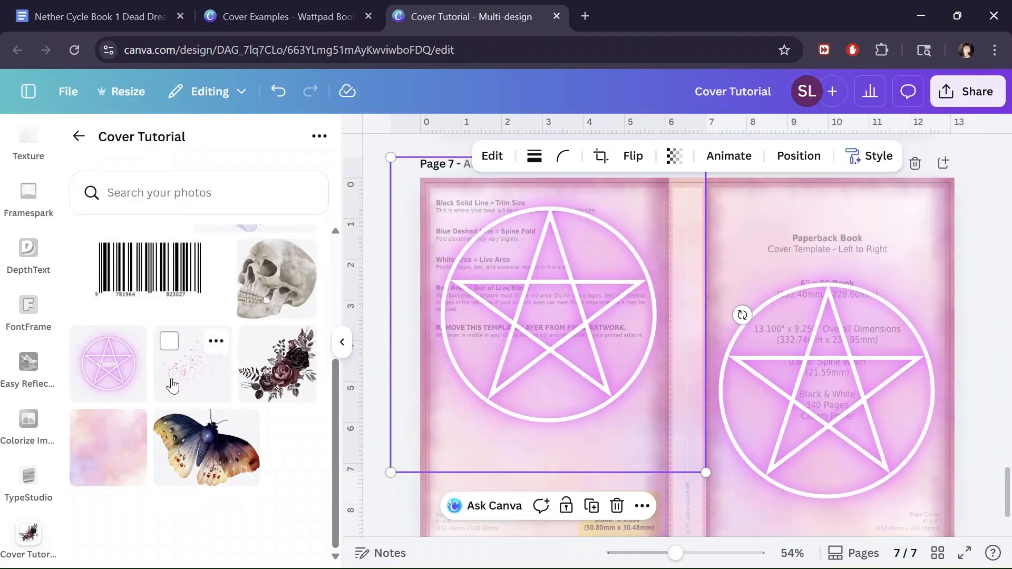
scroll(171, 385, "up", 3)
scroll(172, 389, "up", 1)
left_click(248, 390)
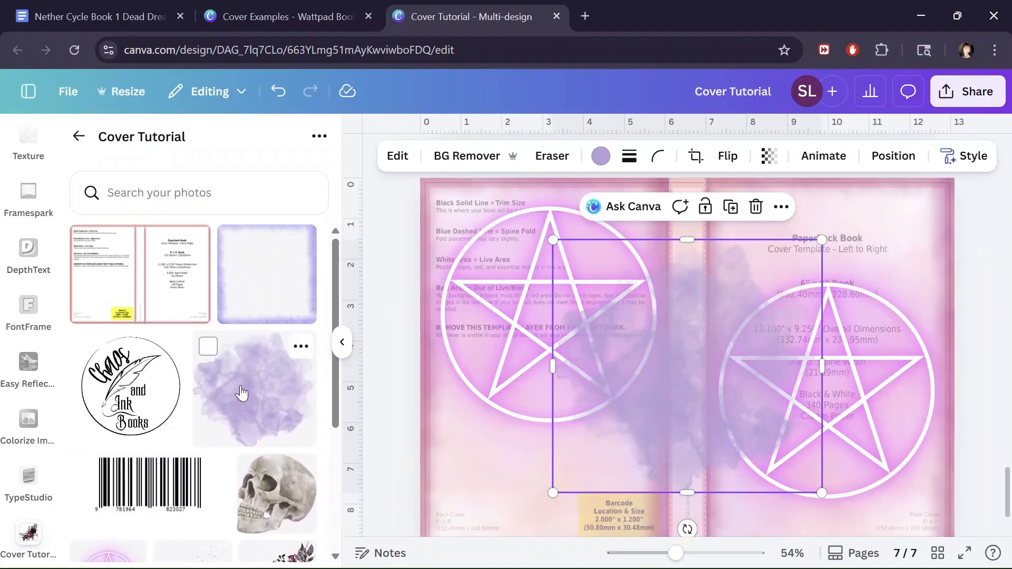
left_click_drag(688, 392, 545, 341)
left_click_drag(679, 441, 712, 473)
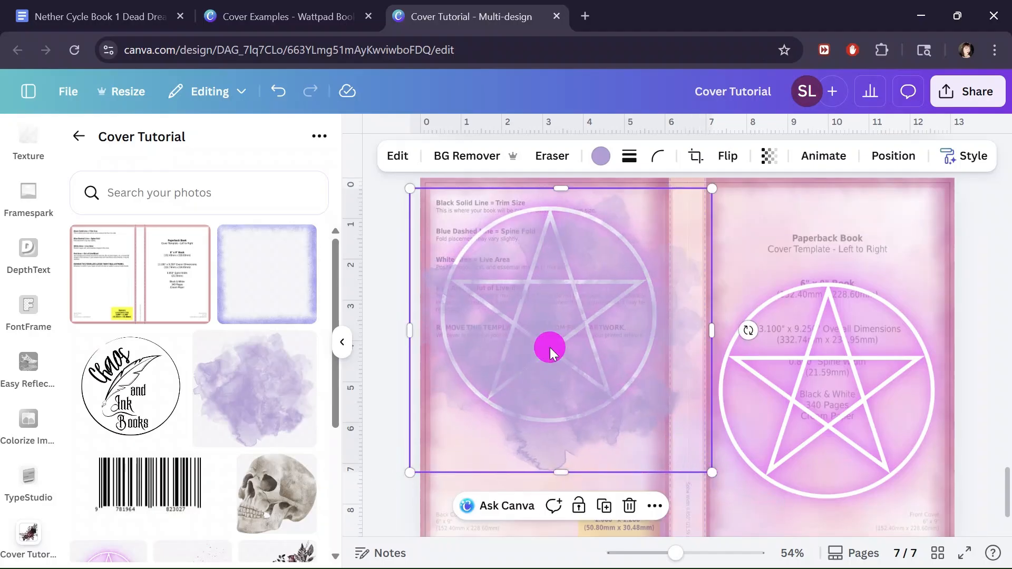
left_click_drag(549, 346, 549, 349)
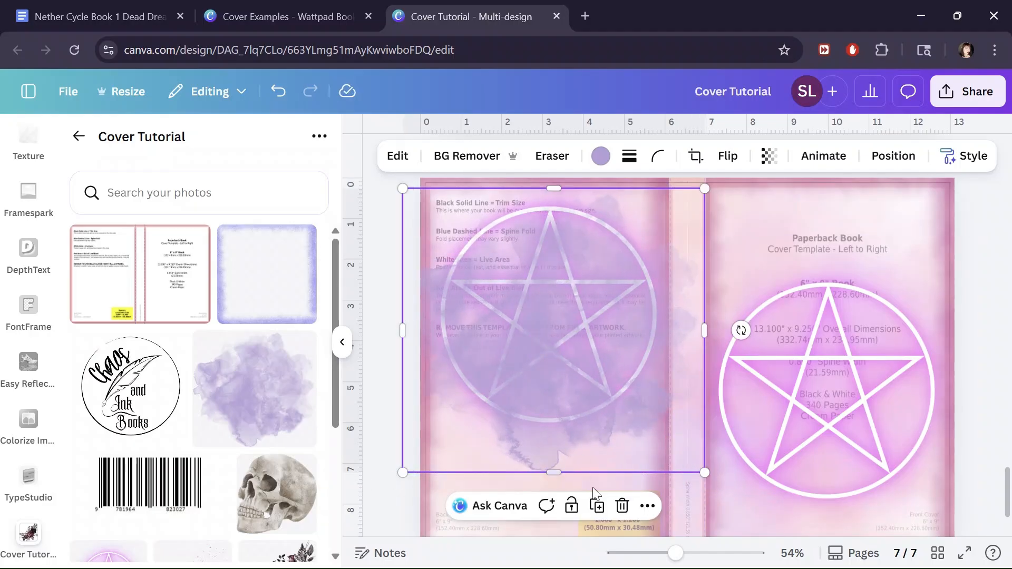
Rotate the back-cover watercolor splotch to 90°, enlarge it slightly and reposition it over the pentagram.
scroll(584, 337, "down", 3)
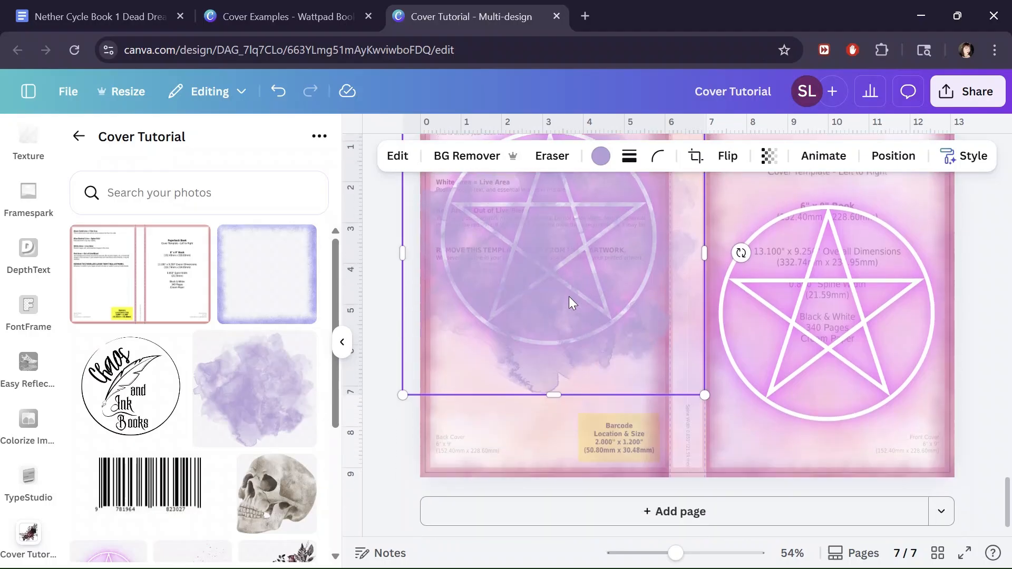
scroll(569, 297, "up", 3)
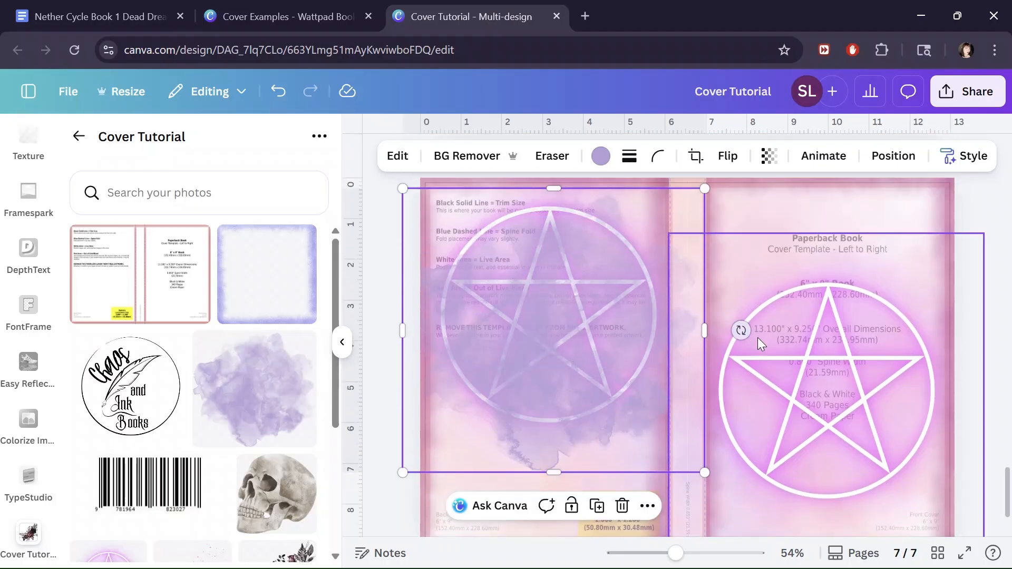
left_click_drag(742, 331, 547, 386)
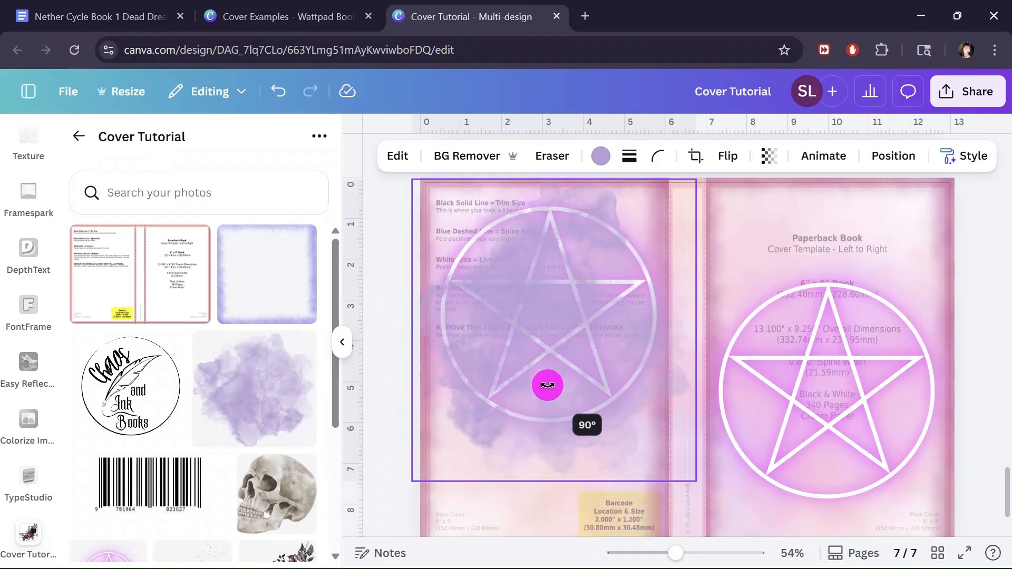
left_click_drag(548, 385, 548, 386)
left_click_drag(697, 481, 723, 509)
left_click_drag(649, 464, 586, 412)
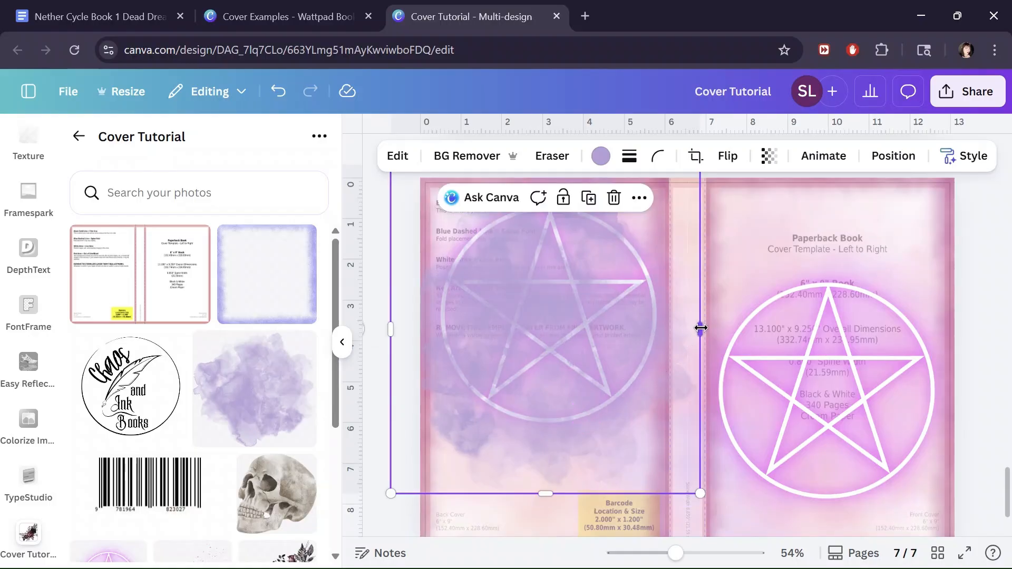
Crop the back-cover watercolor splotch on its spine side so it ends at the edge of the spine.
left_click_drag(700, 329, 669, 333)
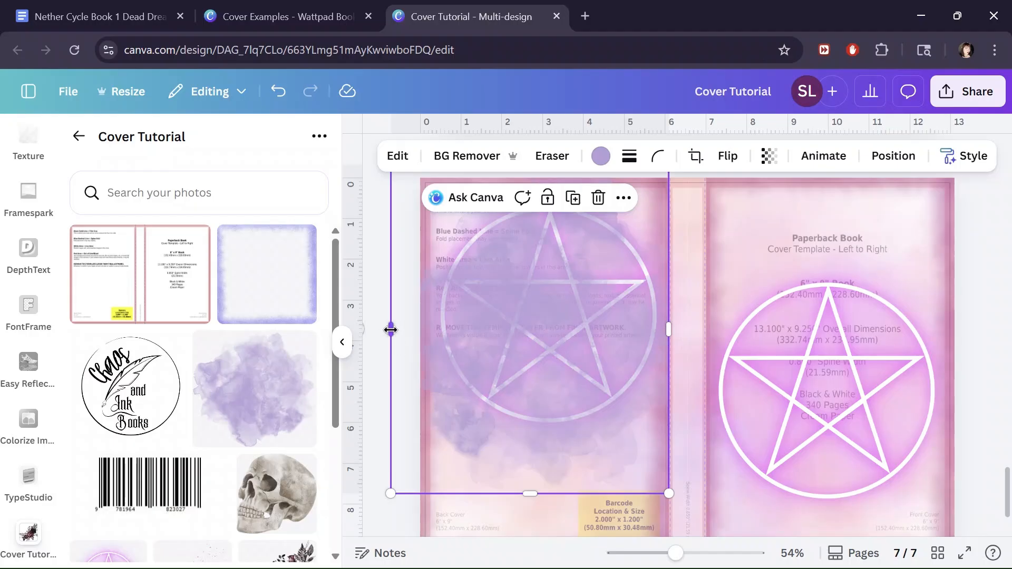
scroll(439, 365, "up", 2)
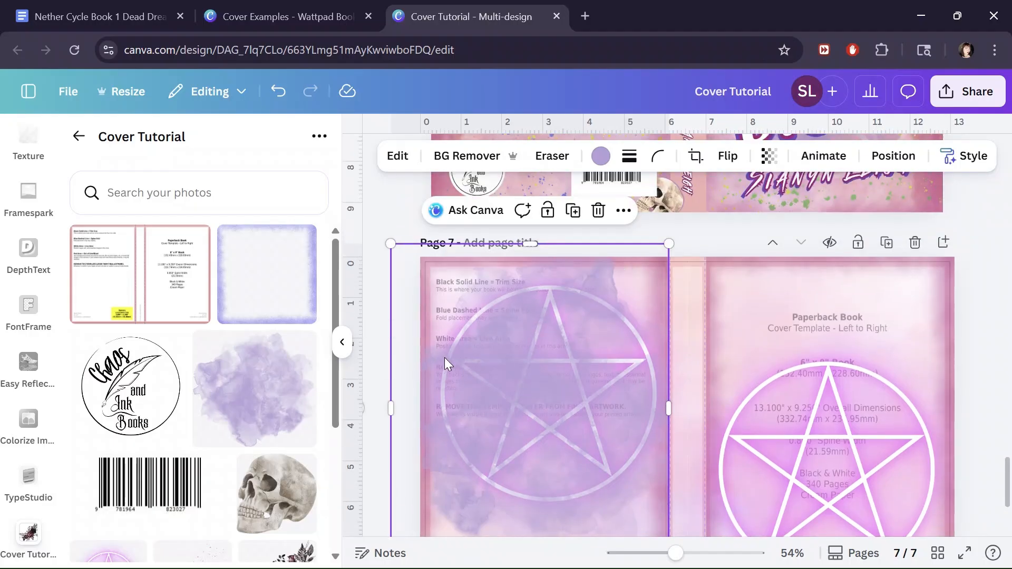
scroll(444, 358, "down", 1)
scroll(446, 359, "down", 1)
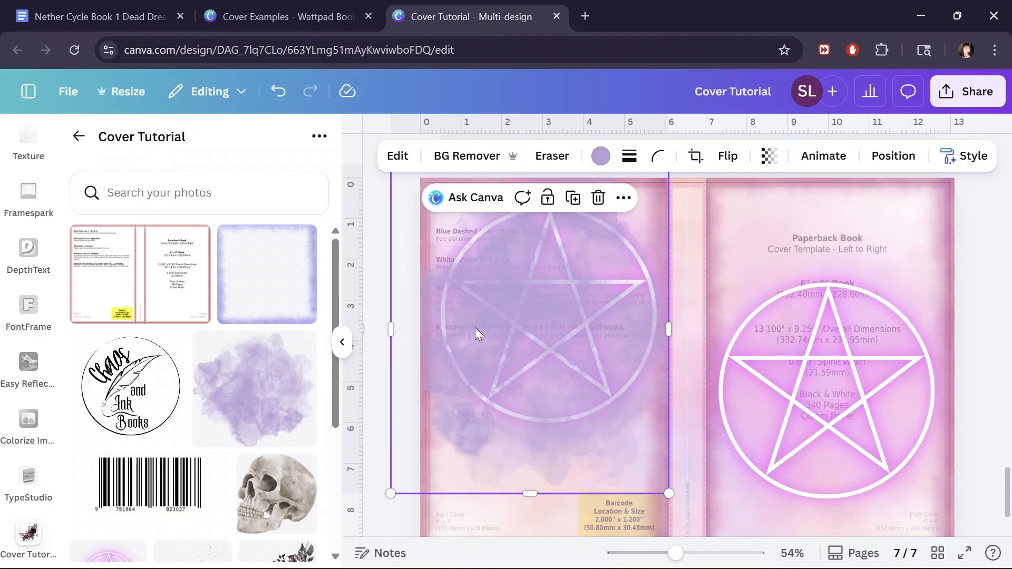
Compare the pentagram and watercolor layering on page 7 with the finished cover on page 6.
scroll(547, 318, "up", 7)
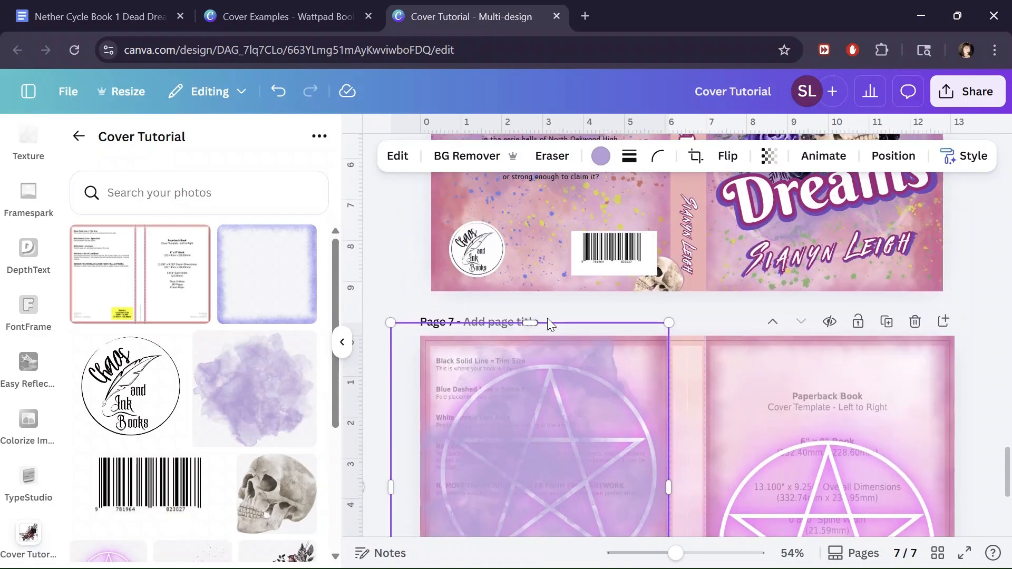
scroll(548, 322, "down", 7)
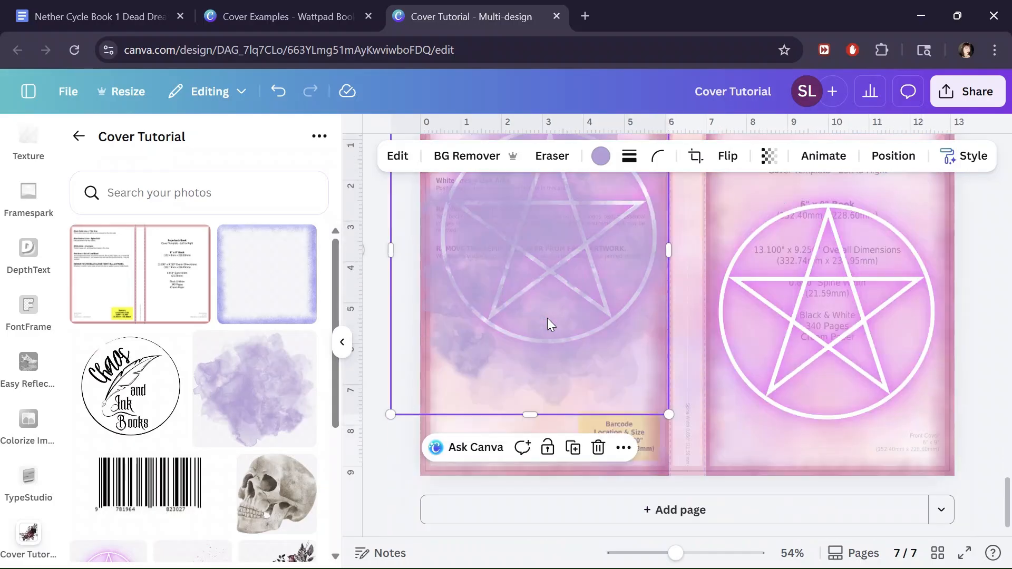
scroll(549, 323, "up", 6)
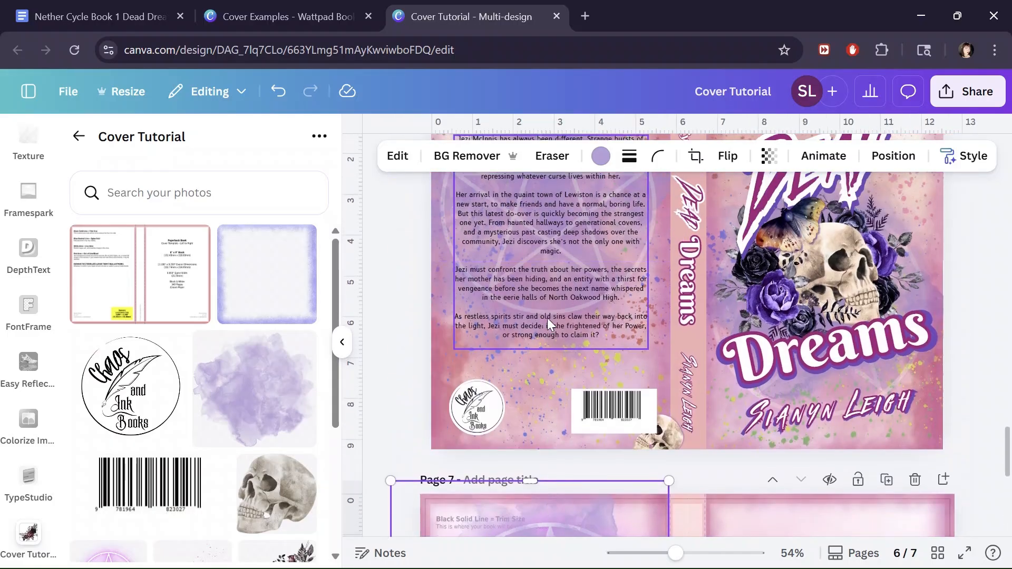
scroll(548, 318, "down", 3)
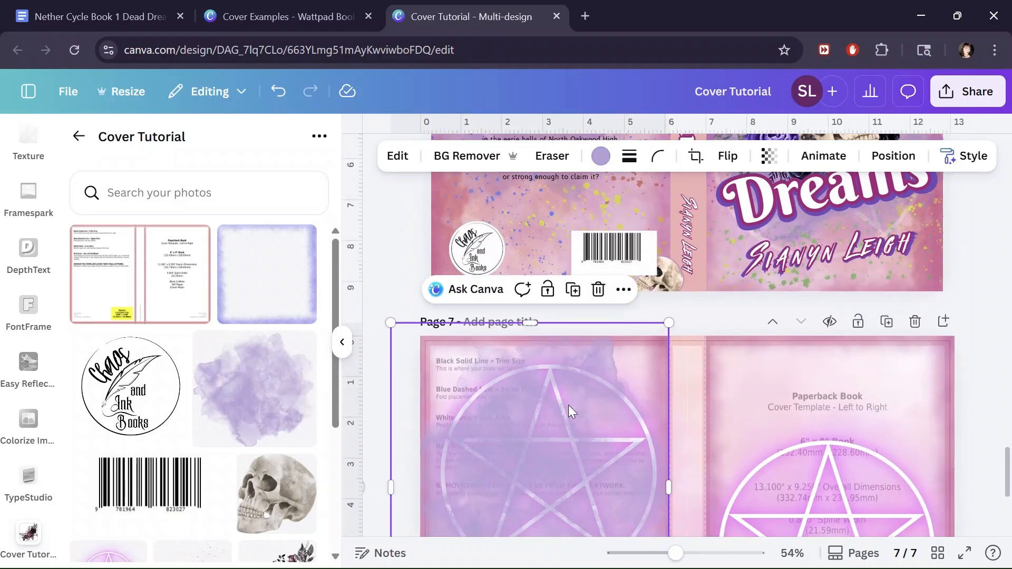
scroll(556, 407, "down", 2)
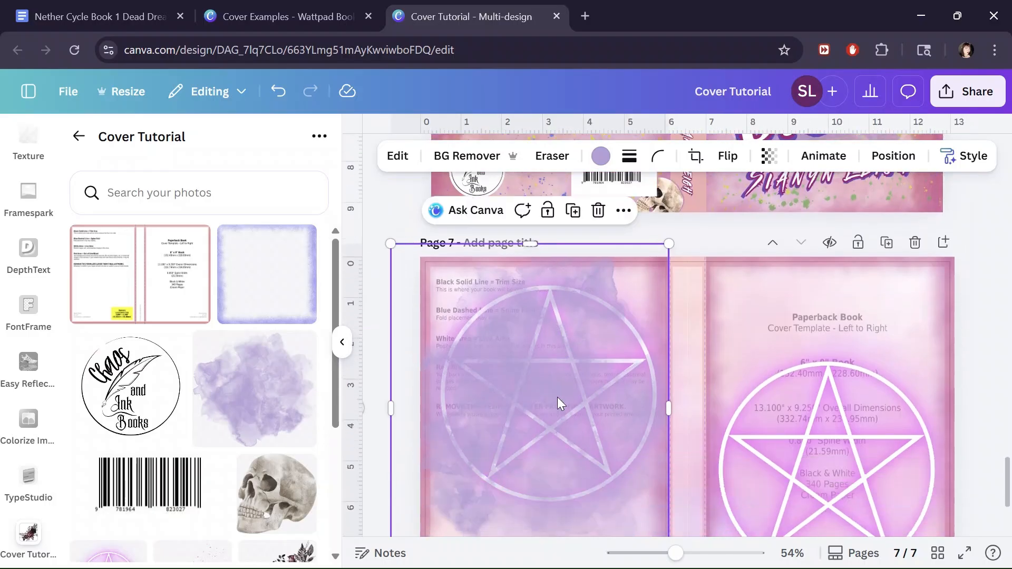
scroll(576, 441, "up", 5)
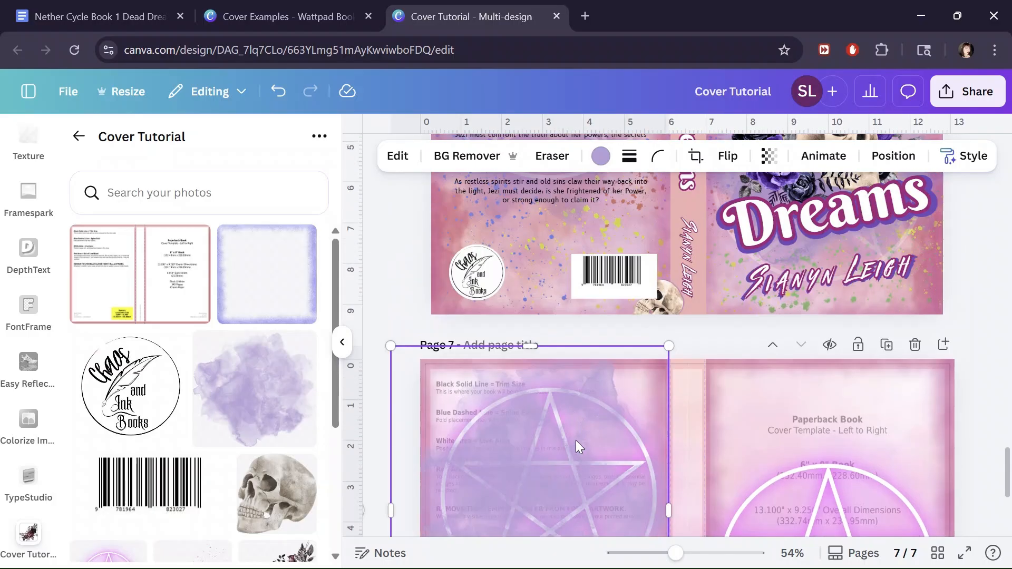
scroll(576, 440, "down", 4)
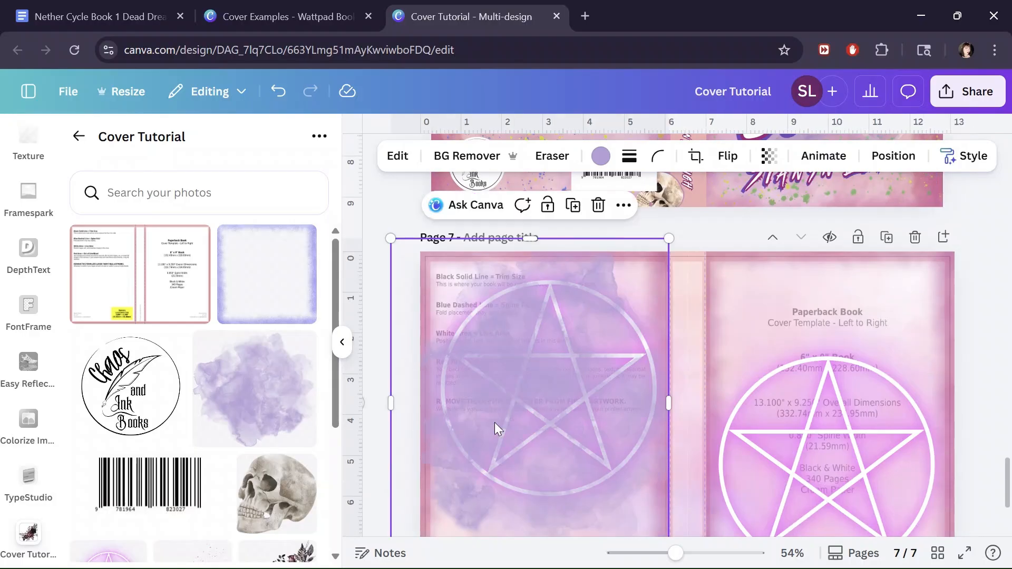
Add another purple watercolor splotch to page 7, enlarge it, turn it a quarter turn and place it over the front-cover pentagram.
left_click(260, 400)
left_click_drag(694, 432, 829, 413)
scroll(836, 372, "down", 4)
left_click_drag(840, 323, 841, 380)
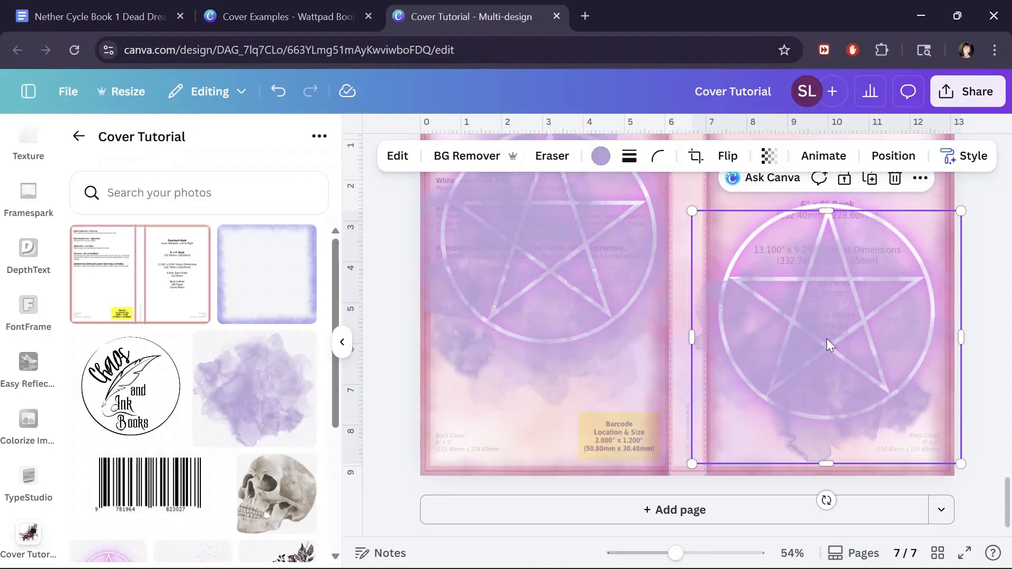
left_click_drag(816, 353, 814, 316)
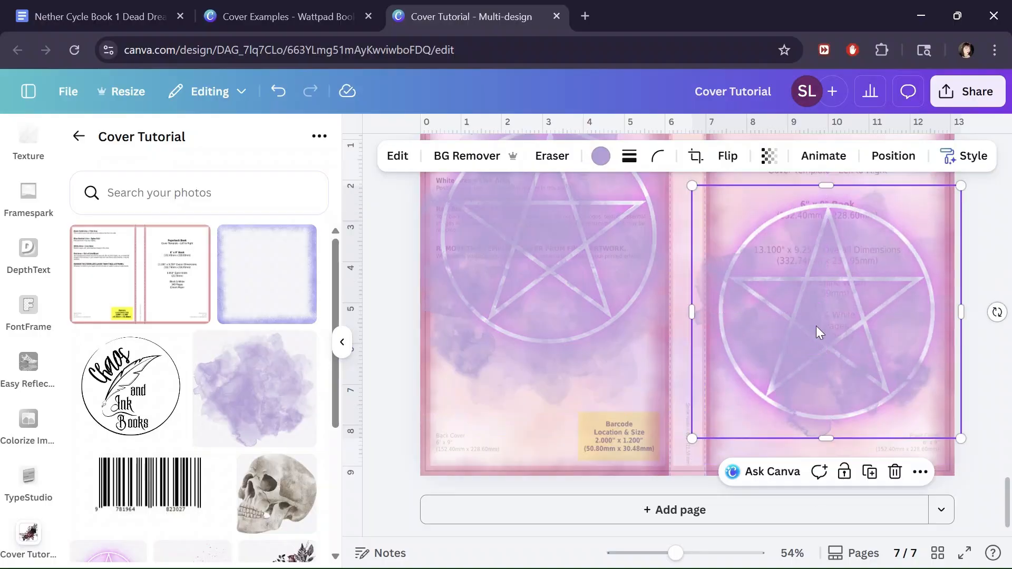
Tilt the front-cover watercolor splotch diagonally, enlarge it and reposition it so it surrounds the pentagram.
scroll(816, 326, "up", 3)
left_click_drag(997, 391, 895, 368)
left_click_drag(663, 309, 614, 285)
left_click_drag(986, 325, 972, 288)
left_click_drag(843, 427, 862, 442)
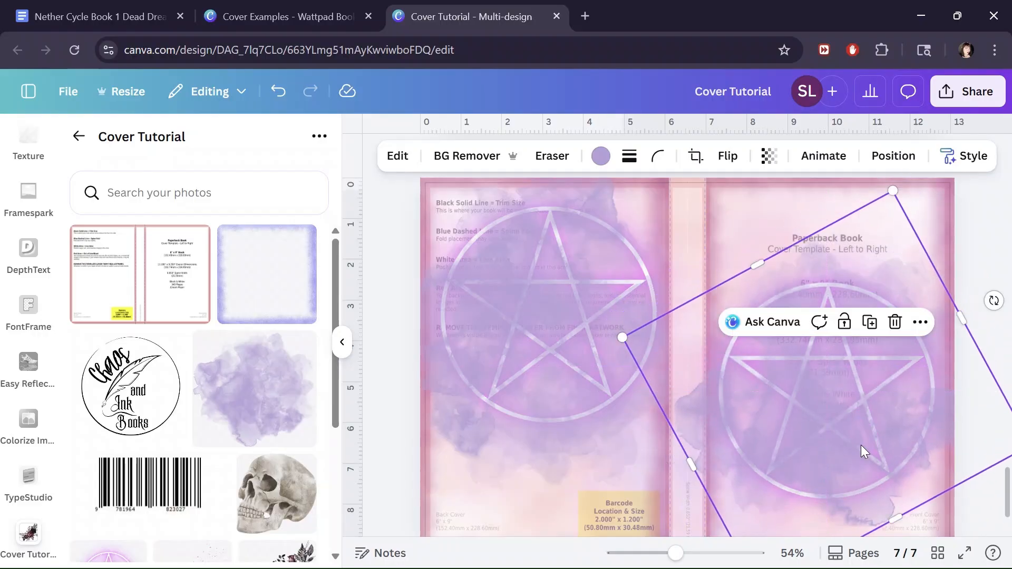
Check the front-cover splotch's transparency, keeping it at 100, and compare page 7's background layers with page 6.
left_click(769, 156)
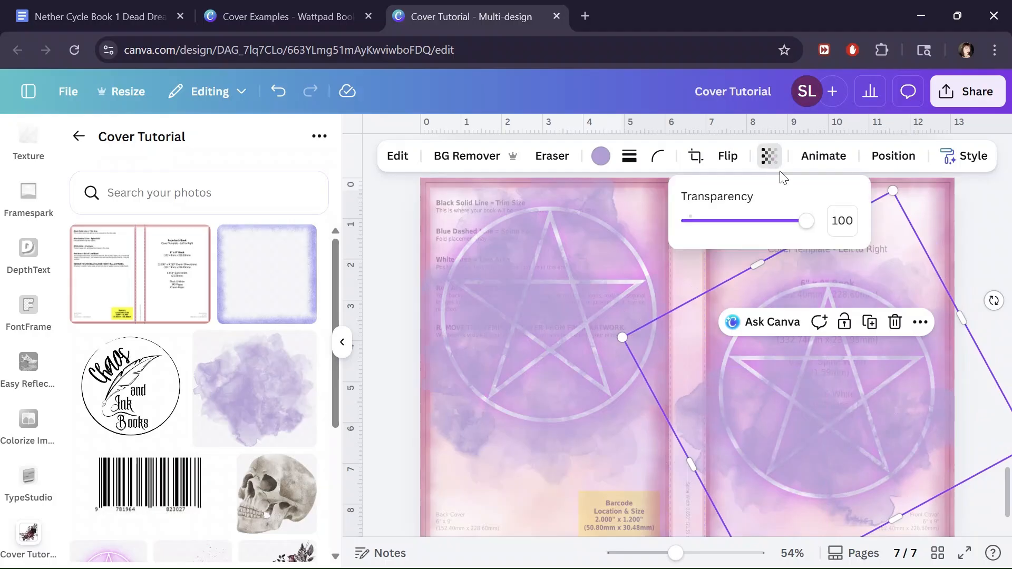
left_click_drag(810, 226, 833, 227)
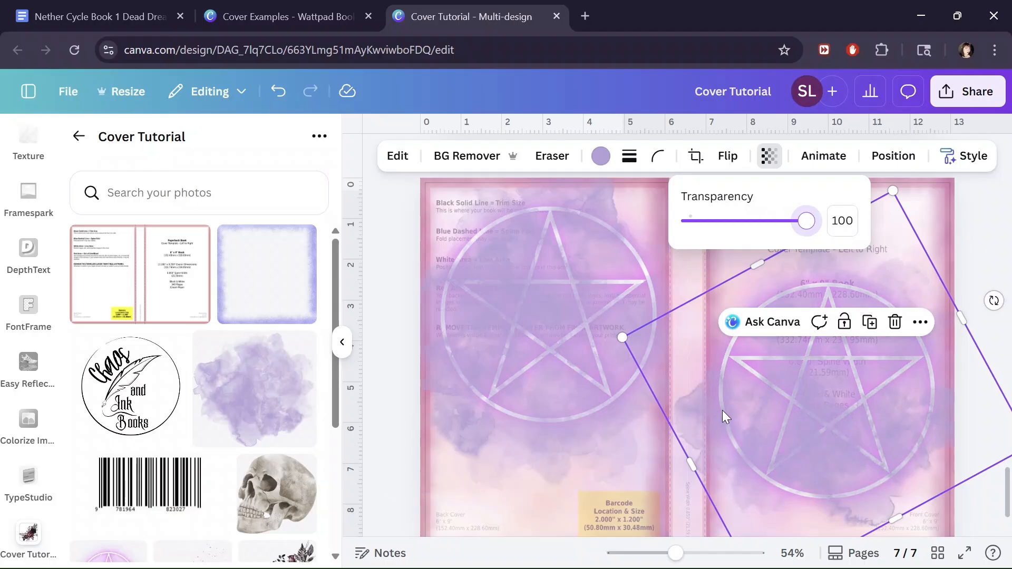
scroll(723, 406, "up", 3)
scroll(722, 405, "up", 3)
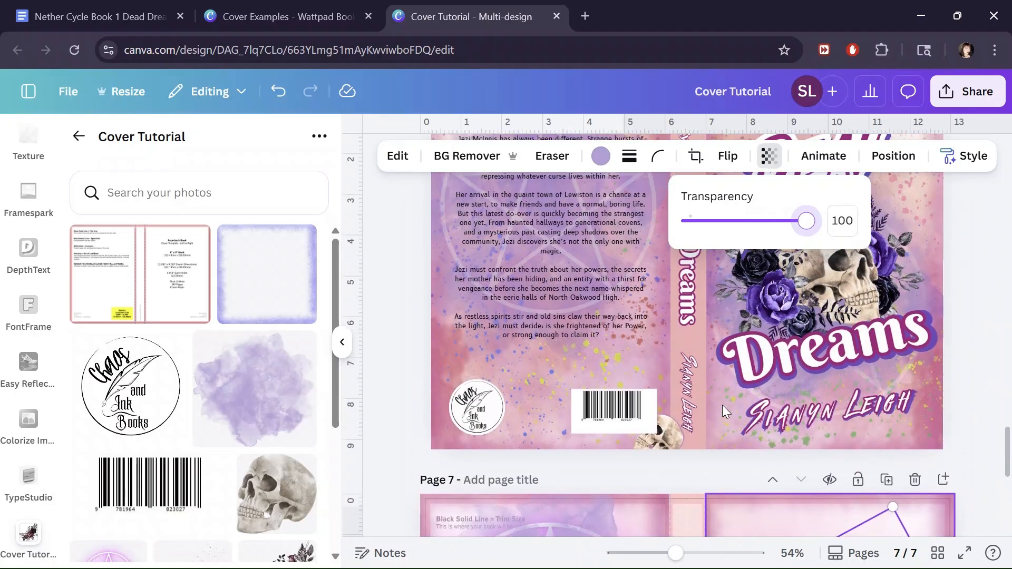
scroll(721, 406, "up", 3)
scroll(720, 411, "up", 2)
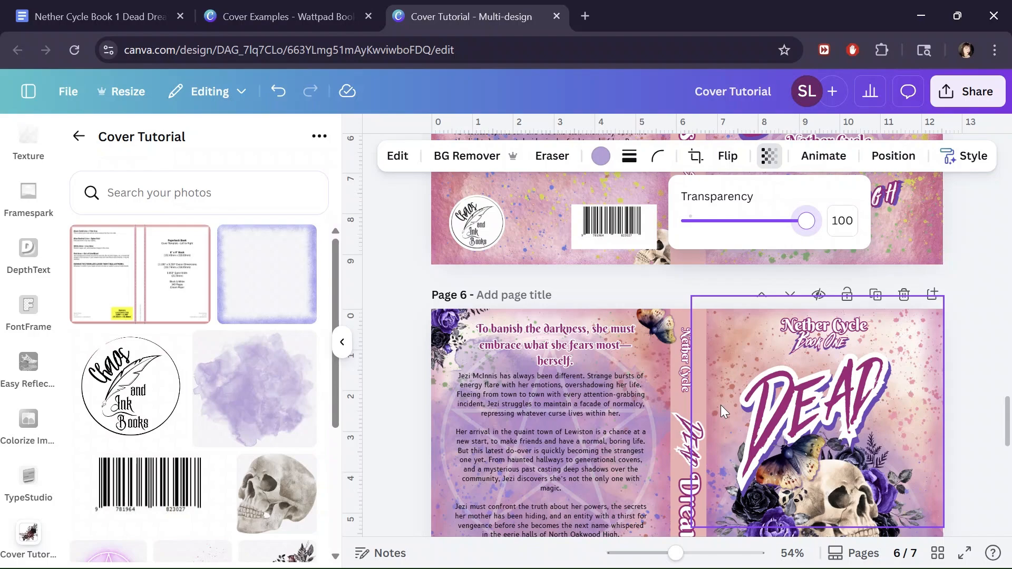
scroll(760, 419, "down", 10)
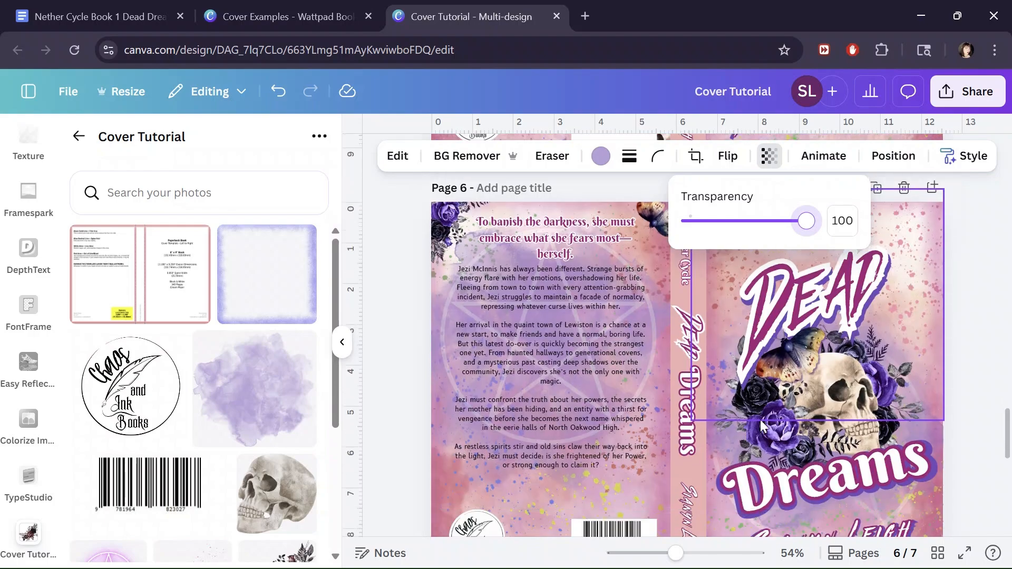
scroll(760, 420, "down", 9)
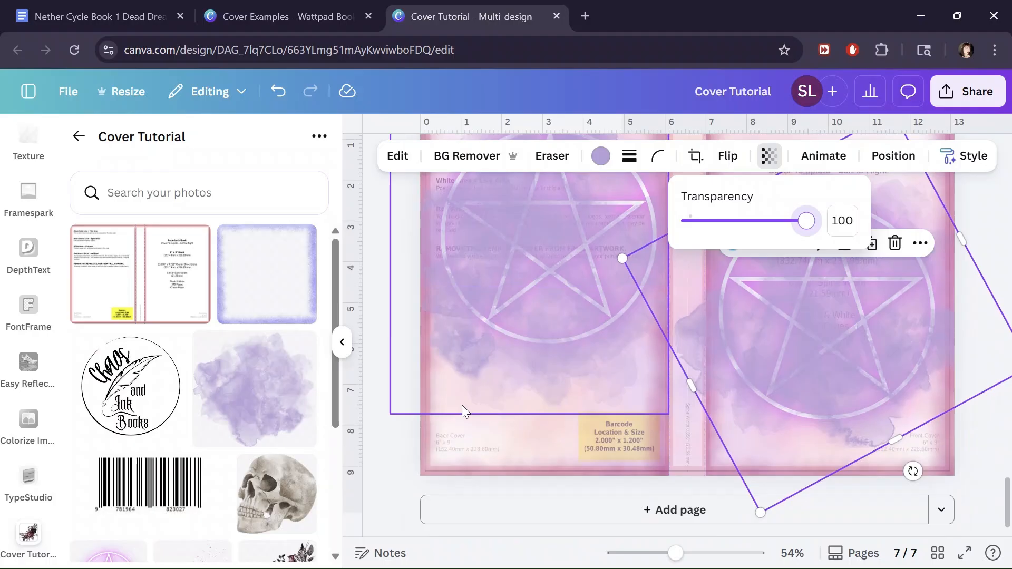
left_click(398, 385)
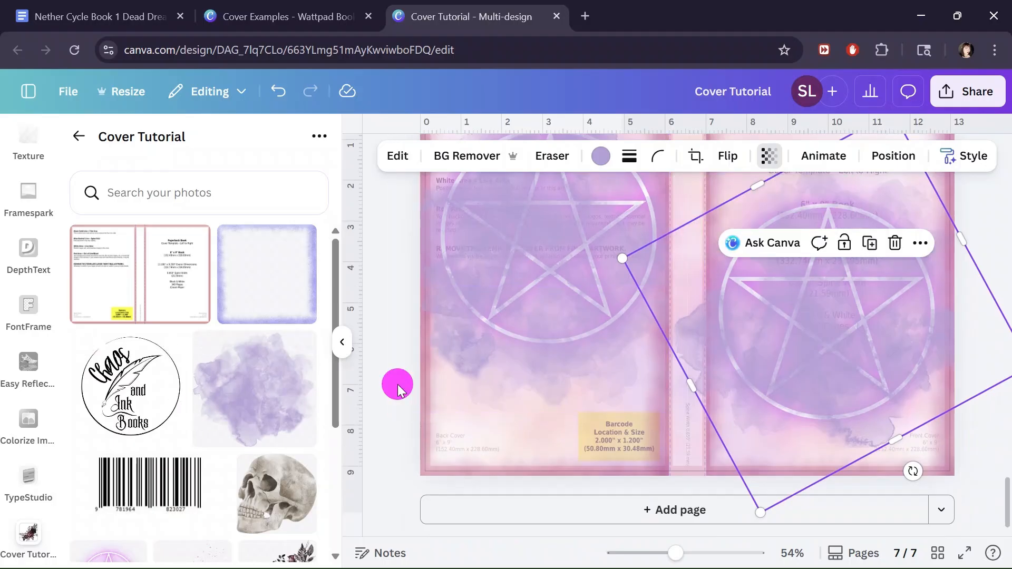
left_click(399, 385)
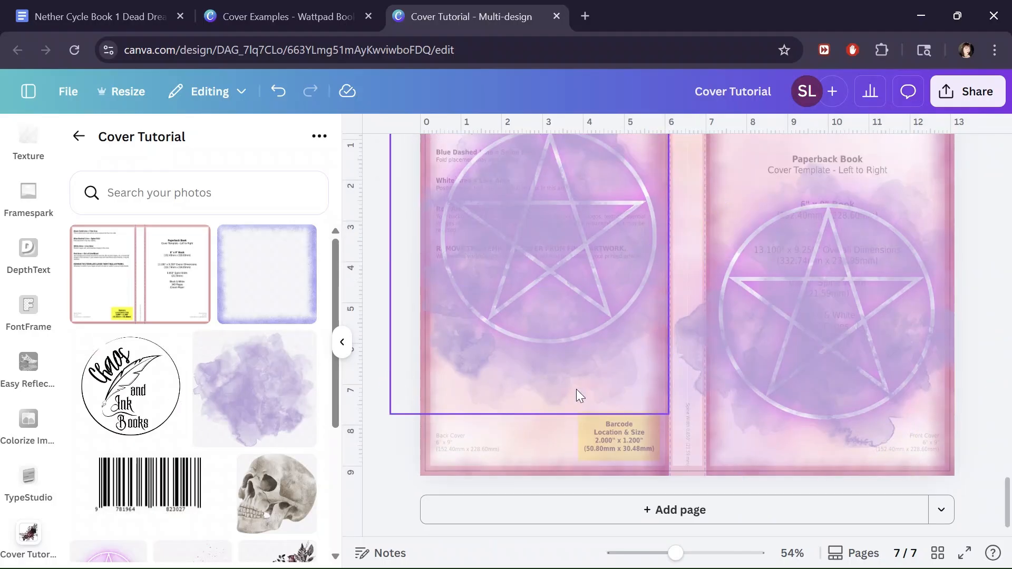
scroll(591, 393, "up", 6)
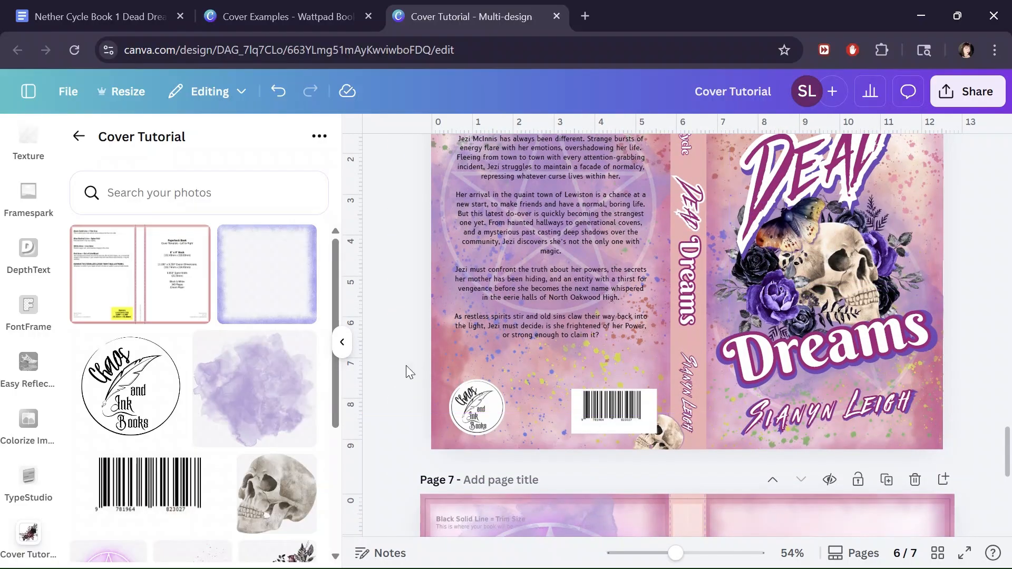
scroll(402, 368, "down", 5)
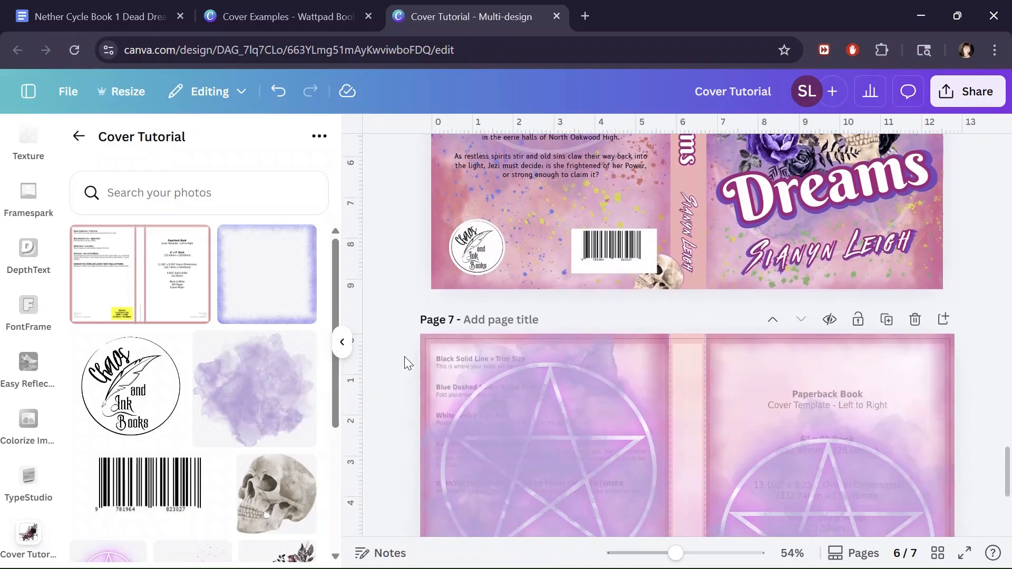
Add the skull image over the front-cover pentagram on page 7, enlarge it and flip it horizontally.
scroll(405, 364, "down", 2)
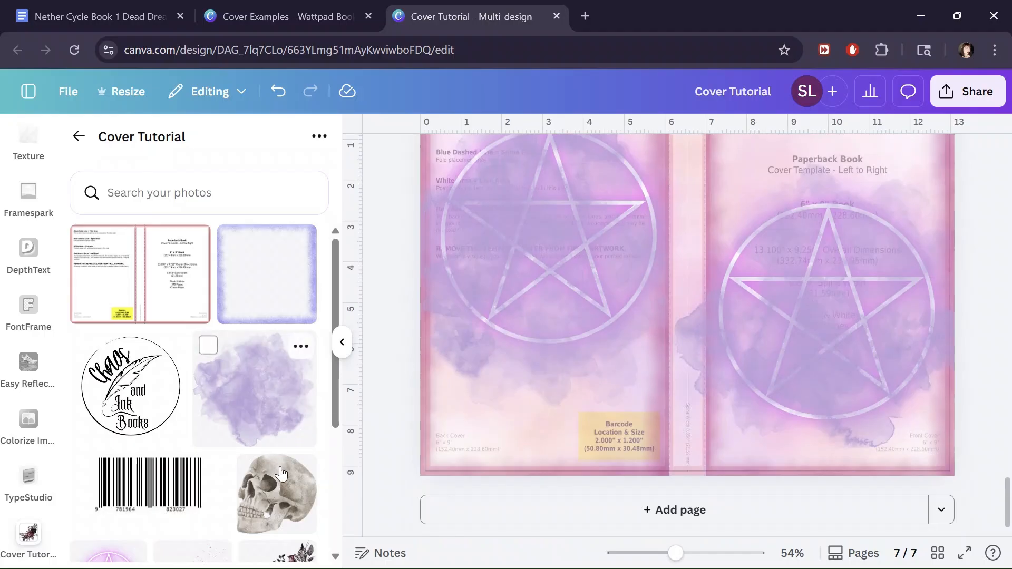
left_click(273, 505)
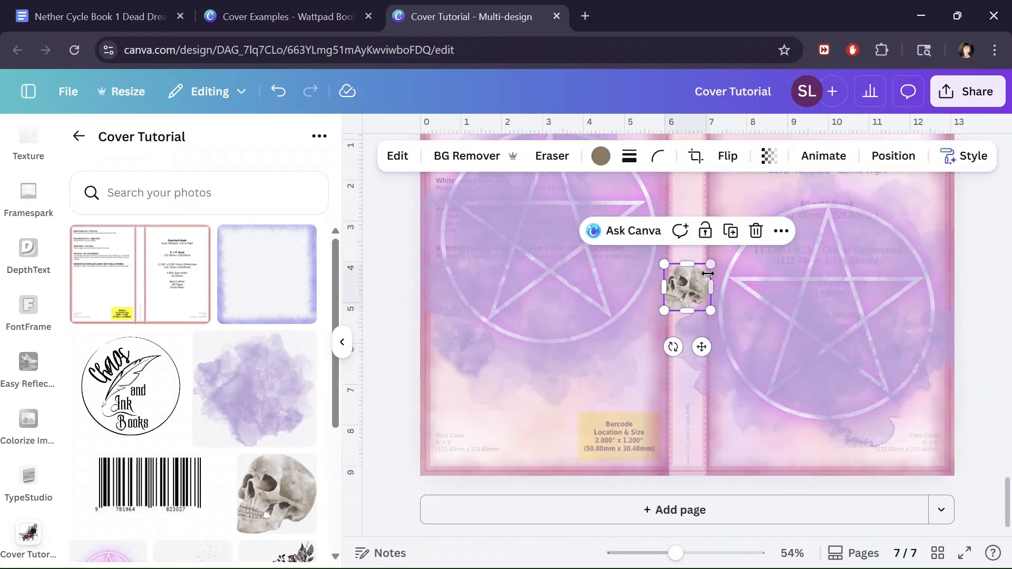
left_click_drag(687, 285, 734, 394)
left_click_drag(838, 292, 882, 248)
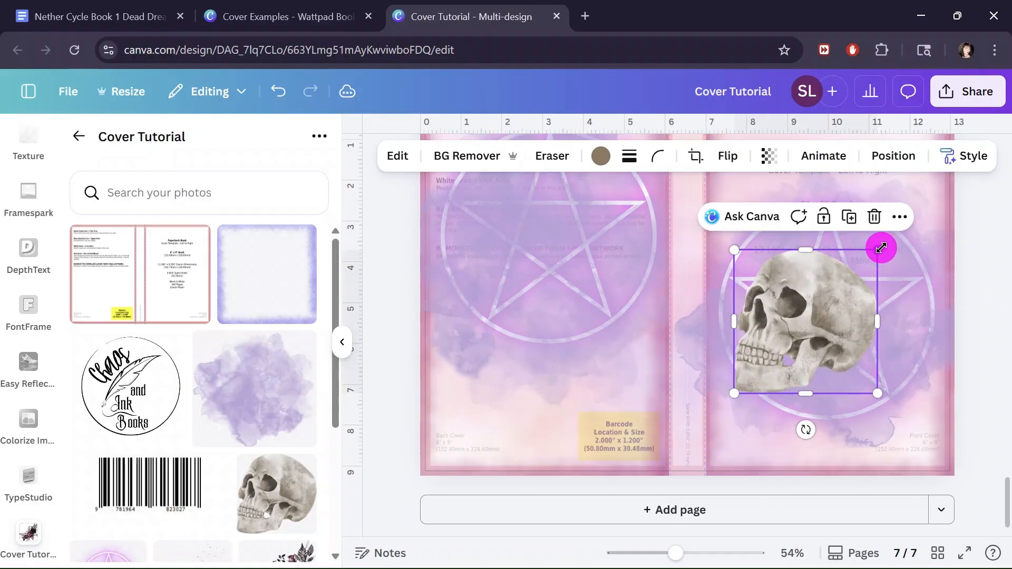
left_click(727, 156)
left_click(715, 199)
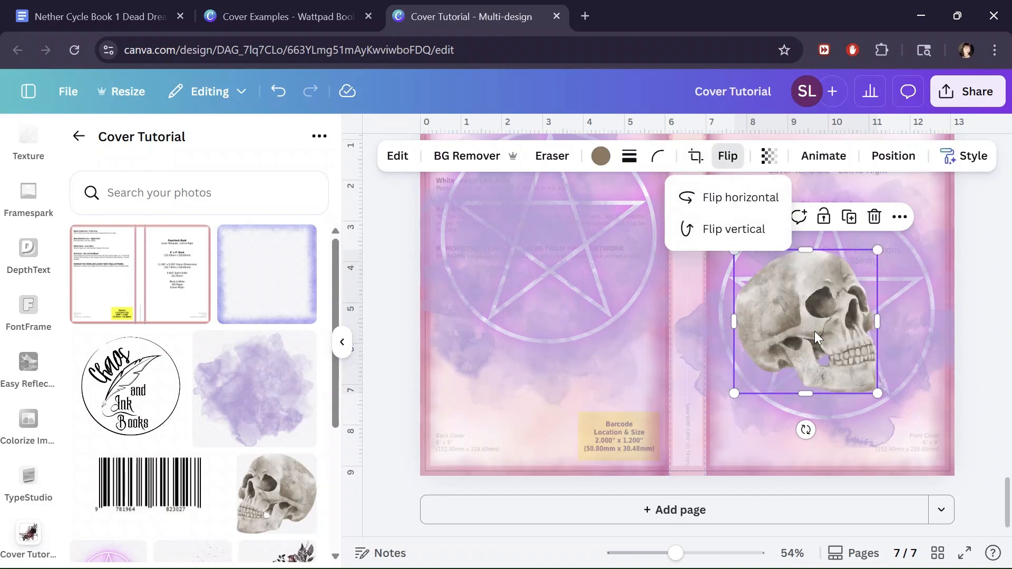
Open the full collection of image filters for the front-cover skull.
left_click(397, 155)
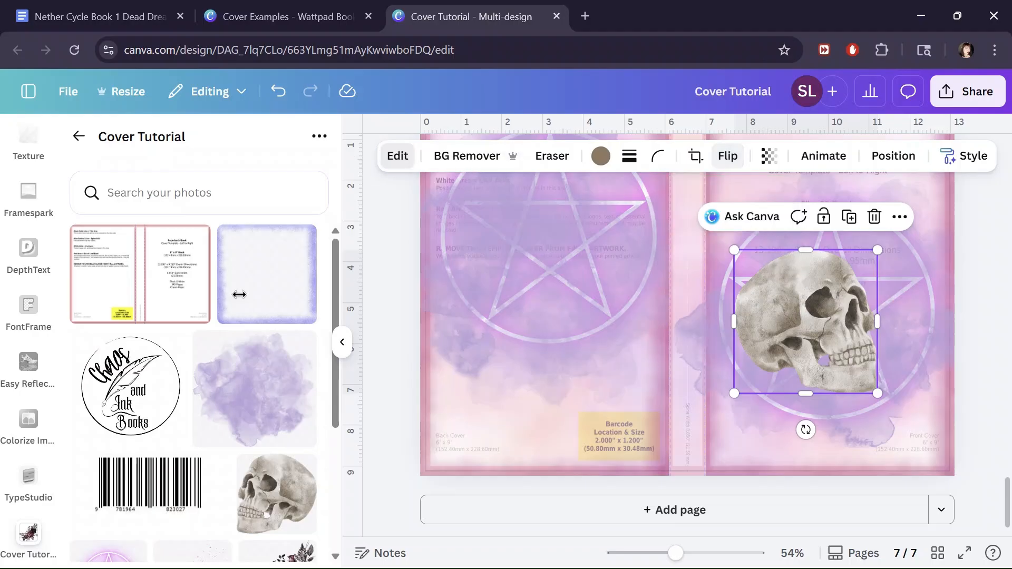
scroll(203, 335, "down", 5)
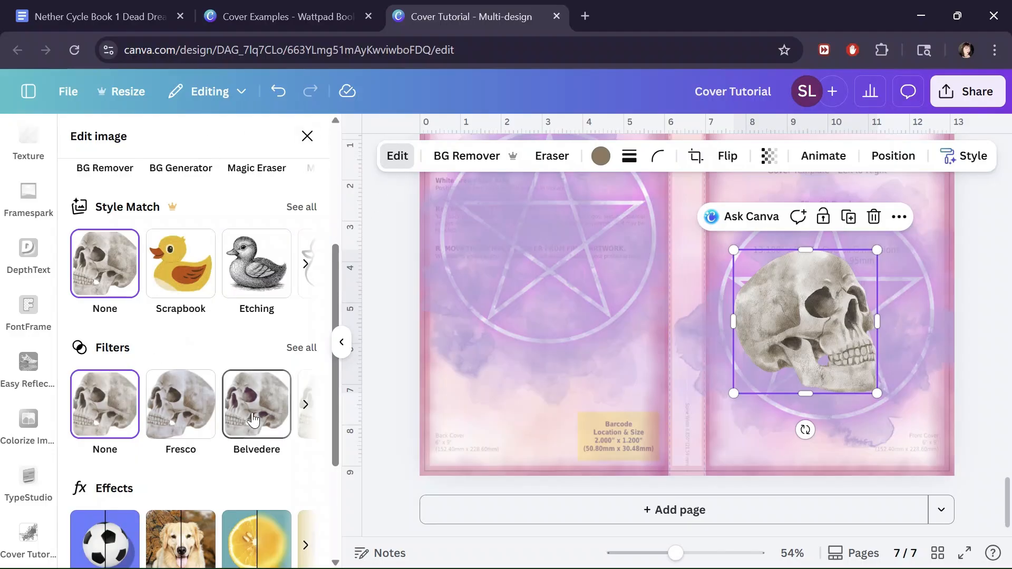
left_click(309, 348)
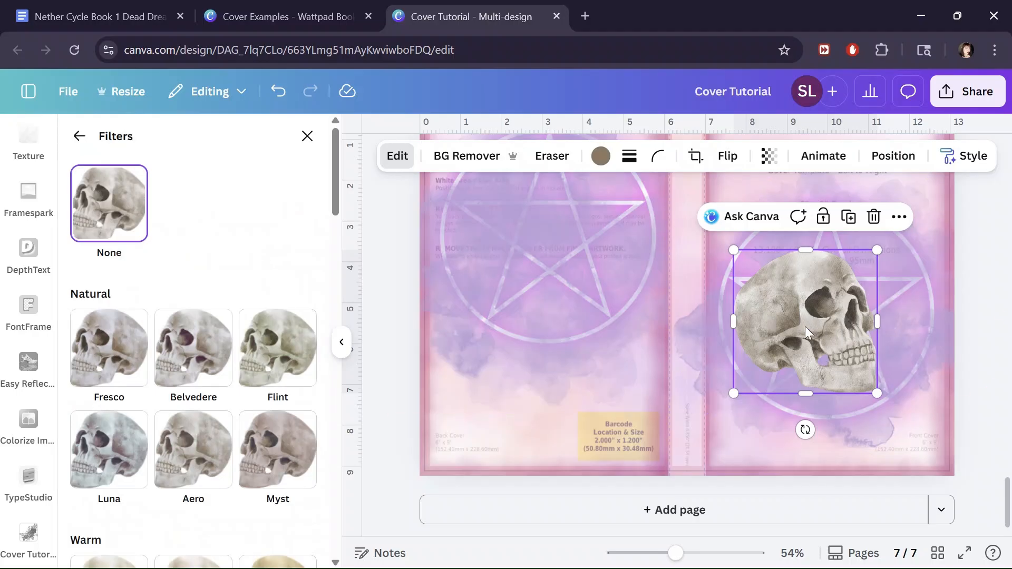
Try the Myst filter on the skull at full intensity.
scroll(211, 327, "down", 2)
left_click(265, 369)
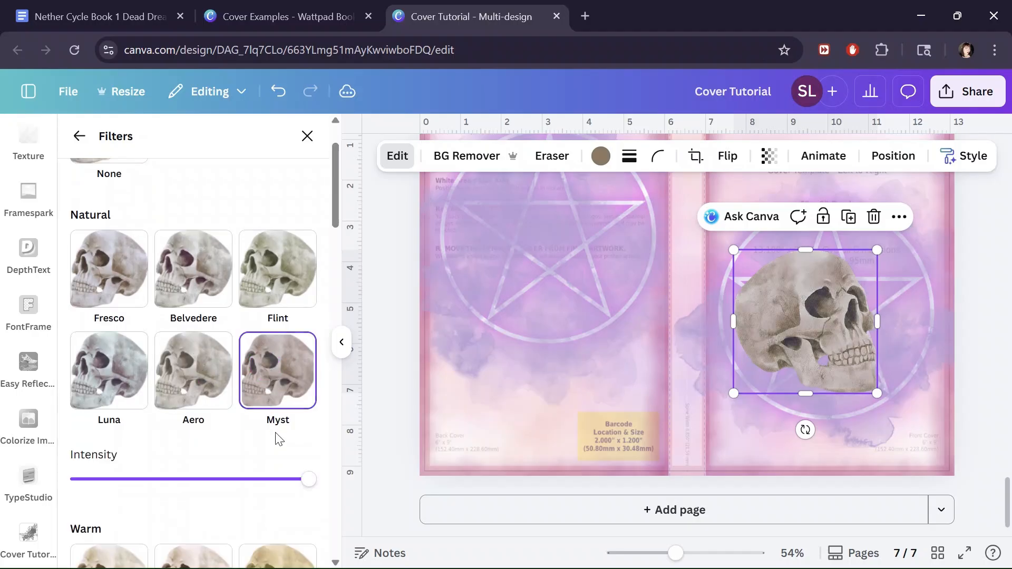
mouse_move(309, 479)
left_mouse_down()
mouse_move(60, 482)
mouse_move(312, 480)
left_mouse_up()
scroll(301, 440, "down", 1)
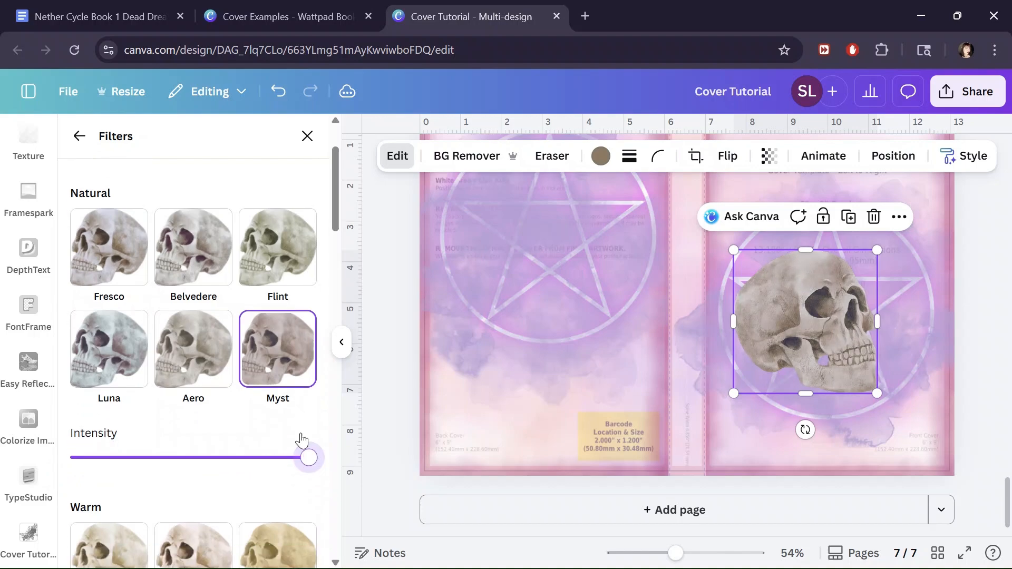
Try the Sangri, Tundra and Polar filters on the front-cover skull.
scroll(301, 440, "down", 6)
left_click(277, 292)
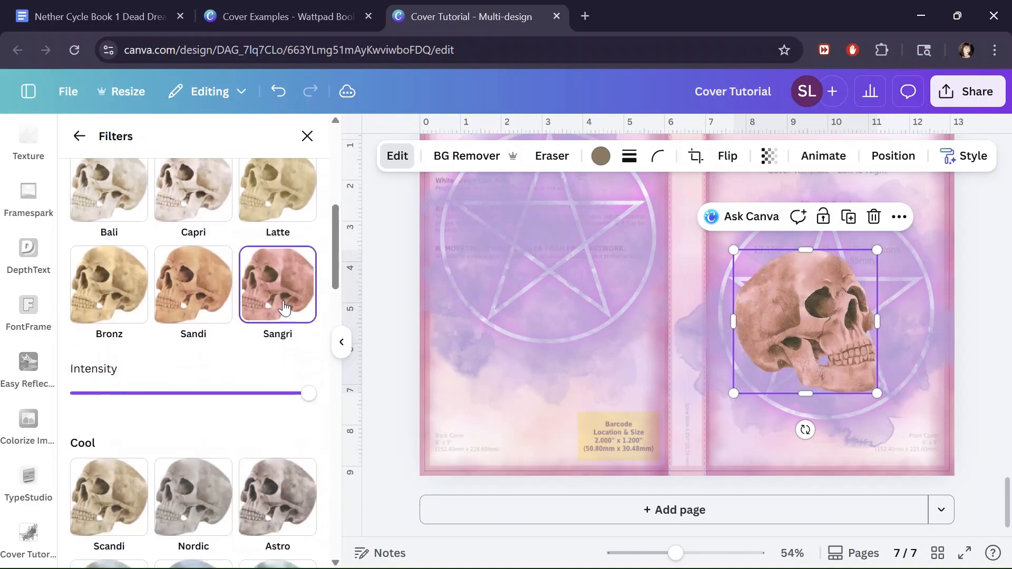
scroll(284, 307, "down", 5)
left_click(287, 340)
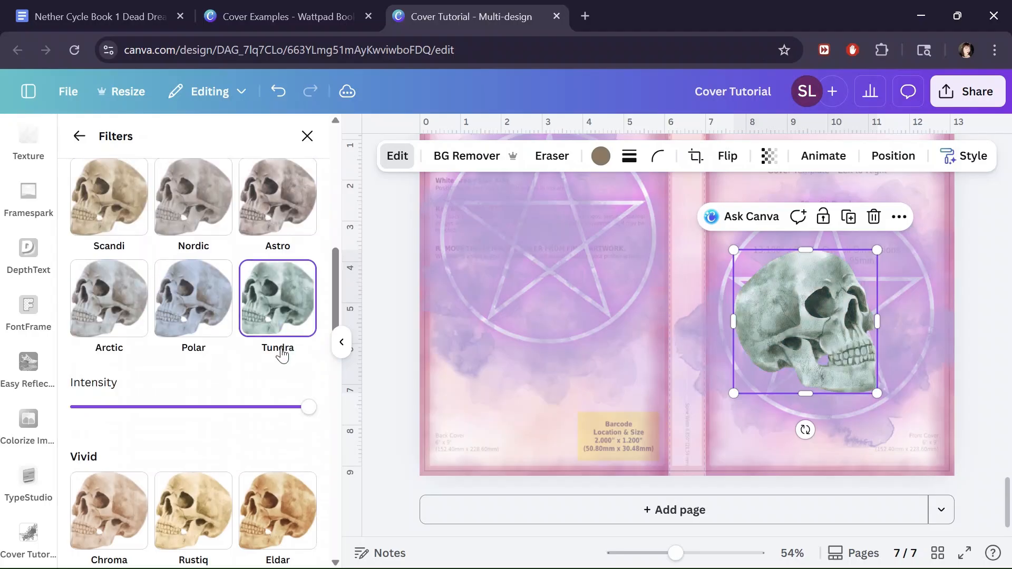
left_click(199, 312)
Try the Oceanic, Amethyst, Heatwave, Outrun and X-Pro - filters on the front-cover skull.
scroll(232, 380, "down", 8)
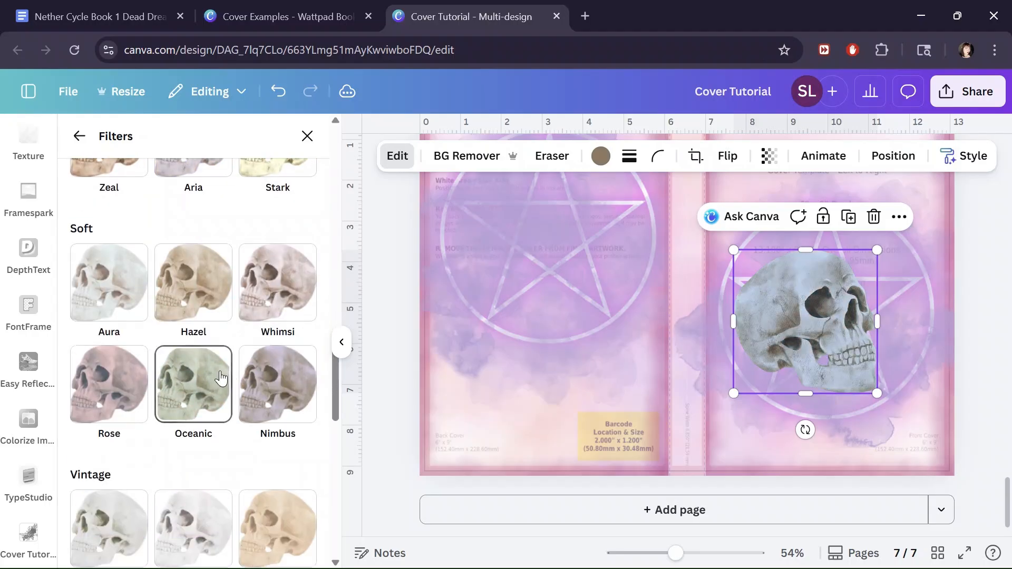
left_click(220, 378)
scroll(274, 422, "down", 10)
left_click(285, 445)
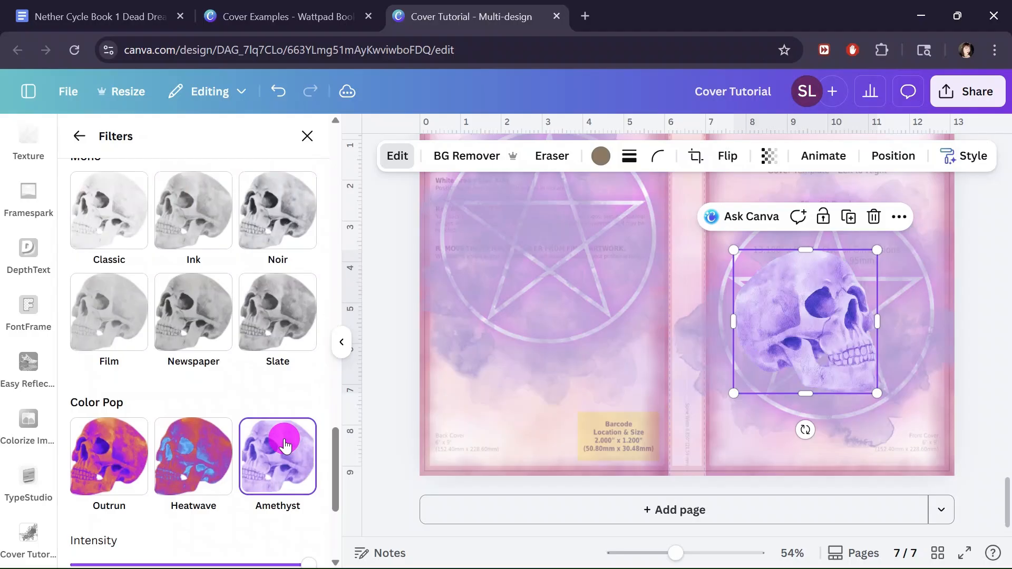
left_click(184, 462)
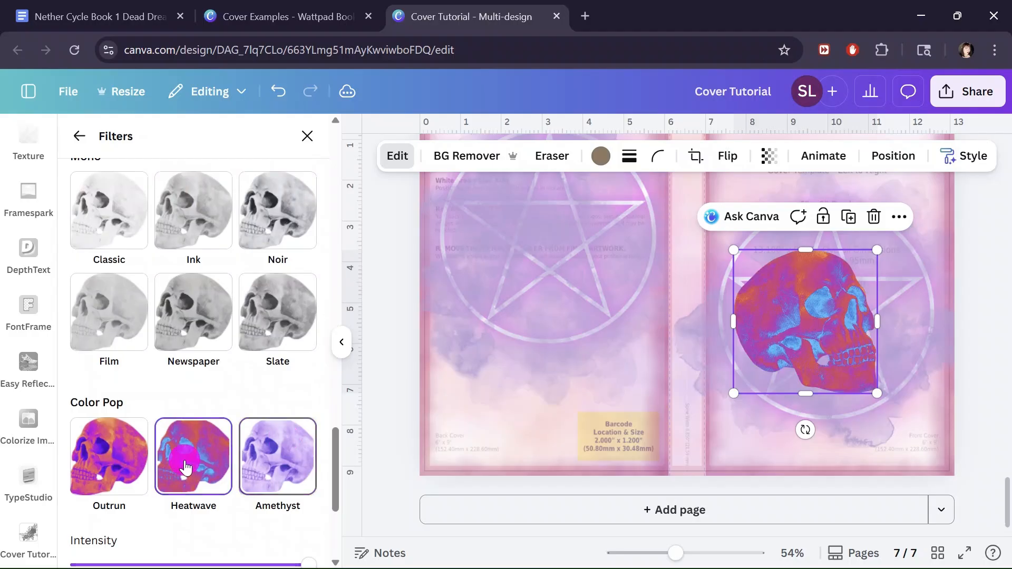
left_click(108, 466)
scroll(108, 474, "down", 4)
left_click(105, 522)
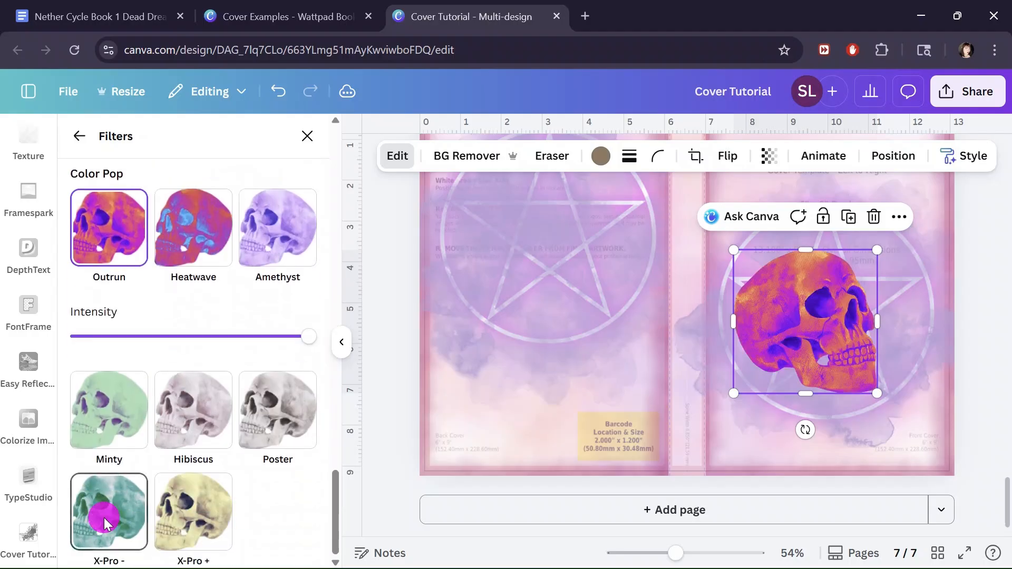
Apply the Myst filter to the front-cover skull again.
scroll(264, 372, "down", 10)
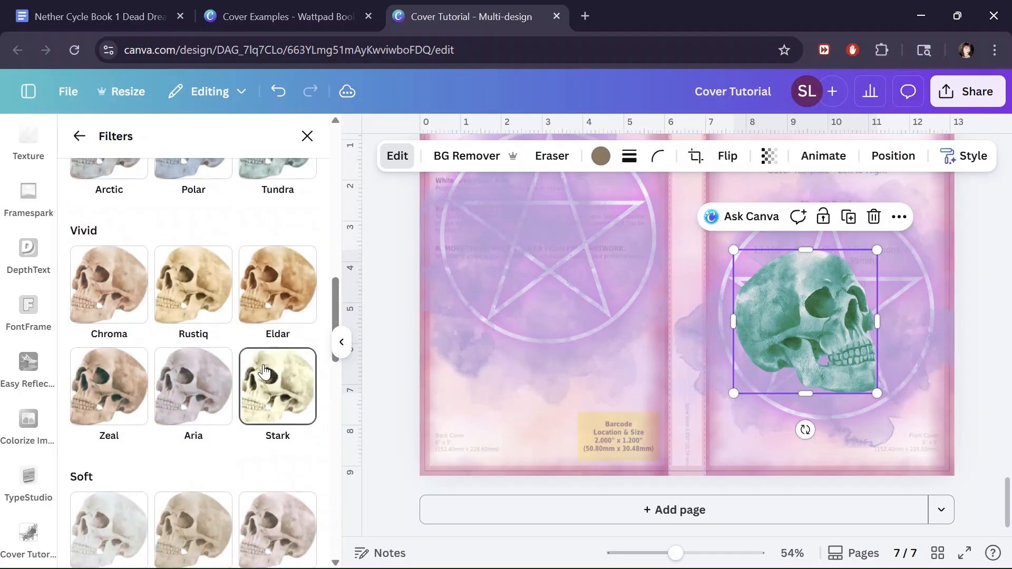
scroll(265, 372, "up", 12)
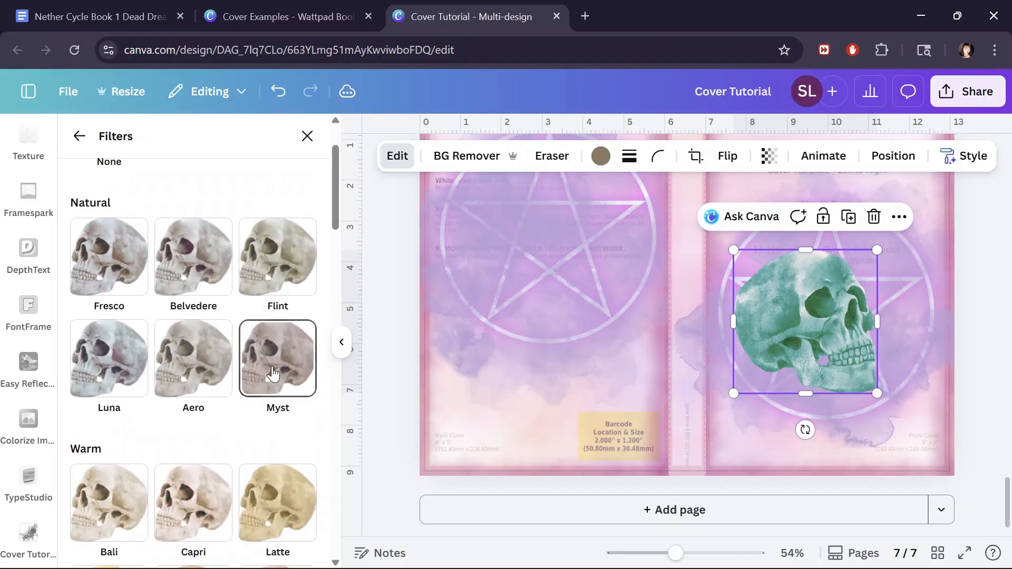
left_click(273, 374)
scroll(216, 411, "up", 3)
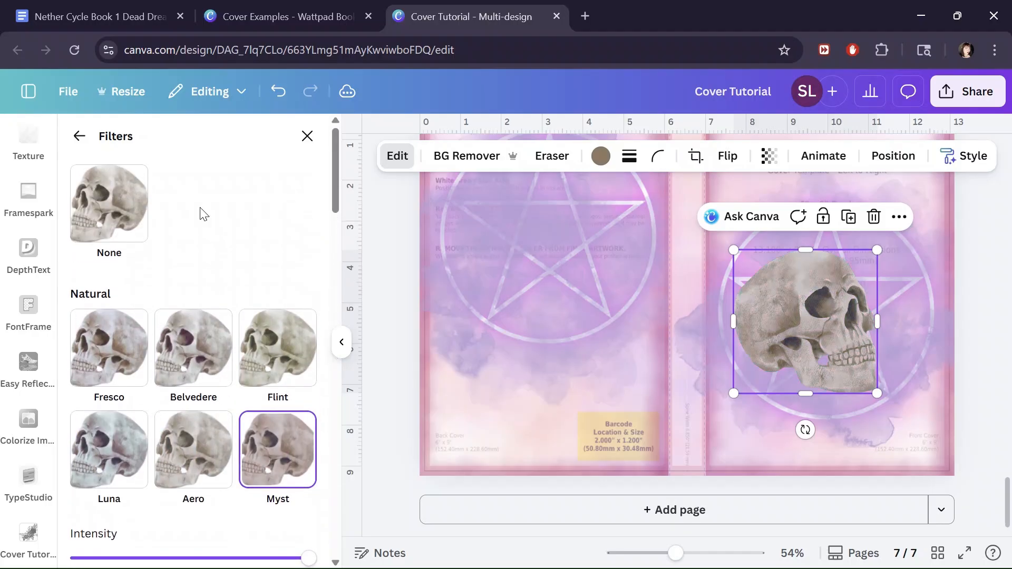
Adjust the skull's white balance to a temperature of 16 and a tint of -2.
left_click(79, 136)
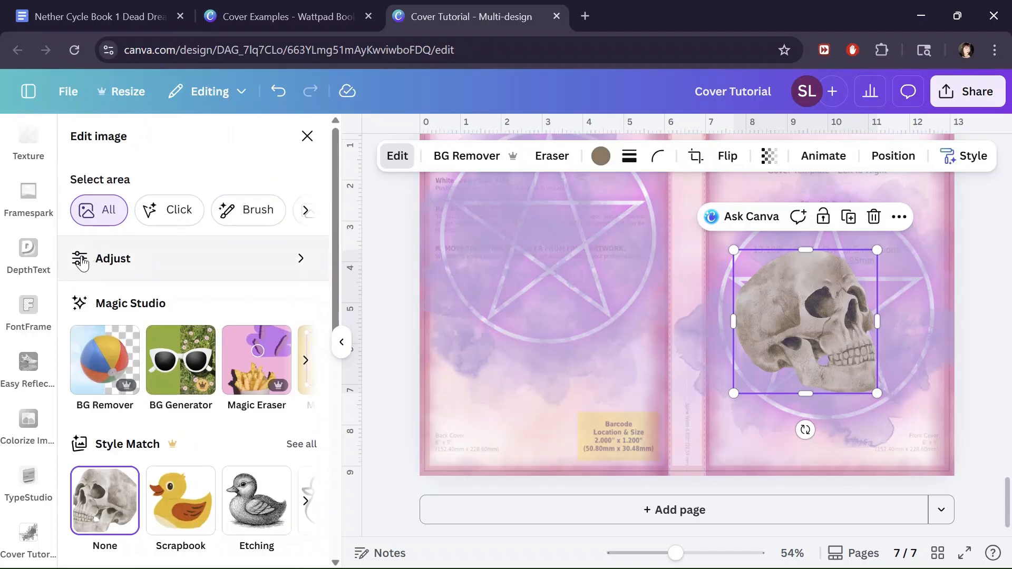
left_click(143, 259)
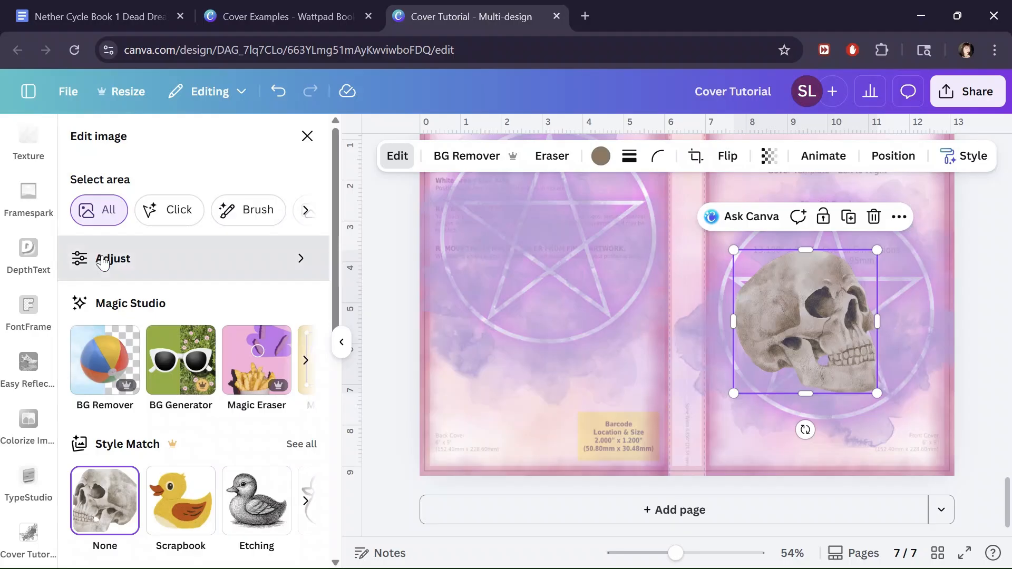
mouse_move(171, 347)
left_mouse_down()
mouse_move(255, 347)
mouse_move(94, 338)
mouse_move(186, 354)
left_mouse_up()
mouse_move(170, 397)
left_mouse_down()
mouse_move(244, 393)
mouse_move(79, 393)
mouse_move(170, 399)
left_mouse_up()
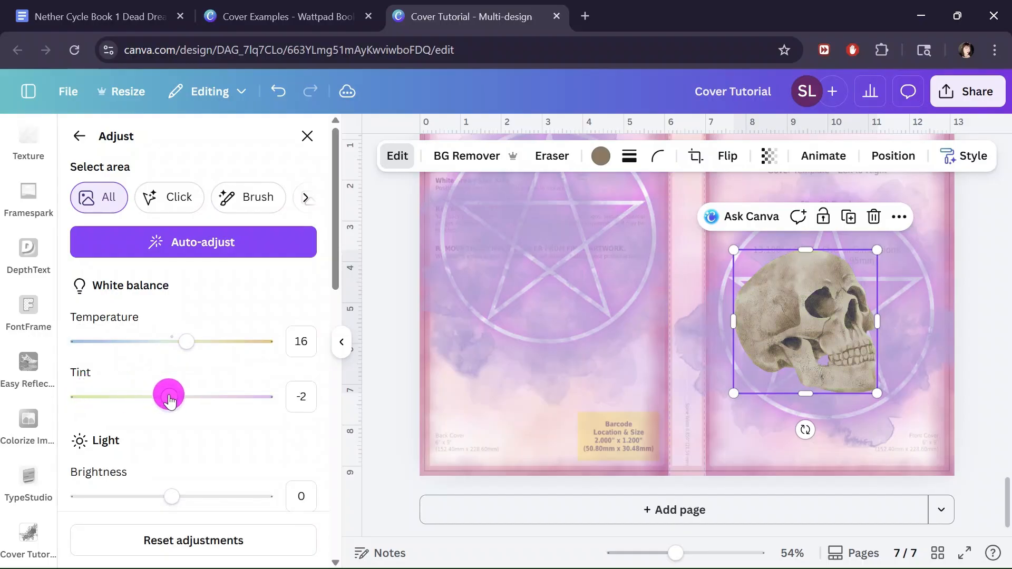
Try different brightness and contrast levels on the skull, returning both to 0.
scroll(169, 401, "down", 3)
mouse_move(170, 339)
left_mouse_down()
mouse_move(233, 340)
mouse_move(47, 341)
mouse_move(172, 350)
left_mouse_up()
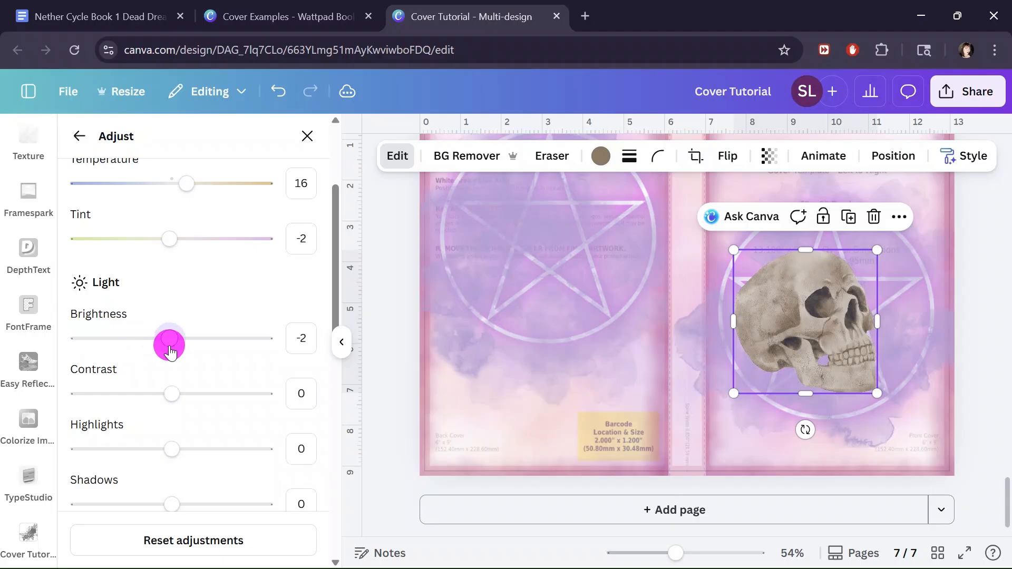
left_click(297, 342)
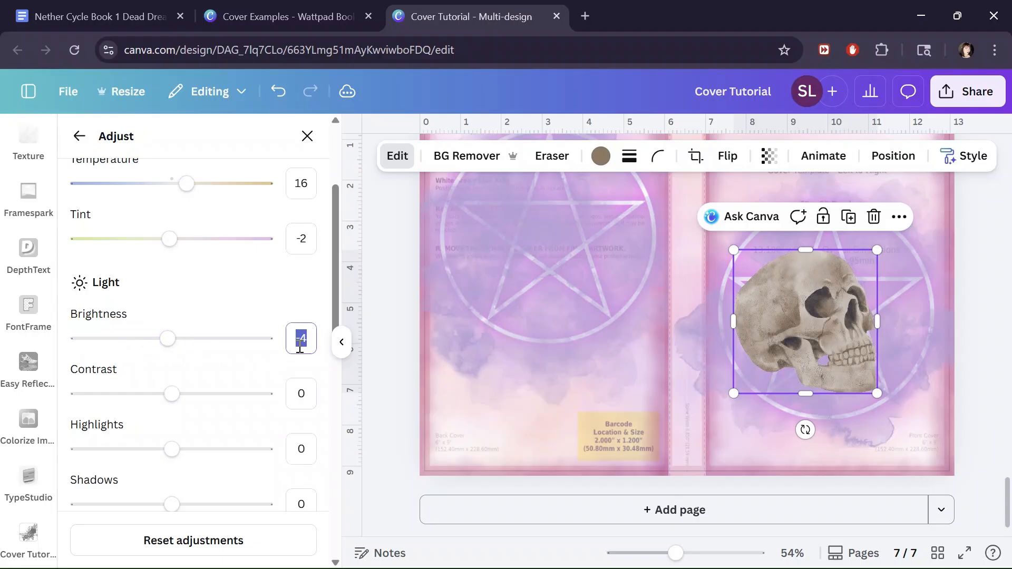
type("0")
mouse_move(172, 405)
left_mouse_down()
mouse_move(267, 397)
mouse_move(66, 399)
mouse_move(302, 405)
mouse_move(86, 391)
mouse_move(181, 391)
mouse_move(169, 396)
left_mouse_up()
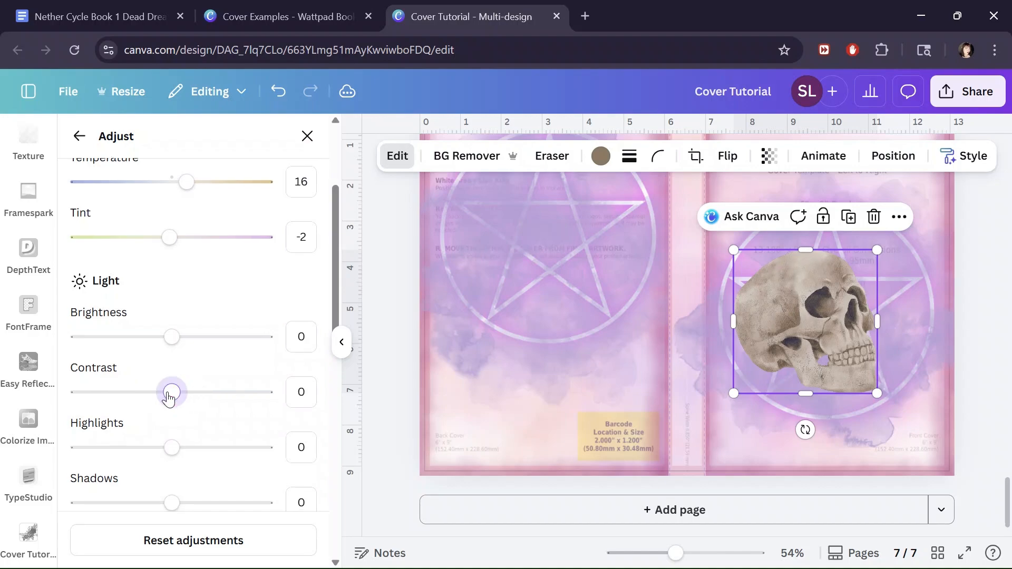
Try different levels for the skull's blacks and whites, returning both to 0.
scroll(169, 397, "down", 3)
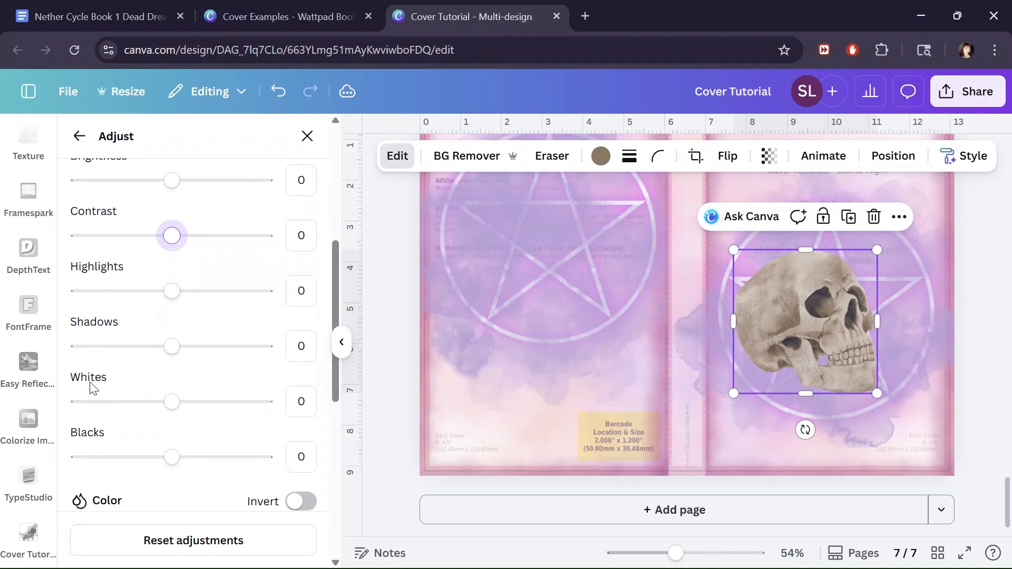
mouse_move(167, 466)
left_mouse_down()
mouse_move(290, 450)
mouse_move(29, 446)
mouse_move(170, 449)
left_mouse_up()
mouse_move(171, 402)
left_mouse_down()
mouse_move(262, 402)
mouse_move(109, 397)
mouse_move(59, 384)
mouse_move(172, 400)
left_mouse_up()
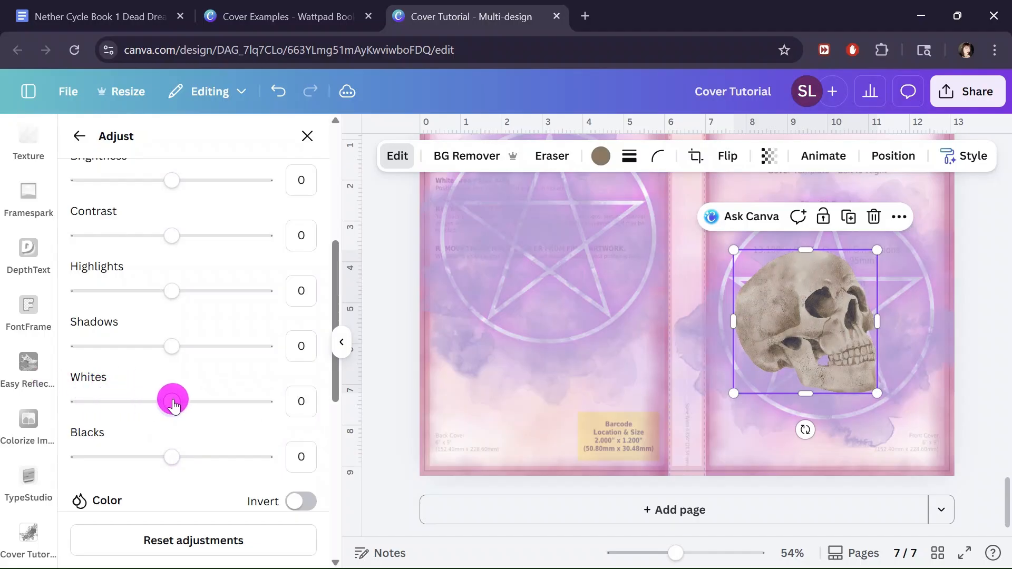
Try inverting the skull's colors, turn the inversion off, and test its vibrance, returning it to 0.
scroll(174, 400, "down", 3)
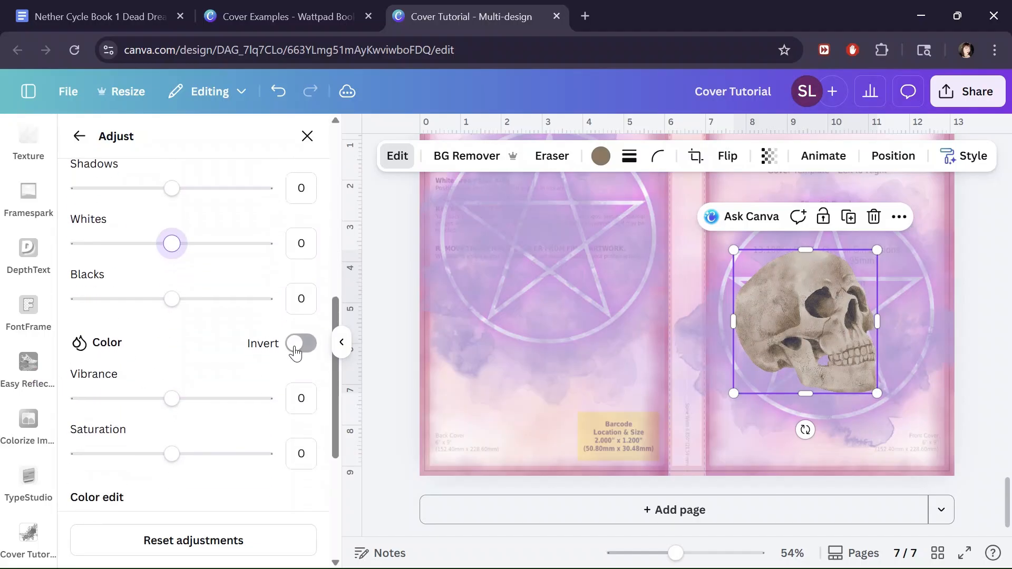
left_click(296, 347)
left_click(296, 347)
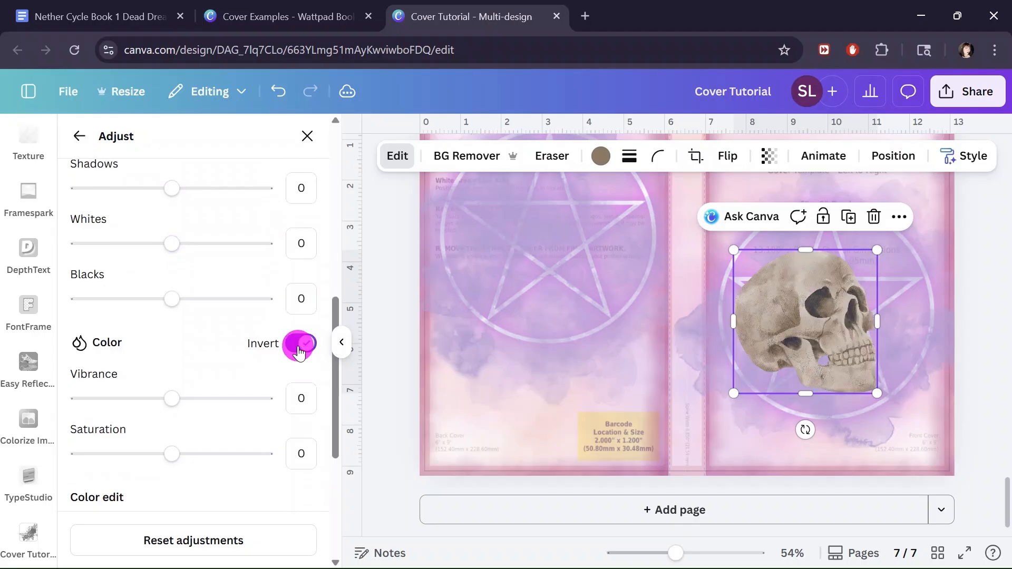
mouse_move(171, 400)
left_mouse_down()
mouse_move(260, 403)
mouse_move(174, 408)
mouse_move(168, 399)
left_mouse_up()
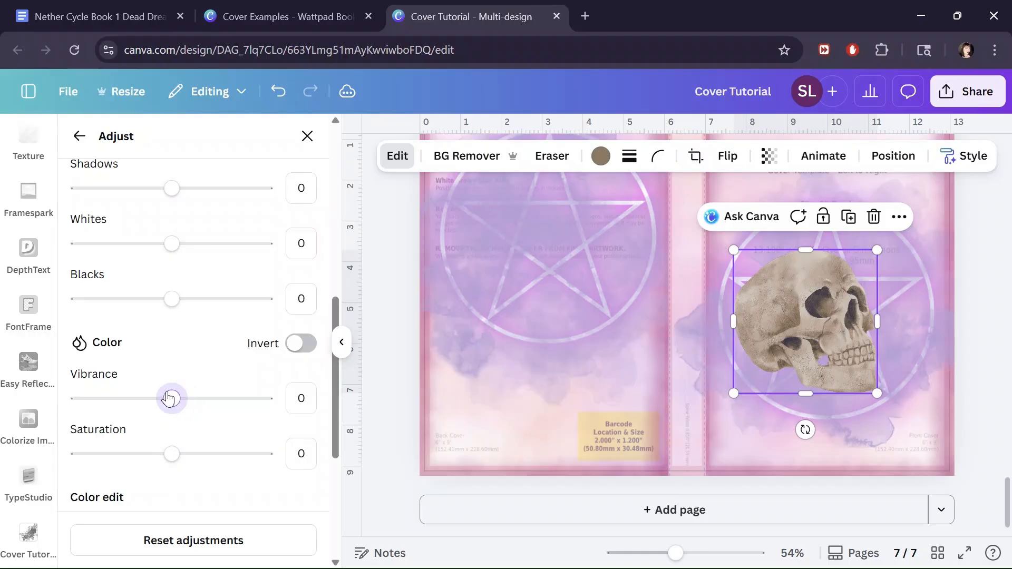
Try shifting the hue of the skull's #92795f tone, return it to 0, and look over the texture adjustments.
scroll(166, 396, "down", 3)
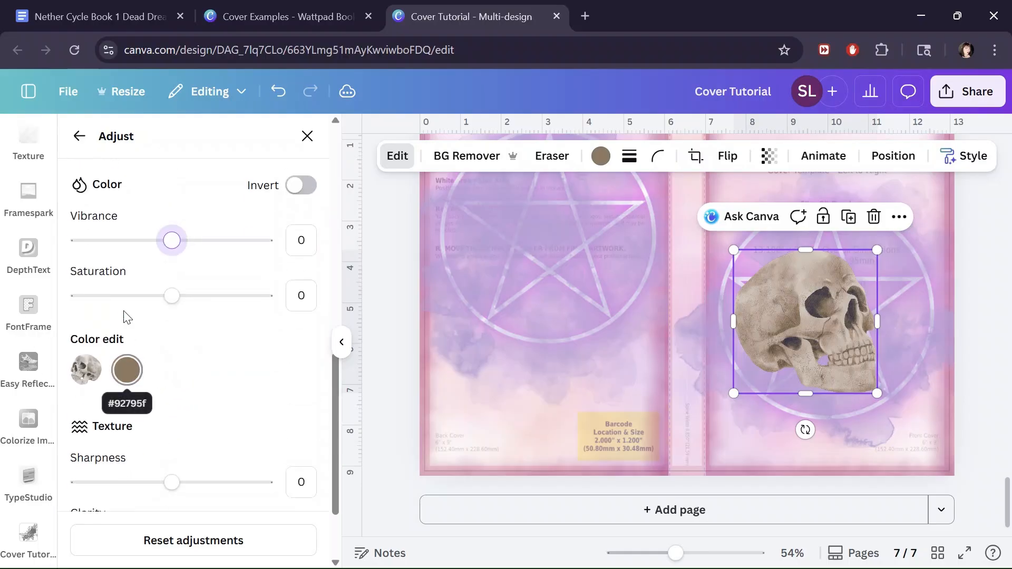
left_click(120, 376)
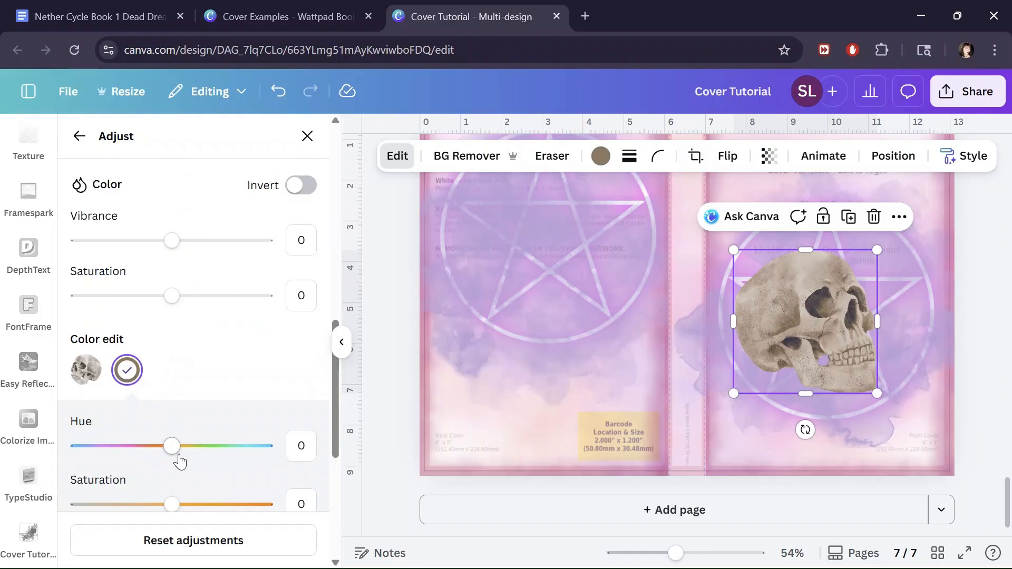
scroll(210, 403, "down", 5)
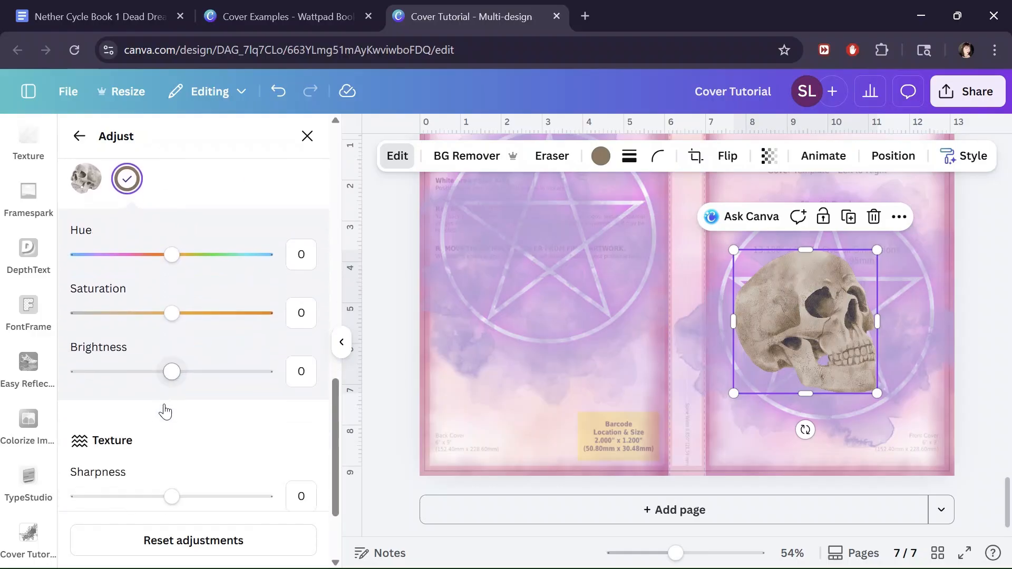
scroll(173, 337, "up", 3)
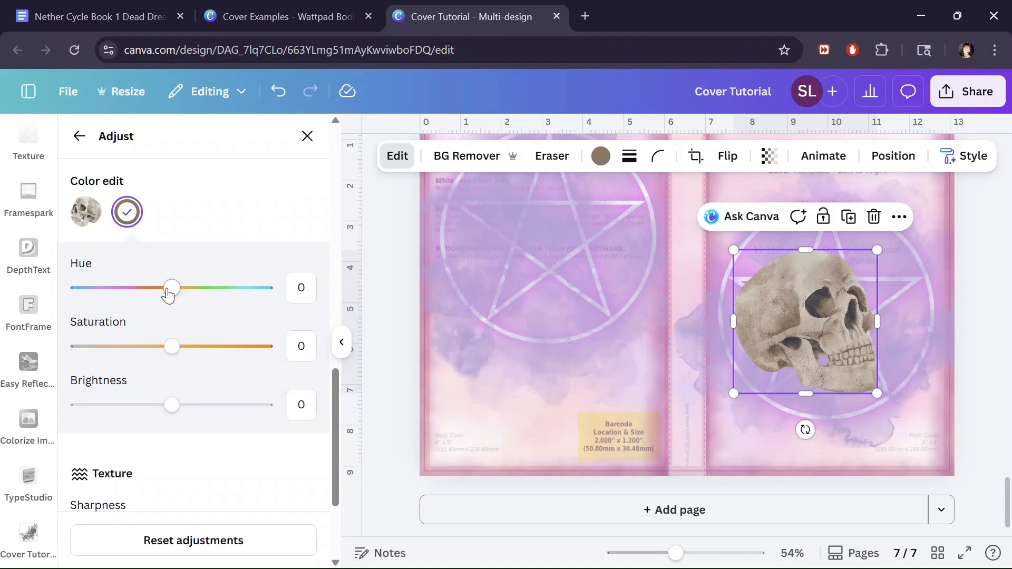
mouse_move(179, 292)
left_mouse_down()
mouse_move(276, 289)
mouse_move(154, 289)
mouse_move(81, 302)
mouse_move(177, 306)
left_mouse_up()
scroll(211, 334, "down", 3)
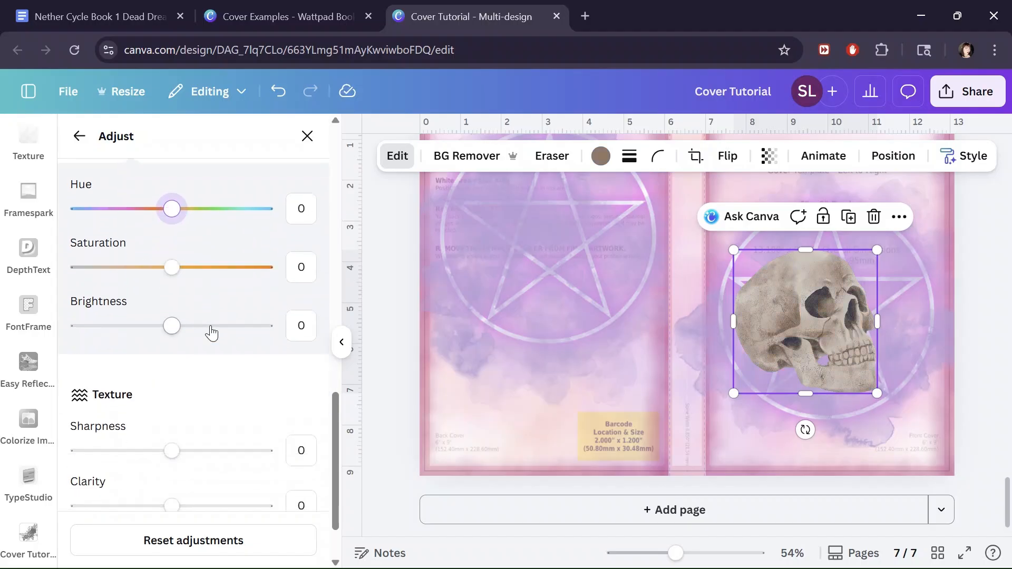
scroll(209, 376, "down", 3)
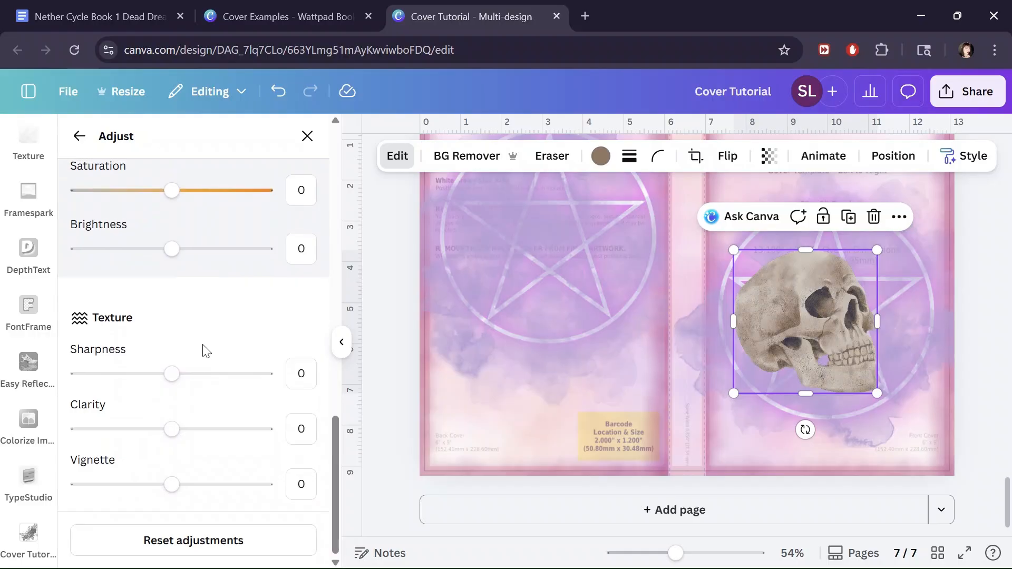
scroll(204, 350, "up", 20)
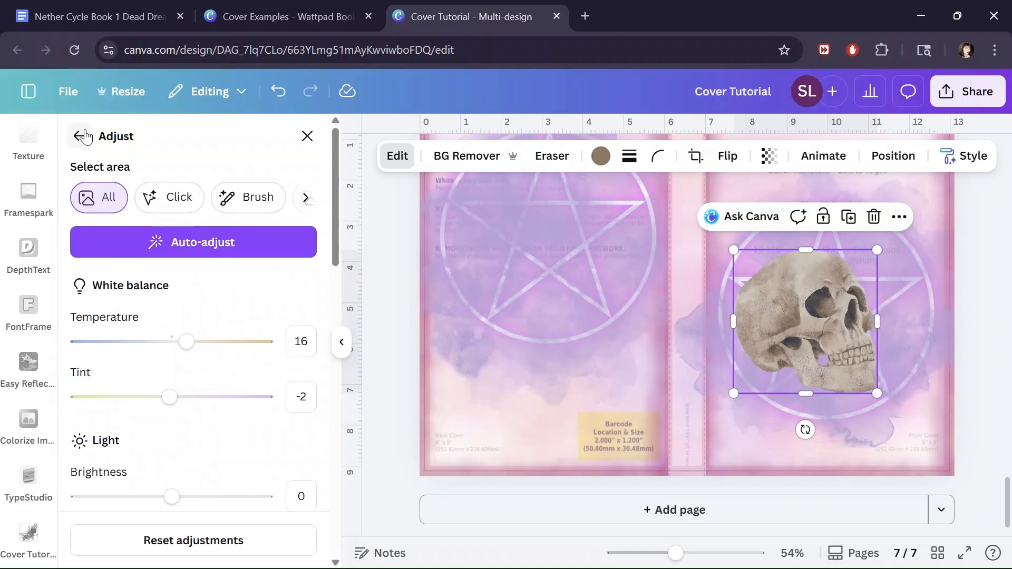
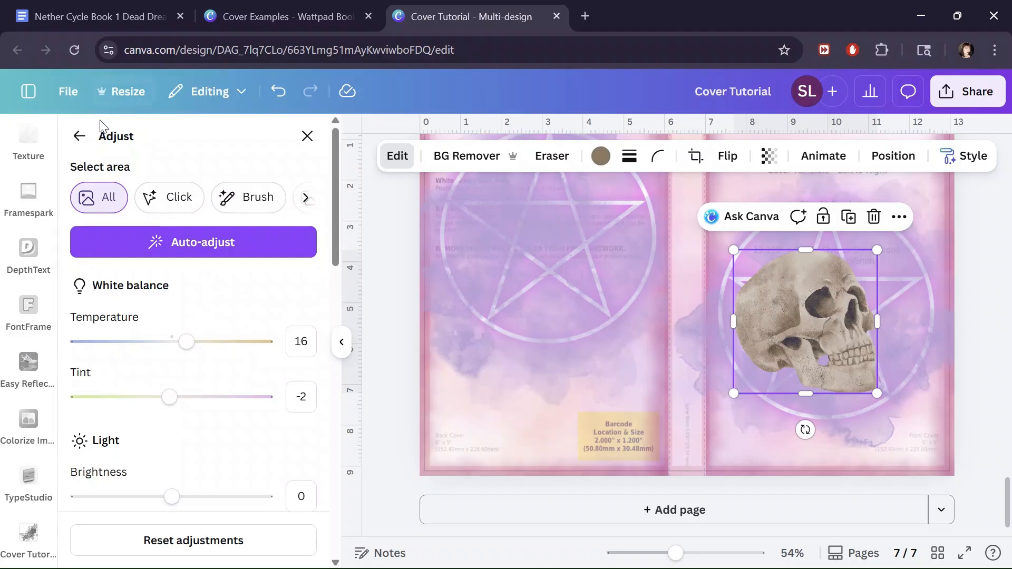
left_click(73, 142)
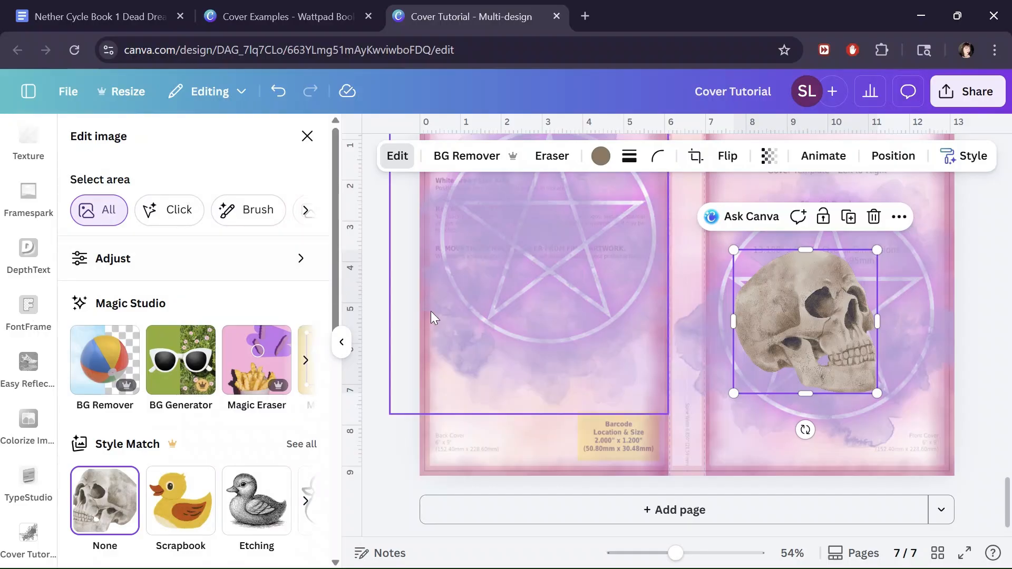
Center the skull horizontally over the front-cover pentagram on page 7 and finish editing the image.
scroll(381, 317, "up", 1)
scroll(381, 318, "up", 1)
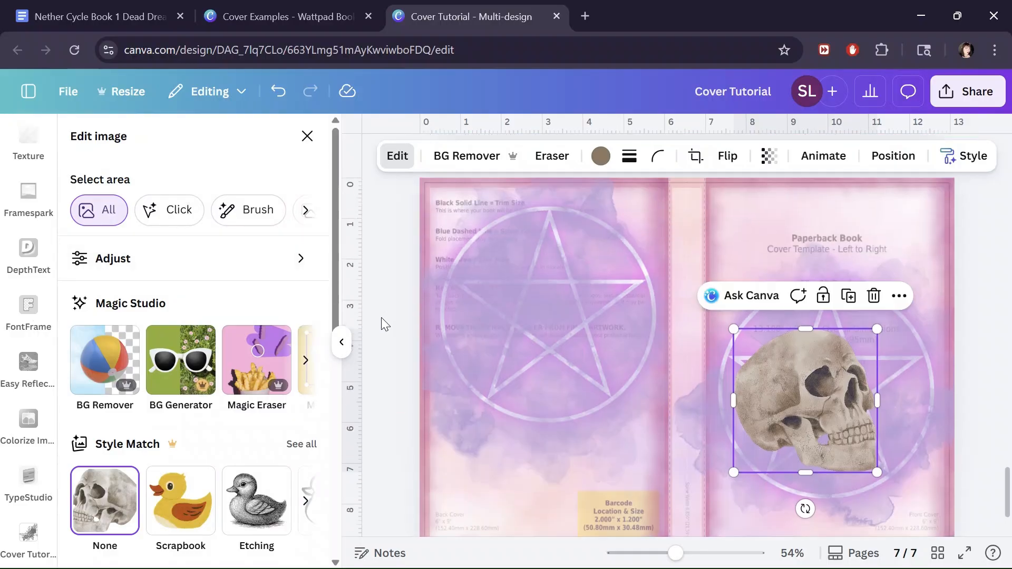
left_click_drag(814, 384, 835, 393)
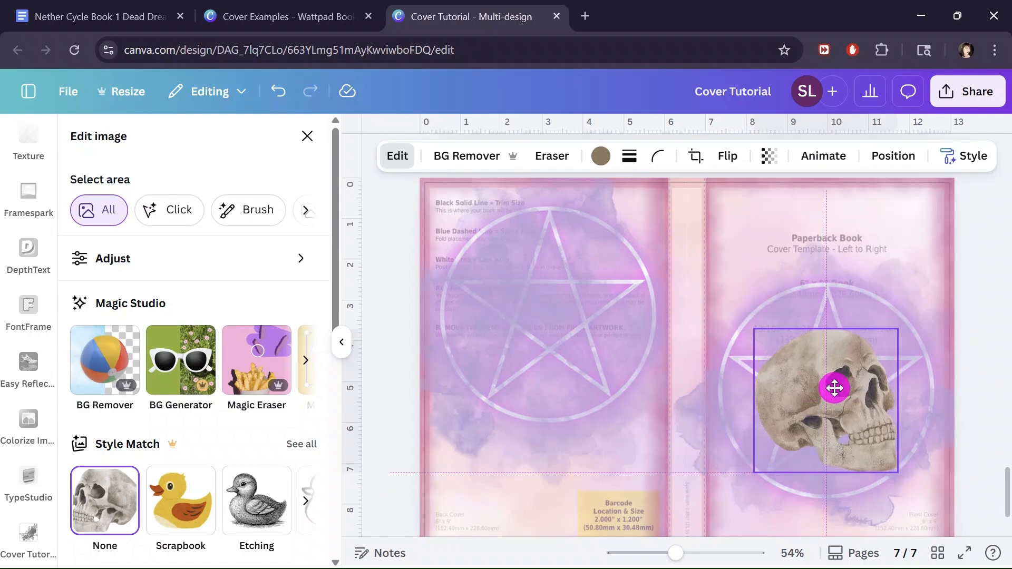
left_click(307, 136)
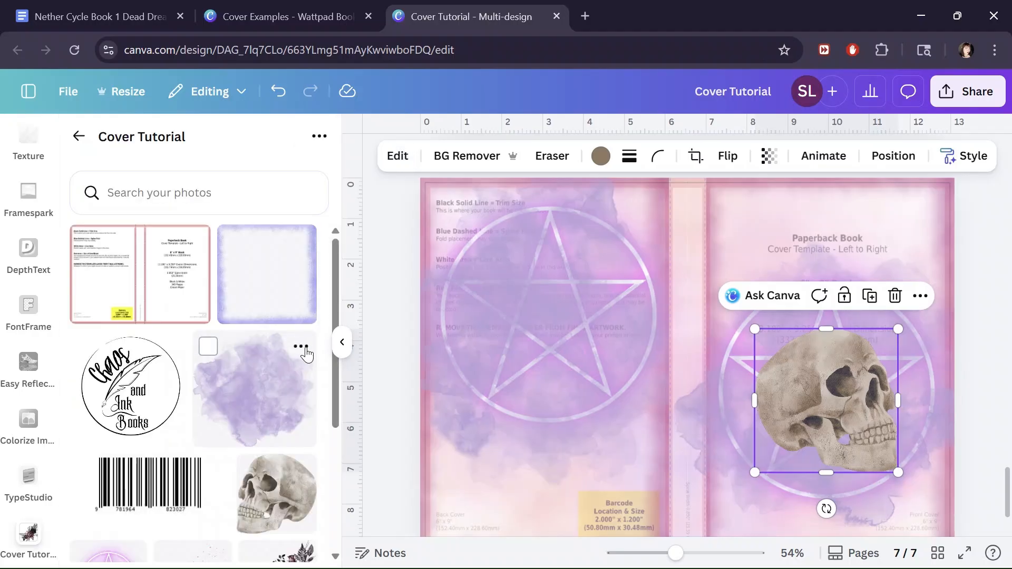
Add the dark rose bouquet to page 7, rotate it about a quarter turn clockwise and place it over the back of the skull.
scroll(231, 301, "down", 3)
scroll(231, 302, "down", 1)
left_click(278, 363)
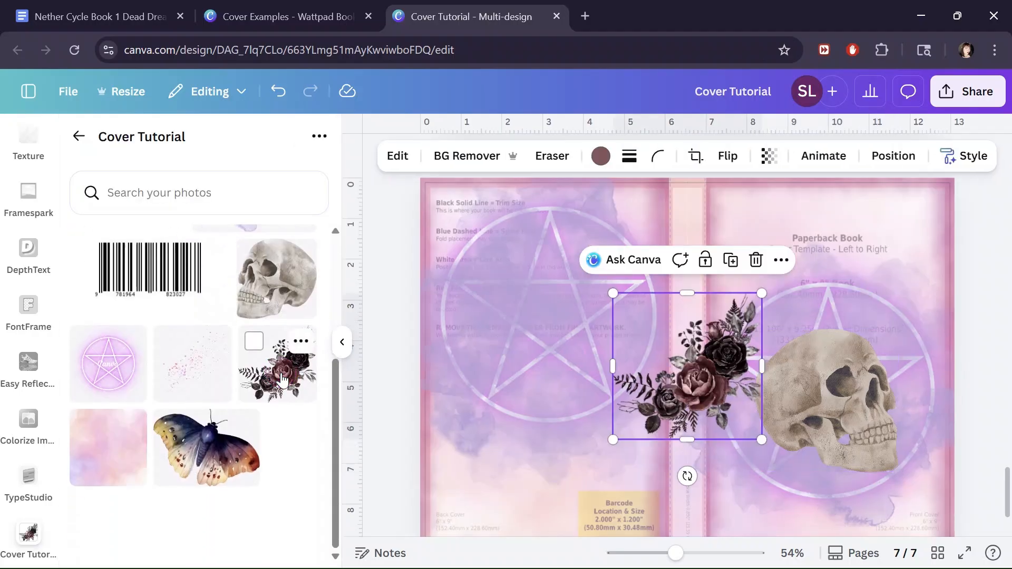
left_click_drag(697, 355, 782, 378)
left_click_drag(768, 498, 640, 377)
left_click_drag(744, 391, 789, 428)
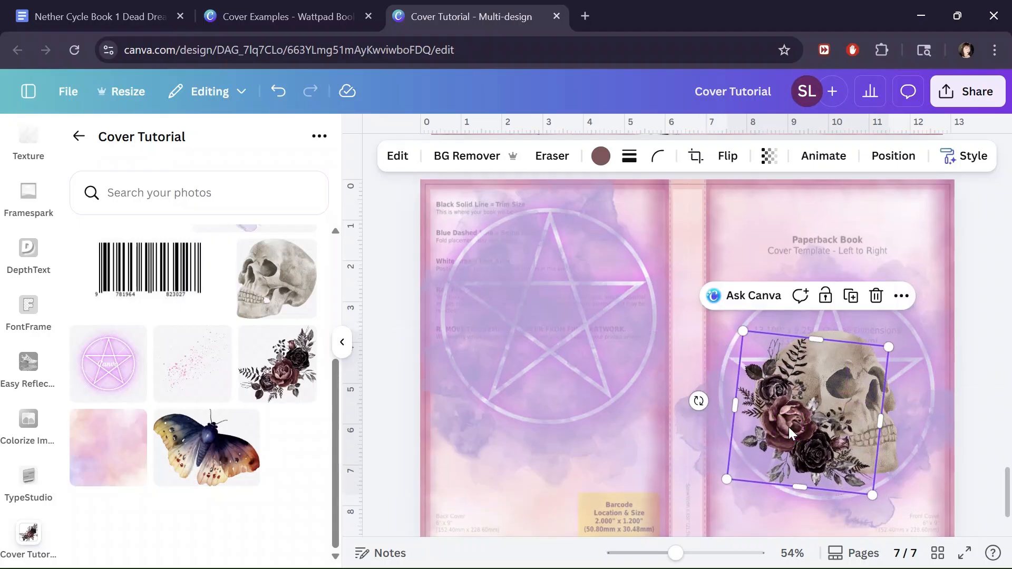
scroll(789, 427, "up", 5)
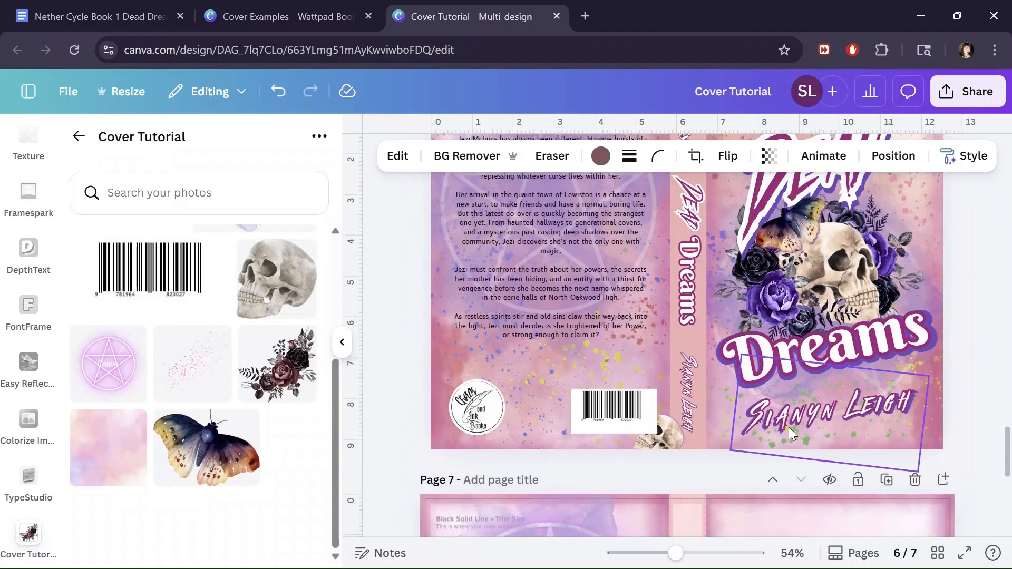
Flip the rose bouquet vertically, rotate it counterclockwise and place it over the back of the skull on page 7.
scroll(789, 428, "down", 5)
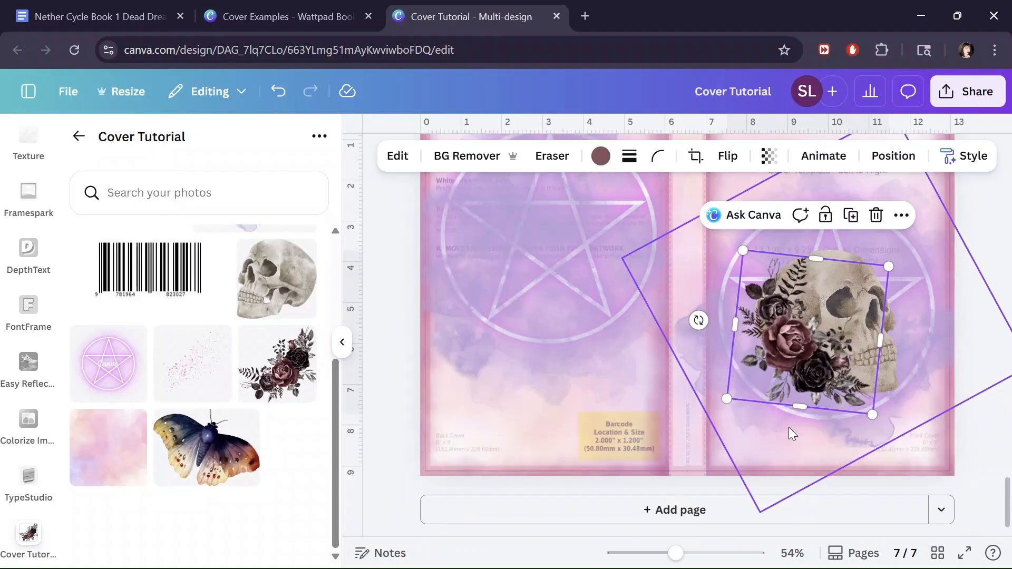
left_click(729, 156)
left_click(729, 196)
left_click(727, 228)
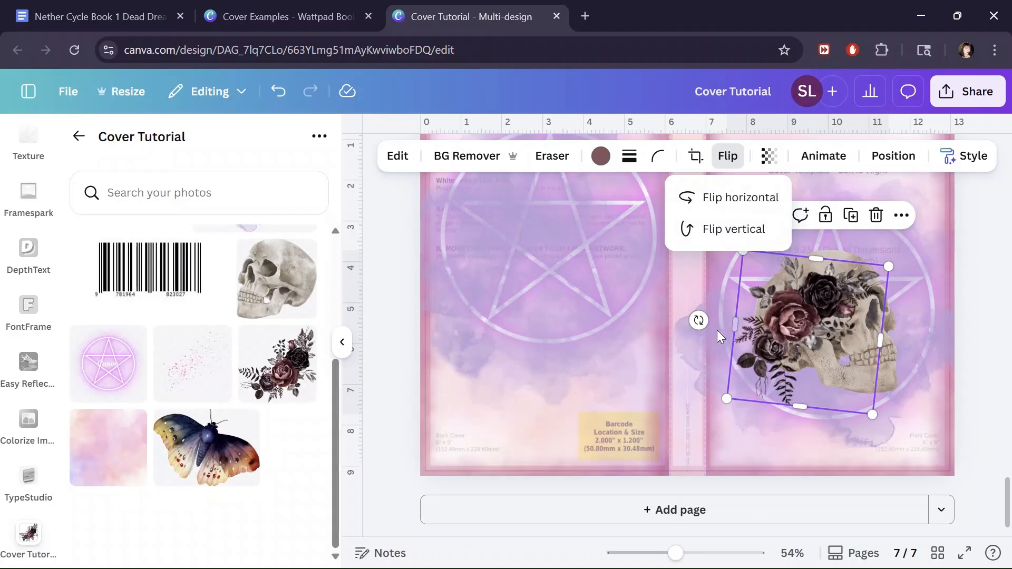
left_click(696, 321)
left_click_drag(696, 321, 778, 389)
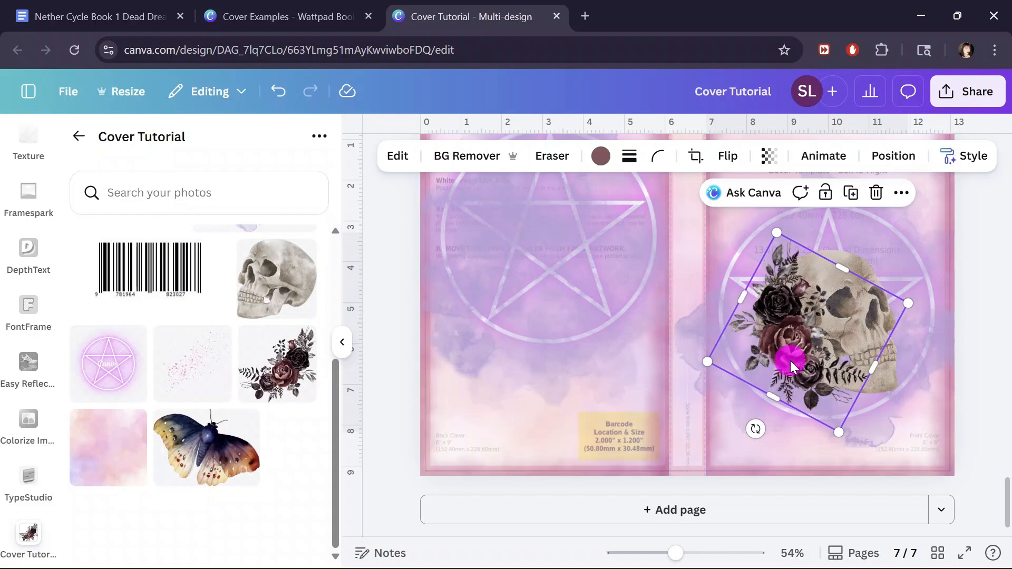
left_click_drag(790, 361, 799, 367)
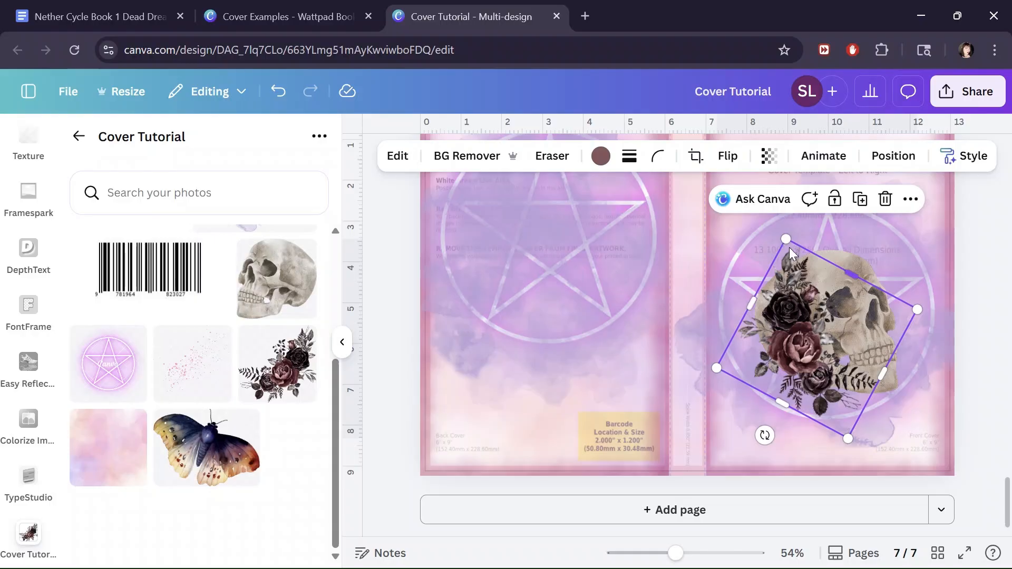
Enlarge the rose bouquet and nudge it downward along the back of the skull.
left_click_drag(786, 240, 759, 190)
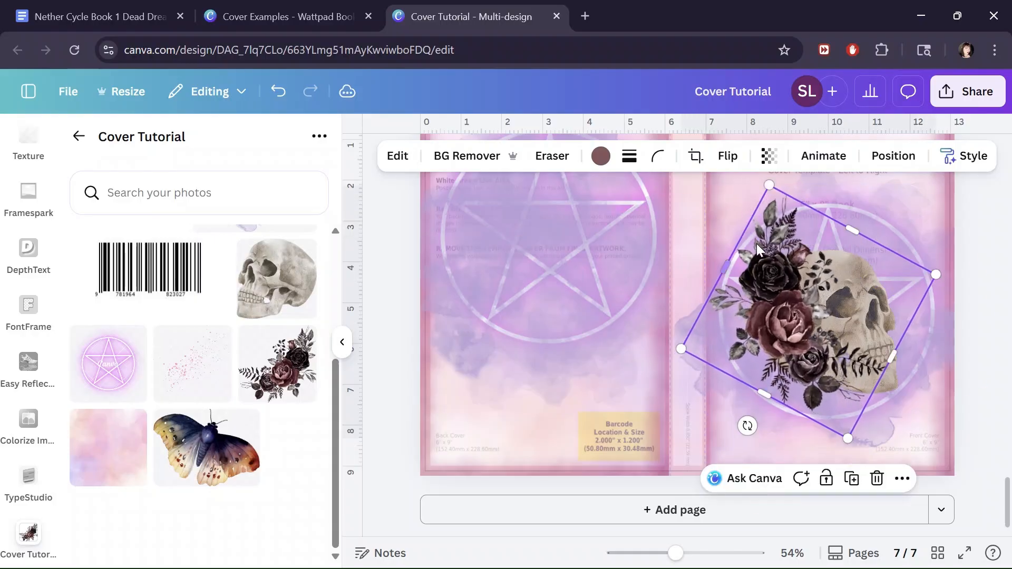
left_click_drag(765, 316, 777, 351)
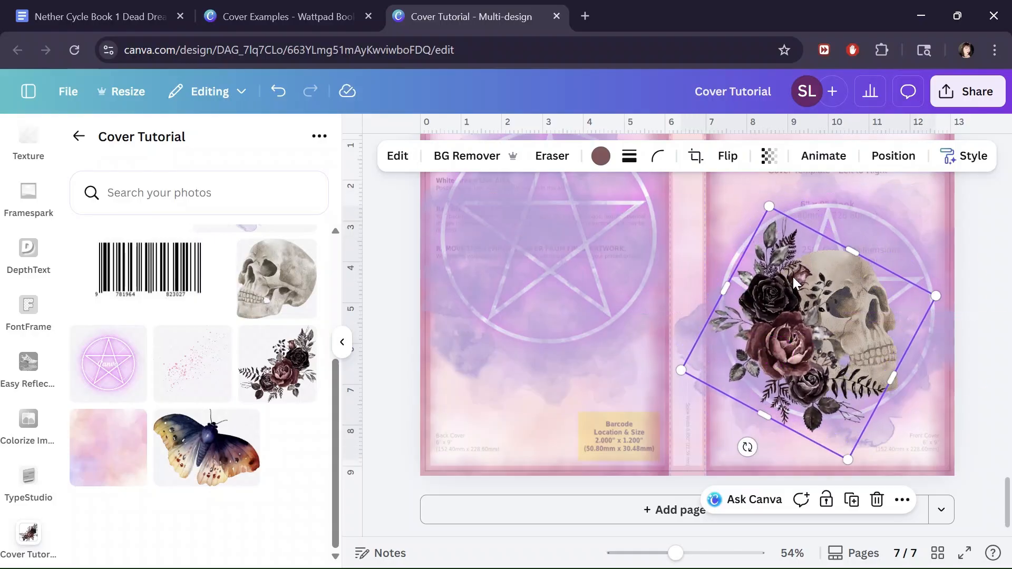
left_click_drag(769, 206, 776, 227)
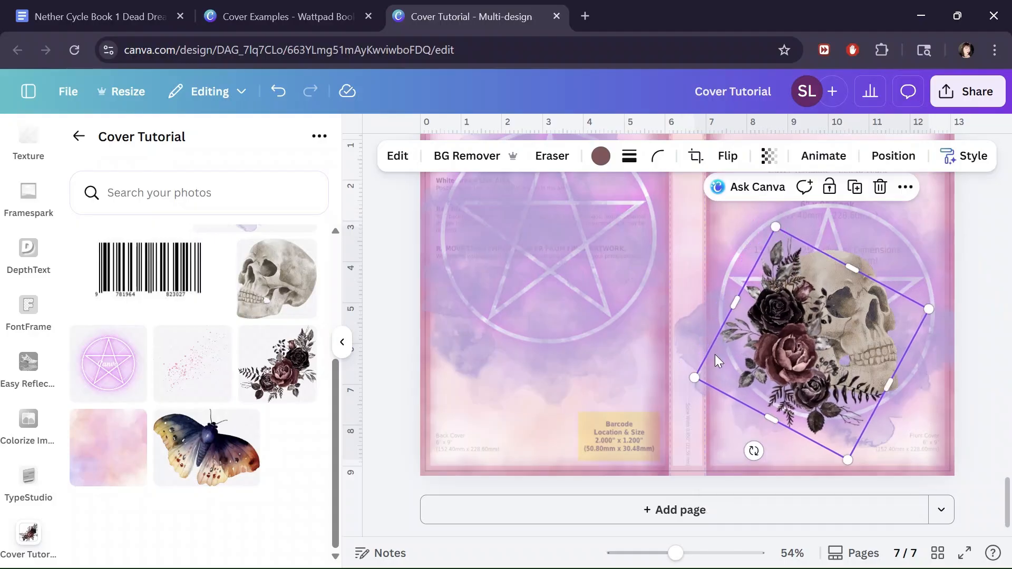
Compare with page 6, slightly shrink and straighten the rose bouquet, and shift it inward over the skull.
scroll(712, 356, "up", 8)
scroll(710, 356, "down", 4)
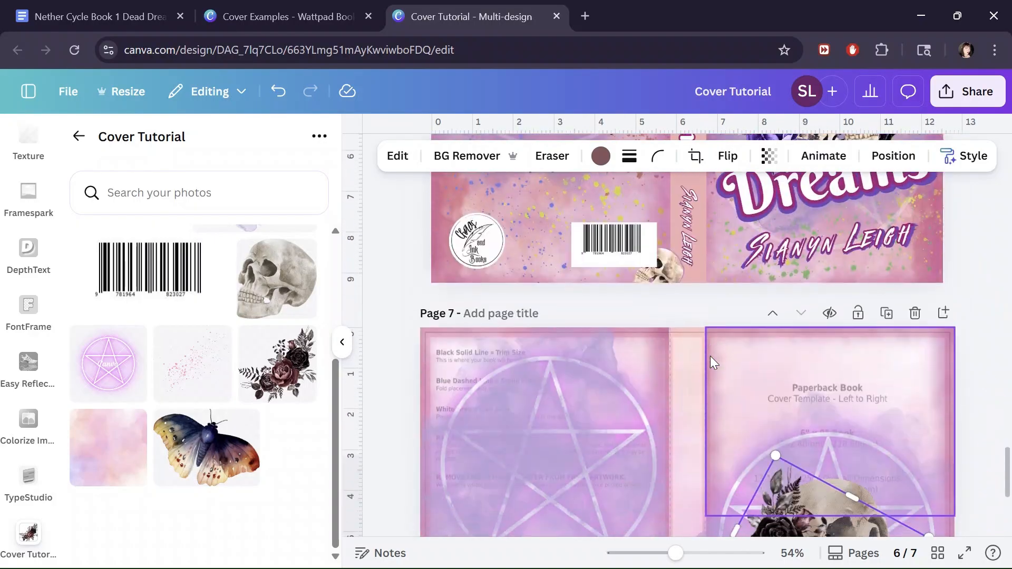
scroll(710, 356, "down", 3)
left_click_drag(784, 418, 787, 413)
left_click_drag(781, 298, 786, 323)
left_click_drag(770, 528, 777, 522)
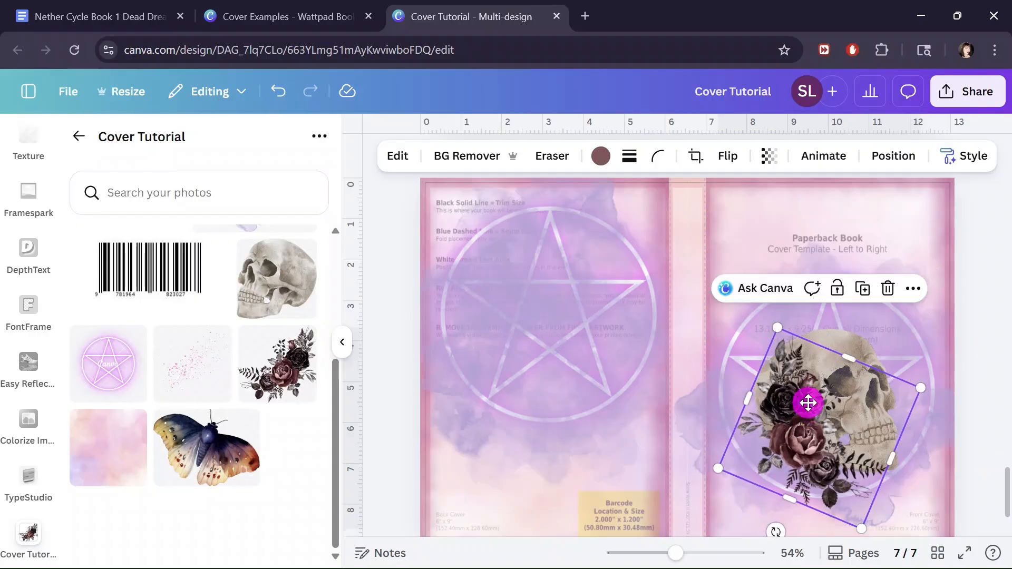
left_click_drag(808, 402, 812, 390)
Using page 6 as reference, move the rose bouquet outward to the back edge of the skull and enlarge it.
scroll(812, 390, "up", 4)
scroll(812, 390, "up", 3)
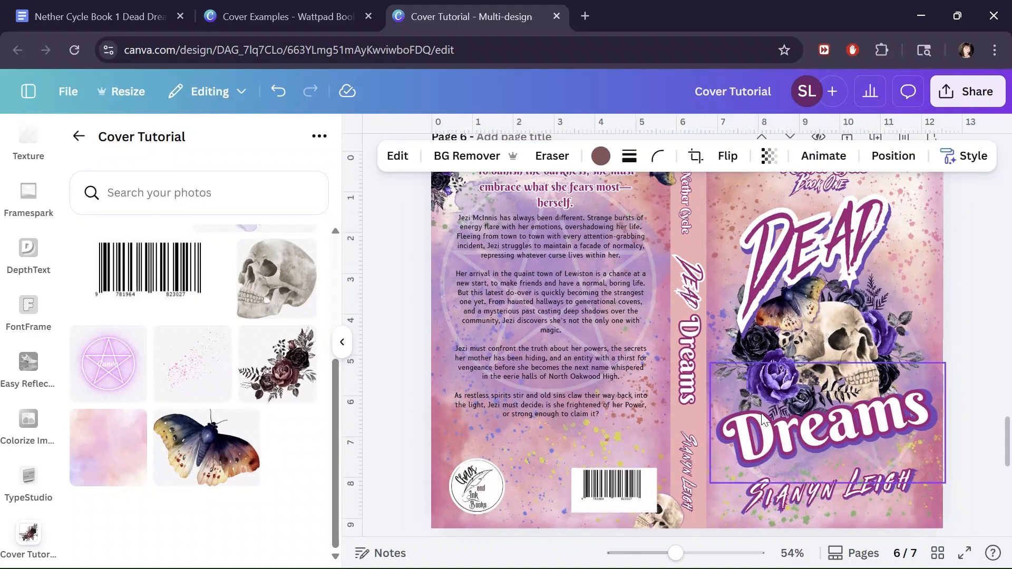
scroll(672, 441, "down", 2)
scroll(676, 440, "down", 5)
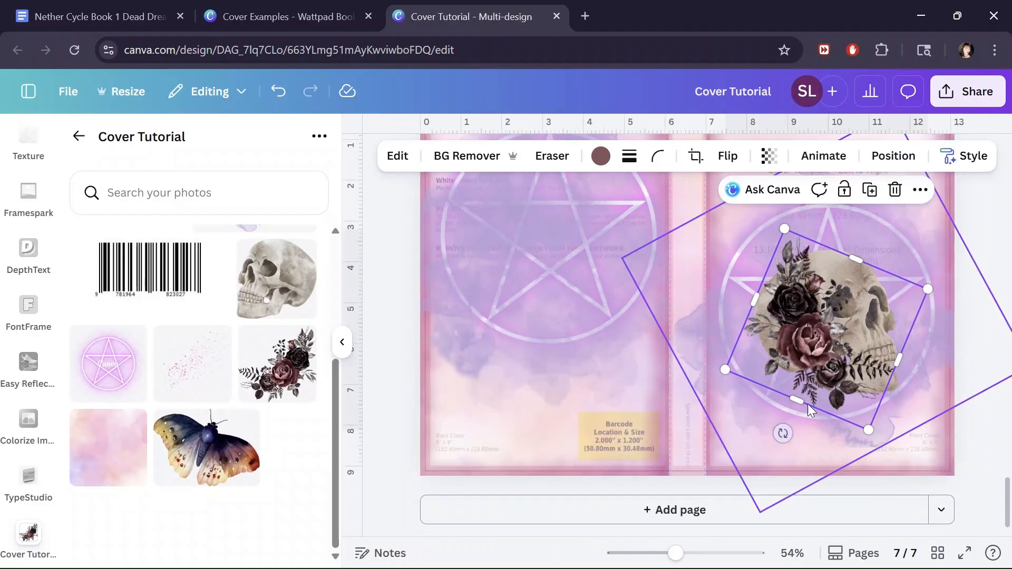
left_click_drag(806, 340, 773, 341)
left_click_drag(831, 431, 849, 457)
left_click_drag(806, 369, 796, 356)
scroll(798, 358, "up", 3)
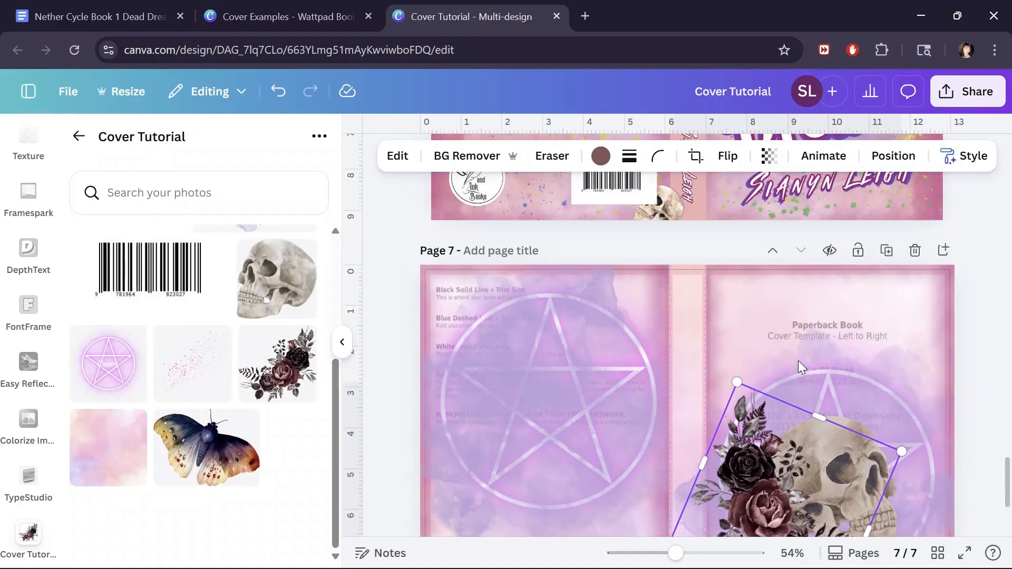
scroll(799, 360, "up", 4)
scroll(799, 360, "down", 6)
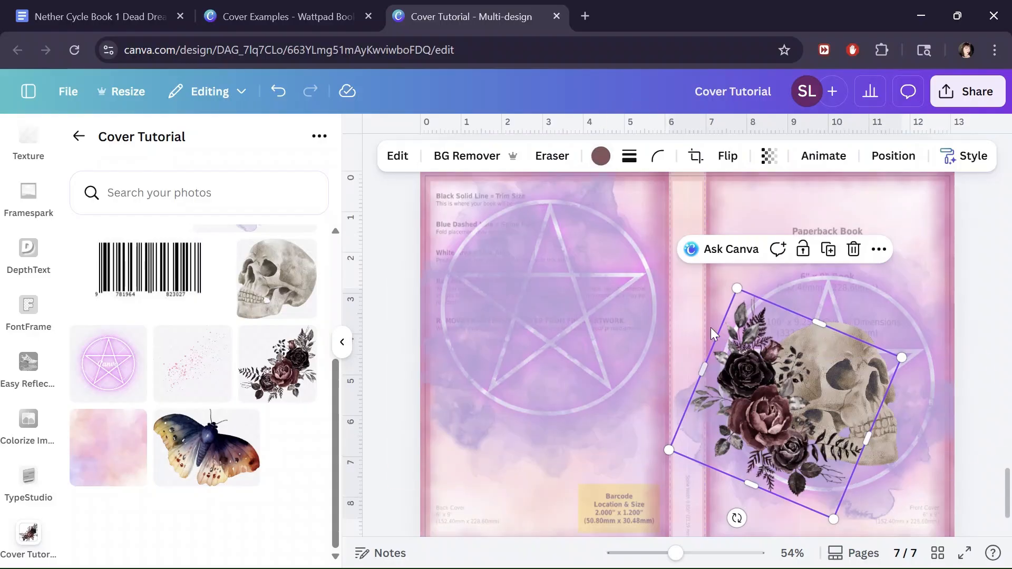
Try dark blue on the bouquet's roses, recolor them with the document purple #6c49ba and compare with page 6.
left_click(600, 157)
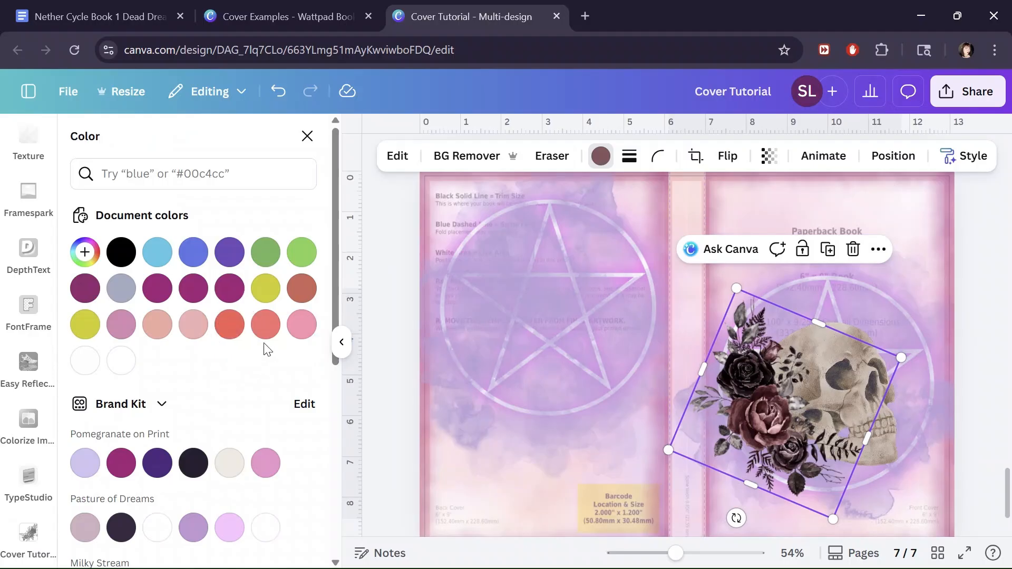
scroll(249, 348, "down", 5)
scroll(248, 349, "down", 2)
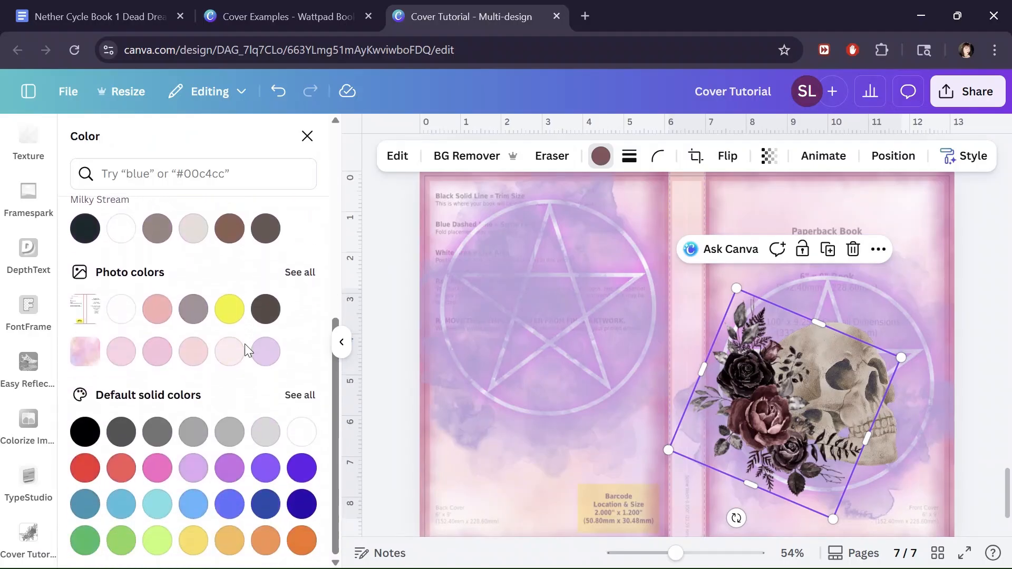
left_click(303, 502)
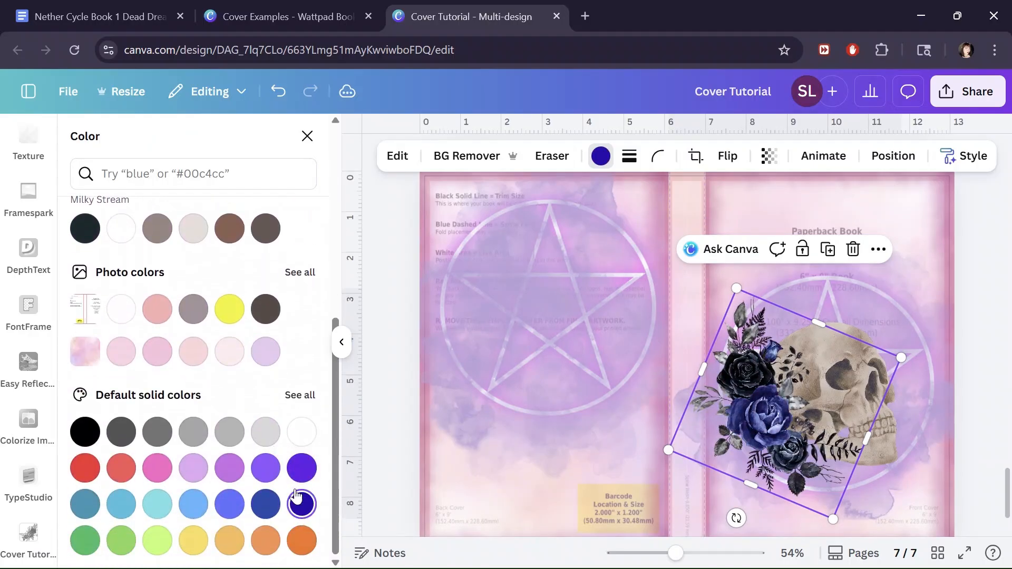
scroll(264, 369, "up", 8)
left_click(232, 253)
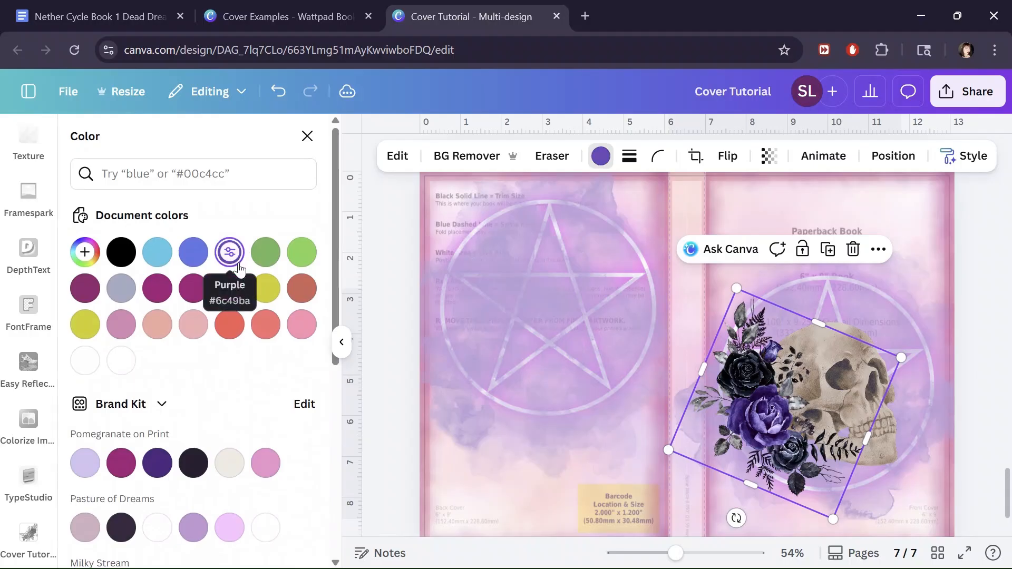
scroll(637, 373, "up", 7)
scroll(637, 372, "down", 5)
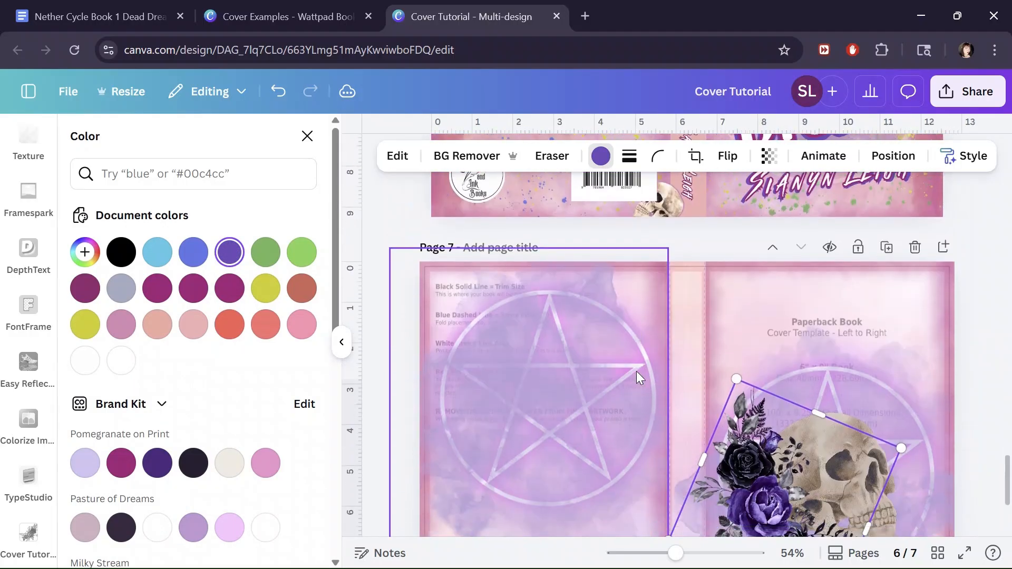
scroll(637, 371, "down", 2)
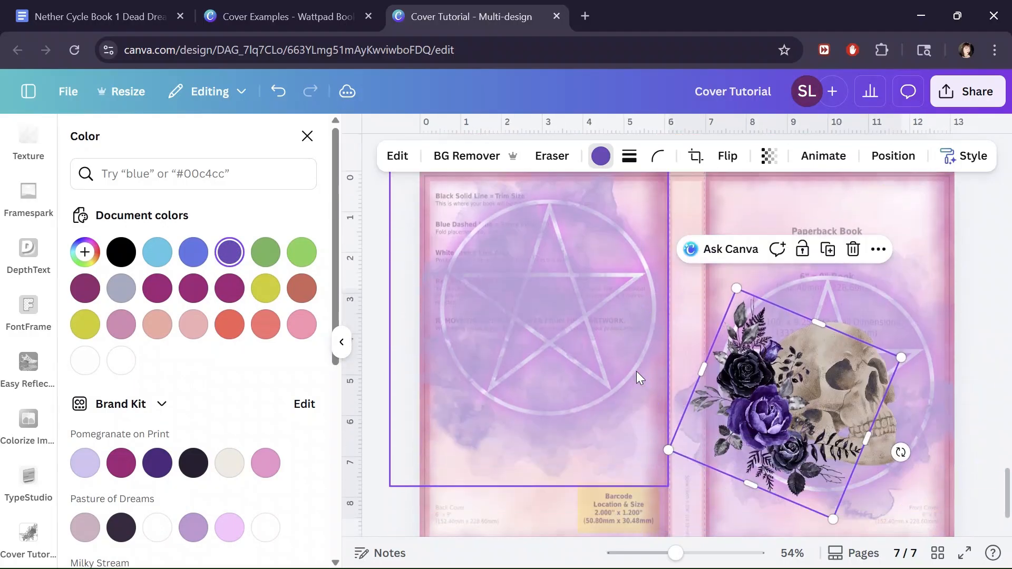
Duplicate the purple rose bouquet, move the copy above the skull's face and rotate it to about -140°.
left_click(827, 249)
left_click(759, 426)
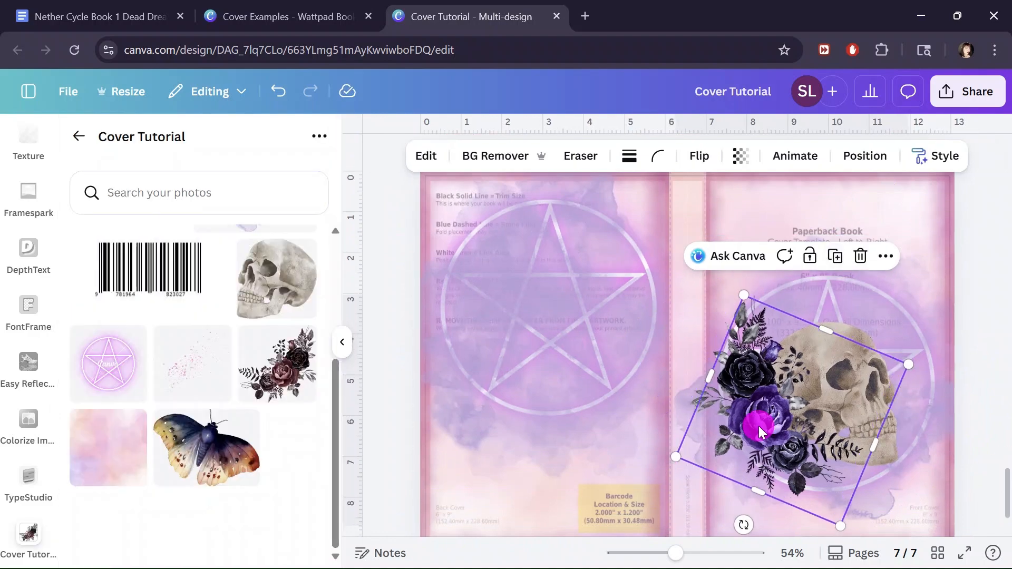
left_click_drag(758, 426, 846, 393)
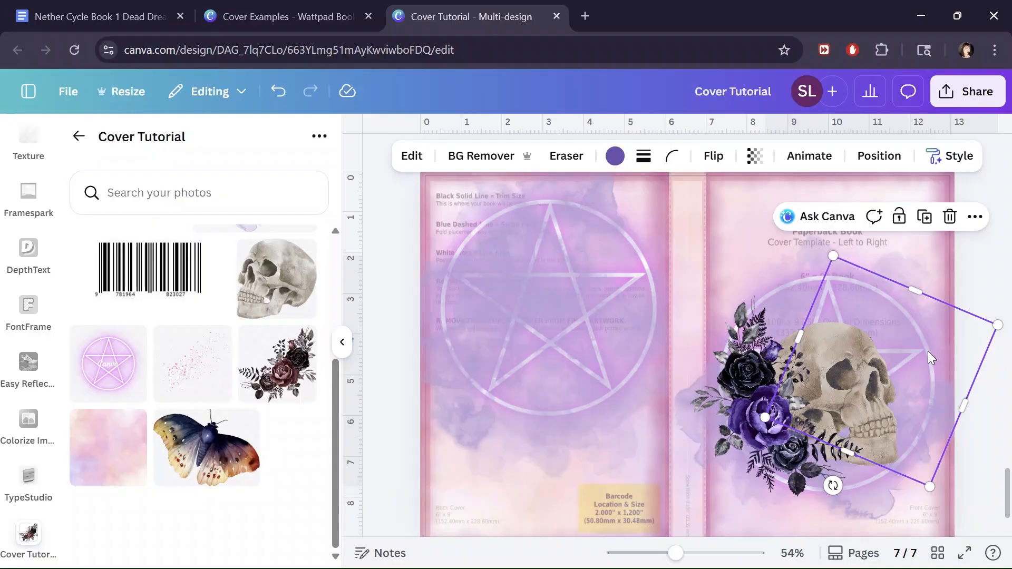
left_click_drag(928, 349, 626, 328)
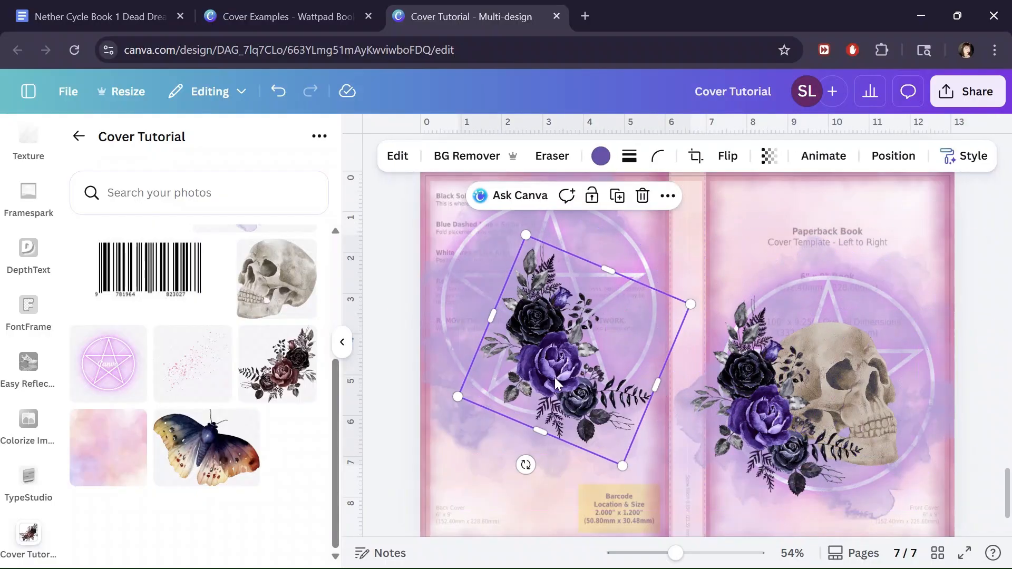
left_click_drag(555, 378, 859, 328)
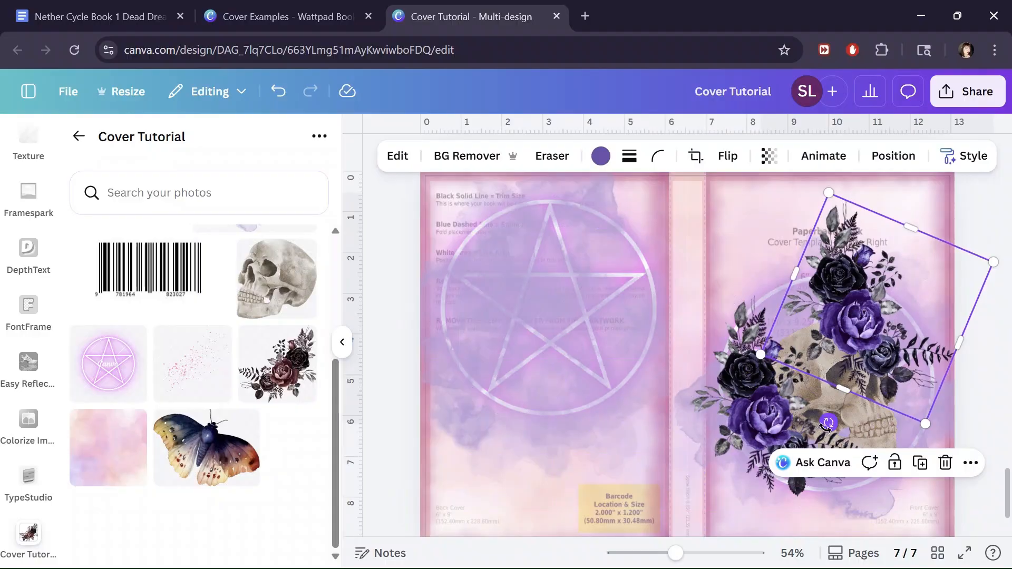
left_click_drag(829, 420, 915, 264)
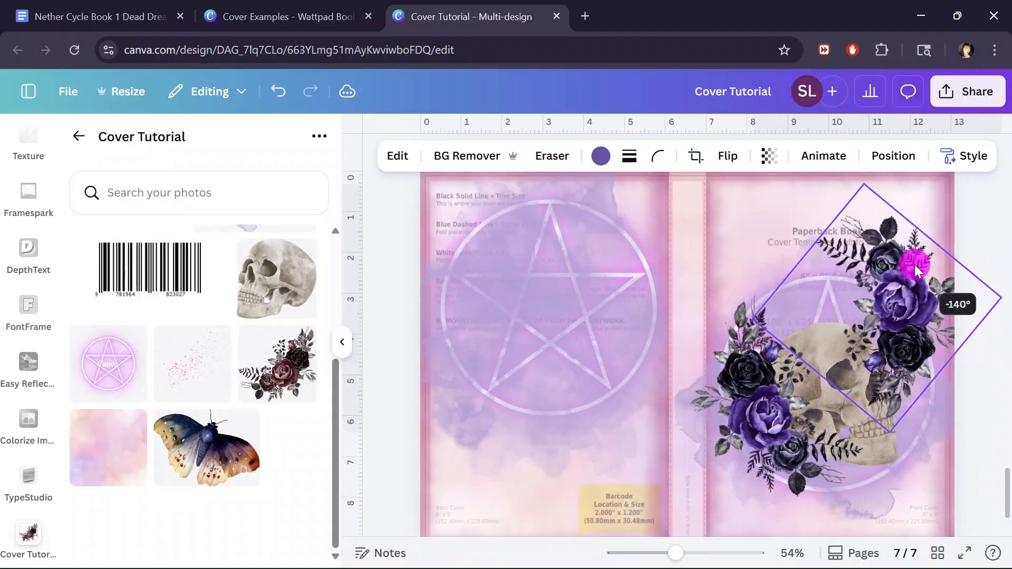
Move the duplicated bouquet down over the skull's face to mirror the first one, checking against page 6.
scroll(897, 366, "up", 5)
scroll(897, 371, "down", 5)
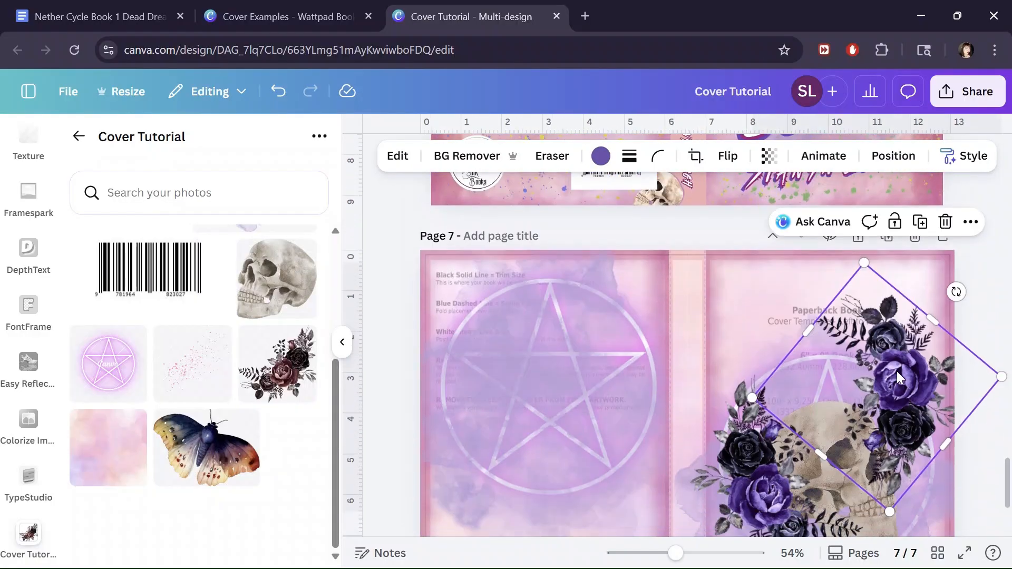
left_click_drag(909, 297, 900, 369)
scroll(880, 316, "up", 5)
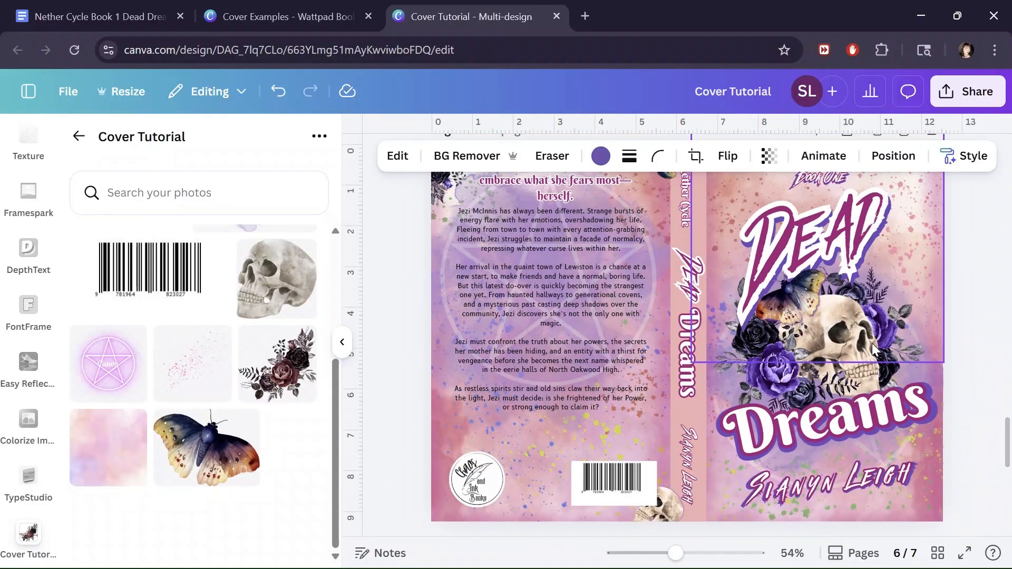
scroll(874, 337, "down", 5)
left_click_drag(896, 378, 895, 373)
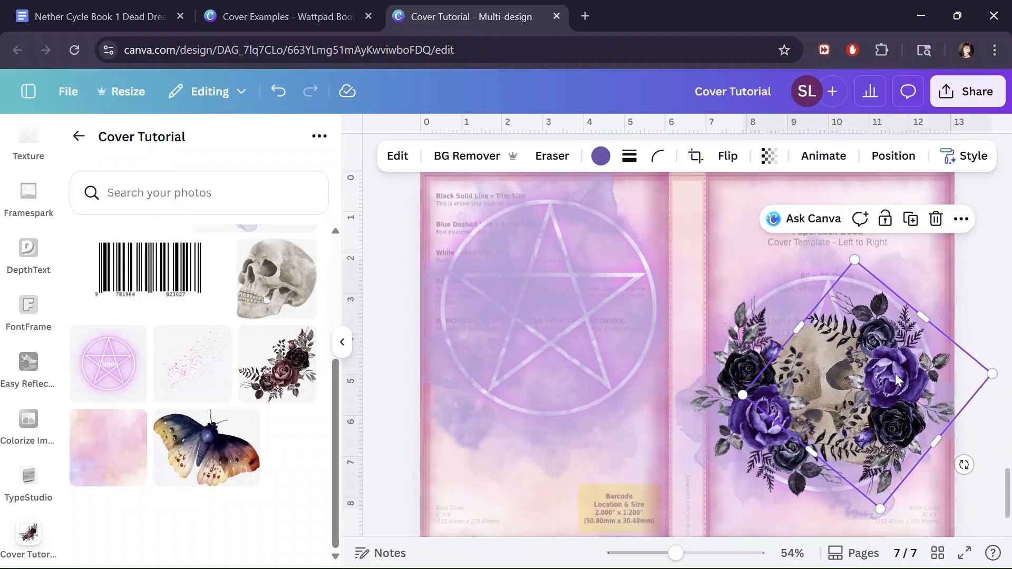
Shrink the duplicated bouquet slightly and shift it inward over the skull's face, using page 6 as reference.
left_click_drag(855, 260, 860, 277)
left_click_drag(887, 375, 888, 369)
scroll(888, 375, "up", 5)
scroll(887, 376, "down", 5)
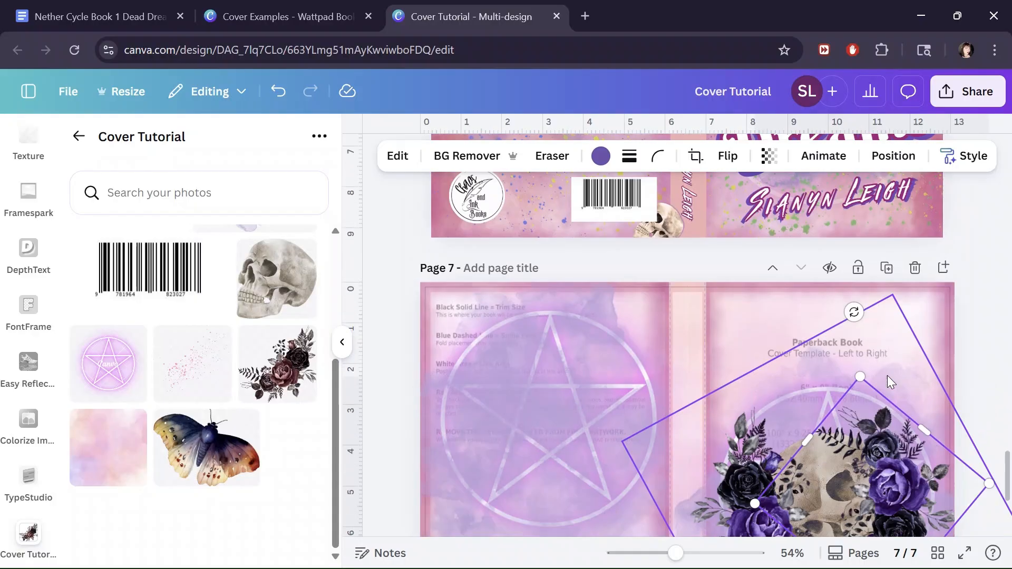
mouse_move(895, 384)
left_mouse_down()
mouse_move(848, 379)
mouse_move(881, 387)
left_mouse_up()
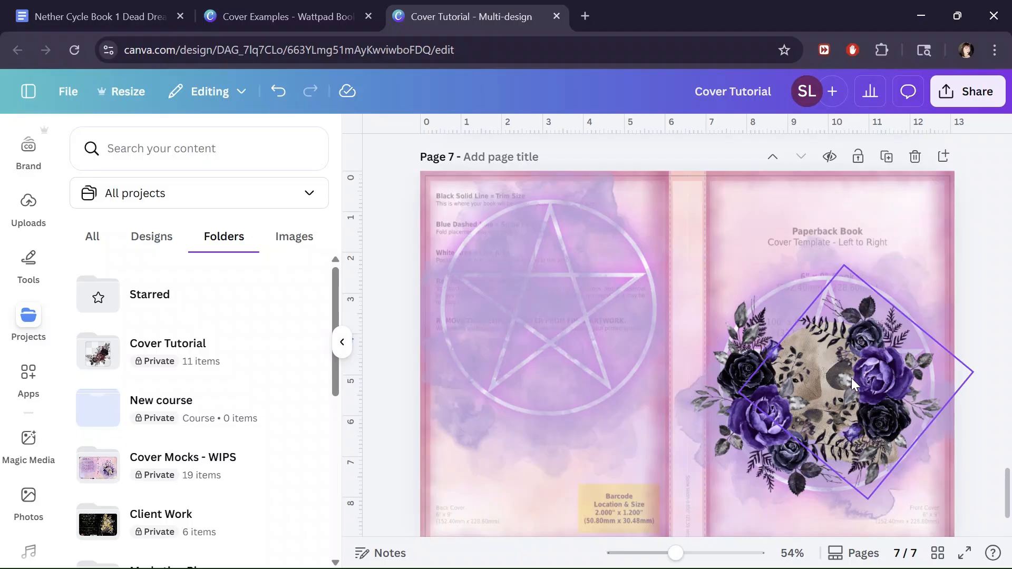
Move the rose cluster on the skull's face beneath the skull in the layer order, keeping the other cluster in front.
left_click(878, 387)
right_click(884, 377)
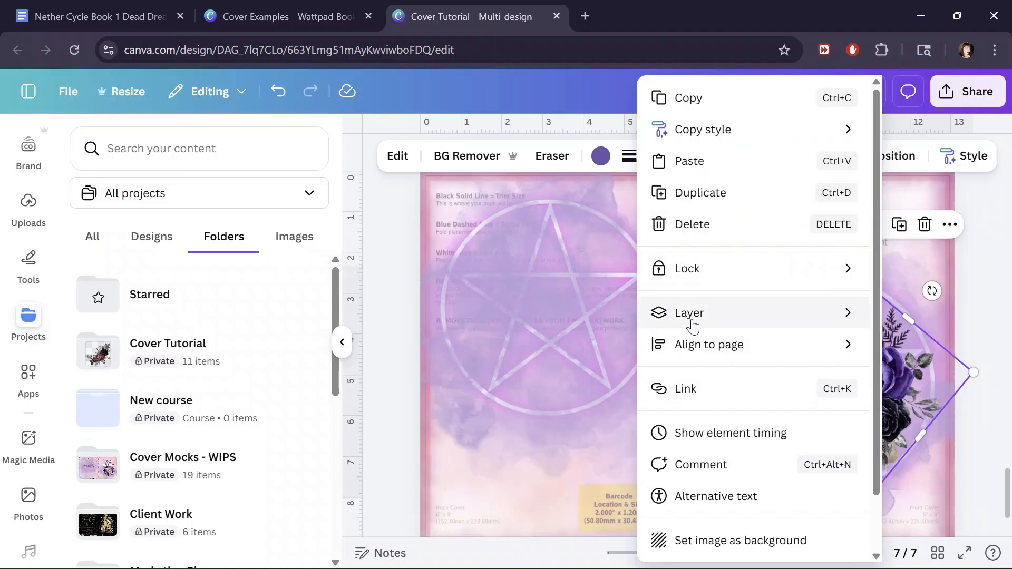
mouse_move(695, 317)
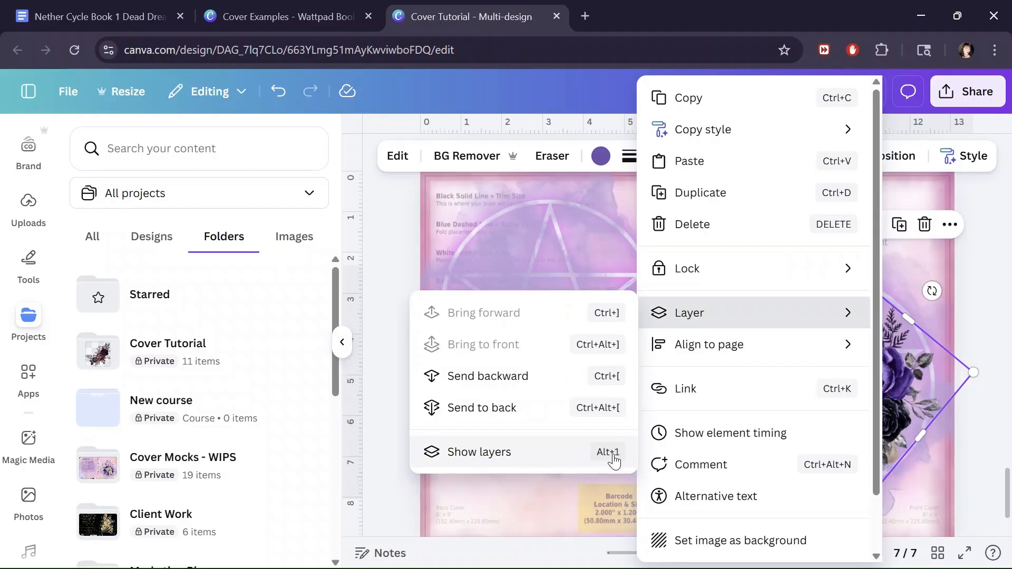
left_click(479, 453)
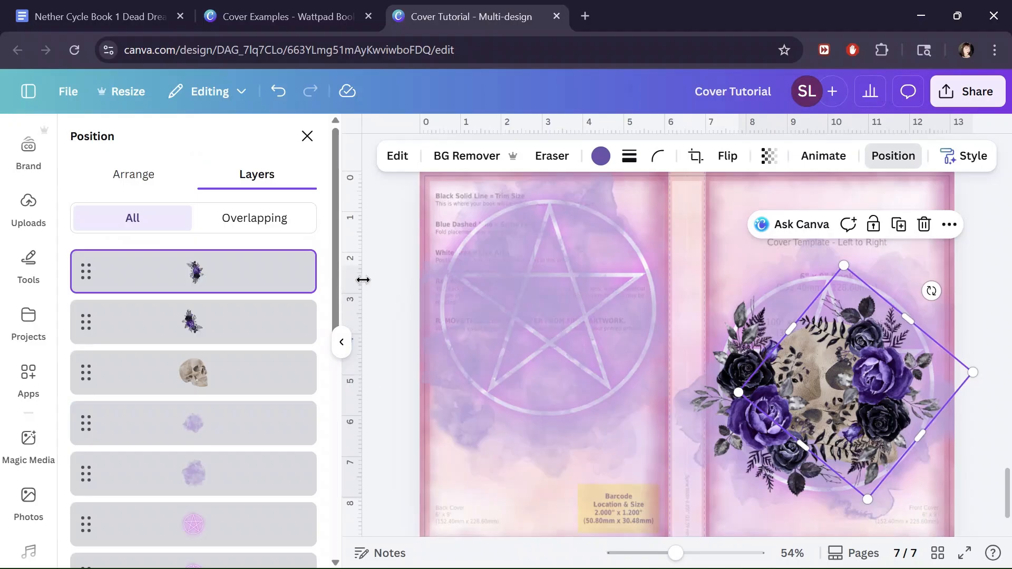
scroll(127, 338, "down", 10)
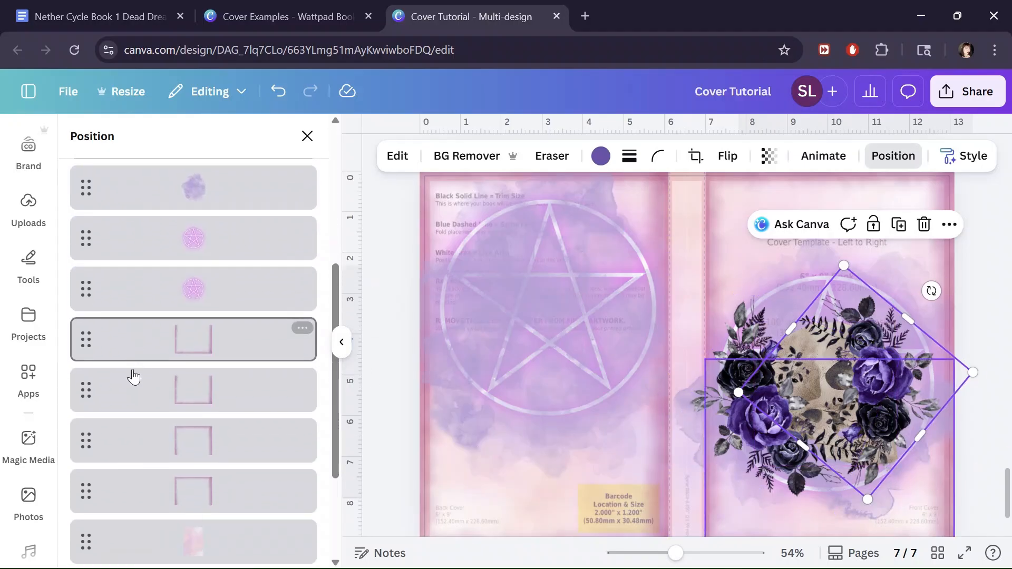
scroll(129, 393, "up", 10)
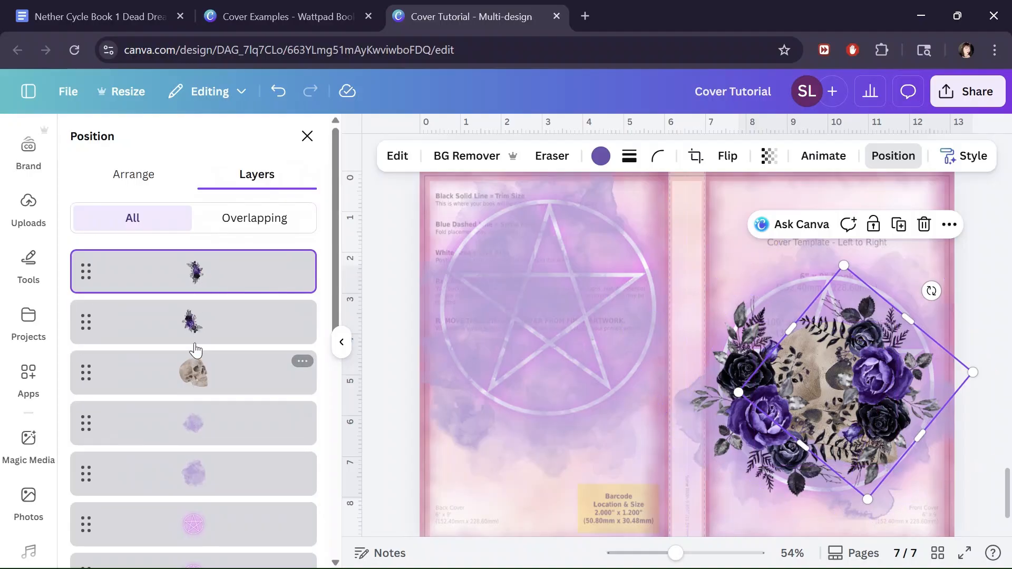
left_click(195, 272)
left_click_drag(195, 271, 194, 384)
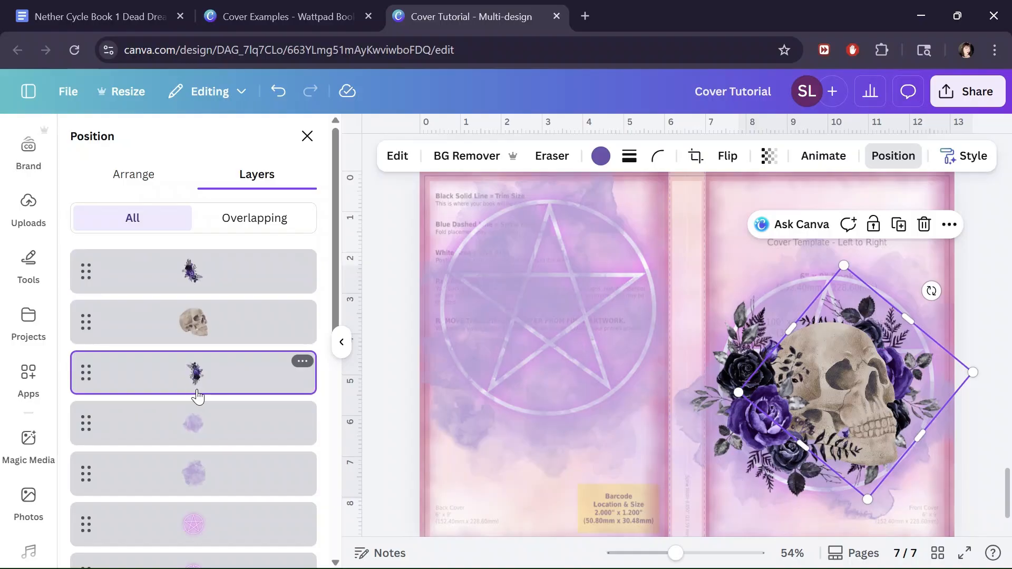
Nudge the rose cluster behind the skull slightly outward and rotate it slightly counterclockwise, using the page 6 cover as reference.
scroll(609, 372, "up", 6)
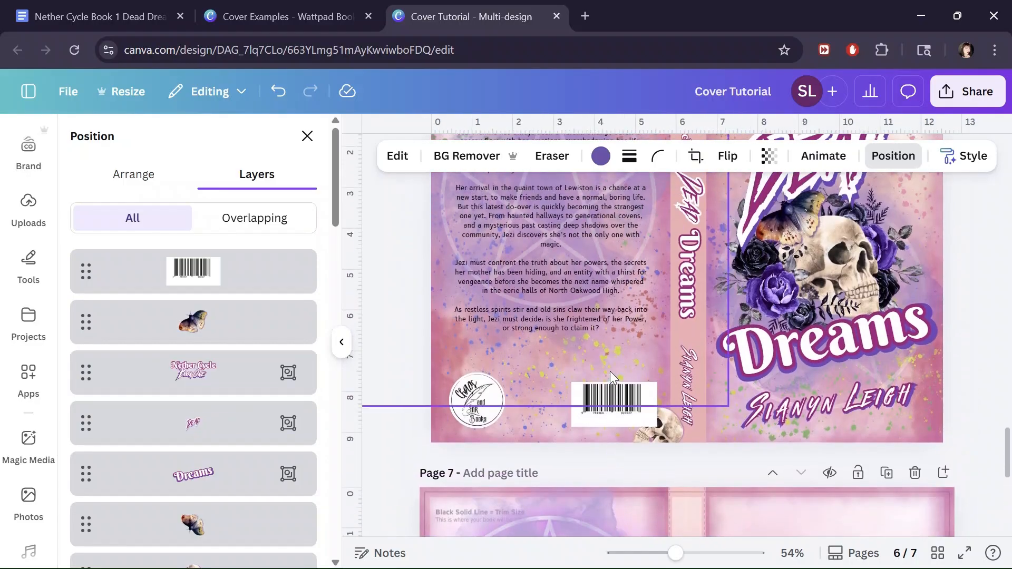
scroll(610, 372, "down", 5)
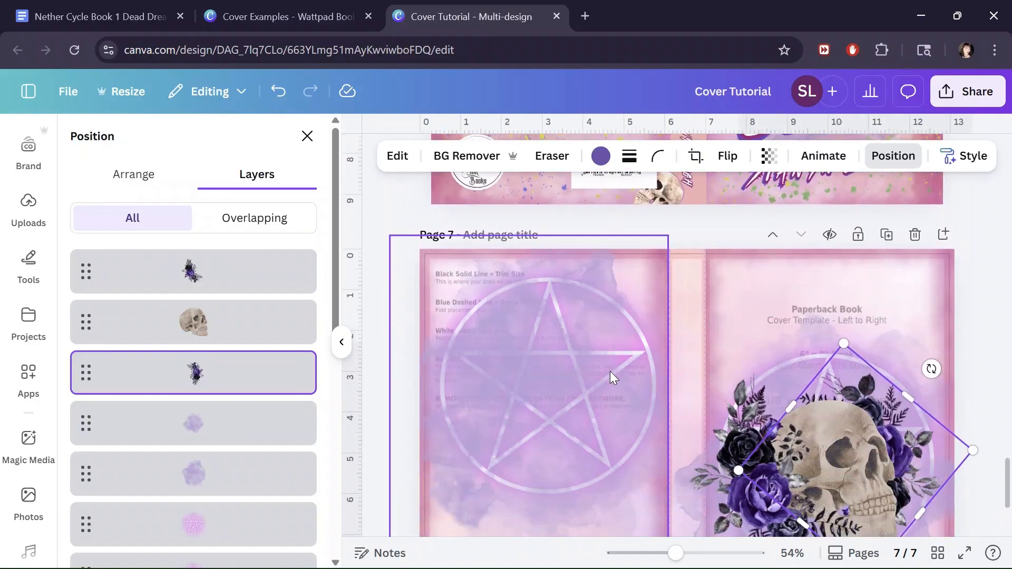
scroll(610, 371, "down", 2)
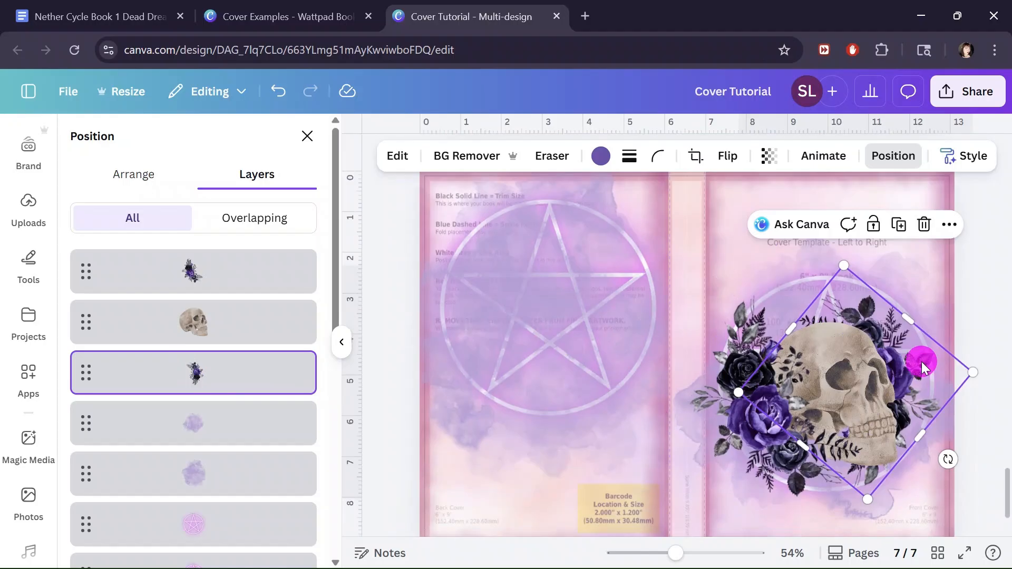
left_click_drag(924, 362, 925, 363)
scroll(876, 364, "up", 5)
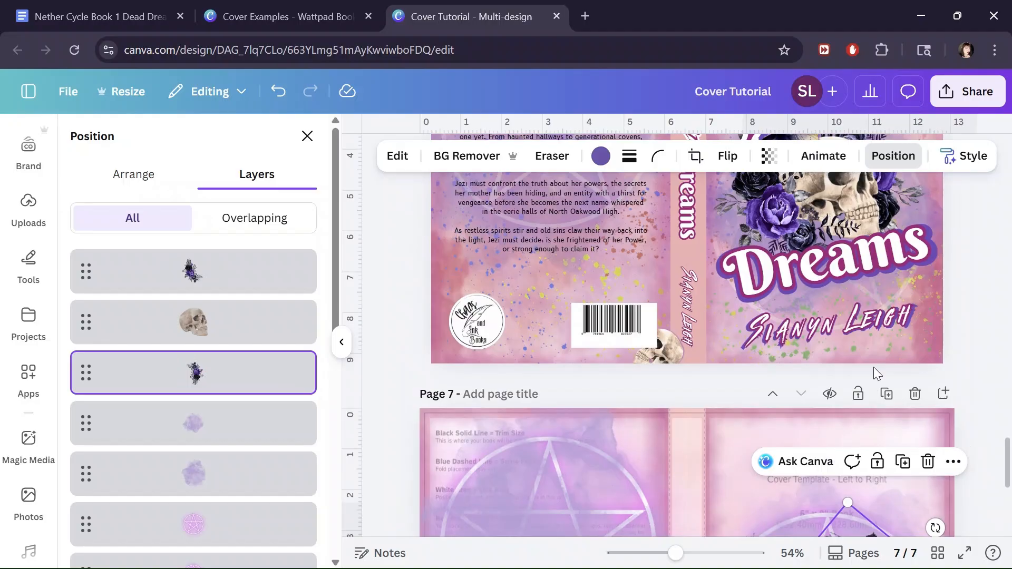
scroll(874, 368, "down", 6)
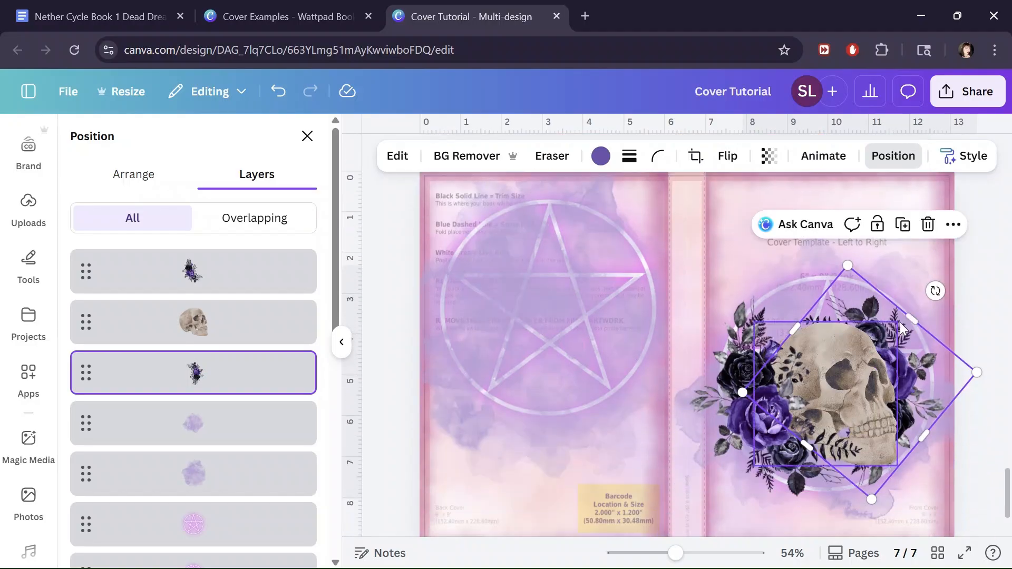
left_click_drag(931, 292, 919, 284)
scroll(868, 342, "up", 10)
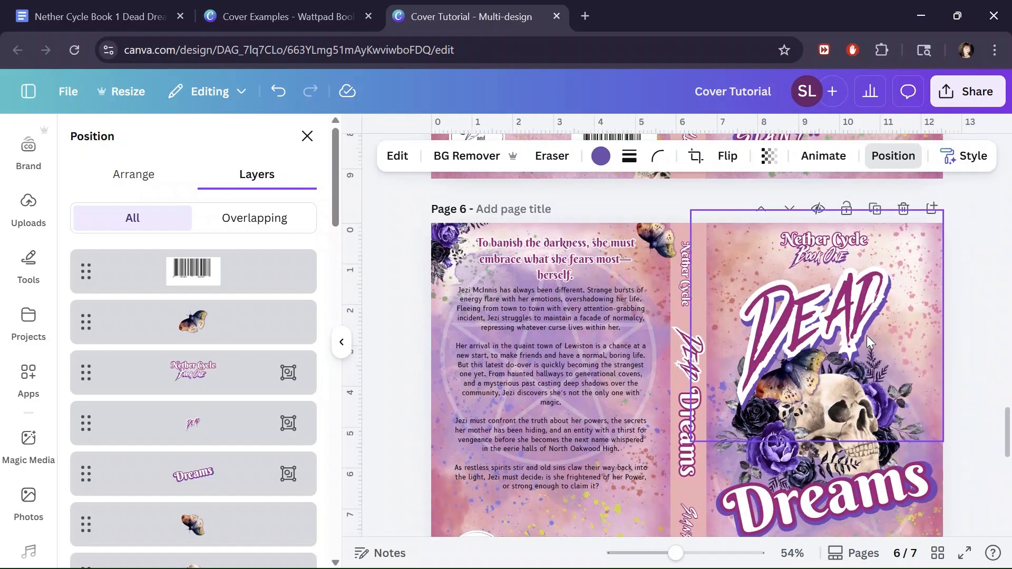
scroll(867, 342, "down", 2)
scroll(867, 341, "down", 9)
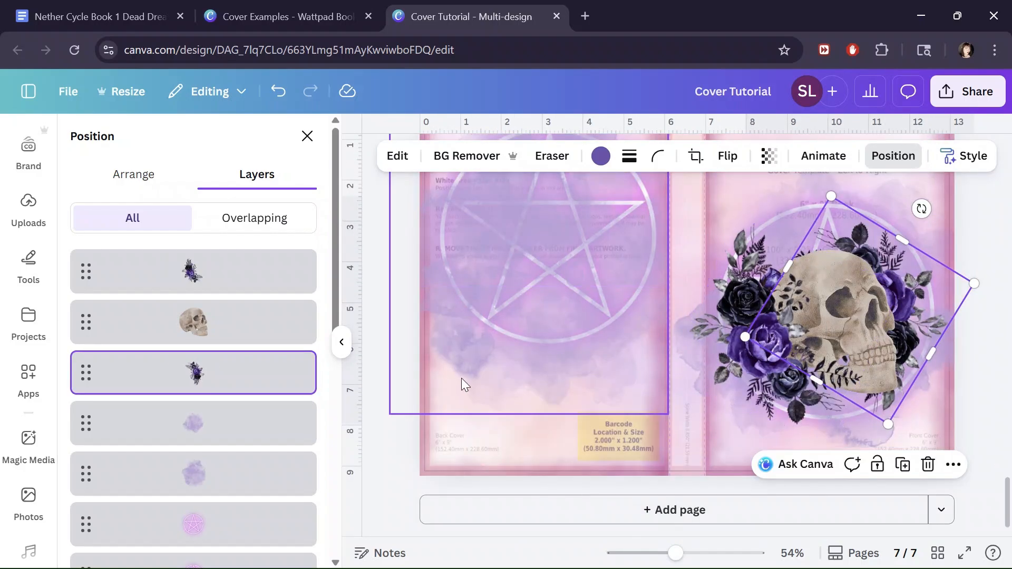
Add the butterfly image from the Cover Tutorial folder to page 7 and enlarge it to about 2.5 inches wide.
left_click(385, 379)
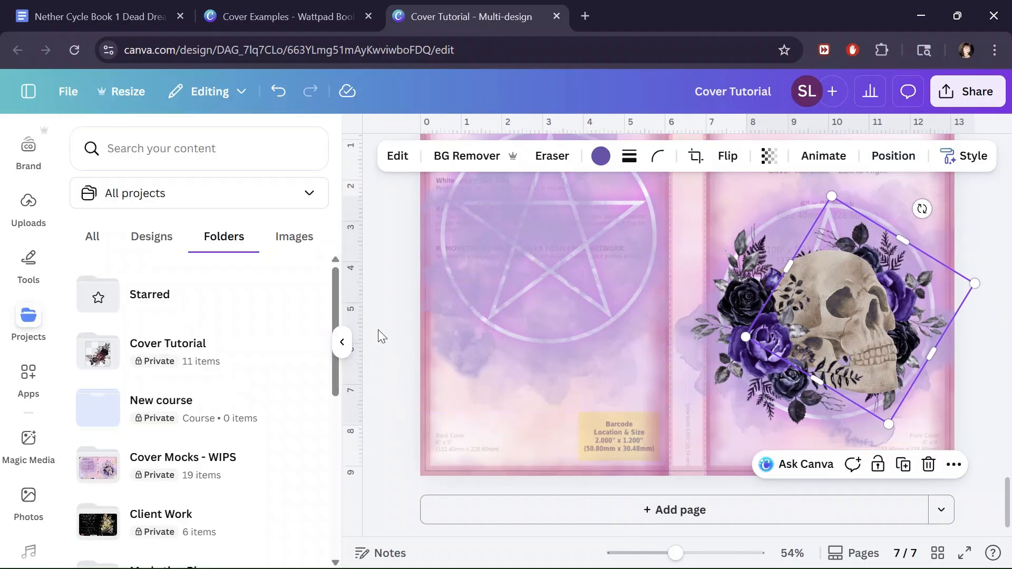
left_click(159, 361)
left_click(220, 455)
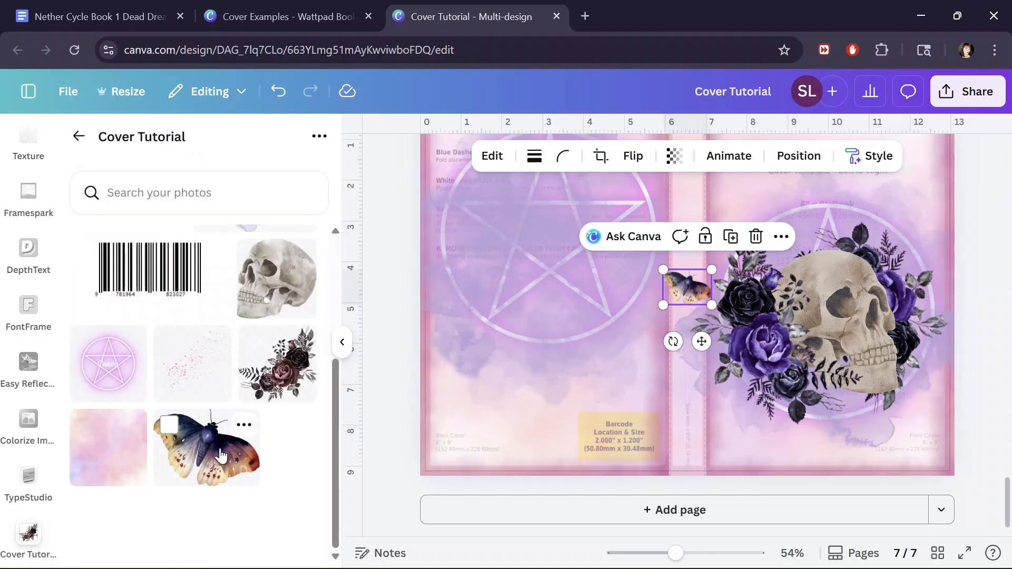
left_click_drag(710, 301, 768, 347)
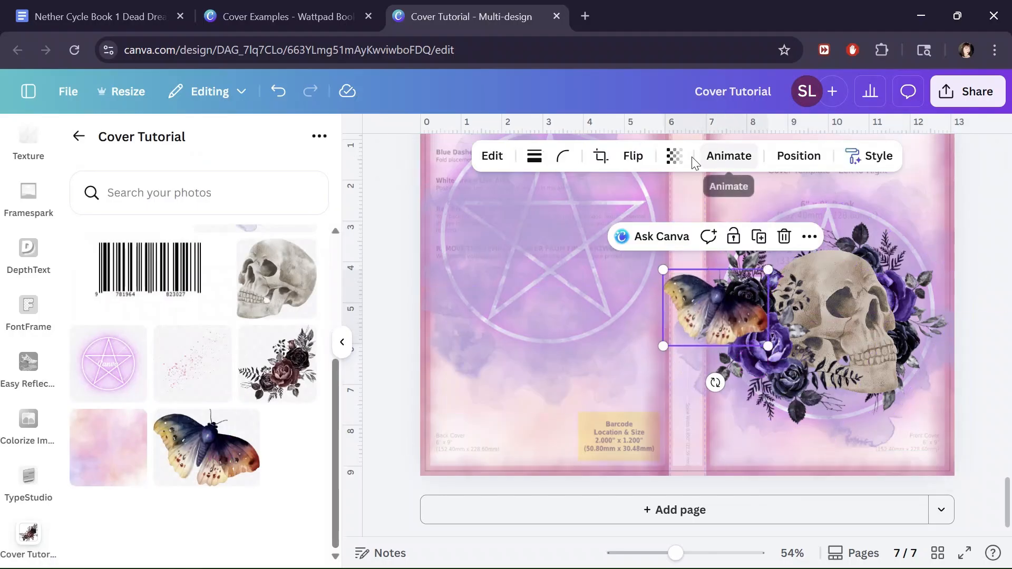
Flip the butterfly horizontally and place it over the upper edge of the skull, above the black rose.
left_click(633, 156)
left_click(656, 203)
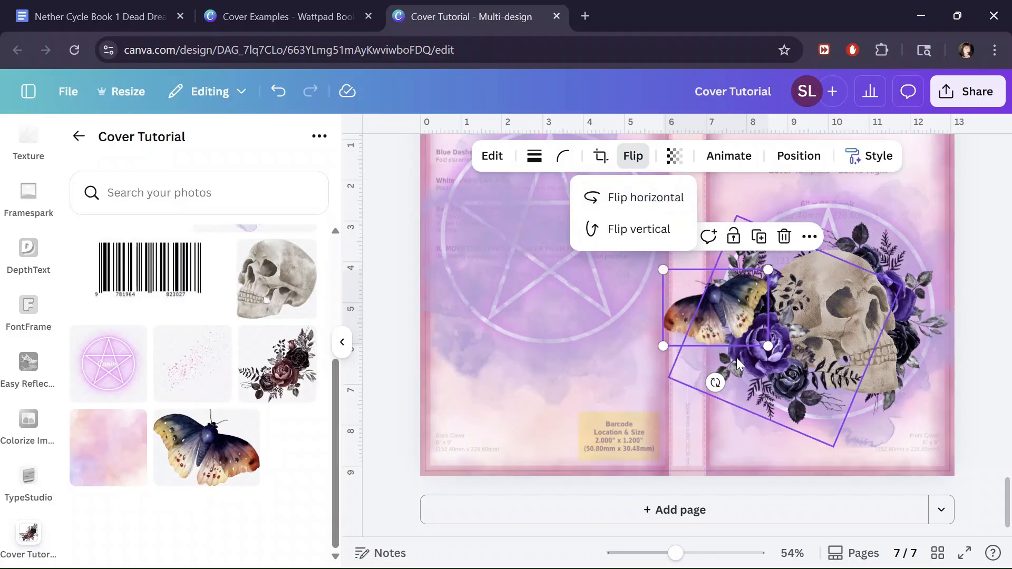
left_click(710, 304)
left_click_drag(710, 305, 797, 237)
left_click_drag(851, 211, 844, 216)
Rotate the butterfly slightly counterclockwise and shift it up a little so it perches on top of the skull.
left_click(692, 553)
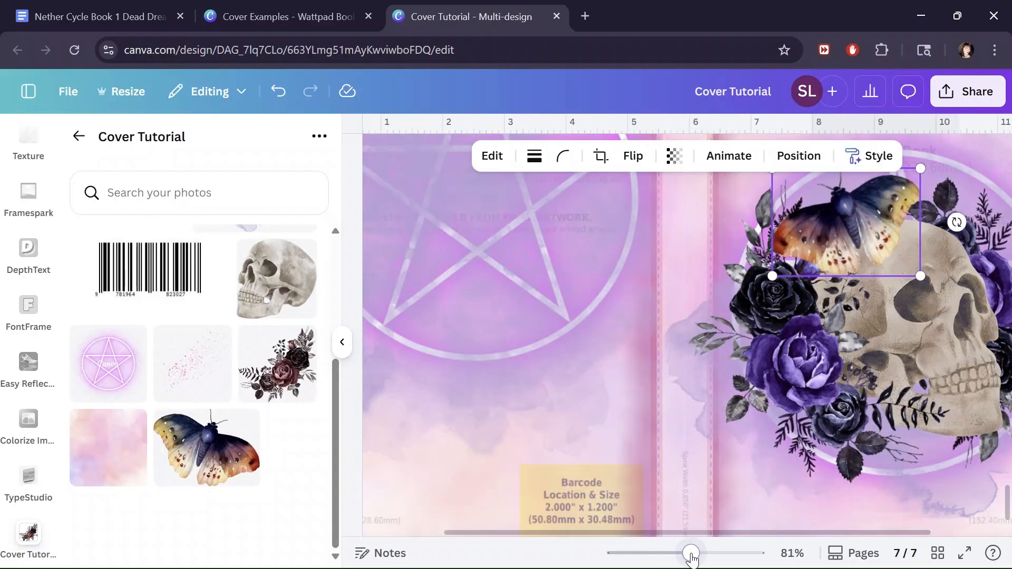
scroll(759, 480, "up", 3)
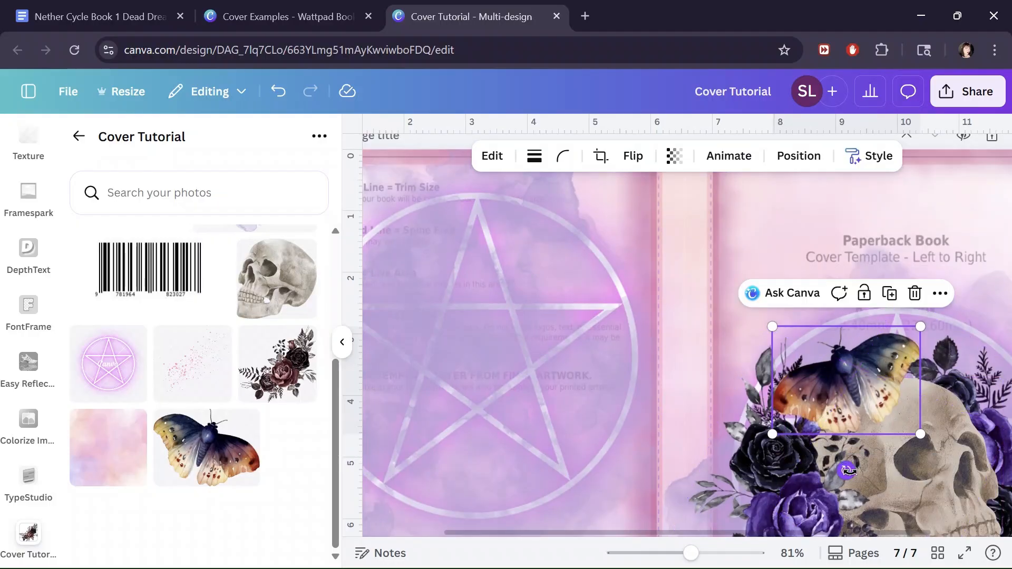
left_click_drag(847, 470, 869, 463)
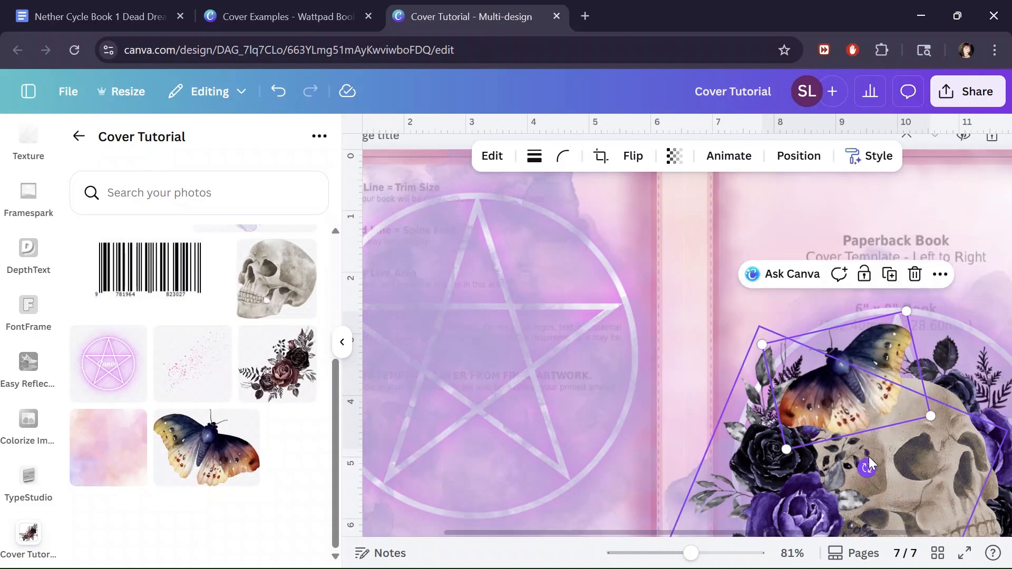
left_click_drag(848, 386, 843, 375)
left_click(695, 554)
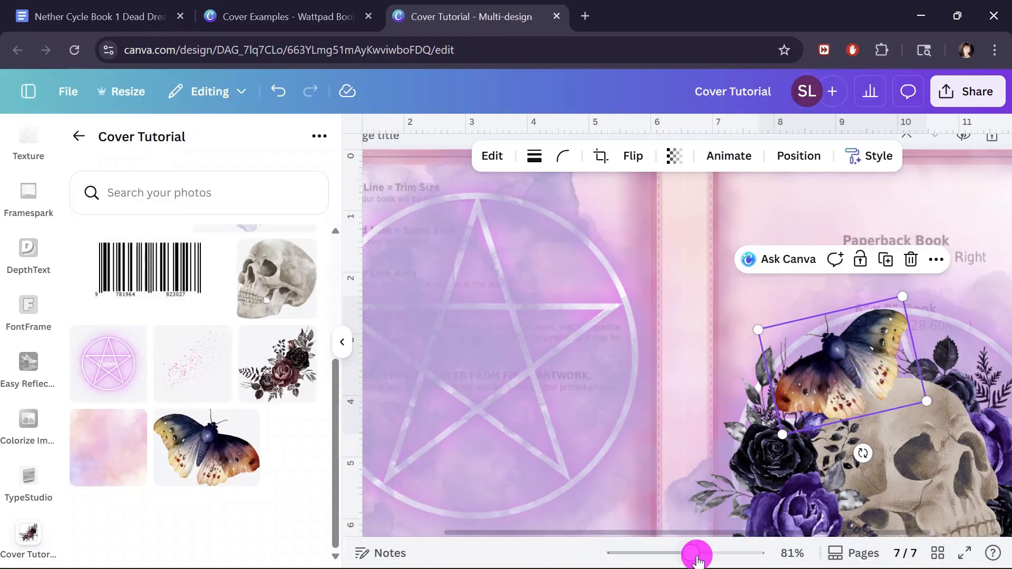
left_click_drag(695, 554, 684, 560)
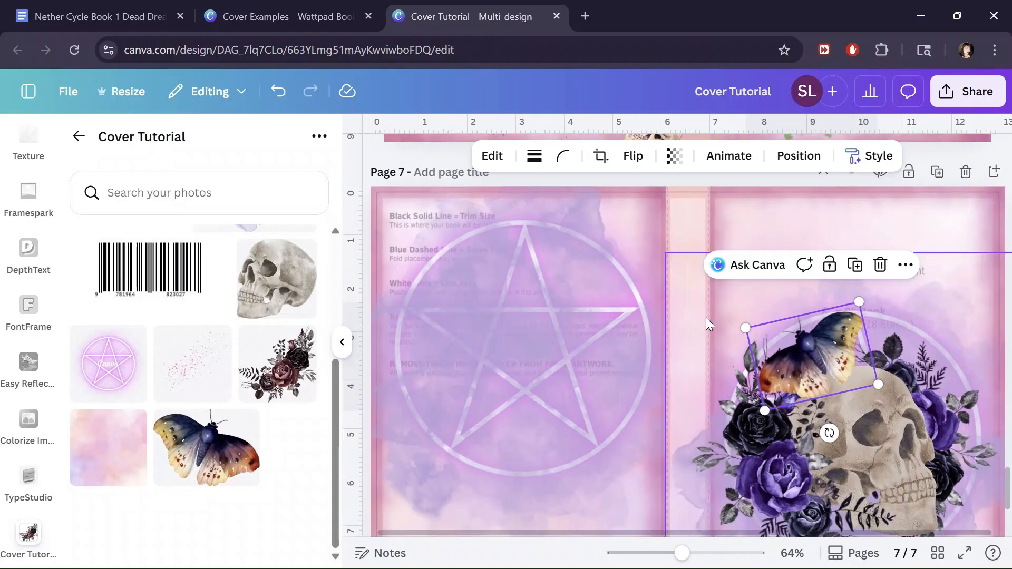
left_click(646, 322)
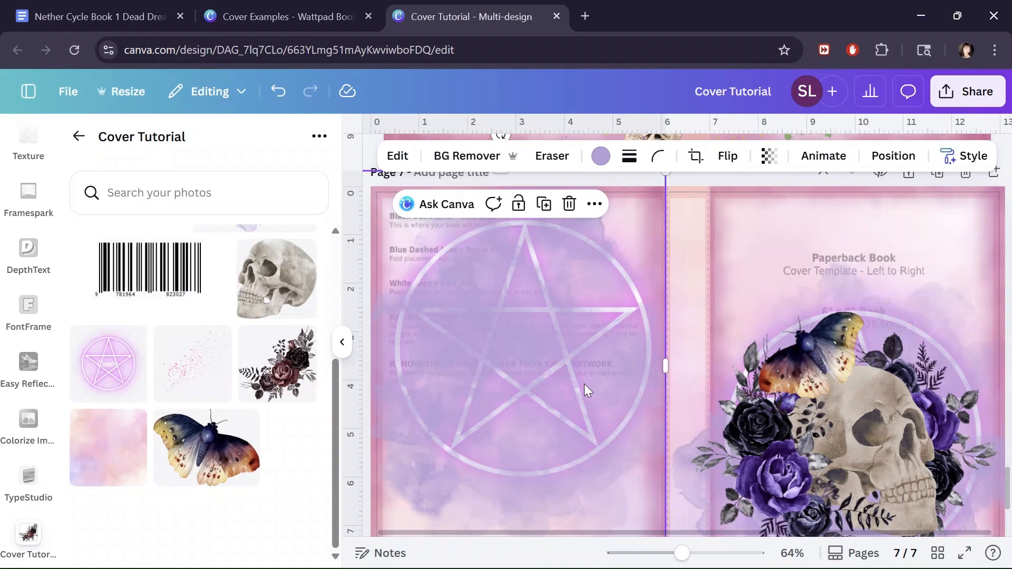
Apply a Drop shadow effect to the butterfly image on the front cover.
left_click(822, 354)
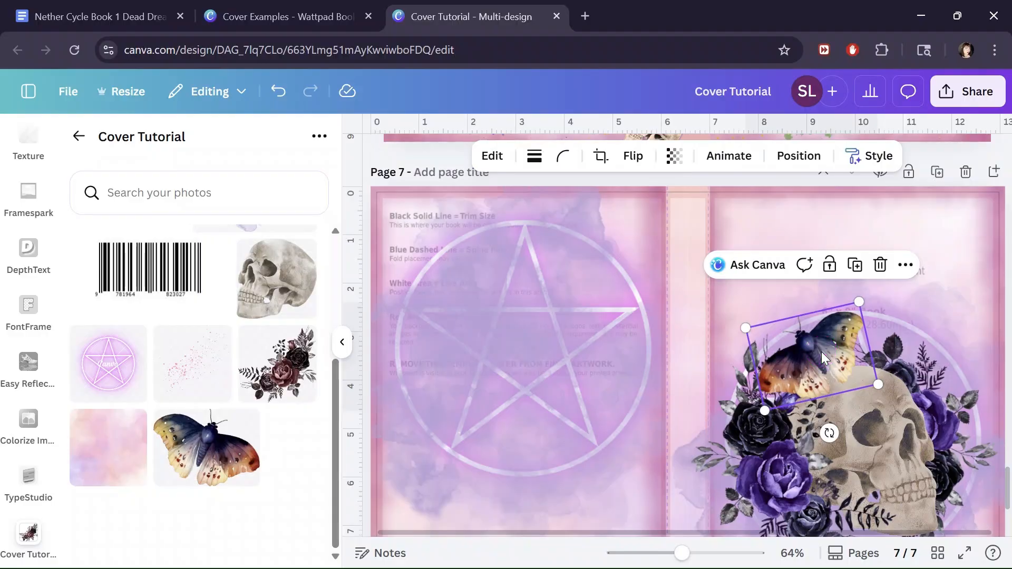
left_click(491, 157)
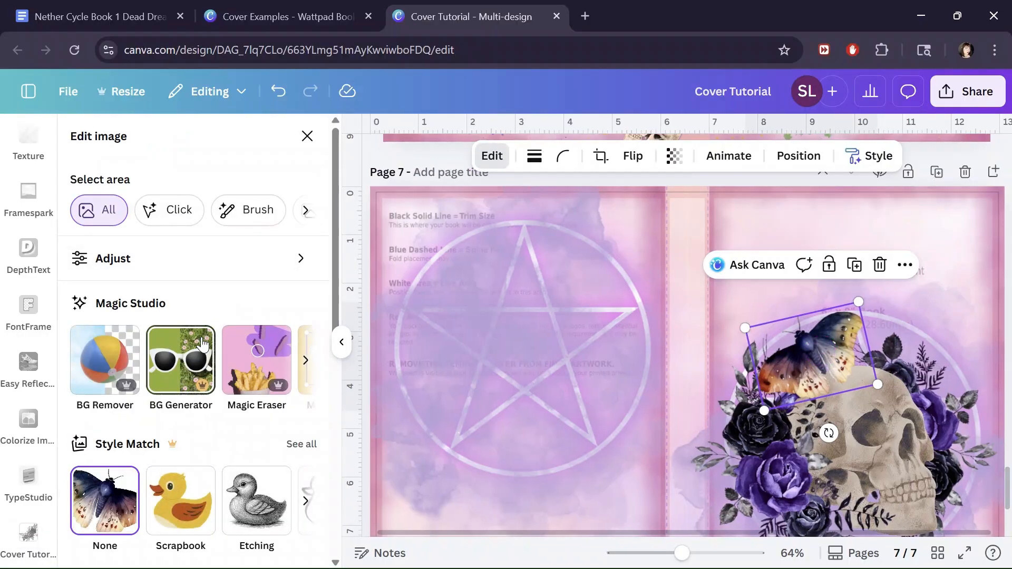
scroll(204, 343, "down", 5)
scroll(202, 344, "down", 3)
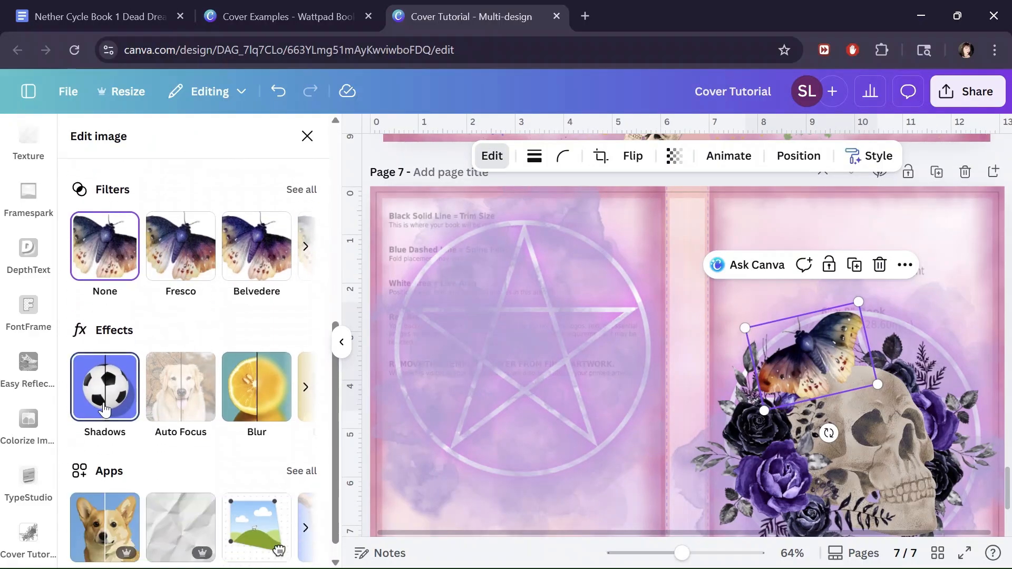
left_click(105, 410)
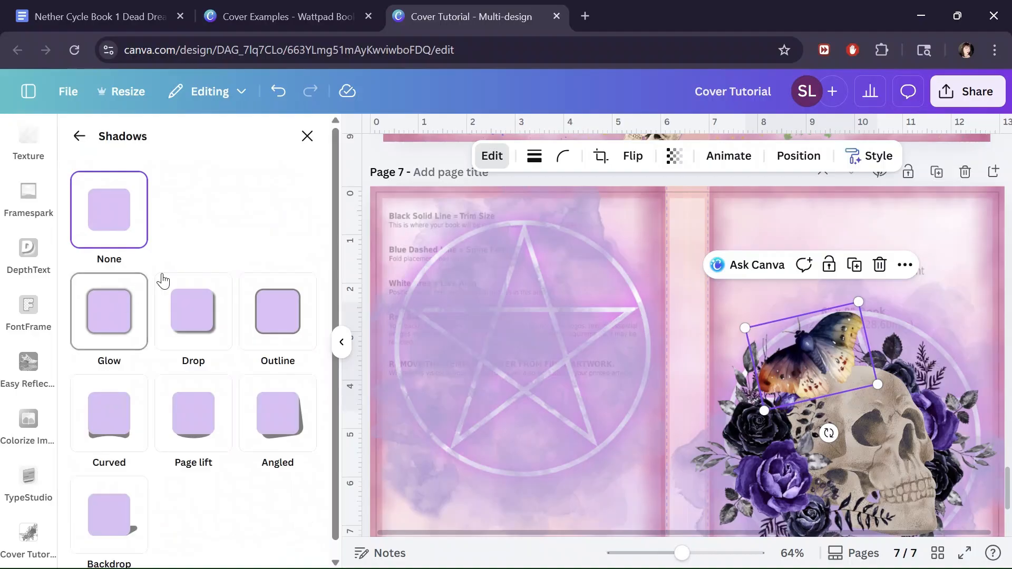
left_click(198, 316)
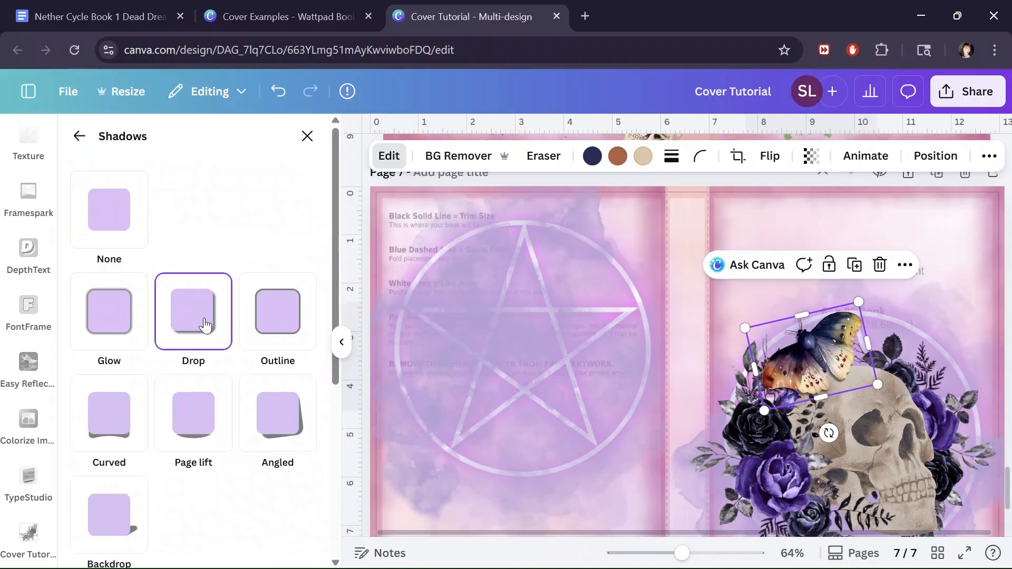
Set the butterfly's drop shadow to angle 45, distance 40 and intensity 50.
scroll(209, 367, "down", 5)
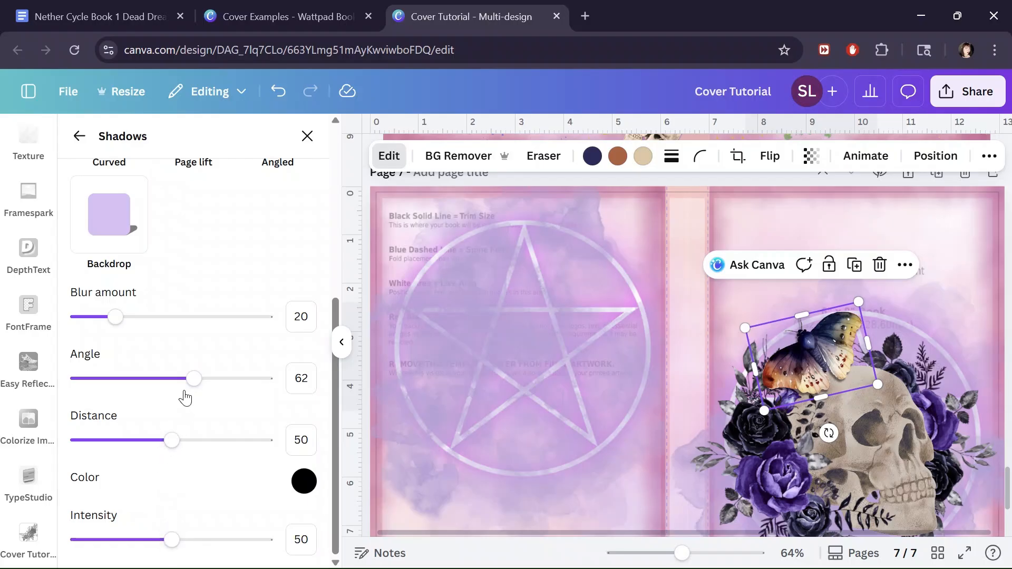
left_click_drag(194, 379, 163, 374)
mouse_move(172, 440)
left_mouse_down()
mouse_move(290, 441)
mouse_move(87, 419)
mouse_move(139, 420)
mouse_move(152, 438)
left_mouse_up()
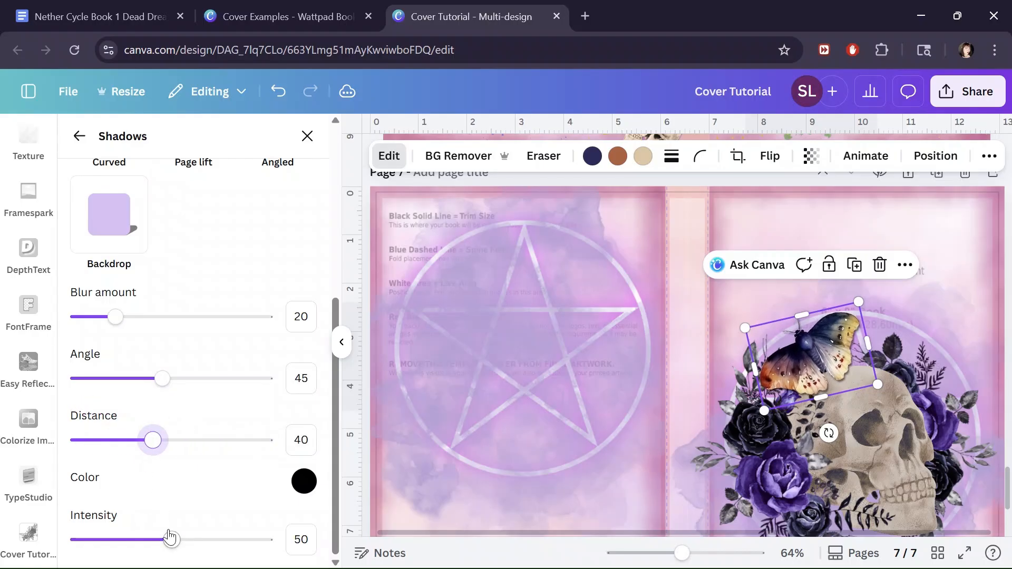
mouse_move(170, 537)
left_mouse_down()
mouse_move(227, 547)
mouse_move(172, 536)
left_mouse_up()
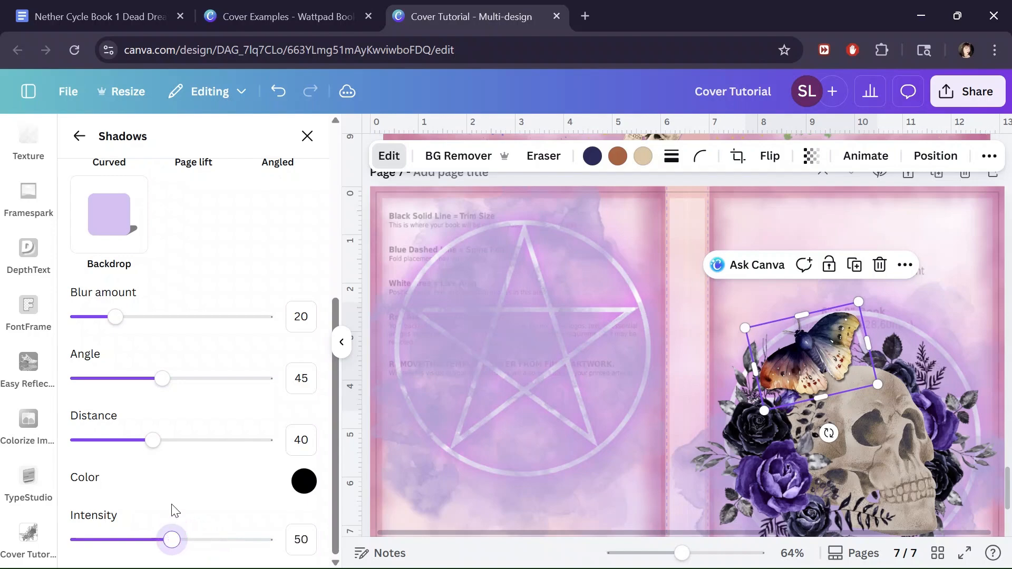
left_click(79, 136)
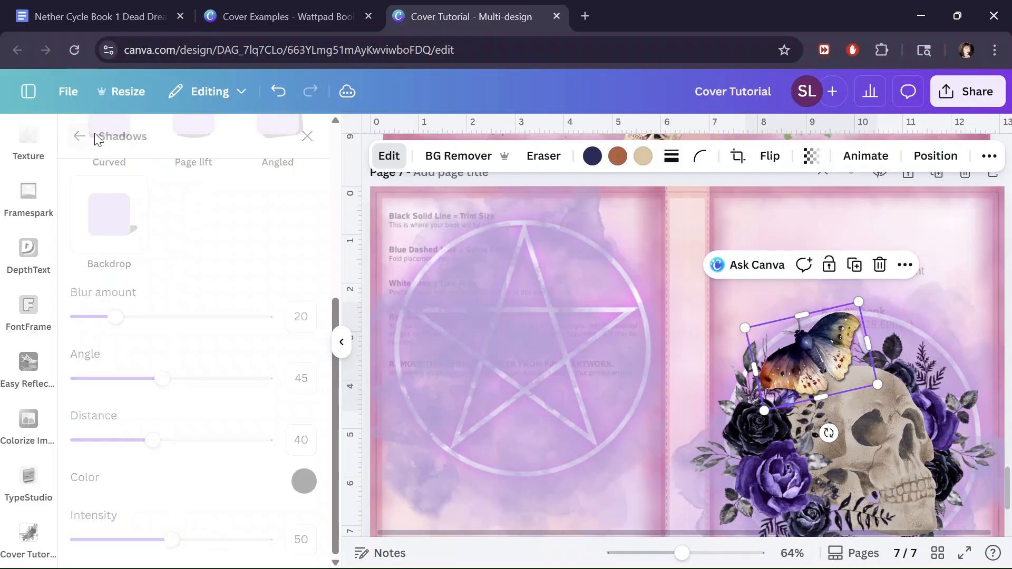
scroll(603, 385, "down", 3)
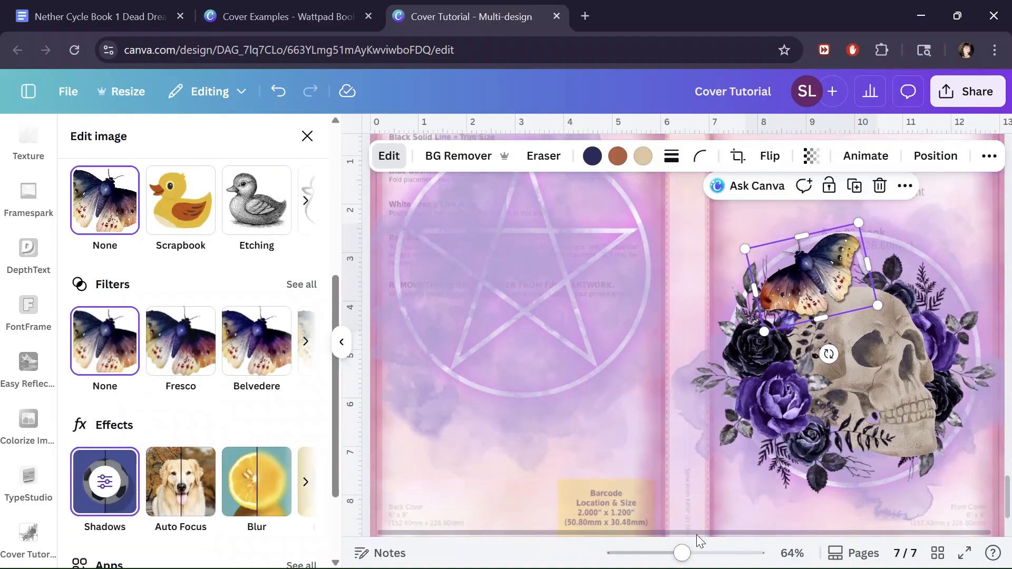
left_click(533, 432)
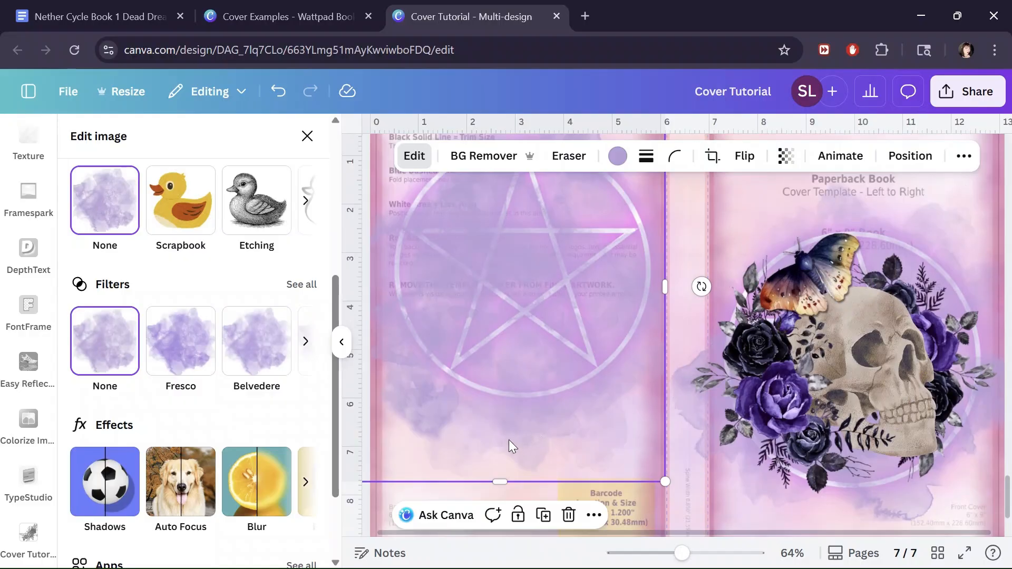
scroll(508, 440, "up", 10)
scroll(488, 450, "down", 2)
scroll(487, 451, "down", 8)
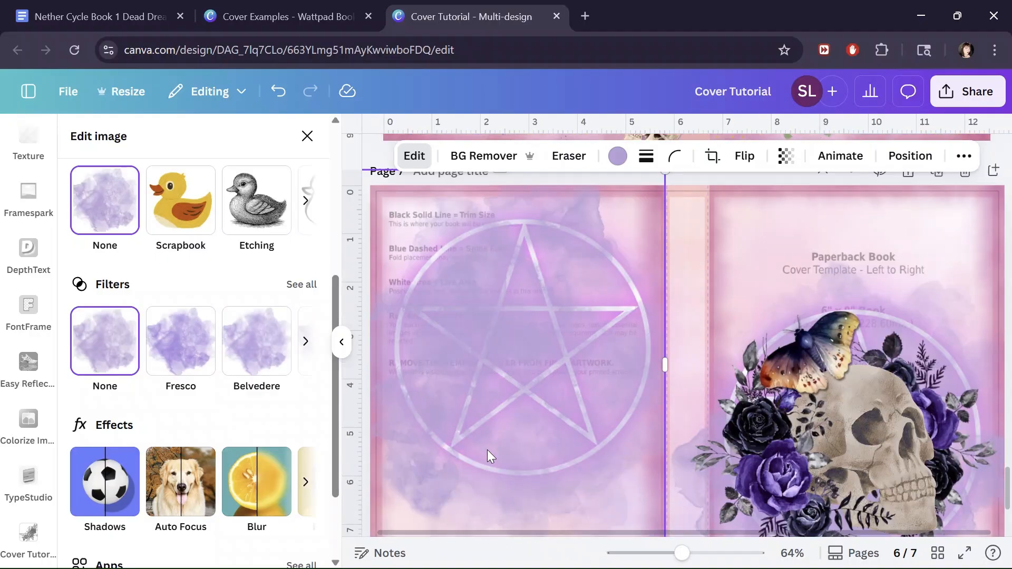
Lower the butterfly slightly so it rests closer on the skull, and undo the accidental shift of the watercolor splash behind it.
left_click(799, 360)
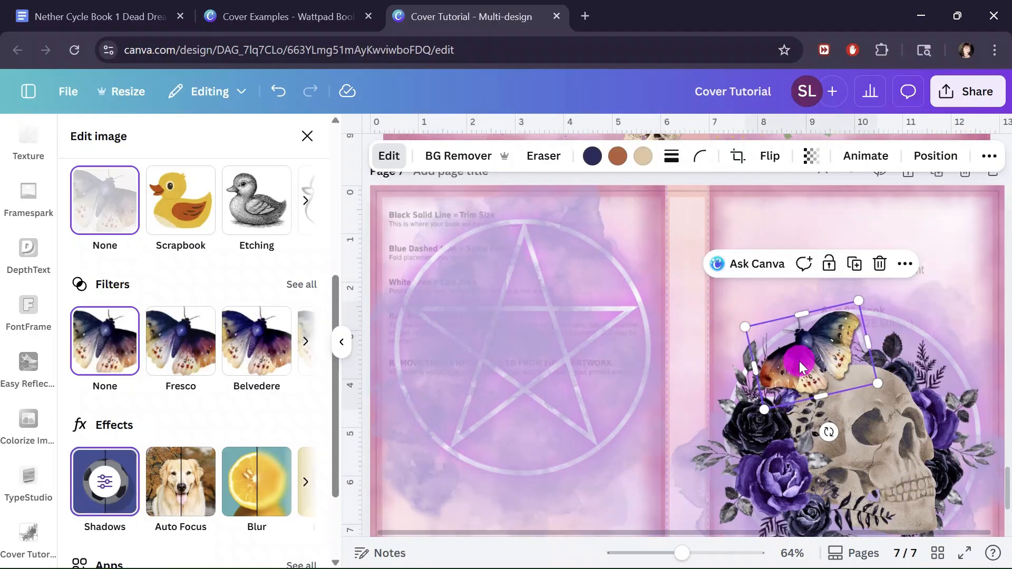
left_click_drag(799, 362, 797, 377)
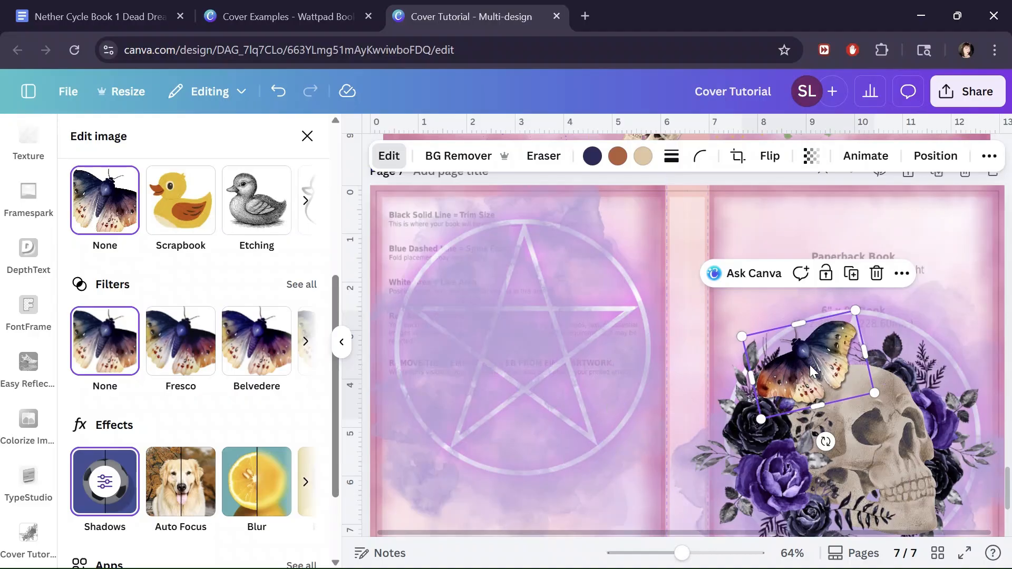
scroll(818, 383, "down", 3)
scroll(805, 410, "up", 2)
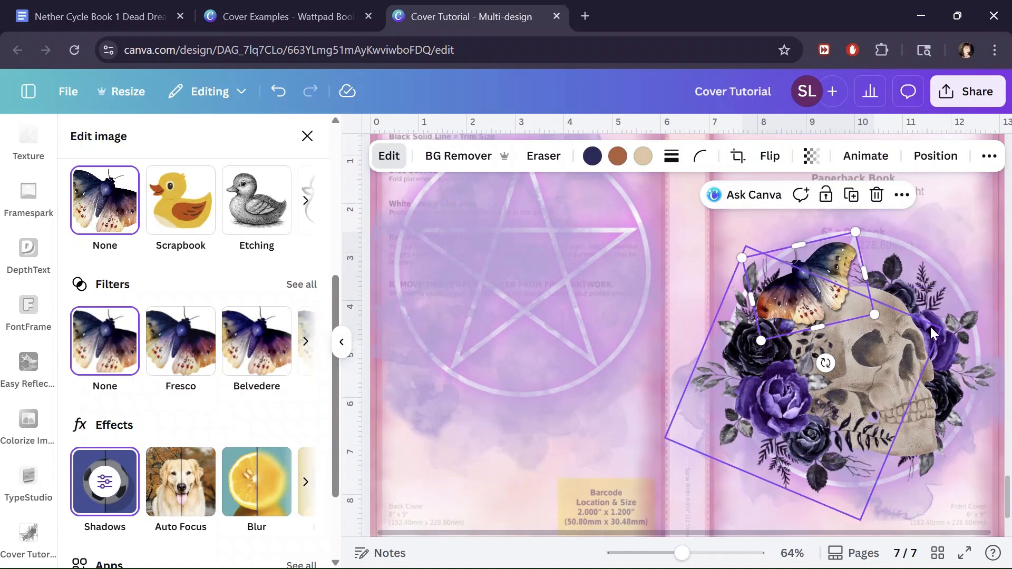
scroll(840, 375, "up", 3)
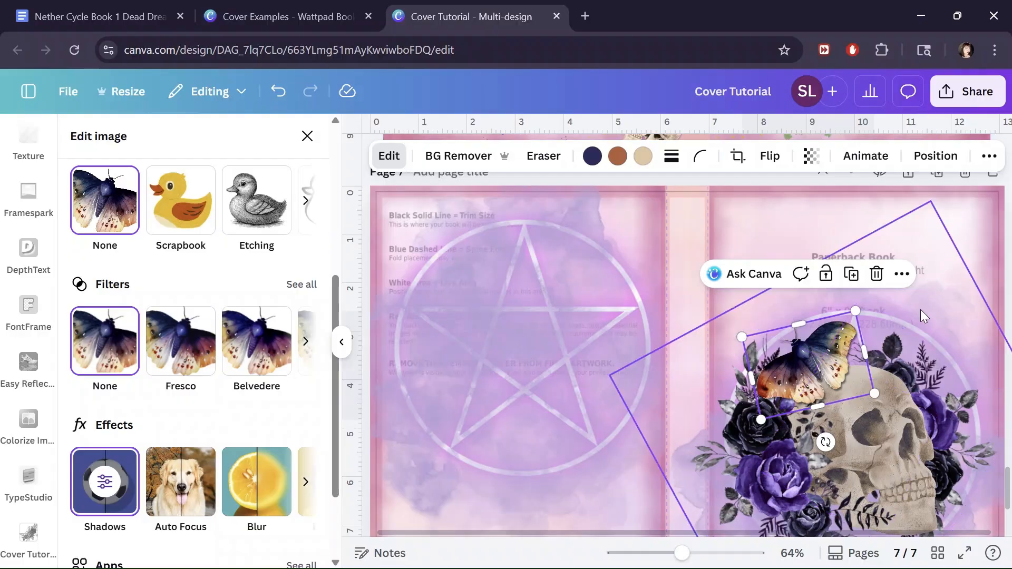
mouse_move(921, 311)
left_mouse_down()
mouse_move(851, 286)
mouse_move(897, 292)
mouse_move(854, 285)
mouse_move(911, 306)
mouse_move(904, 301)
left_mouse_up()
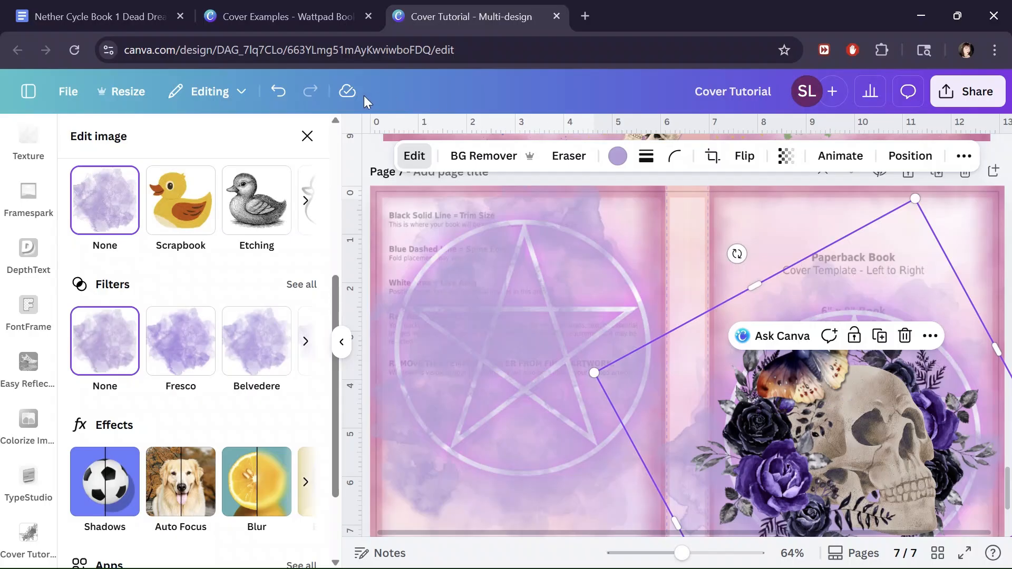
left_click(278, 91)
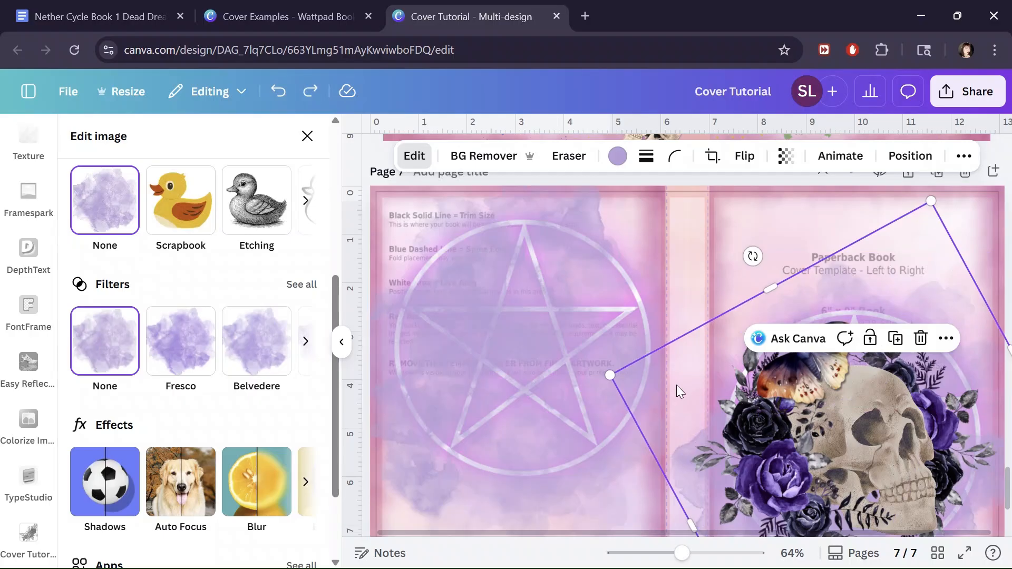
Group the butterfly, skull and both rose clusters on page 7, and nudge the group slightly up and to the right.
key("alt+1")
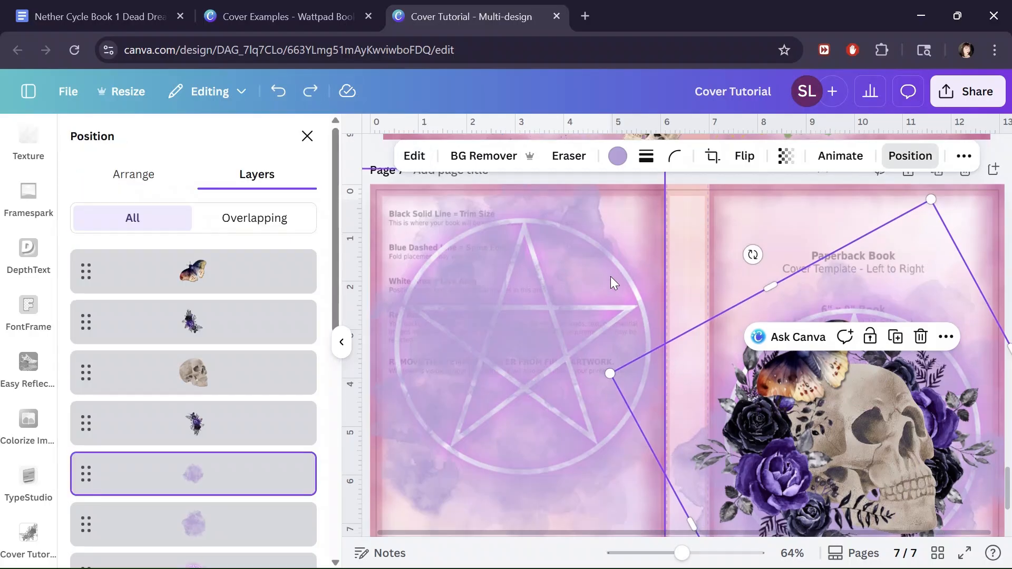
scroll(610, 277, "down", 3)
left_click_drag(681, 554, 670, 552)
left_click(428, 422)
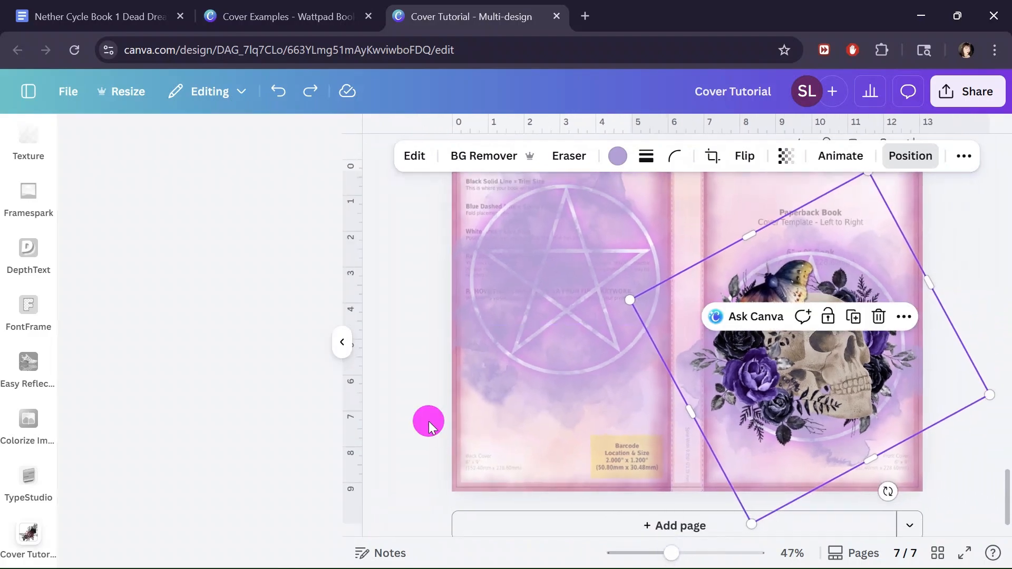
left_click(429, 422)
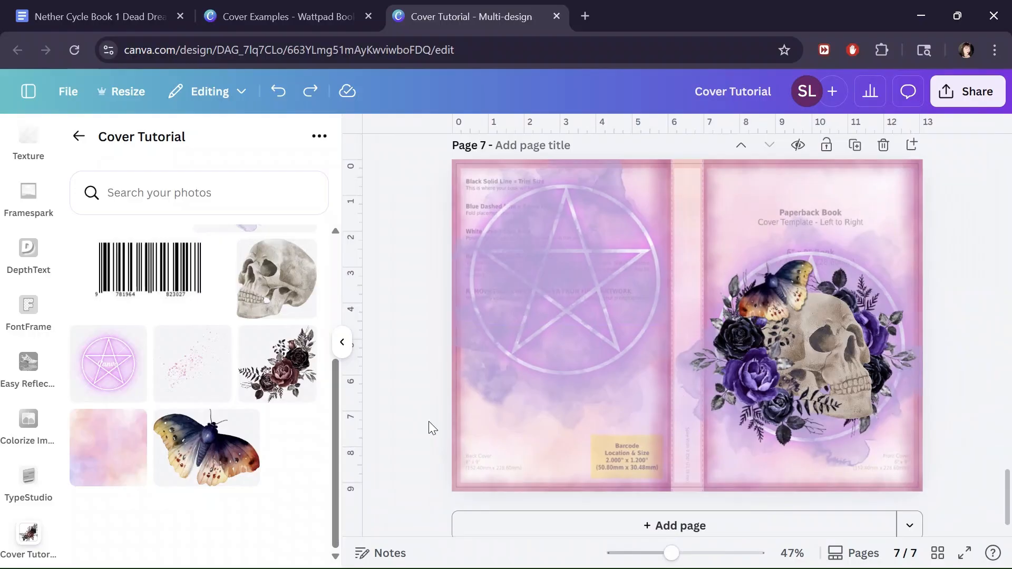
key("alt+1")
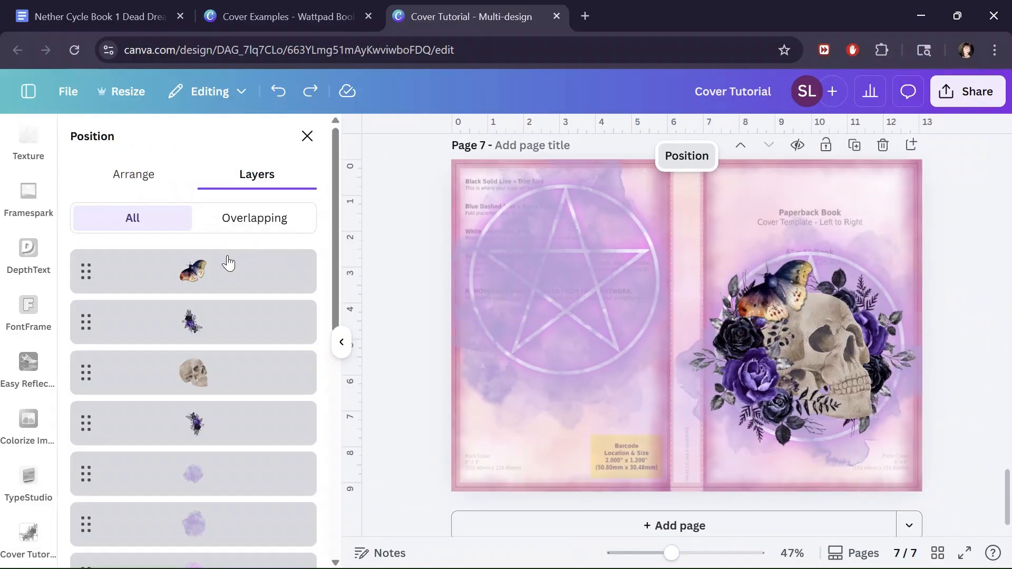
left_click(194, 276)
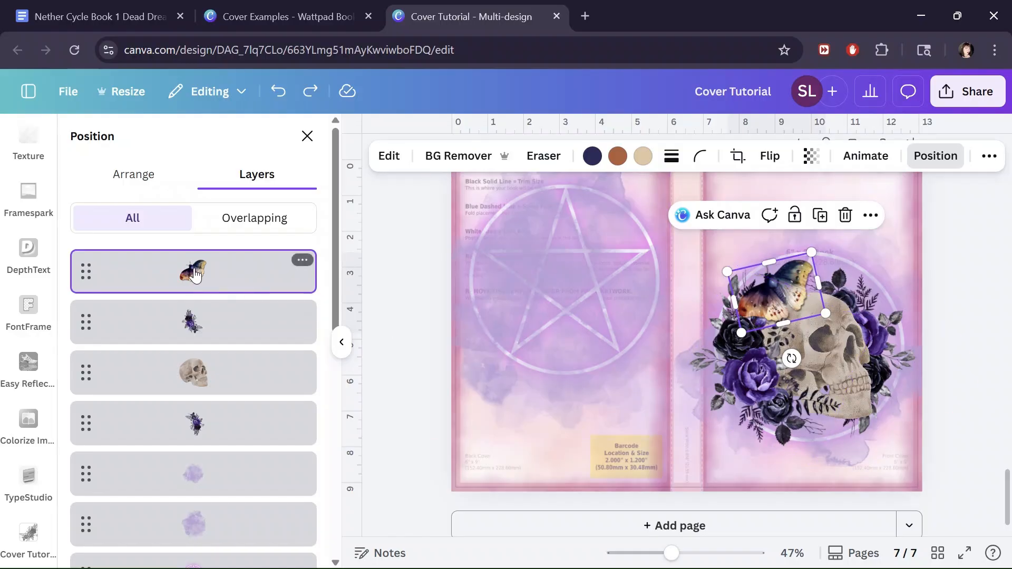
left_click(193, 323, "shift")
left_click(227, 374, "shift")
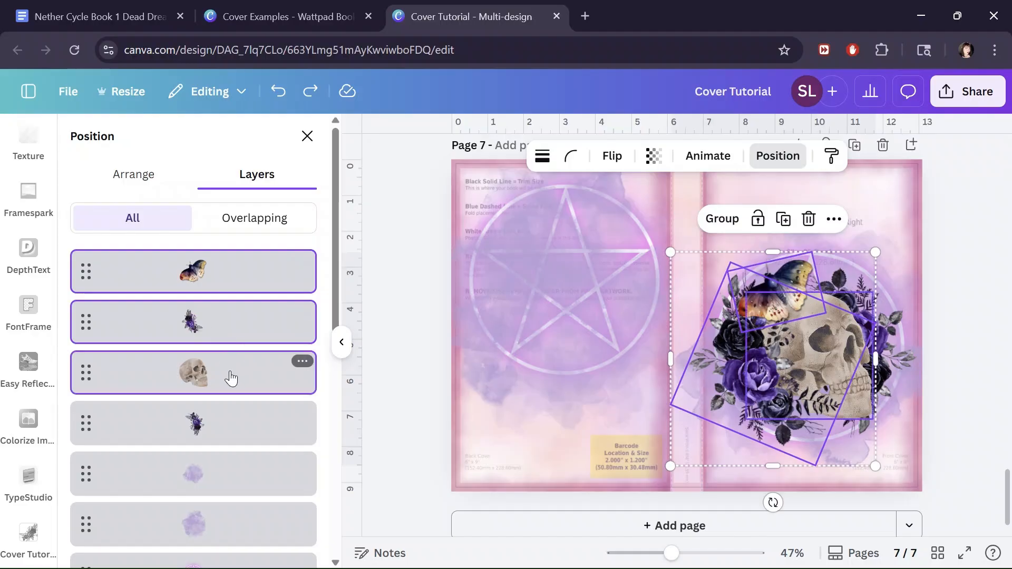
left_click(214, 417, "shift")
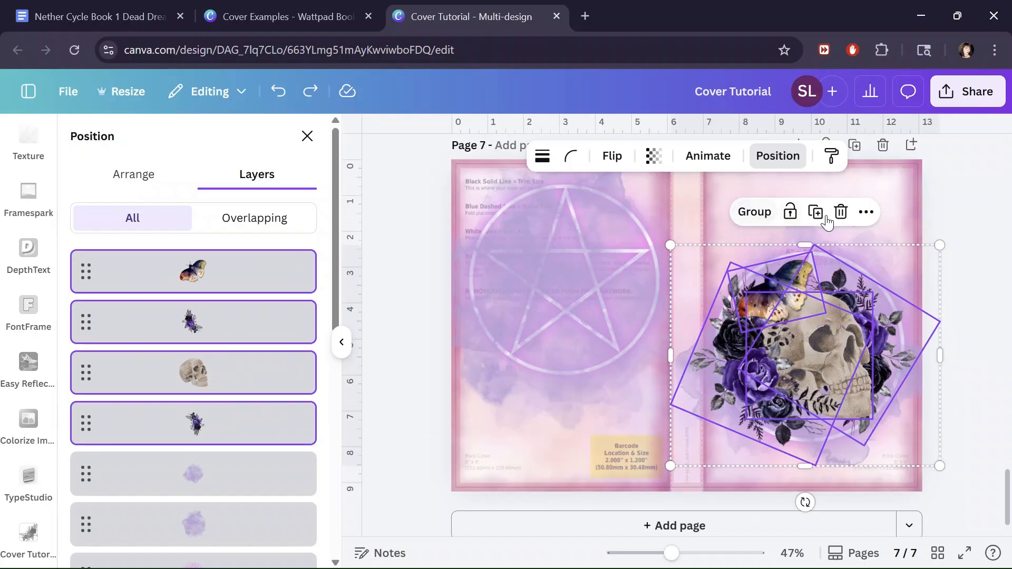
left_click(749, 214)
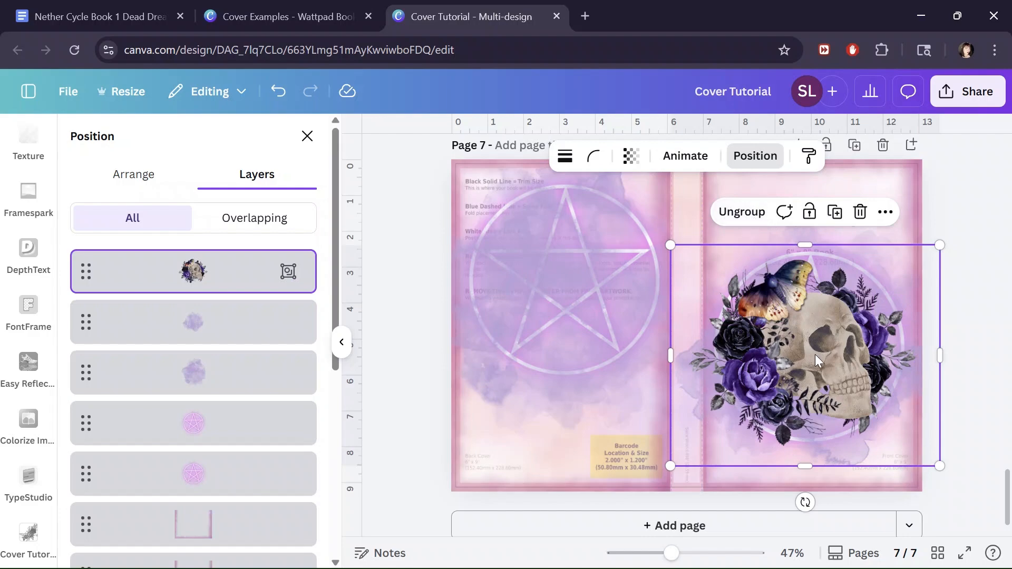
mouse_move(815, 372)
left_mouse_down()
mouse_move(682, 323)
mouse_move(877, 334)
mouse_move(715, 320)
mouse_move(818, 352)
left_mouse_up()
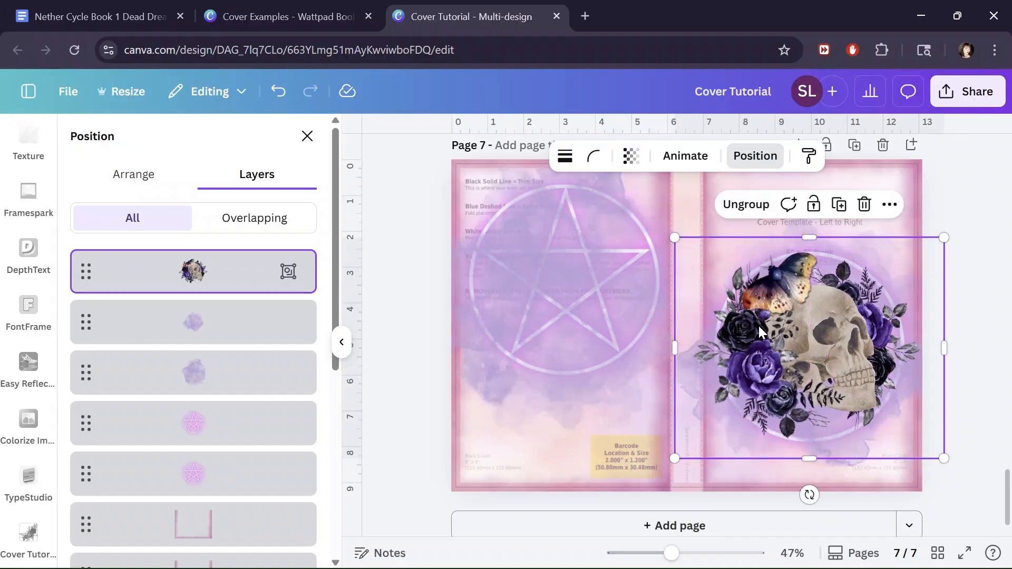
Compare the front artwork with the finished cover on page 6, and ungroup the skull, roses and butterfly on page 7.
scroll(546, 349, "up", 6)
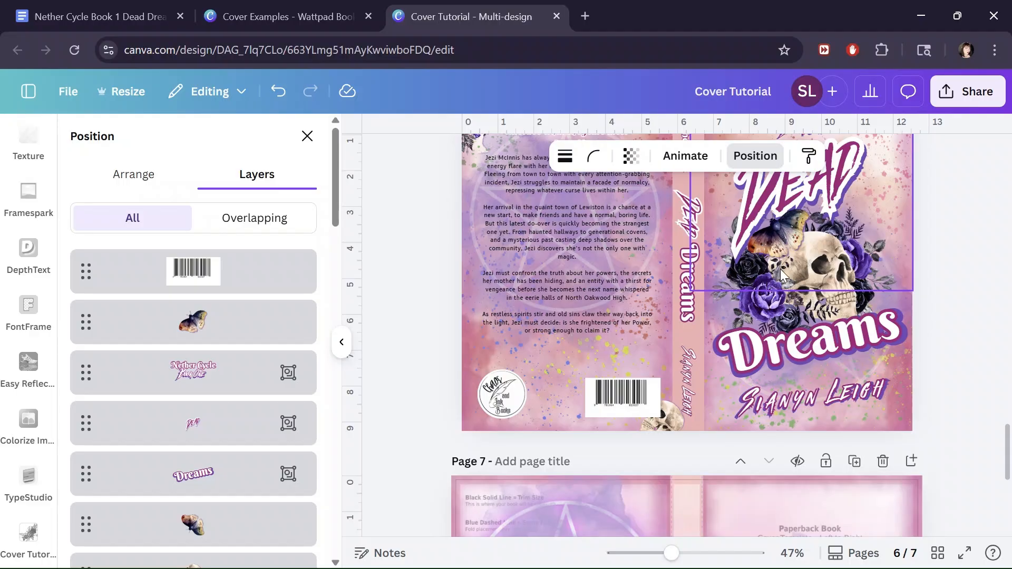
scroll(780, 269, "down", 5)
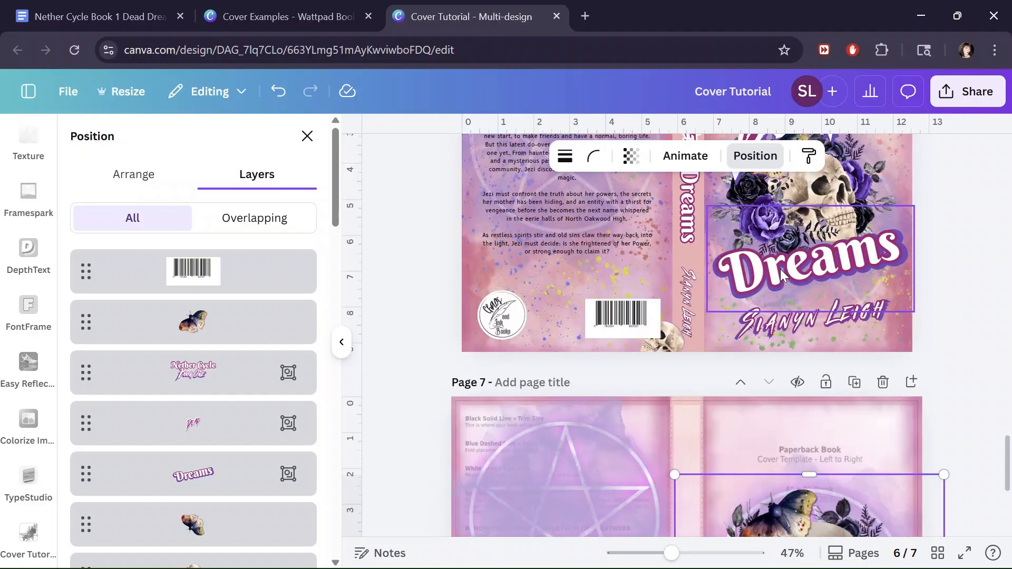
left_click(780, 273)
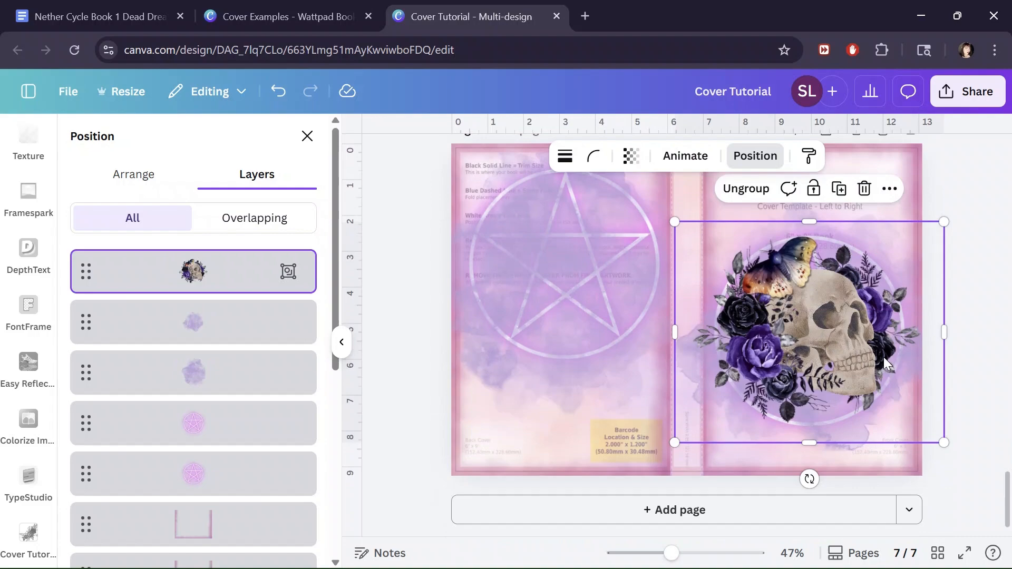
left_click(738, 189)
left_click(421, 391)
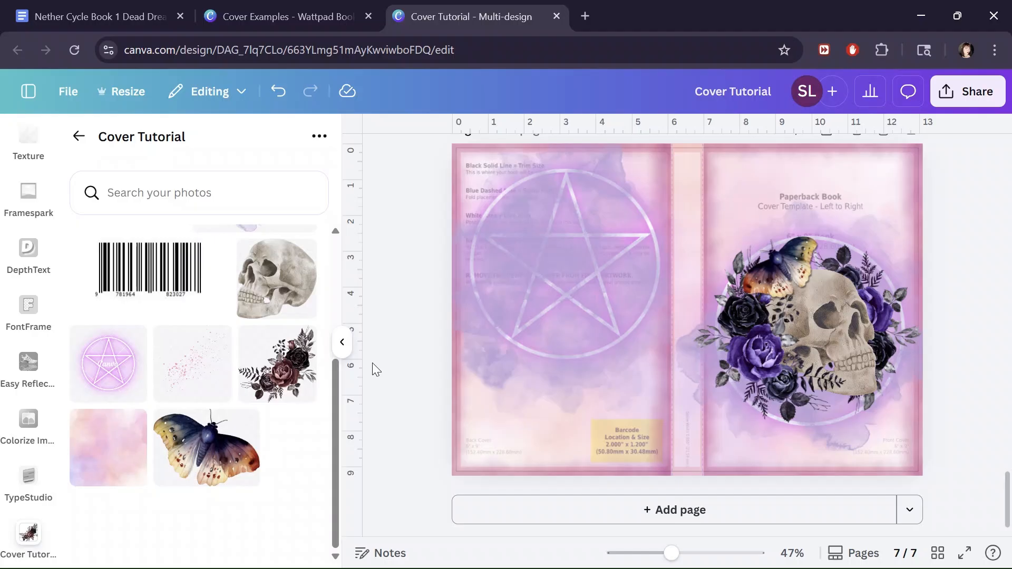
Add another purple watercolor splash, shrink it to roughly the skull's size, place it over the skull and right-hand roses, and rotate it clockwise.
scroll(129, 373, "up", 3)
left_click(251, 341)
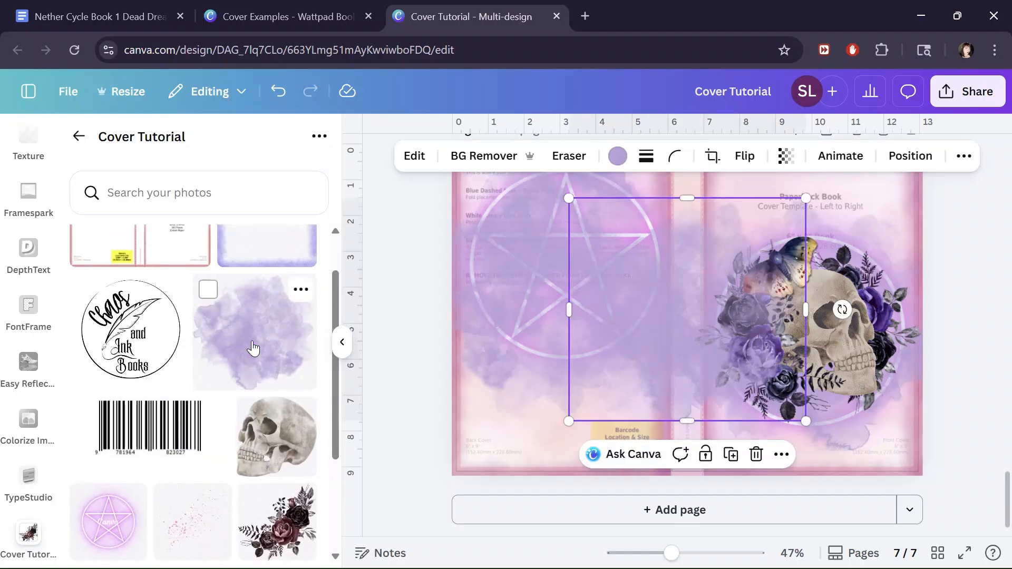
left_click_drag(800, 199, 711, 287)
left_click_drag(655, 356, 829, 320)
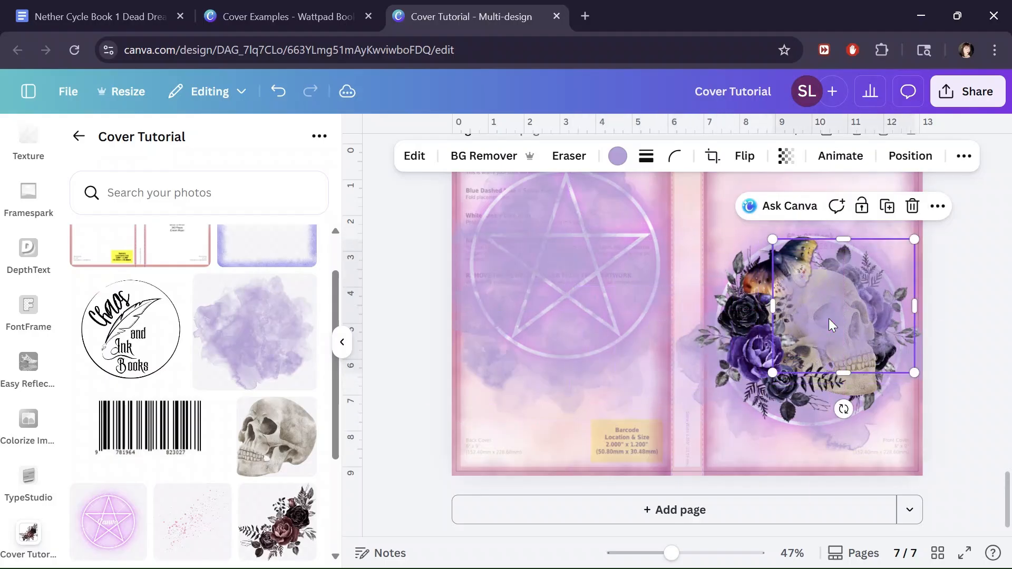
left_click_drag(771, 376, 758, 388)
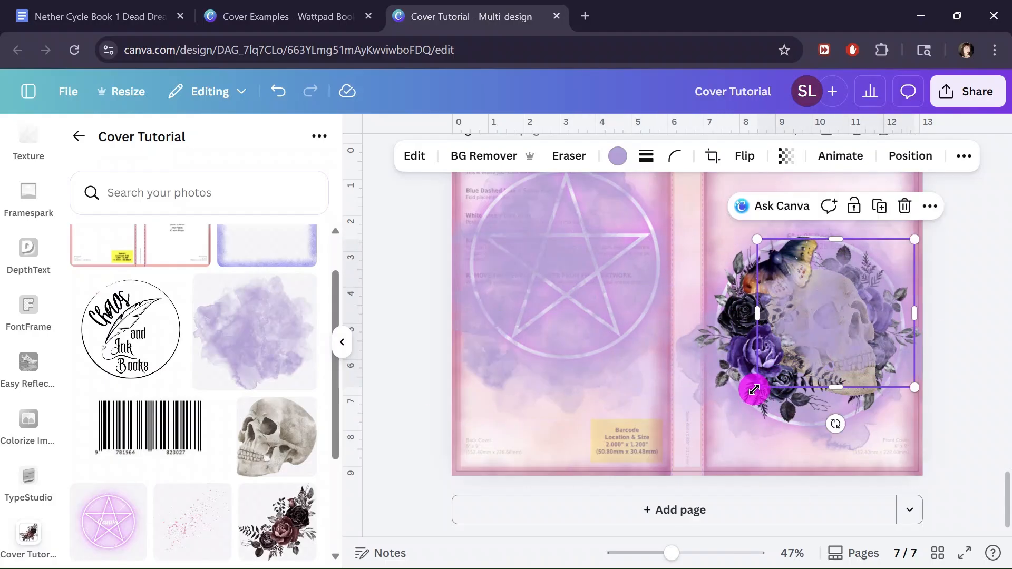
mouse_move(857, 327)
left_mouse_down()
mouse_move(852, 312)
mouse_move(836, 323)
mouse_move(850, 324)
left_mouse_up()
left_click_drag(857, 423, 805, 436)
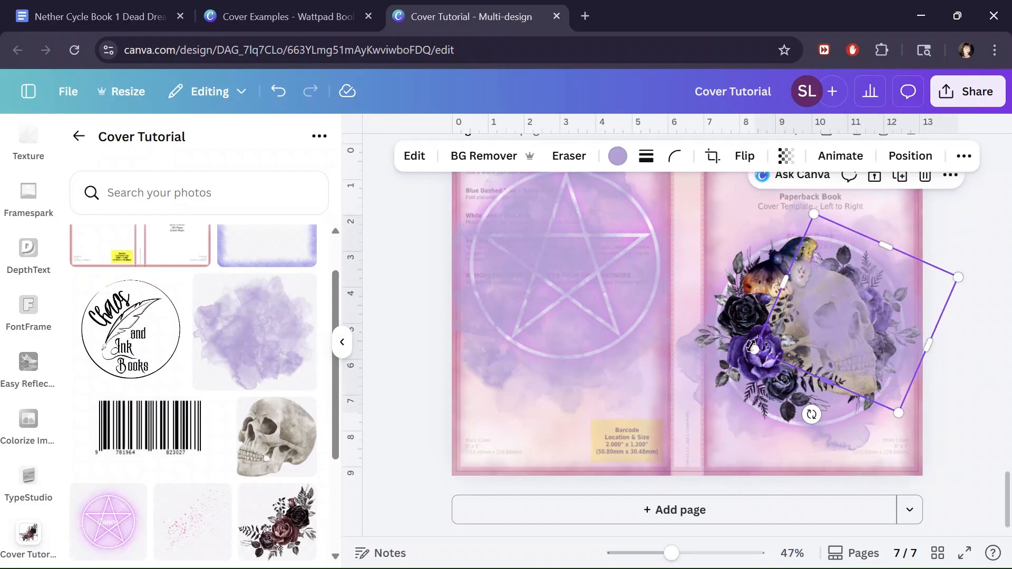
Move the new watercolor splash directly behind the skull in the layer order and set its transparency to 75.
key("alt")
key("alt+1")
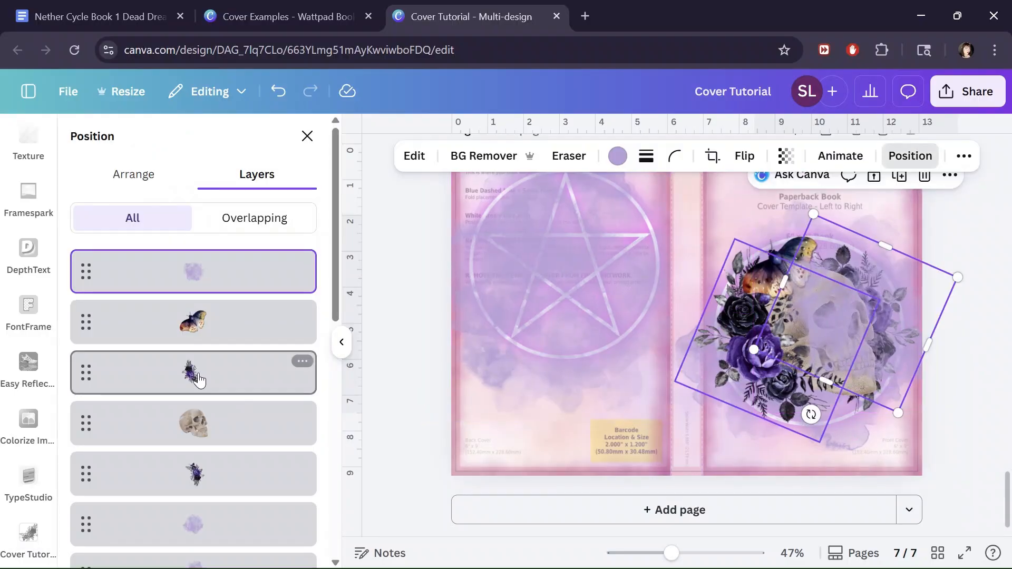
left_click_drag(192, 271, 200, 451)
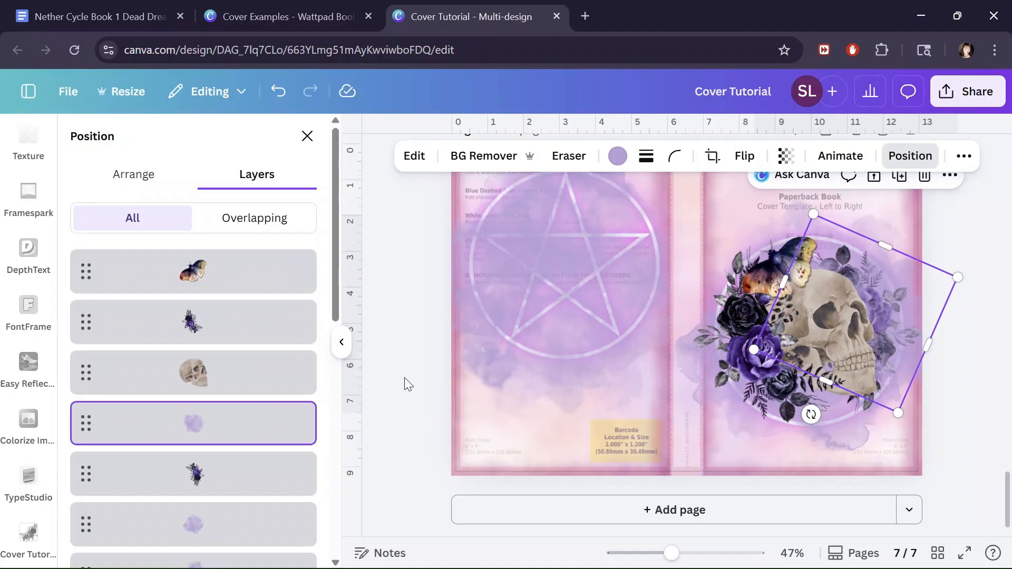
left_click(784, 158)
left_click_drag(829, 221, 796, 233)
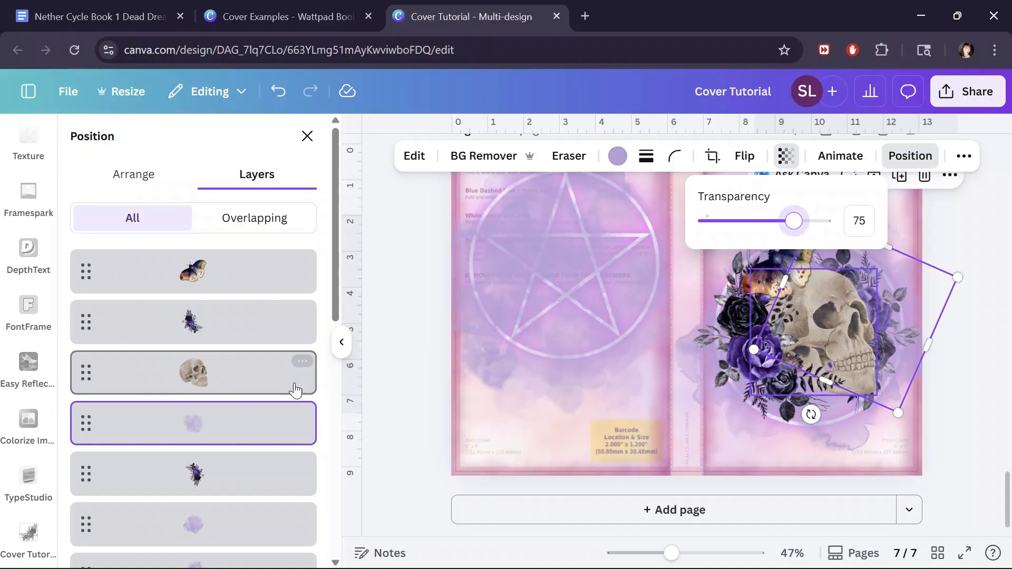
left_click(400, 376)
left_click(401, 375)
left_click(432, 378)
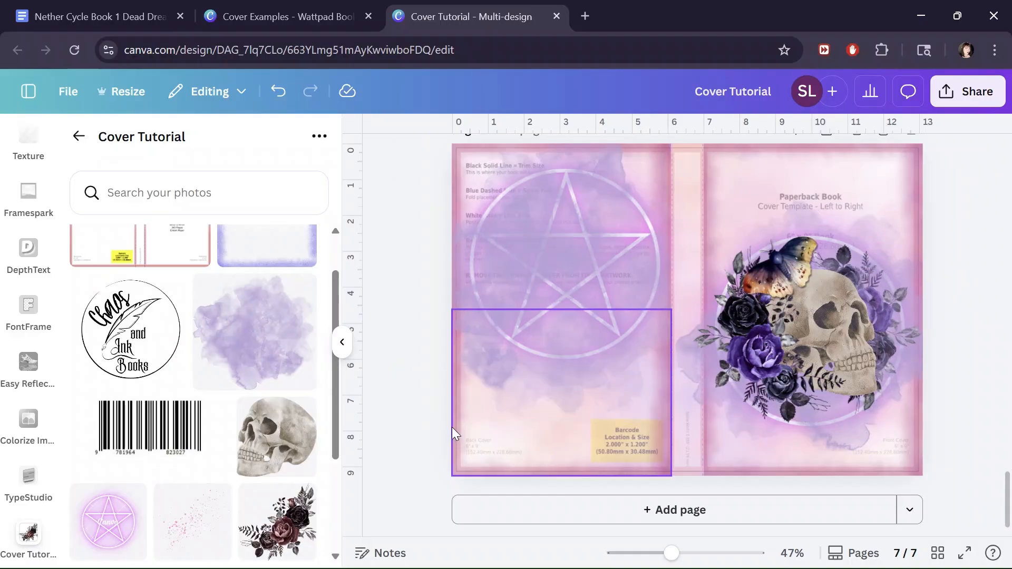
Group the butterfly, both rose clusters, the skull and the new watercolor splash into one object.
key("alt+1")
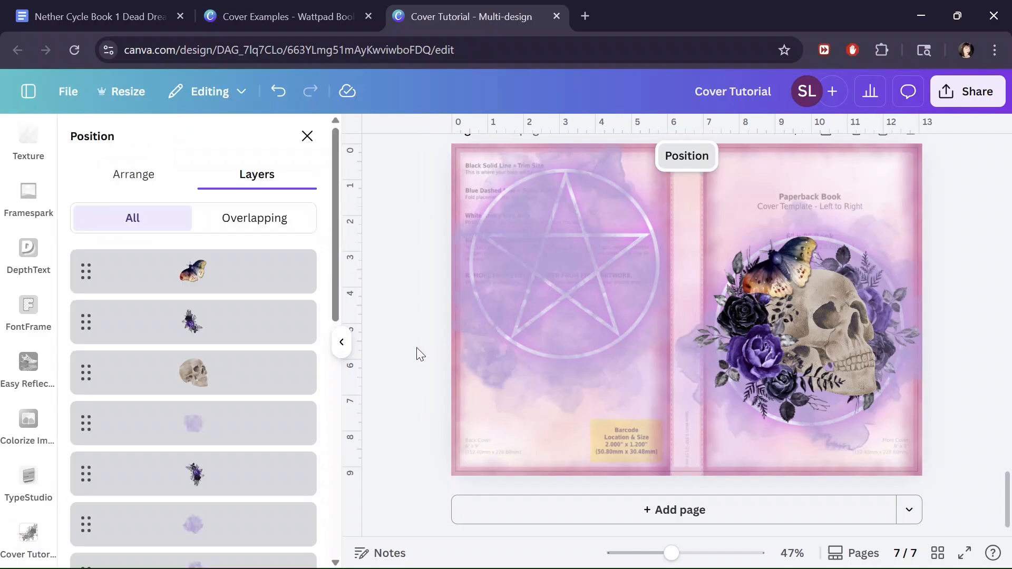
left_click(185, 271)
left_click(216, 317, "shift")
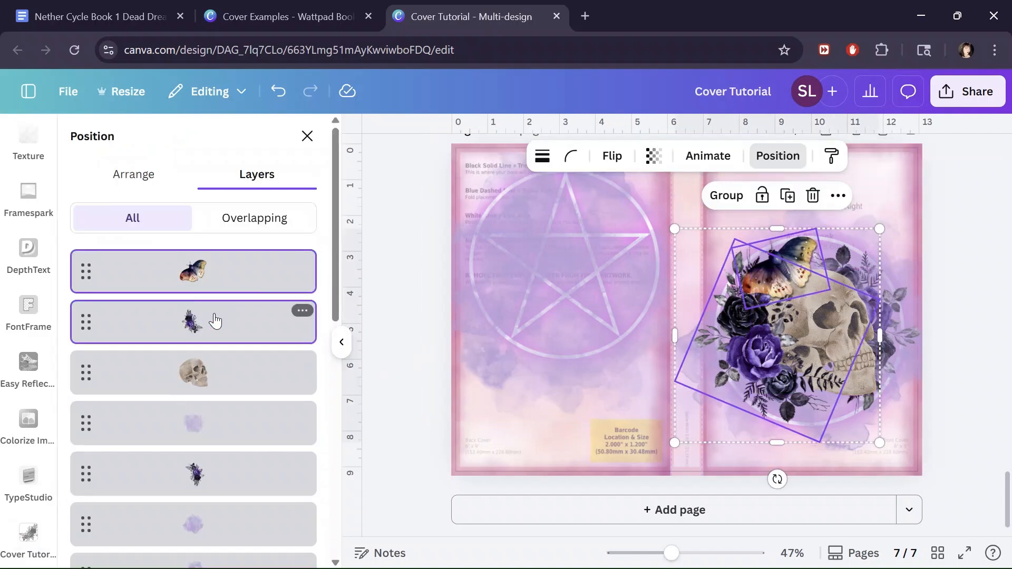
left_click(219, 369, "shift")
left_click(226, 422, "shift")
left_click(222, 472, "shift")
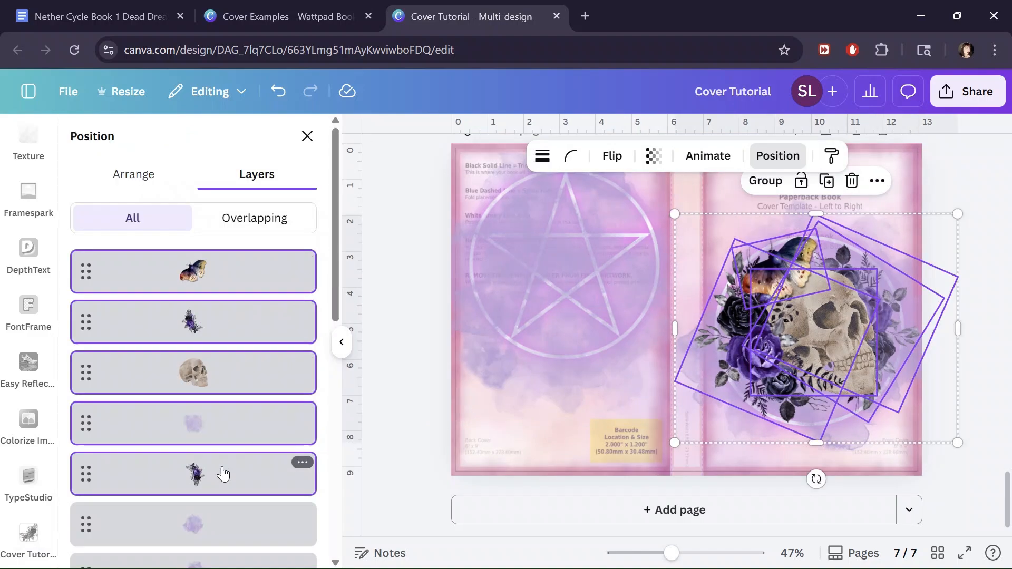
left_click(766, 181)
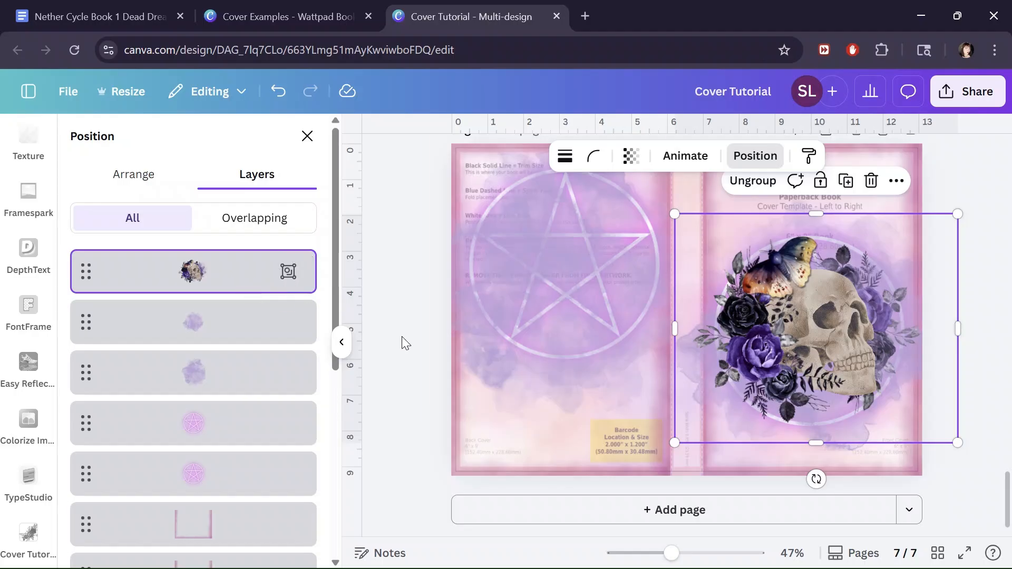
Scale down the grouped skull artwork and reposition it inside the front cover's pentagram circle, using page 6 as the size reference.
left_click_drag(958, 214, 923, 259)
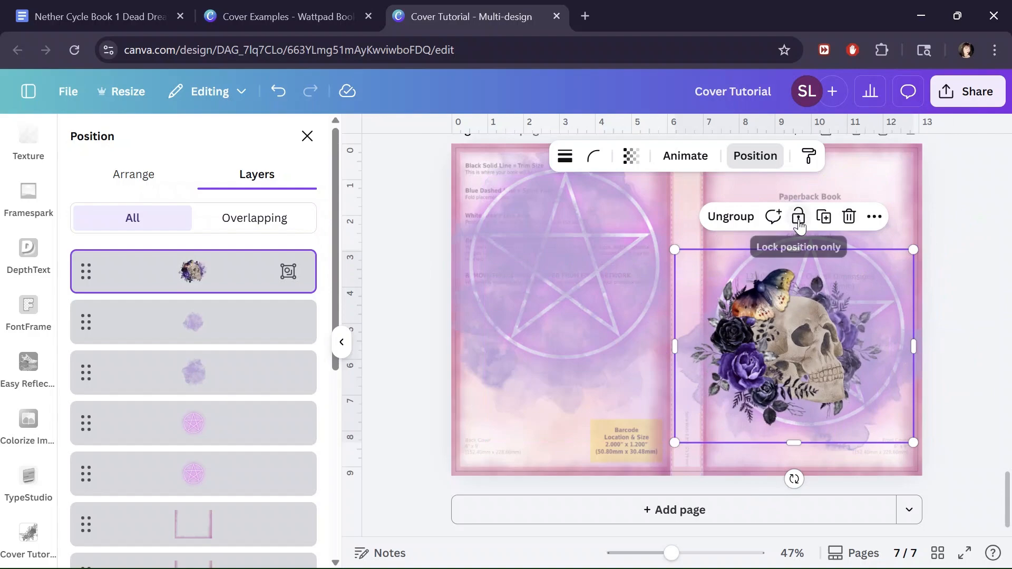
left_click_drag(799, 323, 817, 311)
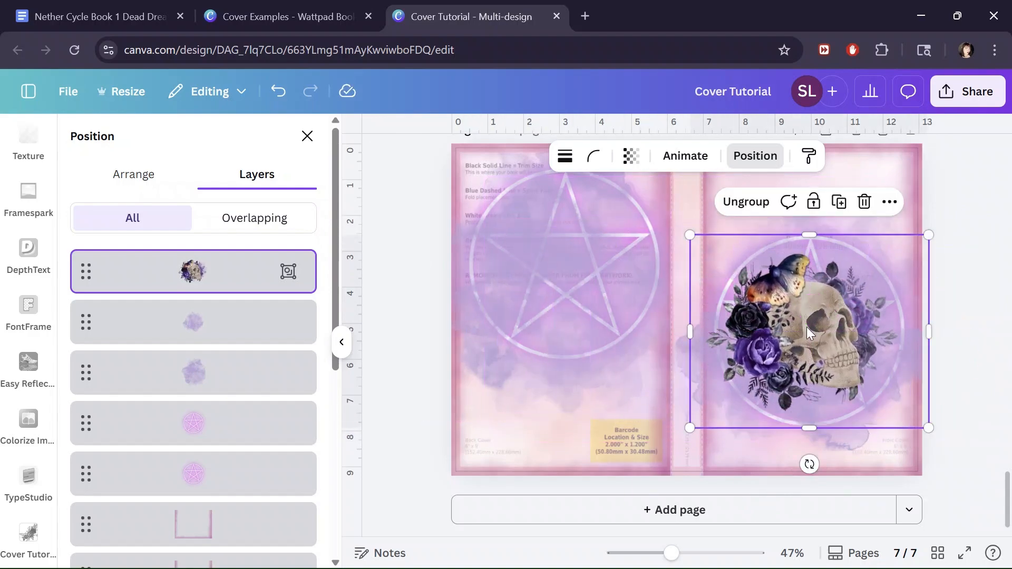
scroll(802, 338, "up", 8)
scroll(802, 338, "down", 4)
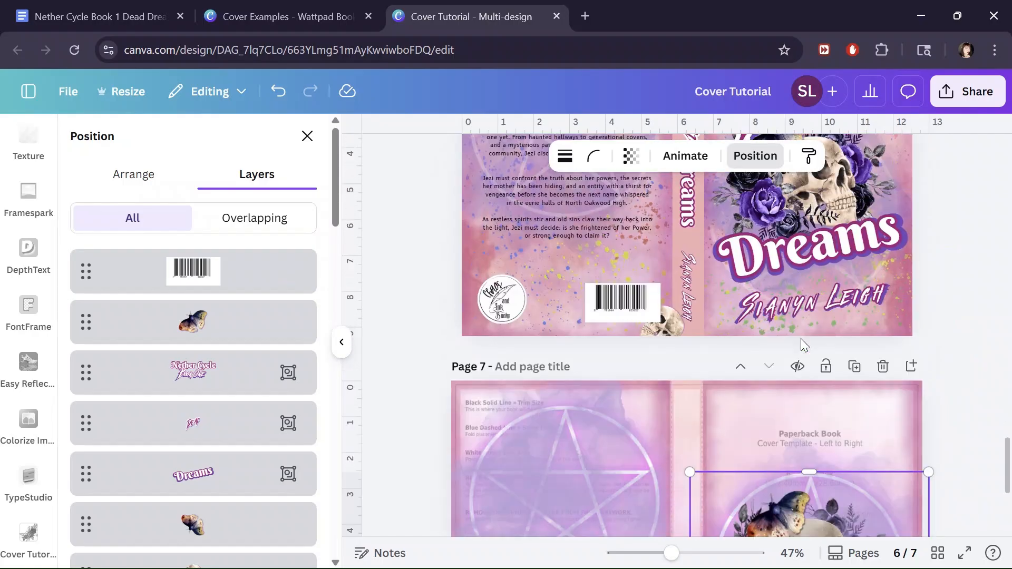
scroll(802, 338, "down", 5)
left_click_drag(929, 235, 911, 250)
left_click_drag(790, 347, 804, 325)
left_click_drag(925, 223, 911, 237)
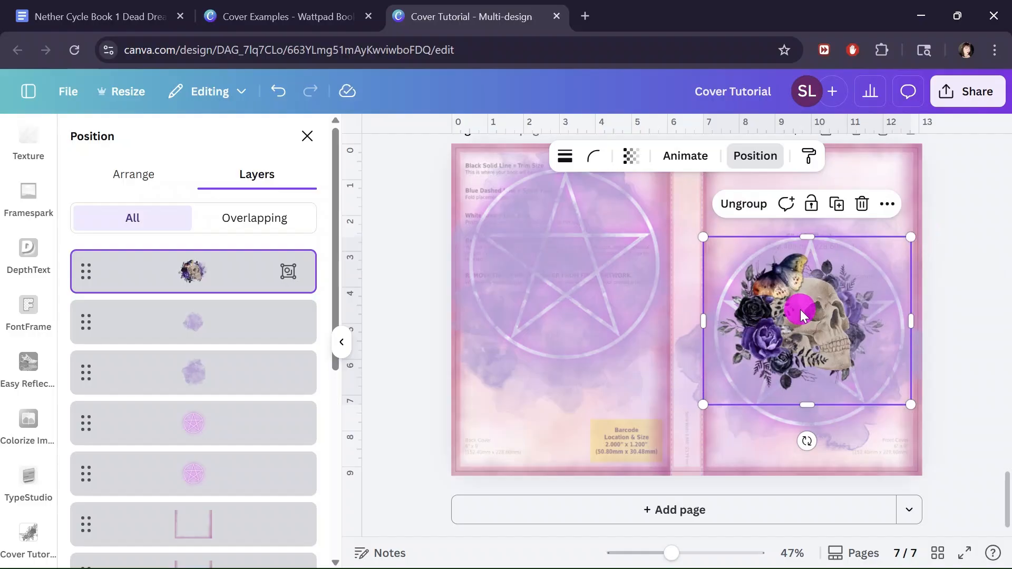
Center the grouped skull artwork in the front cover's pentagram circle and set that pentagram's transparency to 89.
left_click_drag(800, 309, 809, 308)
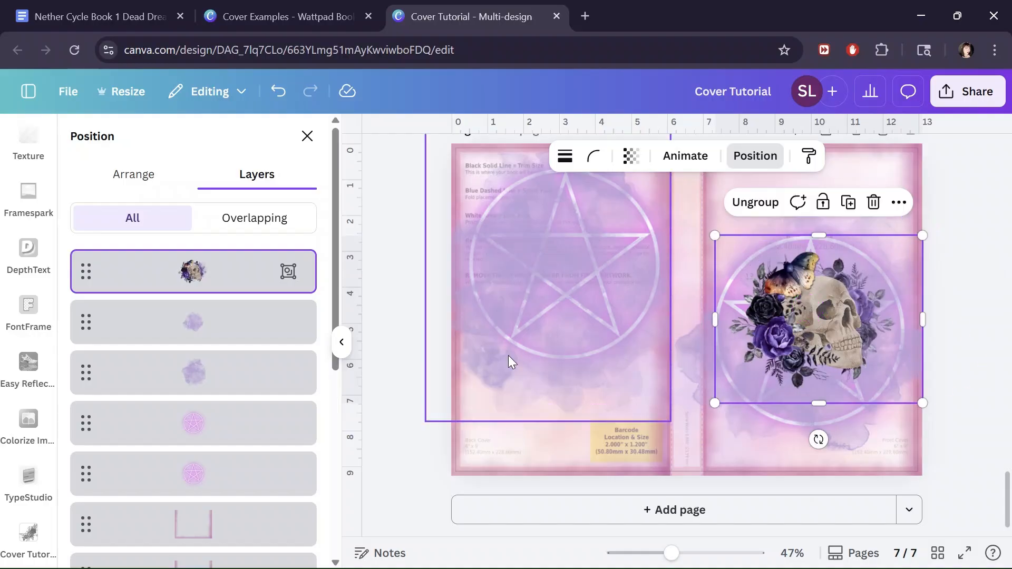
left_click(204, 421)
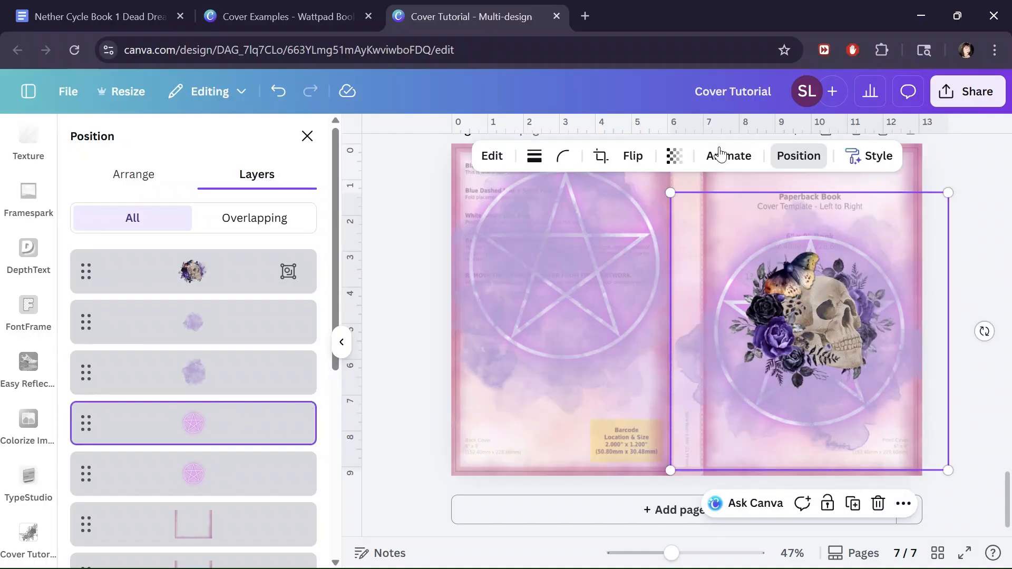
left_click(675, 159)
mouse_move(701, 222)
left_mouse_down()
mouse_move(712, 222)
mouse_move(690, 224)
mouse_move(699, 222)
left_mouse_up()
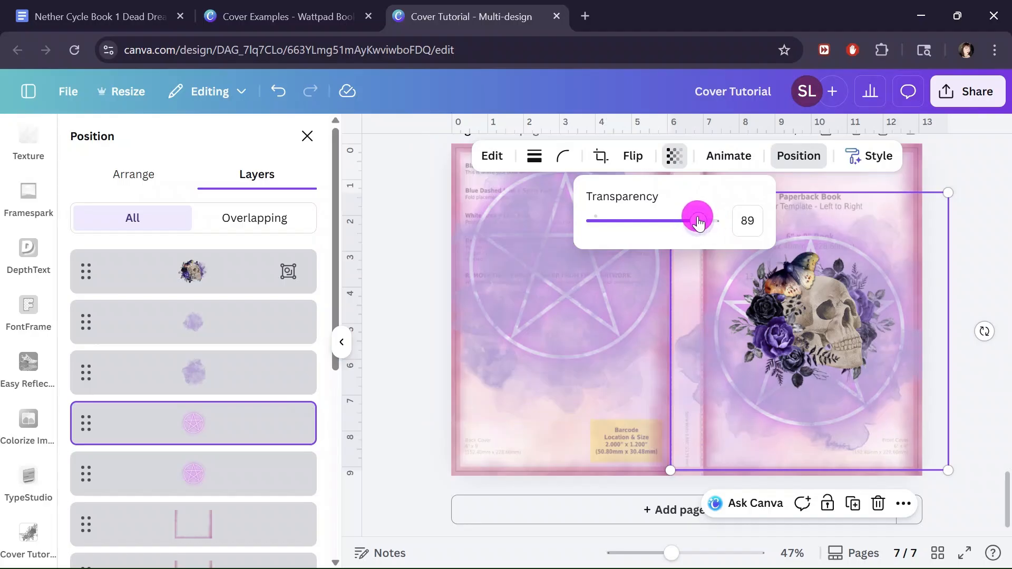
Set the transparency of the front cover's pink watercolor background on page 7 to 100.
scroll(194, 357, "down", 5)
left_click(232, 445)
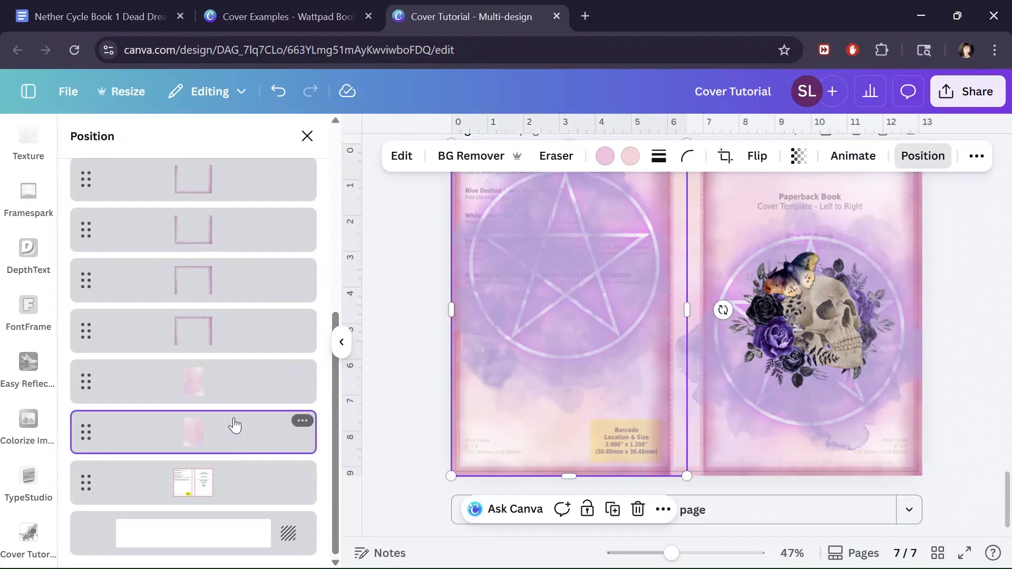
left_click(242, 390)
left_click(799, 156)
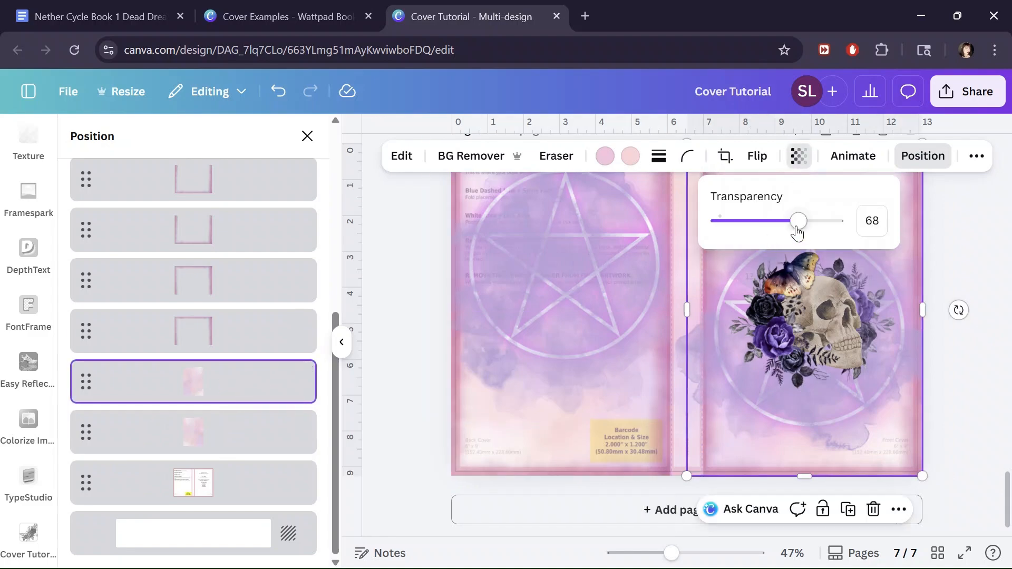
left_click_drag(798, 228, 849, 222)
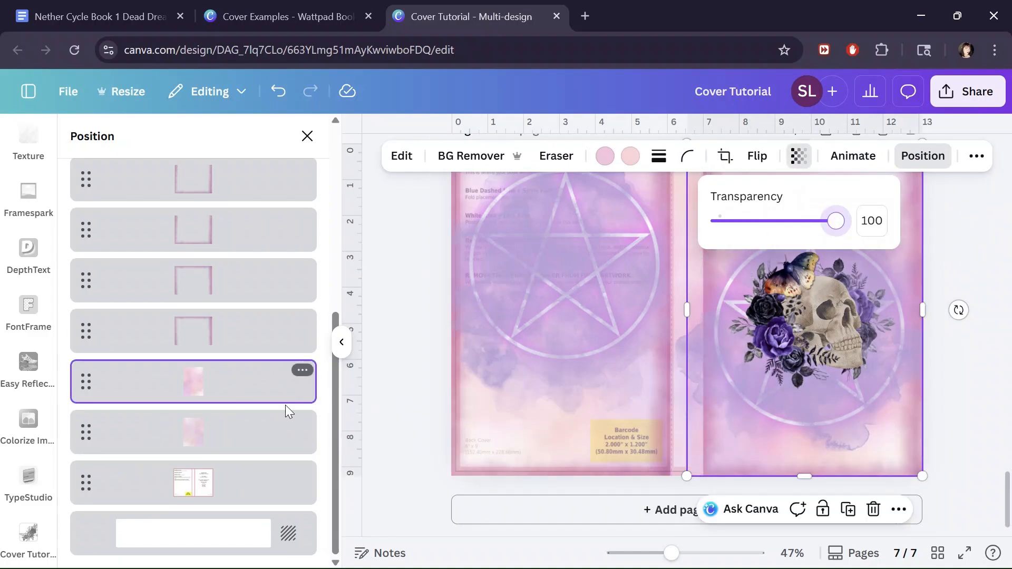
Fade the front cover's pentagram by lowering its transparency value to 51.
scroll(199, 395, "up", 5)
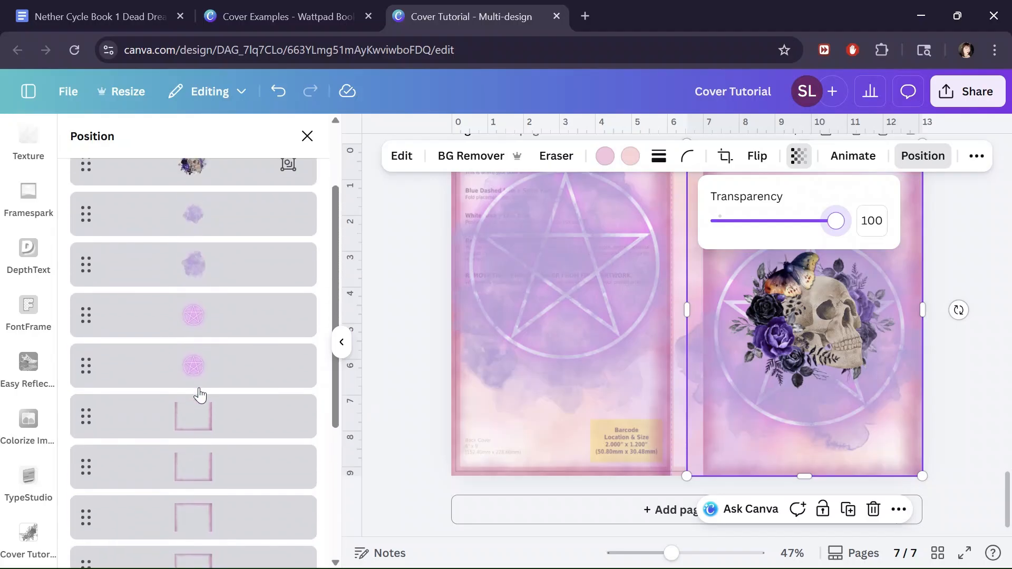
left_click(203, 322)
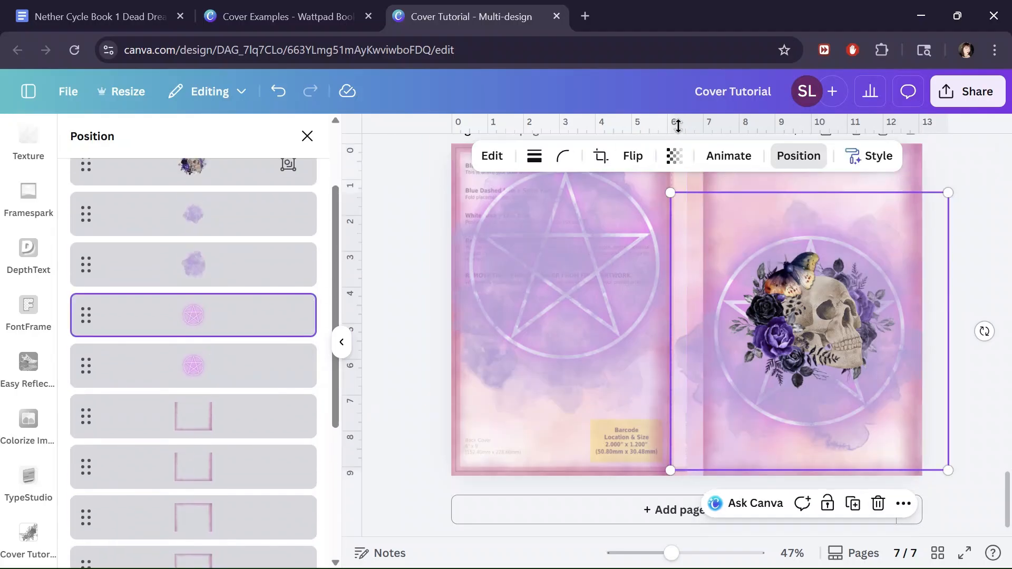
left_click(674, 156)
left_click_drag(707, 223, 654, 226)
left_click(749, 208)
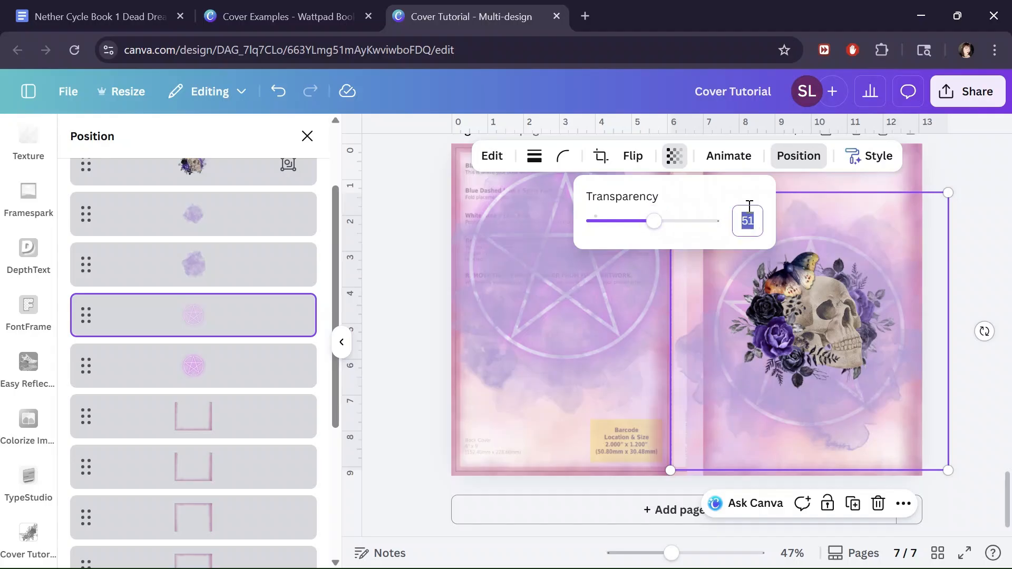
left_click(409, 295)
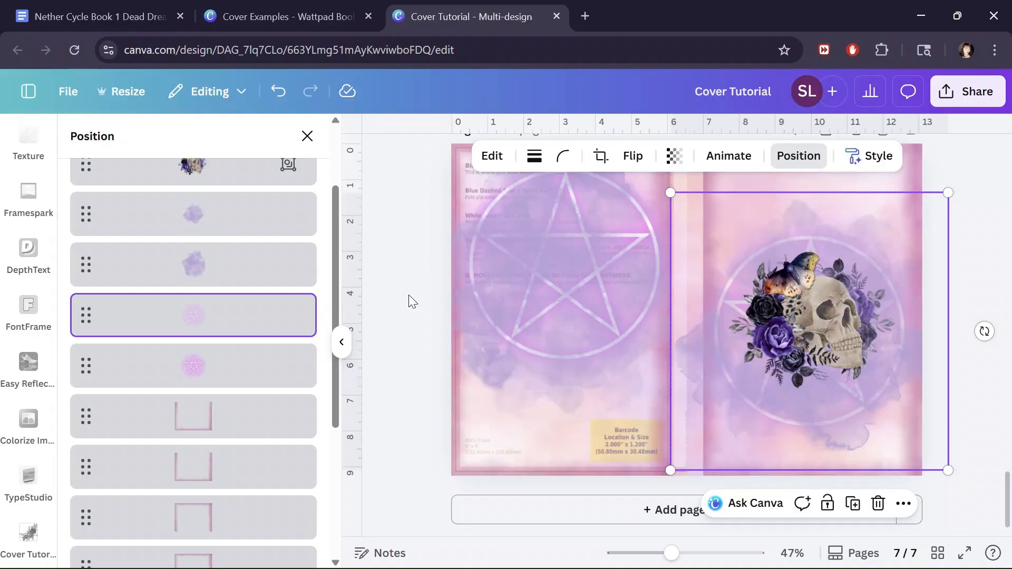
left_click(413, 293)
Compare with page 6, and set the transparency of page 7's back cover watercolor background to 100.
scroll(422, 295, "up", 5)
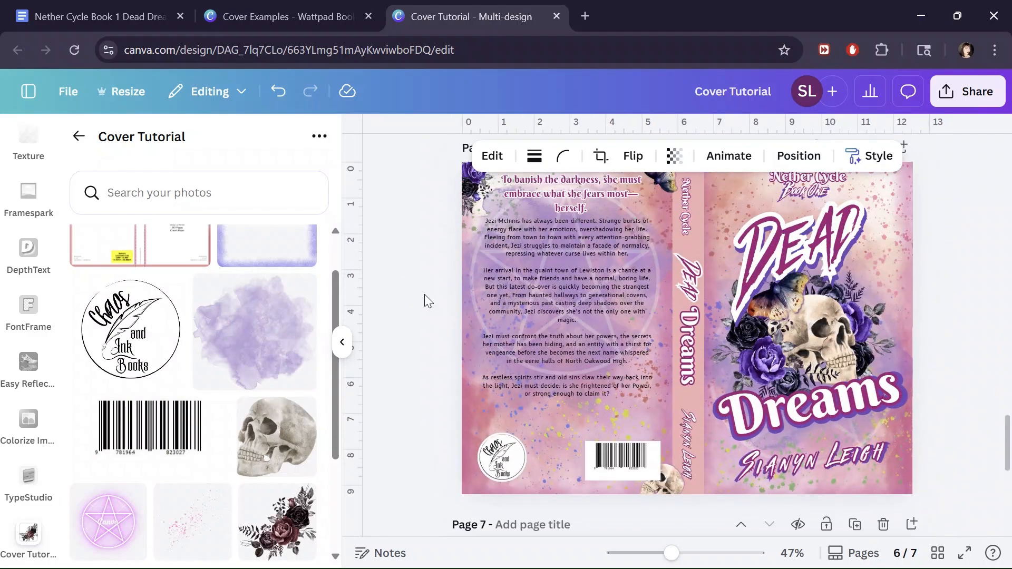
scroll(425, 294, "down", 5)
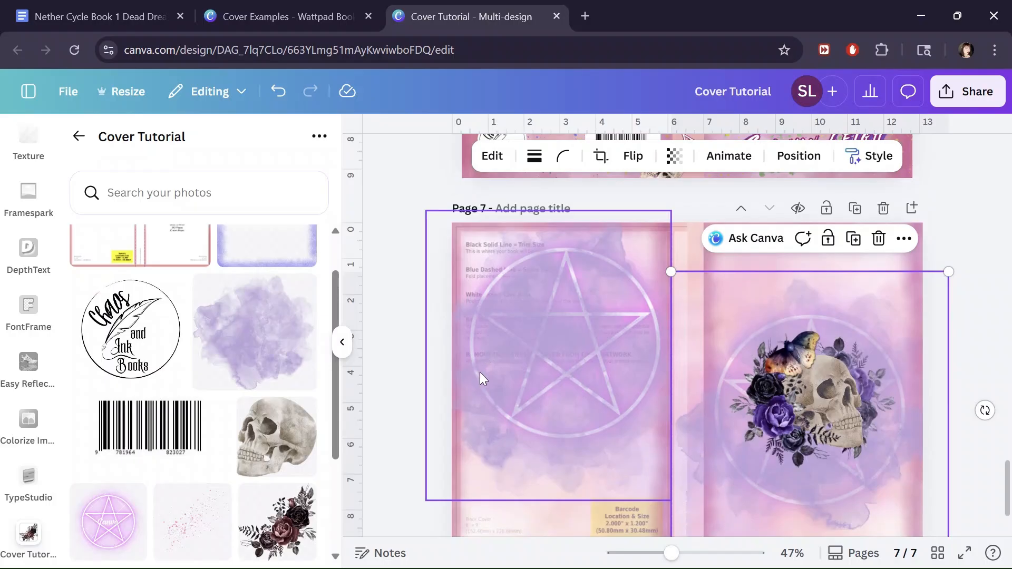
left_click(502, 511)
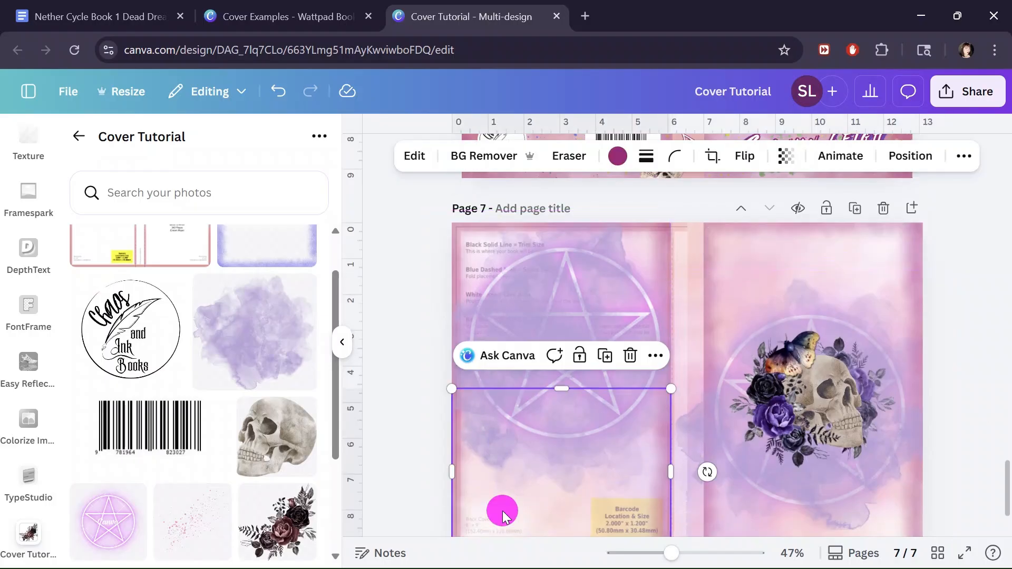
key("alt+1")
left_click(514, 439)
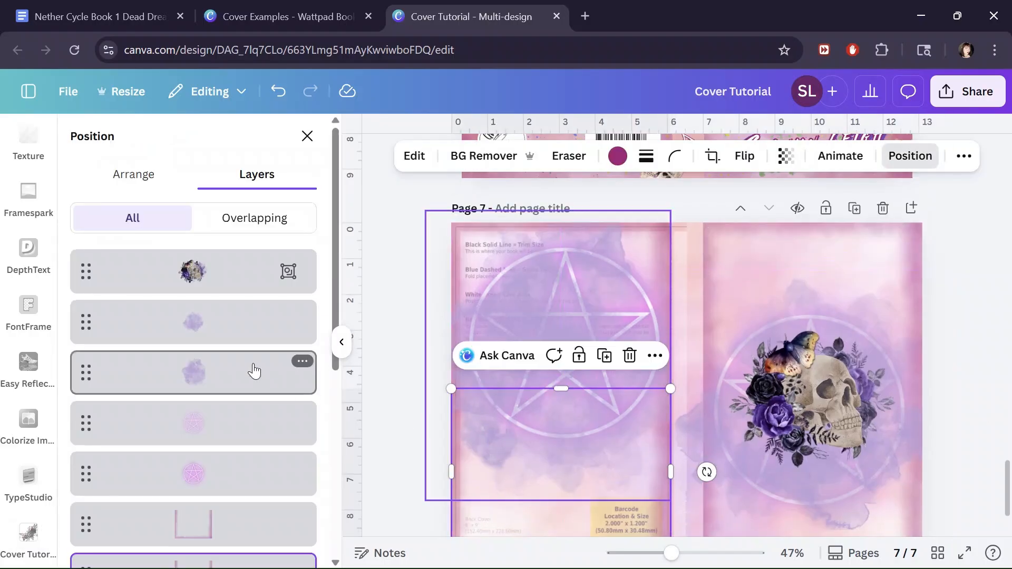
scroll(248, 374, "down", 5)
left_click(209, 437)
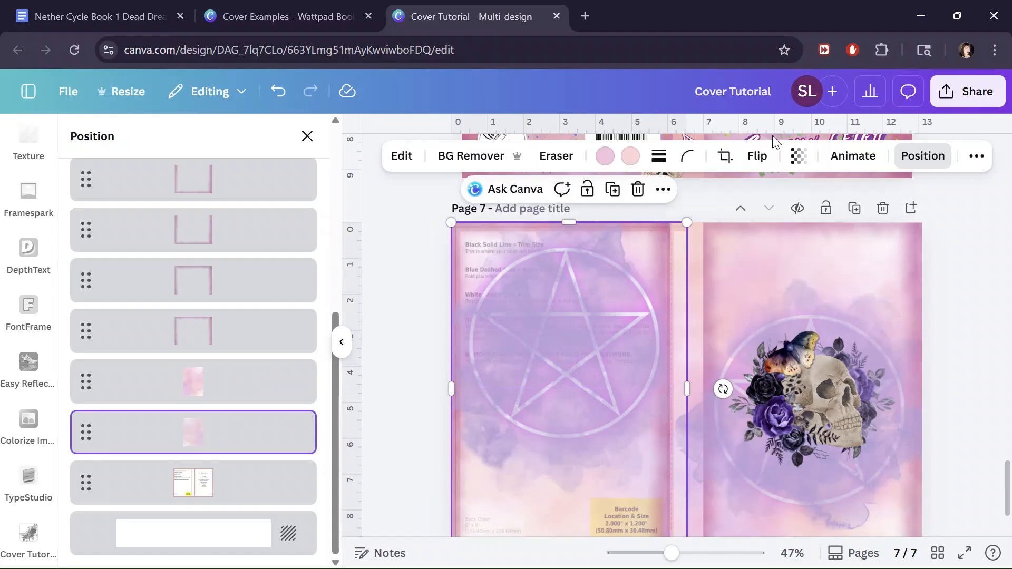
left_click(798, 156)
left_click_drag(792, 220, 857, 232)
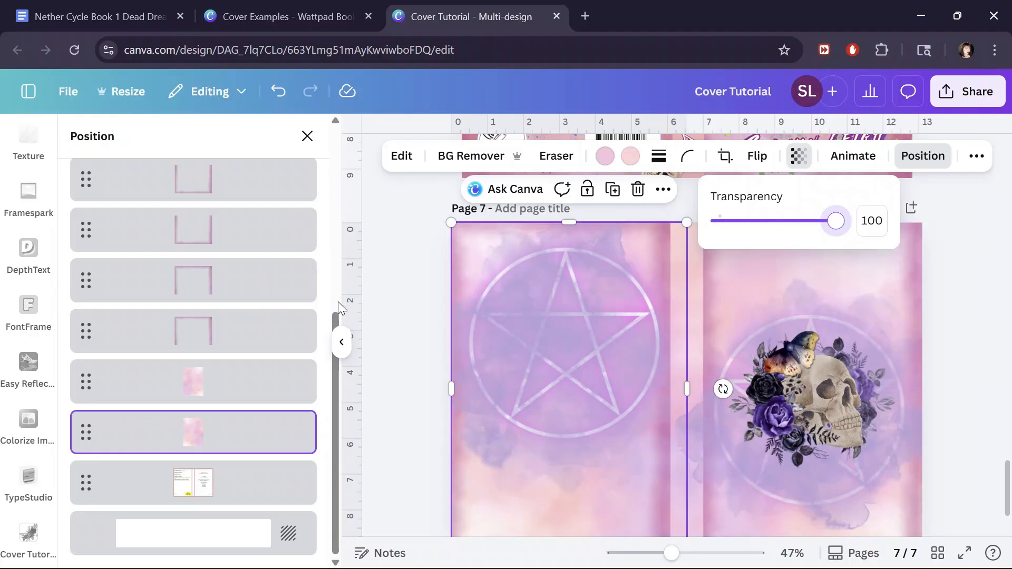
left_click(308, 138)
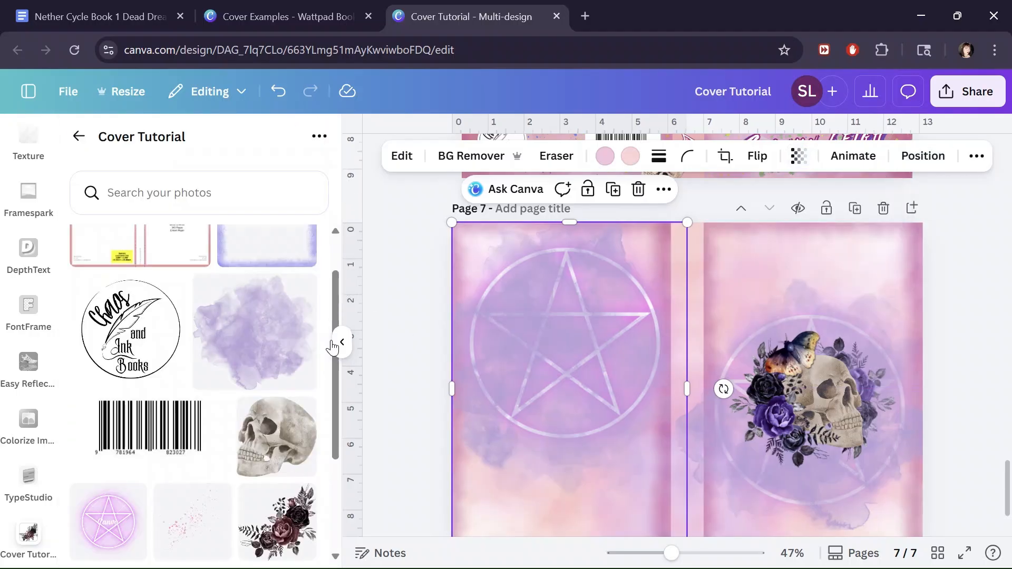
Add the pink paint splatter to page 7, place it over the front cover's upper area and rotate it, using page 6 as reference.
scroll(264, 395, "down", 3)
scroll(188, 449, "down", 3)
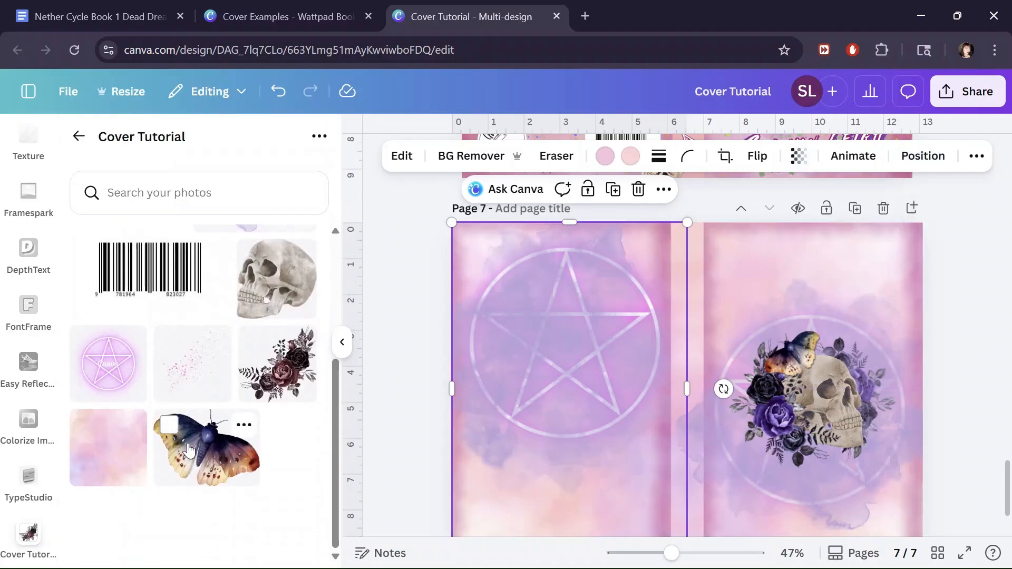
left_click(192, 366)
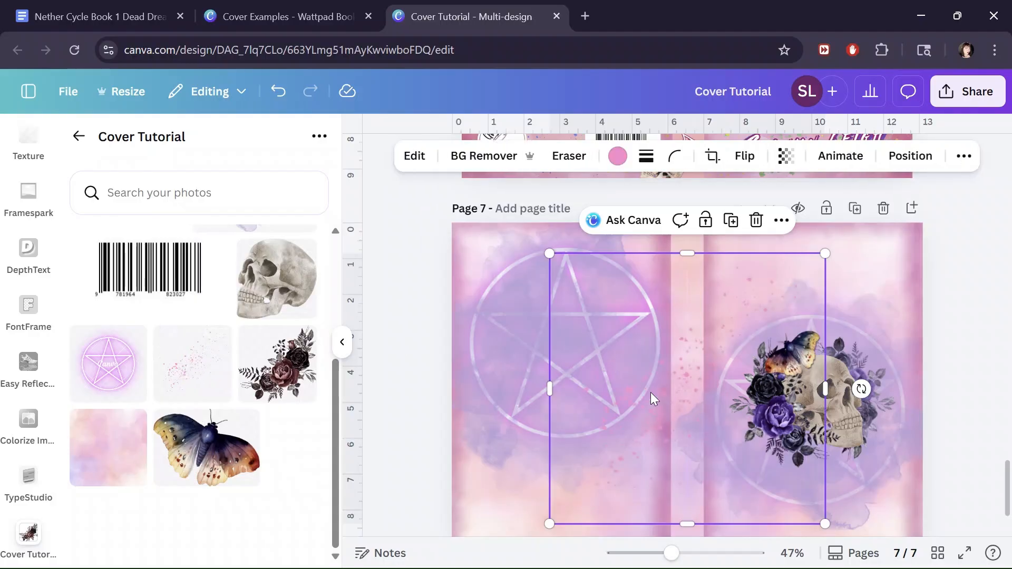
left_click_drag(706, 384, 809, 353)
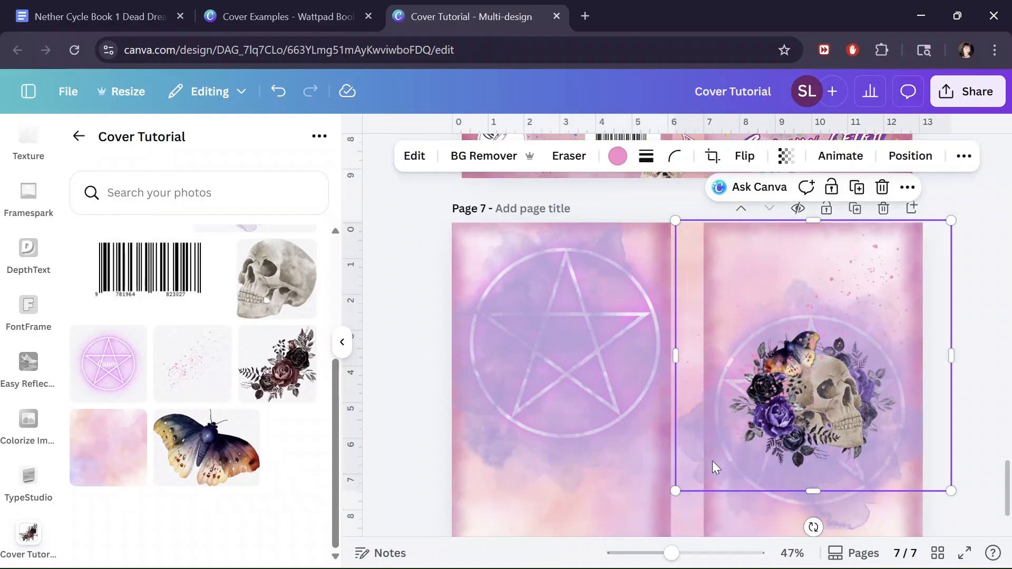
left_click_drag(814, 527, 773, 185)
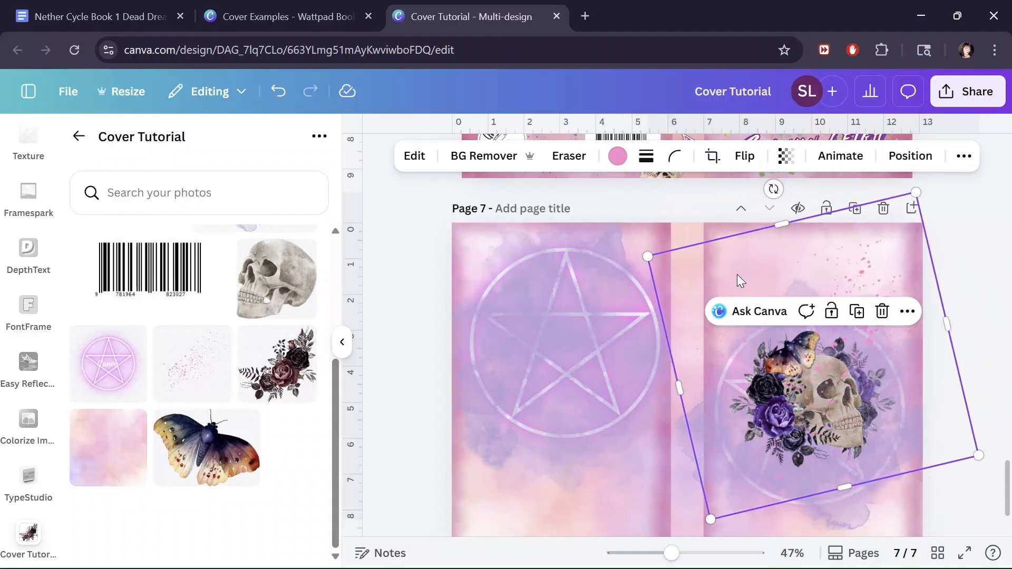
left_click_drag(720, 364, 714, 320)
left_click(706, 321)
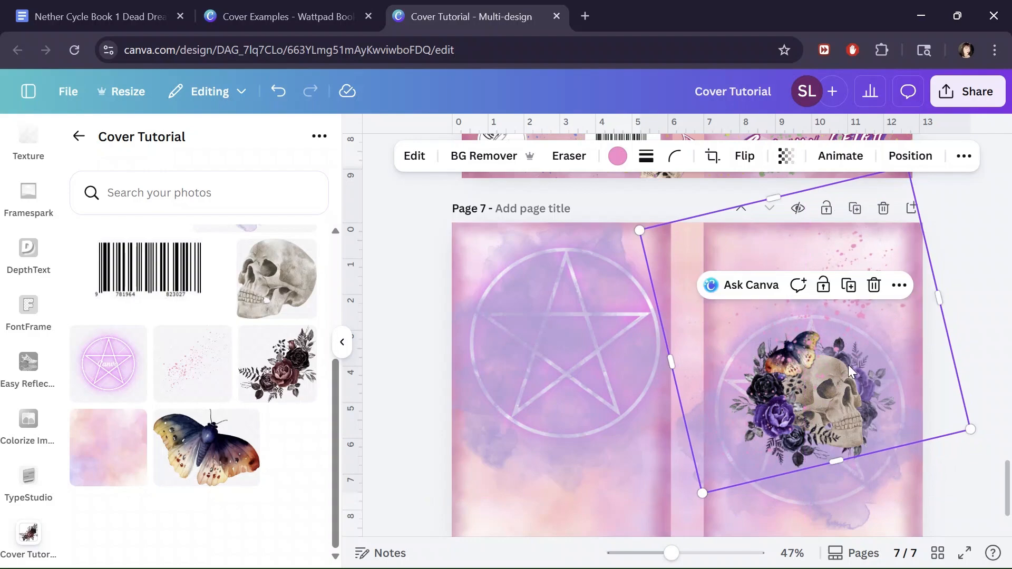
scroll(904, 413, "up", 3)
scroll(897, 401, "down", 2)
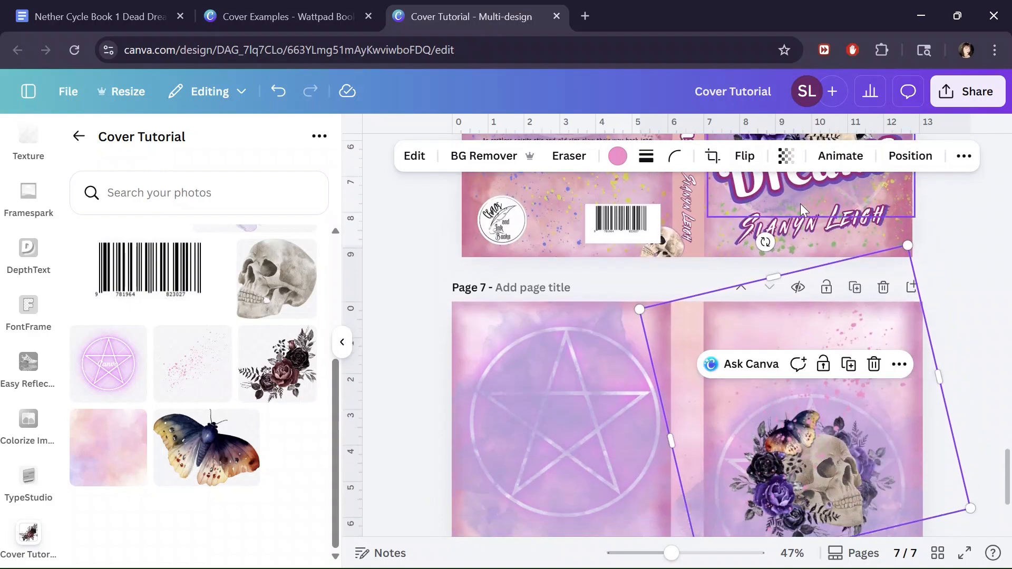
left_click_drag(635, 450, 629, 420)
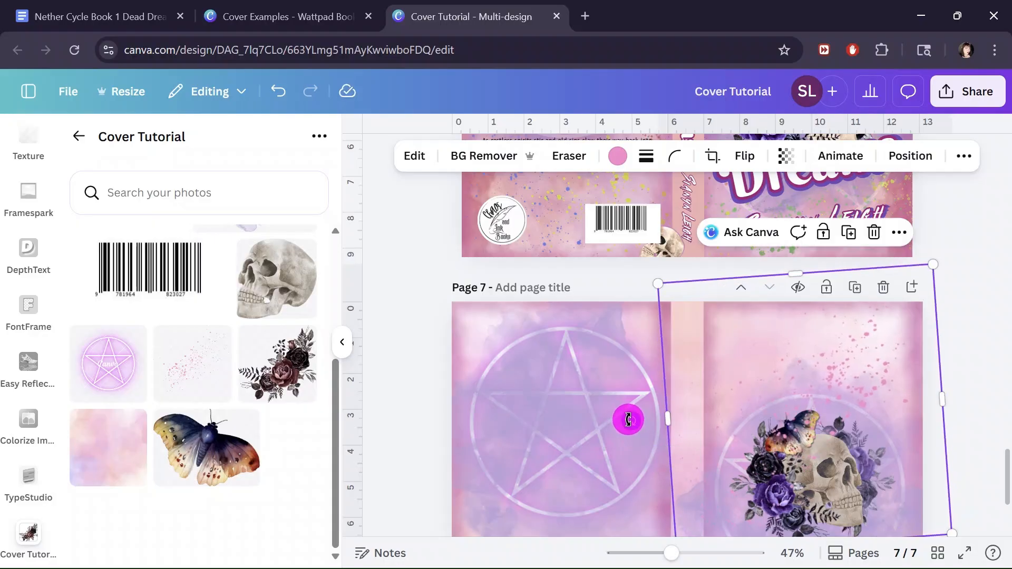
Duplicate the pink splatter, move the copy to the back cover's upper left area and rotate it upright.
left_click(851, 237)
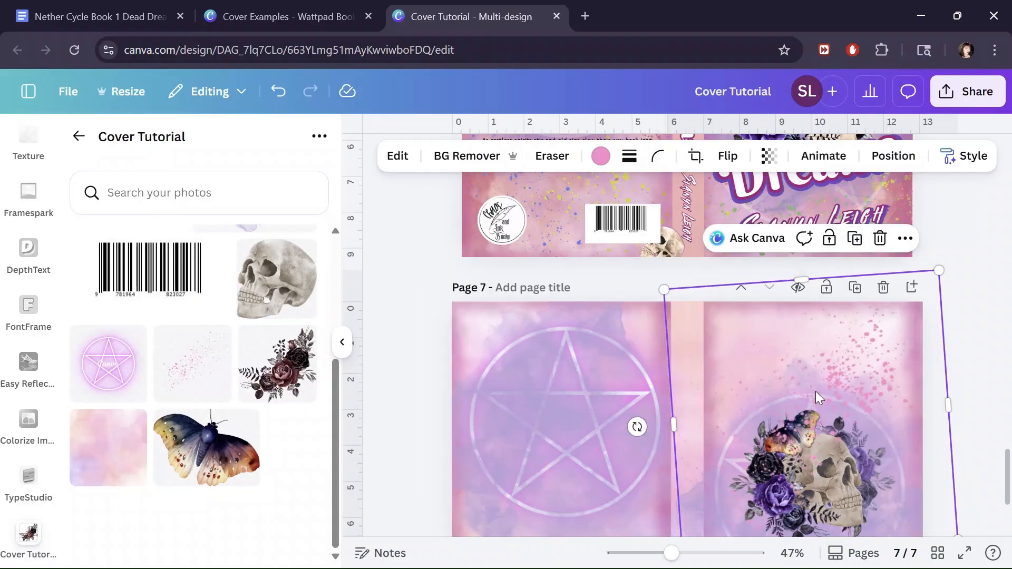
left_click_drag(820, 400, 617, 398)
scroll(621, 370, "down", 3)
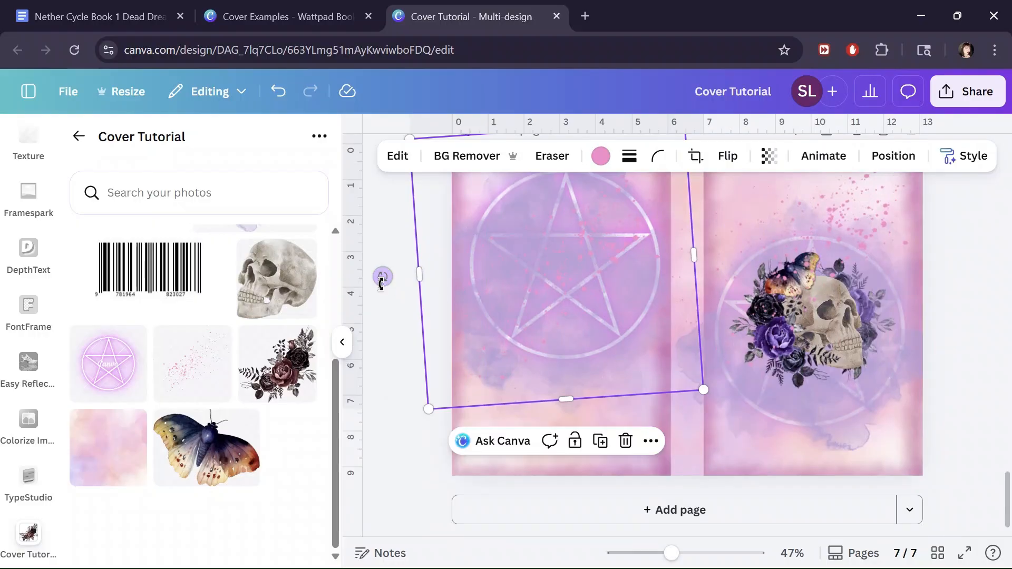
left_click_drag(383, 277, 567, 392)
left_click_drag(571, 306, 561, 298)
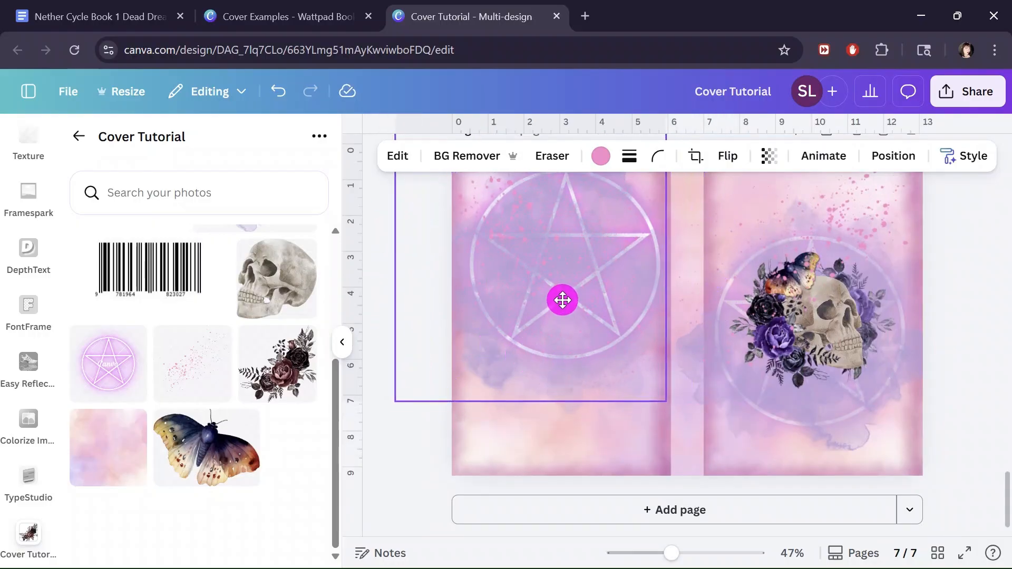
scroll(585, 350, "up", 2)
left_click_drag(549, 361, 548, 343)
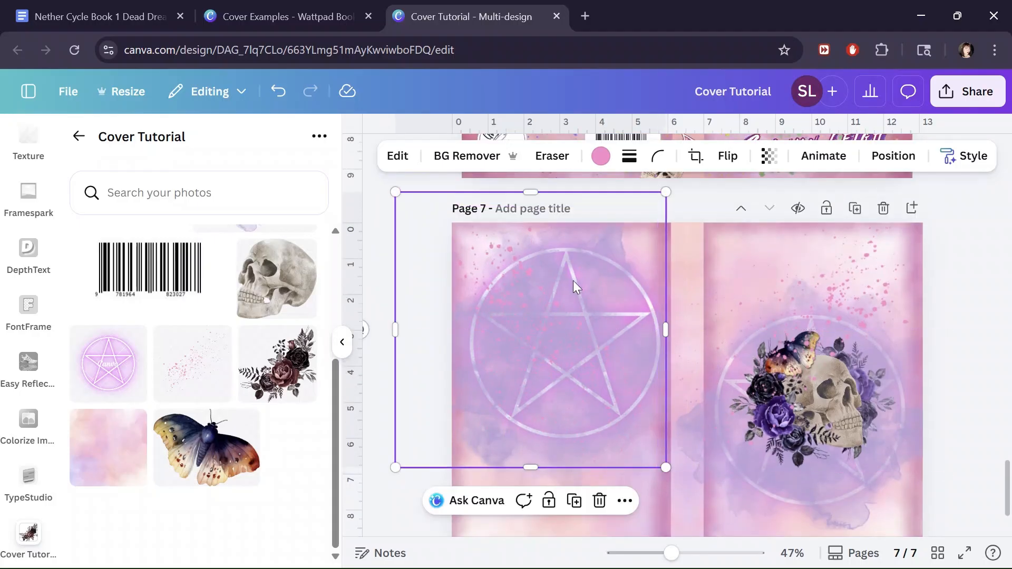
Duplicate the back cover's splatter, move the copy to the lower back cover and rotate it diagonally.
left_click(575, 502)
left_click_drag(559, 364, 578, 404)
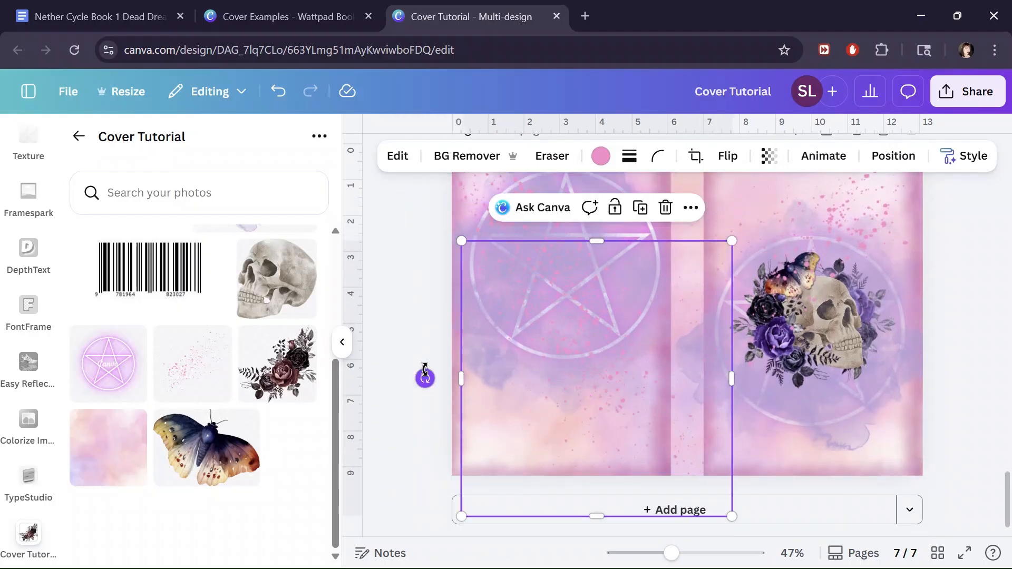
left_click_drag(425, 378, 543, 481)
left_click_drag(583, 388, 561, 432)
Duplicate the lower back cover splatter, move the copy to the lower front cover below the skull and rotate it to a slight tilt.
left_click(620, 211)
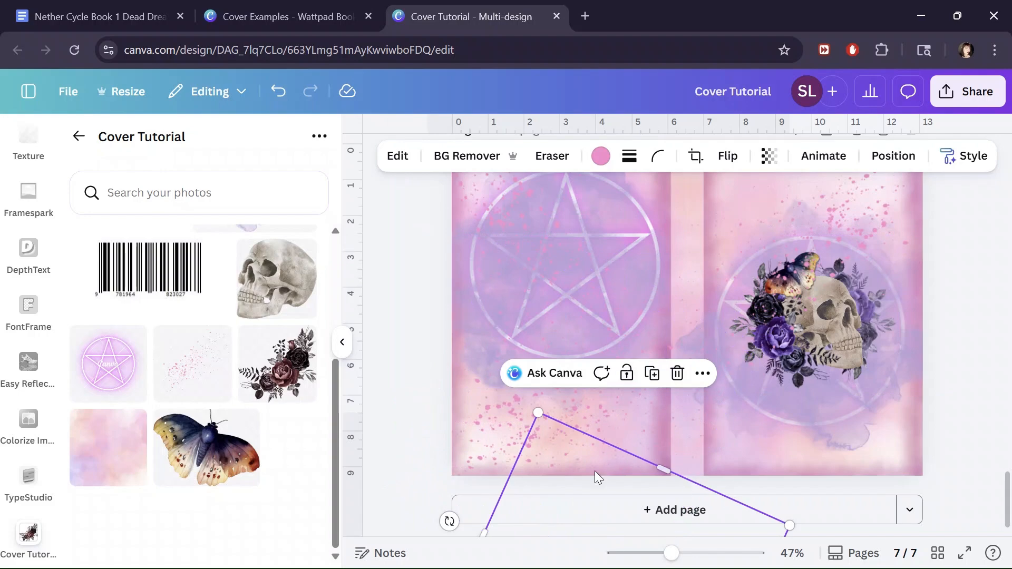
left_click_drag(592, 472, 802, 285)
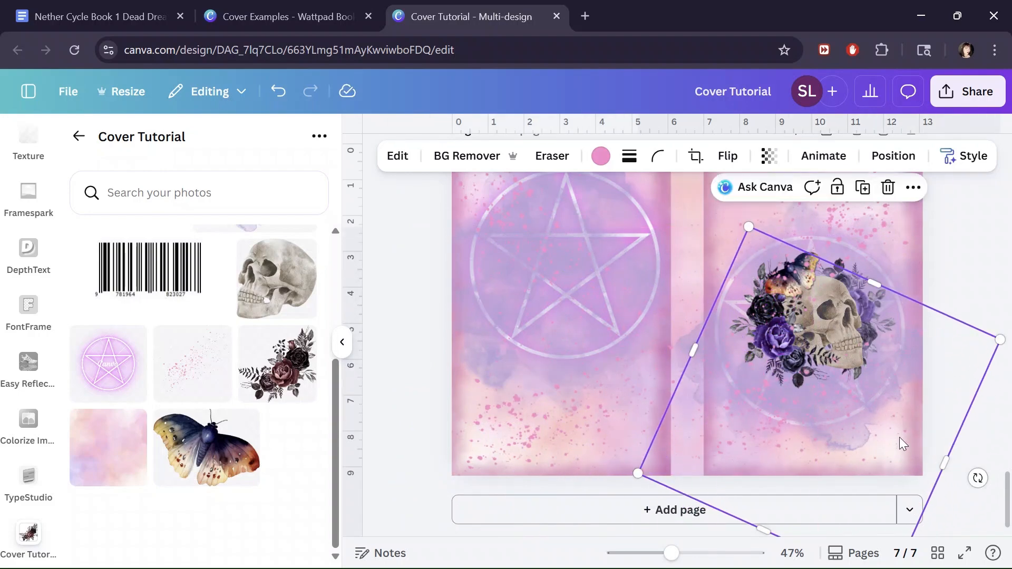
left_click_drag(978, 479, 533, 208)
left_click(732, 166)
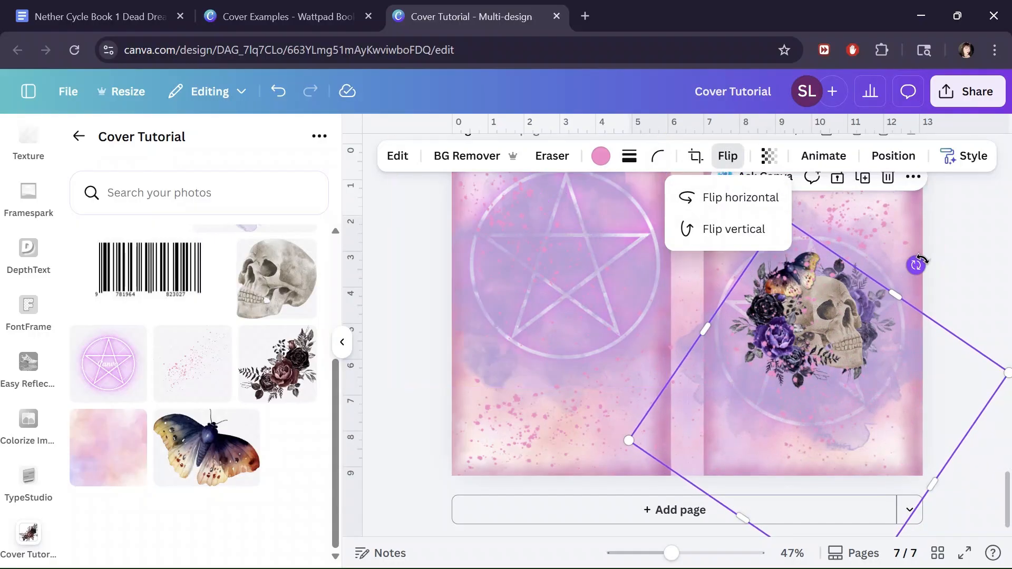
left_click_drag(920, 261, 808, 507)
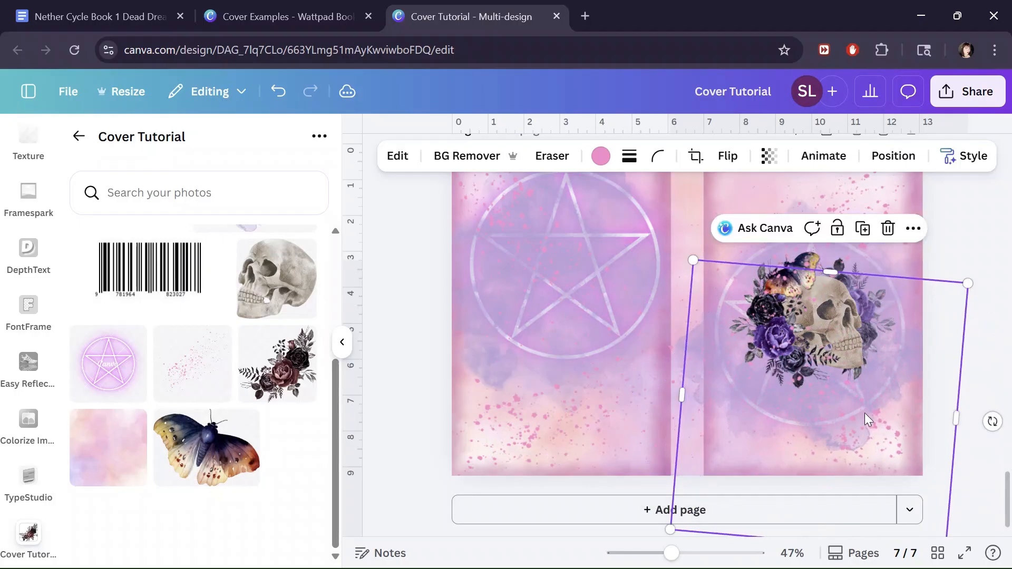
left_click_drag(867, 419, 848, 411)
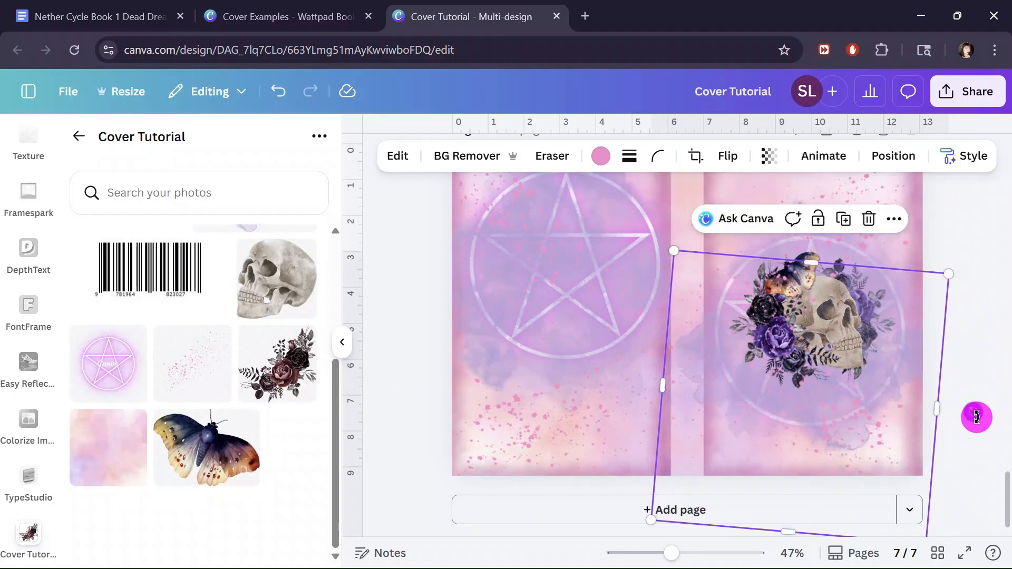
left_click_drag(977, 416, 973, 378)
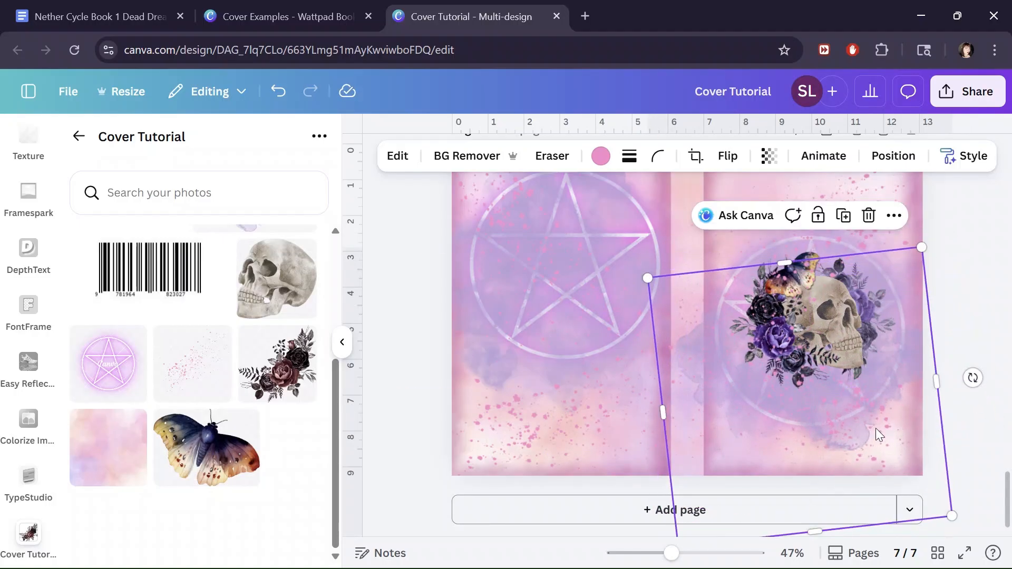
Shift the lower front cover splatter, tilt it more steeply and recolor it green (#6cb65c).
left_click_drag(879, 436, 850, 442)
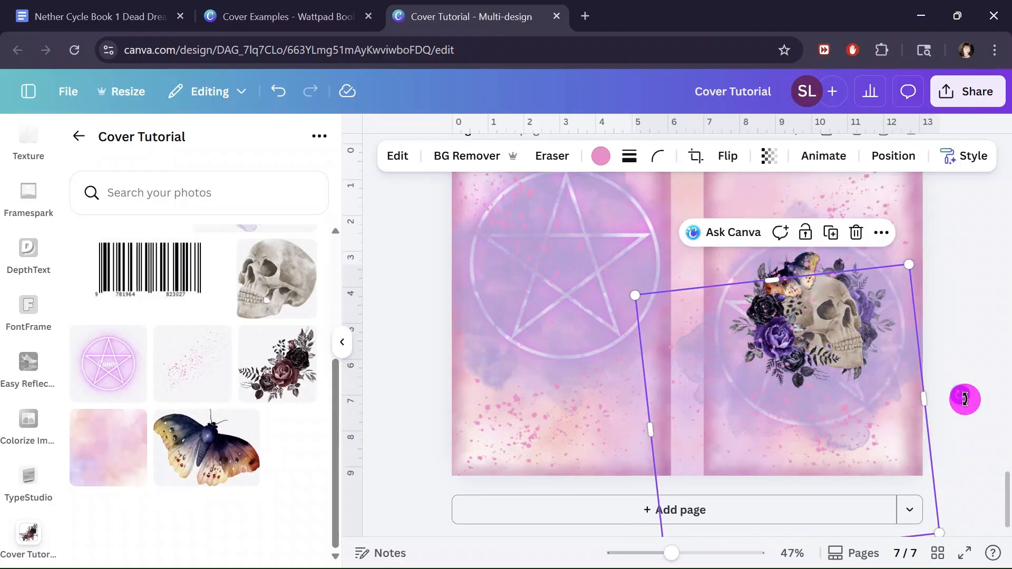
left_click_drag(965, 400, 963, 366)
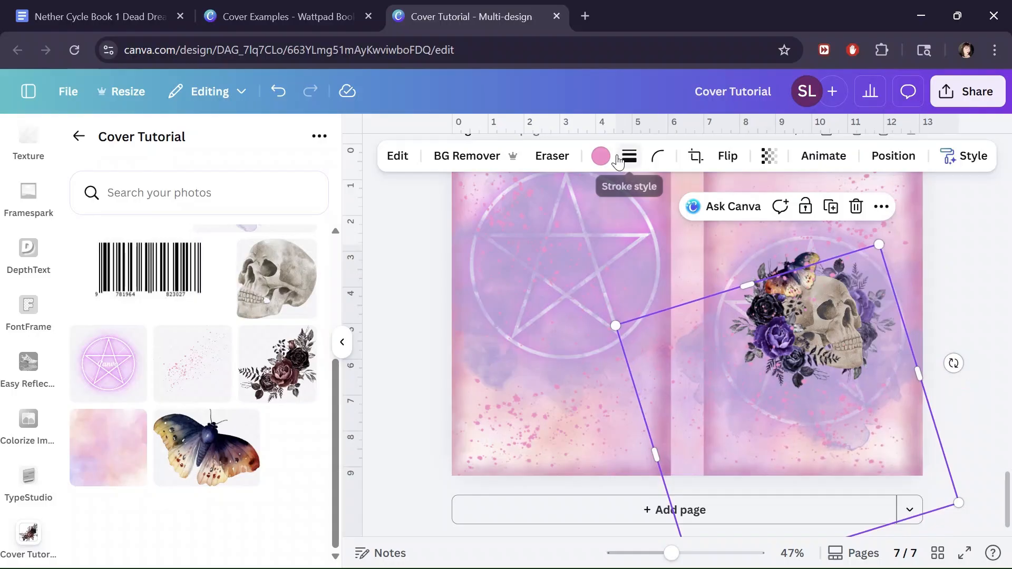
left_click(601, 156)
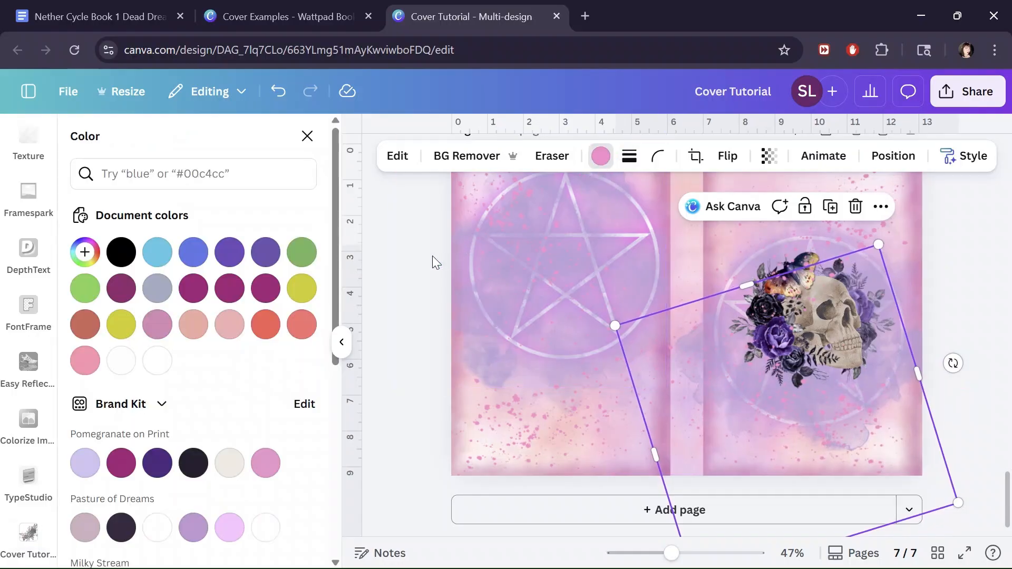
scroll(431, 262, "up", 5)
scroll(430, 262, "down", 3)
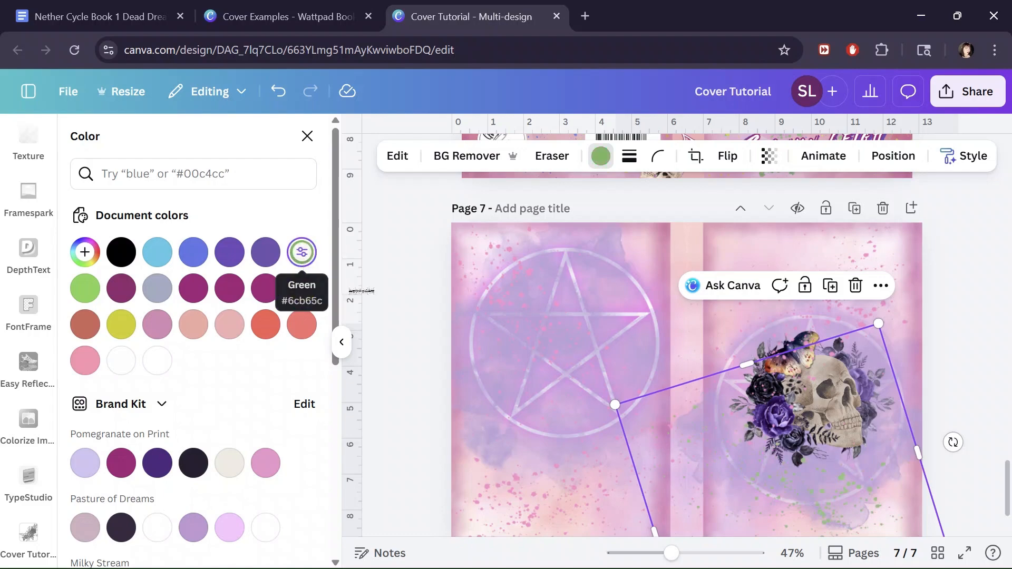
Recolor the pink splatter on the lower back cover blue from the document colors, matching page 6.
scroll(448, 330, "down", 3)
left_click(507, 419)
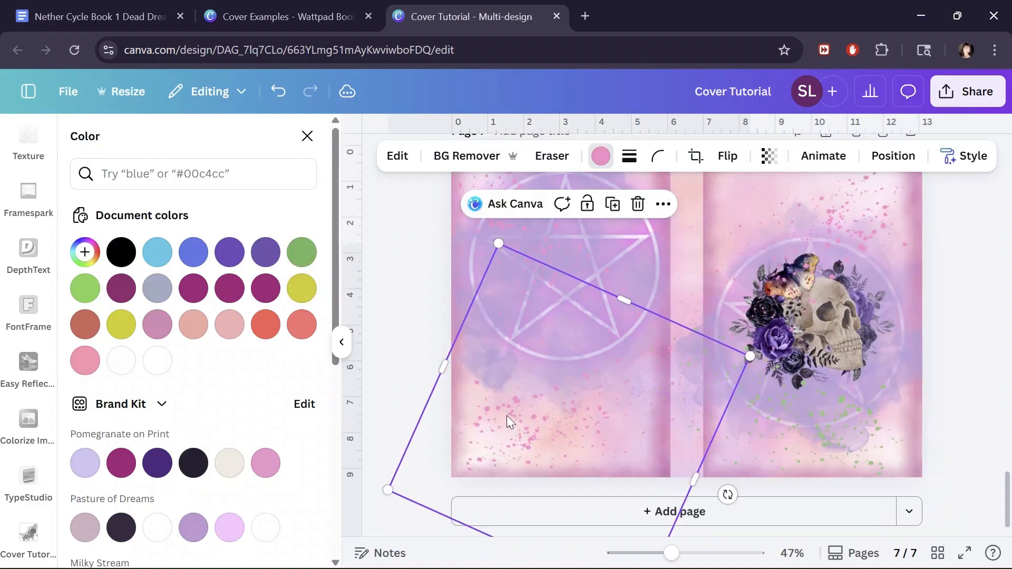
scroll(507, 416, "up", 5)
scroll(508, 416, "down", 2)
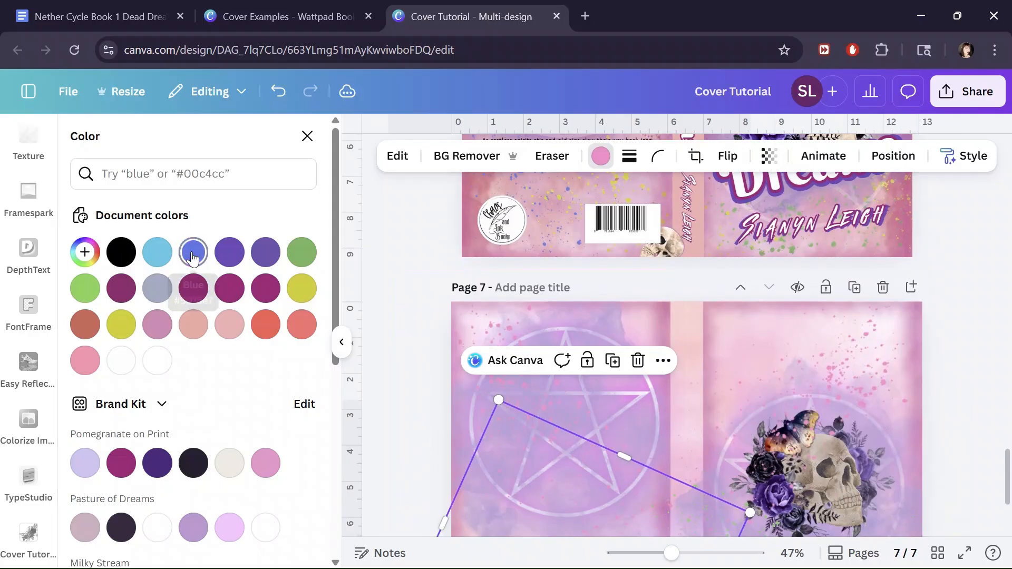
scroll(391, 349, "down", 2)
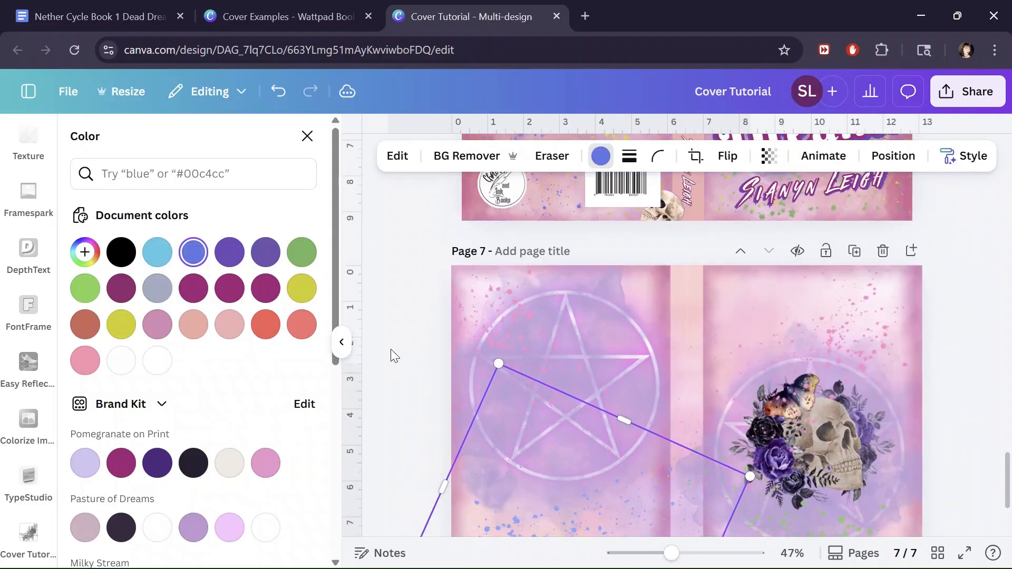
Duplicate the blue splatter and move the copy up over the back cover's pentagram.
left_click(614, 285)
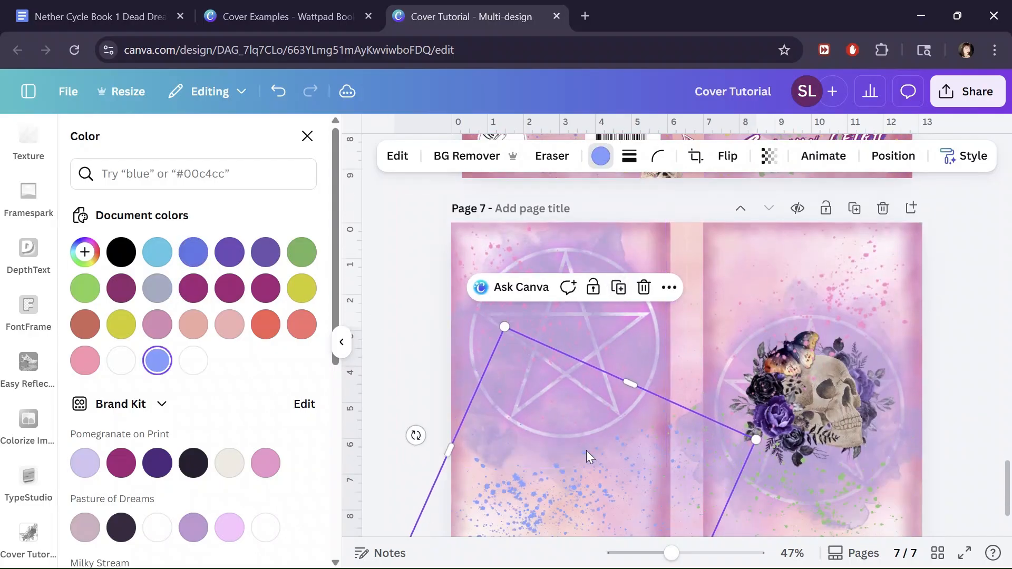
left_click_drag(594, 470, 610, 376)
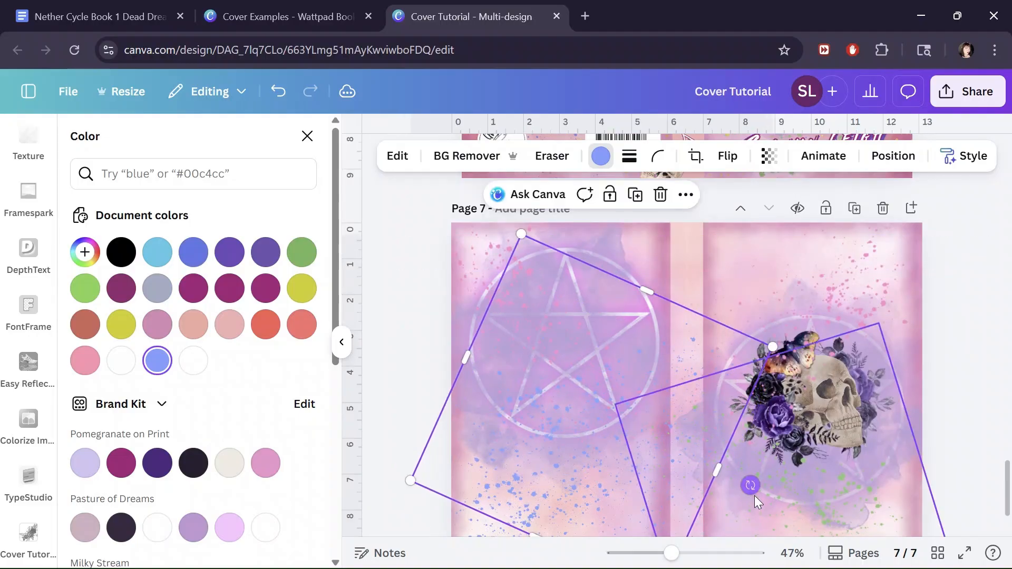
Undo the accidental move of the green splatter and lock its position on the lower front cover.
left_click_drag(754, 493, 739, 510)
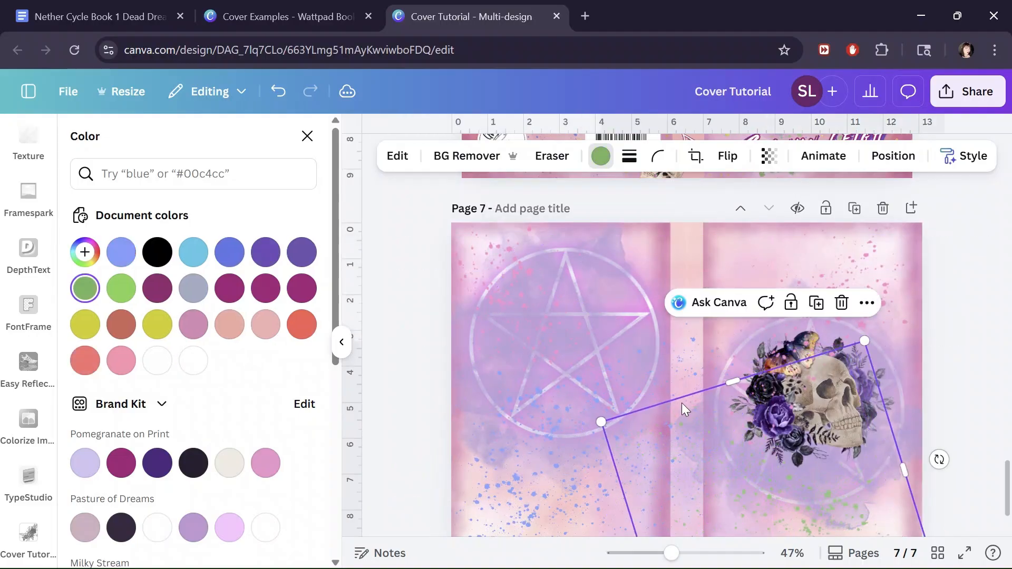
left_click(278, 91)
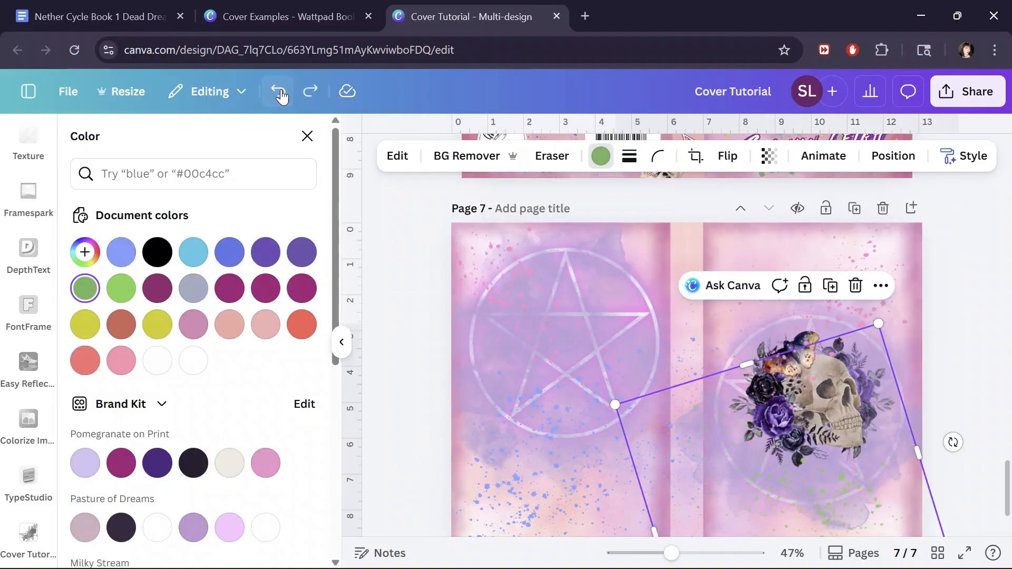
left_click(805, 287)
Recolor the blue splatter copy over the back cover's pentagram yellow from the document colors.
left_click(551, 361)
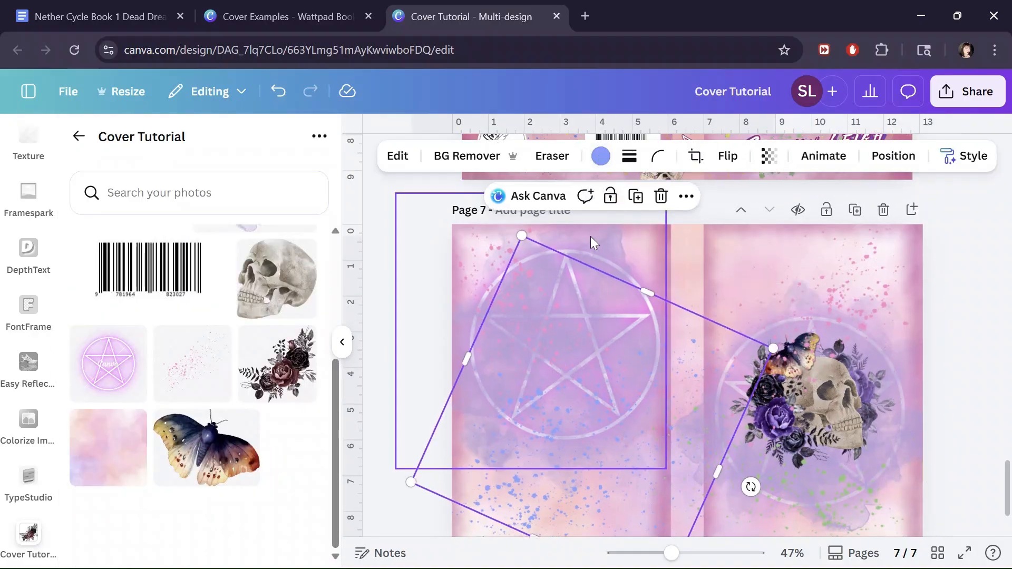
scroll(590, 240, "up", 3)
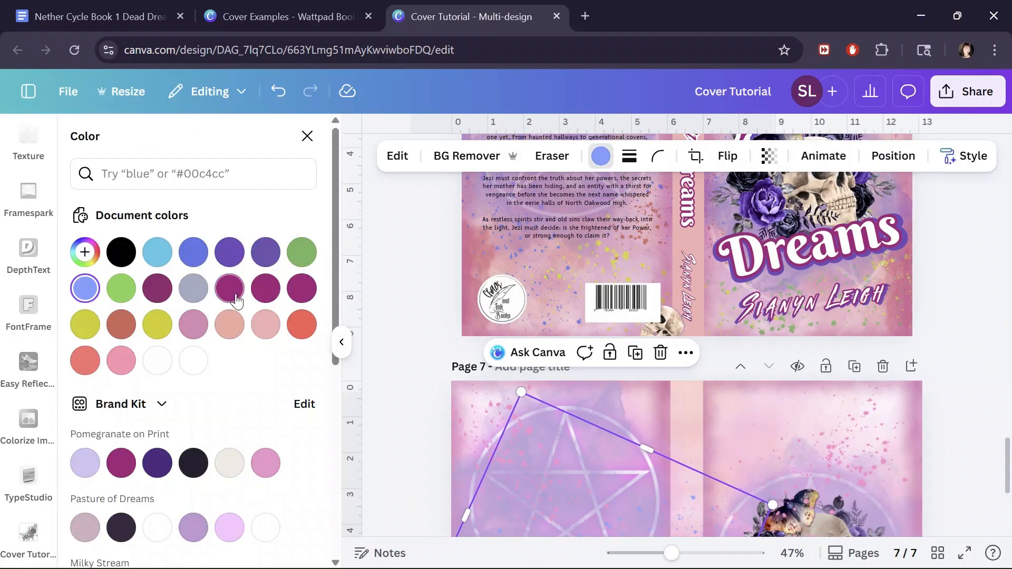
left_click(157, 324)
scroll(411, 268, "down", 3)
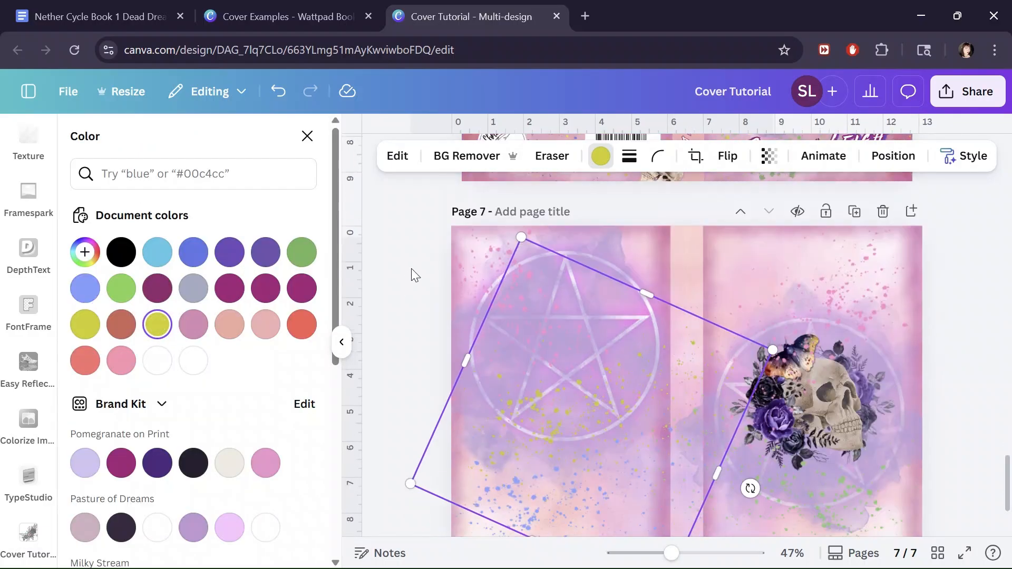
Rotate the yellow splatter and position it between the back cover's pentagram and the blue splatter.
left_click_drag(596, 397, 557, 420)
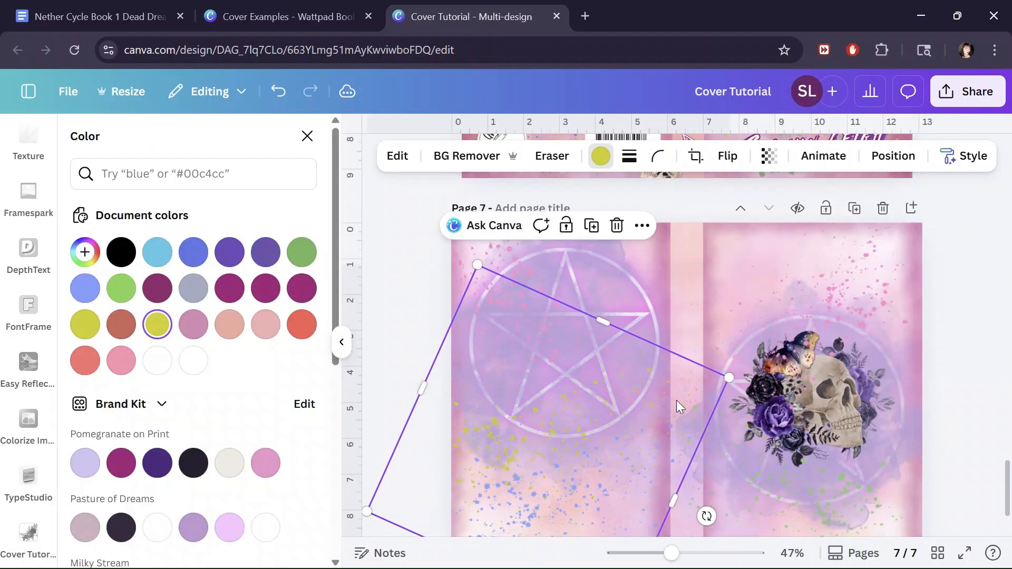
scroll(676, 401, "down", 2)
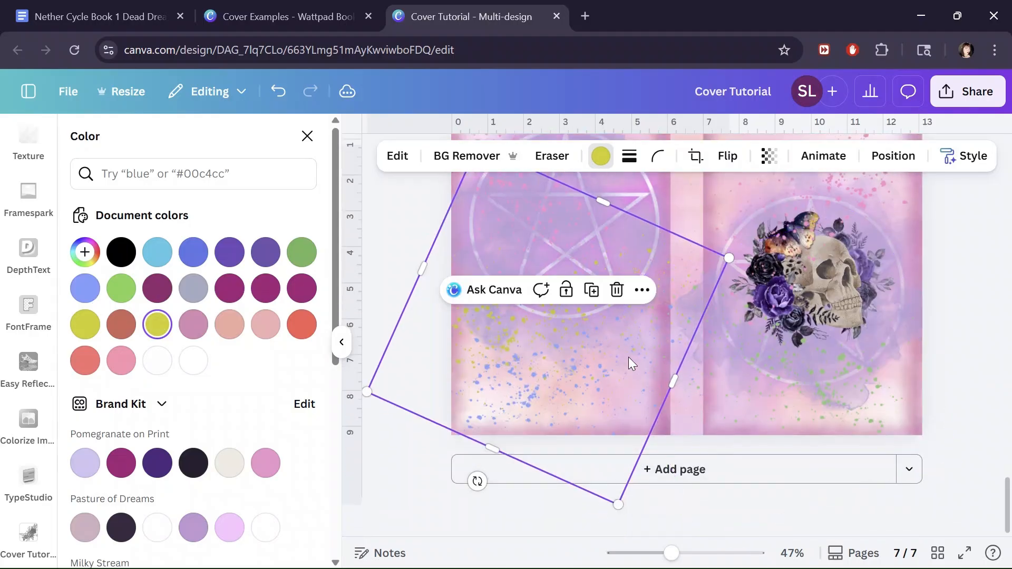
scroll(627, 356, "up", 3)
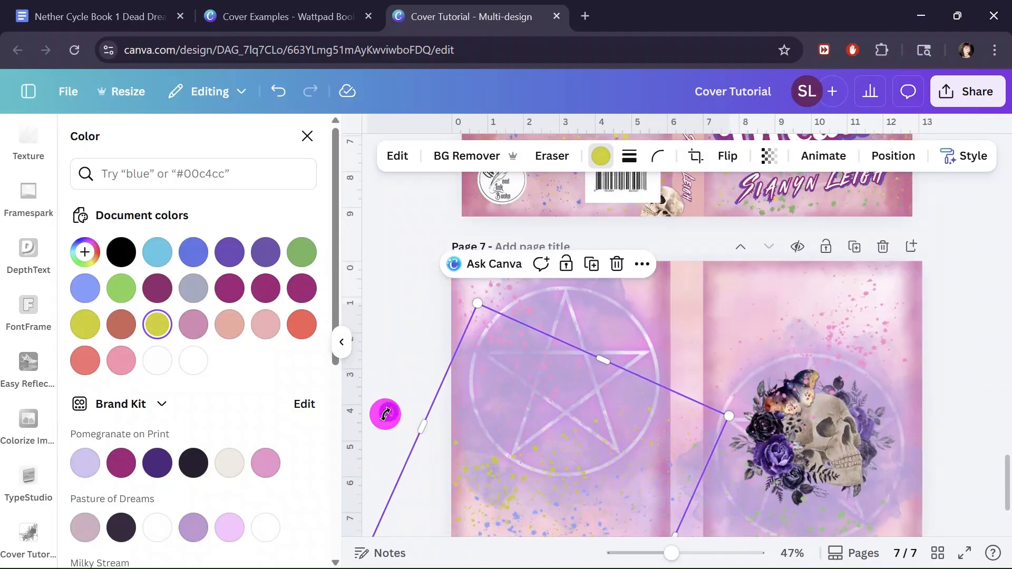
left_click_drag(385, 414, 628, 316)
scroll(628, 317, "down", 3)
left_click_drag(533, 375, 560, 428)
left_click_drag(411, 407, 430, 492)
left_click_drag(588, 420, 568, 384)
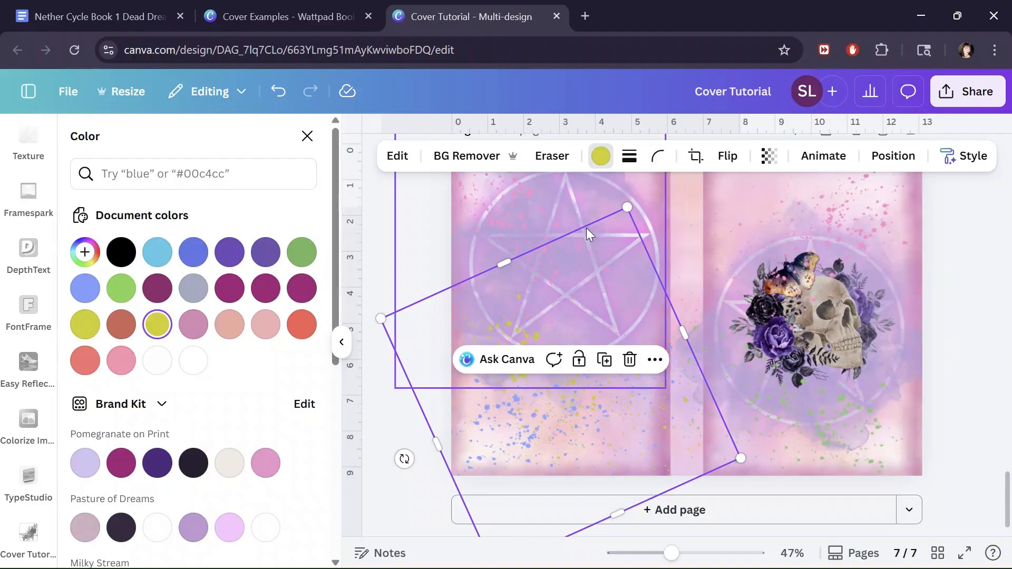
Duplicate the yellow splatter and move the copy to the upper back cover, using page 6 as reference.
scroll(621, 310, "up", 8)
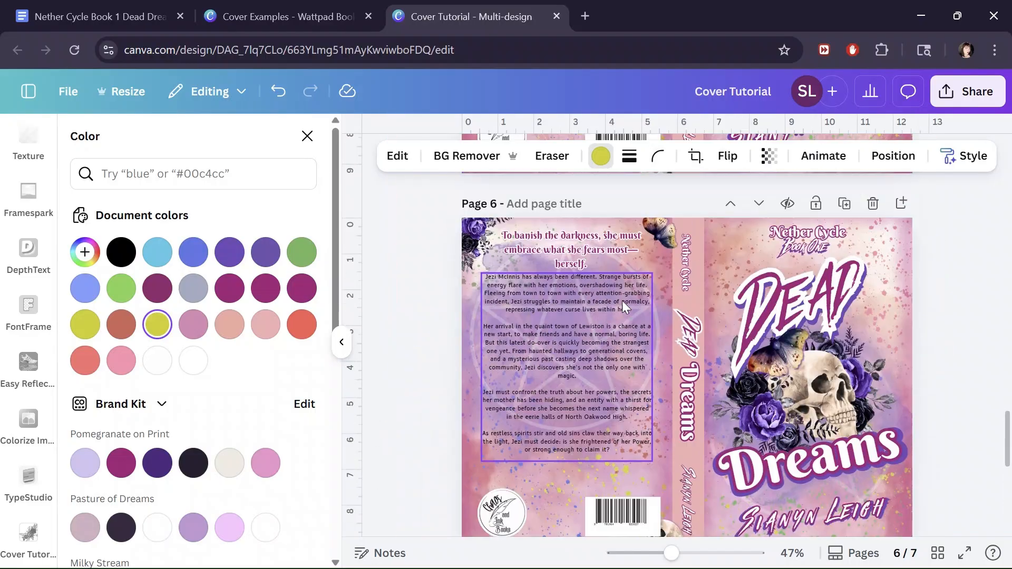
scroll(623, 301, "down", 8)
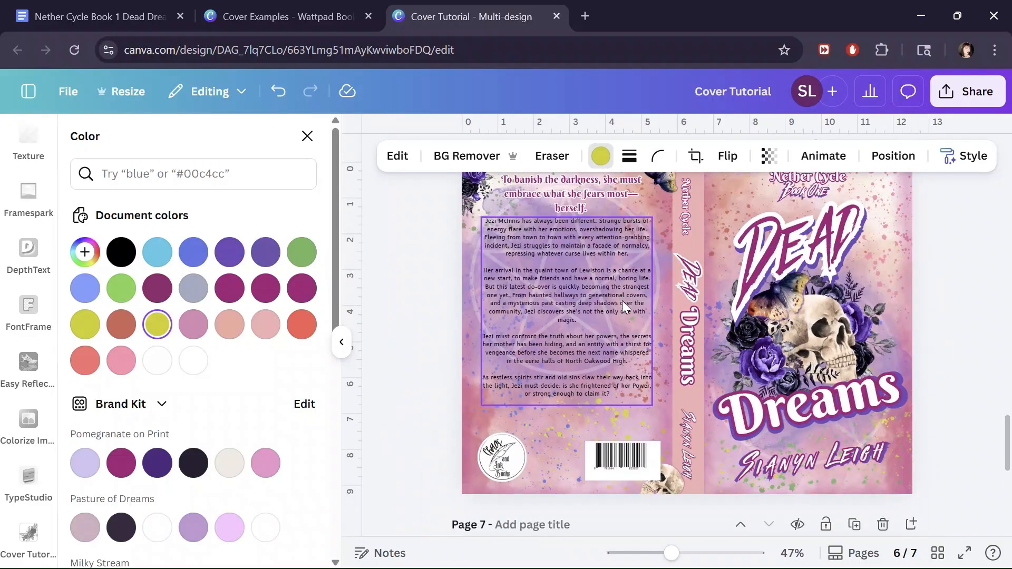
left_click(814, 499)
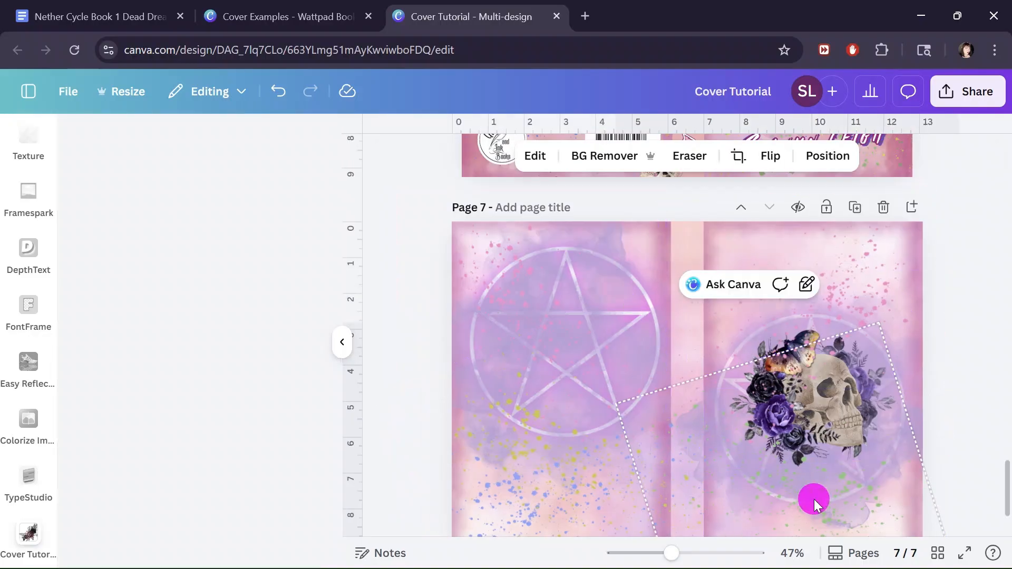
left_click(522, 408)
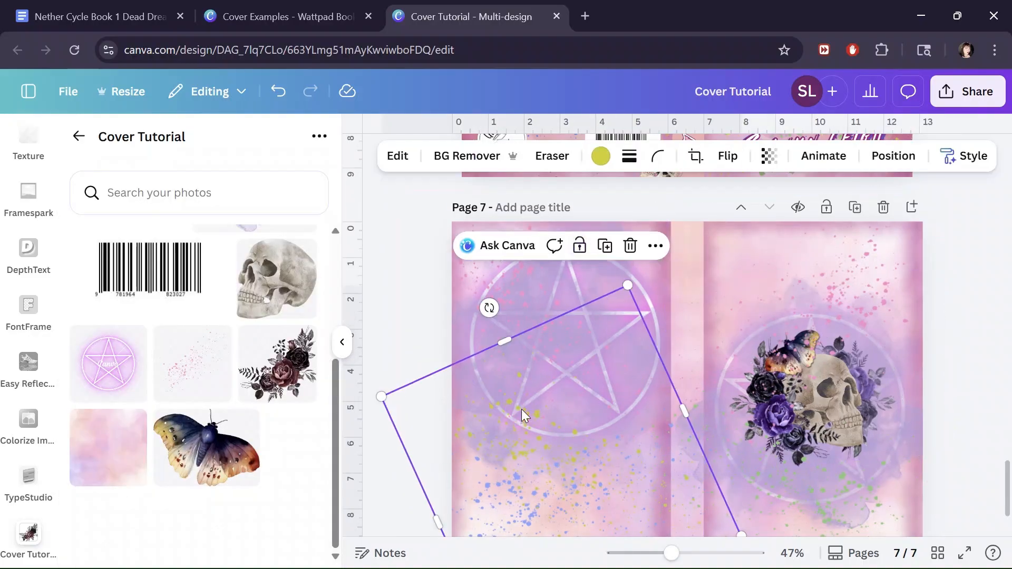
left_click_drag(551, 454, 609, 278)
Recolor the upper back cover copy coral red and shift it toward the spine, comparing with page 6.
left_click(601, 164)
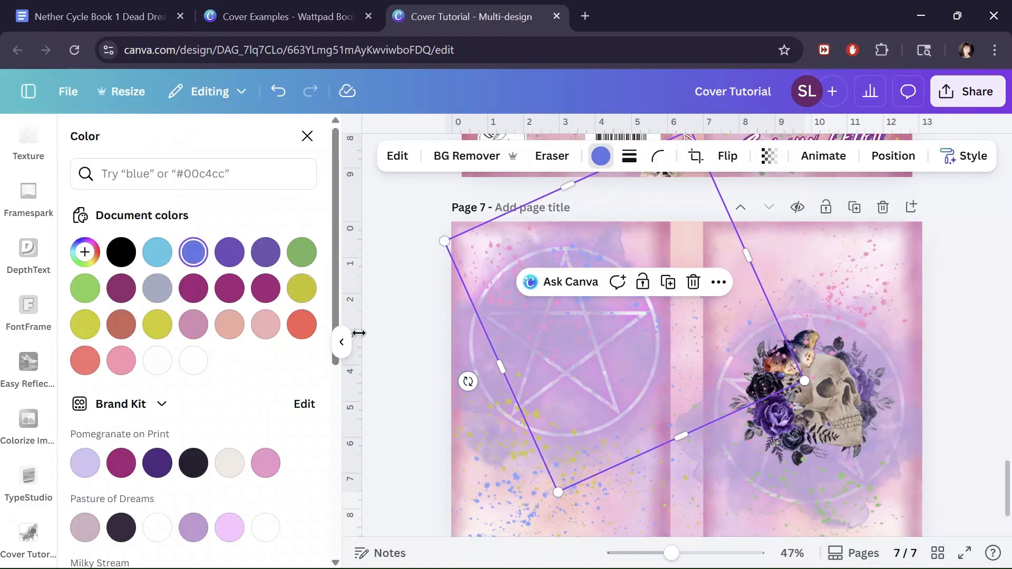
scroll(426, 347, "up", 5)
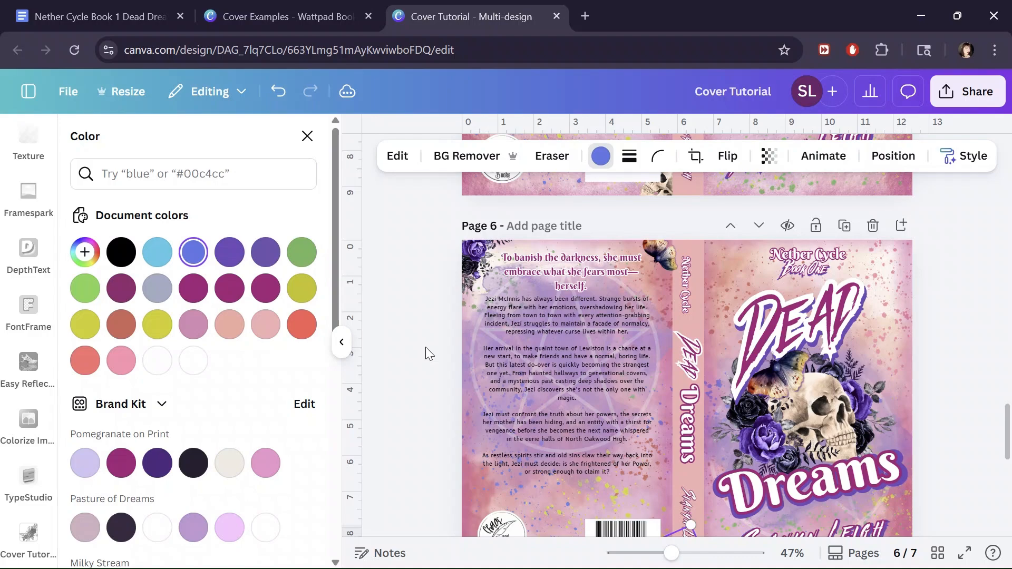
scroll(410, 350, "down", 6)
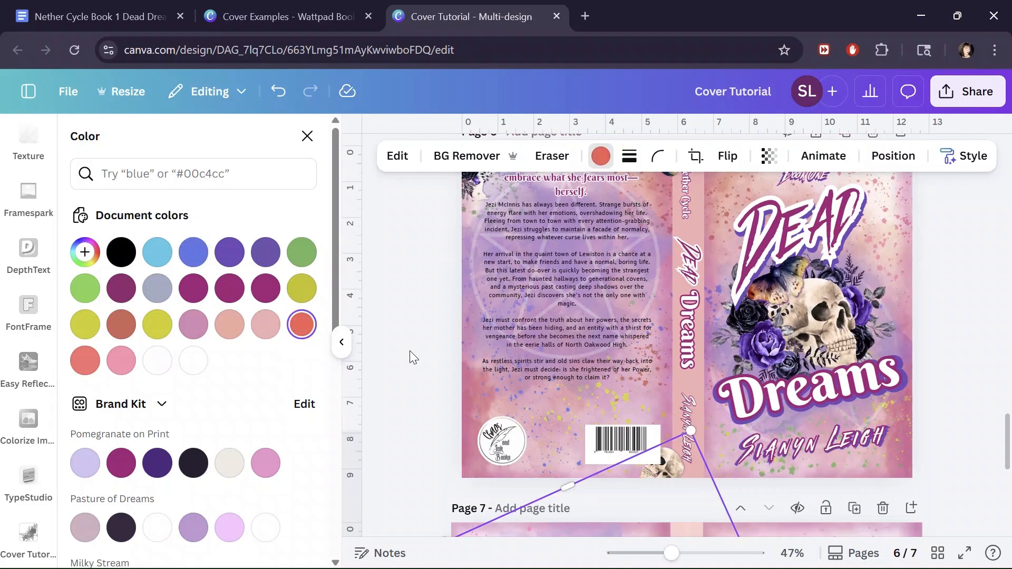
left_click_drag(680, 484, 729, 459)
scroll(729, 459, "up", 6)
scroll(728, 459, "down", 6)
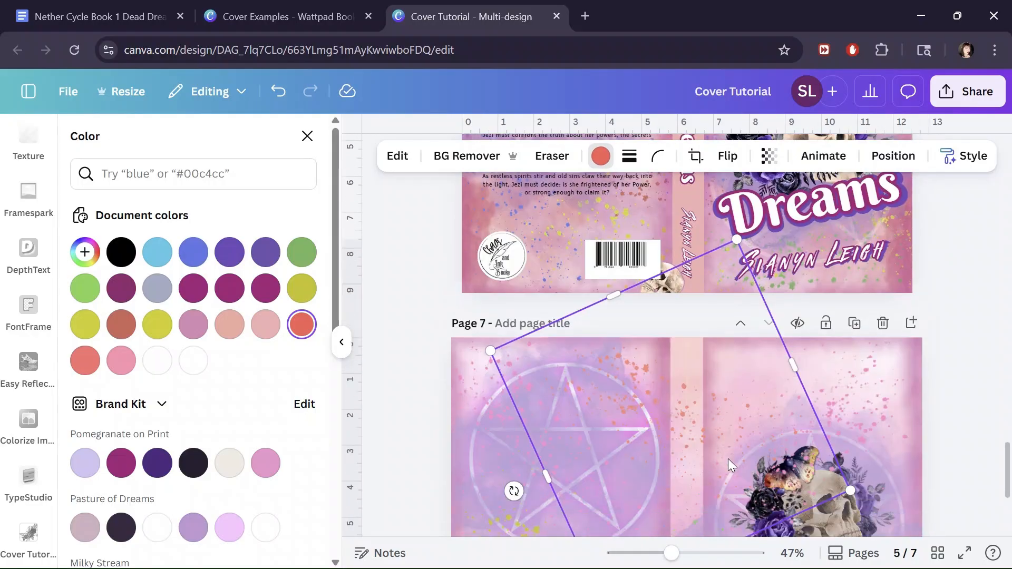
Duplicate the coral splatter and move the copy to the upper front cover above the skull.
scroll(729, 462, "down", 1)
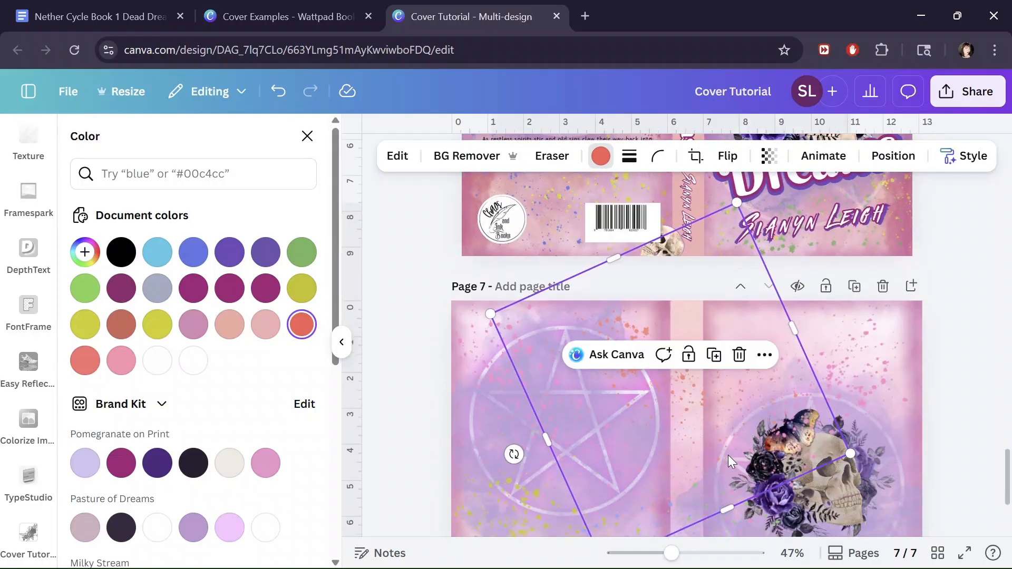
left_click(714, 356)
left_click_drag(755, 354, 782, 446)
Add another coral splatter copy at the back cover's upper outer area and adjust the placement of the coral splatters beside the spine.
mouse_move(602, 455)
left_mouse_down()
mouse_move(592, 441)
mouse_move(706, 447)
mouse_move(606, 448)
mouse_move(572, 468)
mouse_move(583, 452)
left_mouse_up()
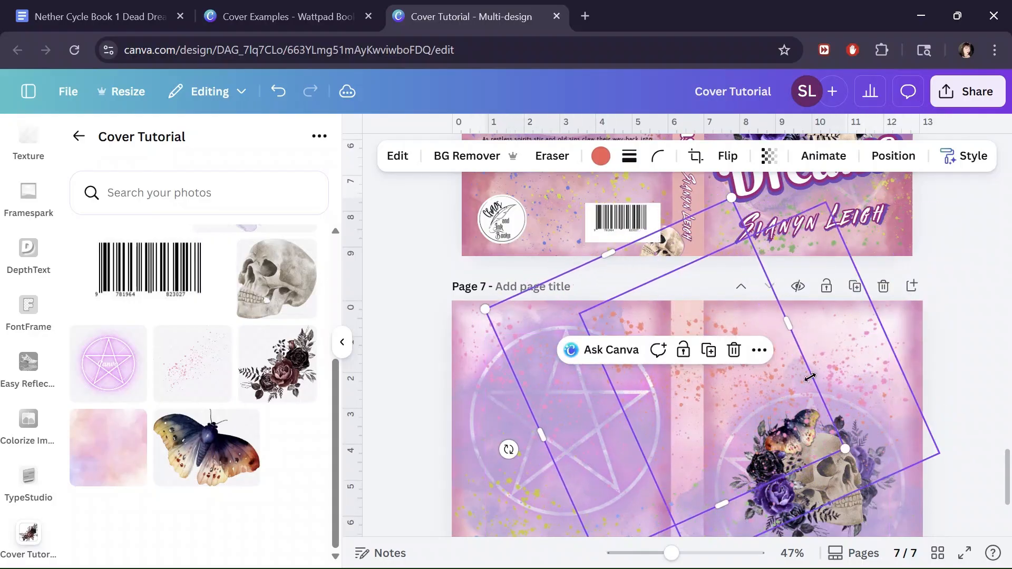
left_click_drag(749, 383, 600, 394)
left_click(728, 368)
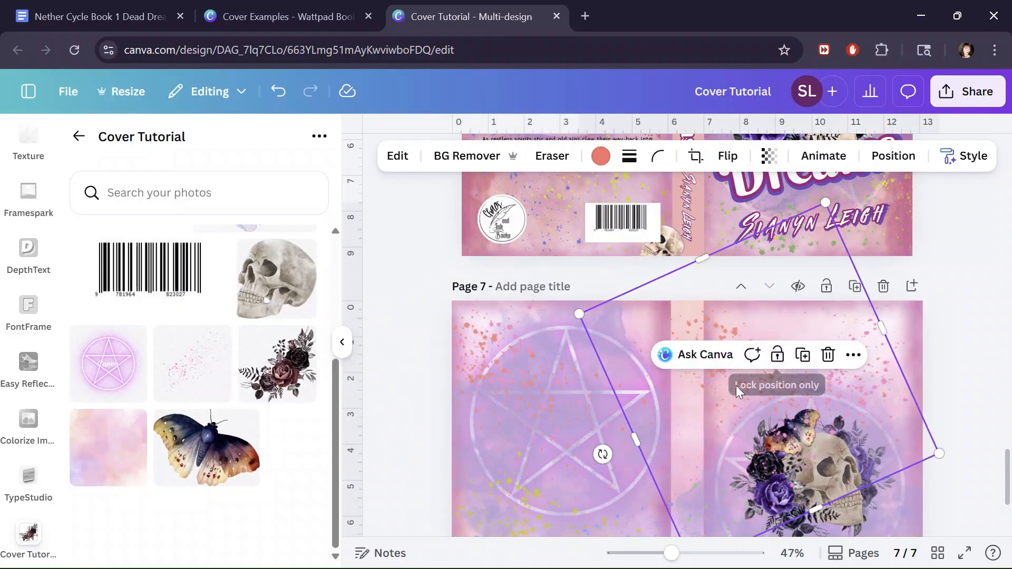
left_click_drag(746, 374, 699, 406)
Duplicate the yellow splatter on the lower back cover and rotate the copy nearly upright, using page 6 as reference.
scroll(697, 407, "up", 5)
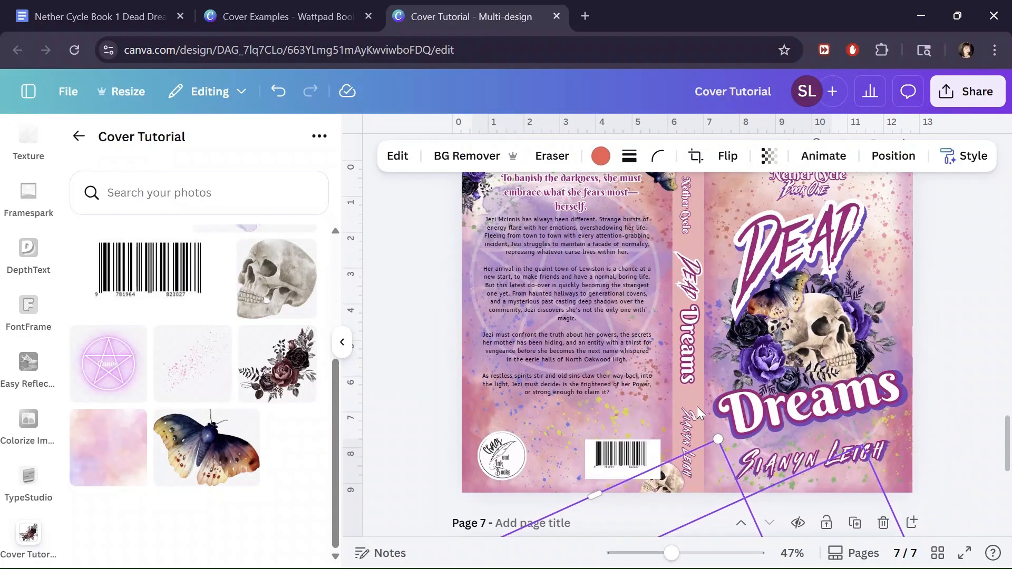
scroll(697, 407, "up", 2)
scroll(663, 382, "down", 2)
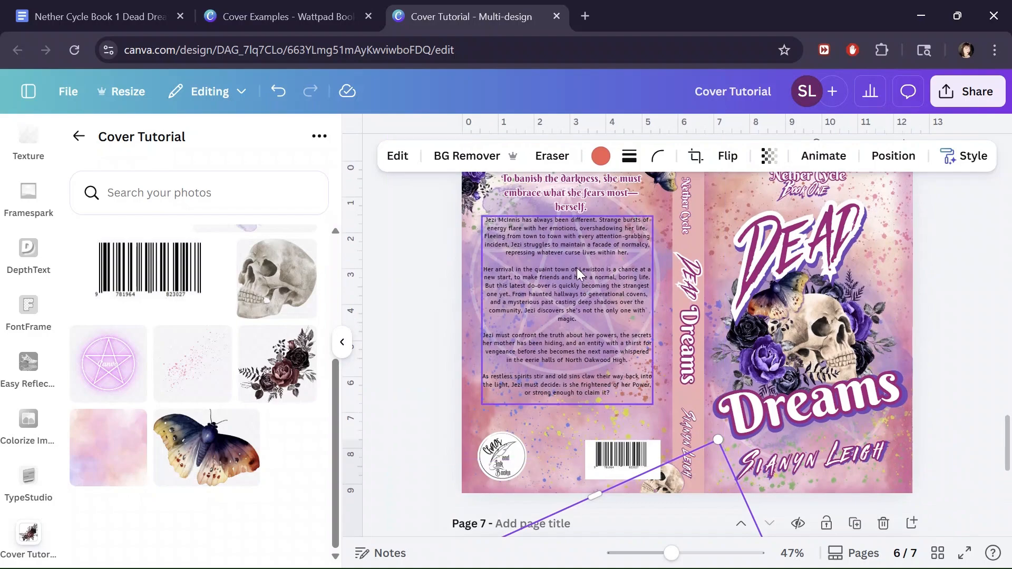
scroll(565, 306, "down", 5)
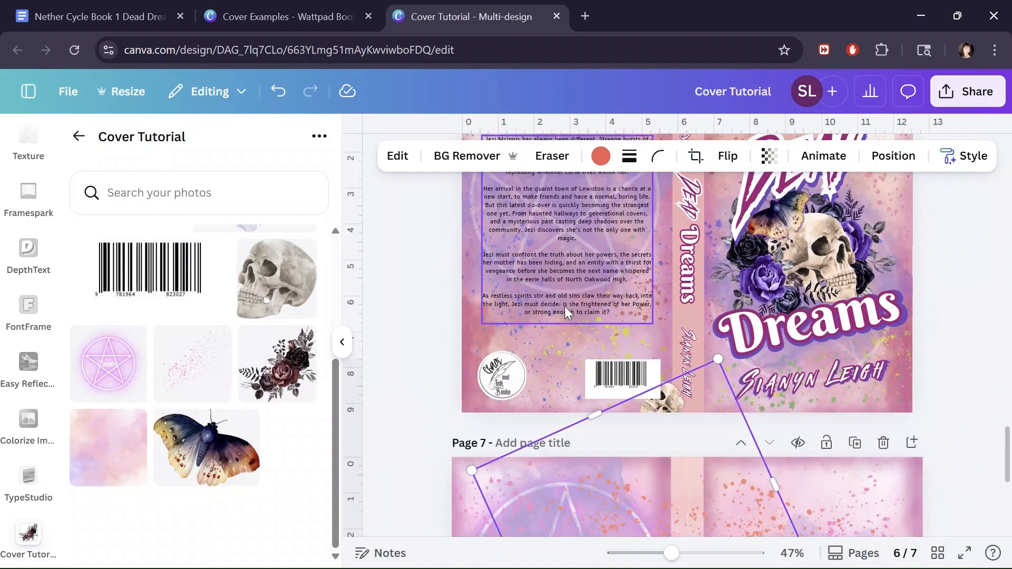
left_click(501, 371)
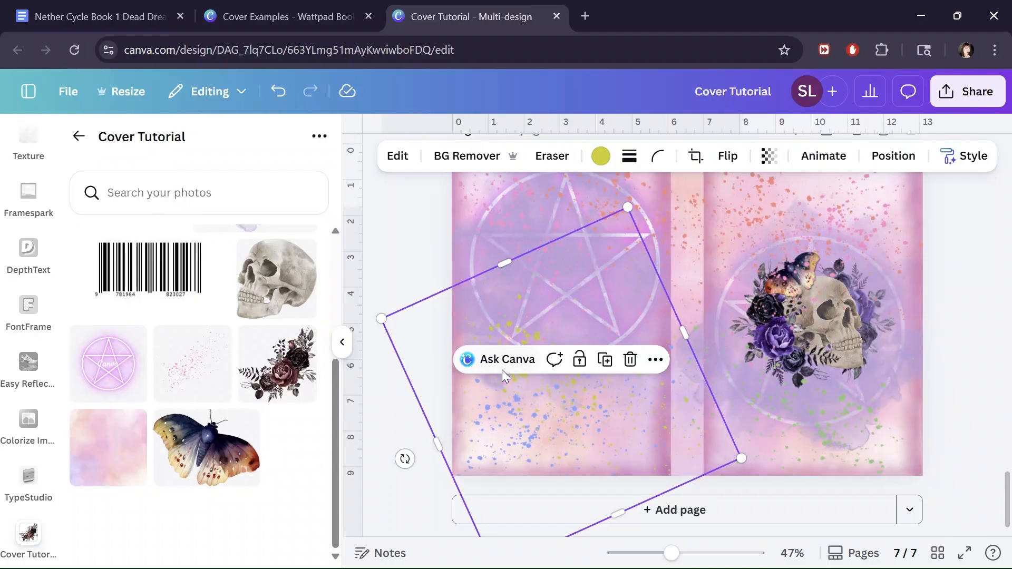
left_click(604, 357)
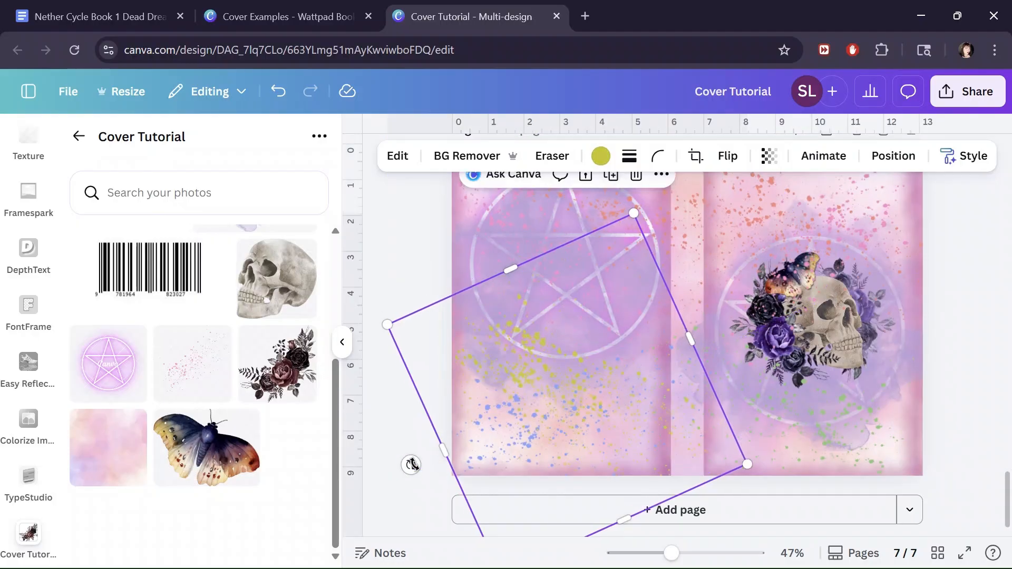
left_click_drag(411, 464, 551, 213)
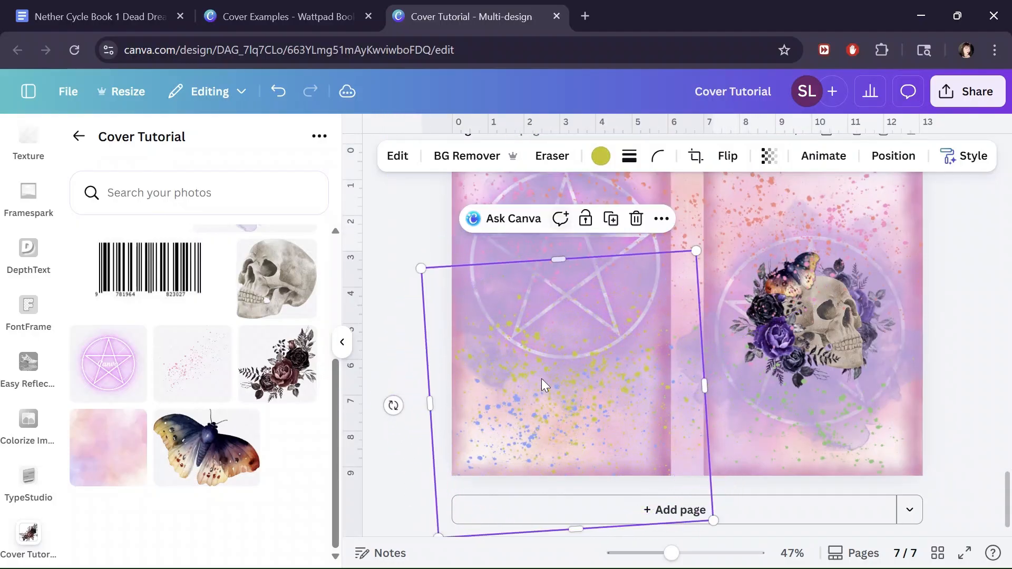
Move the yellow splatter copy over the front cover's skull artwork and recolor it a brighter yellow.
left_click_drag(516, 467, 799, 429)
left_click(601, 156)
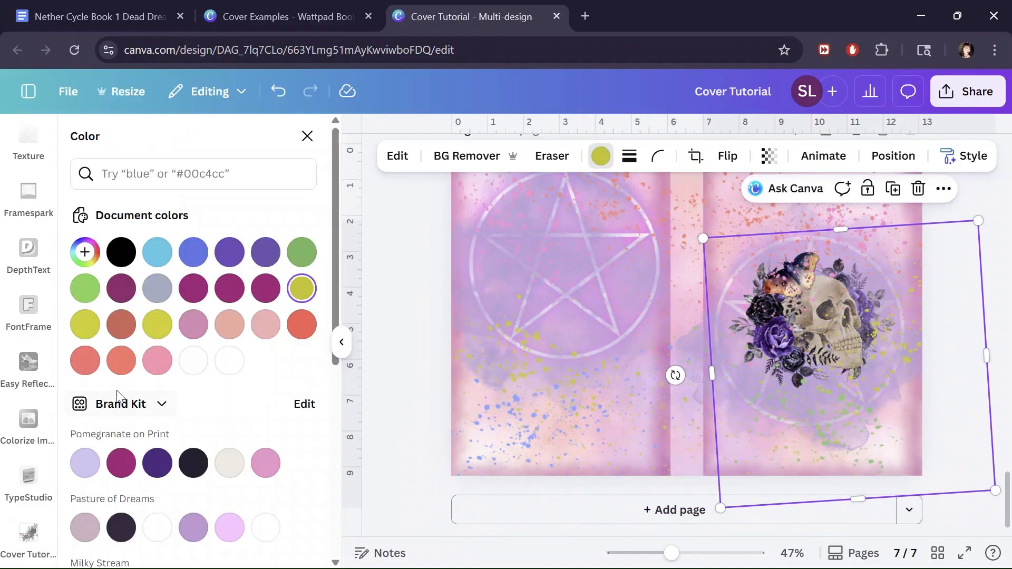
scroll(199, 353, "down", 6)
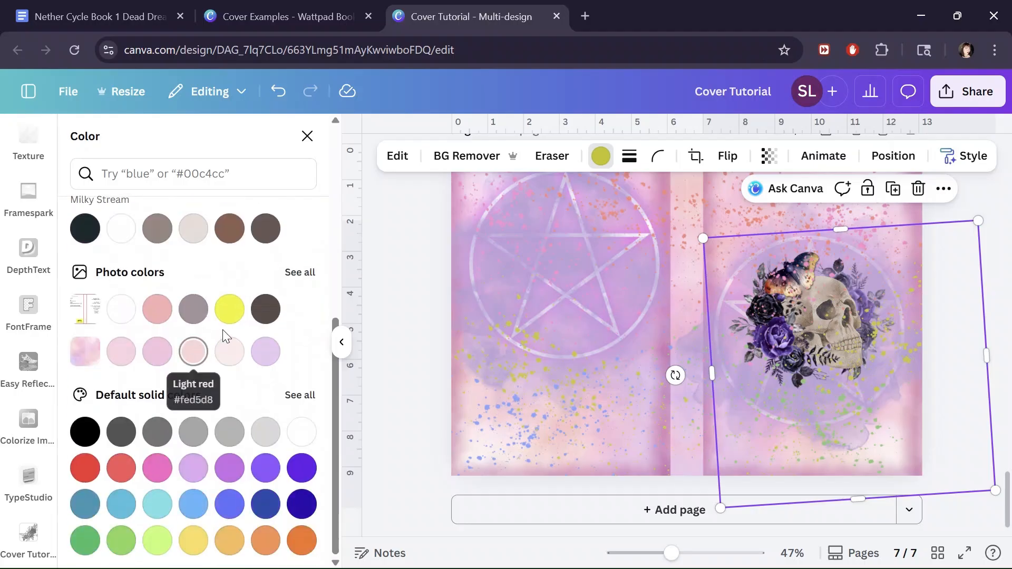
scroll(212, 377, "up", 6)
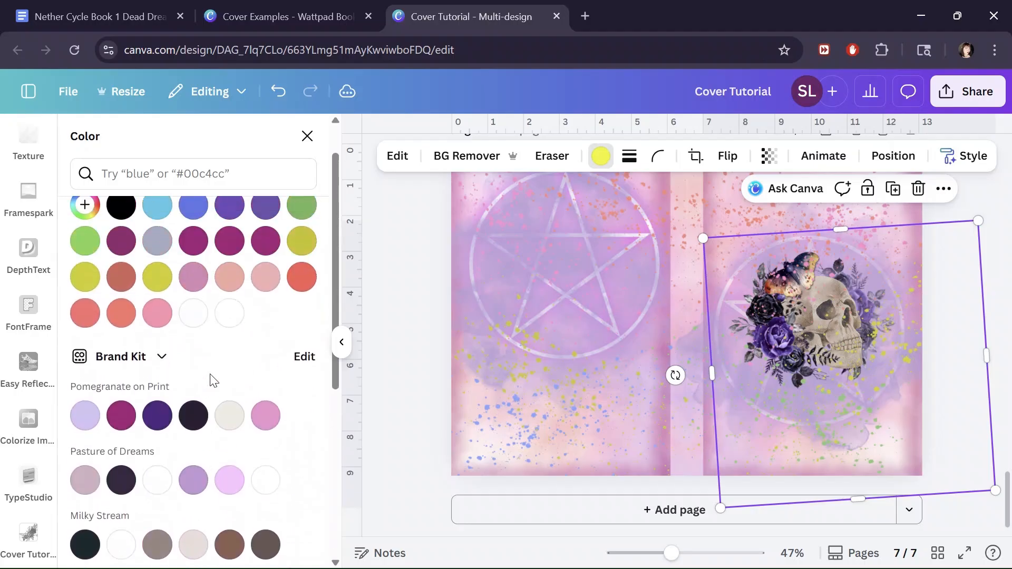
scroll(213, 380, "up", 1)
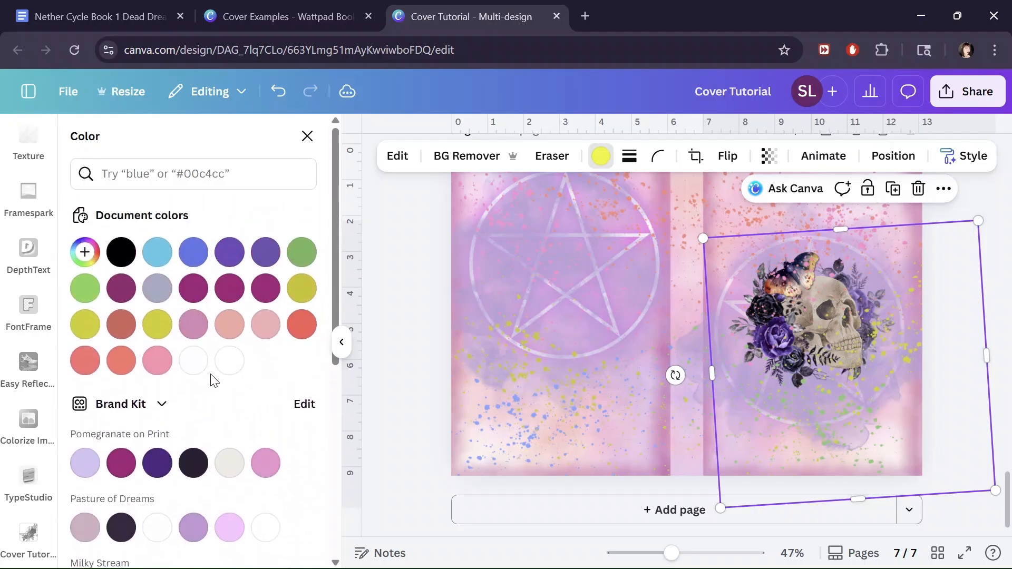
Duplicate the yellow splatter, place the copy across the spine between both covers, and recolor it purple.
left_click(893, 200)
left_click_drag(843, 324, 676, 287)
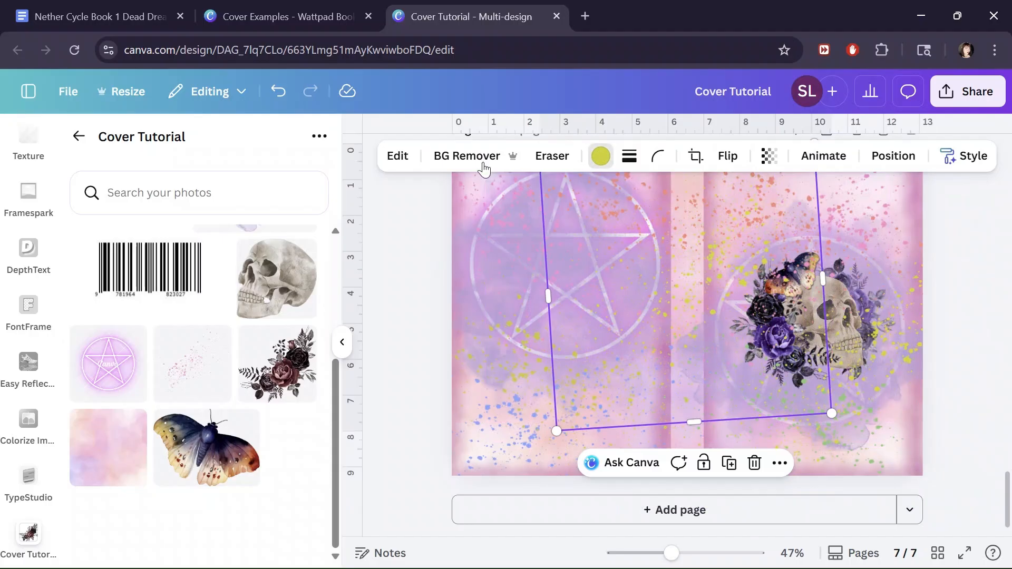
left_click(223, 256)
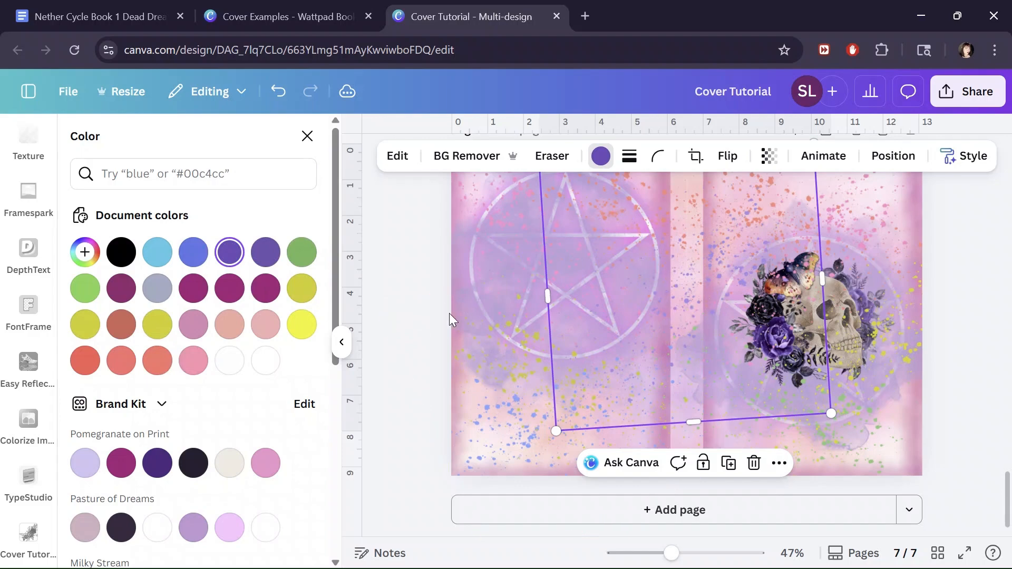
Send the purple splatter's layer below the skull group, watercolor shapes and both pentagrams, keeping it above the border frames.
key("alt+1")
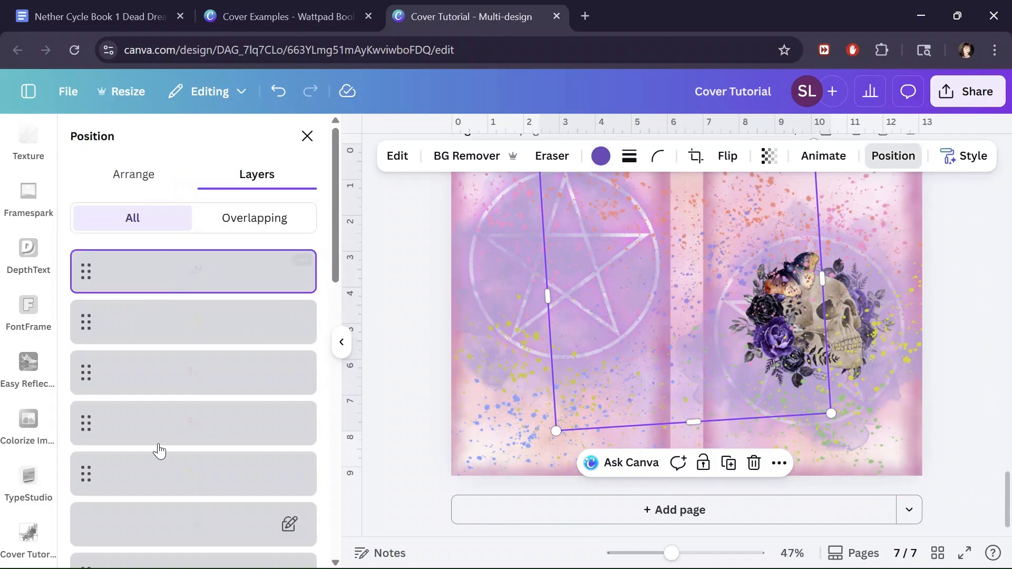
left_click_drag(178, 282, 176, 224)
scroll(182, 302, "up", 3)
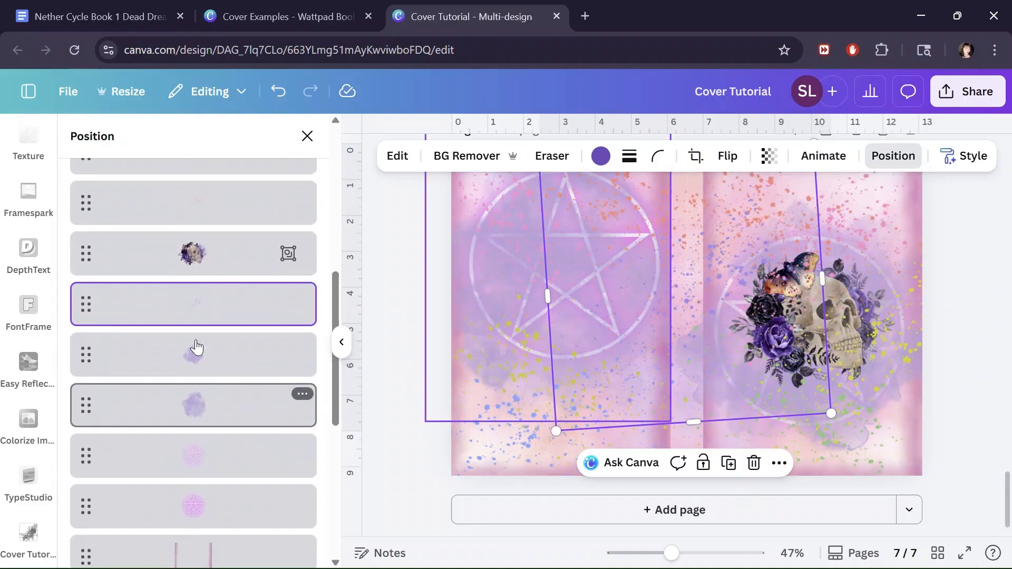
scroll(206, 299, "down", 3)
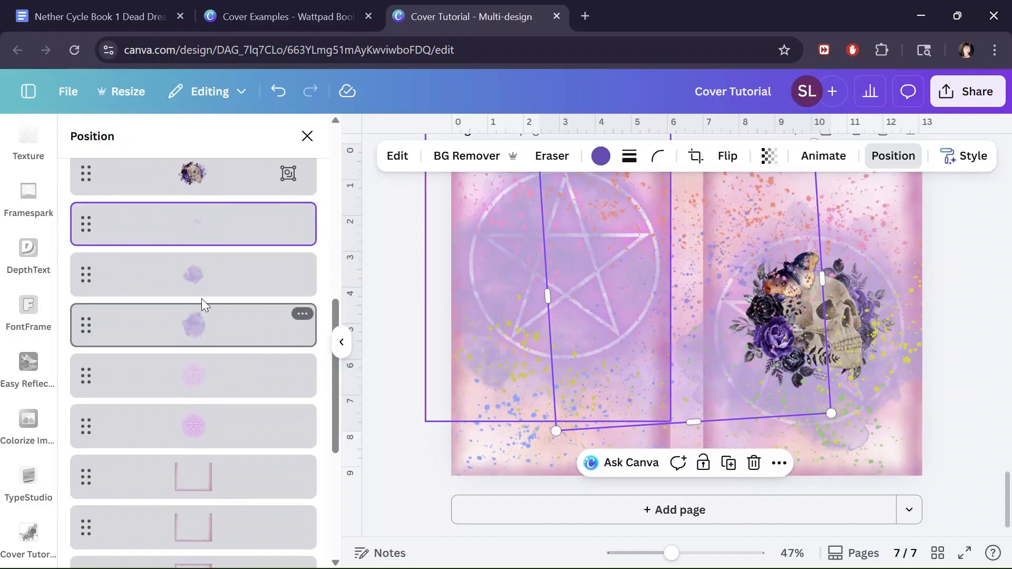
left_click_drag(192, 225, 184, 444)
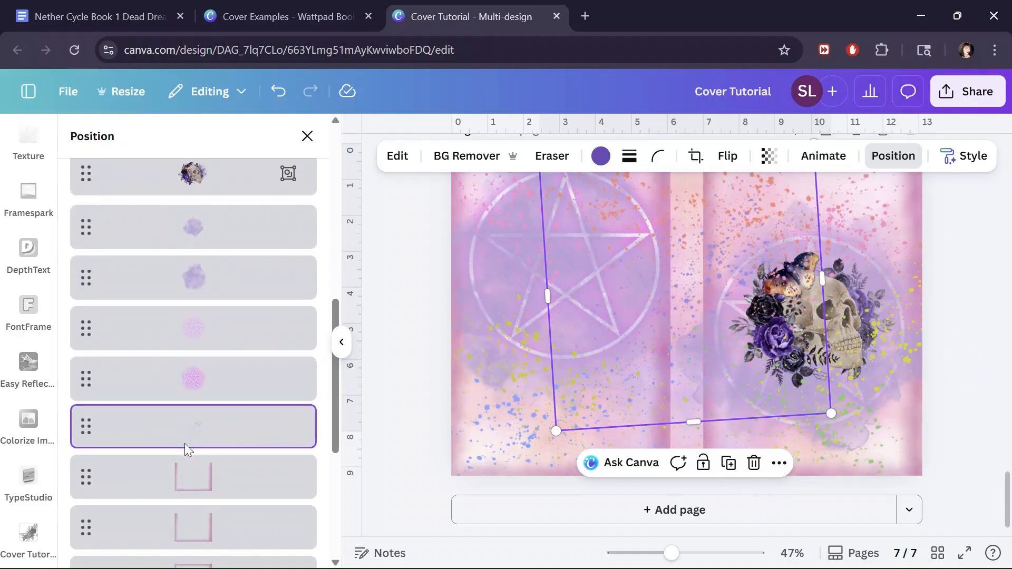
Send the bright yellow front-cover splatter's layer beneath both pentagrams, directly above the purple splatter.
scroll(197, 355, "up", 5)
scroll(187, 238, "up", 5)
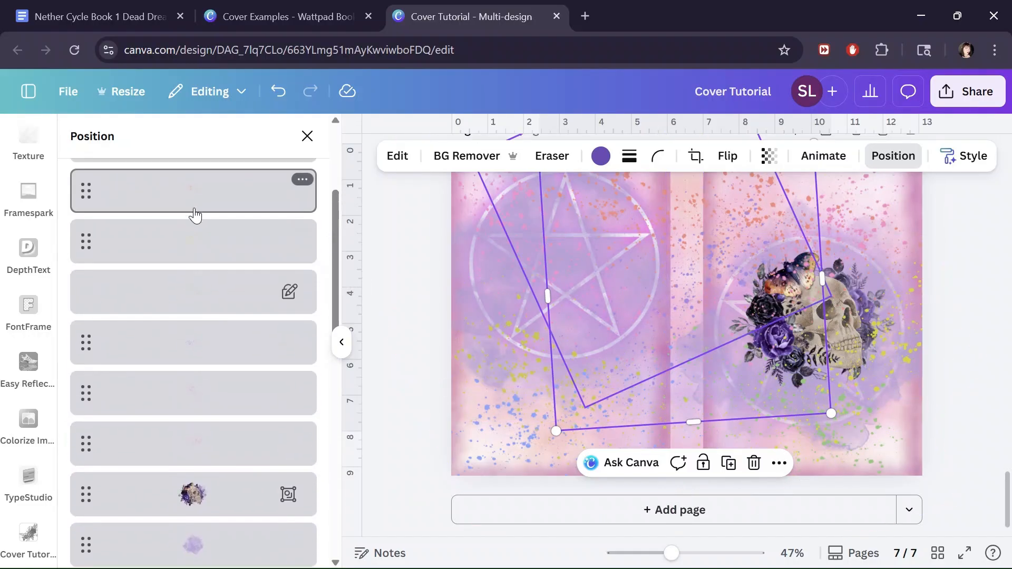
mouse_move(205, 318)
left_mouse_down()
mouse_move(203, 343)
mouse_move(206, 296)
mouse_move(209, 305)
left_mouse_up()
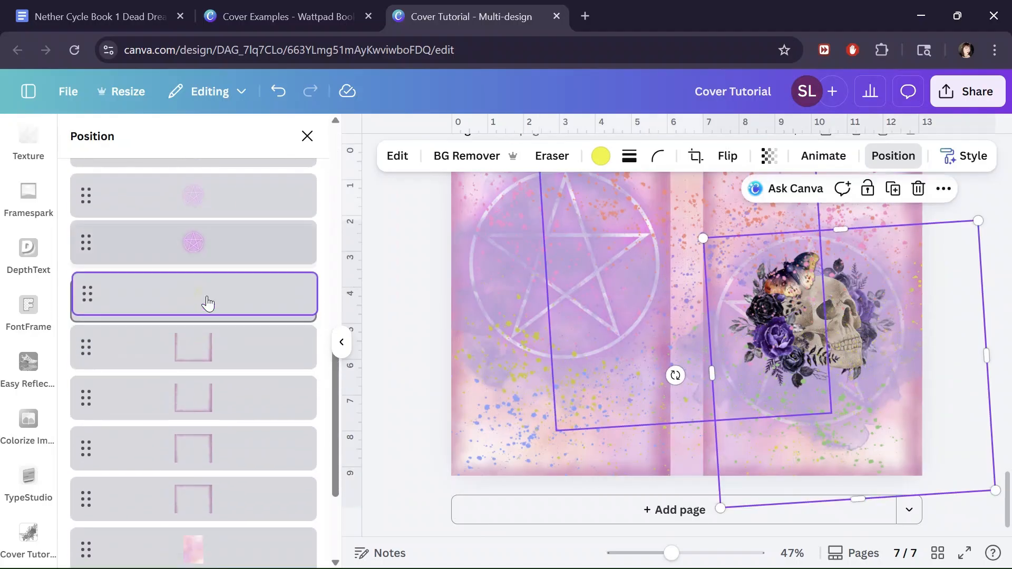
scroll(205, 295, "up", 10)
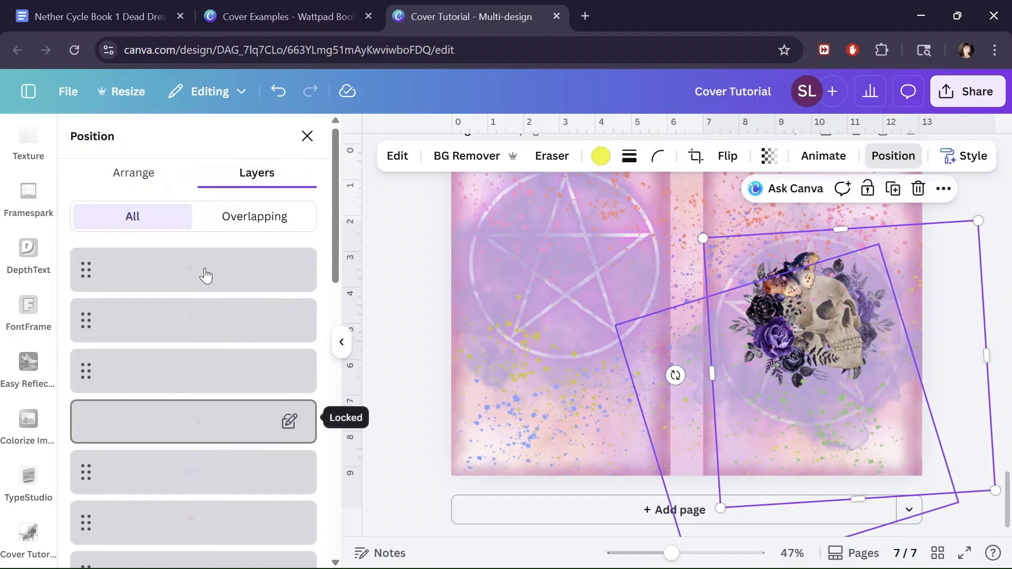
Send the coral splatter above the skull and the coral red splatter beside the spine beneath the pentagram layers.
left_click(202, 279)
mouse_move(201, 321)
left_mouse_down()
mouse_move(195, 349)
mouse_move(194, 339)
left_mouse_up()
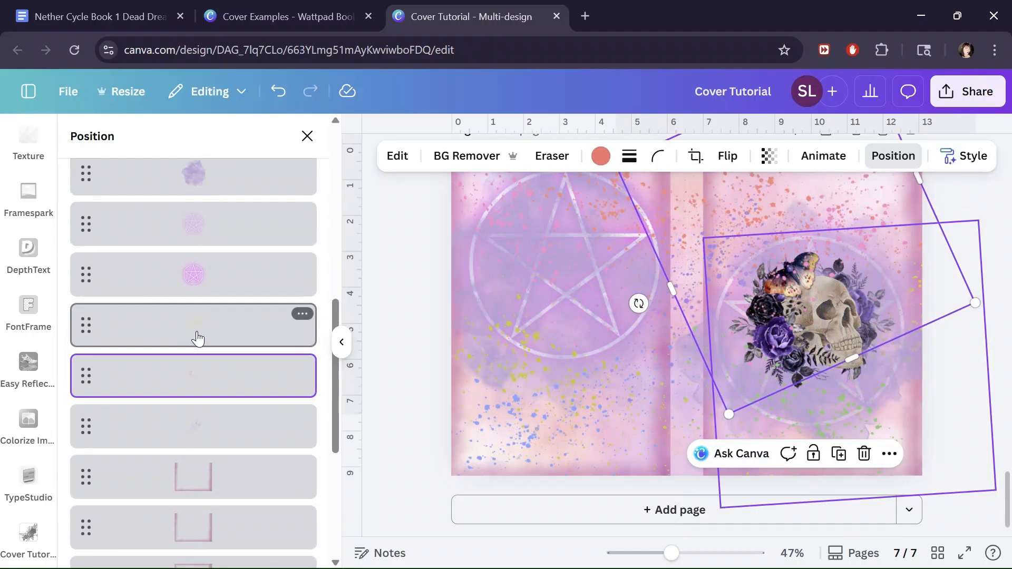
scroll(195, 317, "up", 5)
left_click(201, 282)
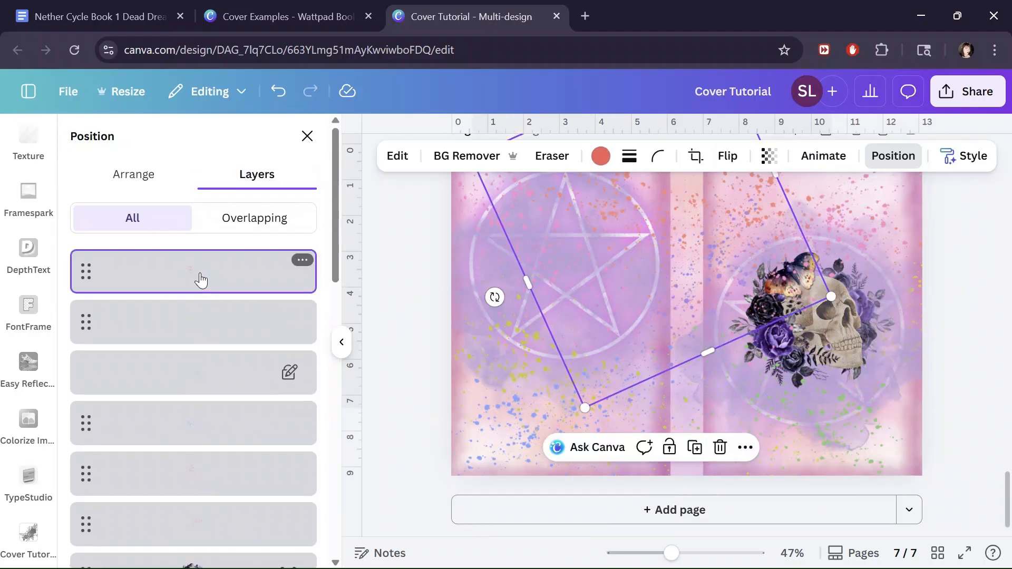
left_click_drag(199, 319, 199, 346)
Send the yellow splatter on the lower back cover beneath the pentagram layers.
scroll(199, 345, "up", 5)
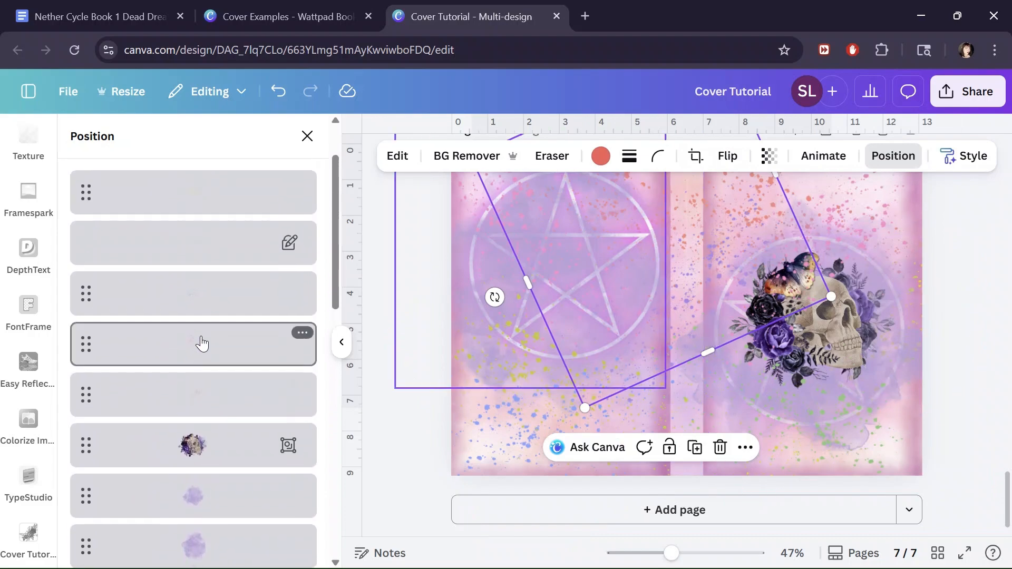
left_click(210, 208)
left_click_drag(192, 271, 201, 350)
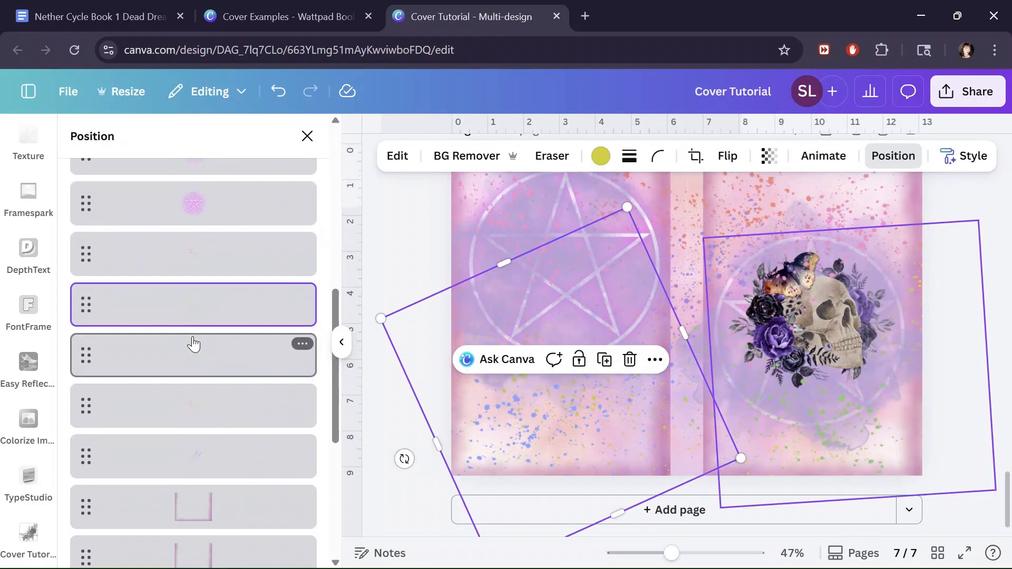
Unlock the green splatter on the lower front cover and send its layer beneath the pentagrams.
scroll(226, 255, "up", 5)
left_click(235, 272)
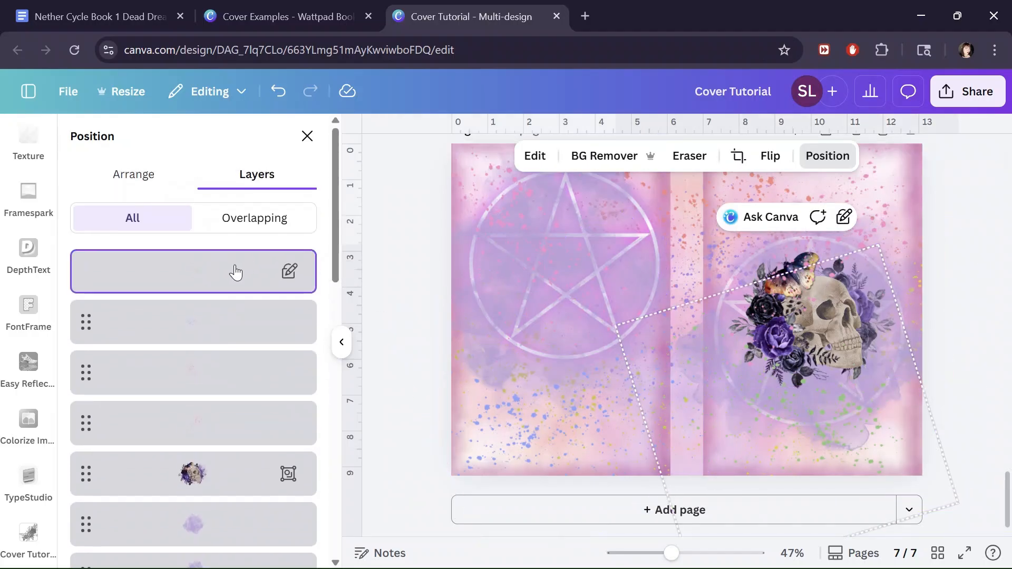
left_click(842, 218)
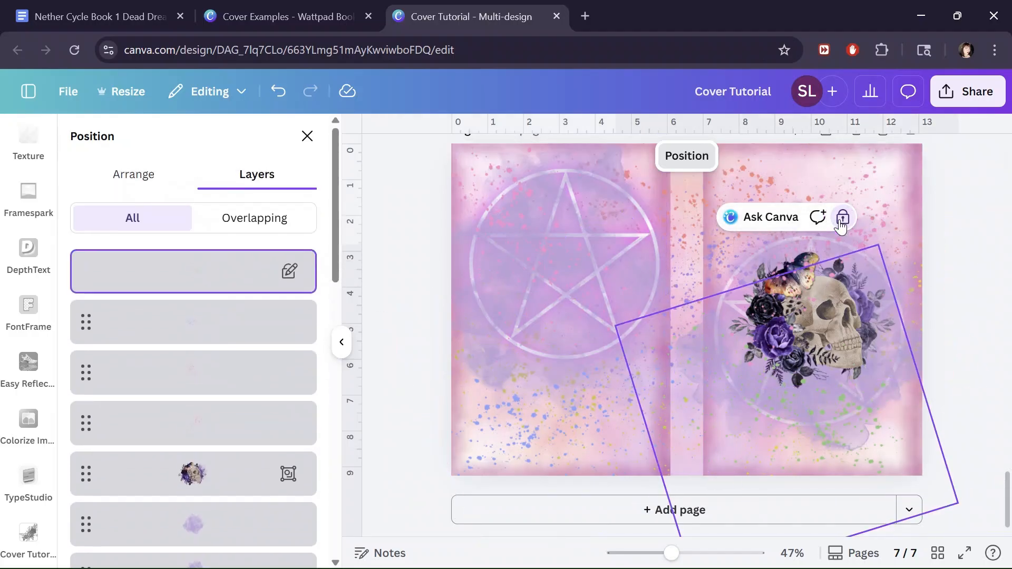
left_click(842, 220)
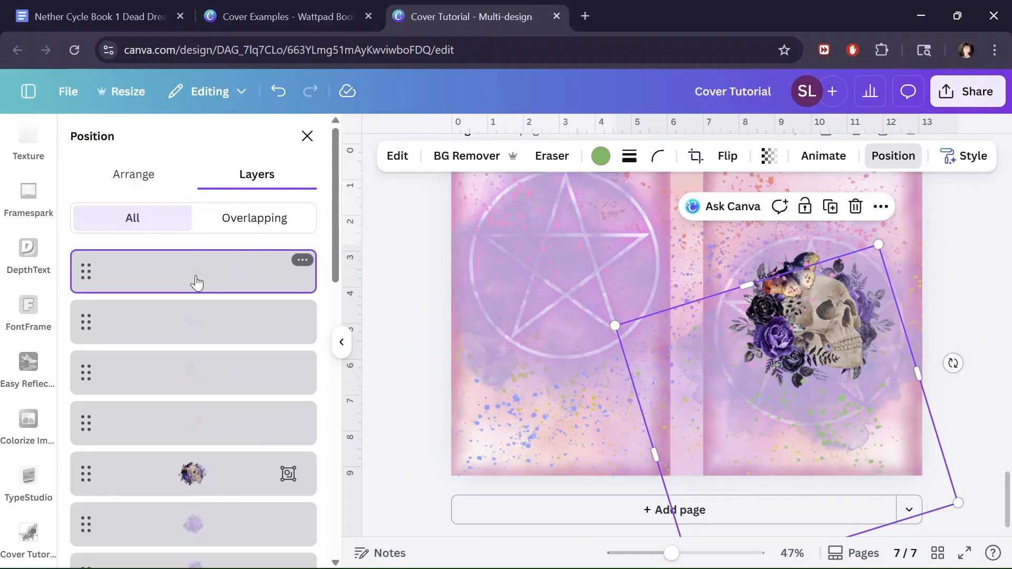
left_click_drag(196, 283, 189, 355)
Send the three remaining splatter layers above the skull group, including the pink one, beneath the pentagrams.
scroll(189, 355, "up", 5)
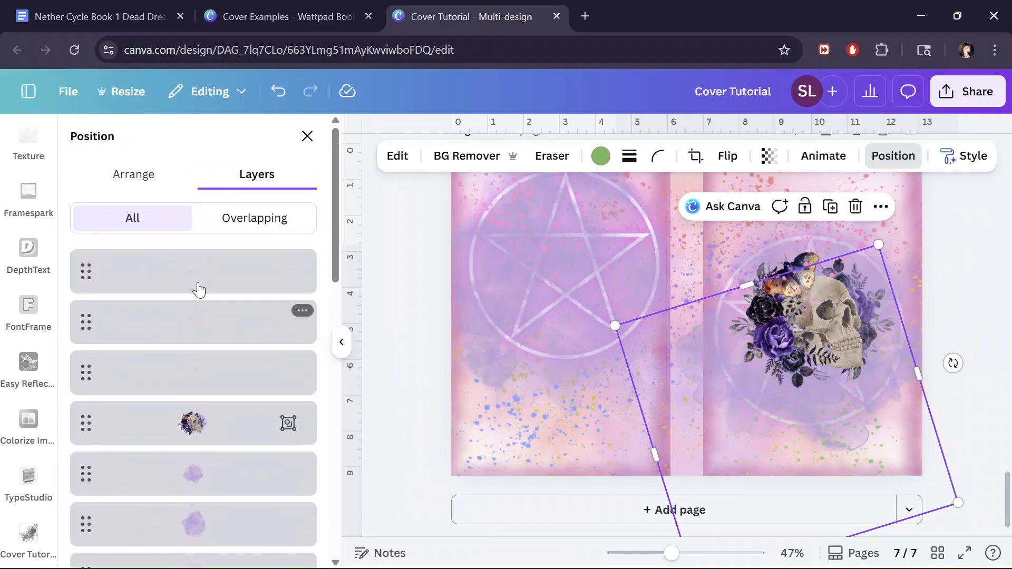
mouse_move(202, 312)
left_mouse_down()
mouse_move(201, 359)
mouse_move(196, 314)
left_mouse_up()
scroll(193, 314, "up", 5)
left_click_drag(195, 240, 193, 307)
scroll(193, 307, "up", 5)
mouse_move(201, 258)
left_mouse_down()
mouse_move(202, 457)
mouse_move(204, 240)
mouse_move(209, 250)
left_mouse_up()
Compare the layering with page 6 and raise three splatter layers, including pink and coral red, between the skull group and the watercolor shapes.
scroll(391, 347, "up", 3)
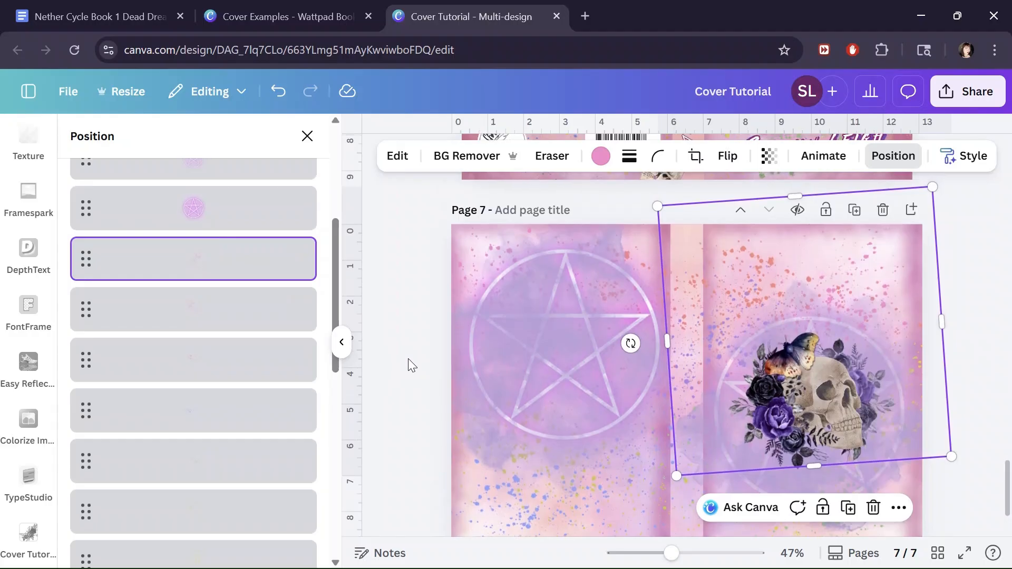
scroll(414, 366, "up", 8)
scroll(426, 373, "down", 8)
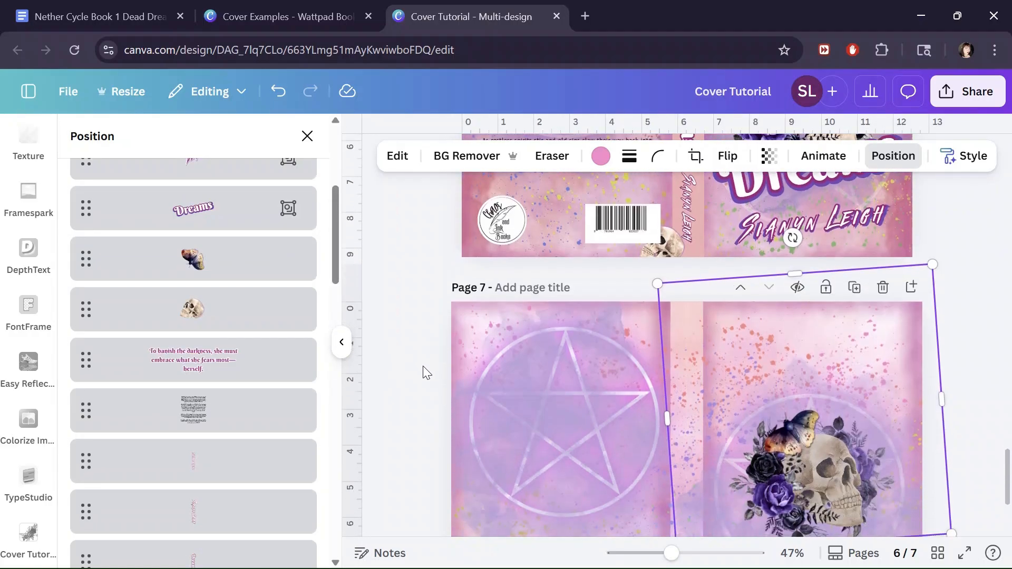
scroll(228, 346, "down", 2)
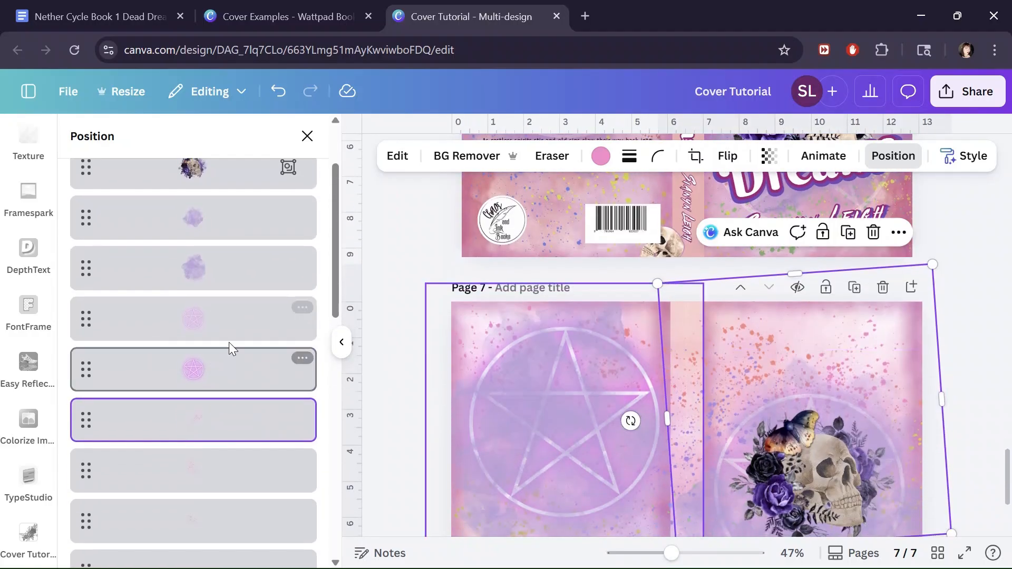
left_click_drag(190, 409, 176, 217)
left_click_drag(183, 485, 188, 269)
left_click(174, 522)
left_click_drag(174, 522, 172, 295)
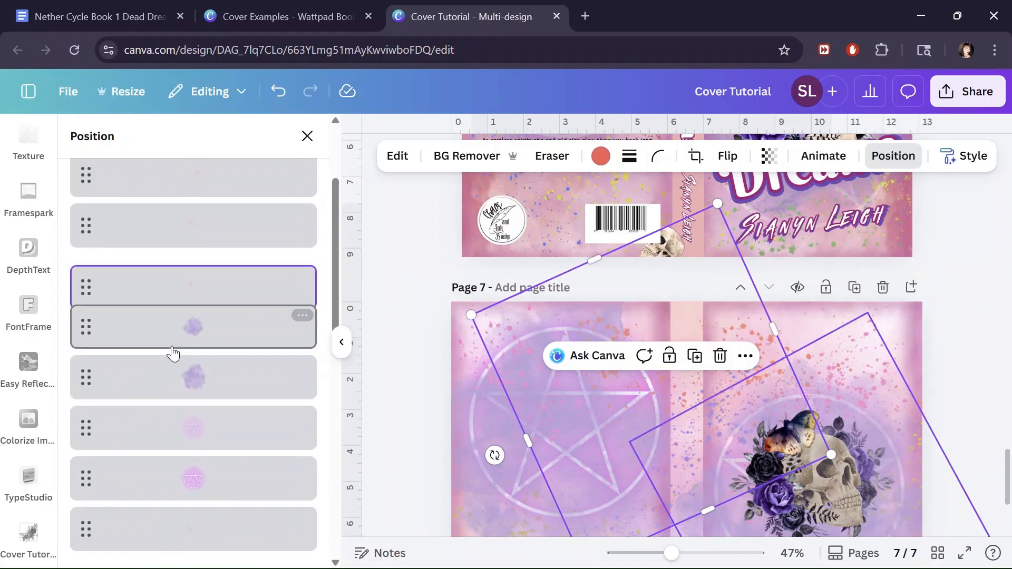
Raise two more splatter layers, including the green one, above the watercolor shapes and below the skull group.
scroll(172, 370, "down", 3)
scroll(180, 453, "up", 2)
left_click_drag(181, 491, 181, 290)
left_click_drag(170, 555, 187, 333)
scroll(185, 348, "down", 1)
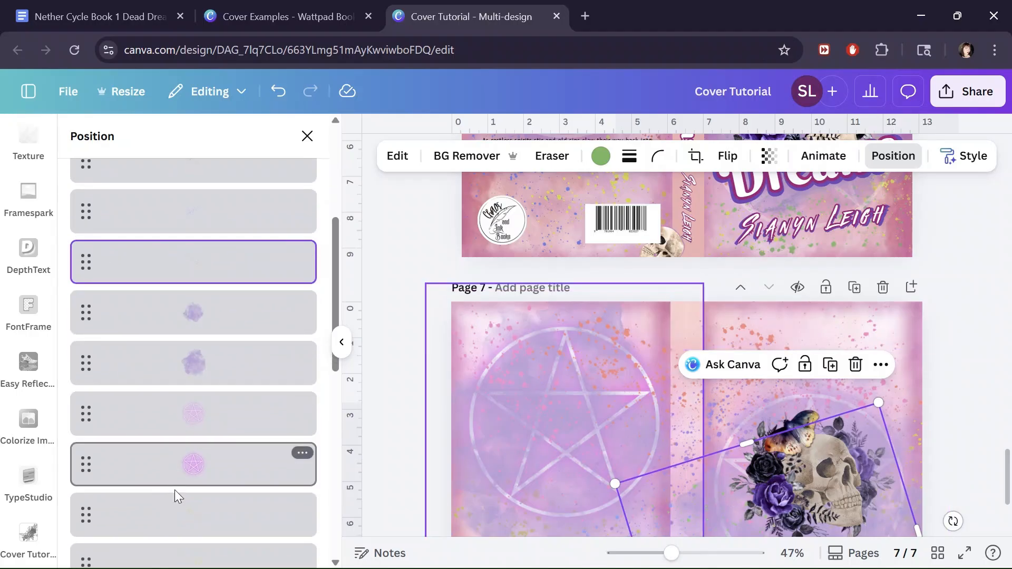
Raise the two yellow splatters, the coral splatter and the purple splatter directly above the watercolor shapes, below the skull group.
left_click_drag(175, 489, 181, 334)
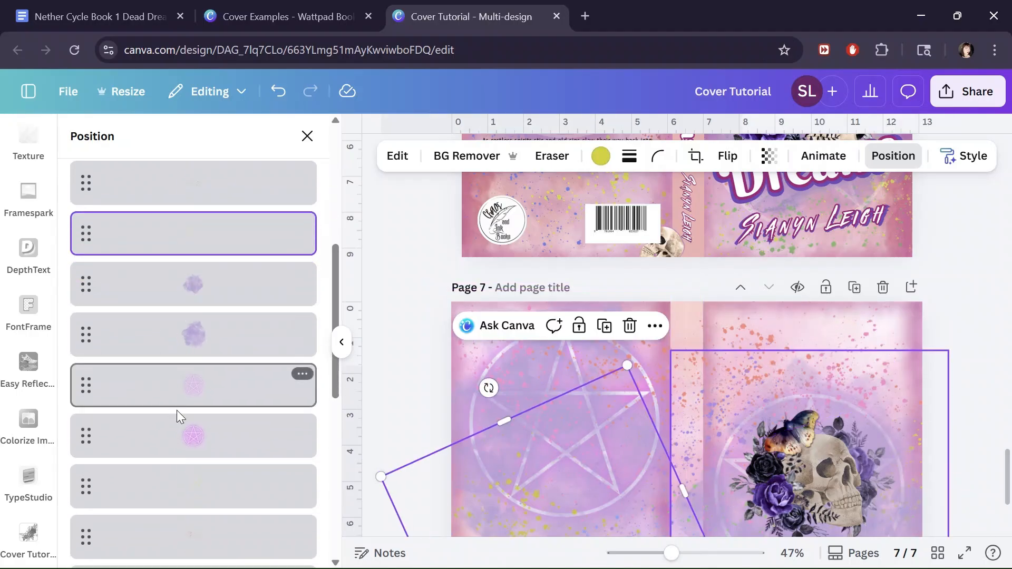
left_click_drag(180, 480, 177, 274)
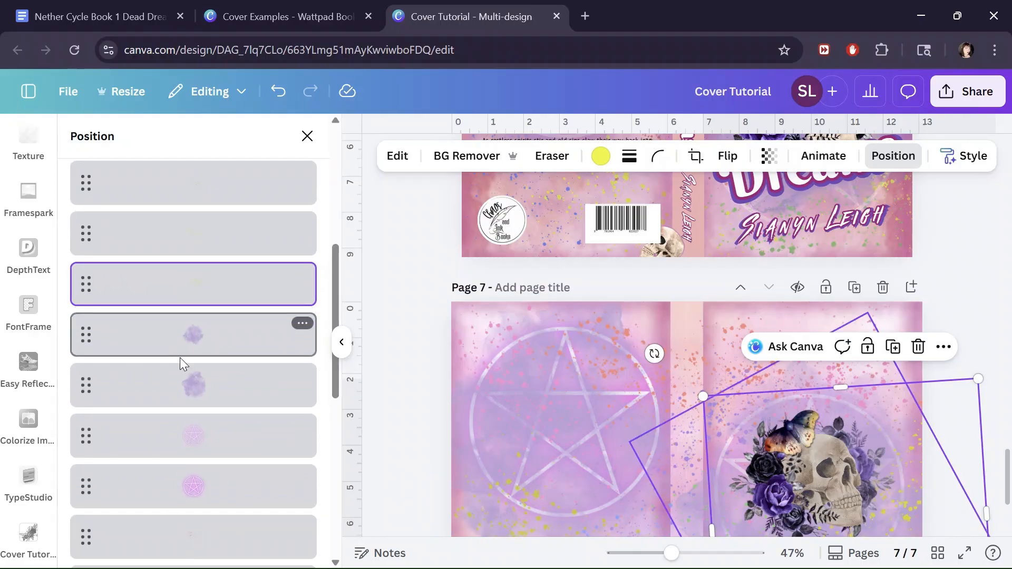
scroll(181, 369, "down", 1)
left_click_drag(182, 454, 176, 212)
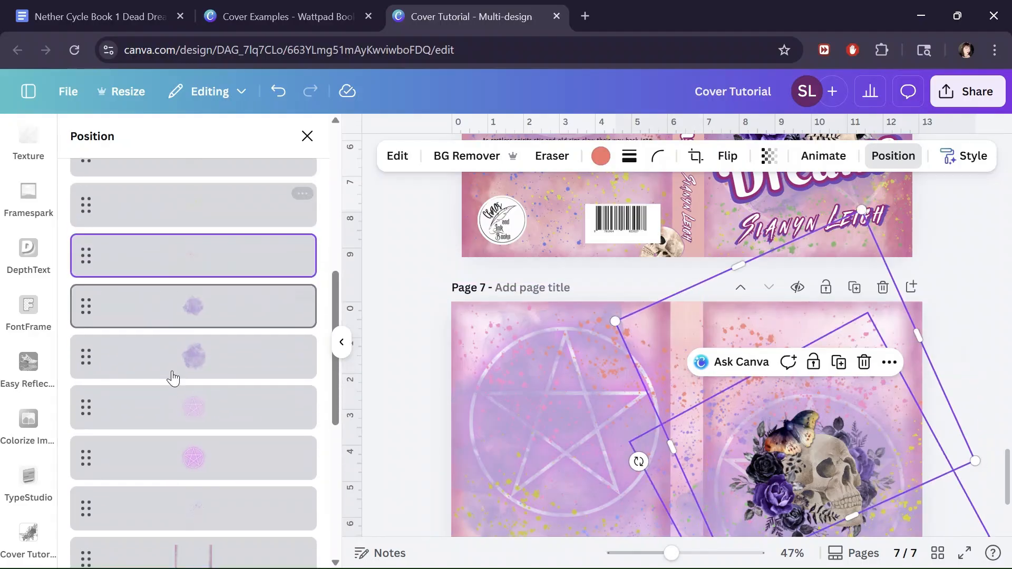
left_click(174, 506)
left_click_drag(178, 420, 180, 275)
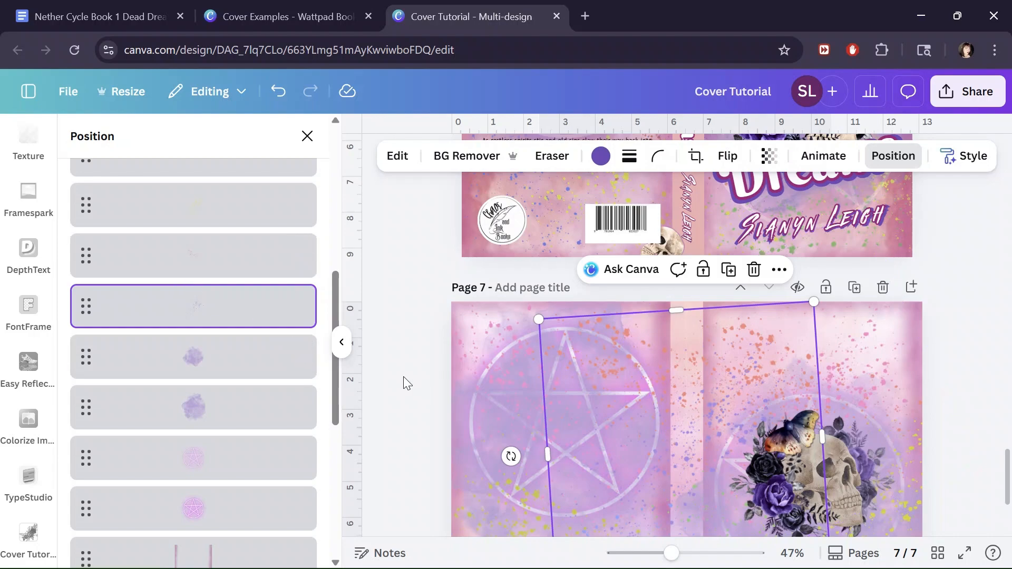
Compare the splatter layering and color distribution on page 7 with the finished cover on page 6.
scroll(403, 377, "up", 2)
scroll(404, 381, "down", 2)
scroll(403, 382, "down", 3)
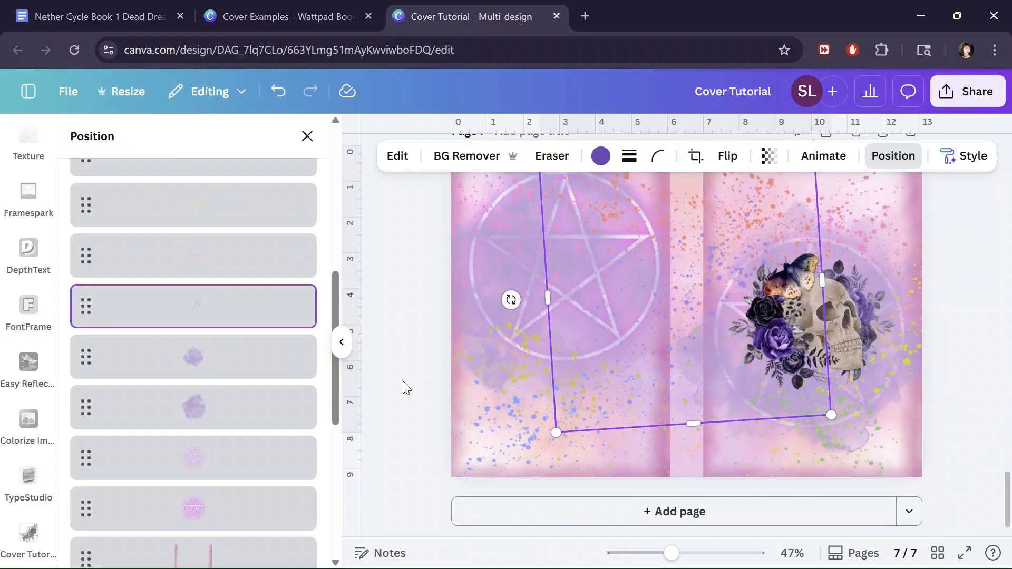
scroll(403, 382, "up", 3)
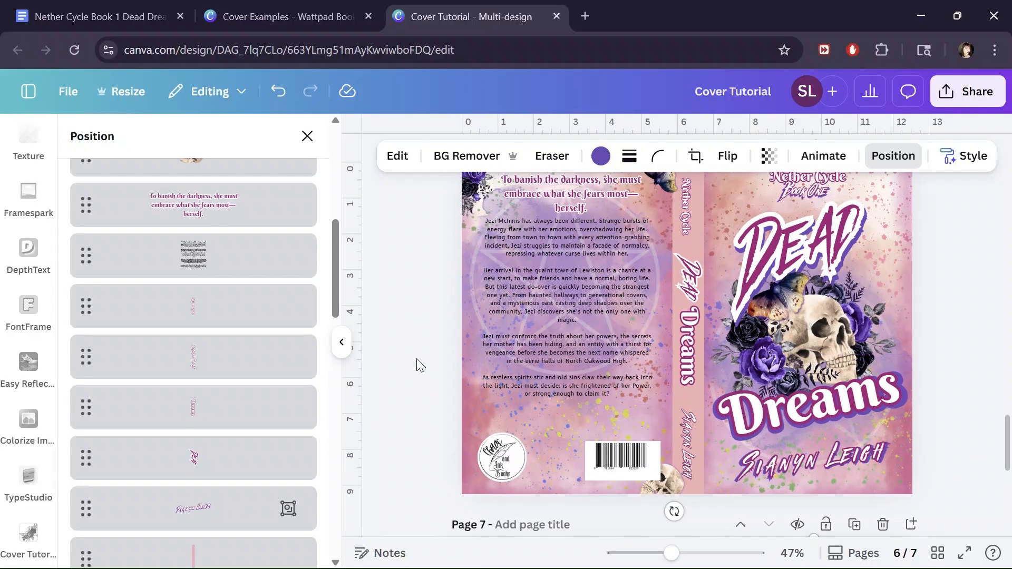
scroll(417, 360, "down", 3)
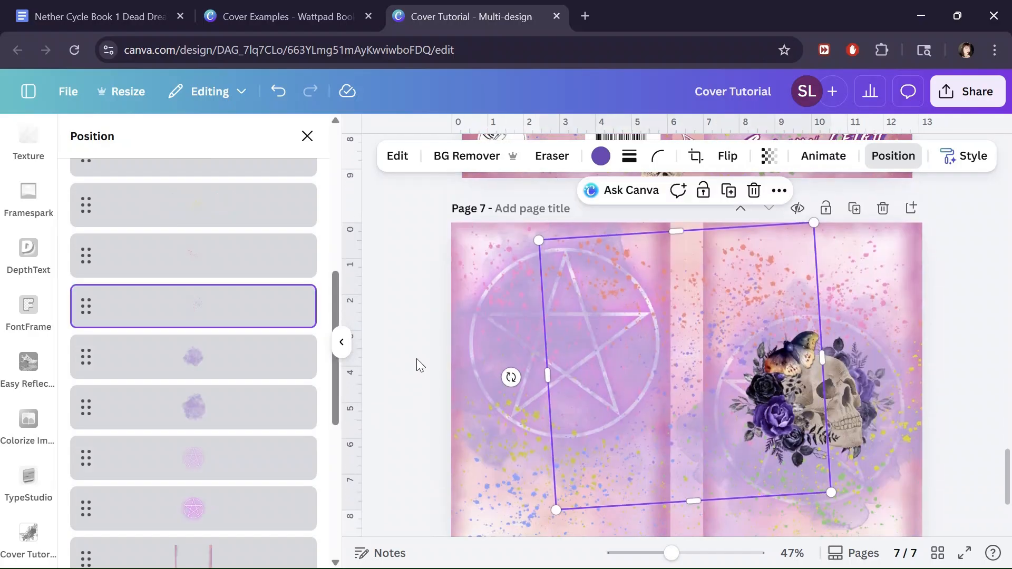
scroll(418, 364, "down", 1)
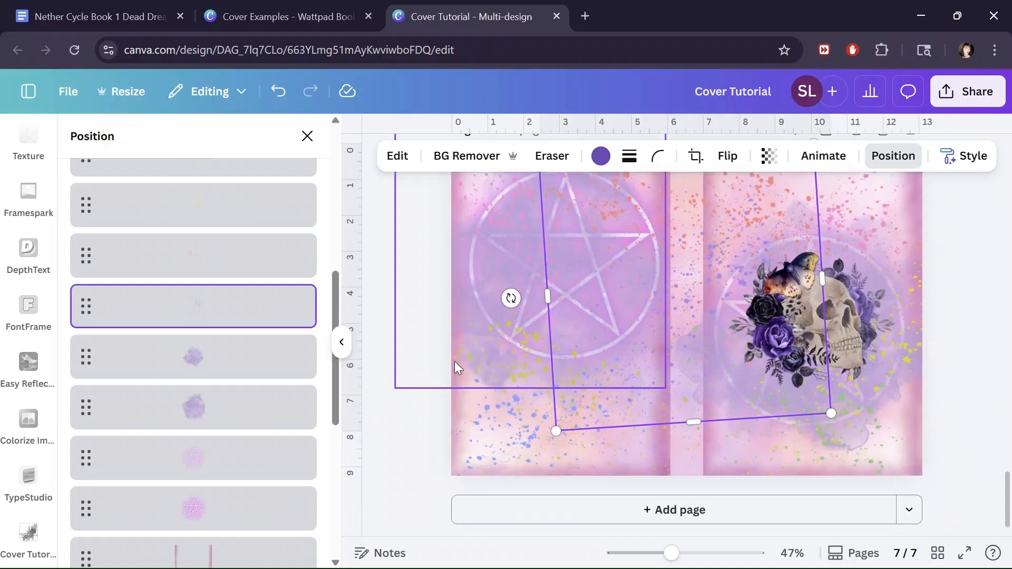
scroll(453, 362, "up", 1)
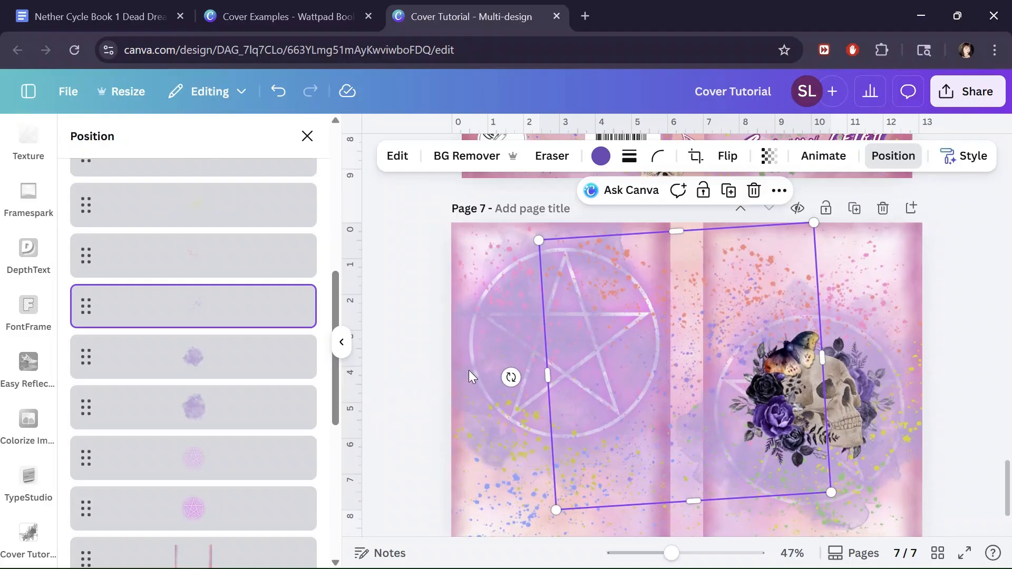
Shrink the purple splatter reaching from the back cover across the spine, and slightly reduce the pink splatter over the front cover.
left_click_drag(807, 222, 697, 337)
left_click(780, 266)
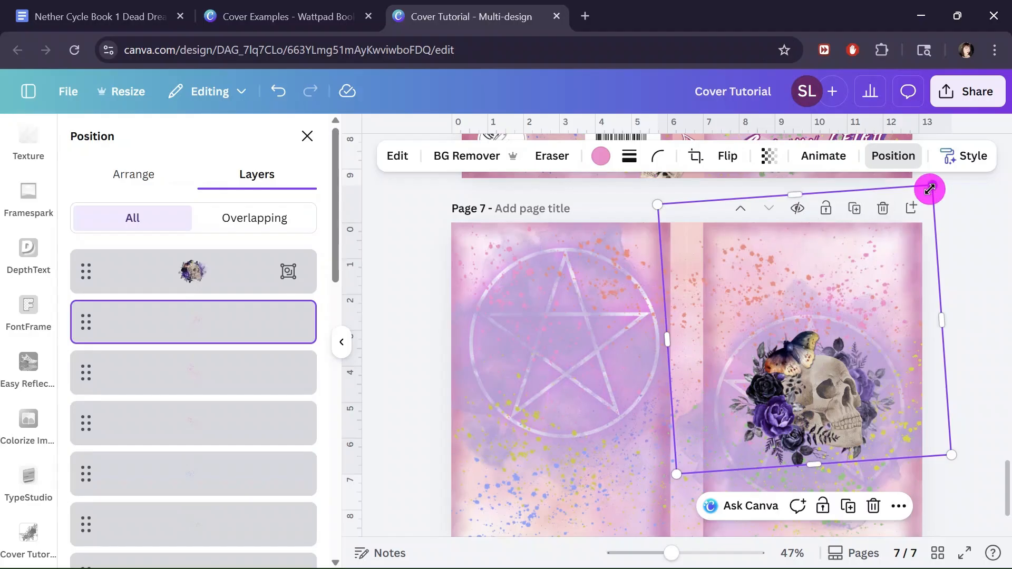
mouse_move(930, 188)
left_mouse_down()
mouse_move(888, 215)
mouse_move(935, 197)
mouse_move(929, 189)
left_mouse_up()
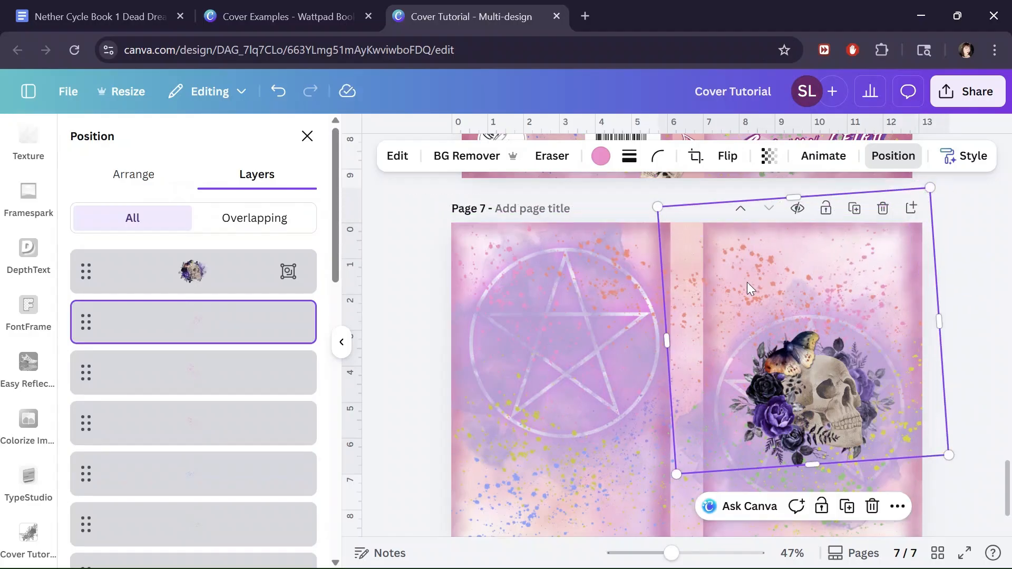
Find the coral splatter layer over the front cover, shrink it and move it up toward the spine.
left_click(147, 378)
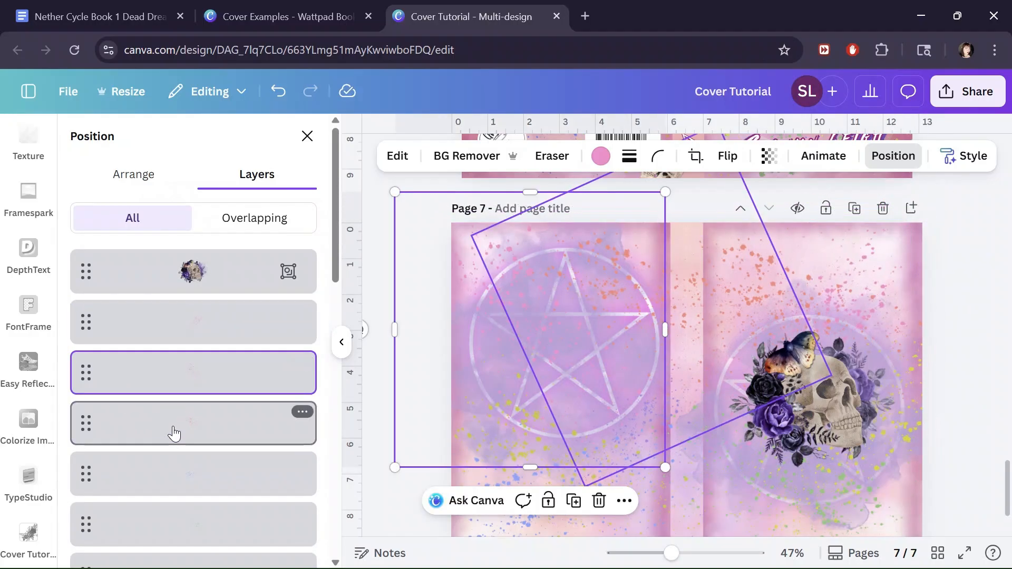
left_click(174, 436)
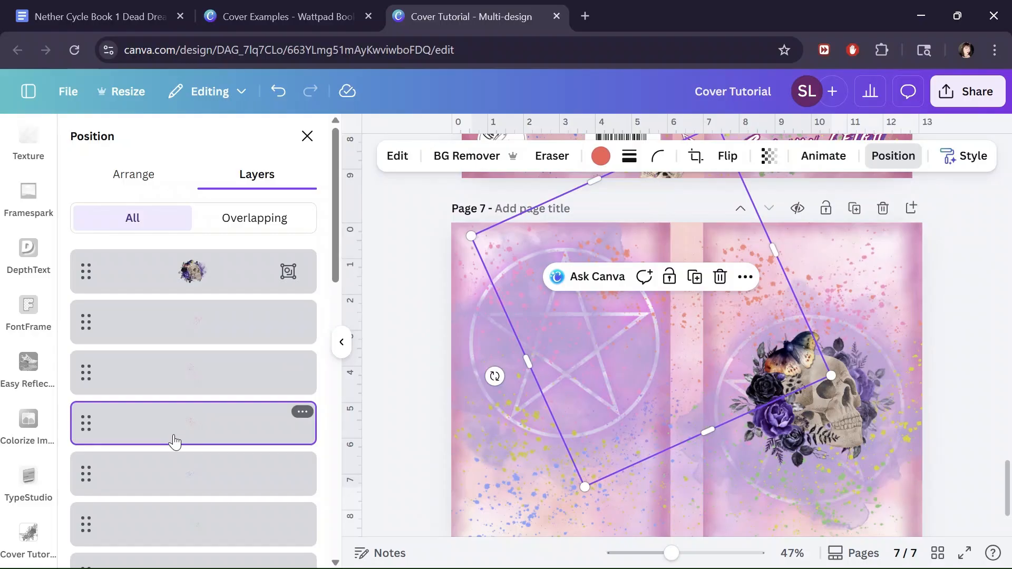
left_click(238, 477)
left_click(207, 522)
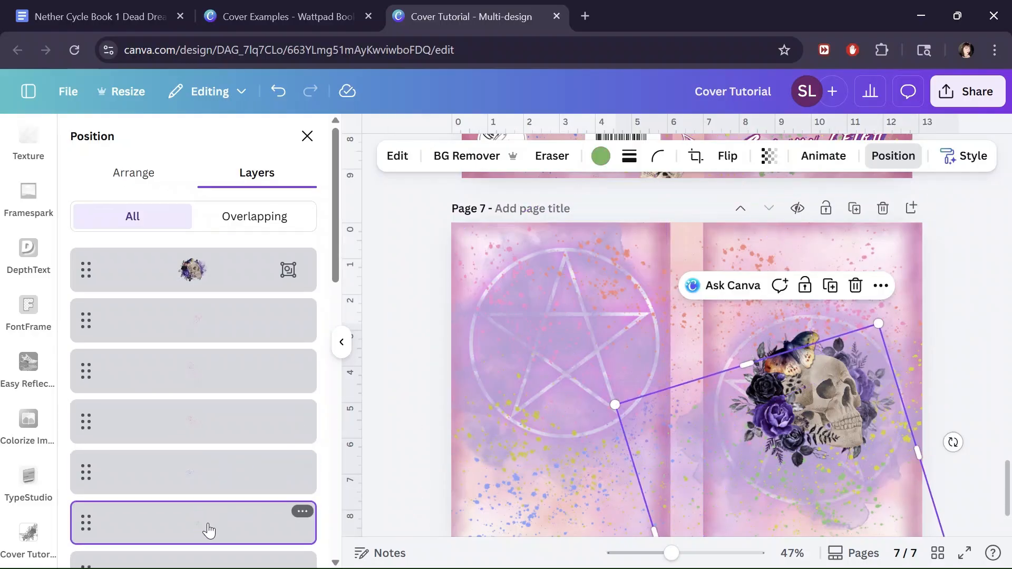
scroll(208, 527, "down", 2)
left_click(210, 509)
scroll(210, 514, "down", 2)
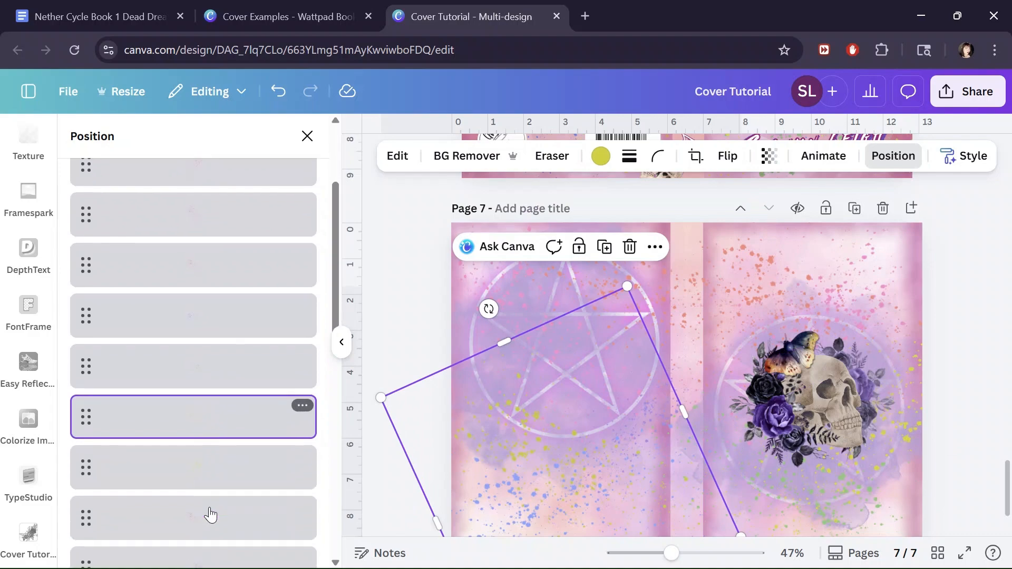
left_click(212, 486)
left_click(213, 517)
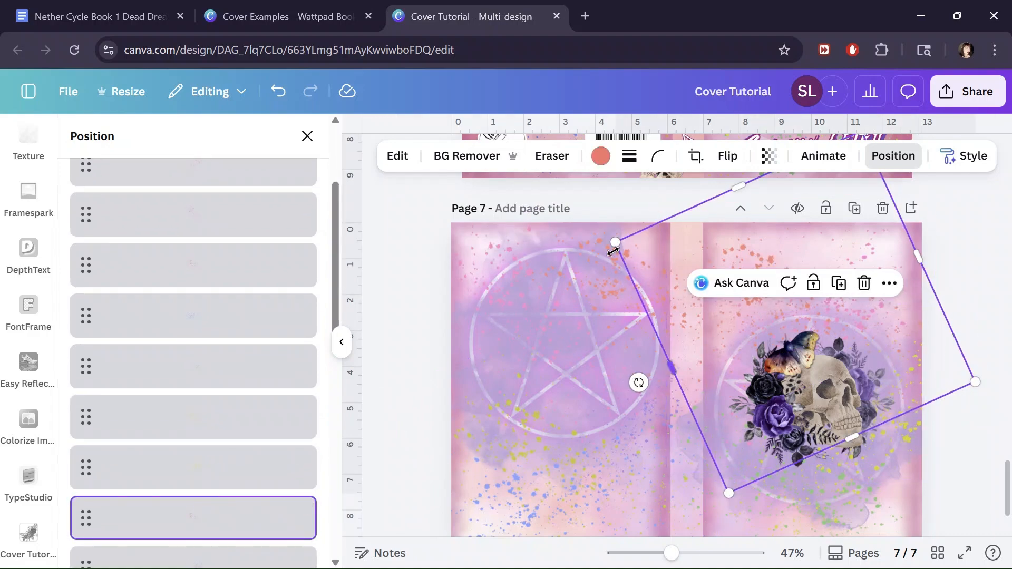
left_click_drag(611, 243, 703, 276)
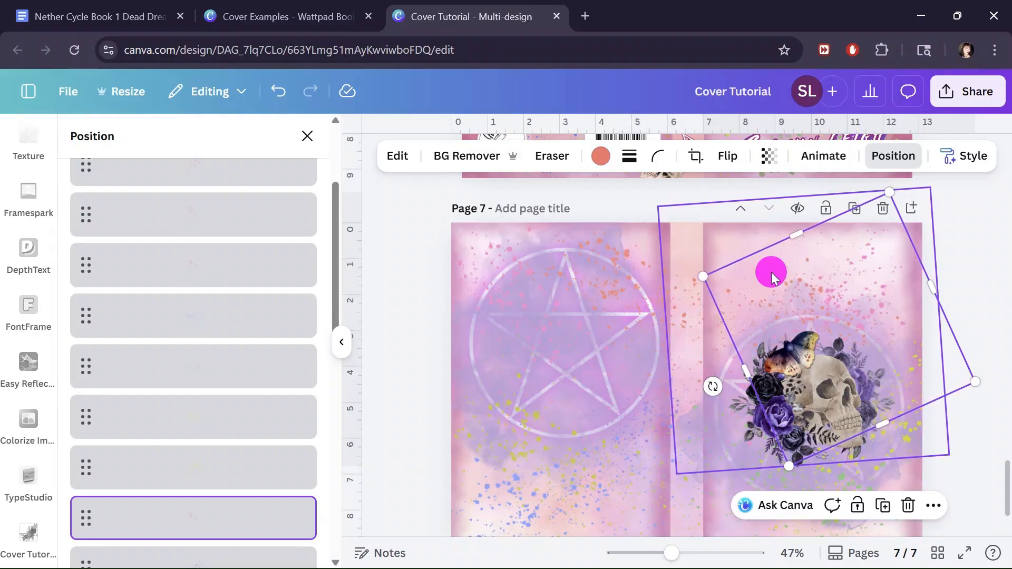
left_click_drag(771, 273, 723, 228)
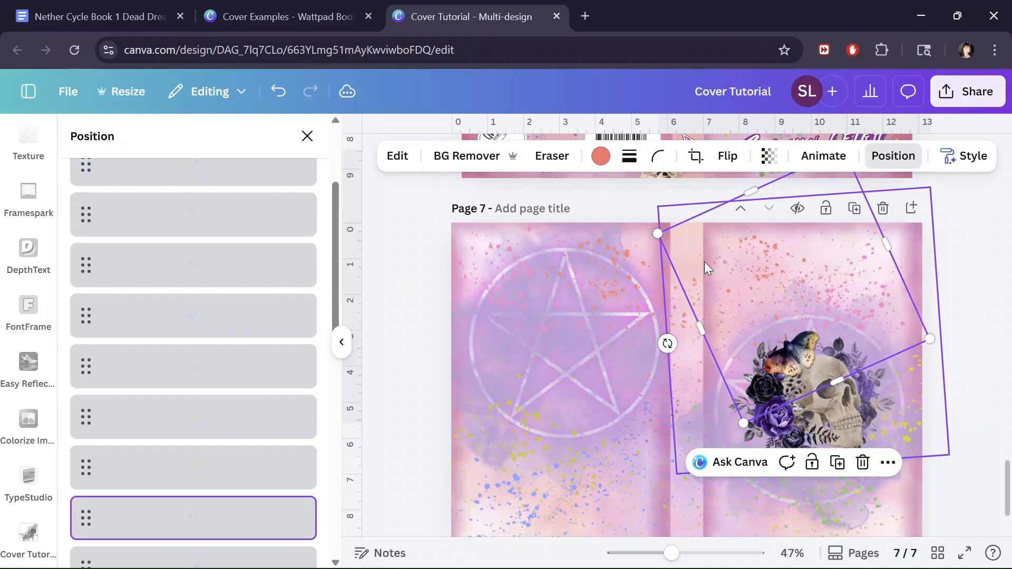
Compare with page 6, shift the green splatter toward the spine and move the yellow splatter lower on the front cover.
scroll(621, 337, "up", 7)
scroll(621, 337, "down", 2)
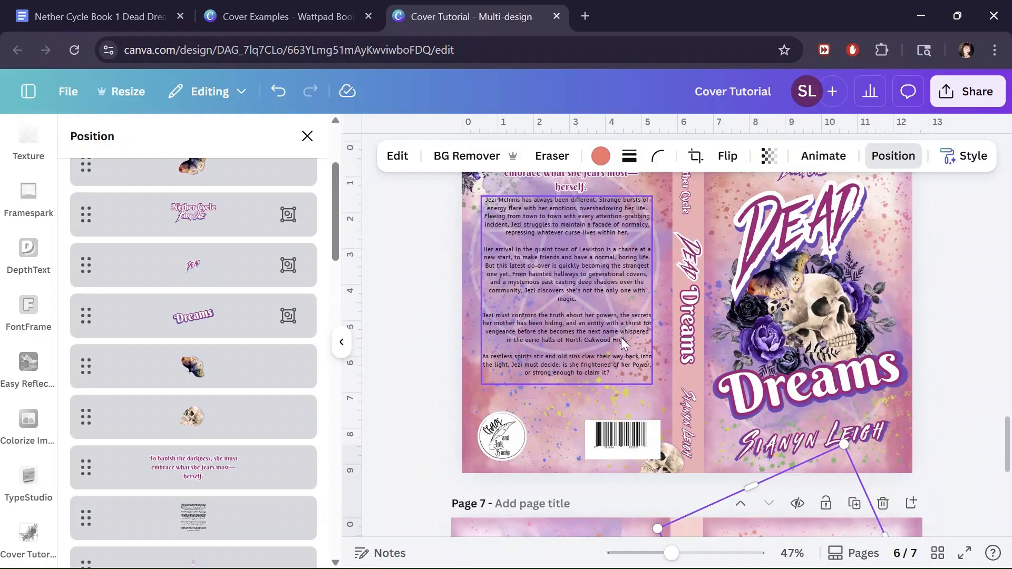
scroll(621, 337, "down", 6)
scroll(621, 337, "up", 2)
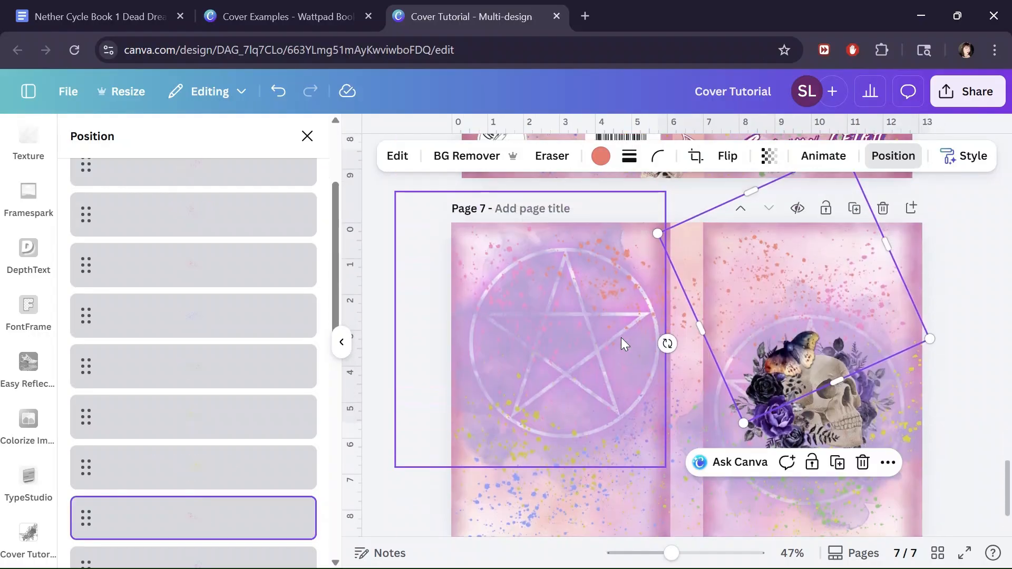
scroll(621, 340, "down", 2)
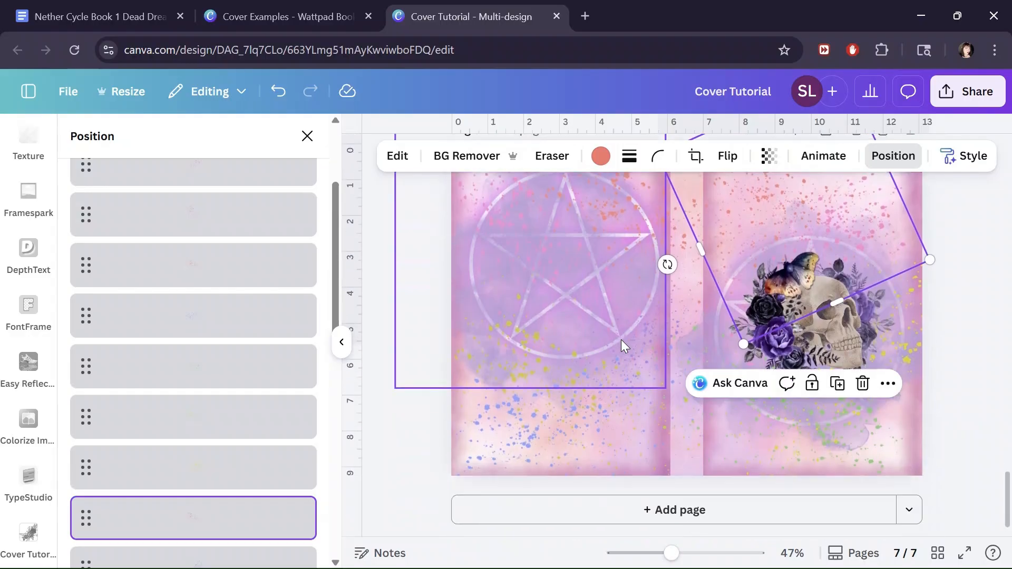
left_click(758, 447)
left_click_drag(786, 434, 748, 435)
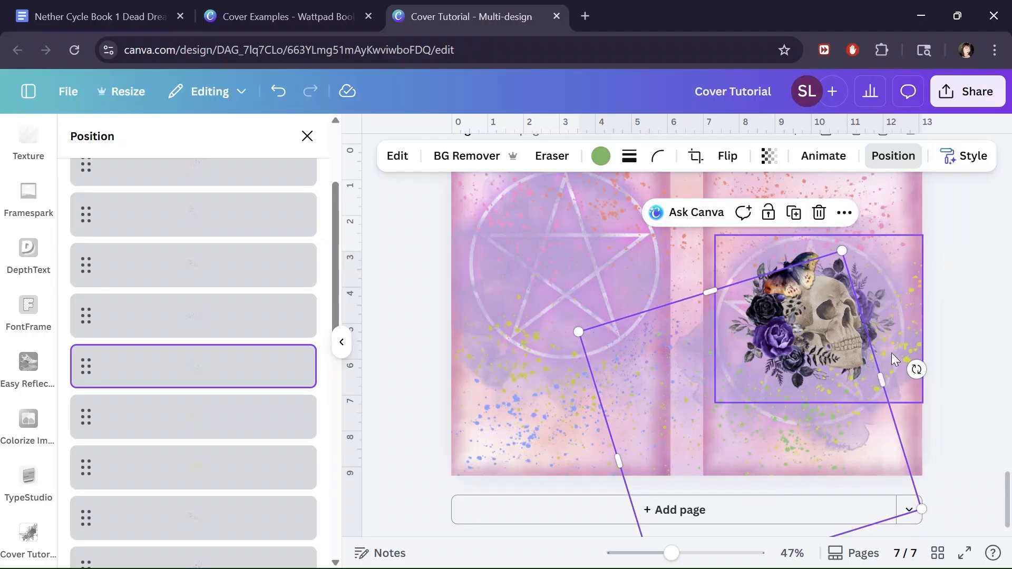
left_click_drag(903, 400, 929, 451)
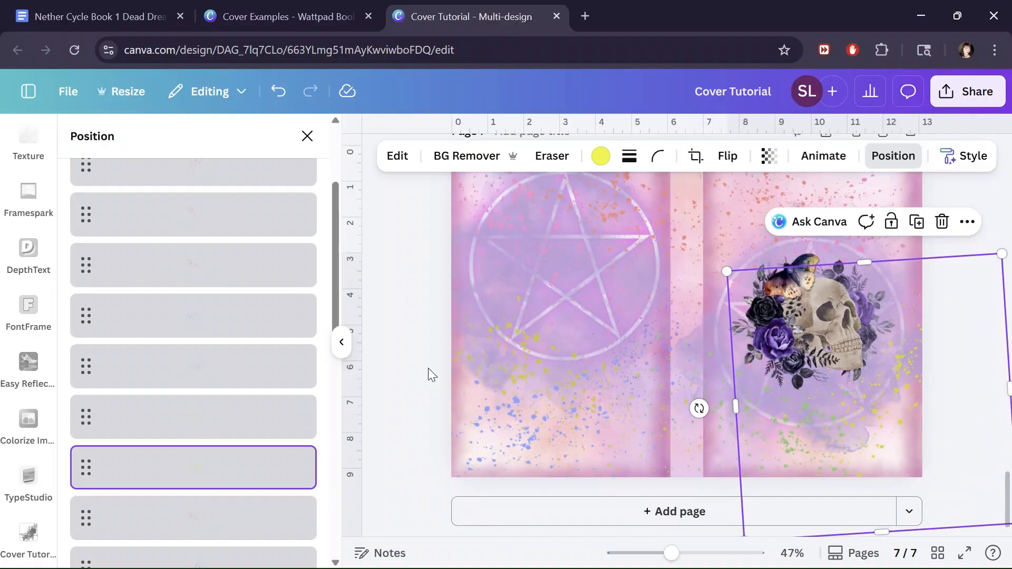
Find the purple splatter layer just above the watercolor shapes, enlarge it across the spine and nudge it slightly upward.
scroll(428, 369, "up", 2)
left_click(594, 440)
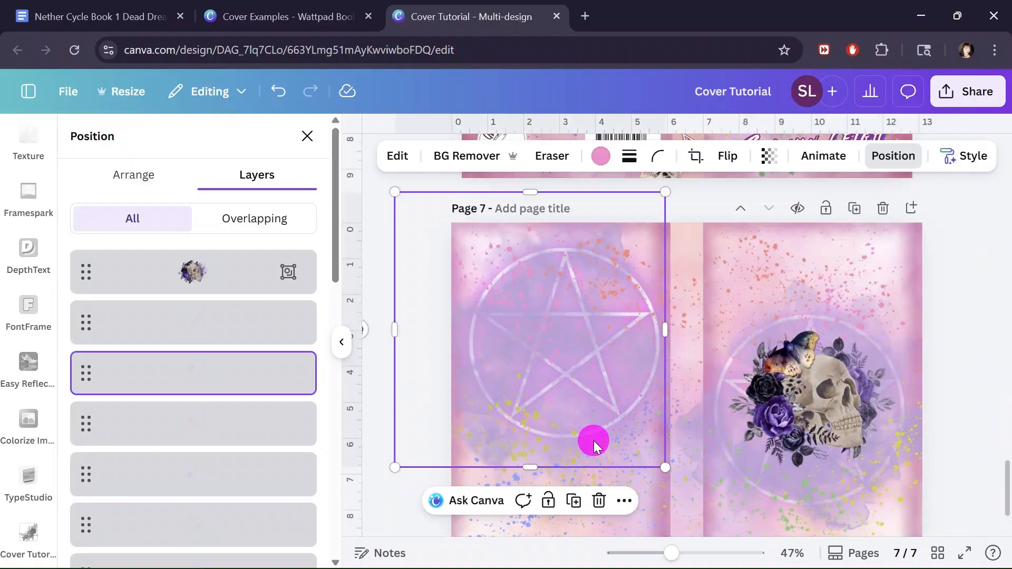
left_click(638, 488)
left_click(199, 420)
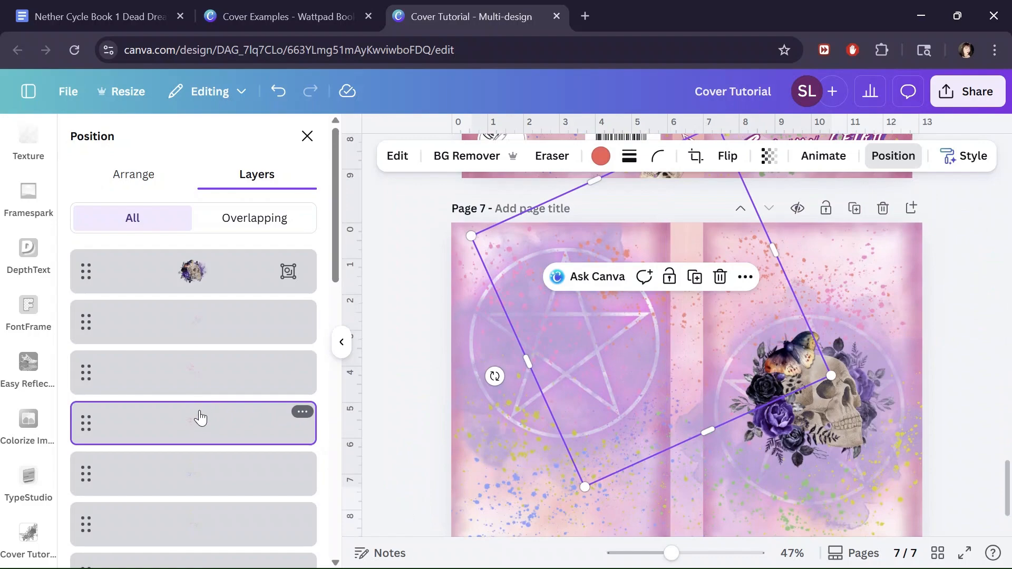
left_click(204, 384)
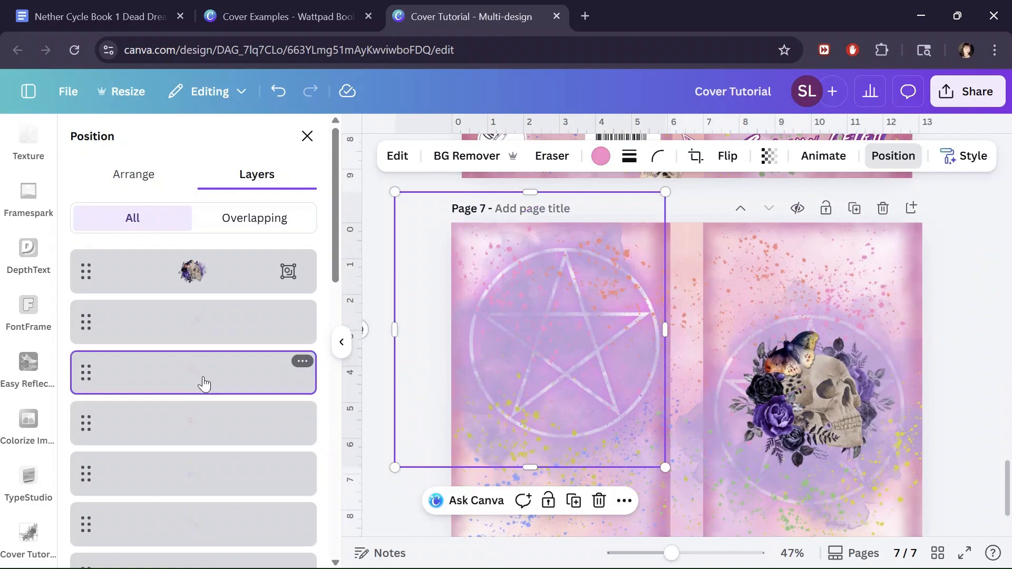
left_click(208, 340)
scroll(210, 342, "down", 3)
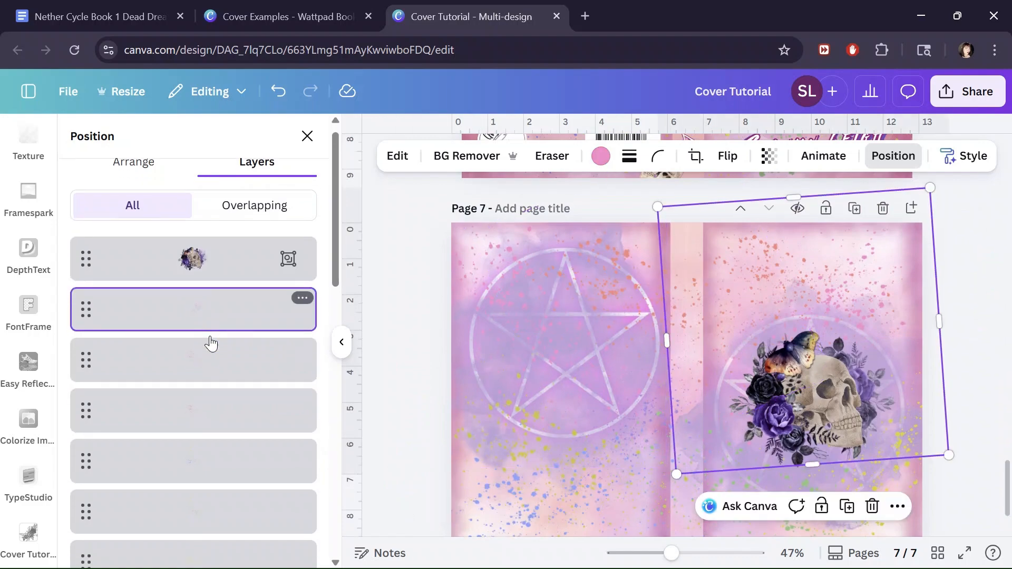
scroll(211, 344, "down", 1)
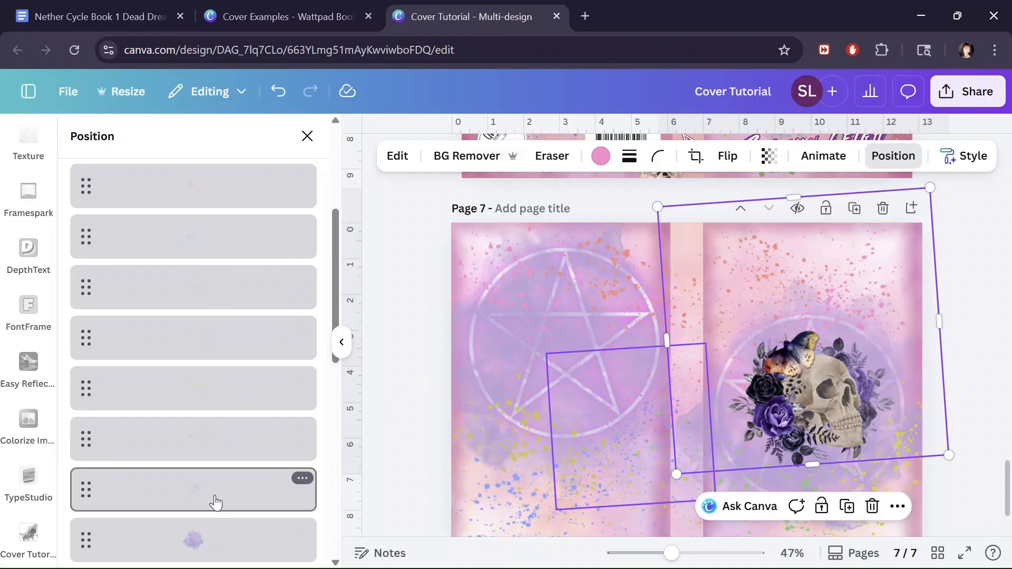
left_click(216, 502)
left_click_drag(705, 343, 793, 290)
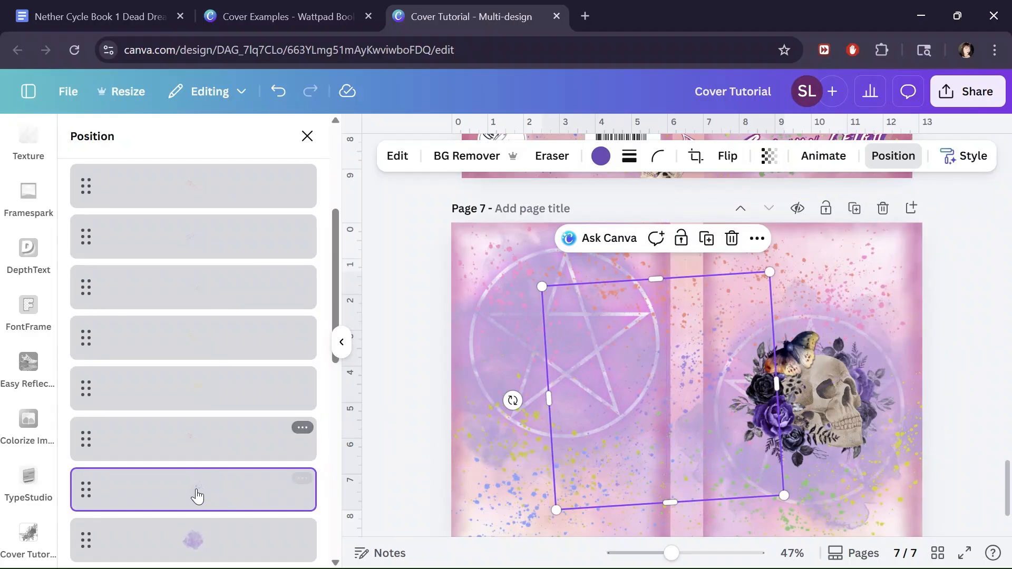
left_click_drag(663, 391, 661, 383)
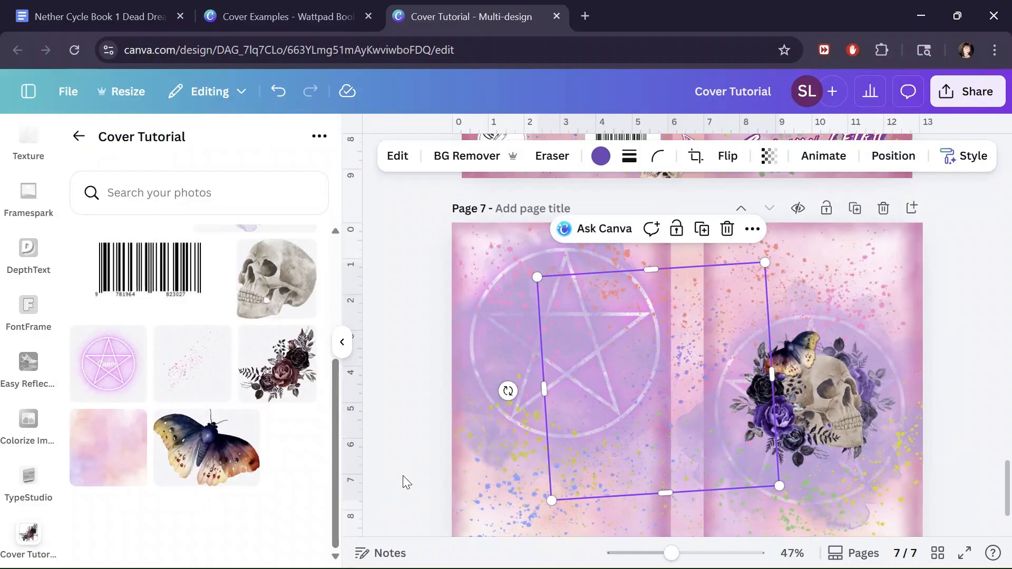
Compare the splatter distribution and spine area on page 7 with the finished cover on page 6.
scroll(402, 477, "up", 5)
left_click(402, 456)
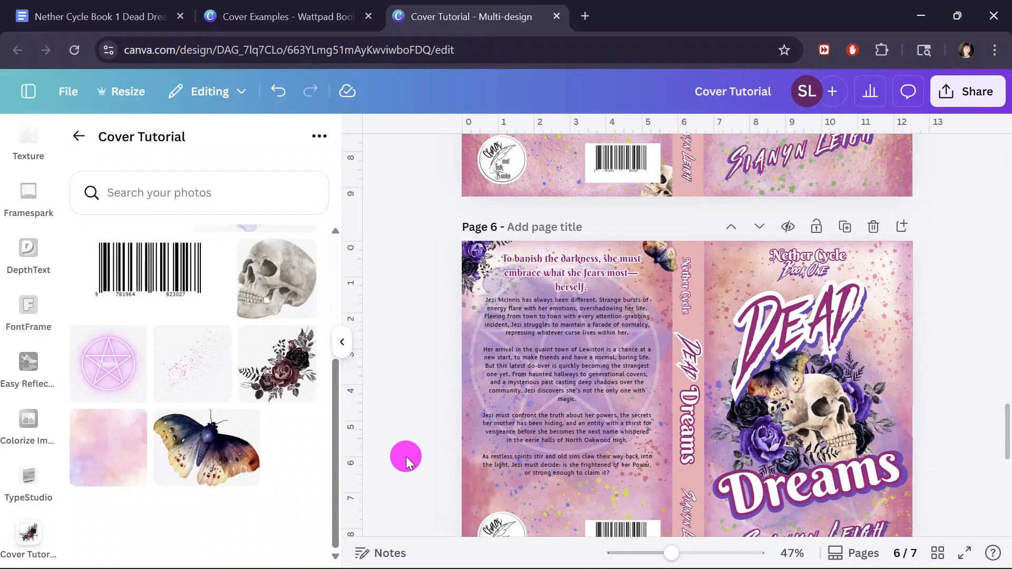
scroll(406, 457, "down", 8)
scroll(406, 457, "down", 1)
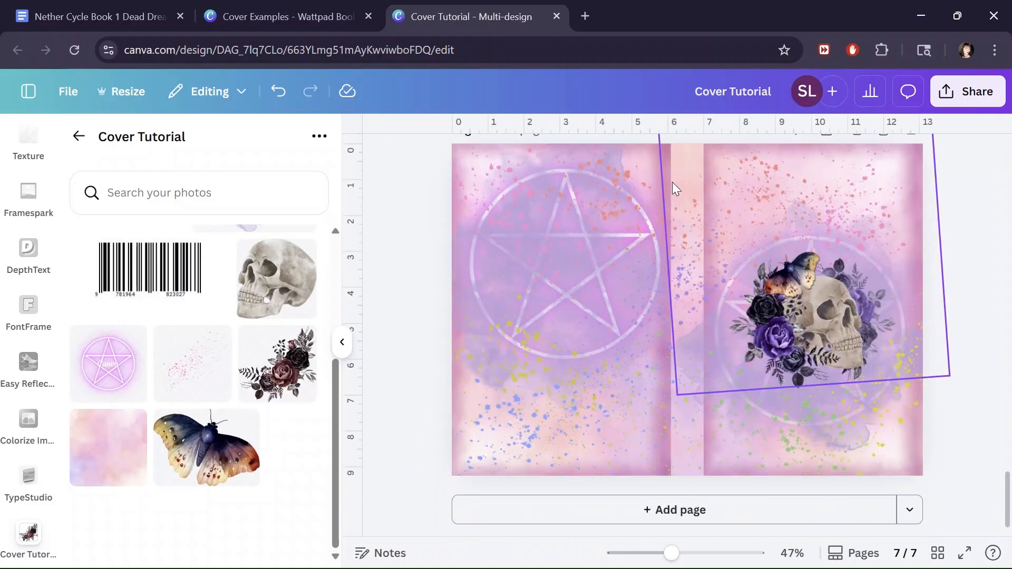
scroll(701, 283, "up", 3)
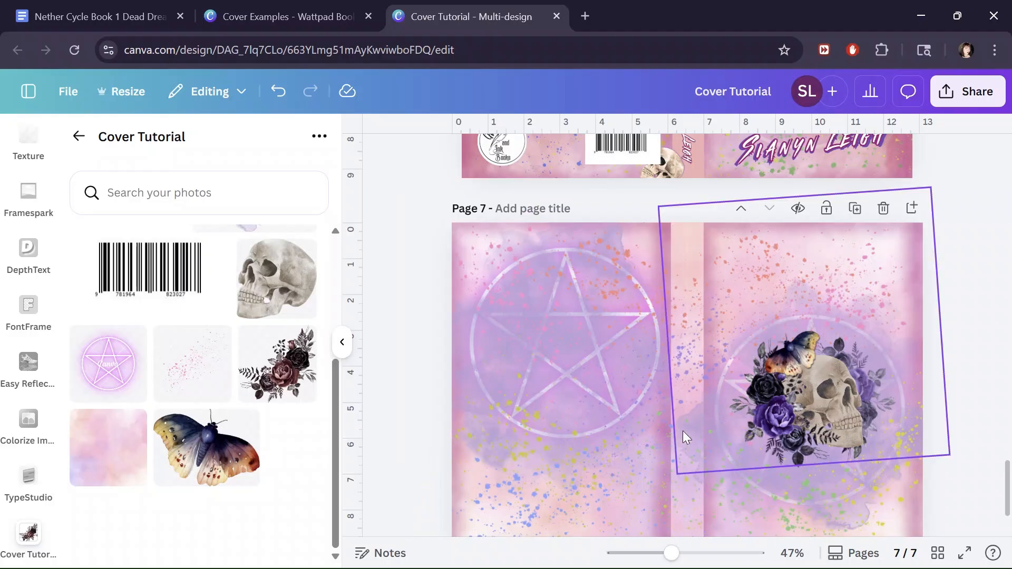
scroll(694, 299, "up", 5)
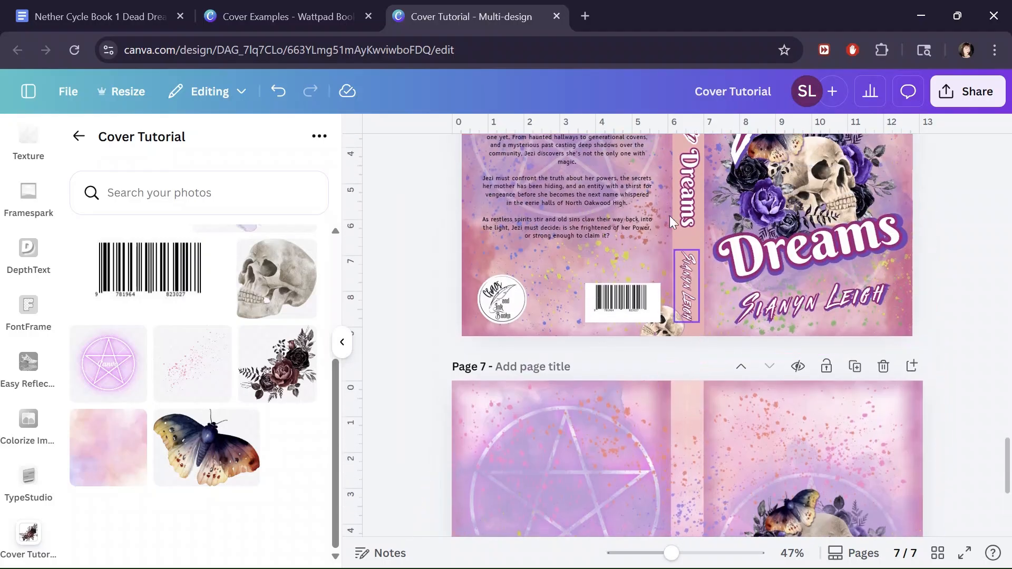
scroll(680, 305, "down", 5)
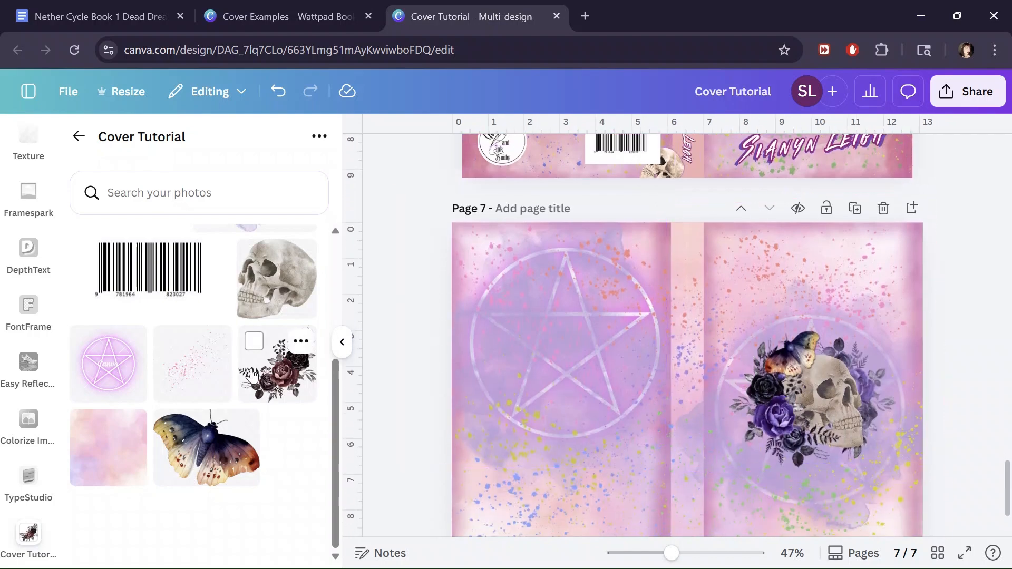
Add a square from the recently used shapes to page 7.
scroll(32, 312, "up", 15)
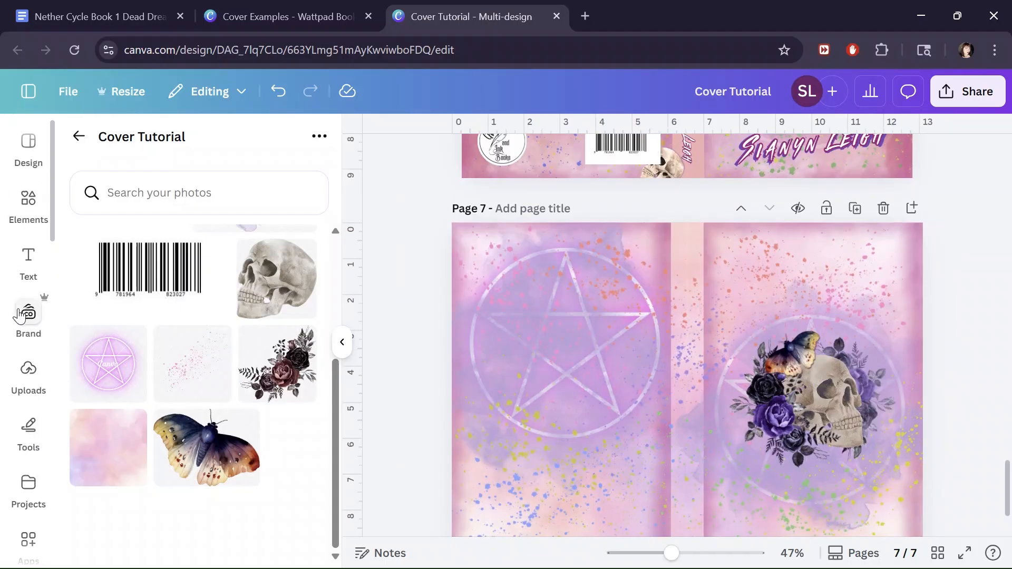
left_click(29, 203)
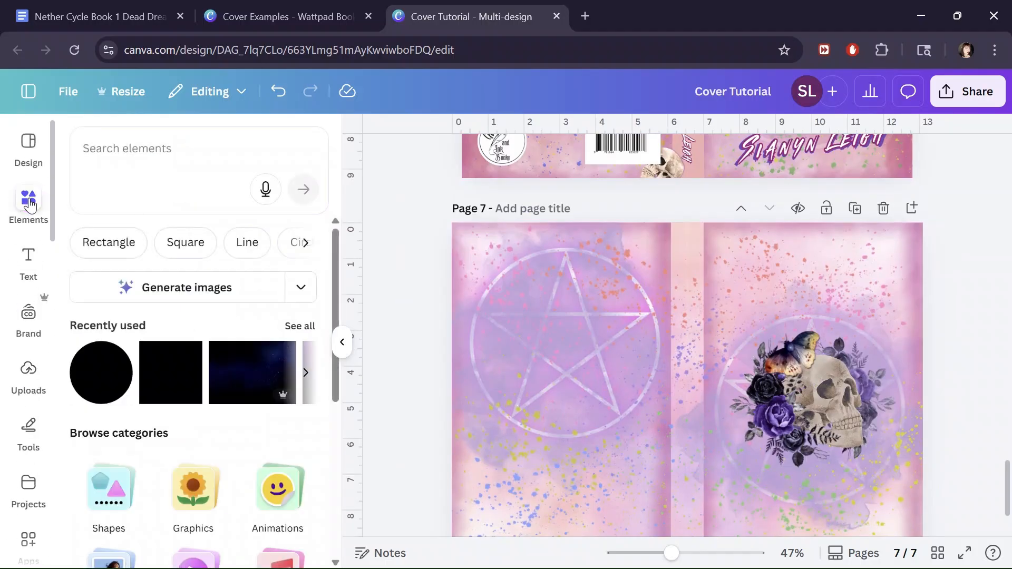
scroll(232, 314, "down", 5)
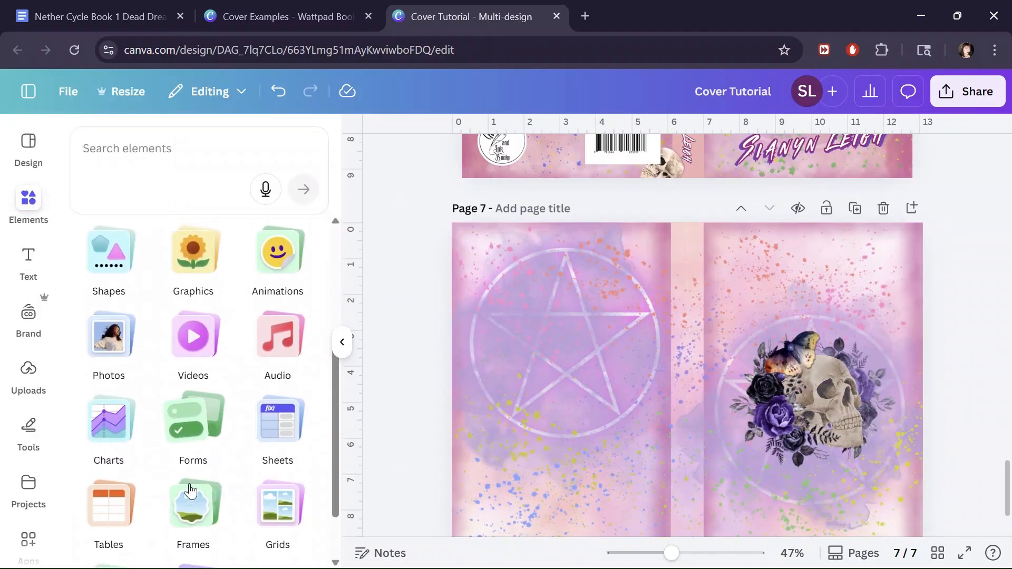
left_click(117, 252)
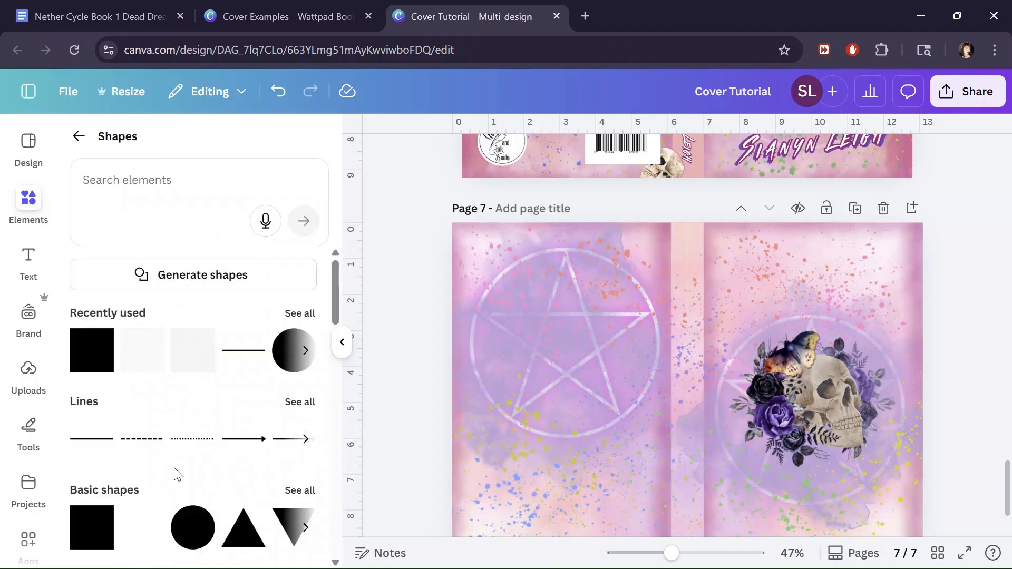
left_click(100, 343)
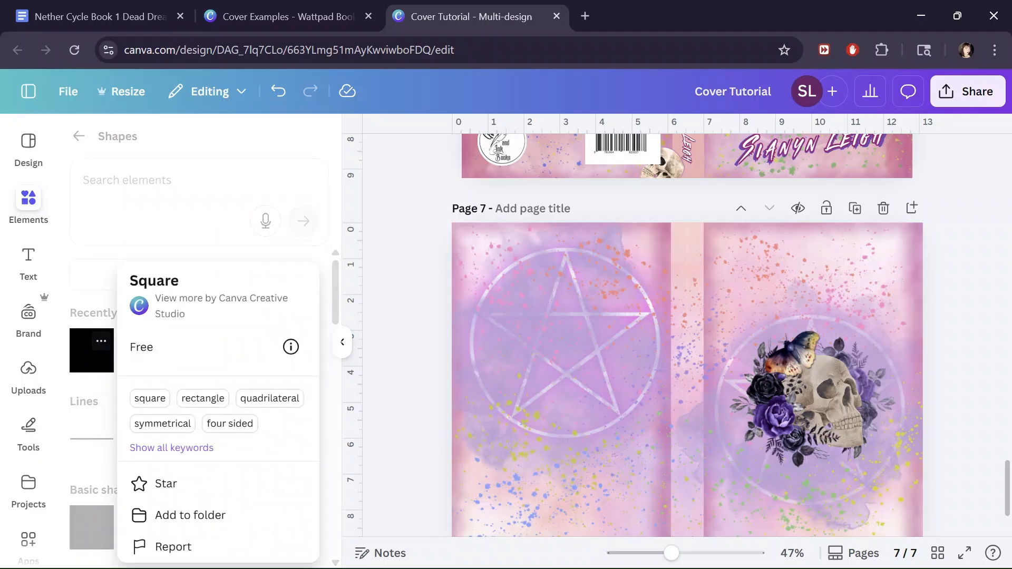
scroll(736, 427, "down", 3)
scroll(735, 427, "up", 10)
scroll(736, 427, "down", 8)
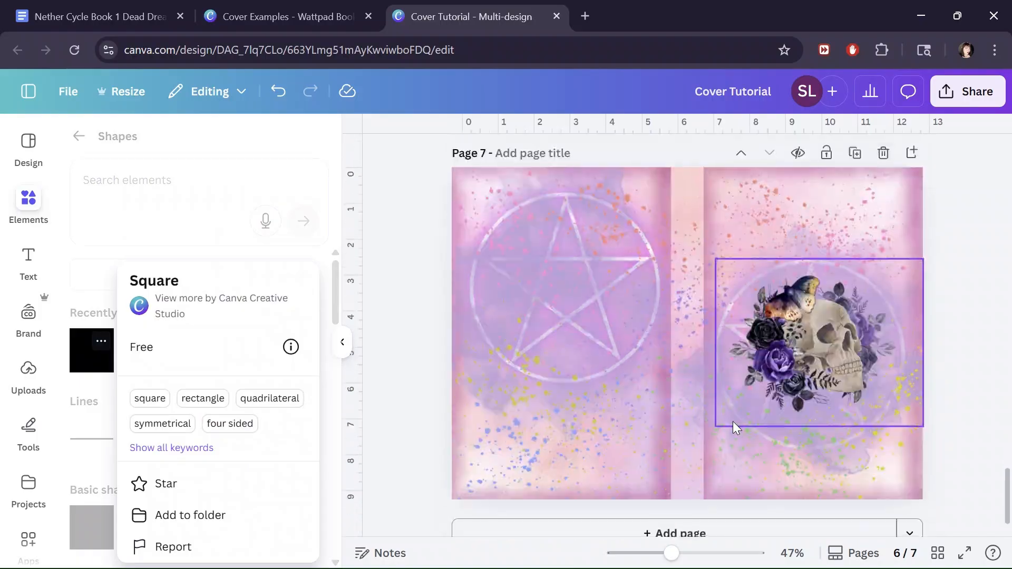
left_click(736, 428)
left_click(90, 351)
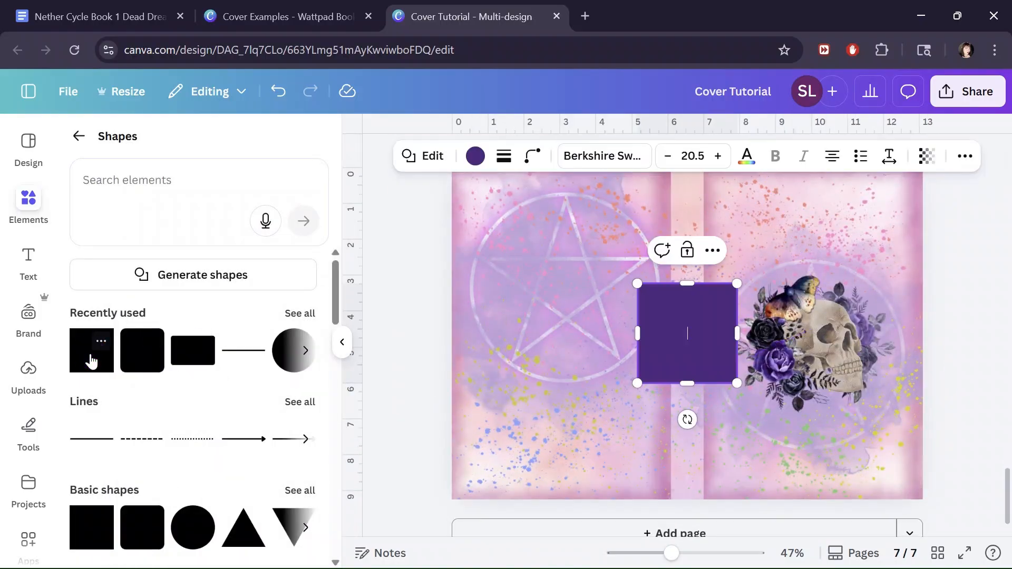
Check the spine on page 6 and move the square up to the top edge of page 7, over the spine.
scroll(368, 416, "up", 5)
scroll(417, 414, "down", 5)
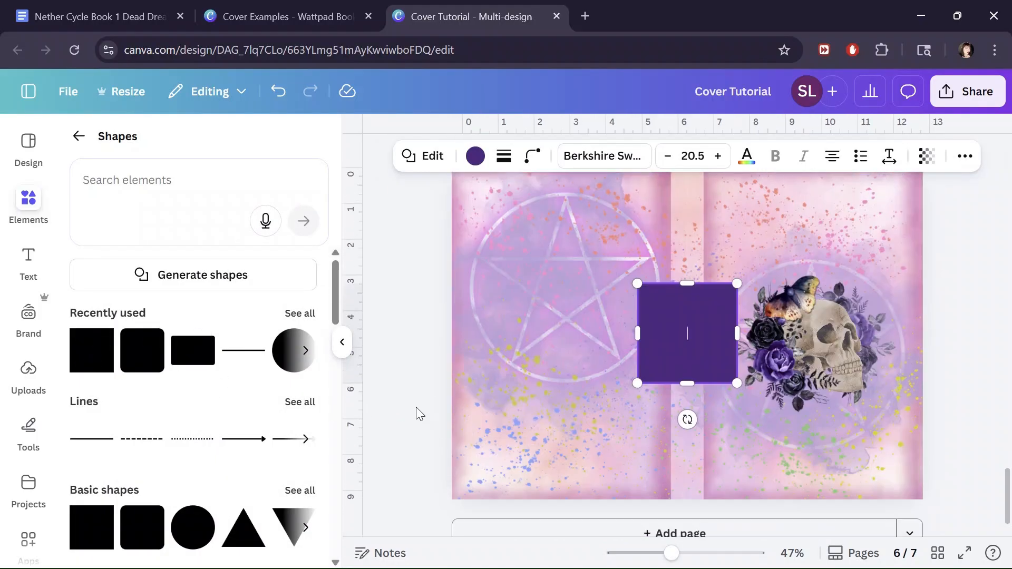
scroll(688, 362, "up", 3)
left_click_drag(701, 432, 705, 319)
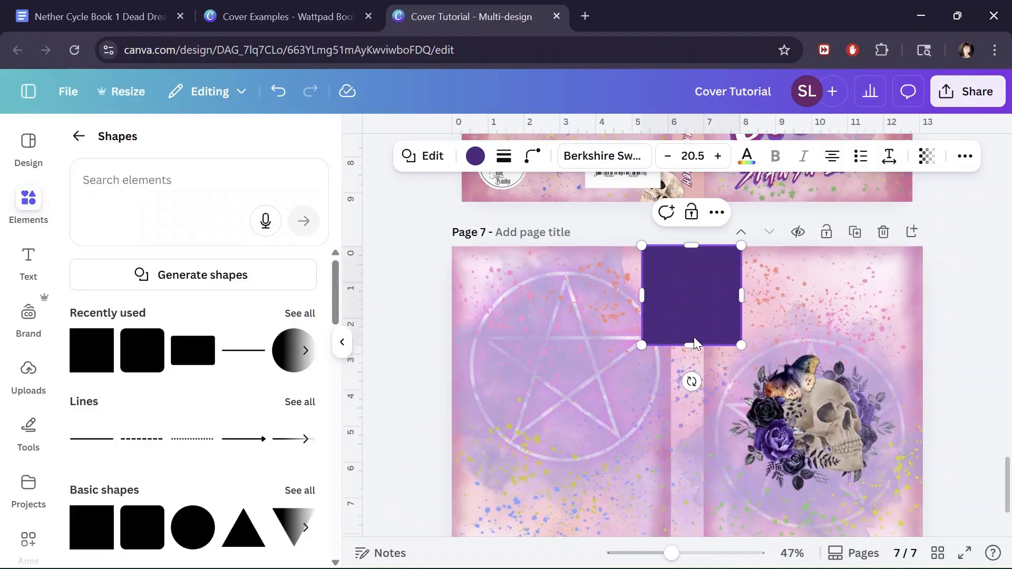
Stretch the square to the full height of page 7 and narrow it from both sides to fit the spine.
scroll(695, 343, "down", 2)
left_click_drag(695, 267, 686, 498)
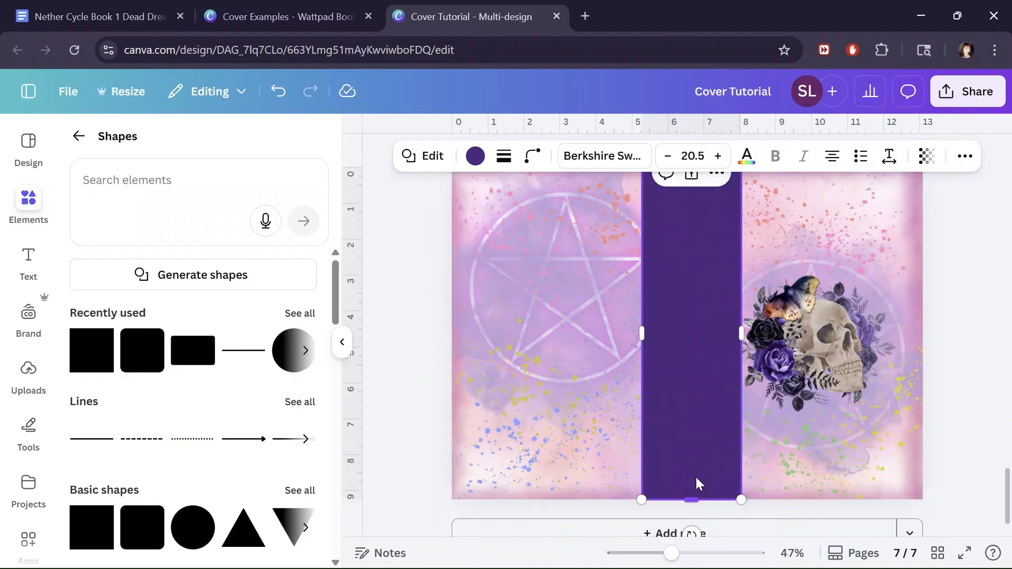
left_click_drag(742, 336, 703, 339)
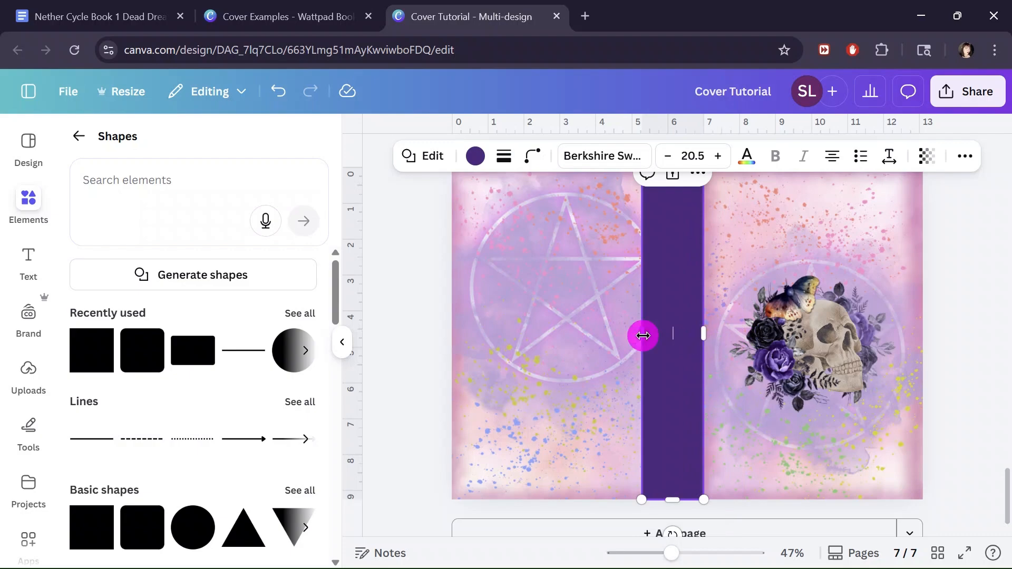
left_click_drag(642, 336, 685, 339)
left_click_drag(680, 340, 672, 337)
scroll(671, 338, "up", 3)
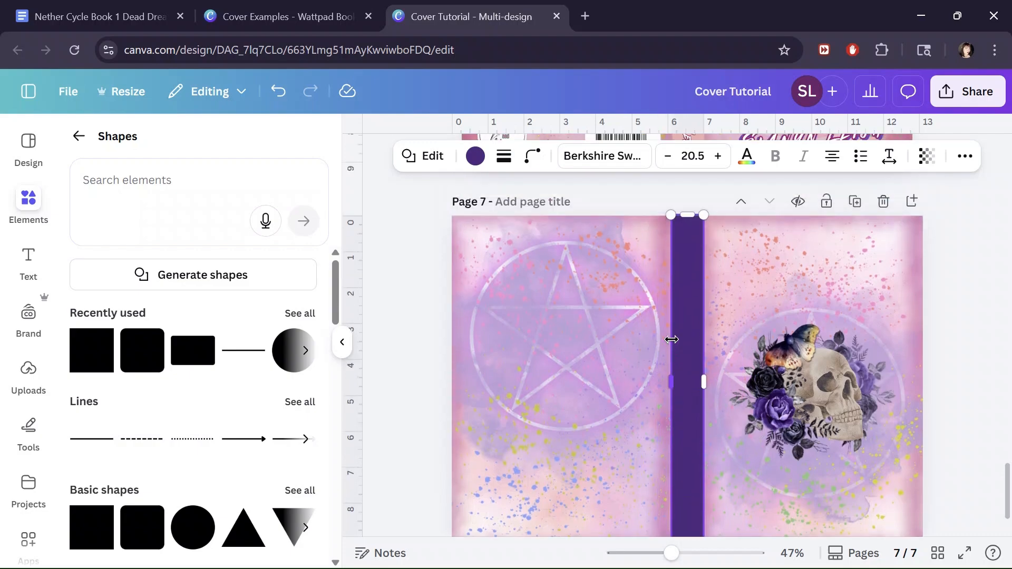
Recolor the spine rectangle with the medium pink from the document colors, after trying light red #f6b0b3.
left_click(476, 157)
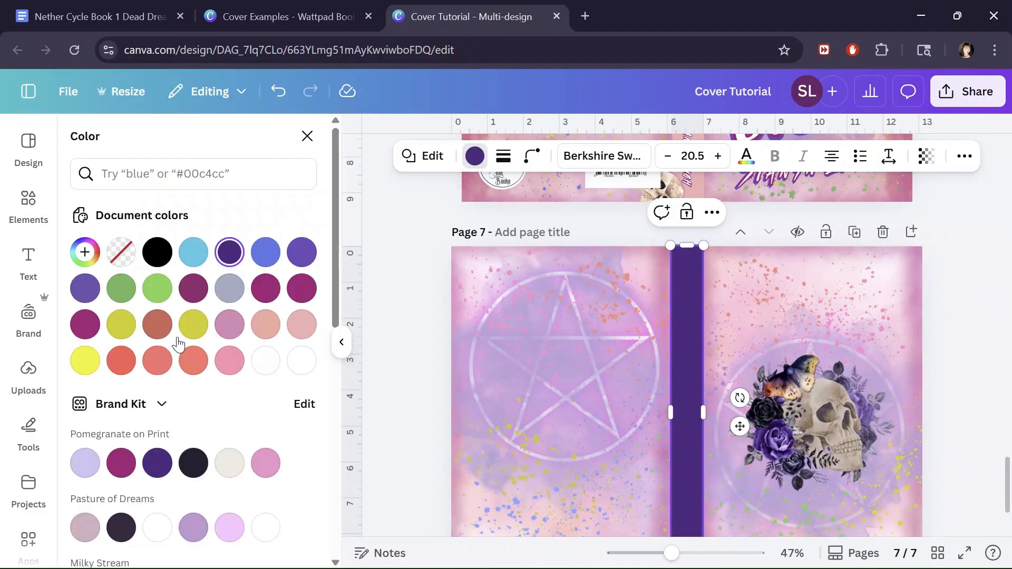
left_click(301, 324)
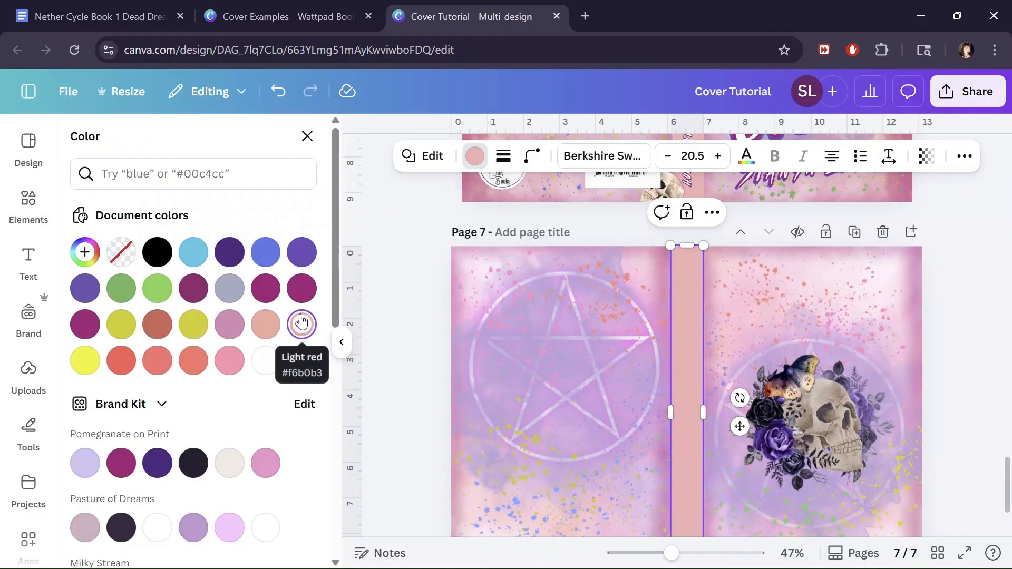
left_click(230, 360)
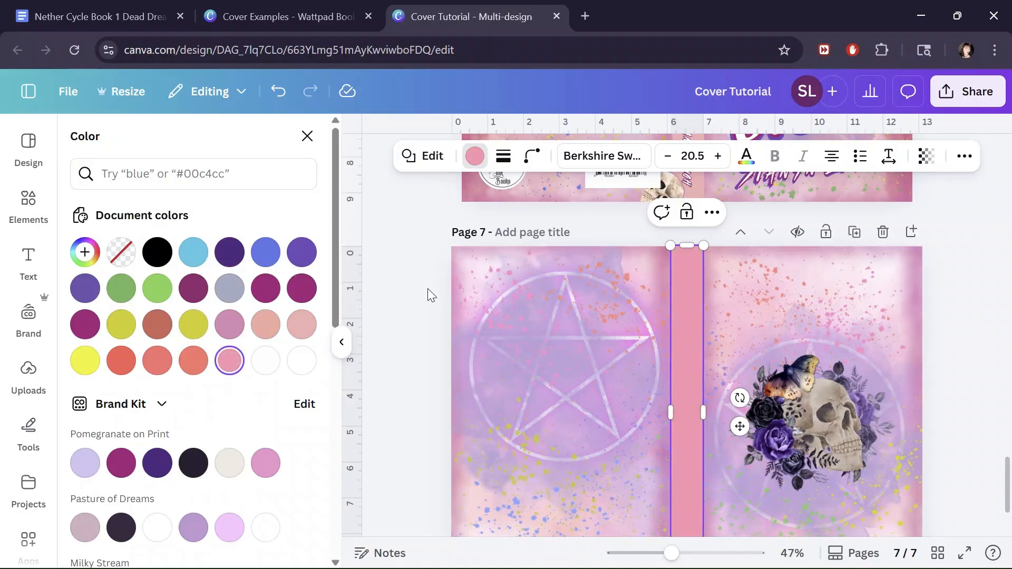
scroll(428, 289, "down", 2)
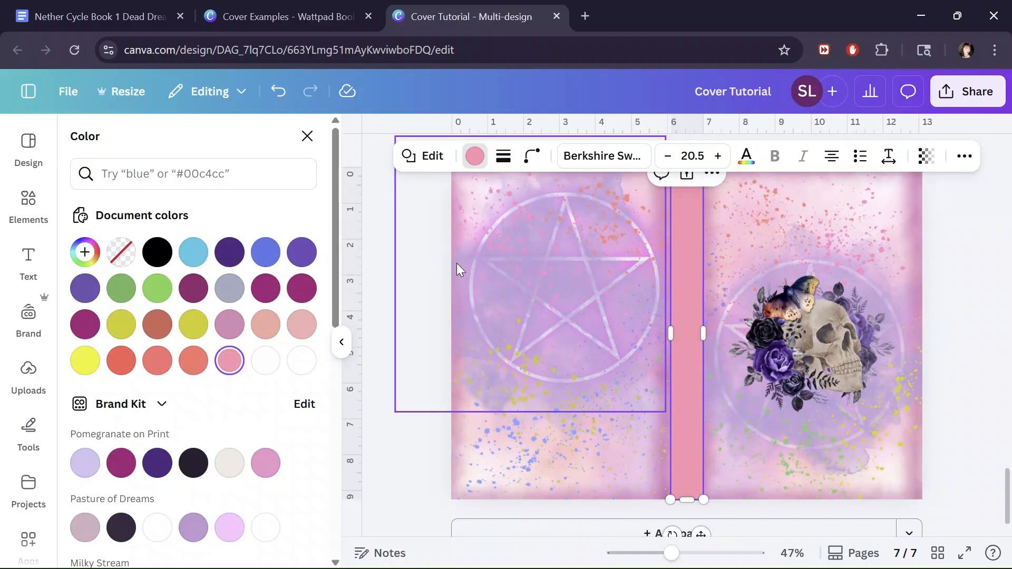
Set the transparency of both pink background textures on page 7 to 0 to expose the cover template beneath.
key("alt+1")
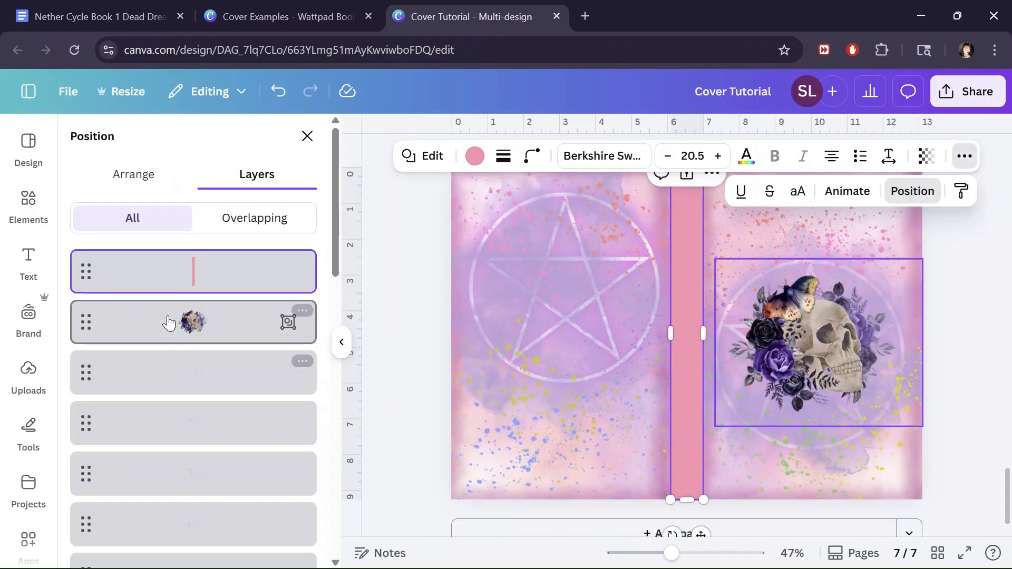
scroll(168, 323, "down", 10)
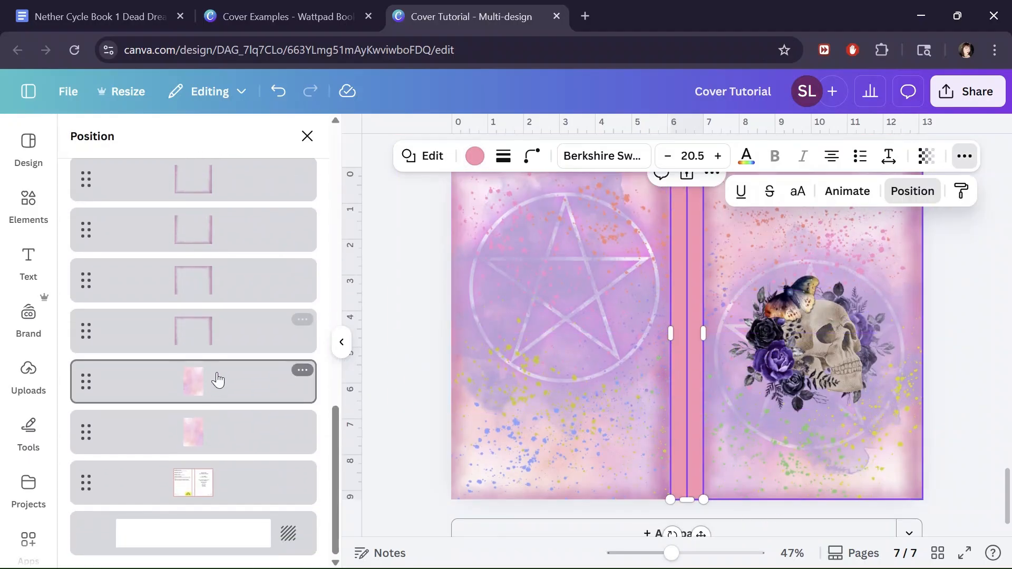
left_click(218, 380)
left_click(799, 160)
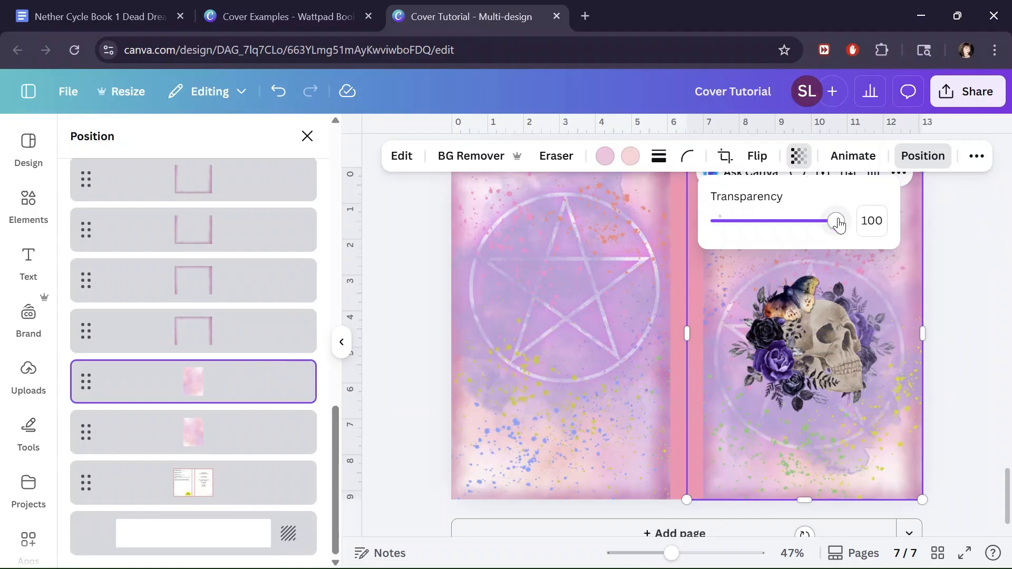
left_click_drag(836, 221, 709, 220)
left_click(258, 427)
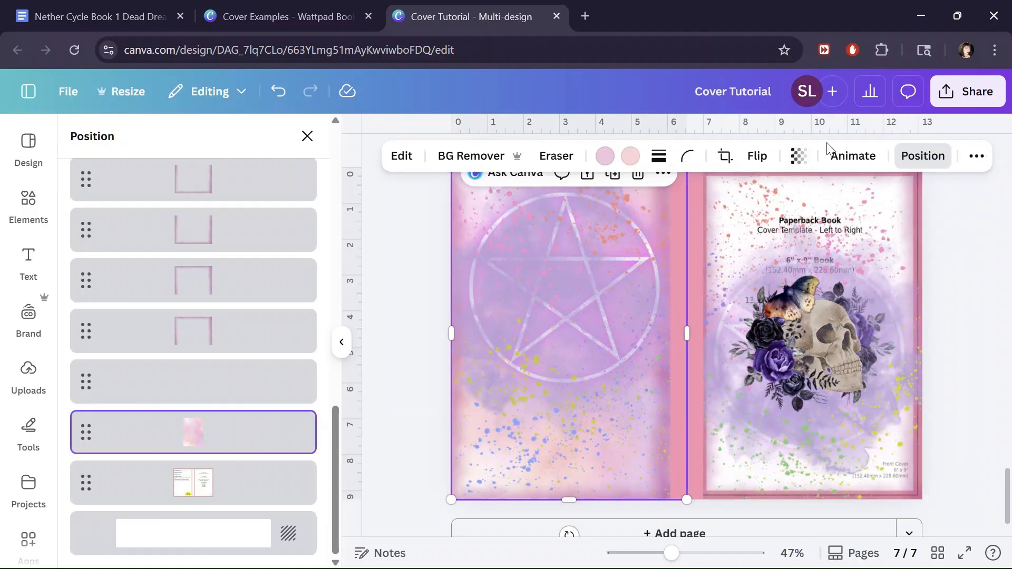
left_click(806, 158)
left_click_drag(839, 221, 692, 224)
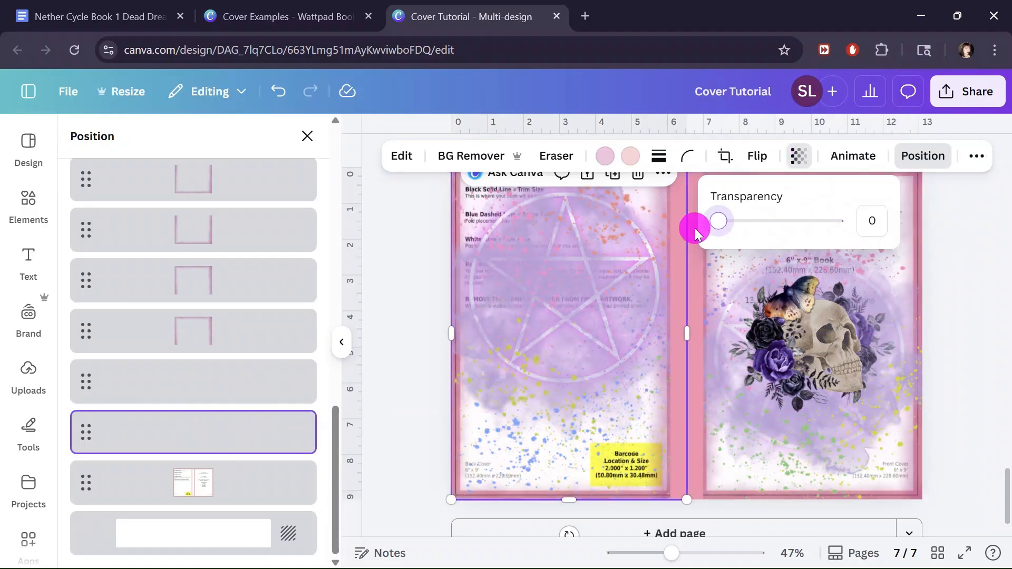
Fade the spine rectangle to 64 to check its edges against the template, and restore its transparency value to 100.
scroll(253, 323, "up", 10)
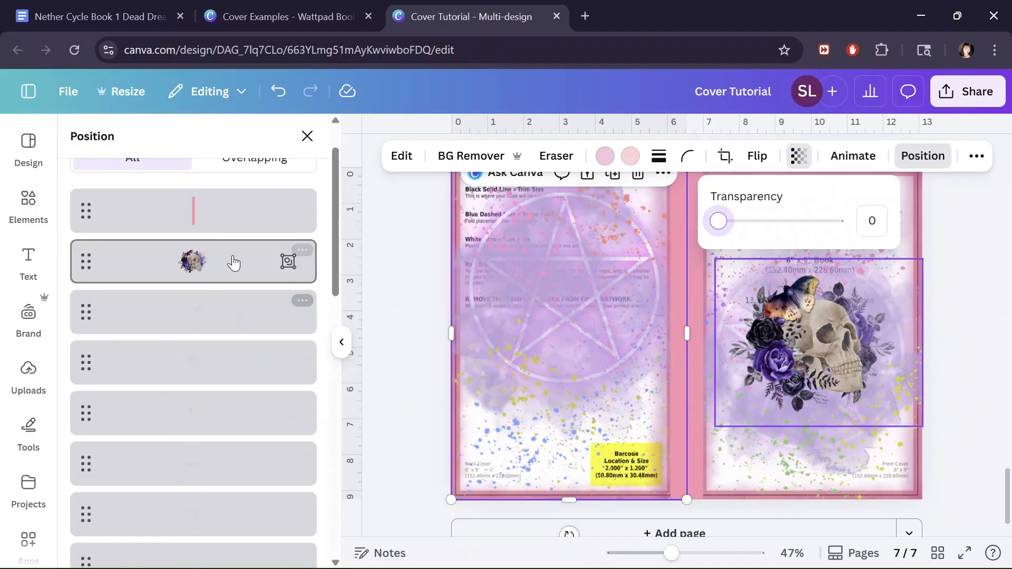
left_click(228, 214)
left_click(927, 158)
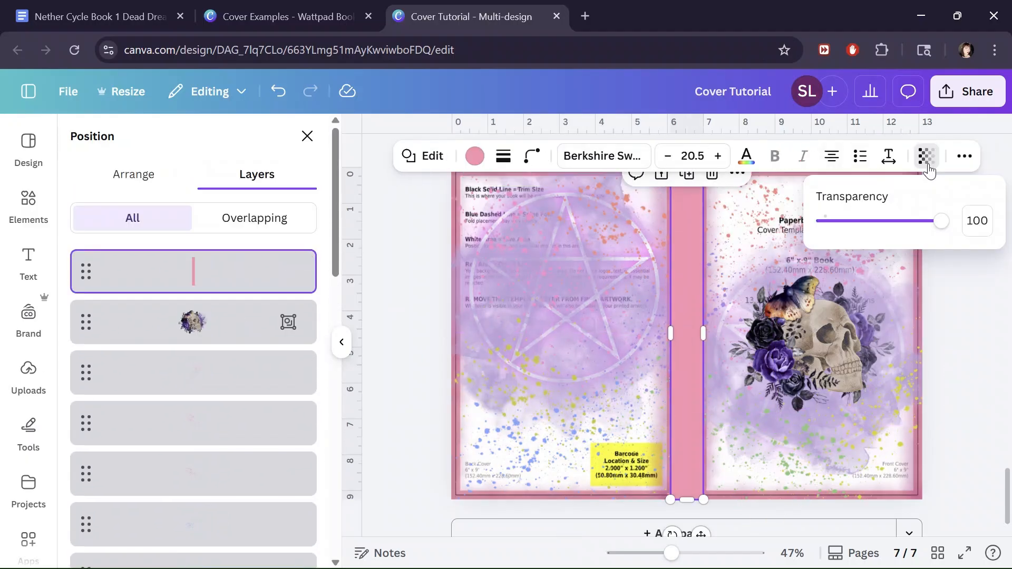
left_click_drag(941, 223, 898, 222)
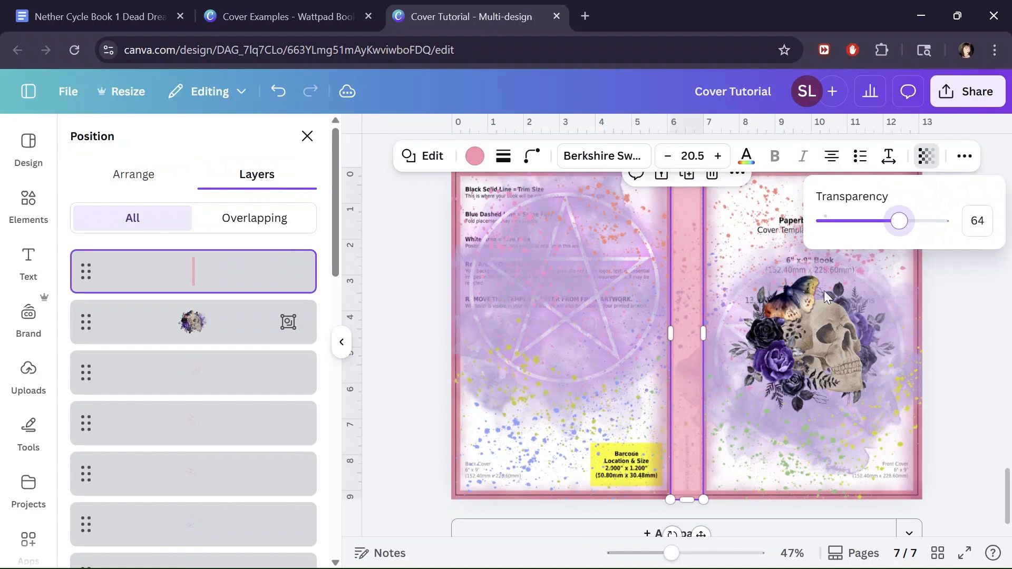
left_click_drag(700, 338, 668, 329)
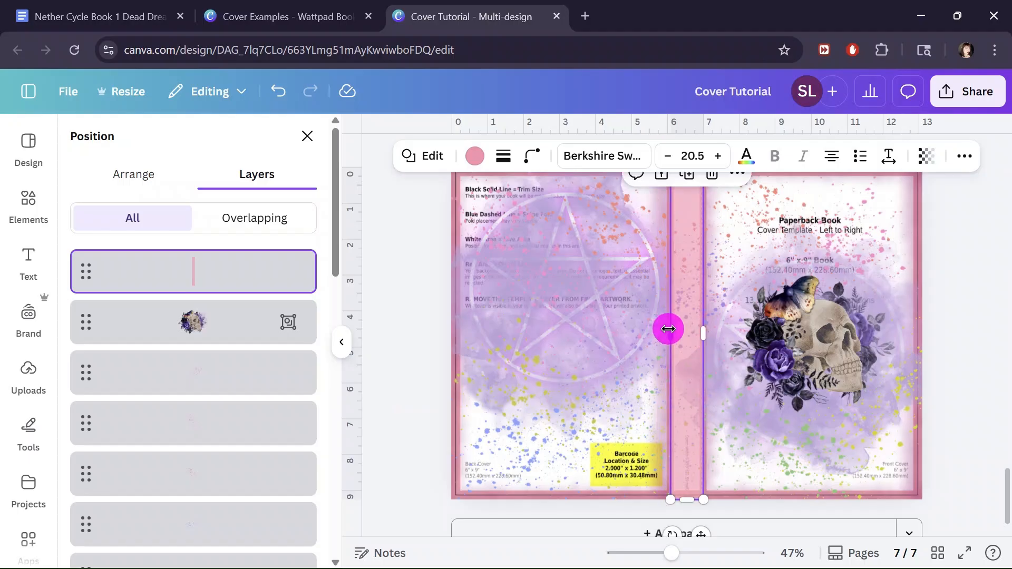
left_click(926, 157)
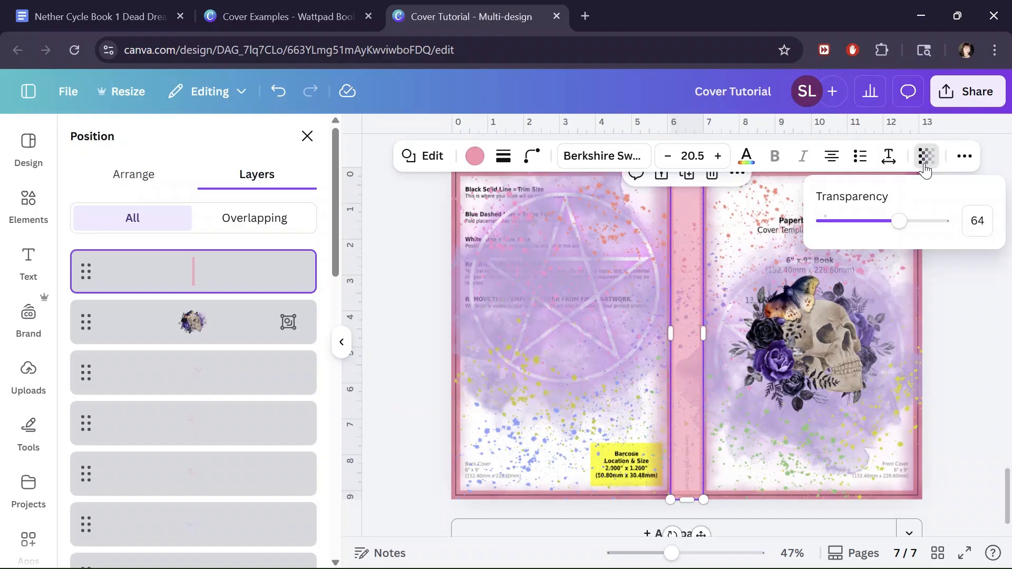
left_click_drag(902, 222, 944, 222)
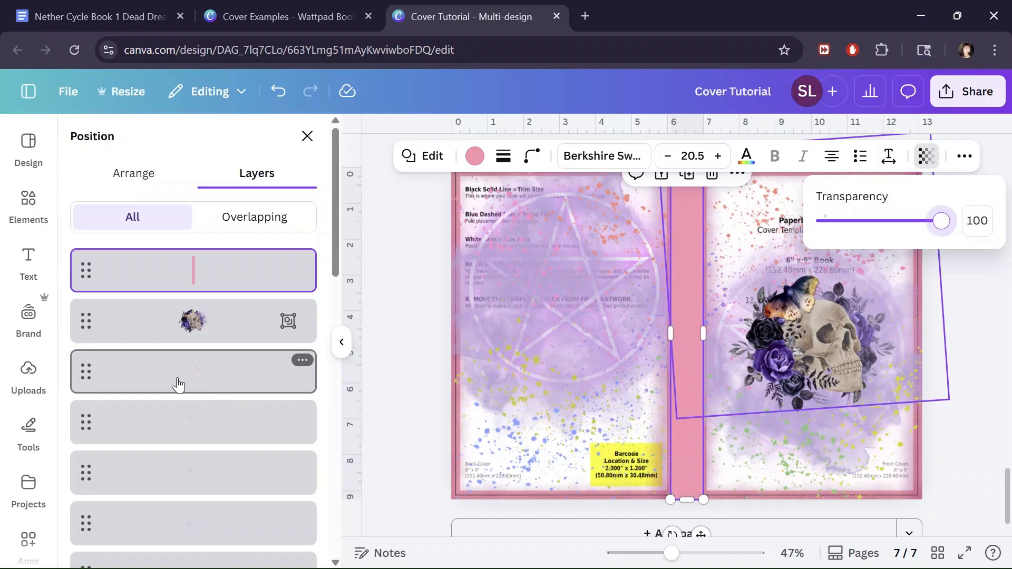
Restore the back and front pink background textures on page 7 to a transparency value of 100.
scroll(176, 375, "down", 5)
scroll(217, 436, "down", 10)
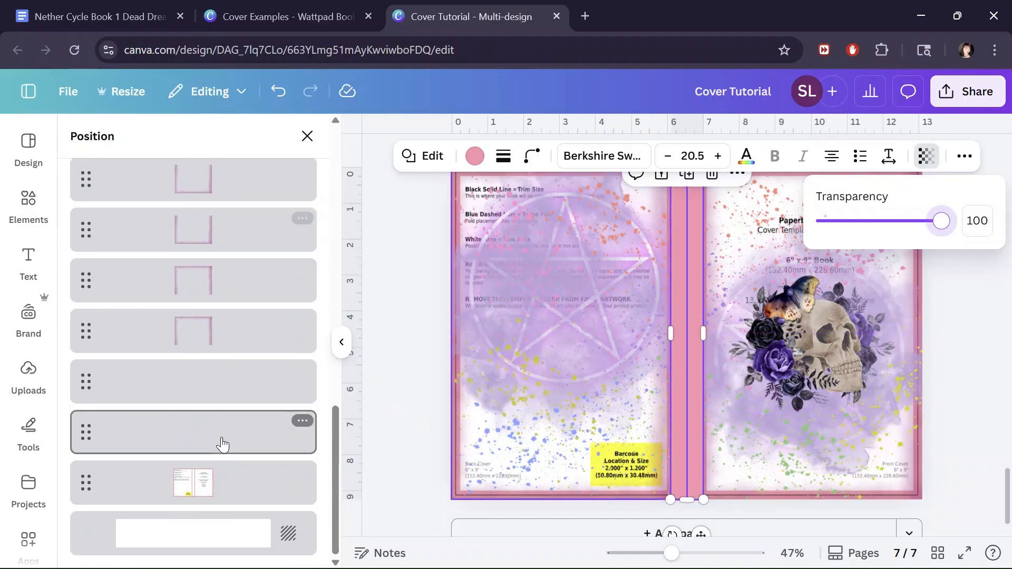
left_click(239, 435)
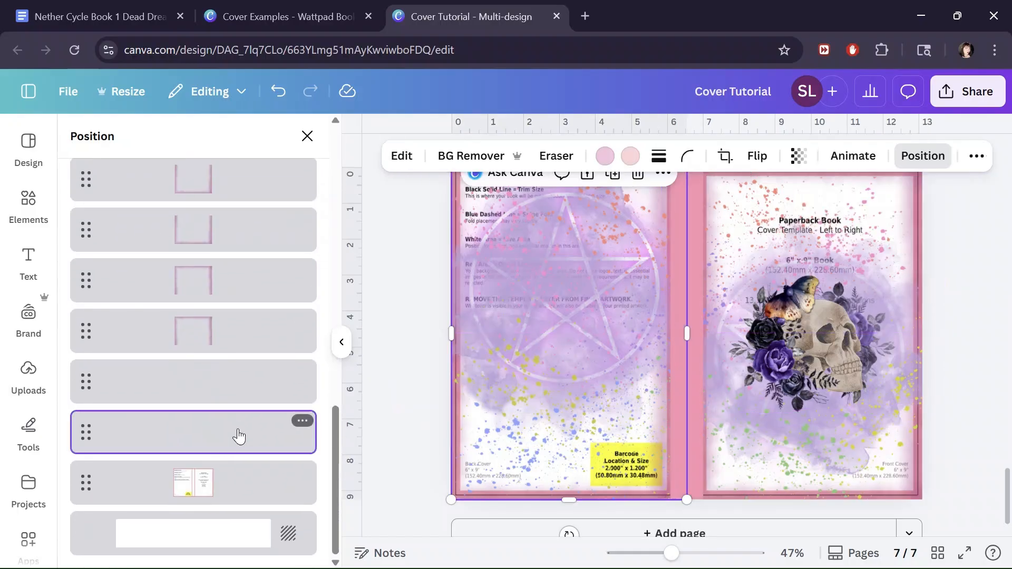
left_click(797, 156)
left_click_drag(720, 222, 851, 226)
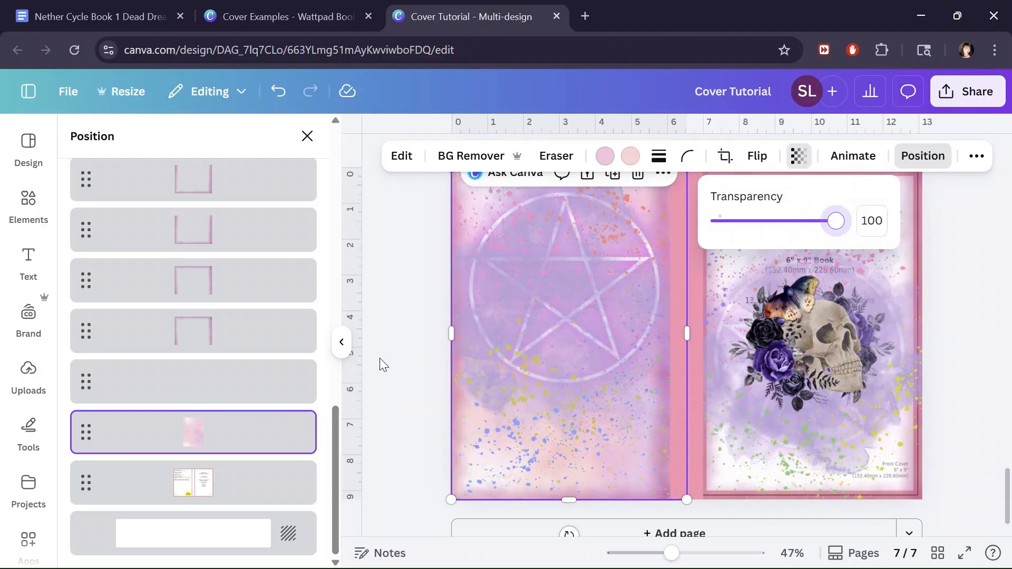
left_click(253, 382)
left_click(798, 159)
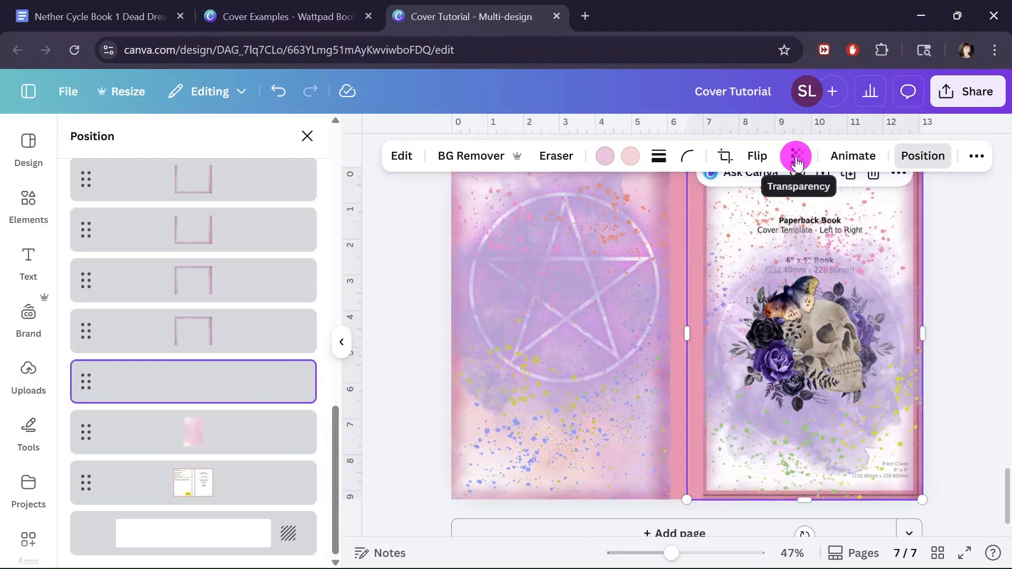
left_click_drag(719, 224, 872, 227)
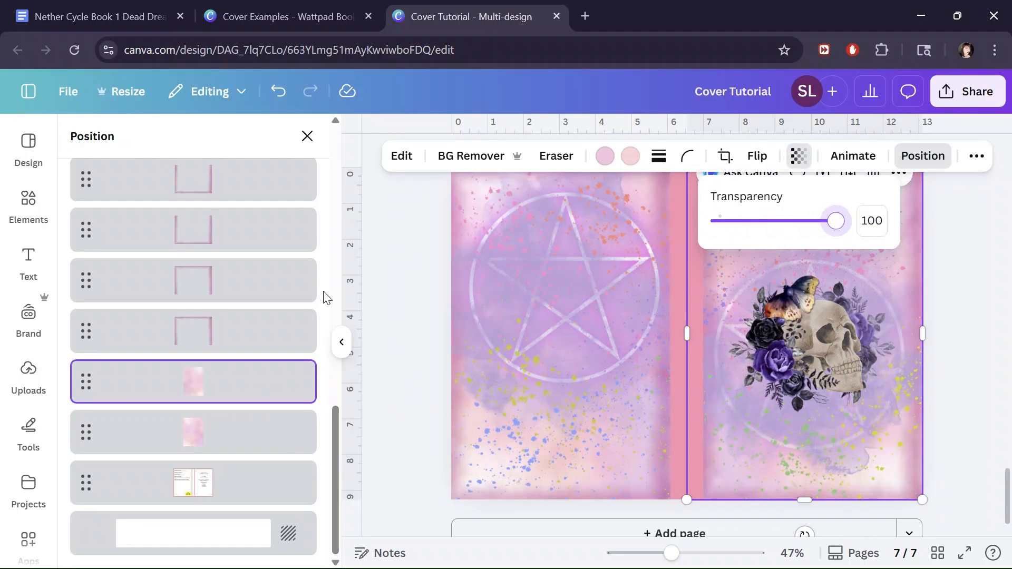
Set the transparency value of the purple watercolor shape behind the back cover's pentagram to 77.
scroll(165, 327, "up", 3)
left_click(229, 264)
scroll(233, 274, "up", 4)
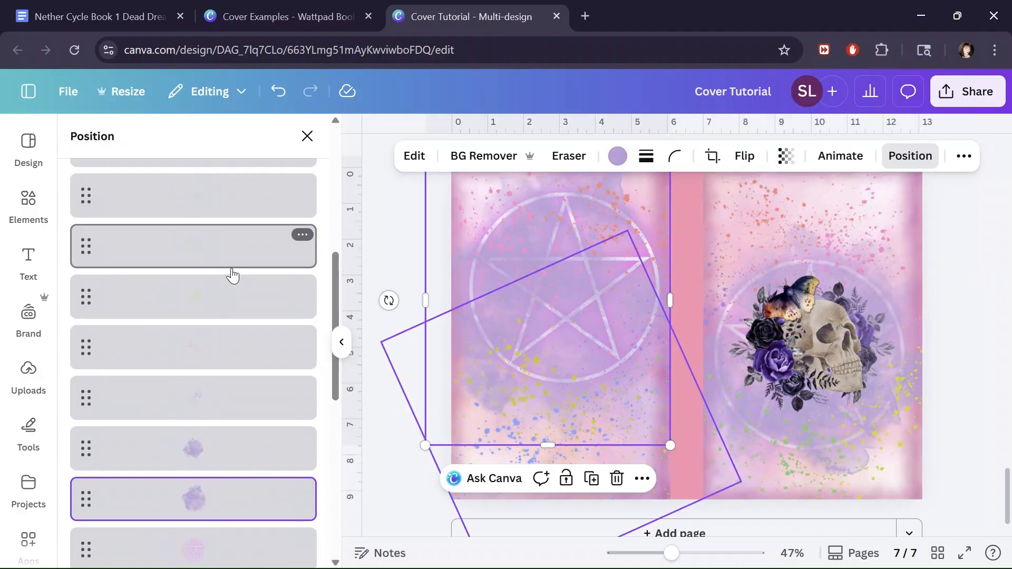
left_click(784, 159)
left_click_drag(828, 224, 799, 234)
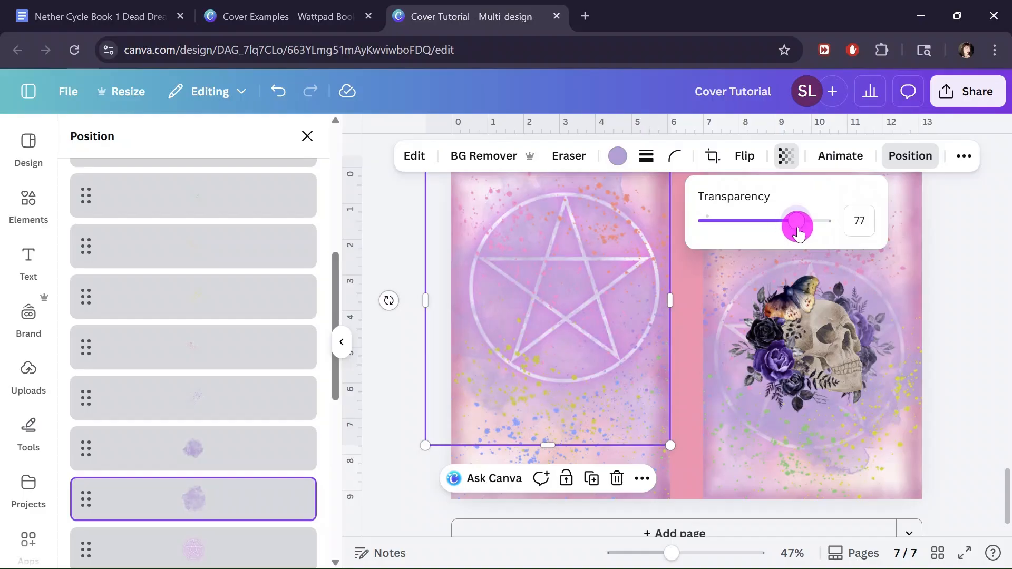
scroll(397, 244, "up", 2)
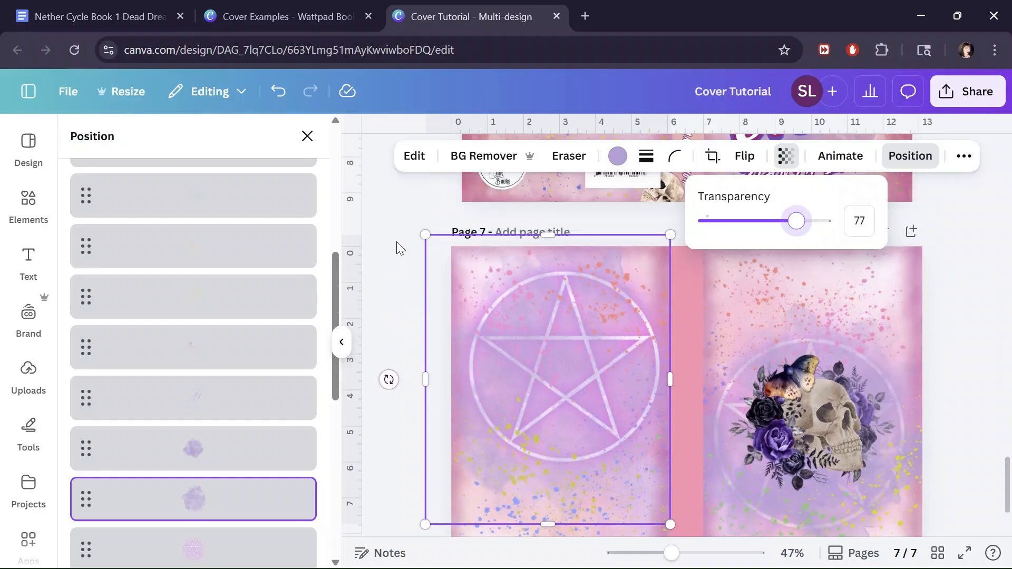
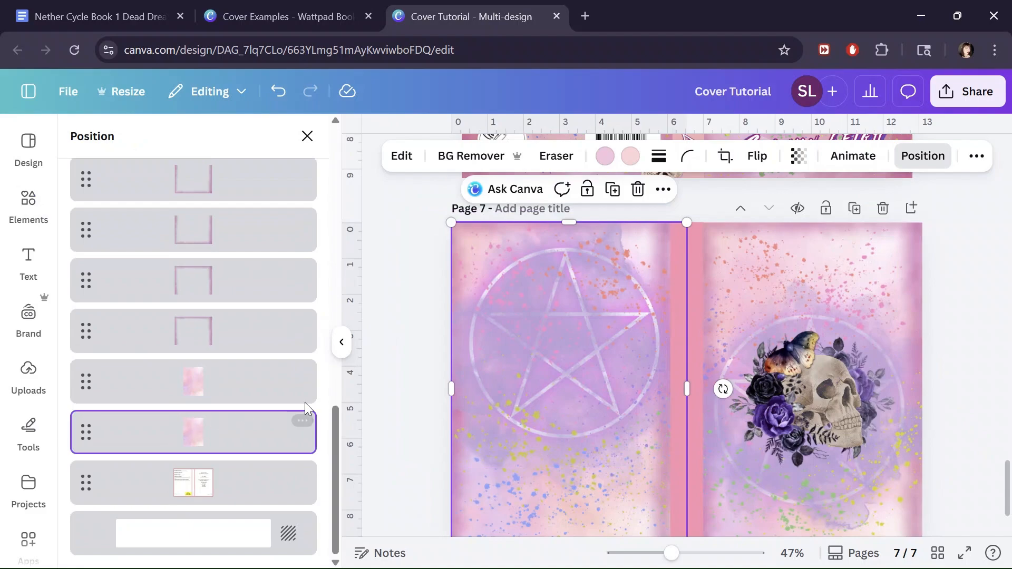
Find the front background texture in page 6's layers and inspect its two colors.
scroll(384, 356, "up", 5)
left_click(626, 419)
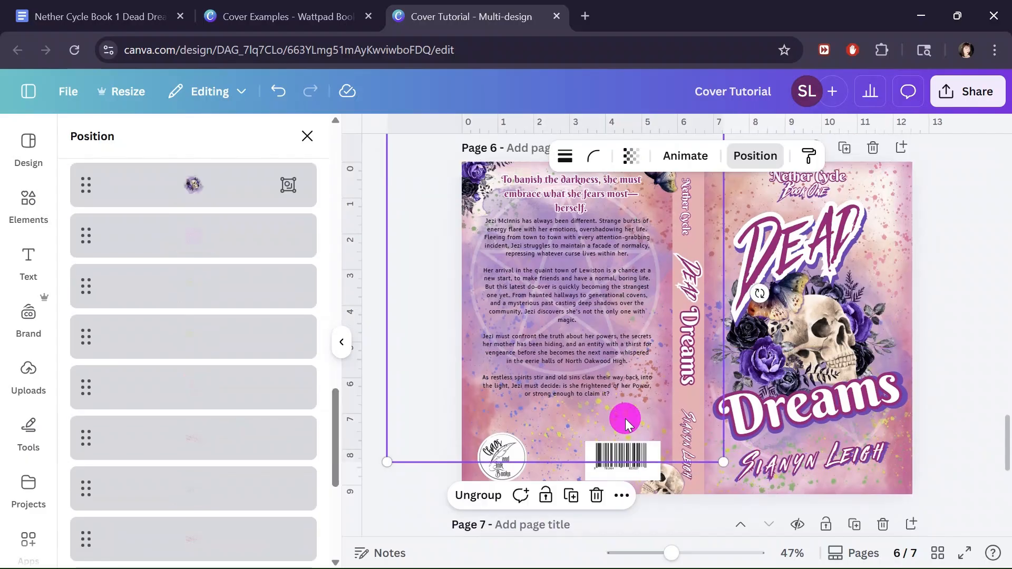
scroll(234, 385, "down", 1)
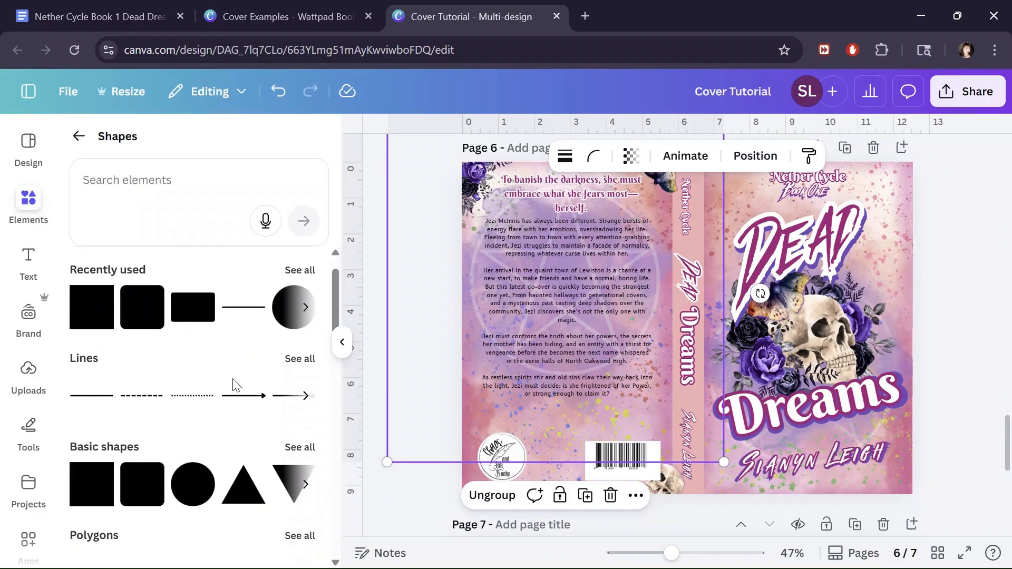
key("alt+1")
scroll(280, 372, "down", 15)
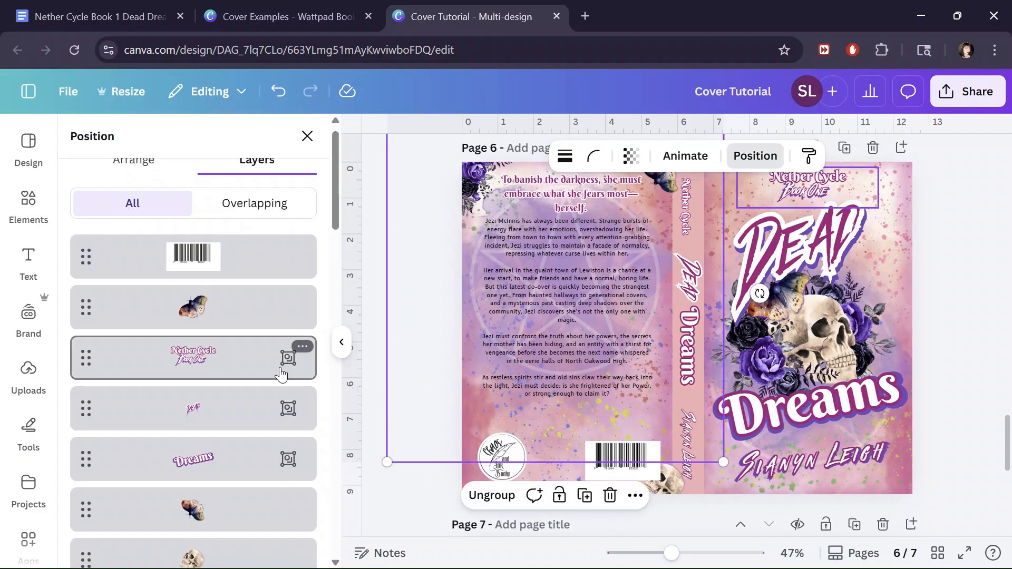
scroll(224, 398, "down", 2)
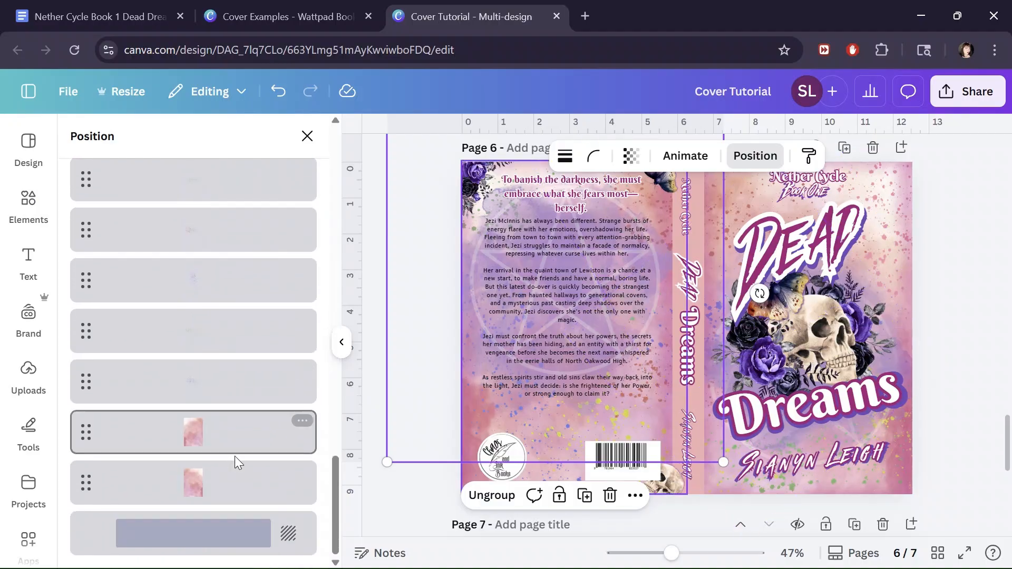
left_click(215, 476)
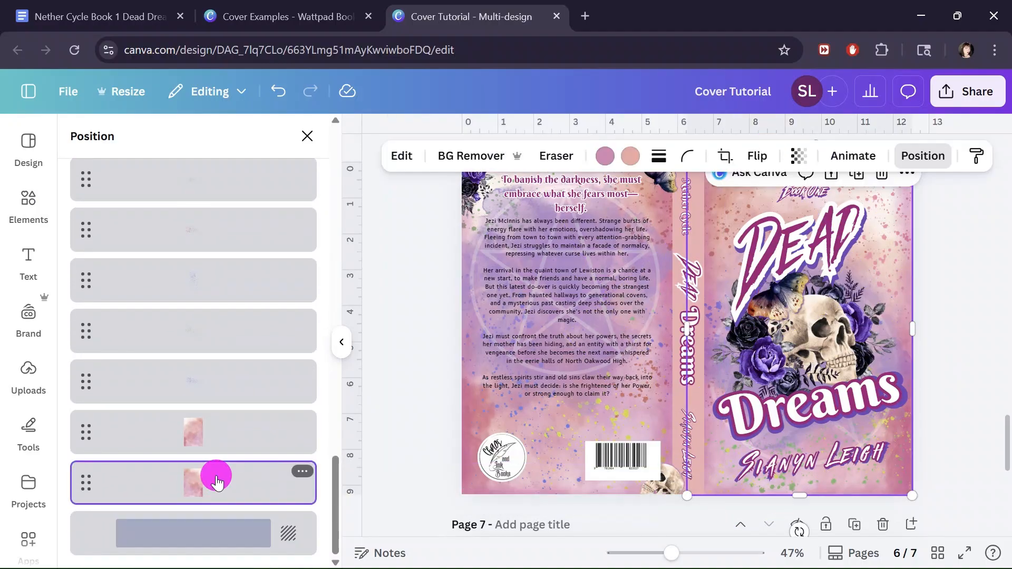
left_click(607, 157)
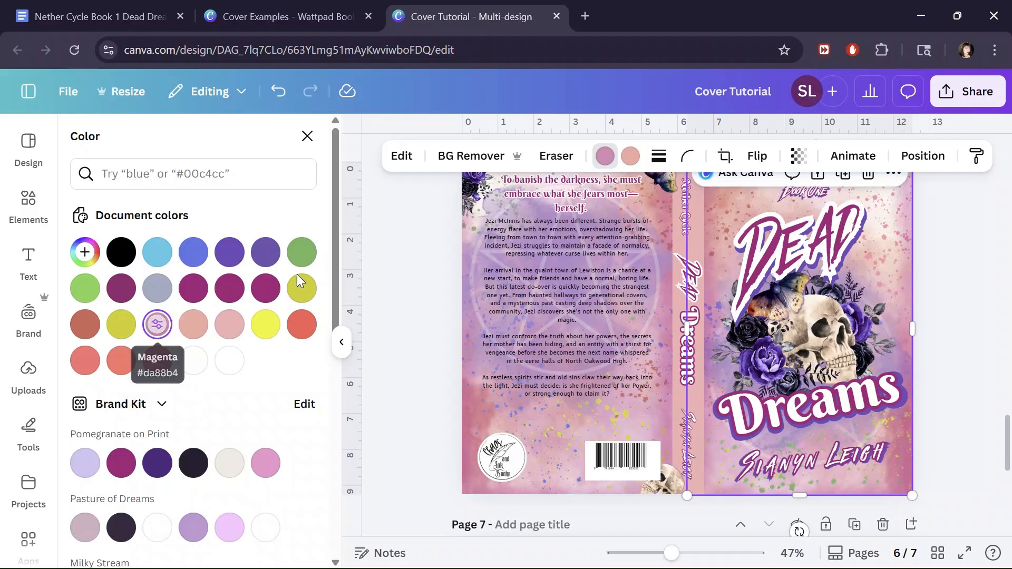
left_click(632, 156)
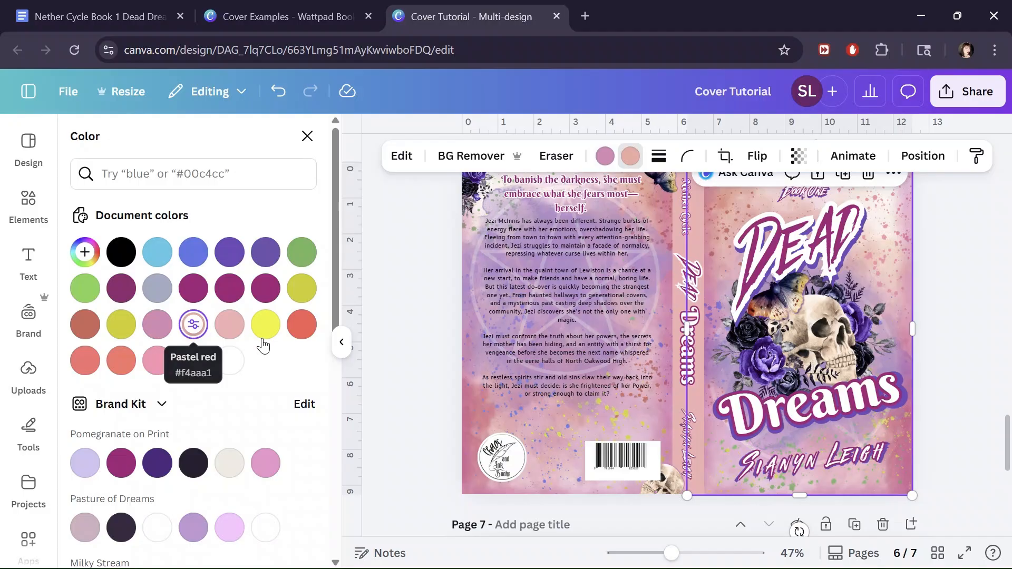
Recolor page 7's front cover background texture with magenta #da88b4 as its first color and pastel red #f4aaa1 as its second.
scroll(416, 350, "down", 6)
left_click(532, 401)
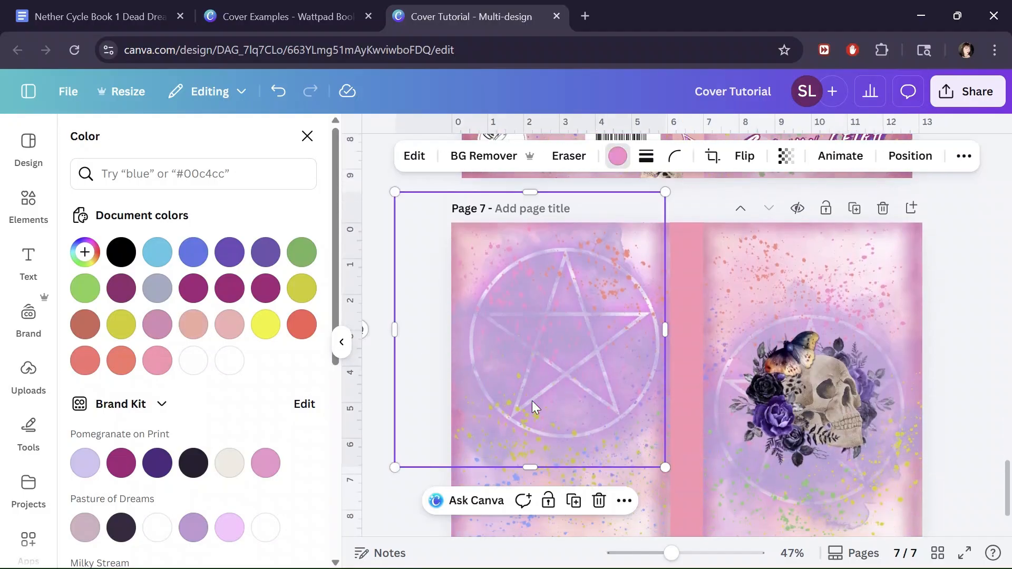
key("alt+1")
scroll(171, 376, "down", 8)
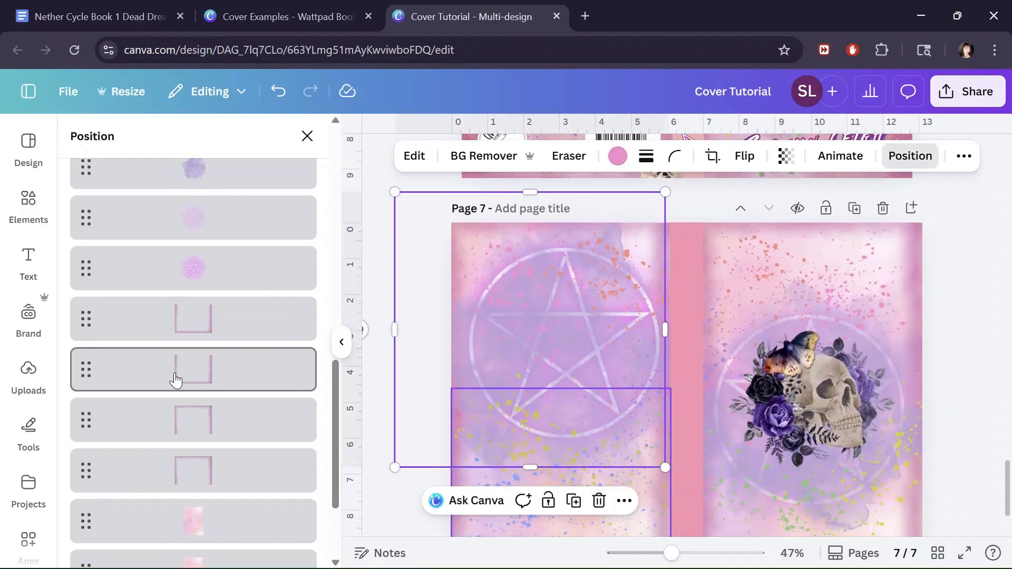
left_click(209, 506)
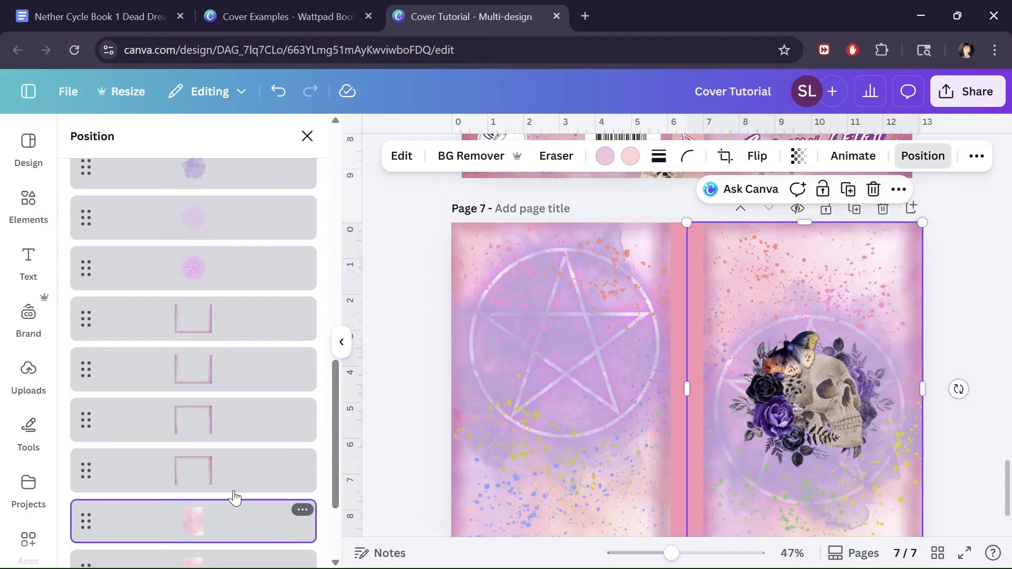
left_click(604, 157)
left_click(157, 325)
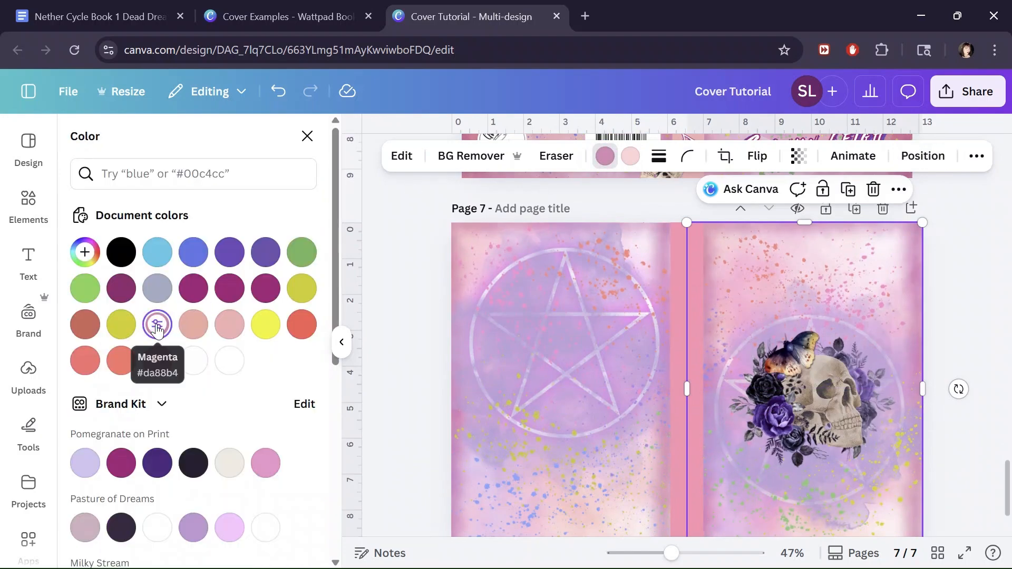
left_click(630, 156)
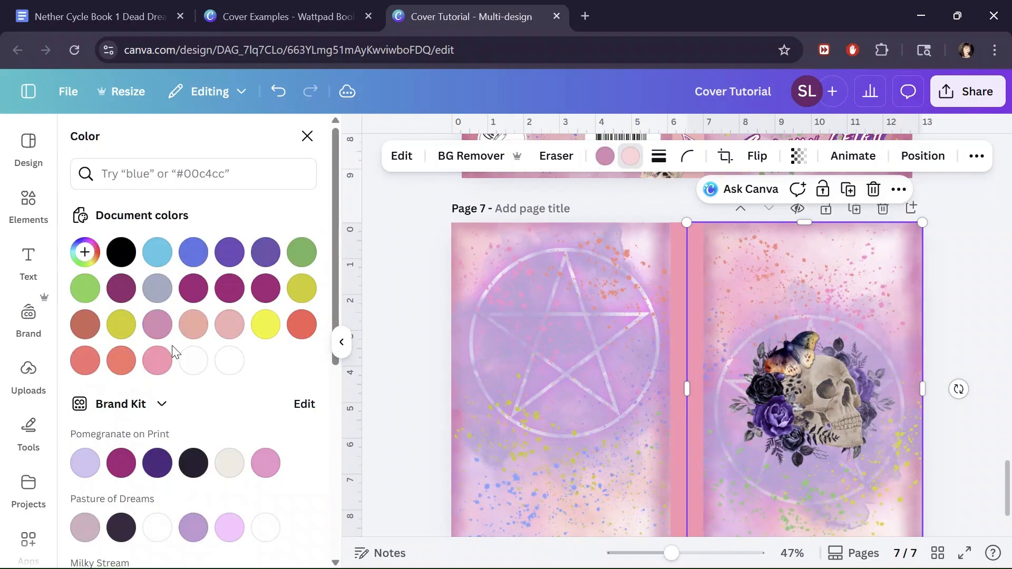
left_click(192, 327)
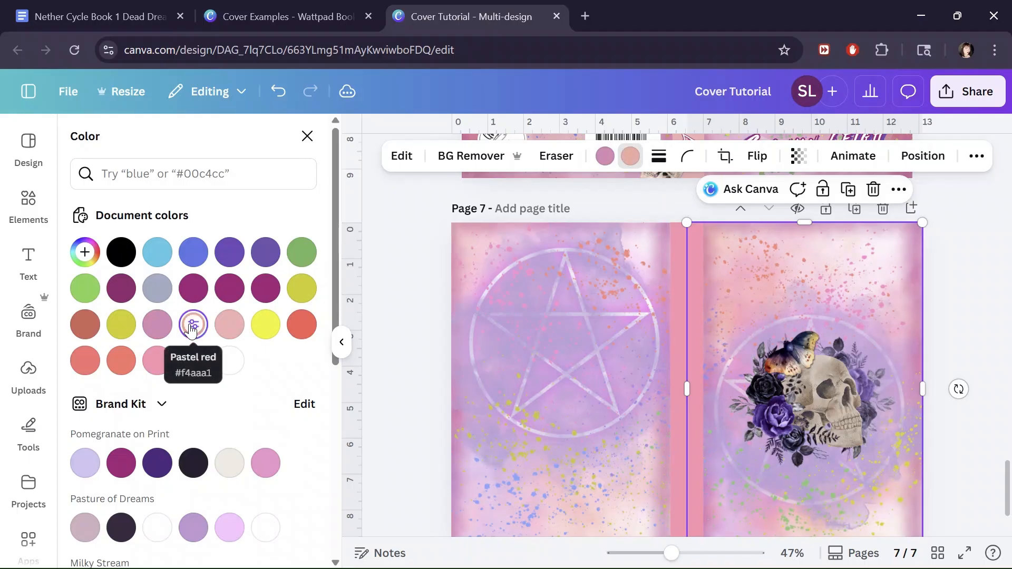
scroll(192, 327, "down", 3)
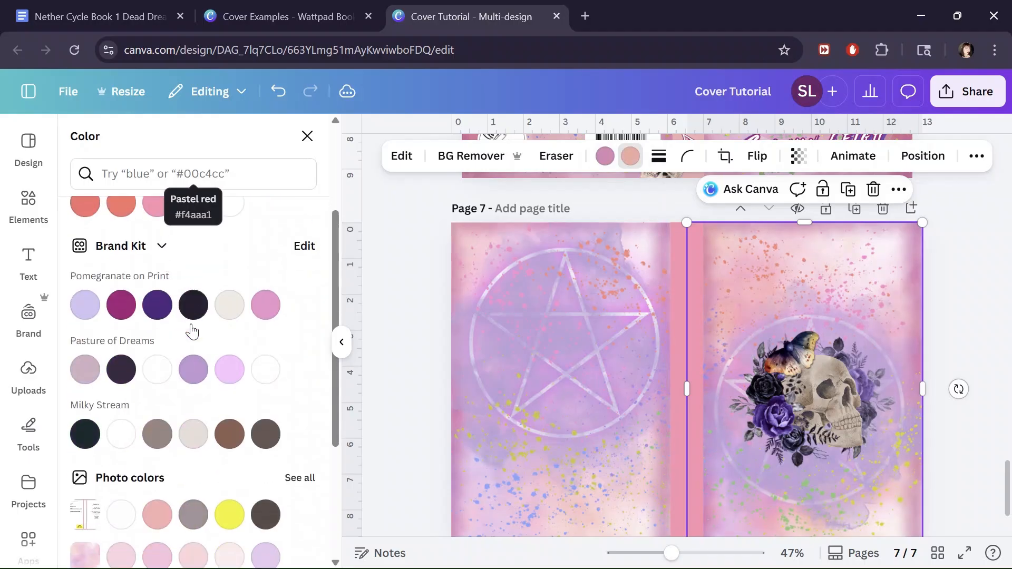
left_click(309, 140)
left_click_drag(353, 381, 353, 383)
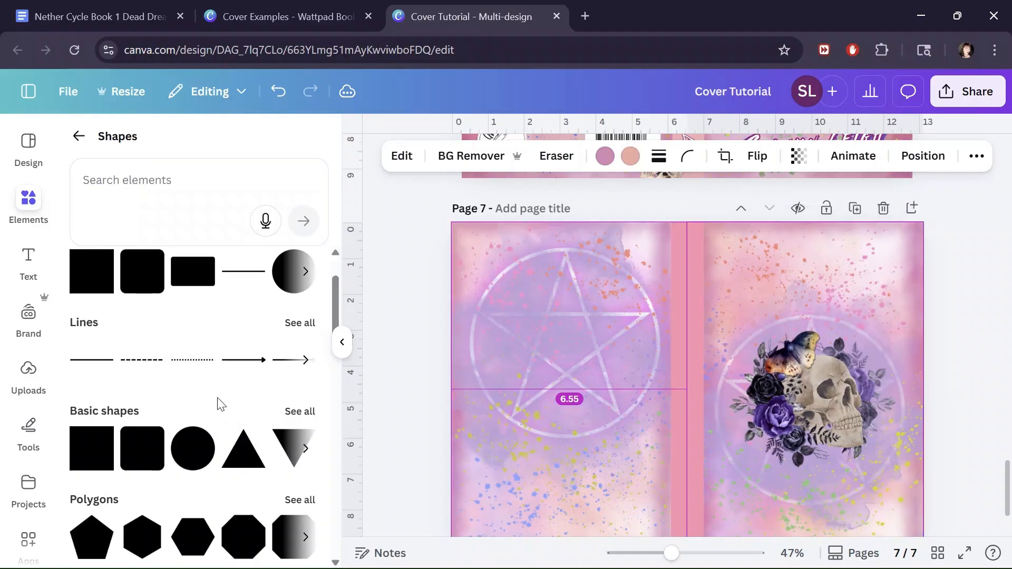
Recolor page 7's back cover background texture with the same magenta #da88b4 and pastel red #f4aaa1.
key("alt+1")
scroll(225, 386, "down", 10)
left_click(210, 433)
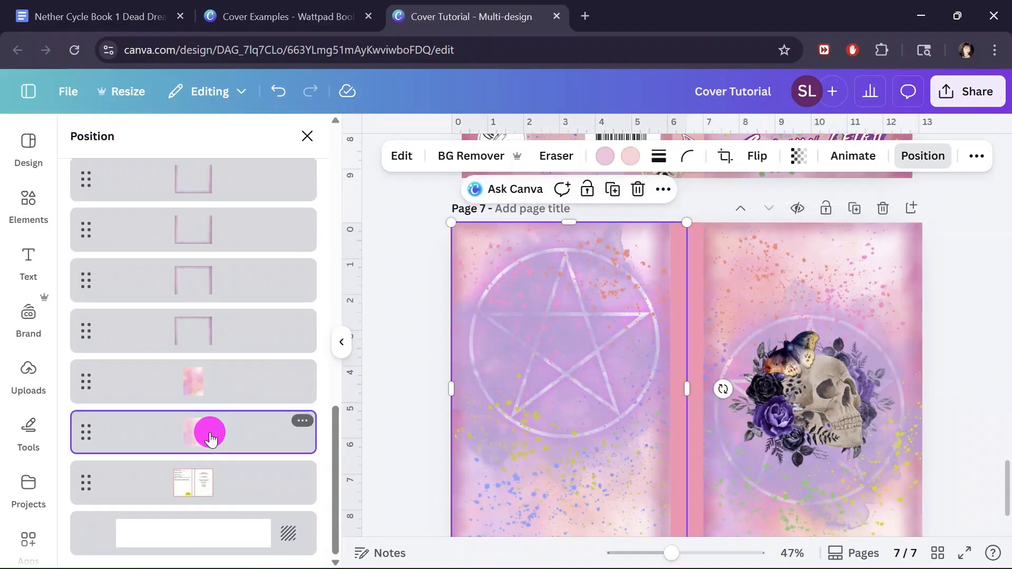
left_click(605, 155)
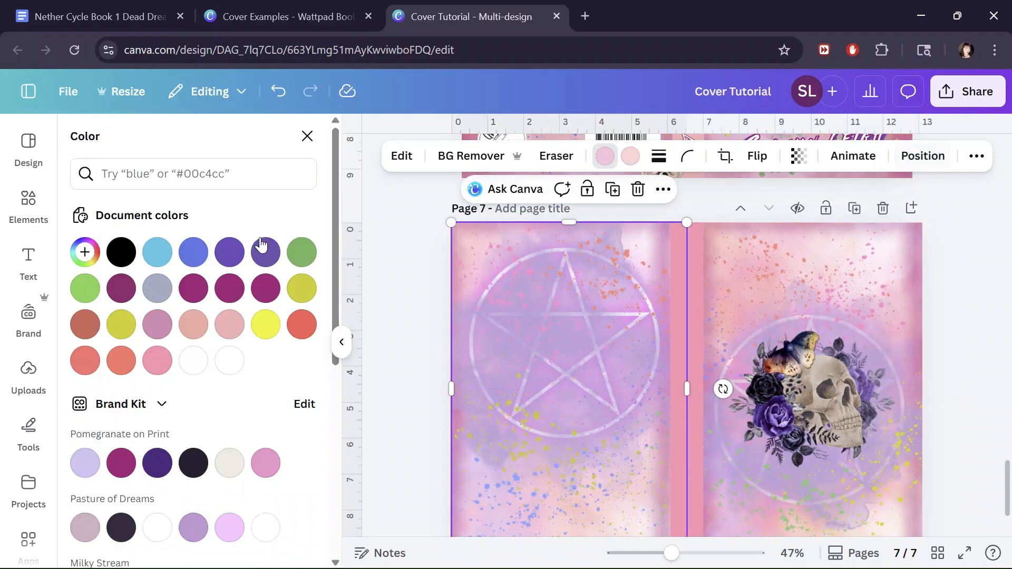
left_click(157, 325)
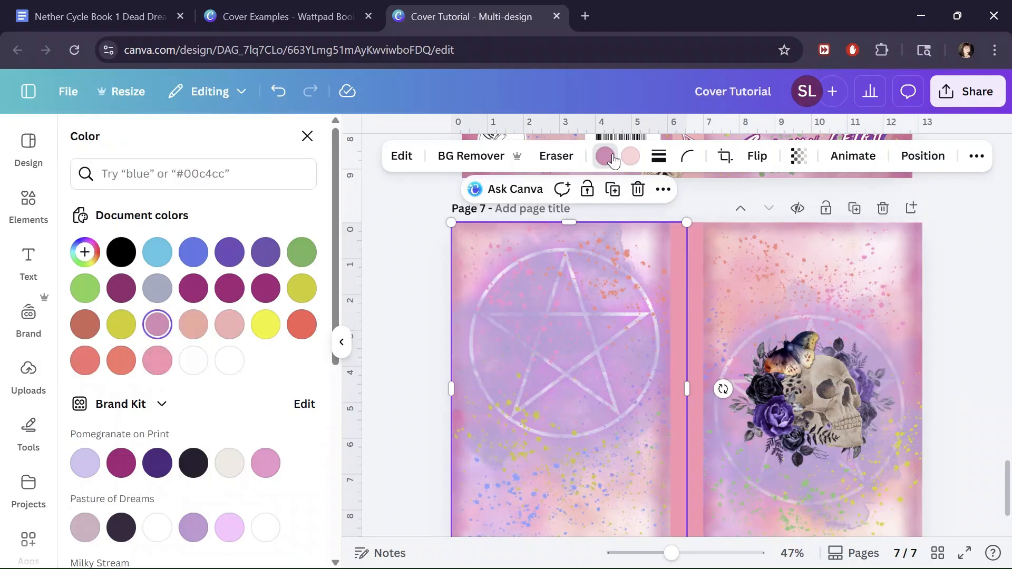
left_click(628, 157)
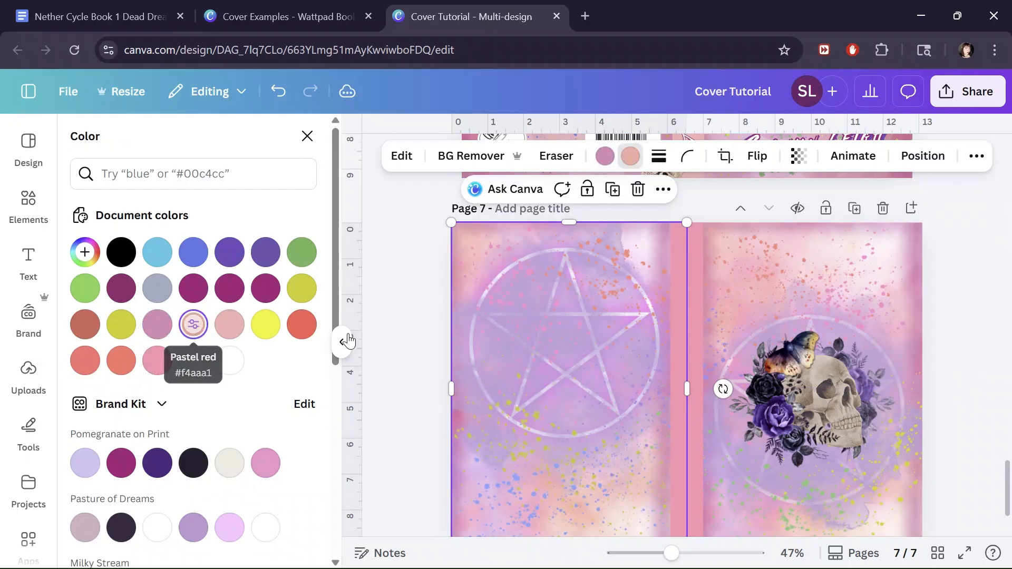
left_click(401, 336)
Change the spine rectangle's fill on page 7 to pastel red #f4aaa1.
scroll(401, 339, "down", 2)
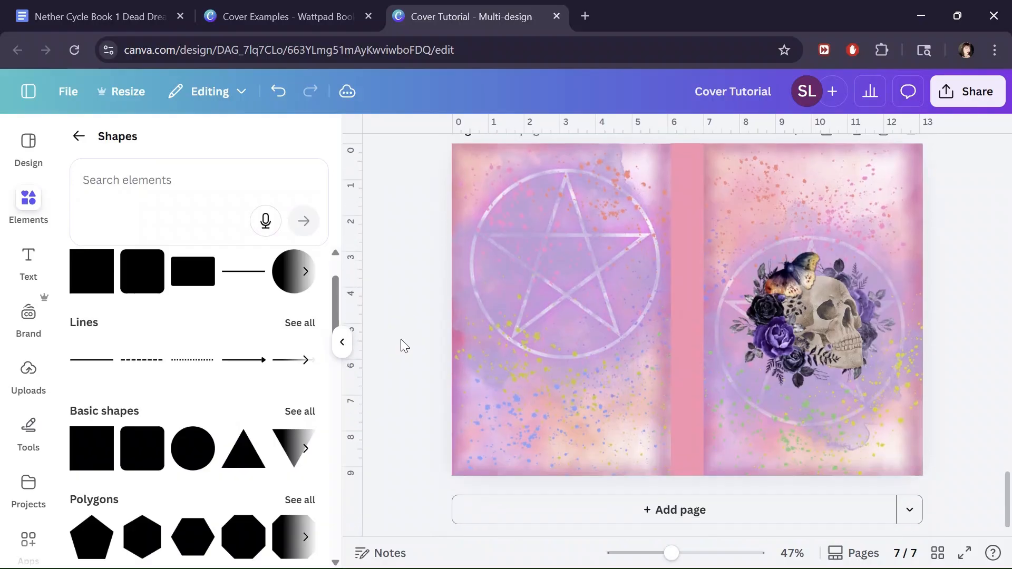
left_click(686, 272)
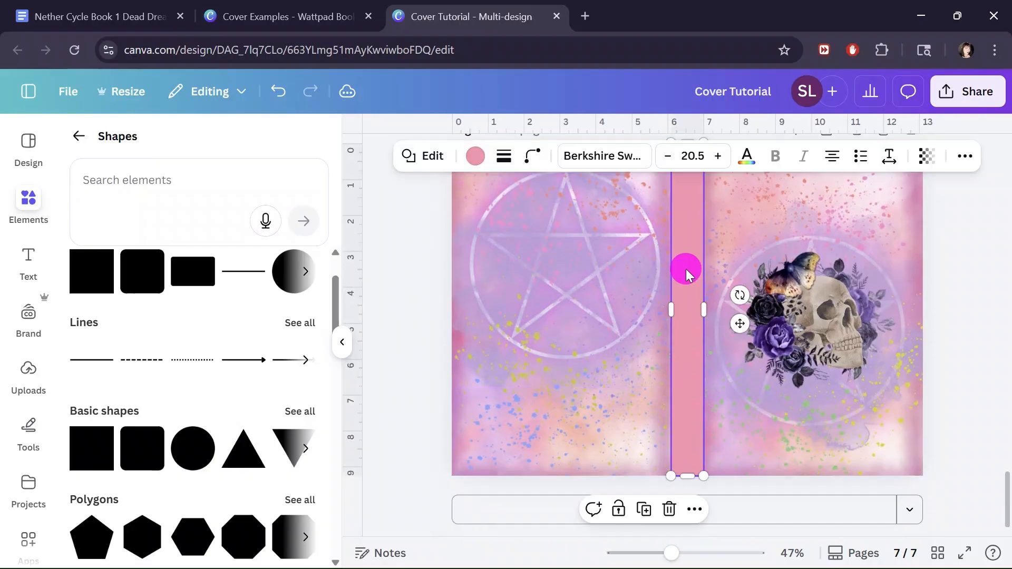
left_click(476, 157)
left_click(229, 327)
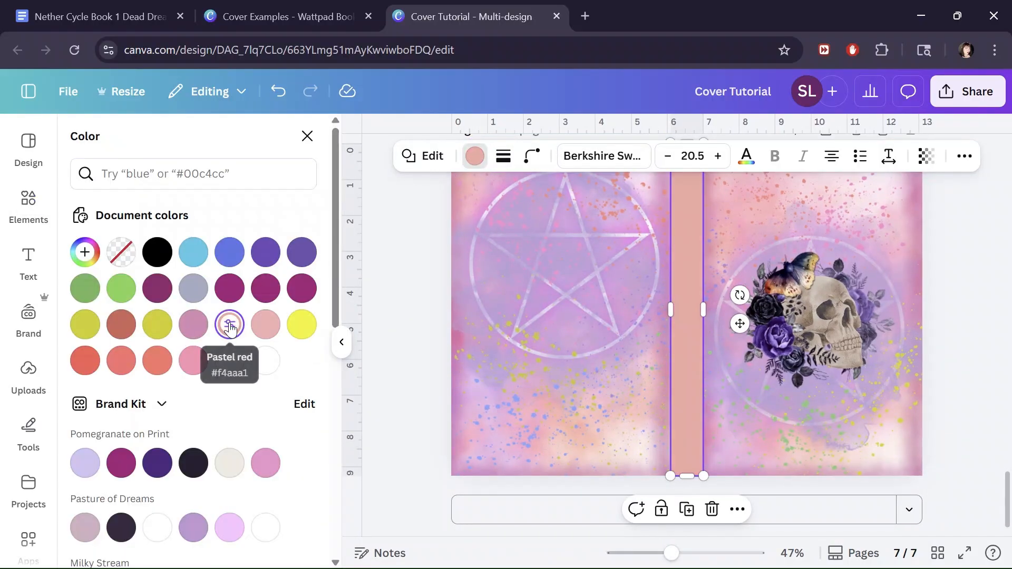
left_click(388, 340)
Compare page 7's recolored backgrounds and spine with the finished wrap cover on page 6.
scroll(394, 341, "up", 5)
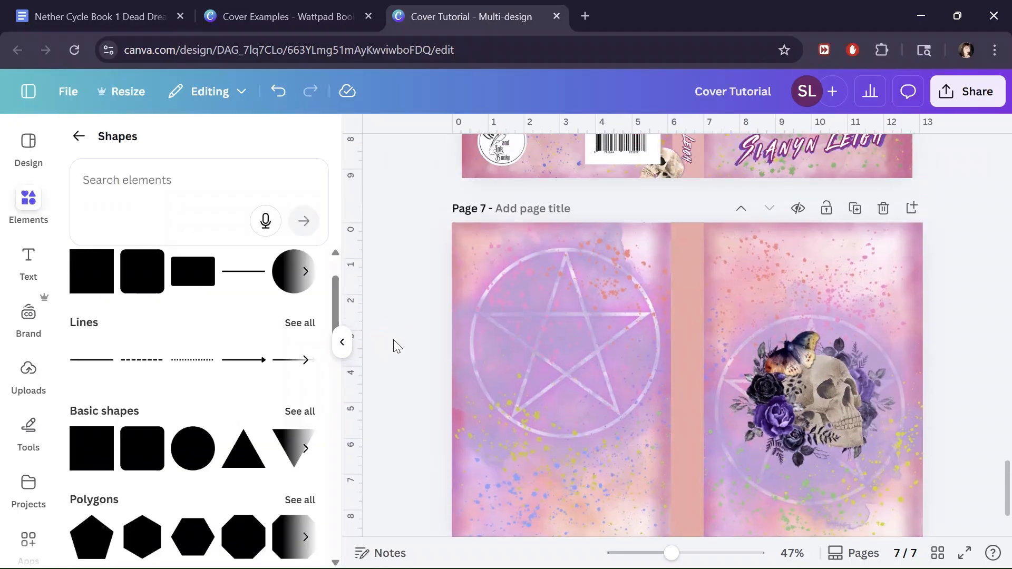
scroll(394, 346, "down", 5)
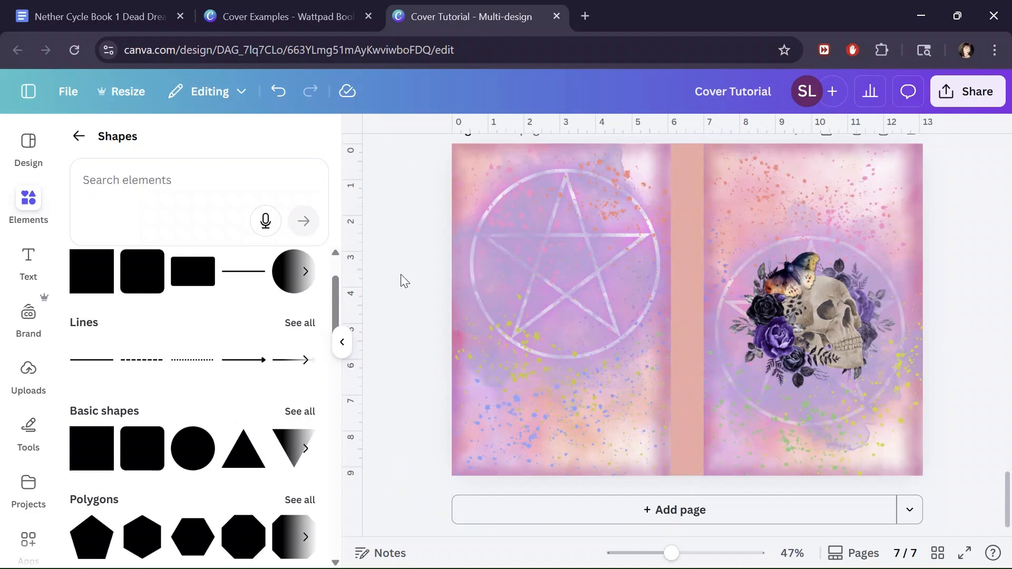
scroll(411, 305, "up", 2)
scroll(411, 304, "up", 5)
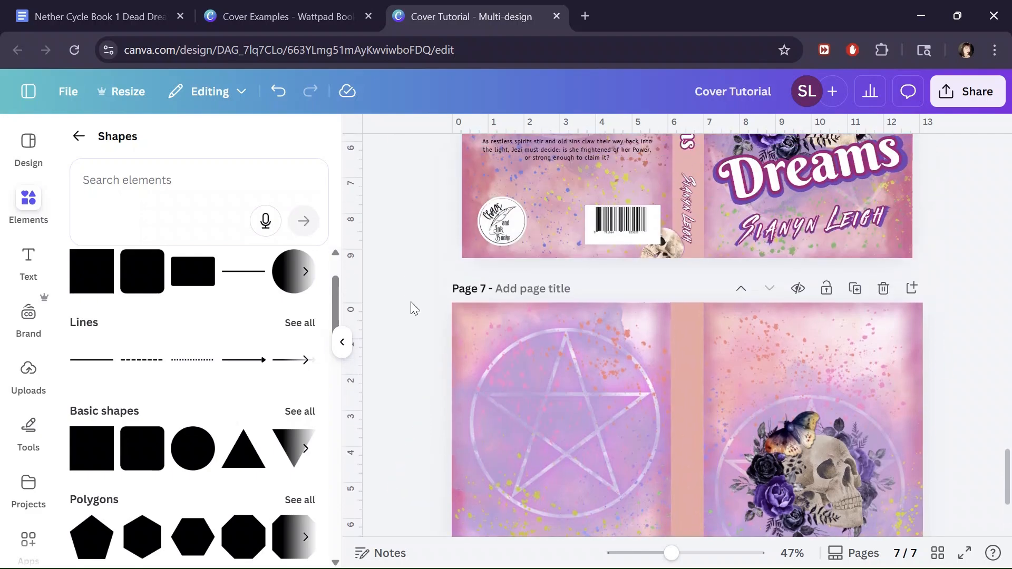
scroll(401, 319, "down", 5)
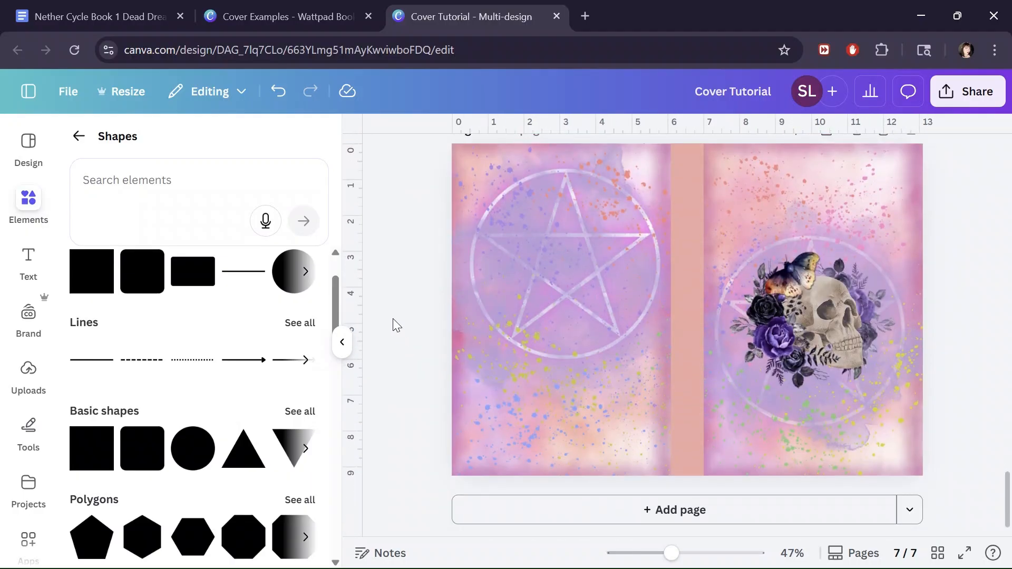
scroll(366, 315, "up", 2)
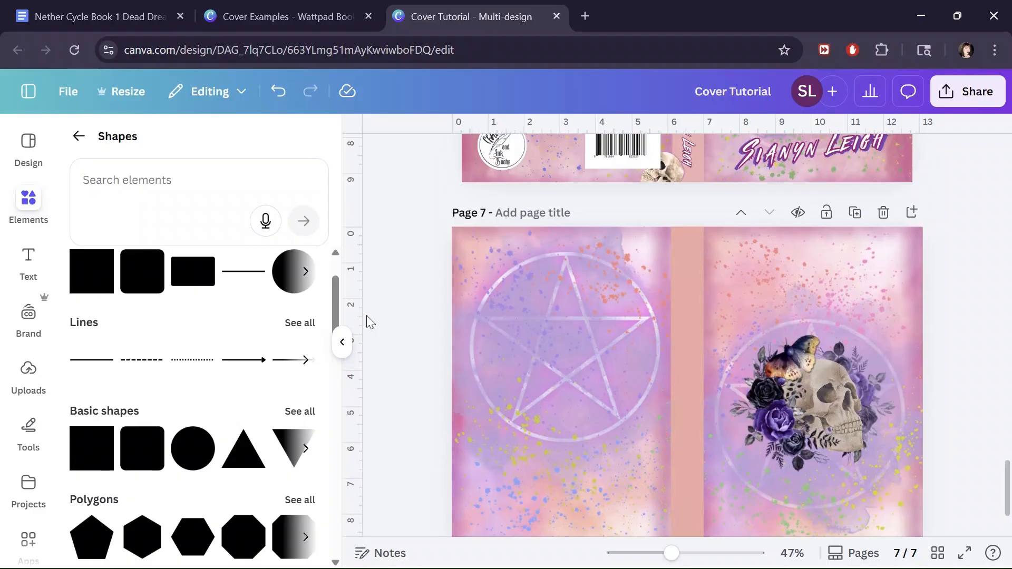
scroll(366, 316, "up", 5)
scroll(366, 316, "down", 5)
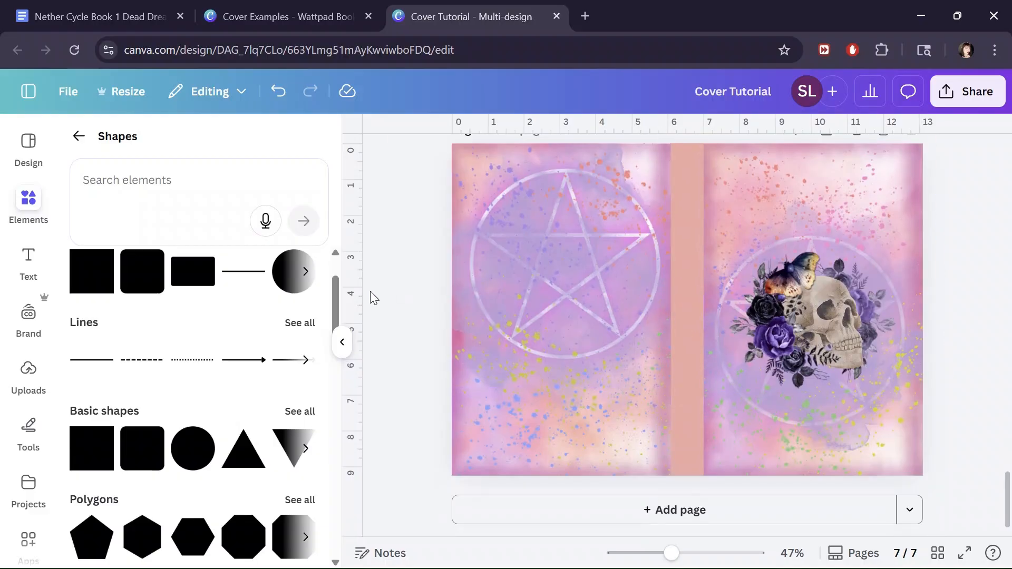
Find the front cover's pentagram in page 7's layers and move it slightly down behind the skull artwork.
left_click(769, 390)
key("alt+1")
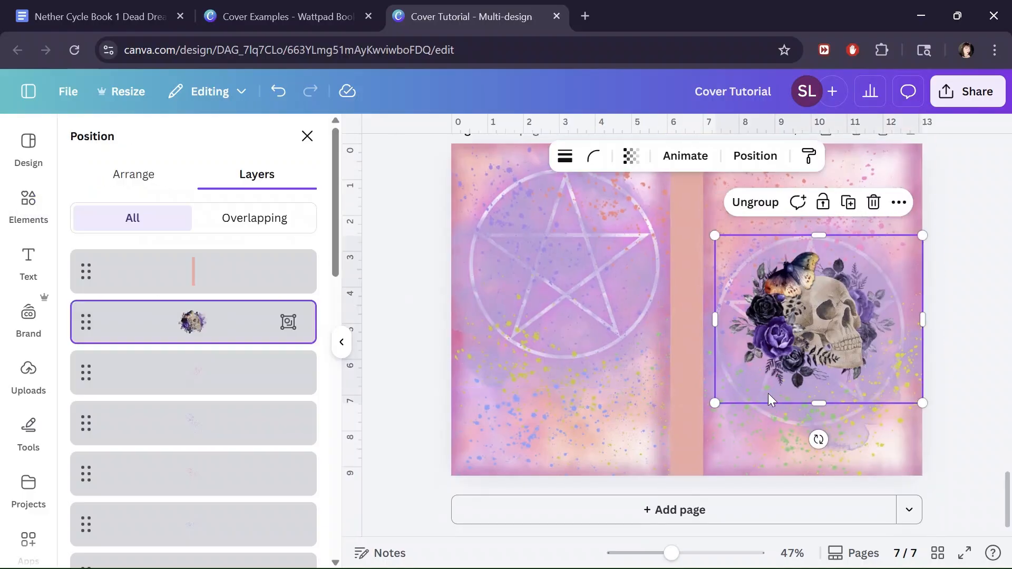
scroll(126, 310, "down", 6)
scroll(152, 317, "down", 5)
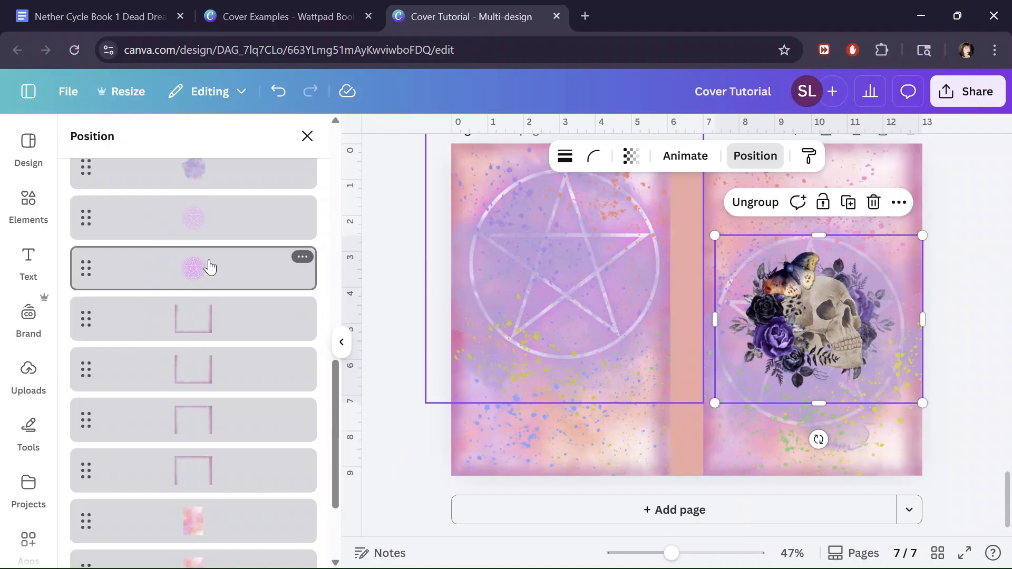
left_click(209, 239)
scroll(210, 224, "up", 6)
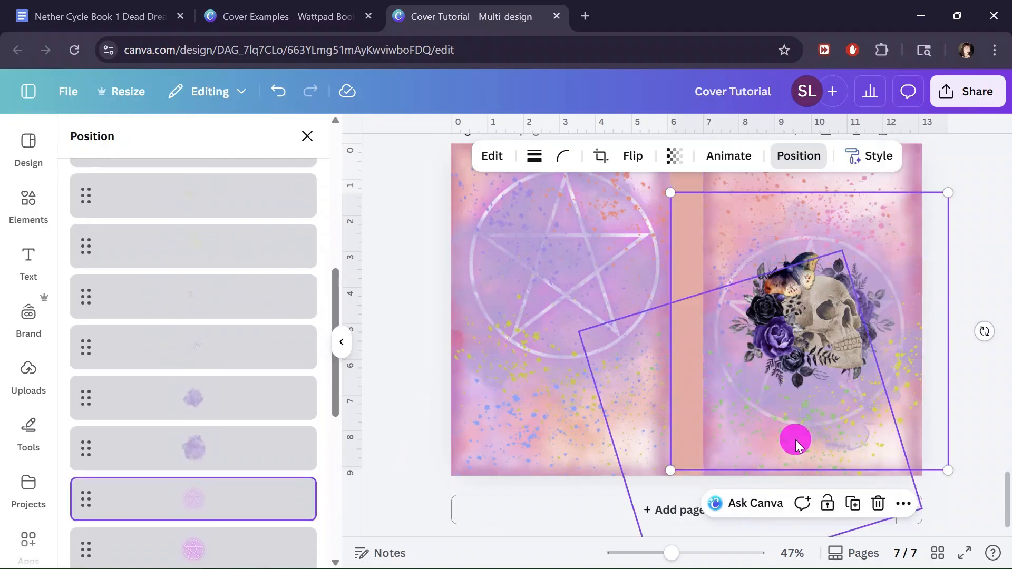
left_click_drag(796, 441, 797, 455)
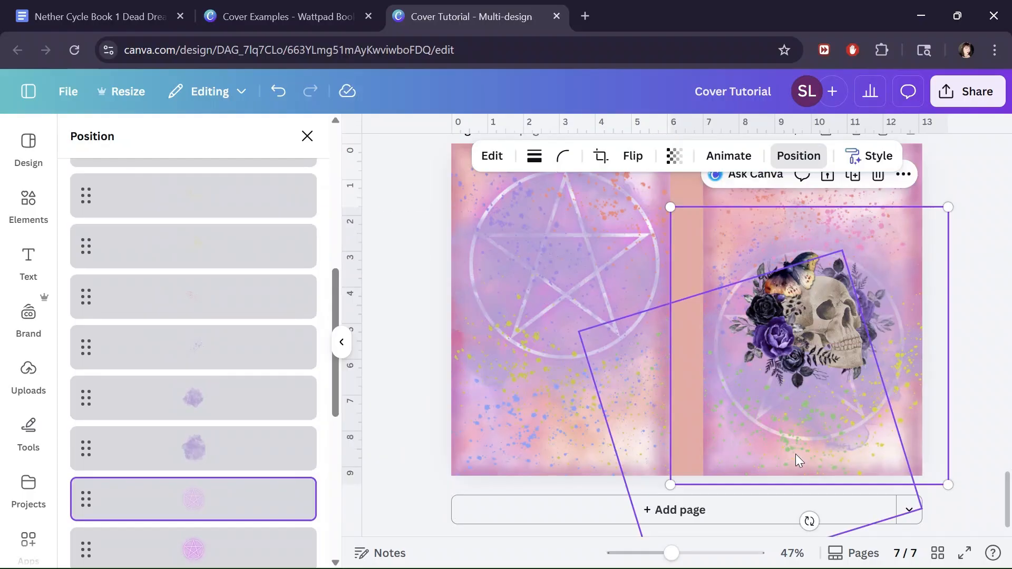
Shift the front cover's purple watercolor shape and the skull-and-flowers group slightly down to line up with the pentagram.
left_click(195, 446)
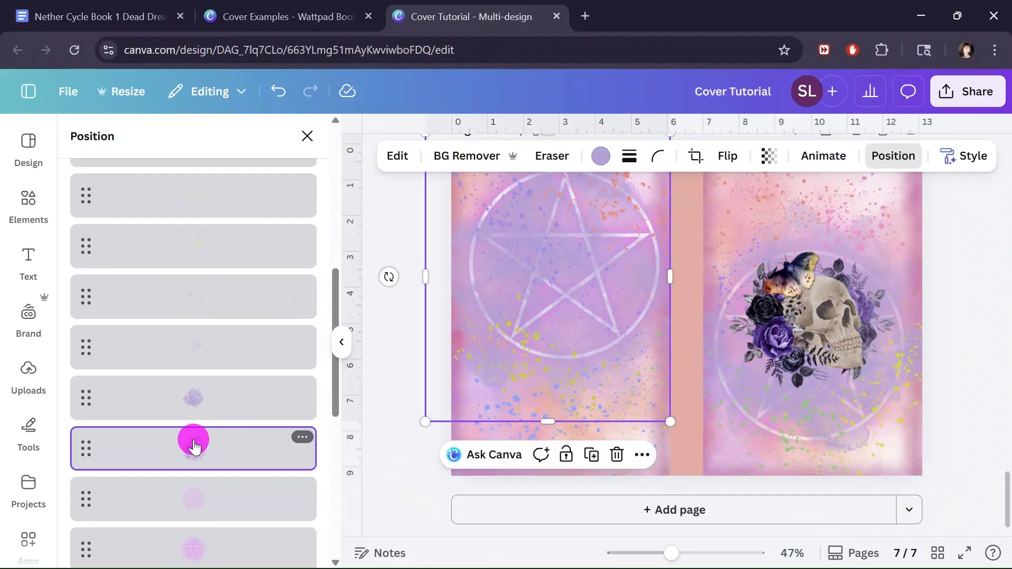
left_click(200, 399)
left_click_drag(784, 422, 785, 426)
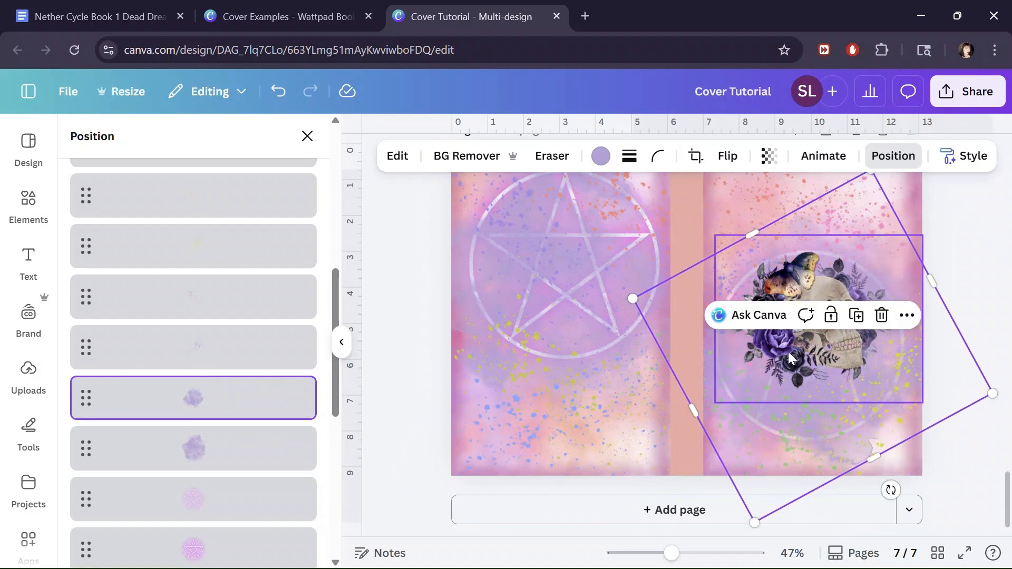
mouse_move(809, 342)
left_mouse_down()
mouse_move(803, 362)
mouse_move(815, 343)
mouse_move(809, 325)
mouse_move(811, 339)
left_mouse_up()
Compare the skull-and-flowers arrangement on page 6's front cover with the one on page 7.
left_click(558, 411)
scroll(752, 344, "up", 5)
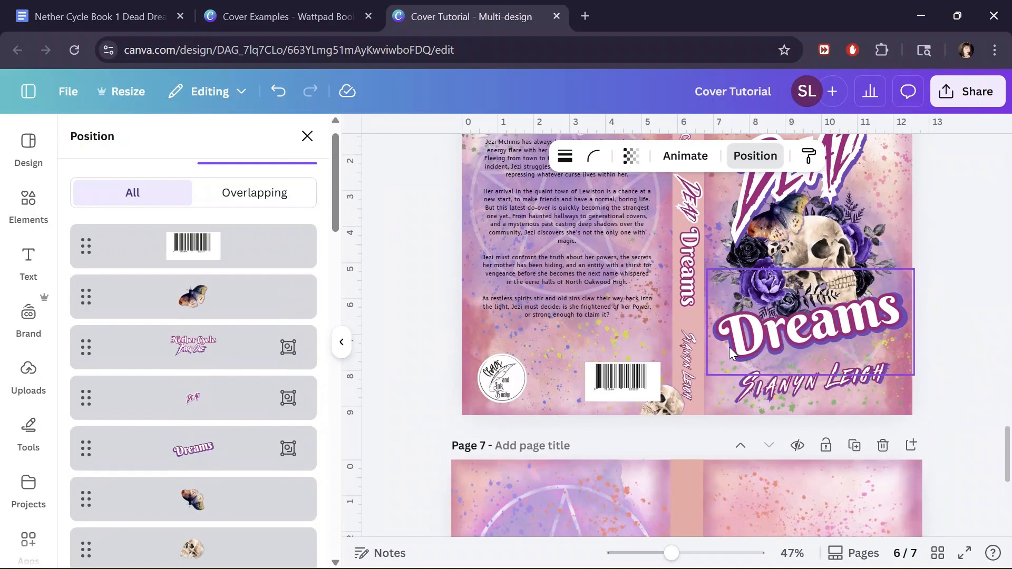
left_click(437, 389)
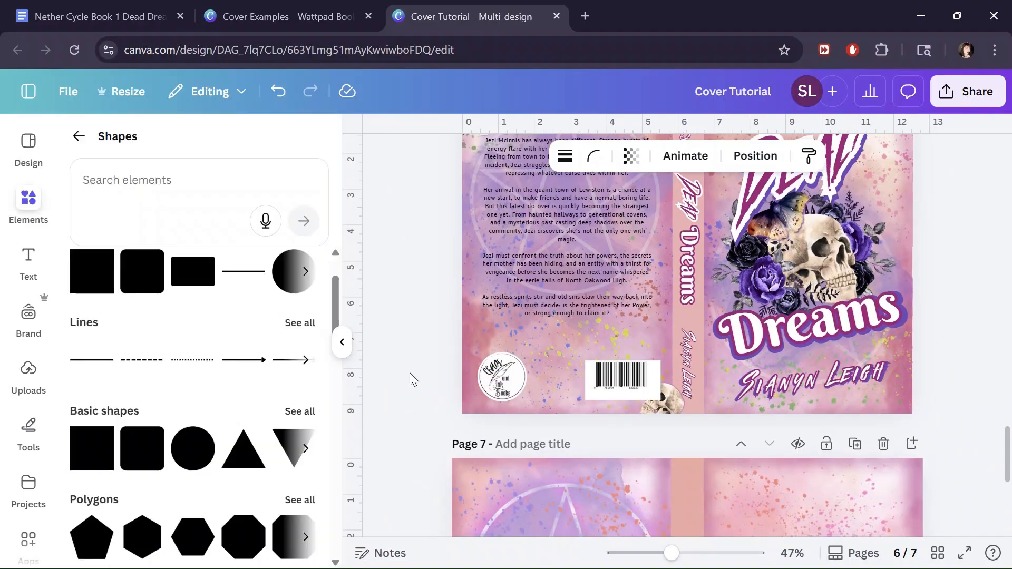
scroll(409, 372, "down", 3)
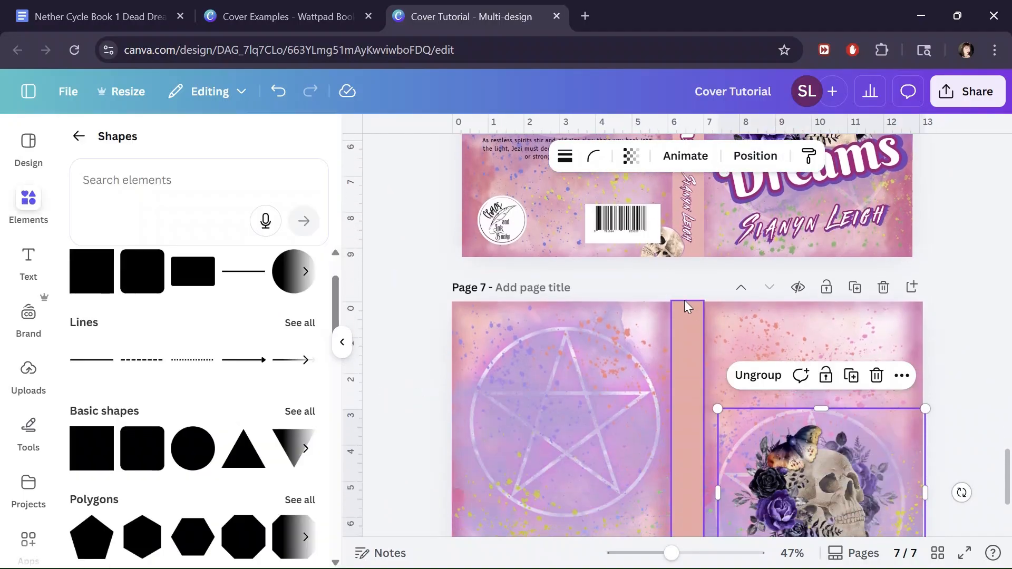
scroll(680, 302, "up", 3)
scroll(681, 302, "down", 3)
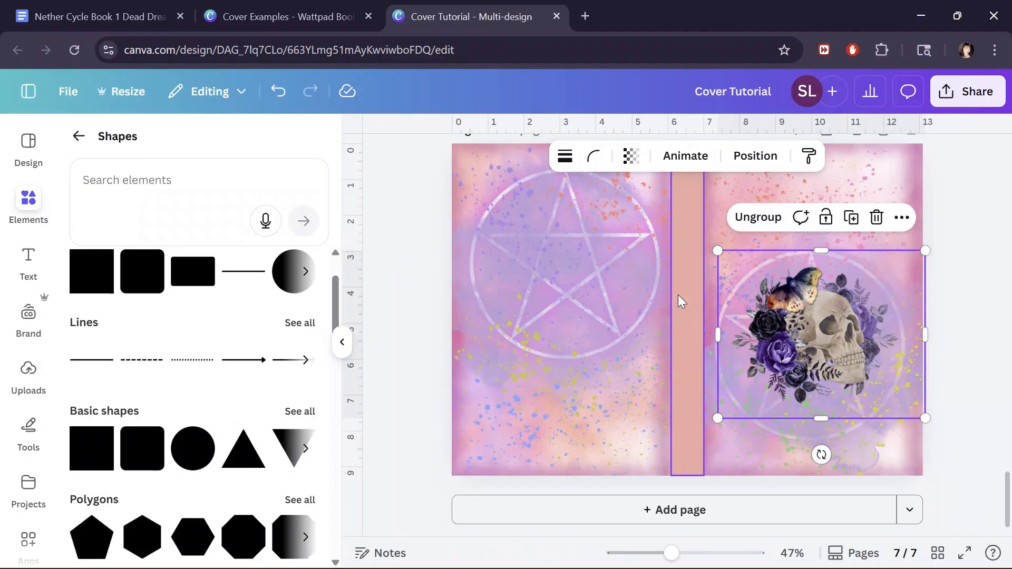
Ungroup the skull, flowers and butterfly artwork on page 7's front cover.
left_click(847, 341)
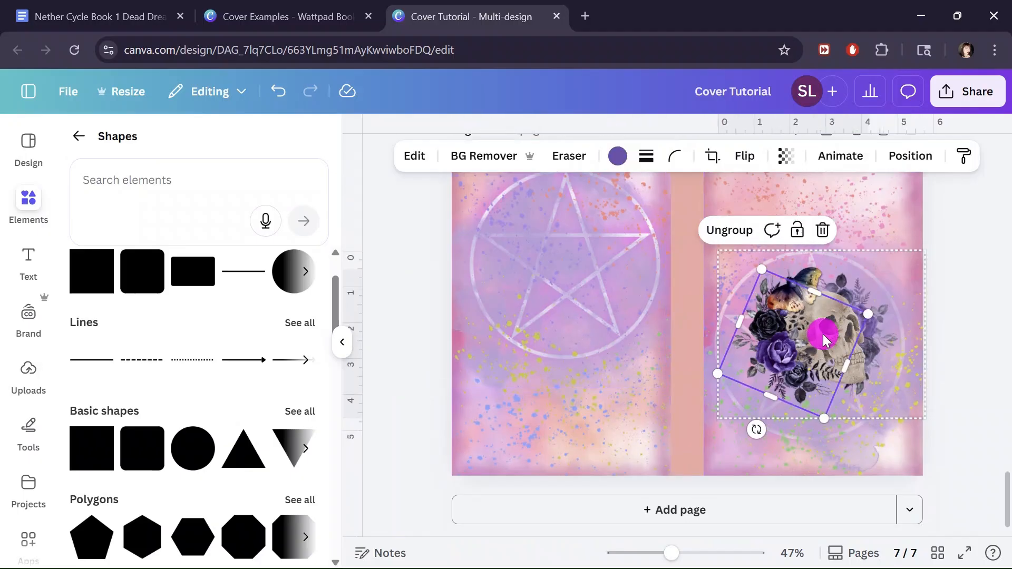
left_click(428, 337)
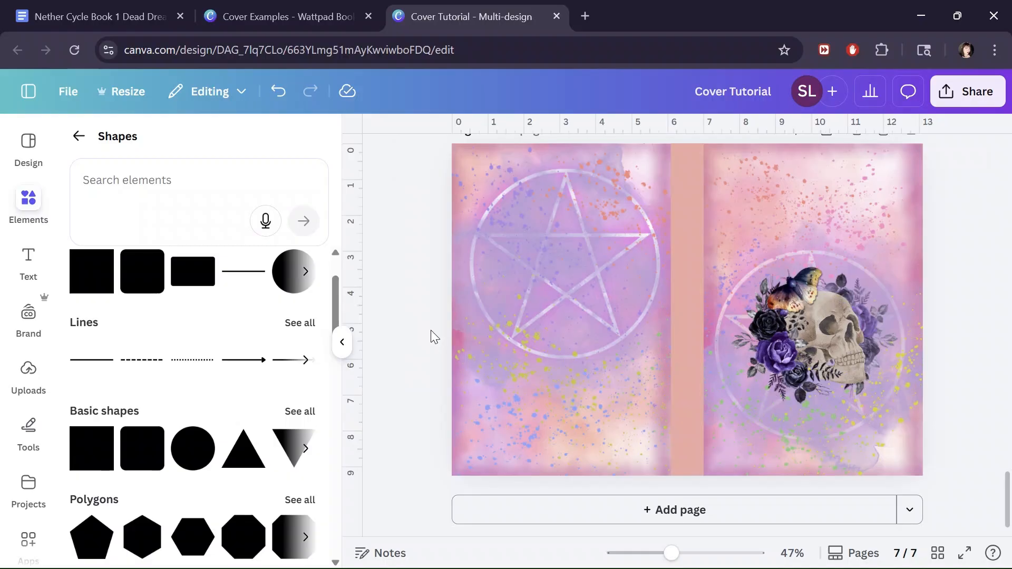
left_click(807, 370)
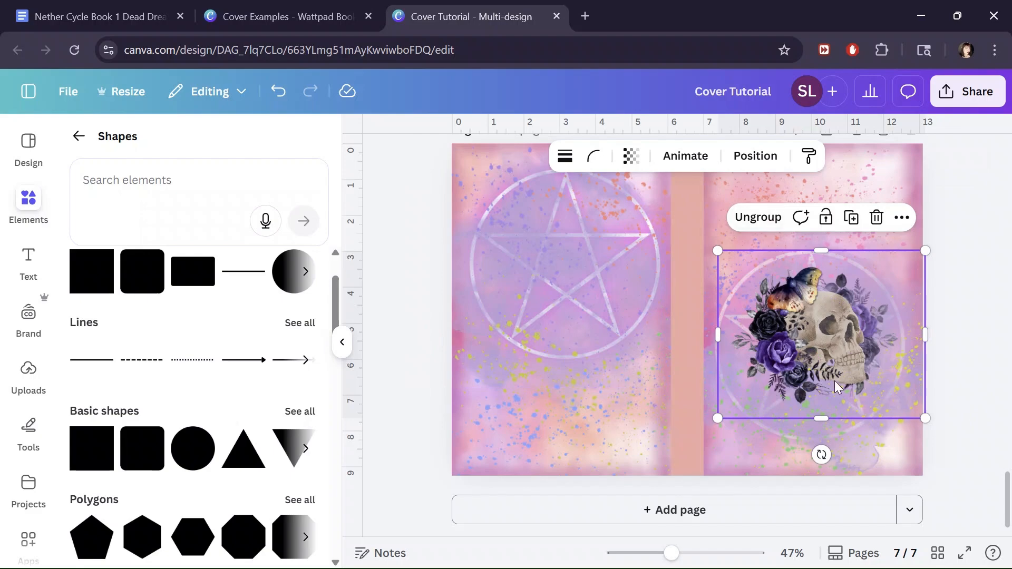
left_click(759, 222)
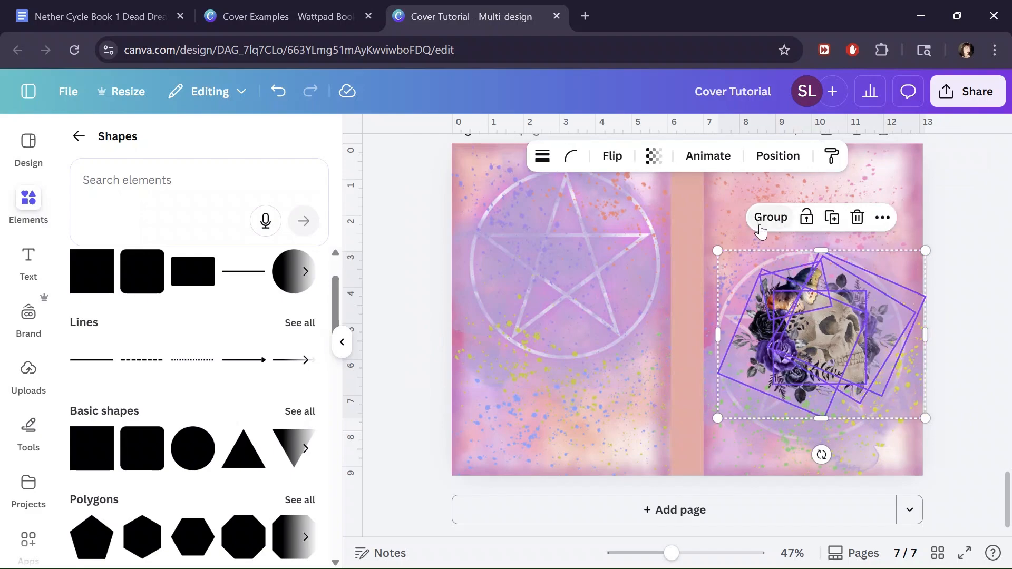
Duplicate the front cover's butterfly on page 7 and place the copy over the back cover's pentagram.
left_click(825, 371)
left_click(879, 156)
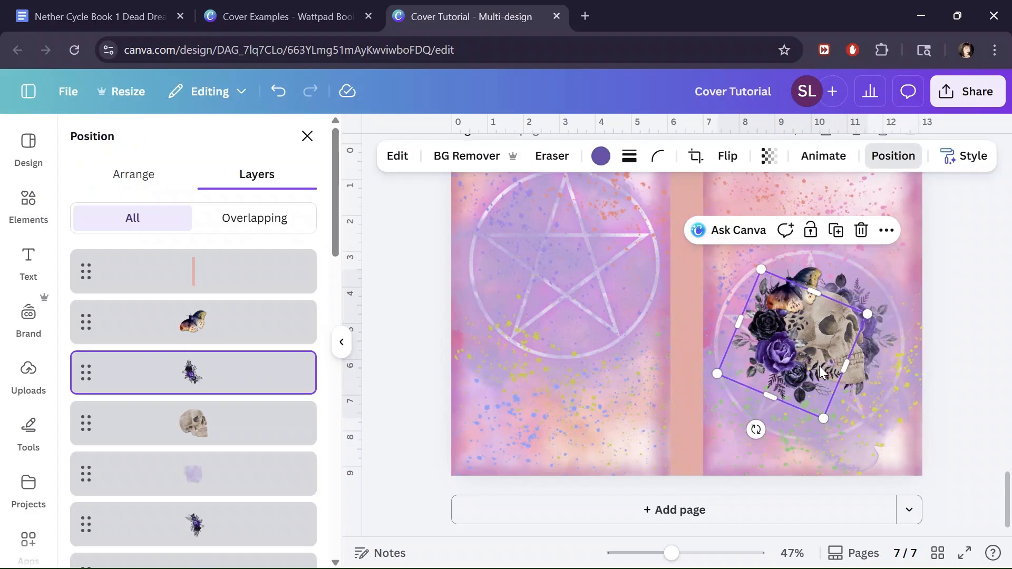
left_click(232, 322)
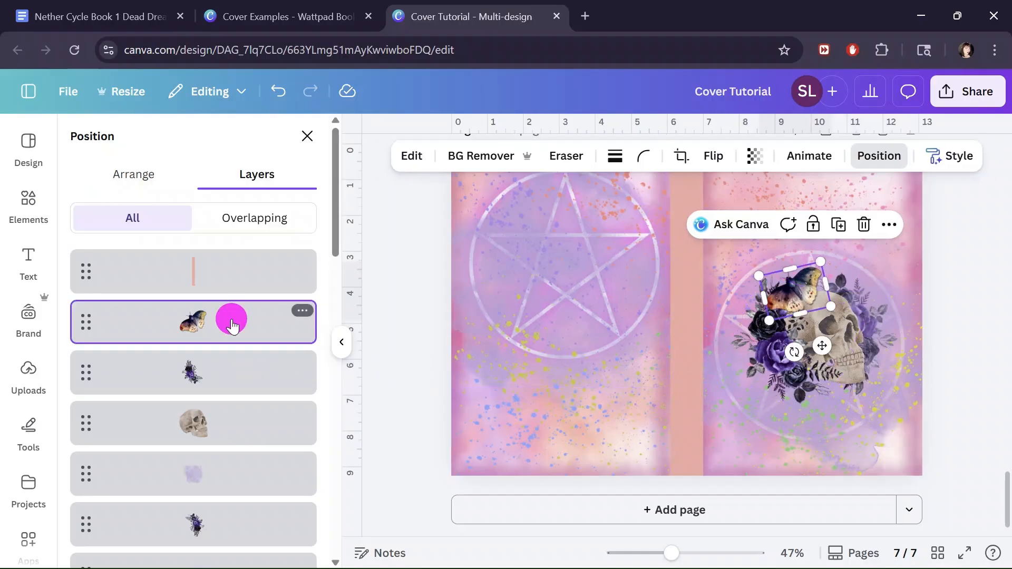
left_click(839, 224)
left_click_drag(805, 290, 610, 230)
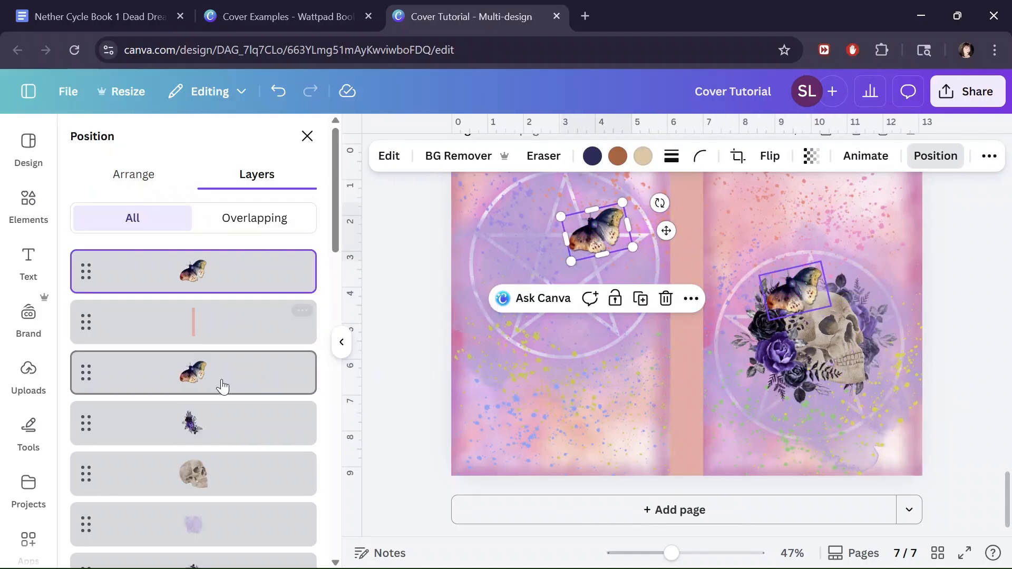
Duplicate the skull and the front flower cluster, and place both copies on page 7's back cover.
left_click(199, 477)
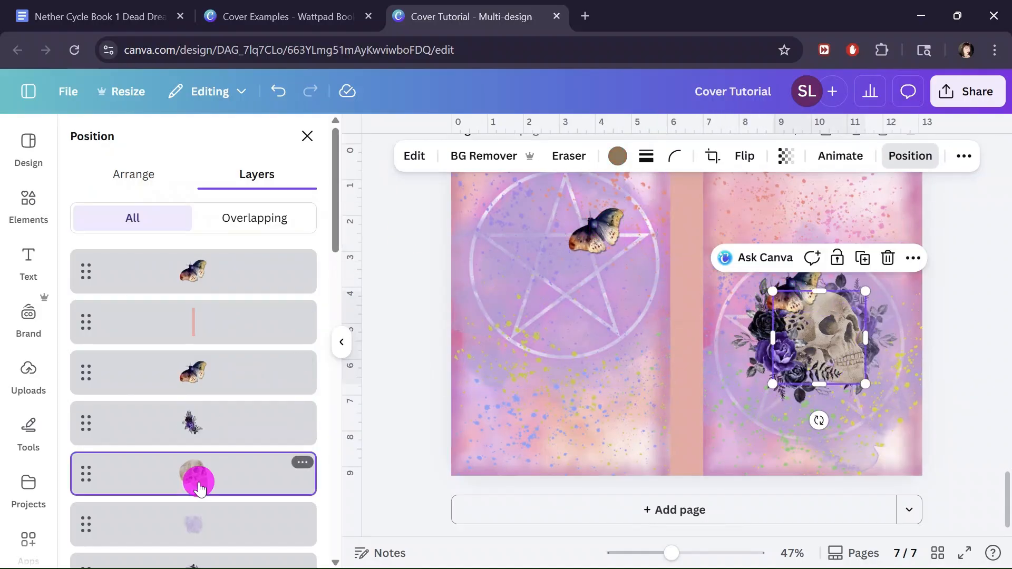
left_click(863, 259)
left_click_drag(796, 351, 560, 357)
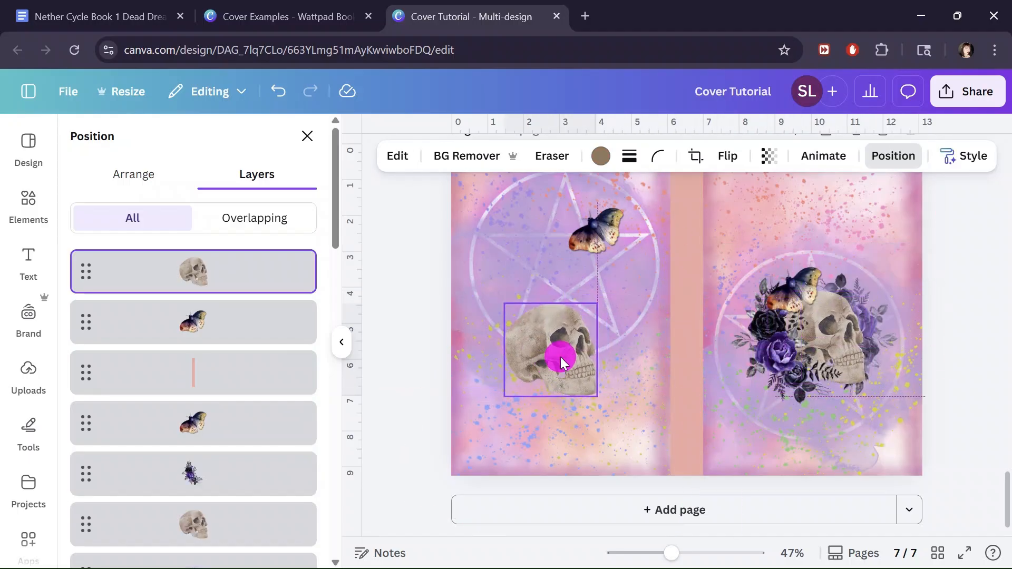
left_click(181, 474)
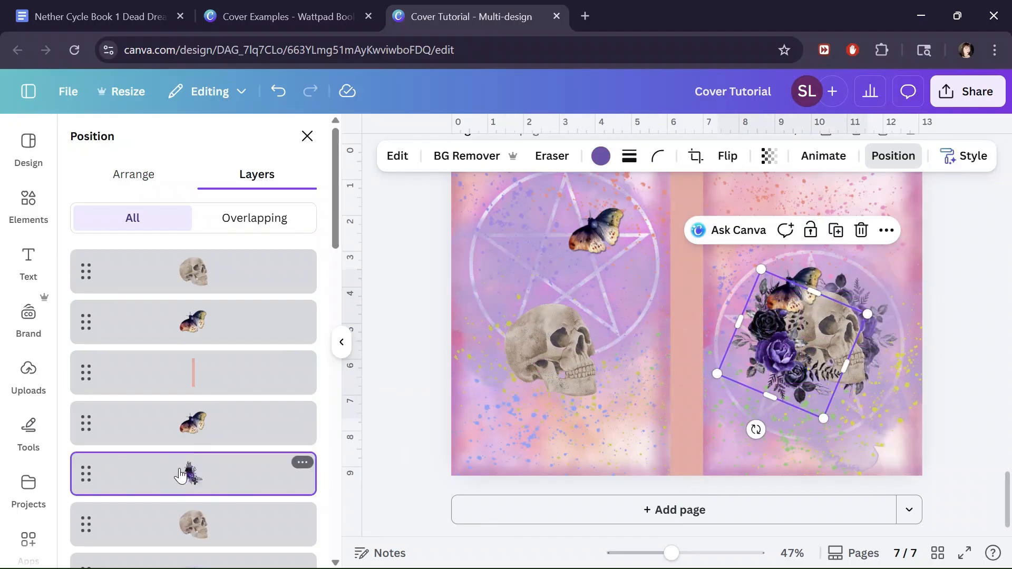
left_click(835, 230)
left_click_drag(786, 356, 509, 271)
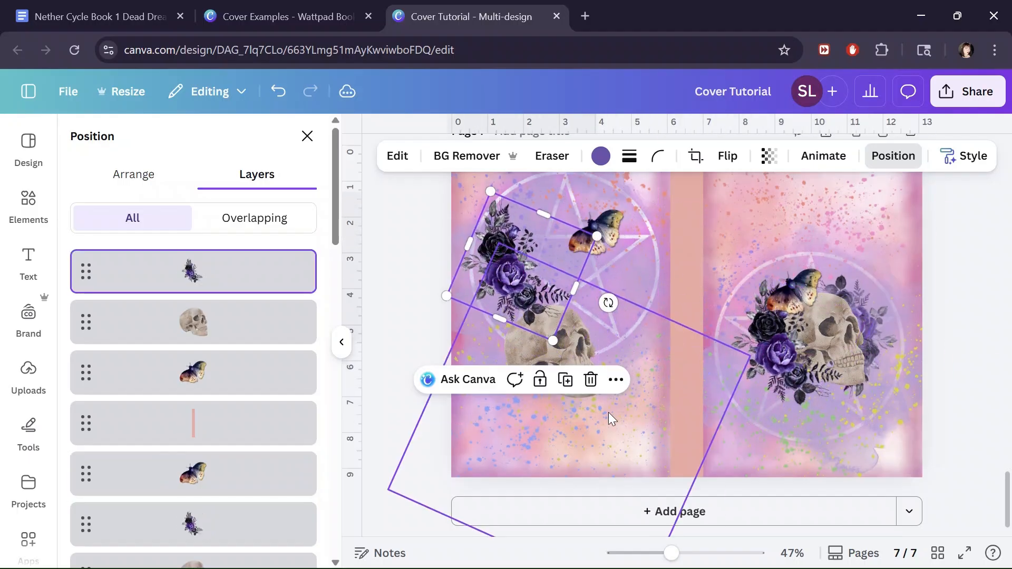
Rotate the back cover's flower copy clockwise, shrink it and tuck it into the upper outer corner.
scroll(608, 413, "up", 3)
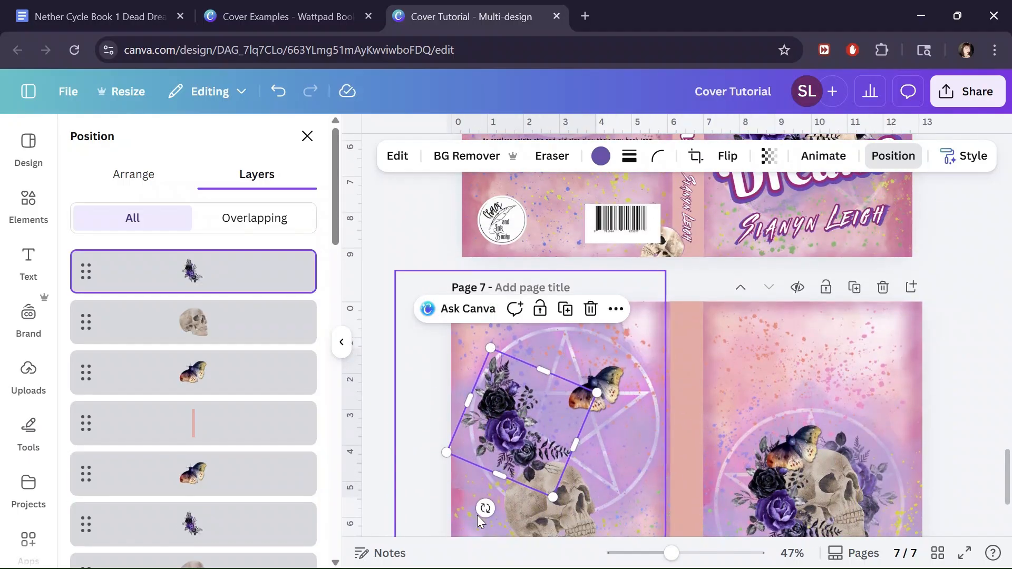
left_click_drag(486, 508, 452, 419)
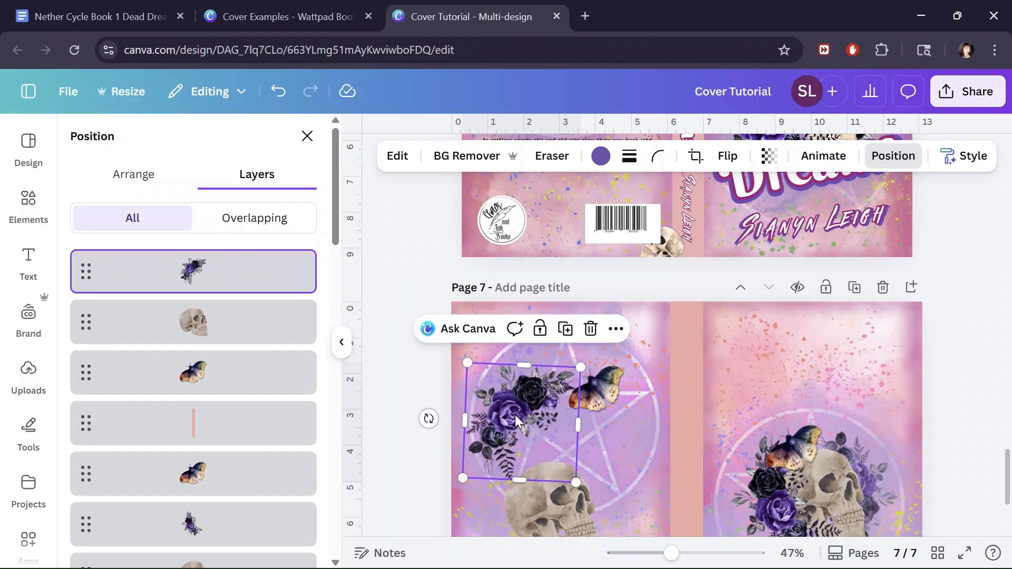
left_click_drag(516, 406, 484, 318)
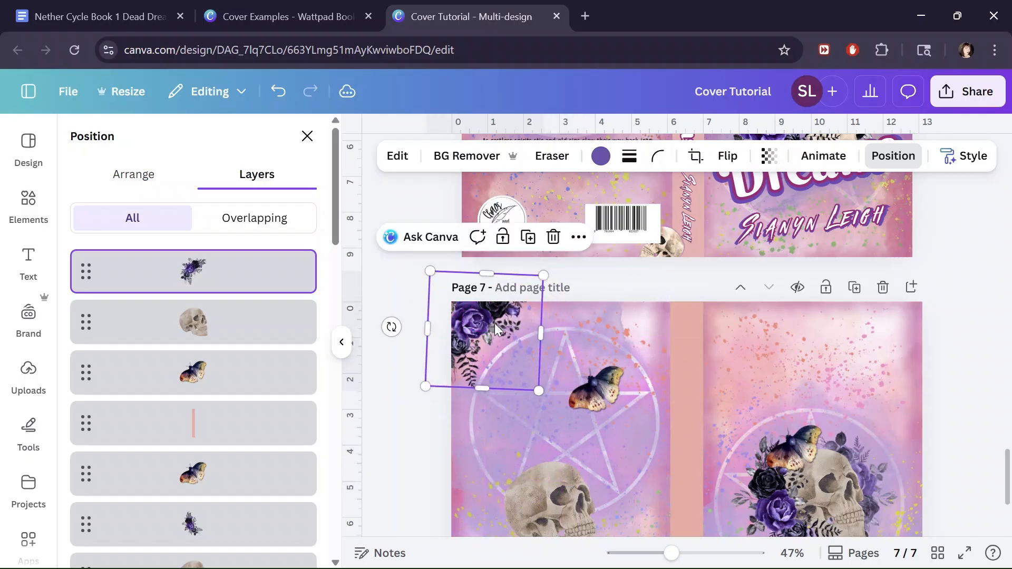
left_click_drag(543, 390, 481, 343)
Move the butterfly copy to the back cover's upper corner beside the spine and rotate it to face downward at a tilt.
left_click_drag(587, 391, 655, 323)
left_click_drag(663, 382, 662, 332)
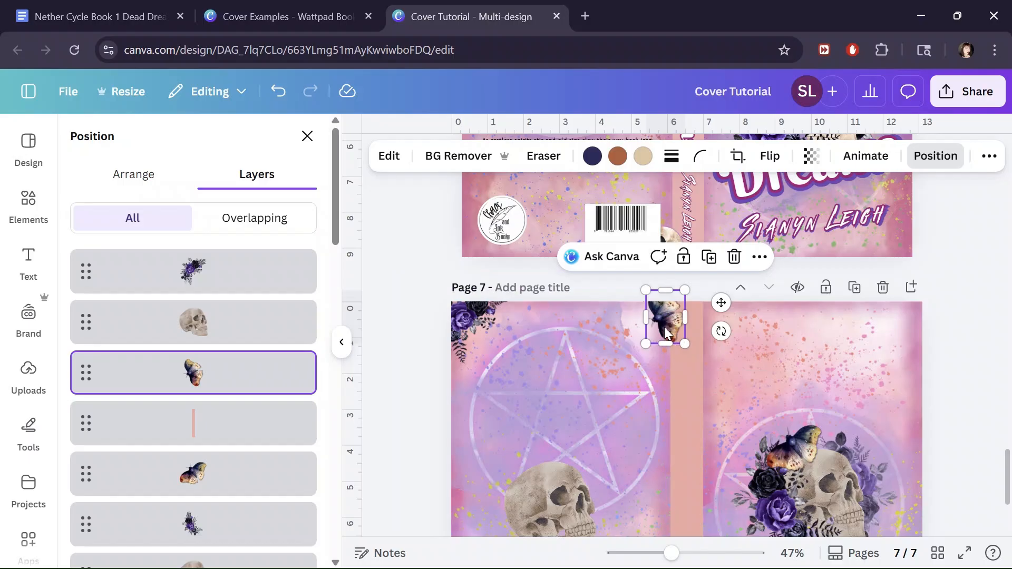
left_click_drag(663, 328, 656, 324)
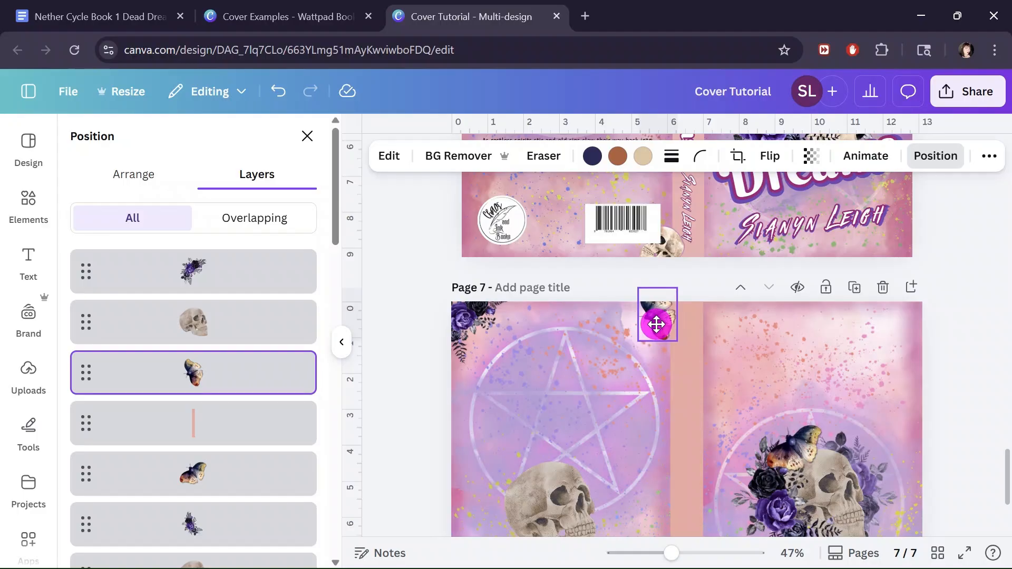
left_click_drag(656, 324, 656, 325)
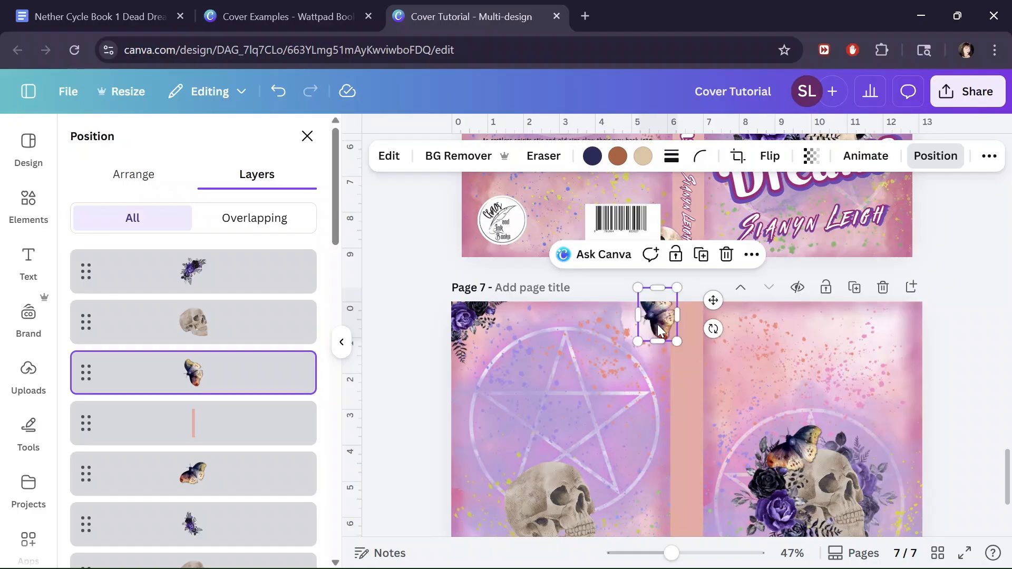
left_click_drag(715, 334, 726, 315)
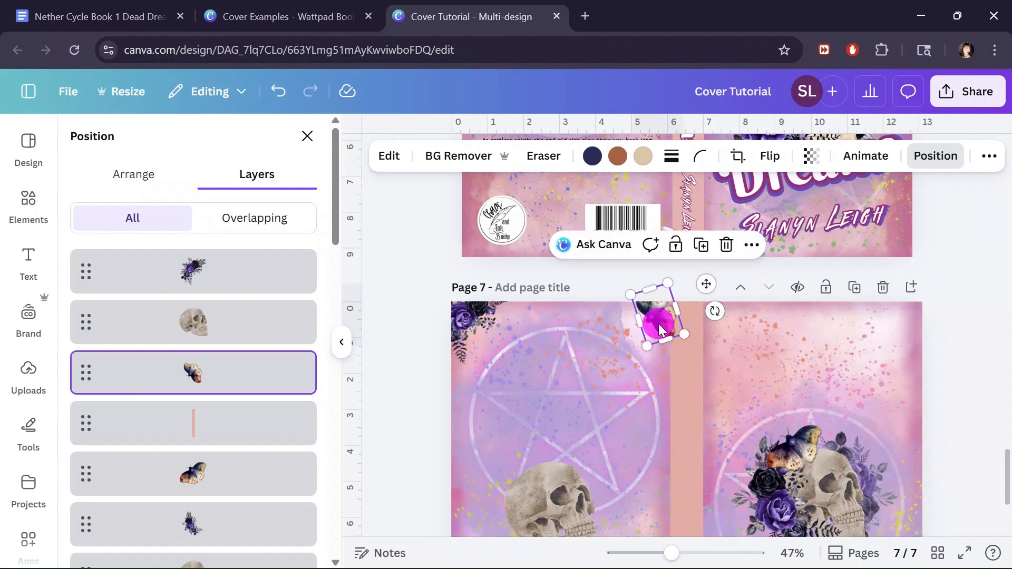
mouse_move(659, 324)
left_mouse_down()
mouse_move(658, 334)
mouse_move(662, 325)
left_mouse_up()
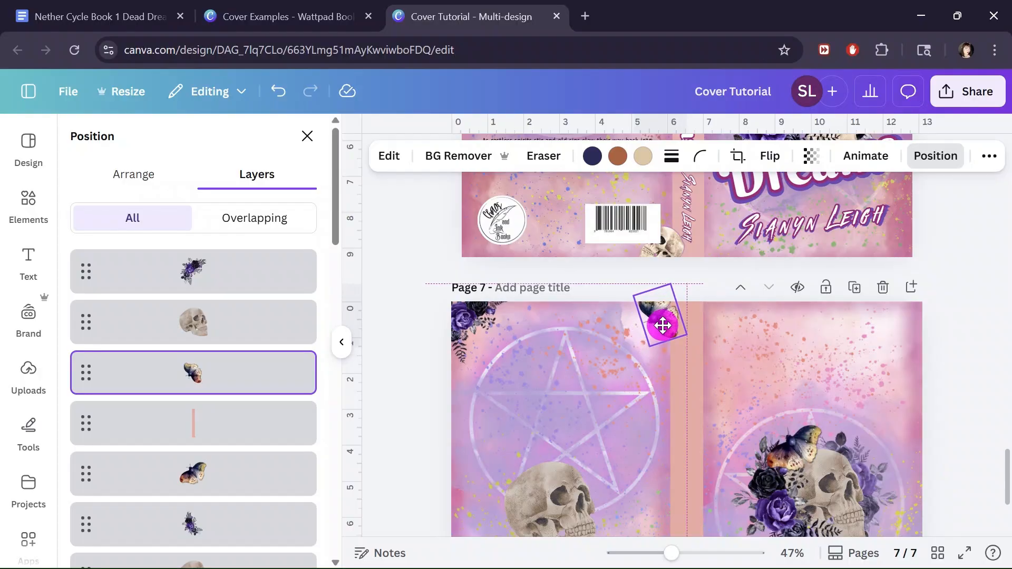
left_click_drag(663, 325, 715, 323)
Using page 6 as reference, shrink the back cover's butterfly, adjust its tilt and reposition it at the spine's upper edge.
scroll(709, 338, "up", 10)
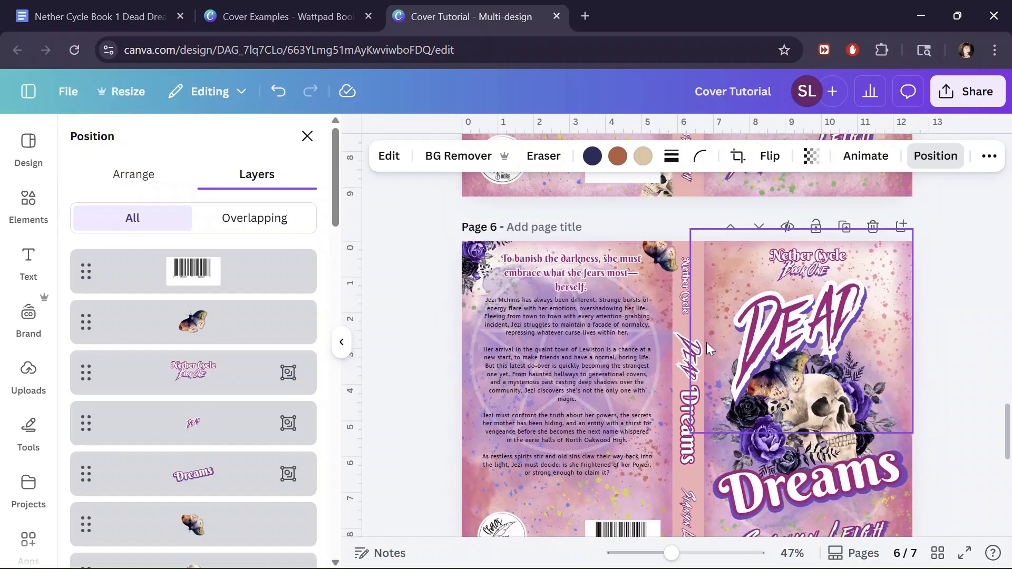
scroll(707, 342, "down", 5)
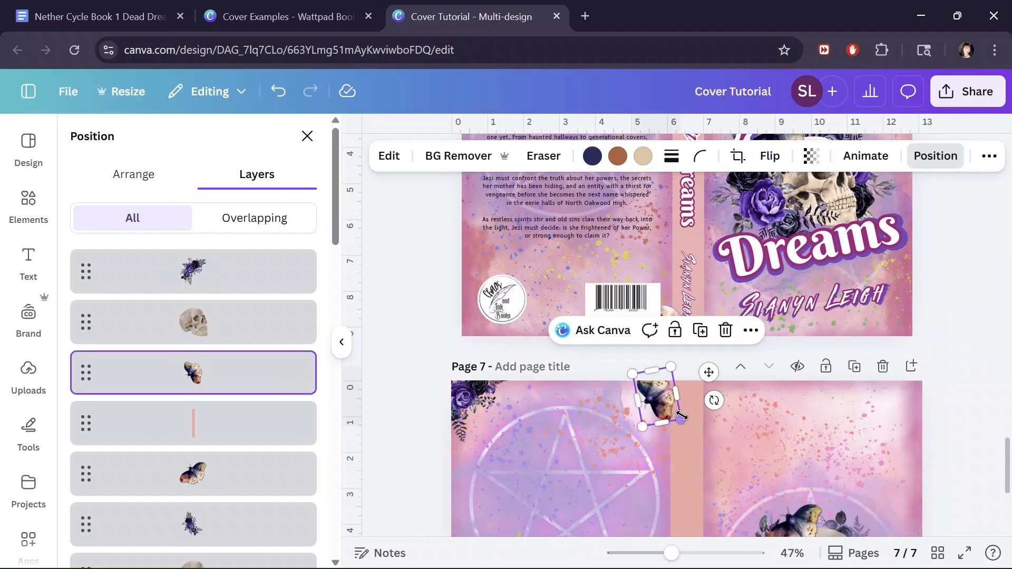
left_click_drag(683, 415, 720, 394)
left_click_drag(654, 407, 657, 397)
left_click(561, 437)
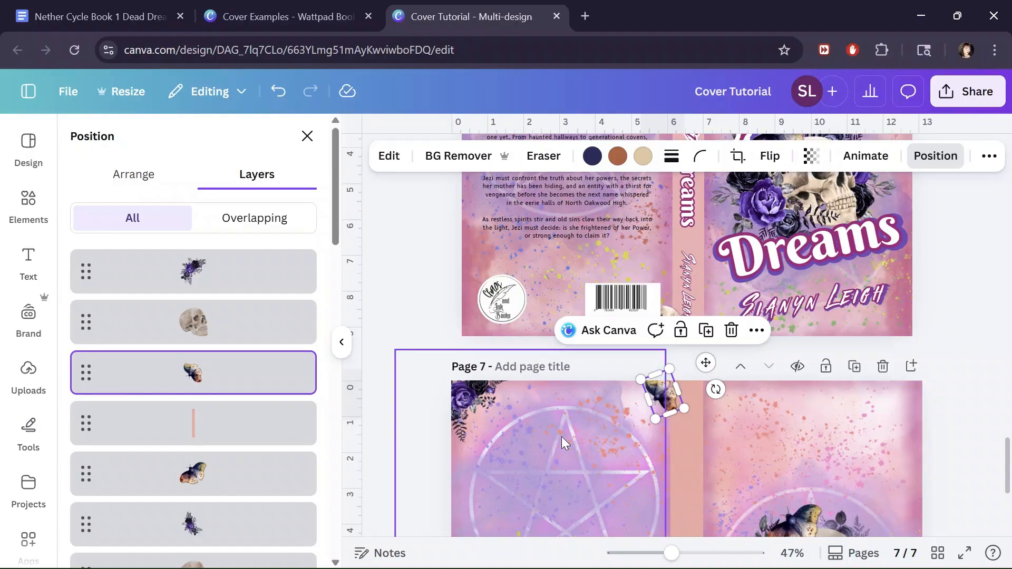
Check the back cover's corner decorations against page 6 and nudge the butterfly slightly to match.
scroll(514, 449, "up", 5)
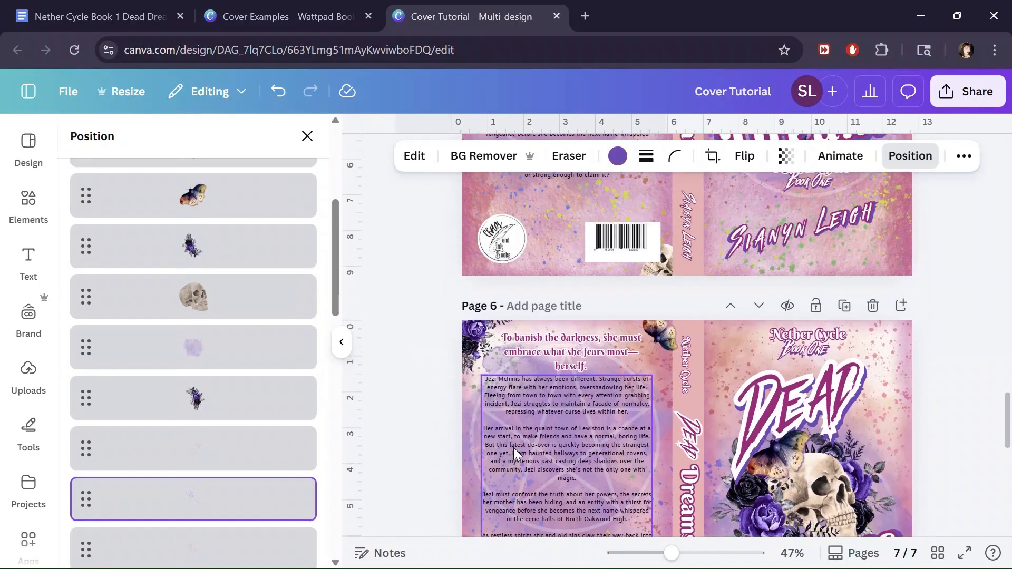
scroll(514, 449, "down", 10)
scroll(513, 449, "up", 5)
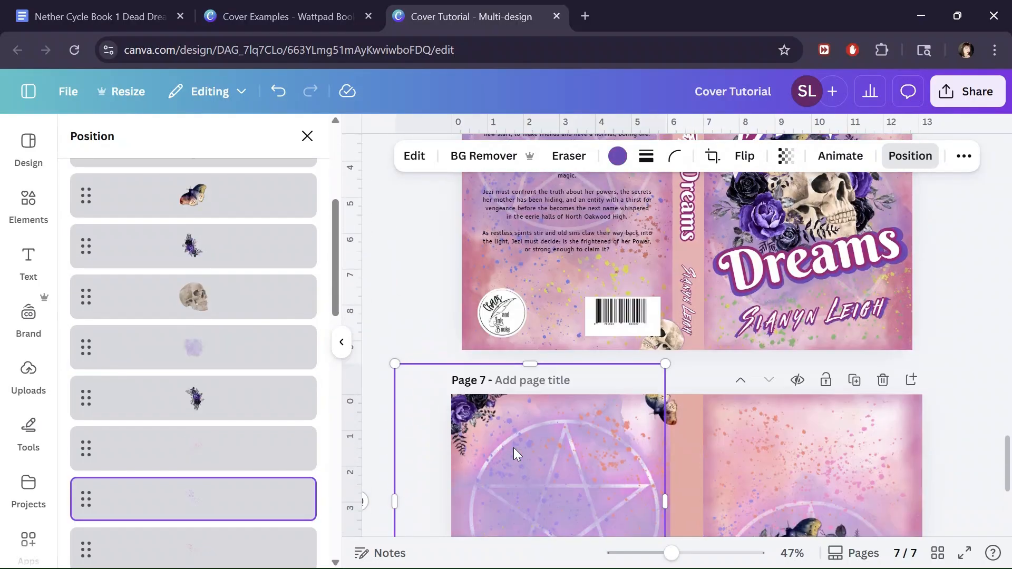
left_click(670, 412)
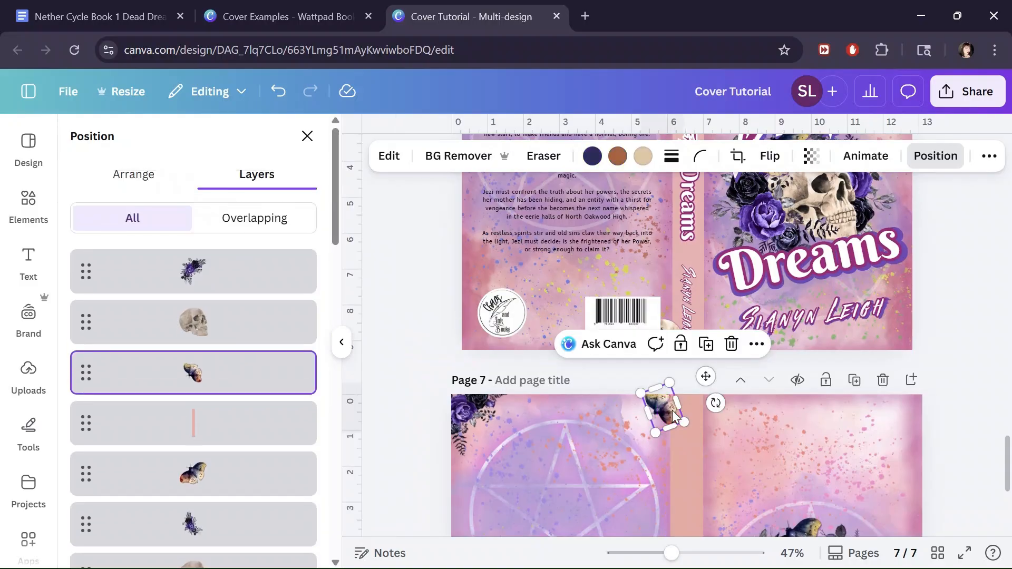
left_click_drag(674, 416, 672, 411)
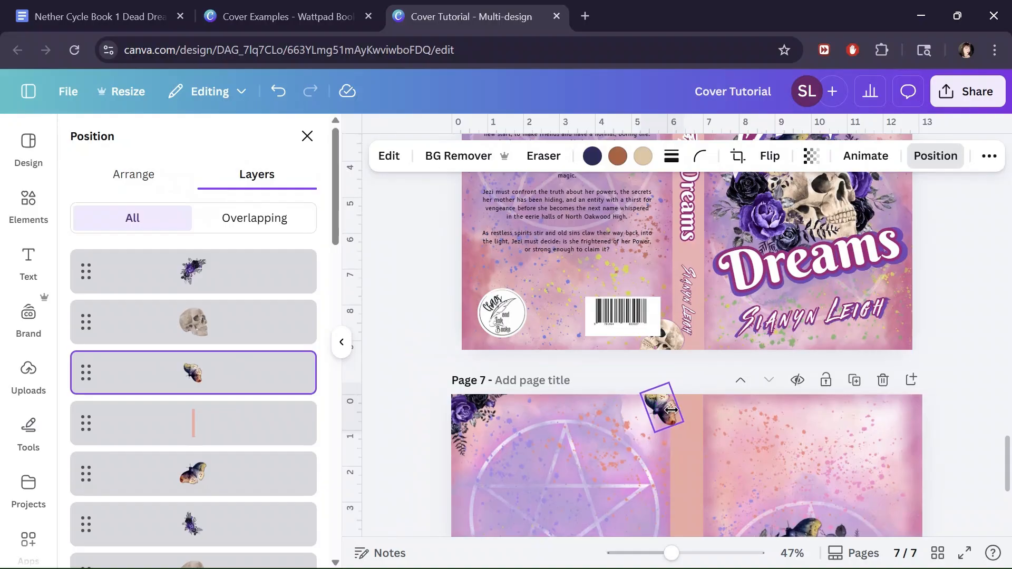
left_click_drag(672, 410, 672, 410)
left_click(590, 457)
Flip the skull copy on page 7's back cover horizontally.
scroll(591, 457, "down", 3)
left_click(558, 444)
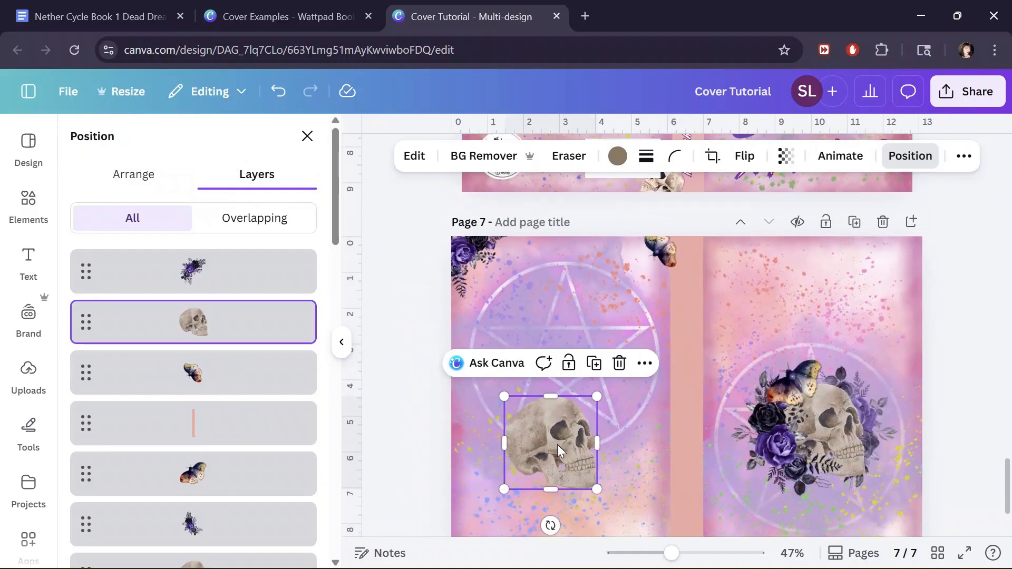
left_click(744, 156)
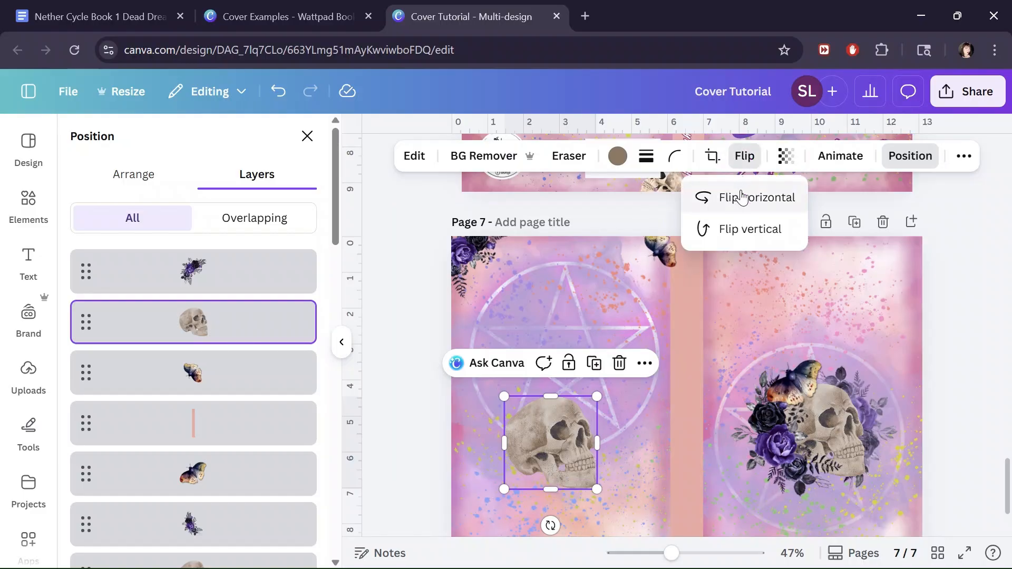
Flip the skull on page 7's back cover horizontally, shrink it and move it to the cover's lower edge beside the spine.
left_click(742, 198)
scroll(605, 445, "down", 2)
left_click(559, 359)
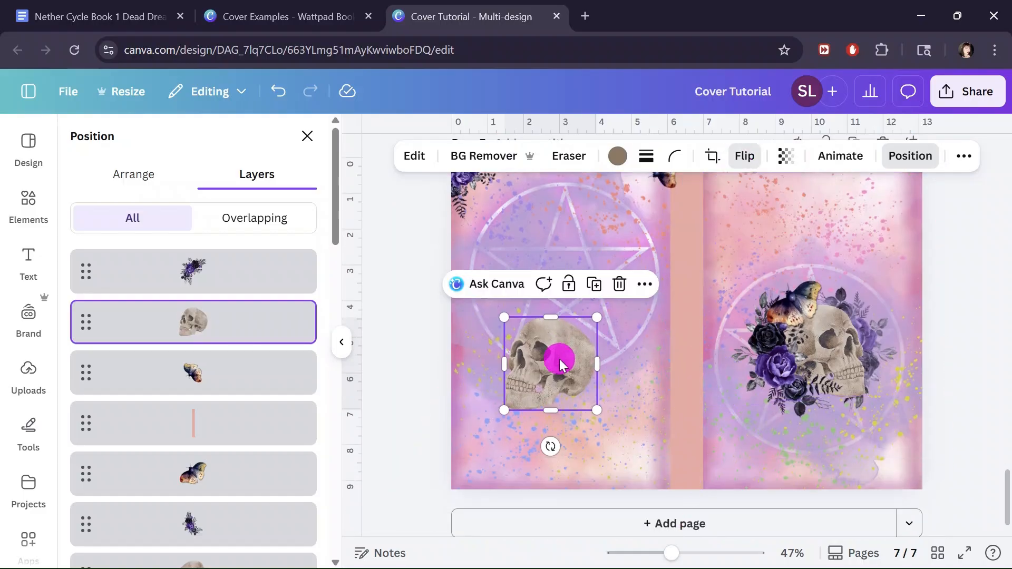
left_click_drag(559, 359, 627, 411)
left_click_drag(573, 375, 614, 415)
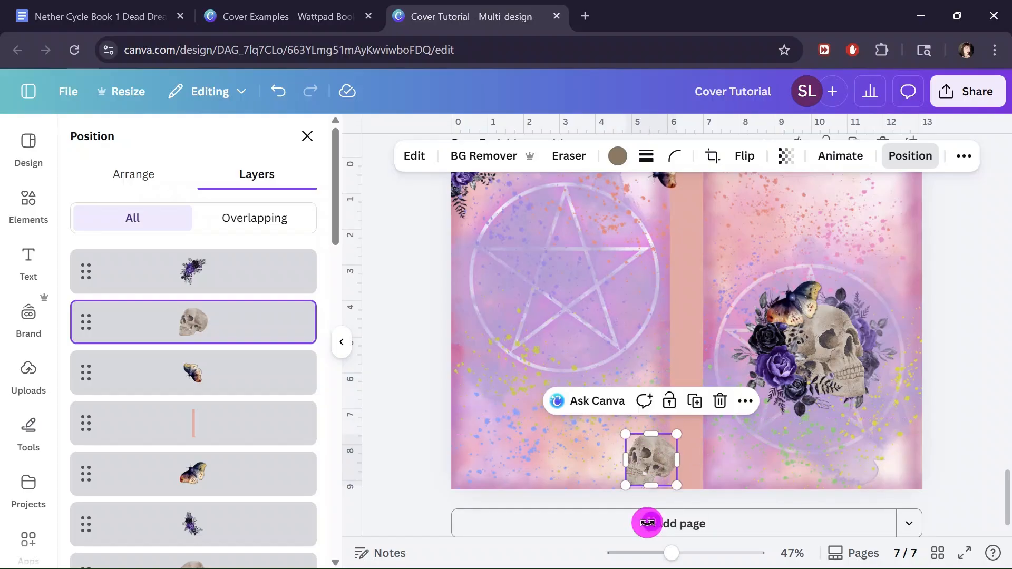
Tilt the small skull slightly clockwise, shrink it a little more and place it over the cover's bottom edge by the spine, matching page 6.
left_click_drag(640, 505, 637, 517)
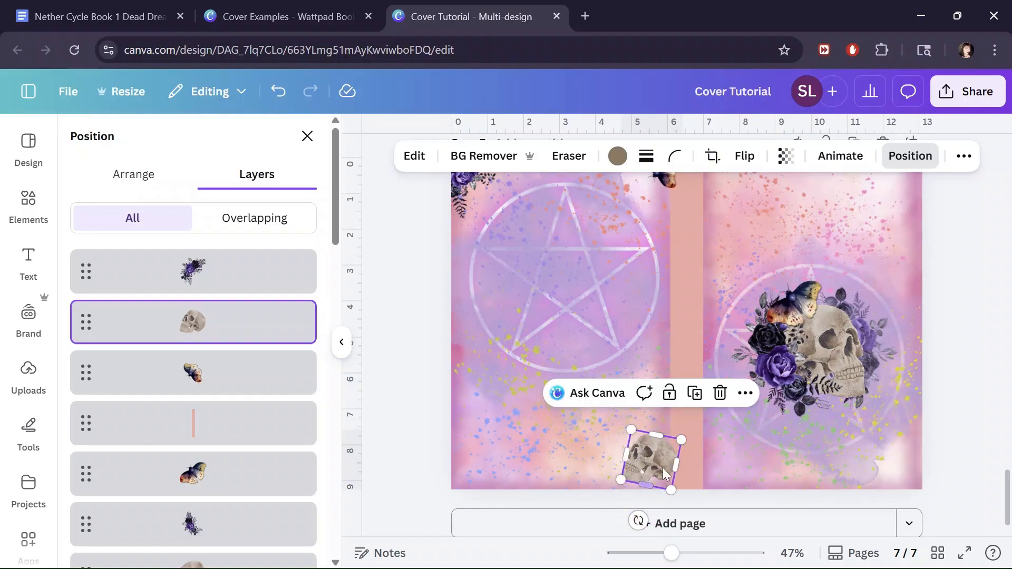
left_click_drag(647, 456, 653, 474)
scroll(653, 473, "up", 5)
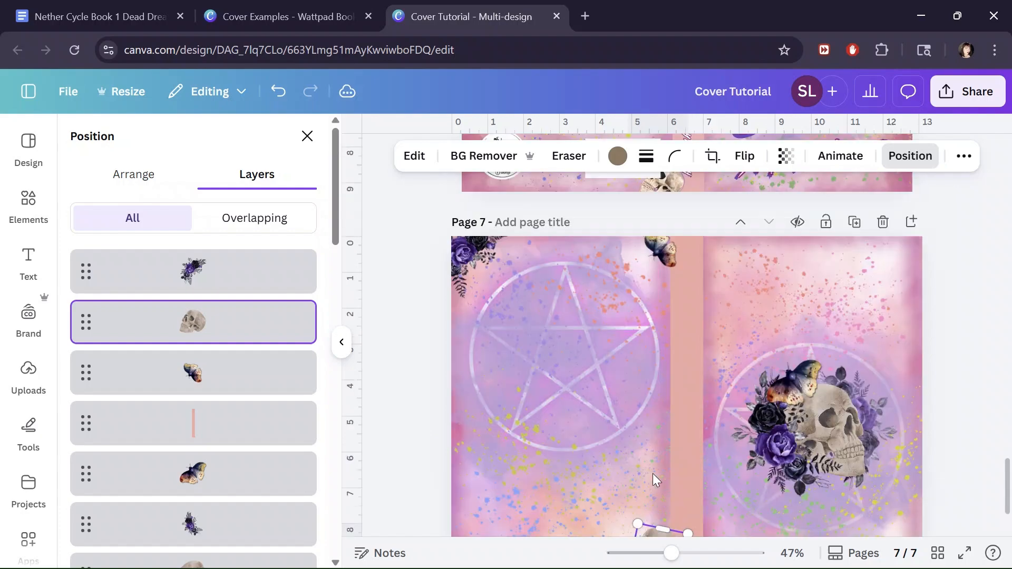
scroll(652, 474, "down", 6)
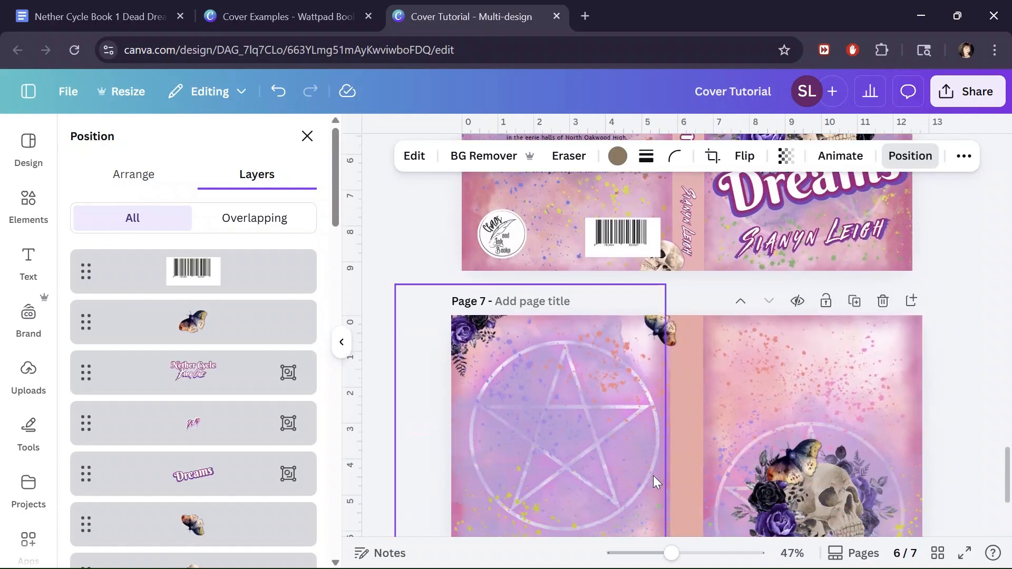
left_click_drag(638, 446, 653, 467)
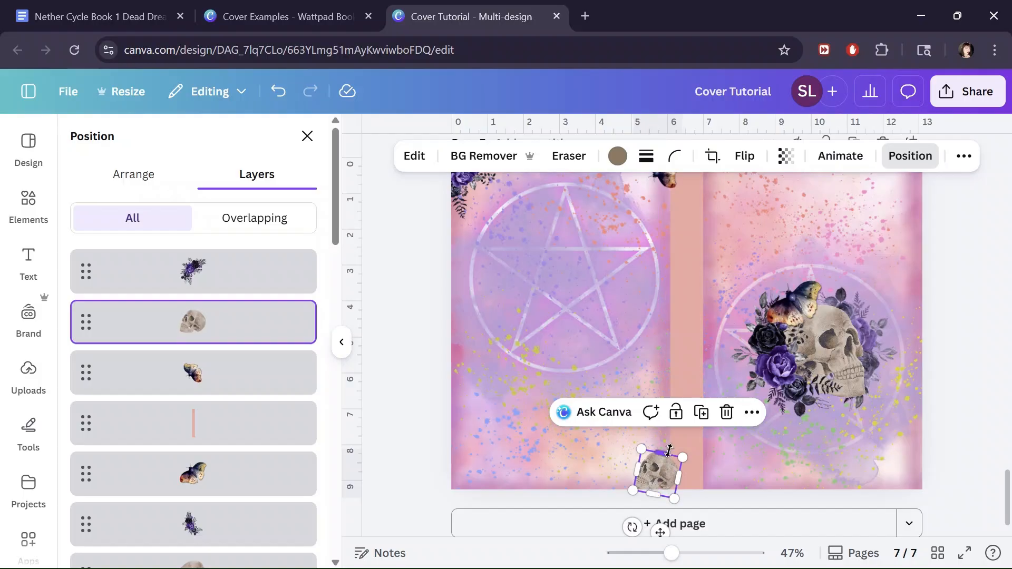
left_click(674, 380)
left_click(495, 430)
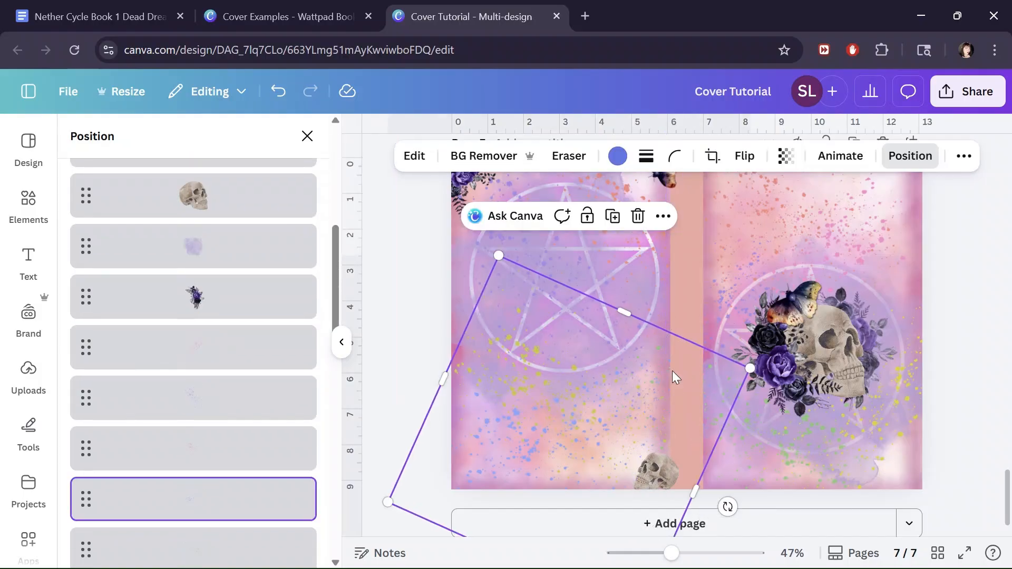
Apply the Drop shadow effect to the small skull at the bottom of the back cover.
left_click(657, 469)
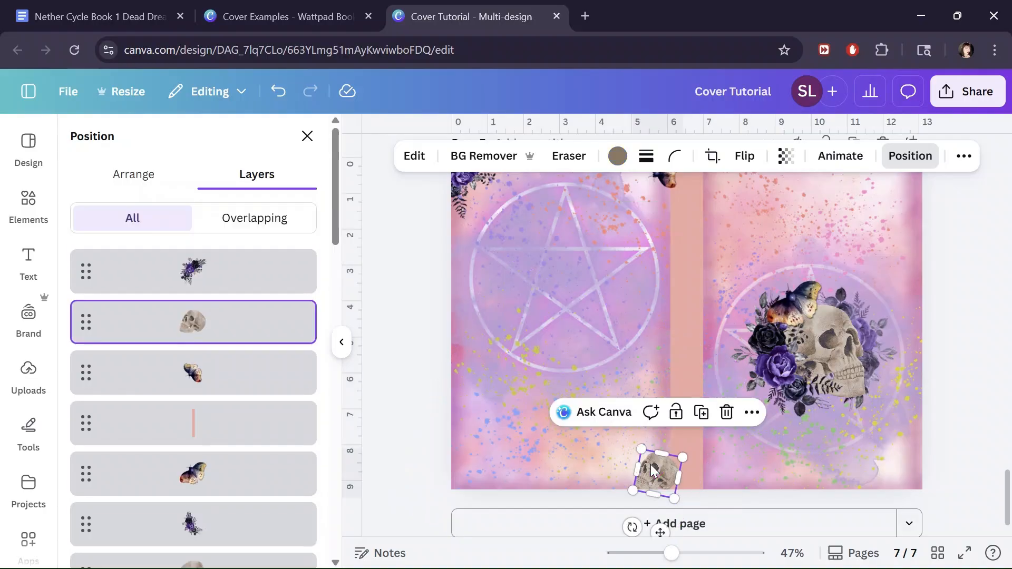
left_click(407, 159)
scroll(144, 433, "down", 5)
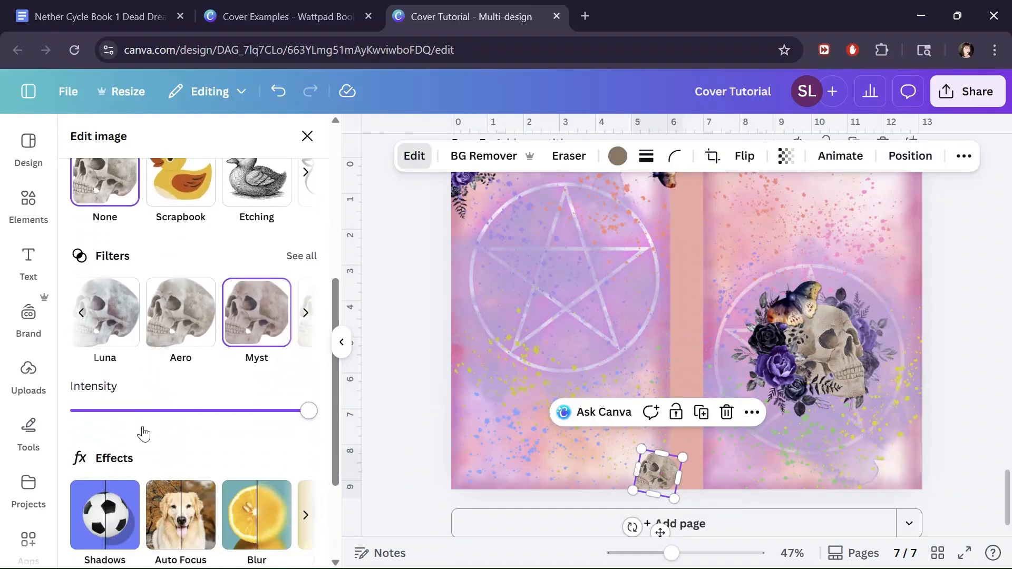
scroll(143, 434, "down", 3)
left_click(112, 369)
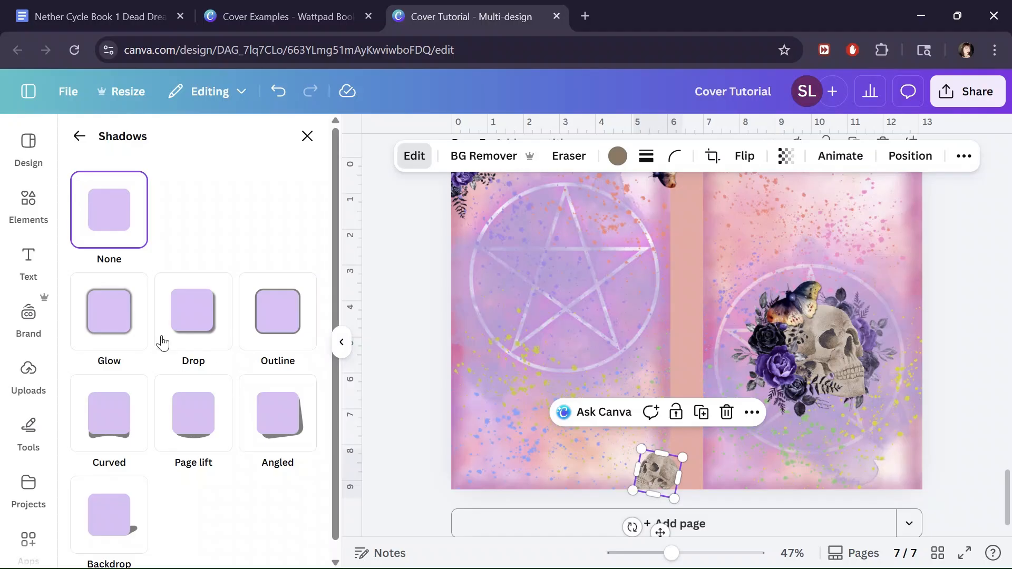
left_click(205, 313)
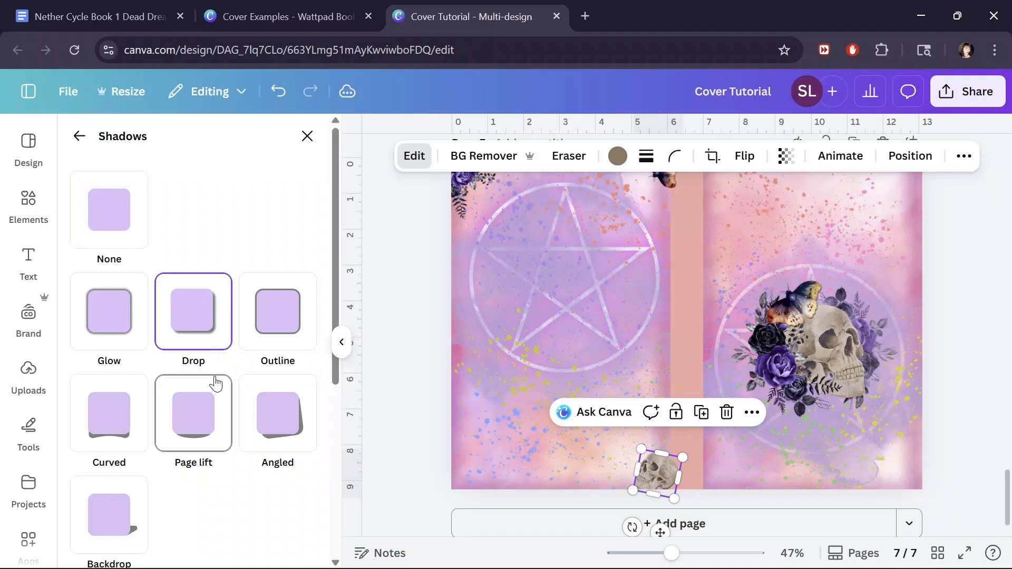
Set the angle of the small skull's drop shadow to 78.
left_click_drag(671, 555, 699, 554)
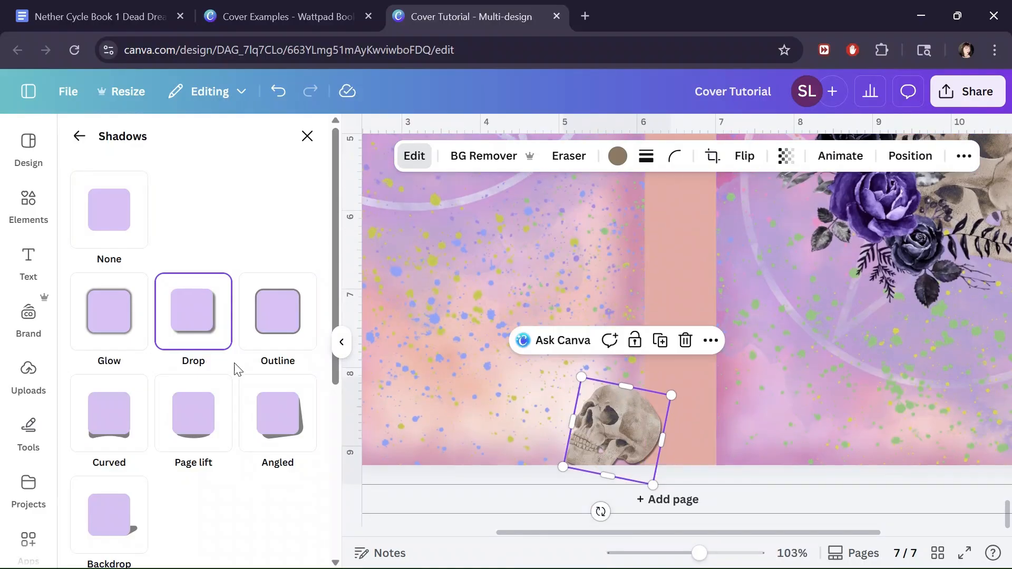
scroll(228, 506, "down", 5)
left_click_drag(194, 381, 225, 399)
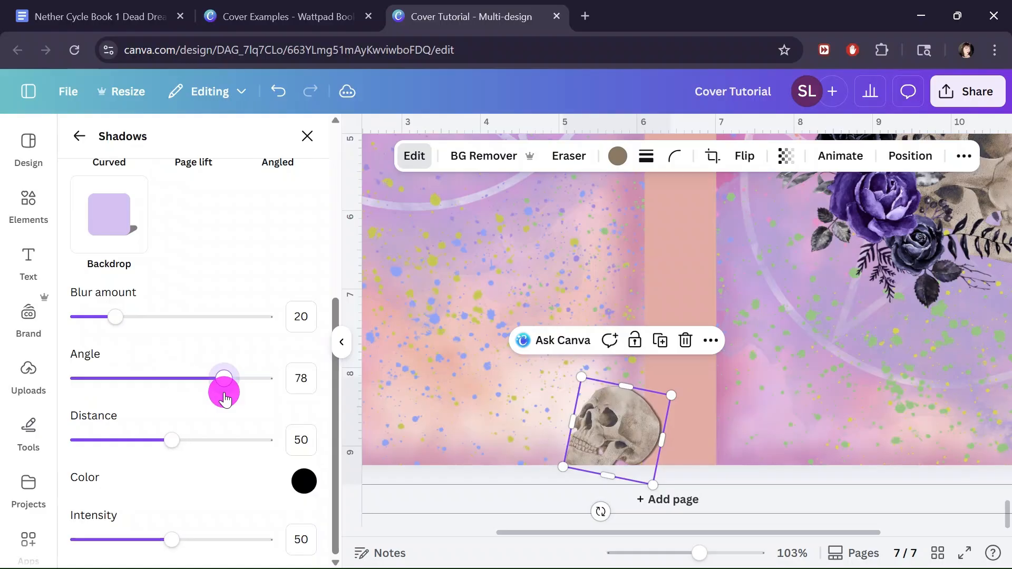
left_click_drag(225, 400, 225, 399)
left_click_drag(700, 553, 670, 553)
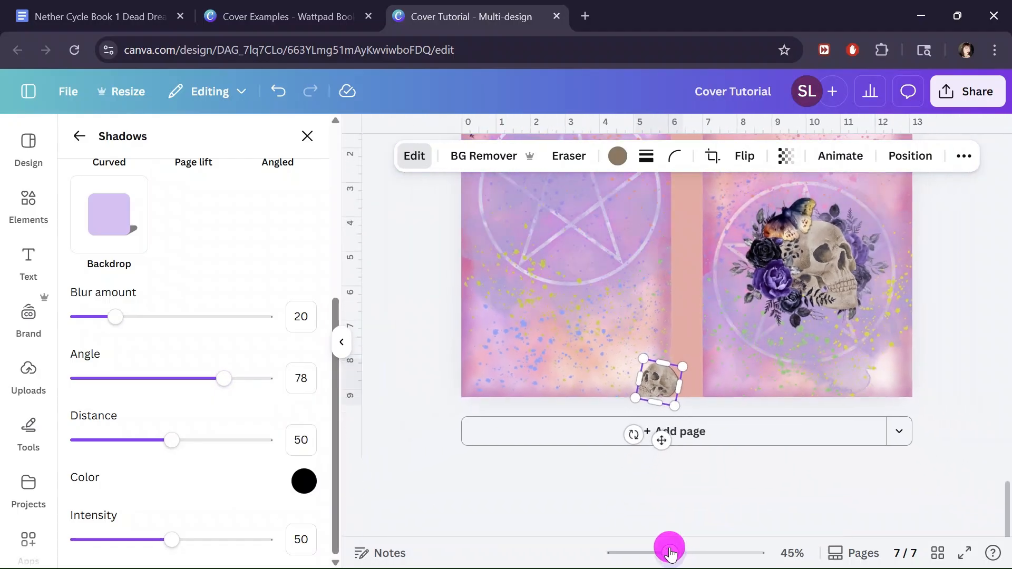
left_click(429, 411)
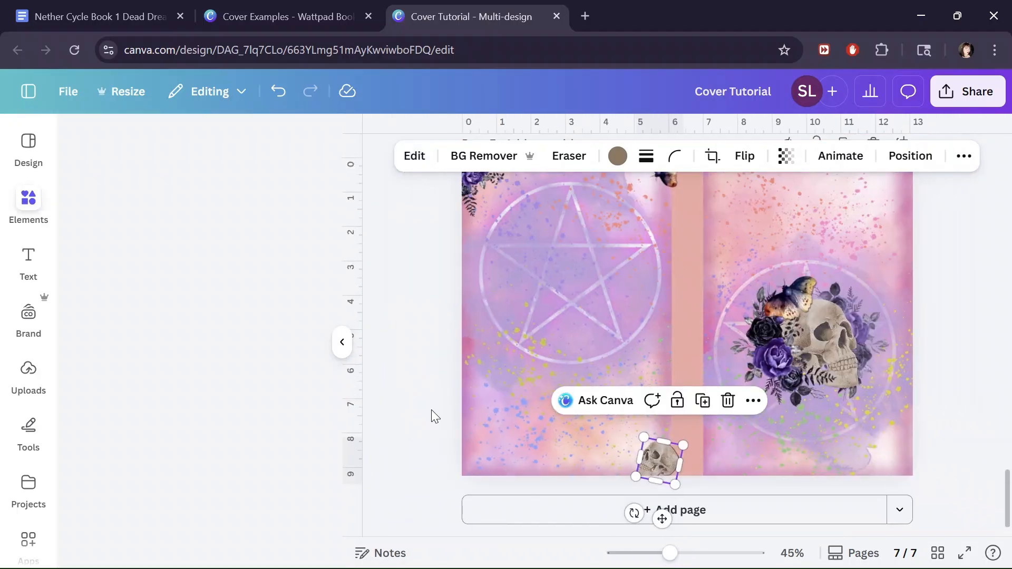
Set the transparency of the back cover's pink background image to 0 to reveal the template guide beneath it.
scroll(433, 417, "up", 4)
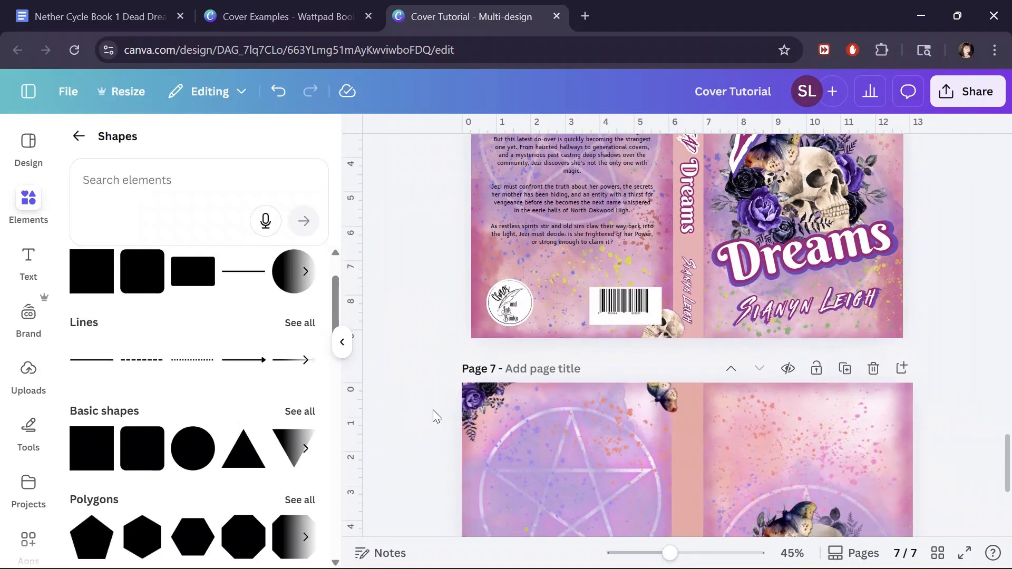
scroll(434, 416, "down", 4)
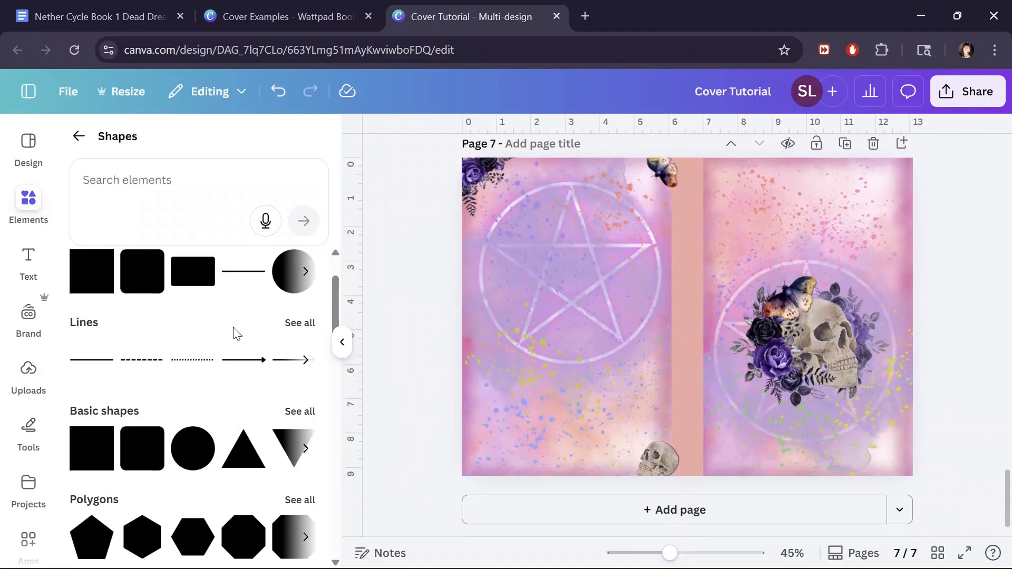
left_click(553, 375)
key("alt+1")
scroll(206, 354, "down", 5)
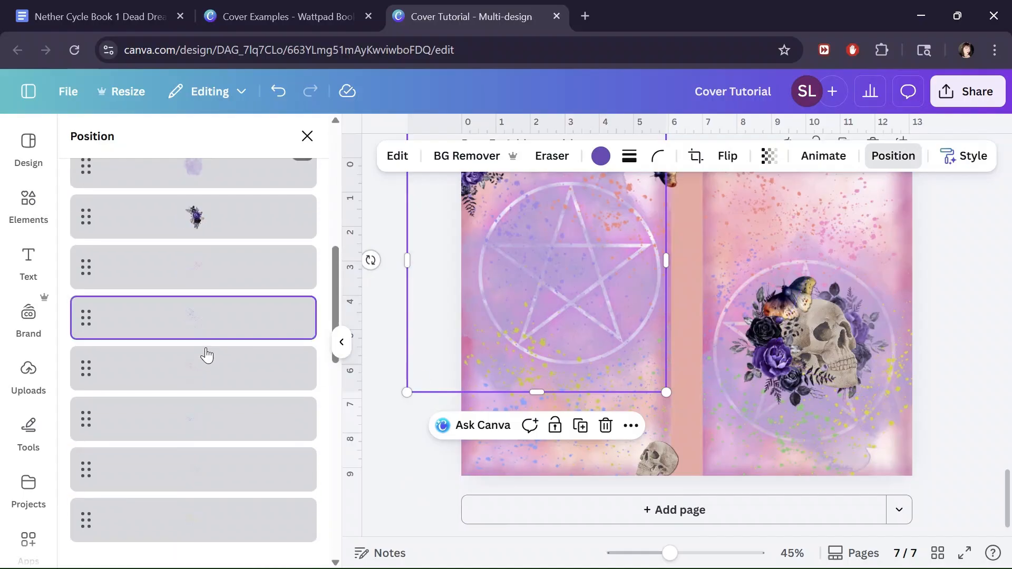
scroll(206, 354, "down", 5)
left_click(207, 430)
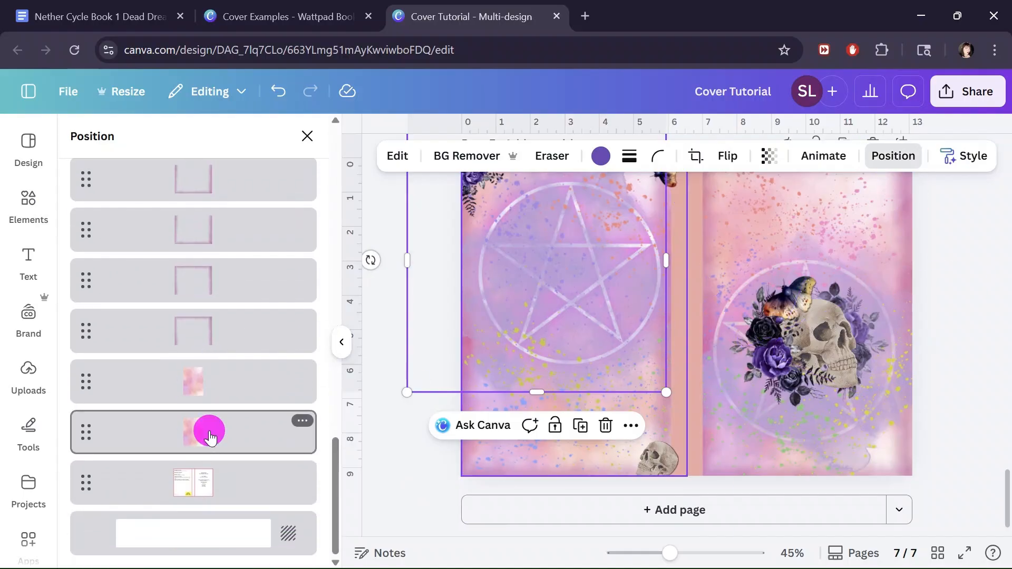
left_click(798, 156)
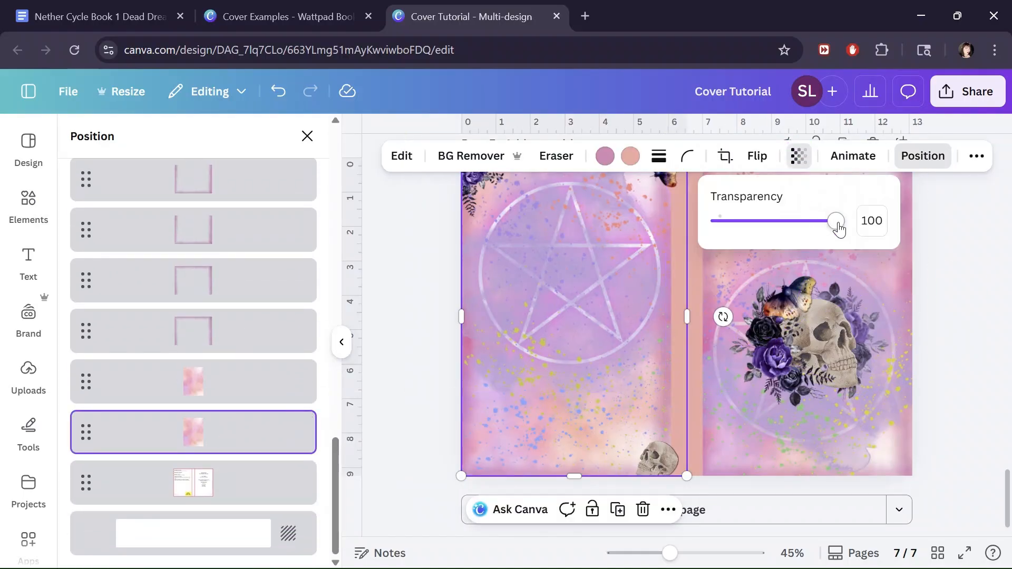
left_click_drag(836, 221, 408, 221)
left_click(396, 407)
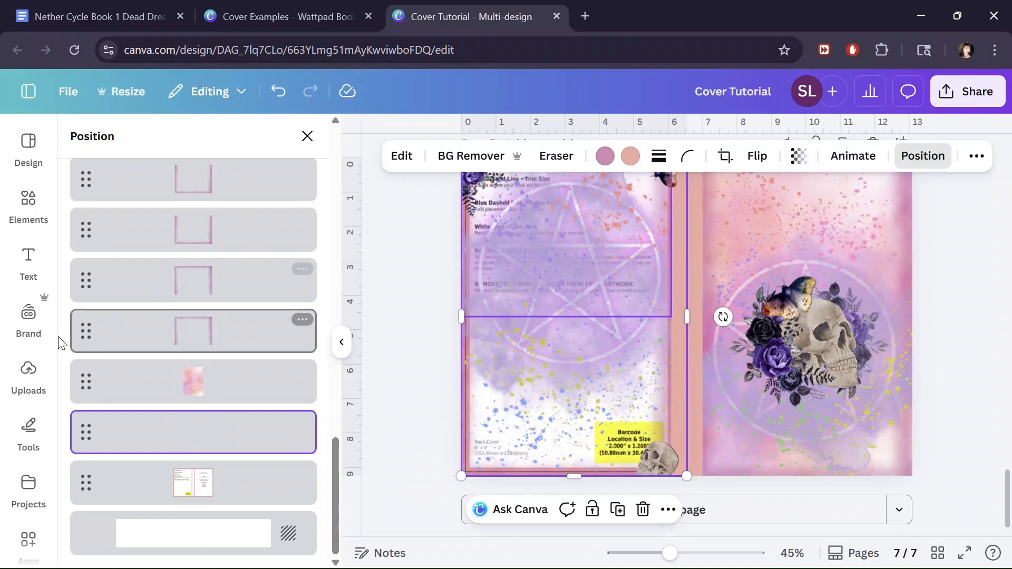
Add the Chaos and Ink Books logo from the Cover Tutorial folder, shrink it and place it in the back cover's lower-left corner.
left_click(306, 131)
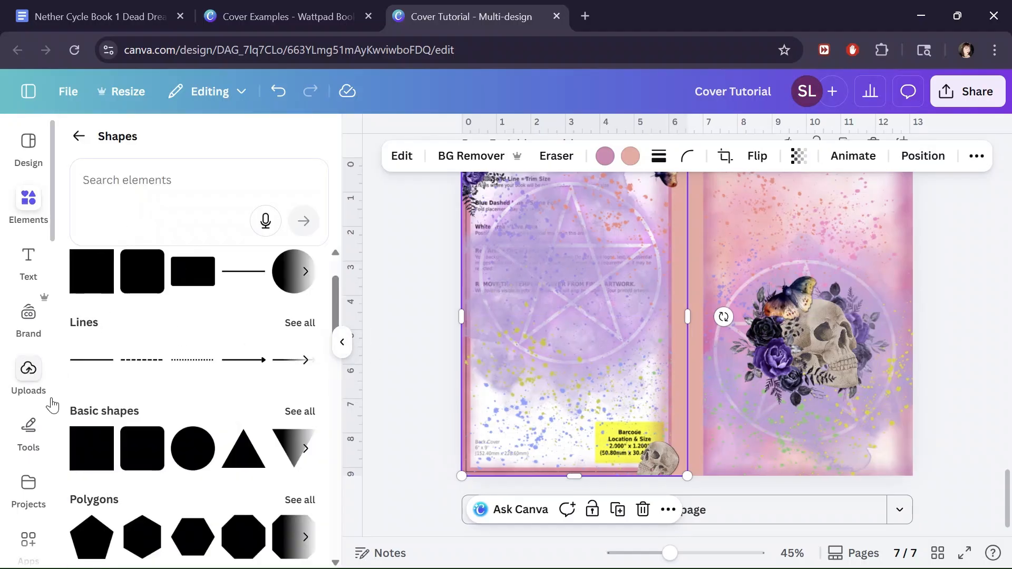
left_click(79, 136)
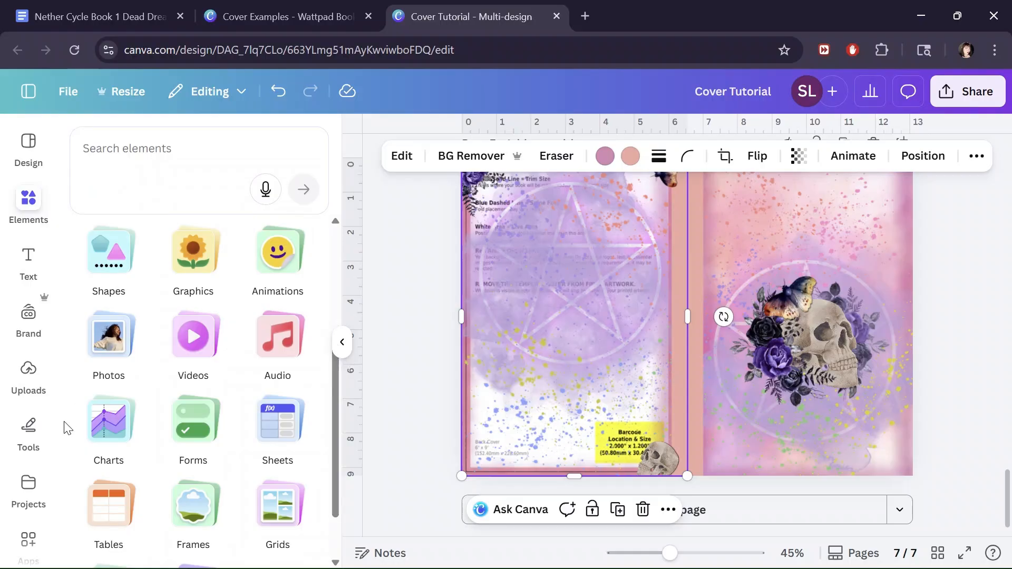
left_click(29, 483)
left_click(174, 354)
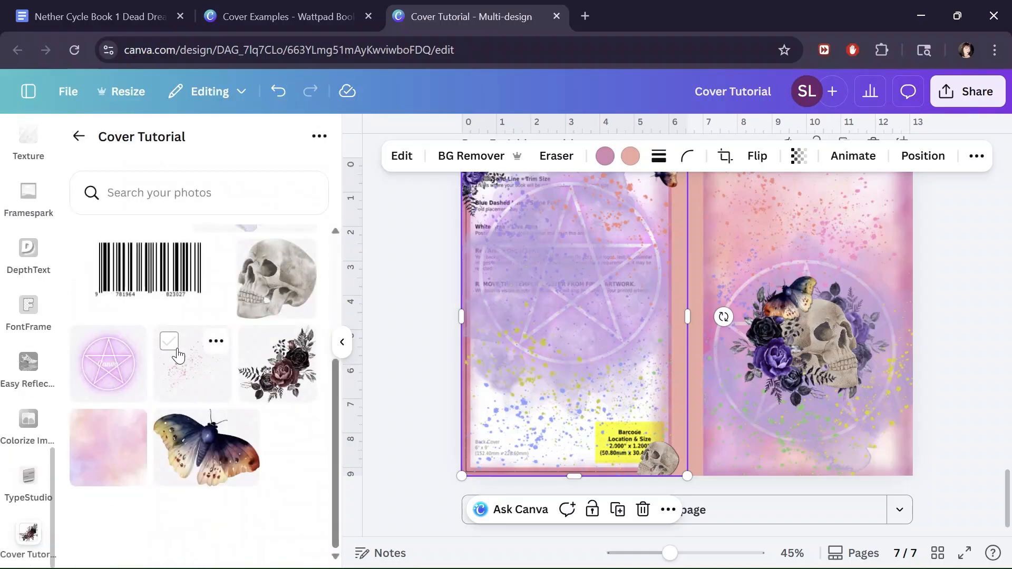
scroll(199, 401, "up", 3)
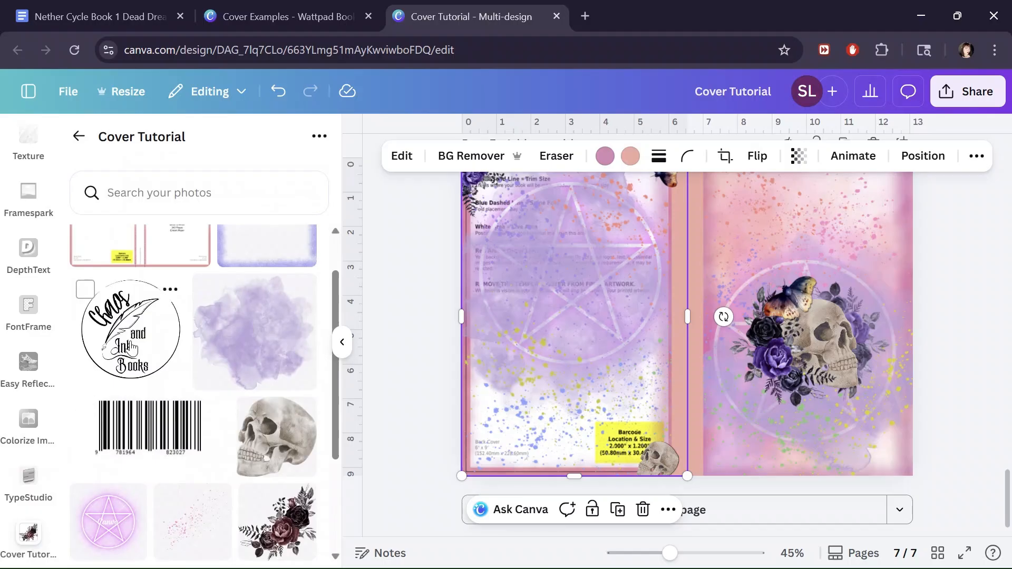
left_click(131, 348)
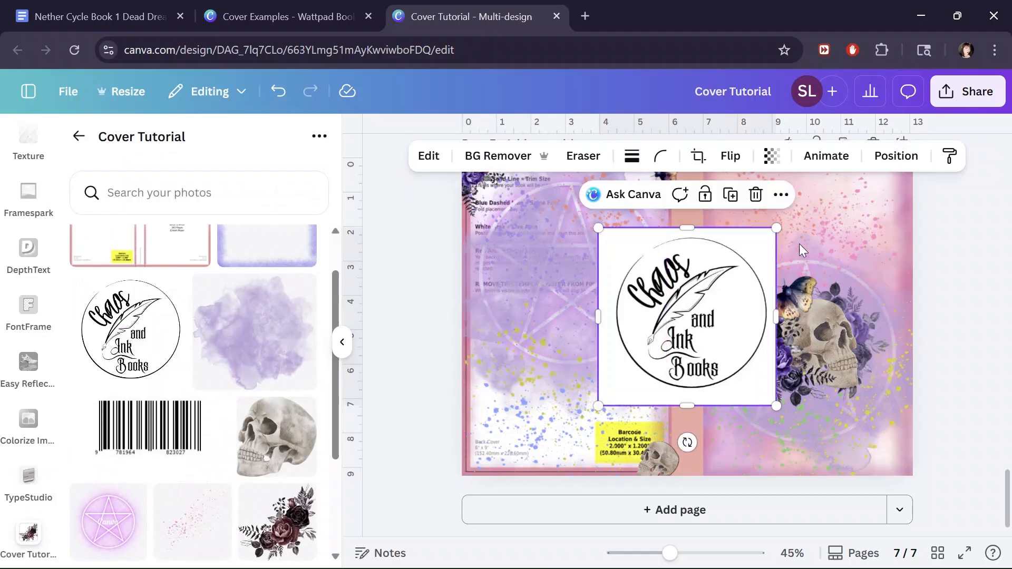
mouse_move(778, 225)
left_mouse_down()
mouse_move(736, 244)
mouse_move(625, 370)
mouse_move(490, 388)
mouse_move(505, 420)
left_mouse_up()
scroll(571, 318, "up", 5)
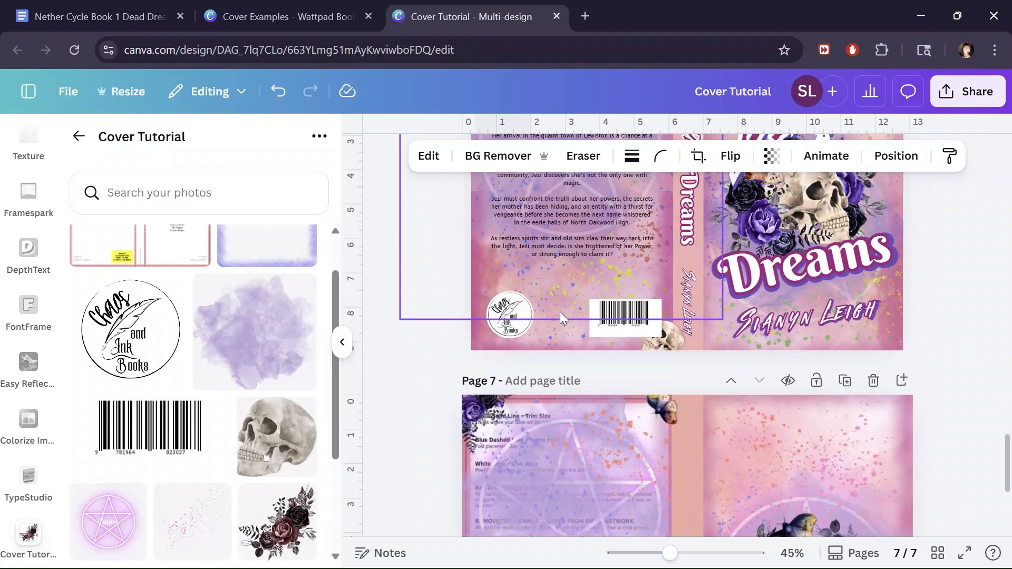
scroll(596, 388, "down", 5)
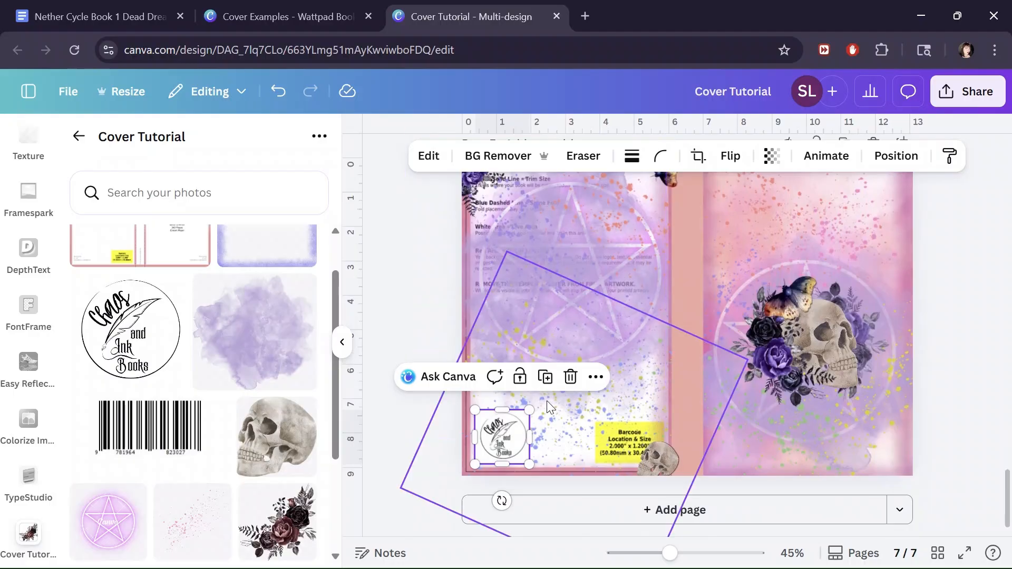
Remove the white background from the Chaos and Ink Books logo.
left_click_drag(670, 553, 695, 554)
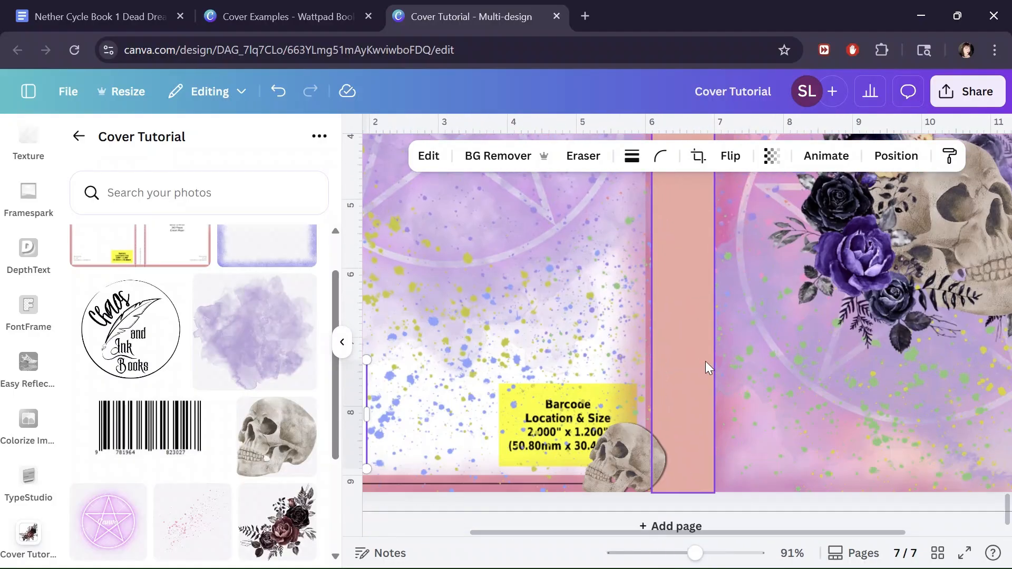
left_click_drag(606, 533, 482, 522)
left_click(493, 155)
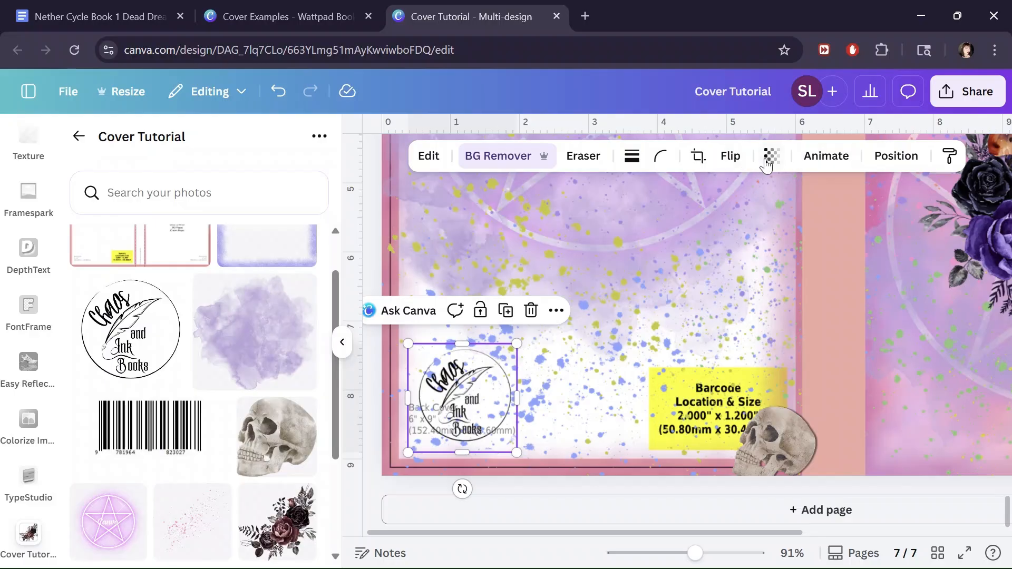
Check the logo against the back cover's background image by setting that image's transparency to 100 and returning it to 0.
left_click(769, 156)
left_click(579, 211)
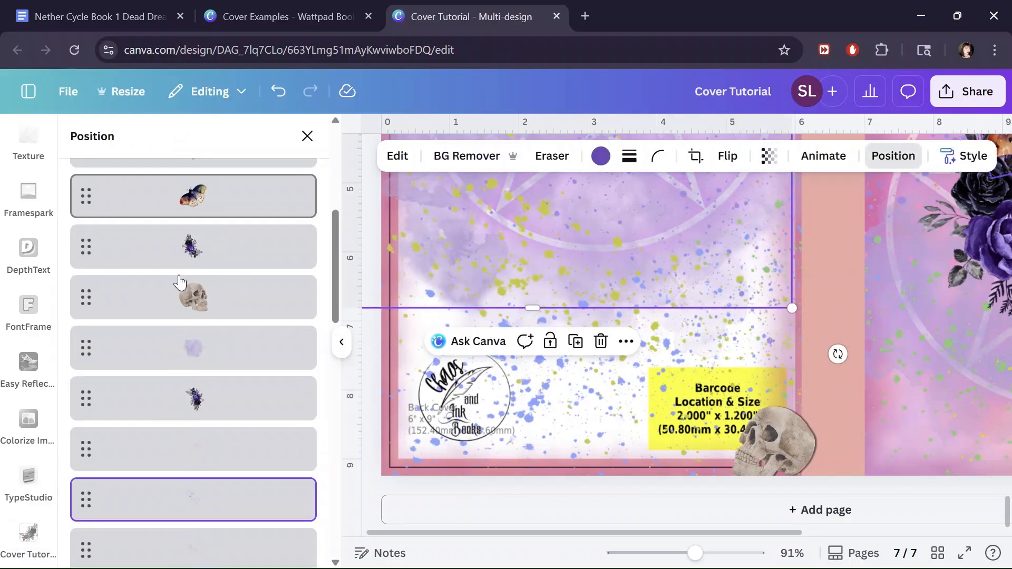
scroll(178, 282, "down", 14)
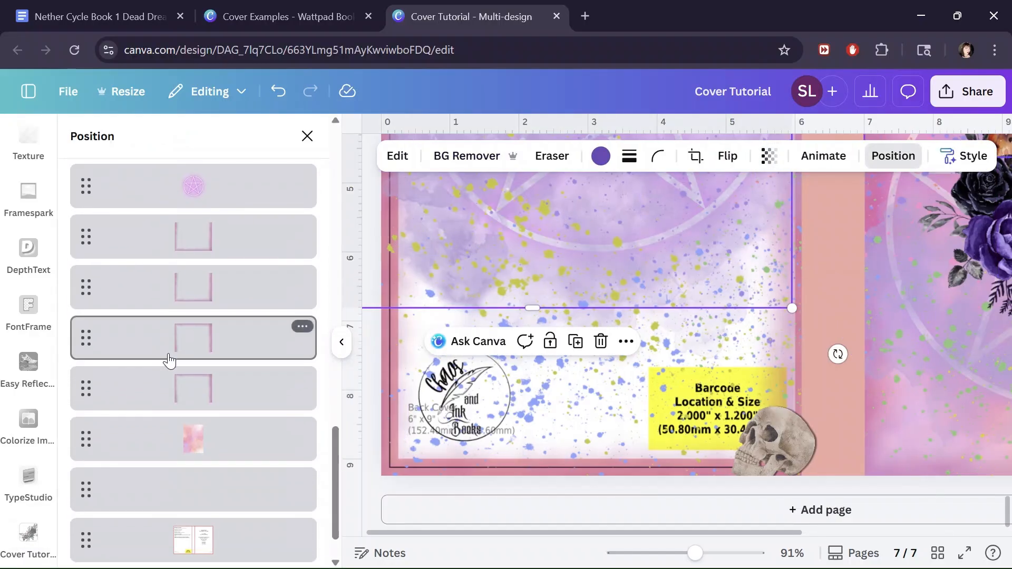
left_click(188, 483)
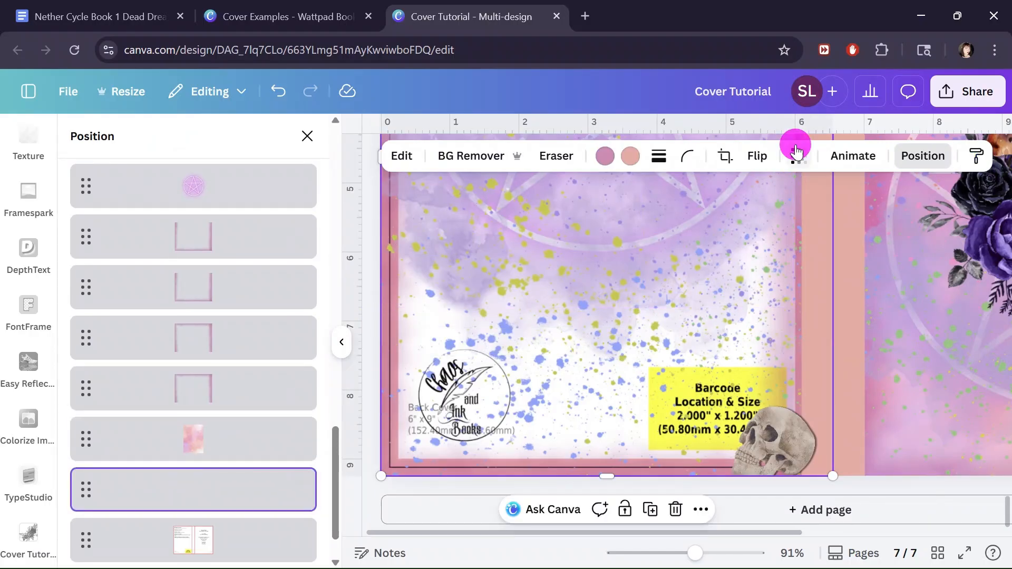
left_click(799, 156)
left_click_drag(718, 220, 882, 235)
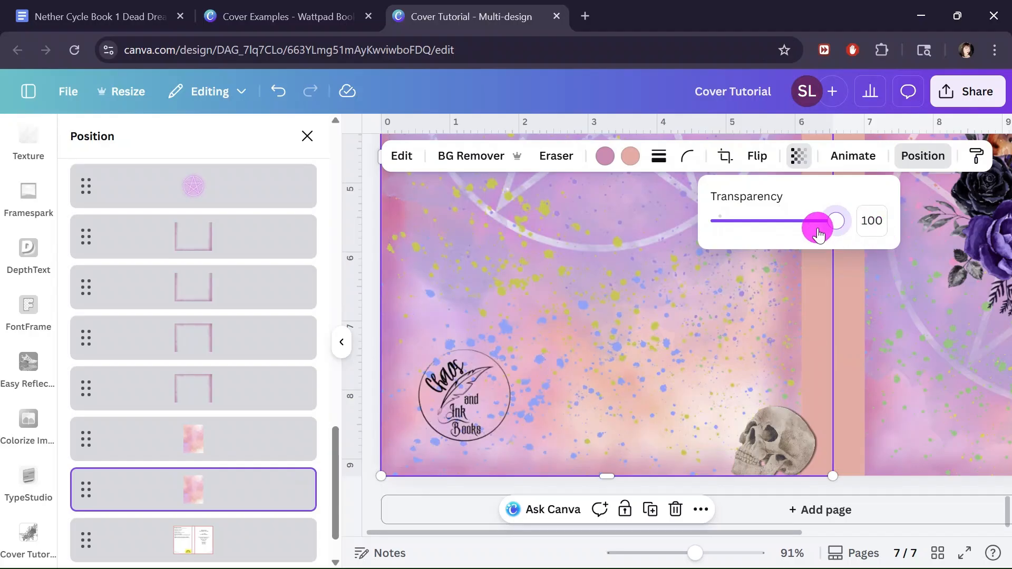
left_click_drag(836, 221, 702, 220)
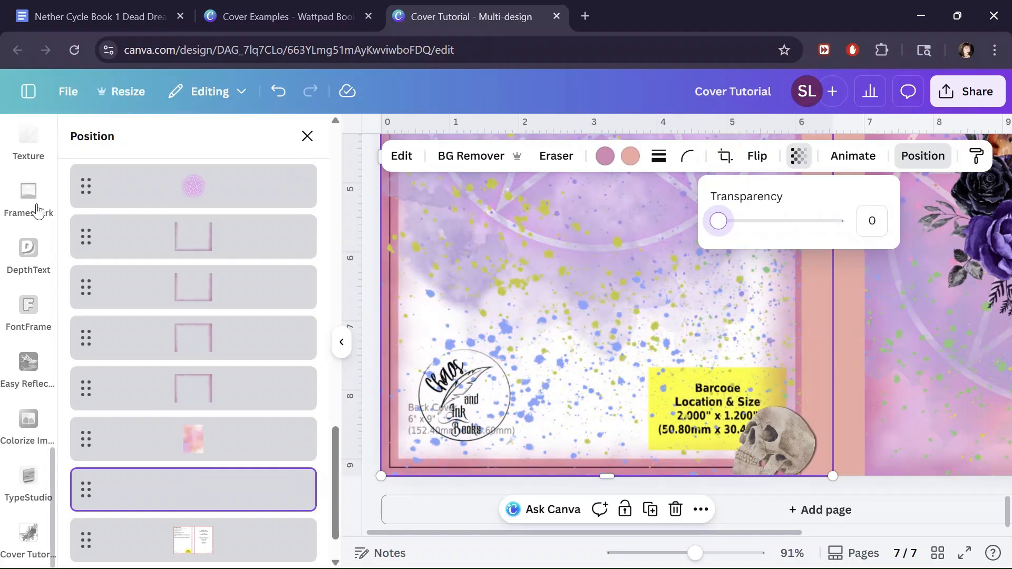
Add a filled circle from the Shapes elements and move it onto the back cover near the publisher logo.
scroll(32, 211, "up", 5)
scroll(32, 210, "up", 5)
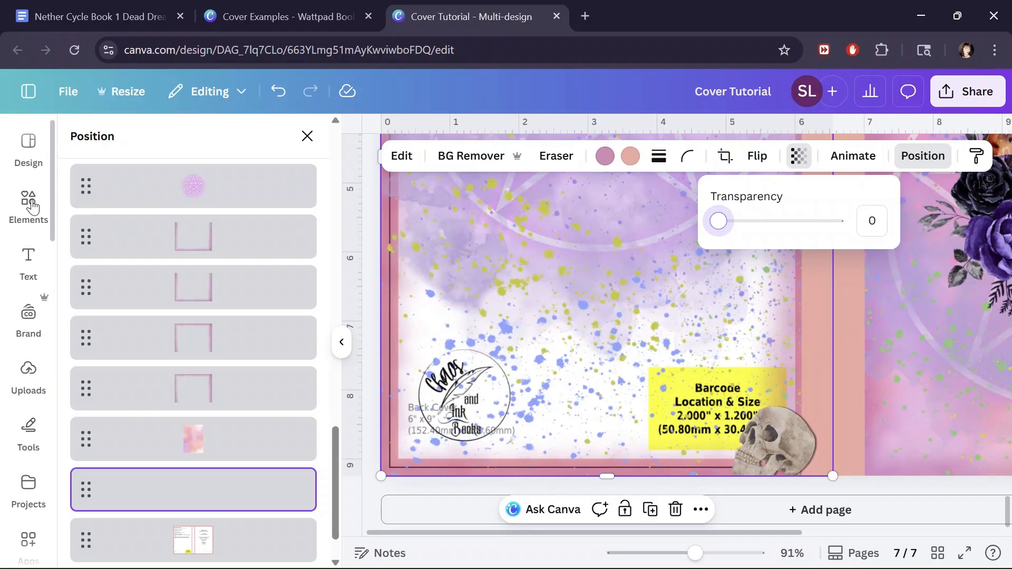
left_click(30, 201)
left_click(108, 203)
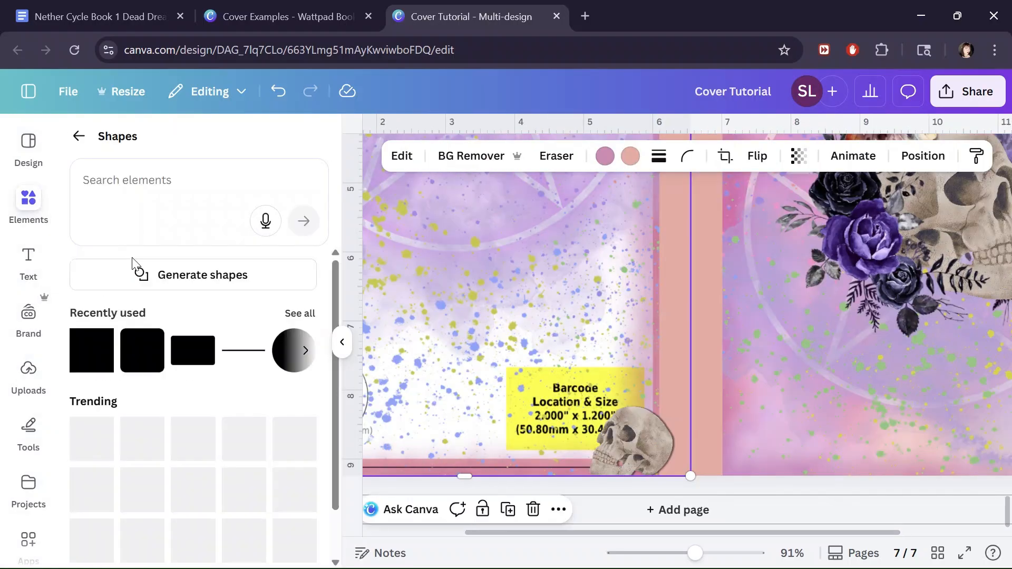
left_click(287, 362)
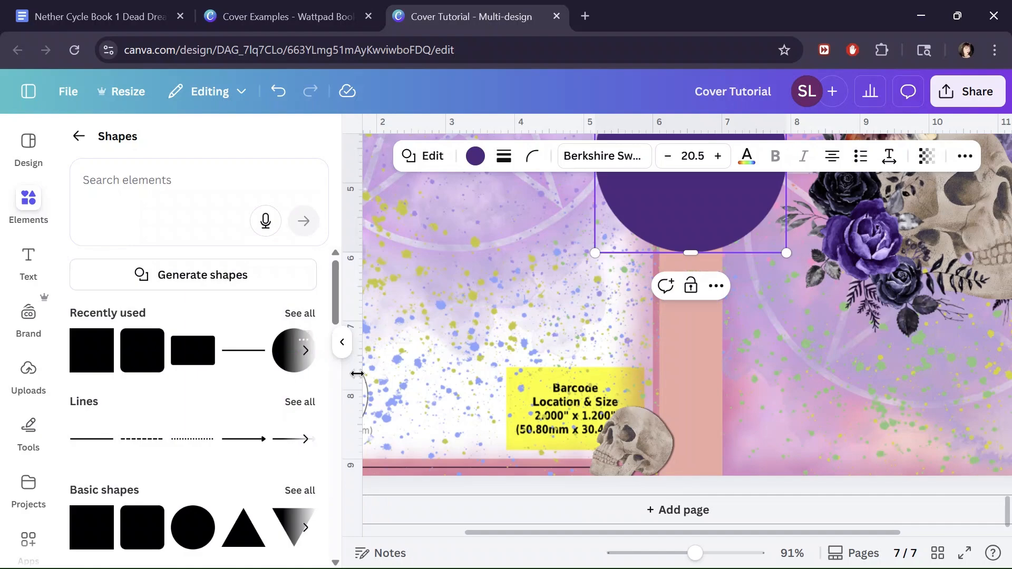
left_click_drag(639, 206, 424, 357)
left_click_drag(669, 533, 520, 494)
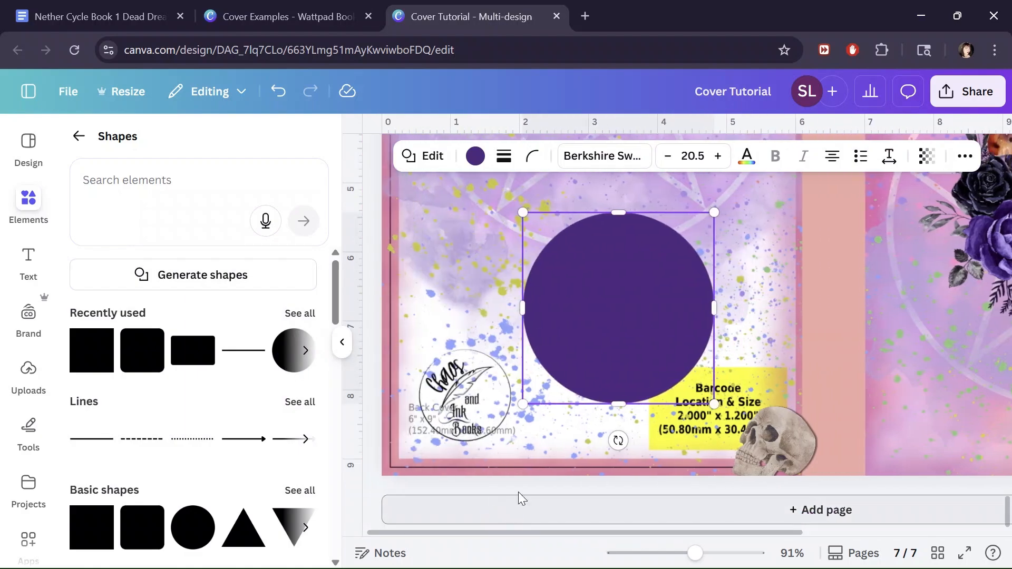
Move the circle over the Chaos and Ink Books logo and shrink it to slightly larger than the logo.
left_click(590, 295)
left_click(582, 309)
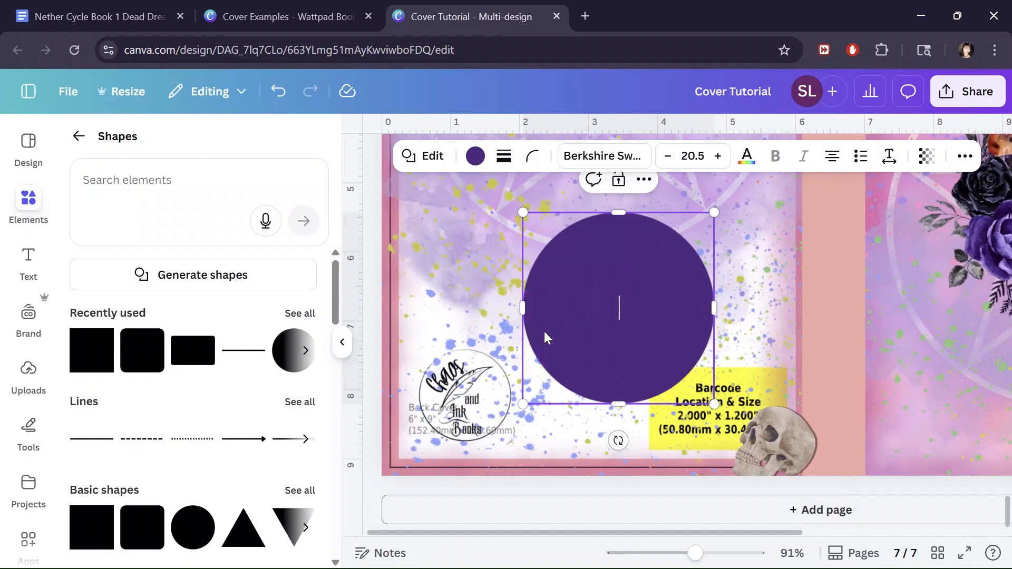
left_click(473, 281)
left_click_drag(656, 352, 520, 384)
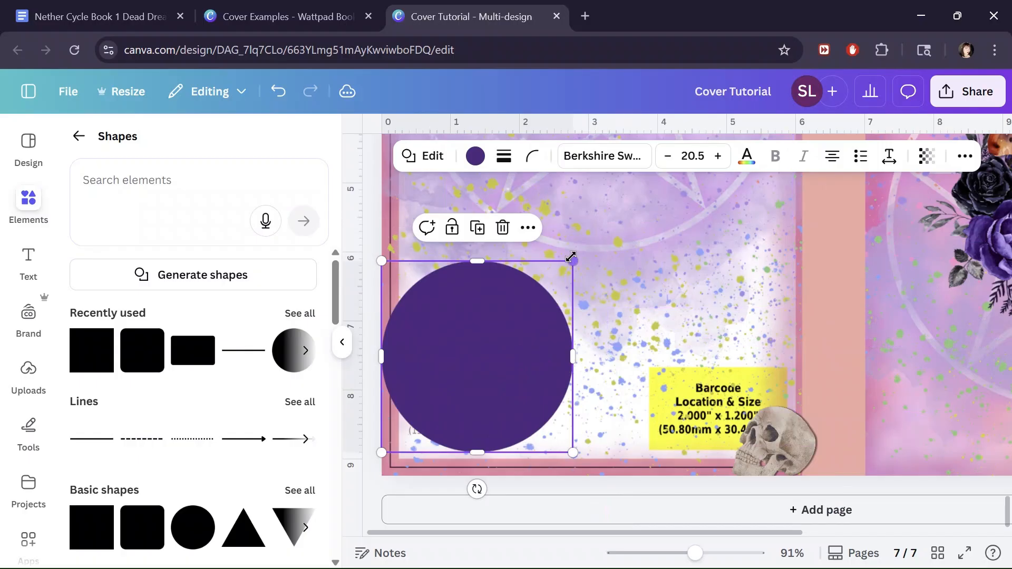
left_click_drag(573, 261, 495, 332)
left_click_drag(449, 387, 473, 389)
mouse_move(523, 338)
left_mouse_down()
mouse_move(507, 345)
mouse_move(517, 343)
left_mouse_up()
left_click_drag(469, 388, 468, 382)
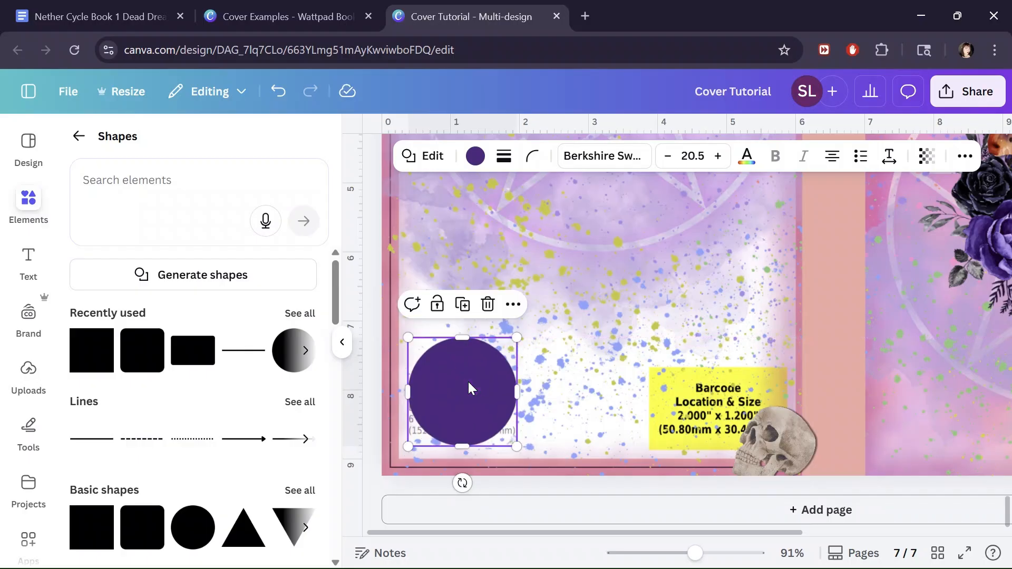
Place the circle's layer directly beneath the logo and fine-tune its position so it is centred behind the logo.
key("alt+1")
left_click_drag(193, 271, 188, 342)
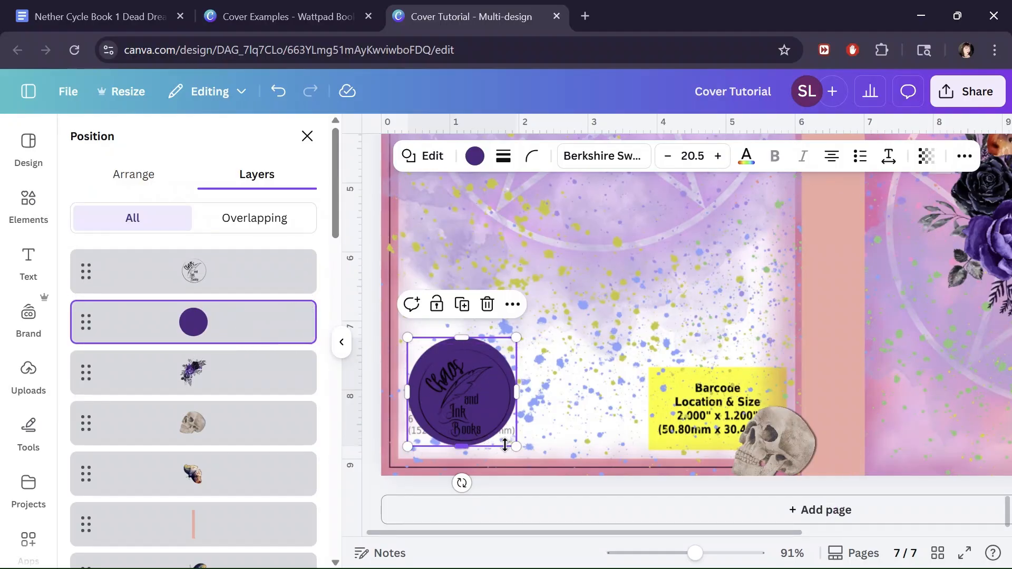
left_click_drag(519, 447, 517, 450)
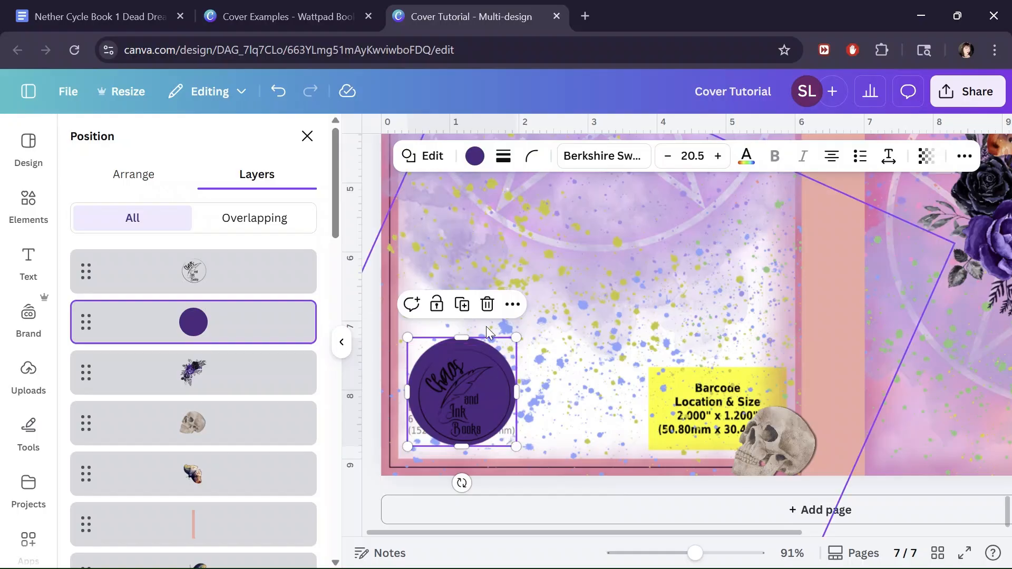
left_click_drag(491, 343, 496, 349)
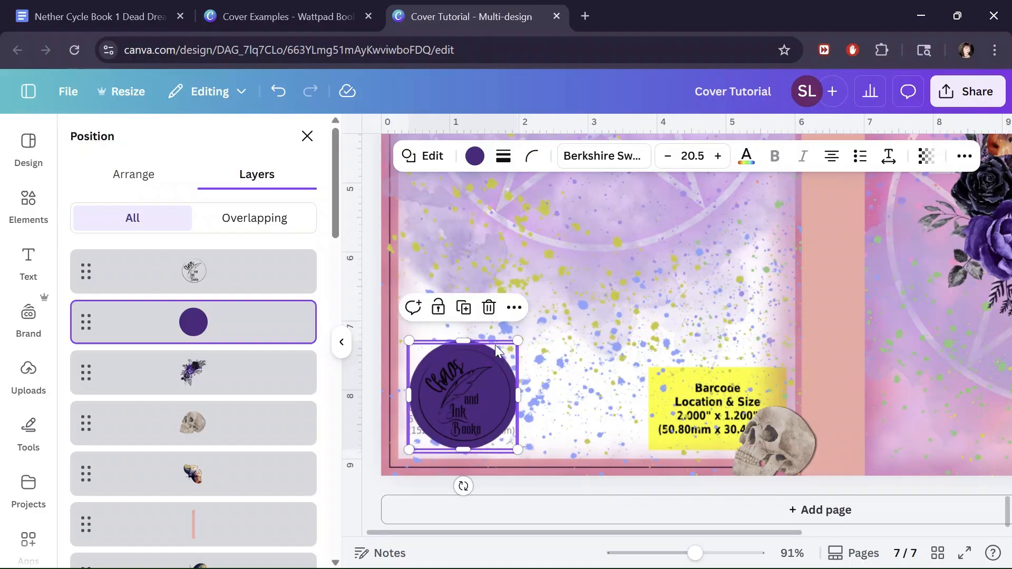
Change the fill colour of the circle behind the logo to white.
left_click(474, 155)
left_click(301, 364)
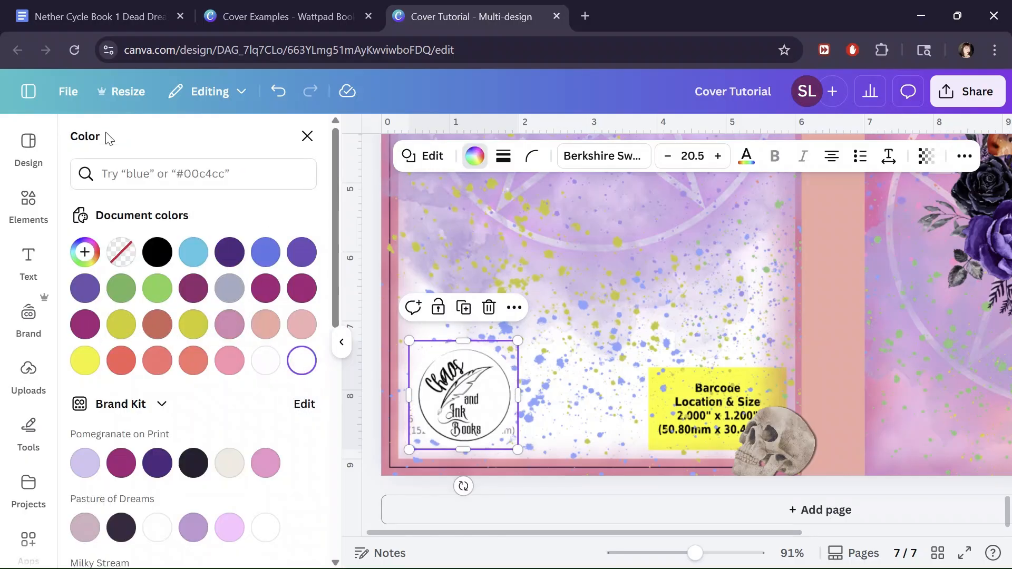
left_click(307, 138)
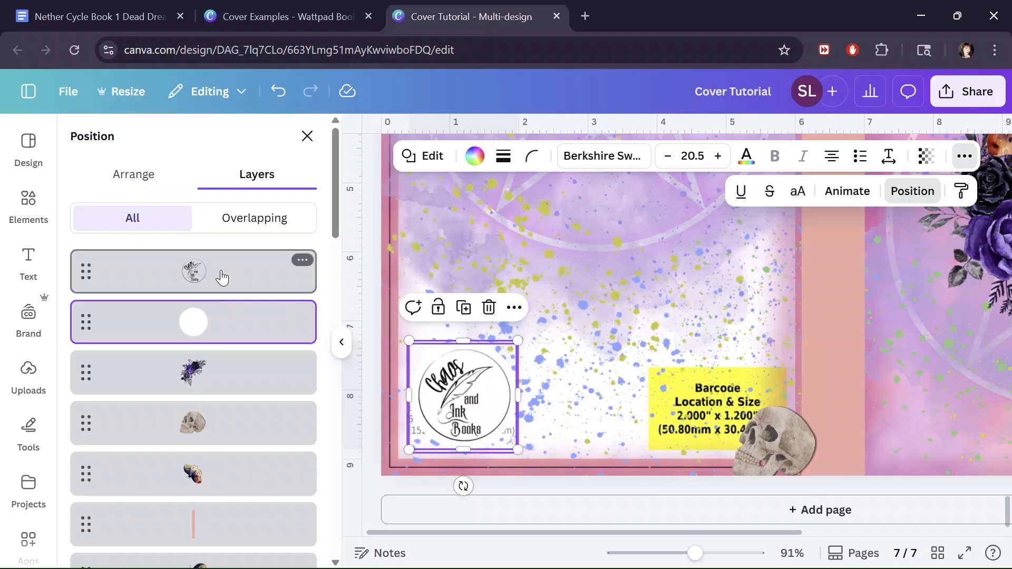
Group the logo with its white circle and move the group slightly closer to the back cover's lower-left corner.
left_click(222, 276, "shift")
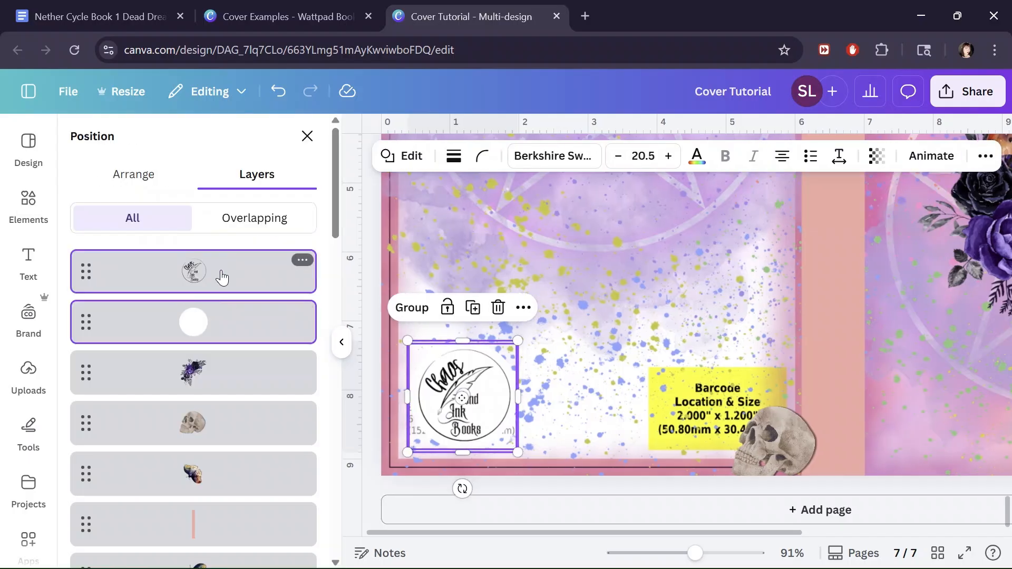
left_click(412, 307)
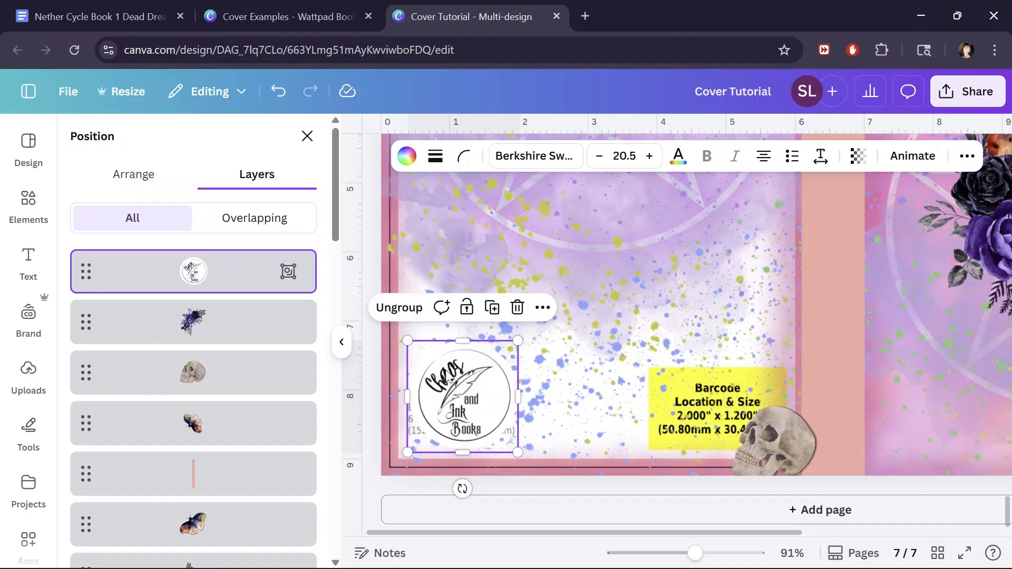
mouse_move(463, 398)
left_mouse_down()
mouse_move(496, 393)
mouse_move(500, 381)
mouse_move(468, 379)
mouse_move(456, 406)
mouse_move(447, 403)
left_mouse_up()
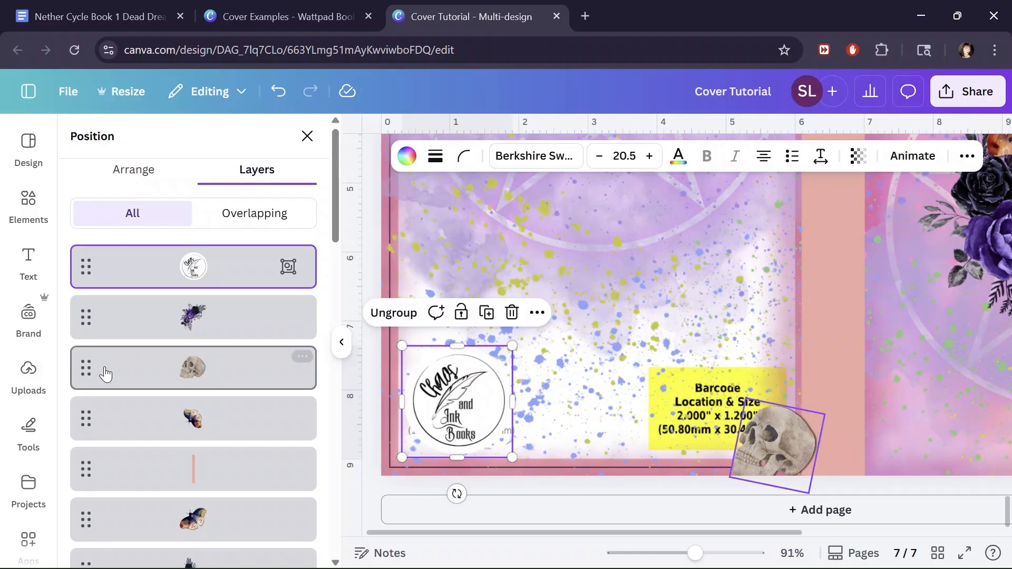
Check the grouped logo against the back cover's background image through that image's transparency, leaving it at 0.
scroll(165, 379, "down", 10)
left_click(216, 432)
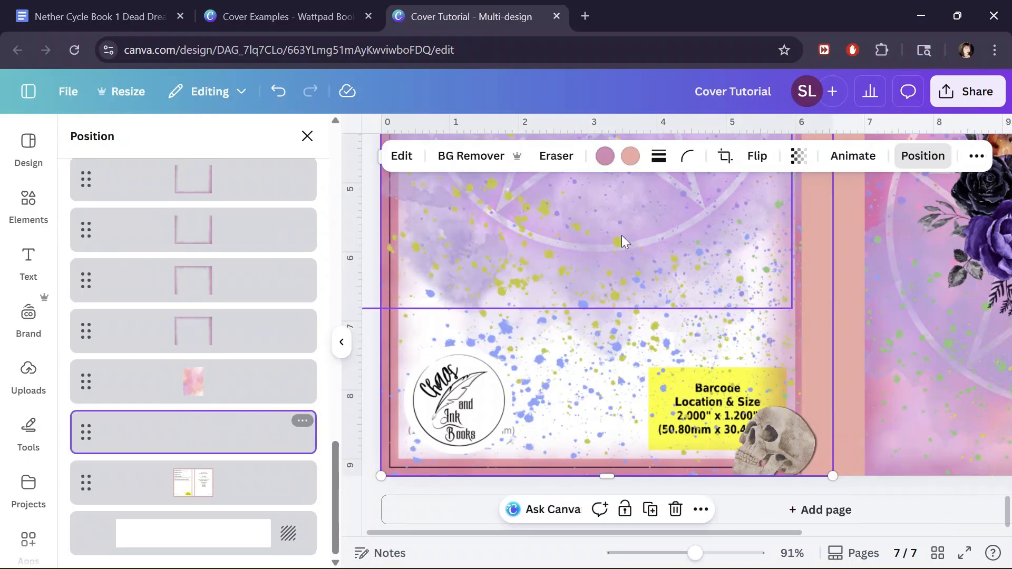
left_click(799, 156)
left_click_drag(726, 222, 700, 219)
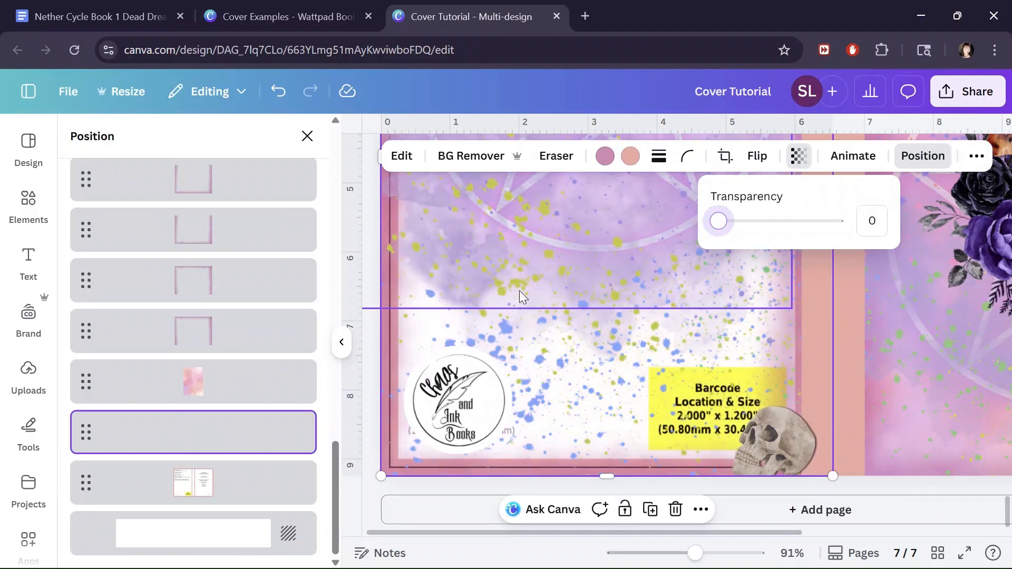
left_click(308, 136)
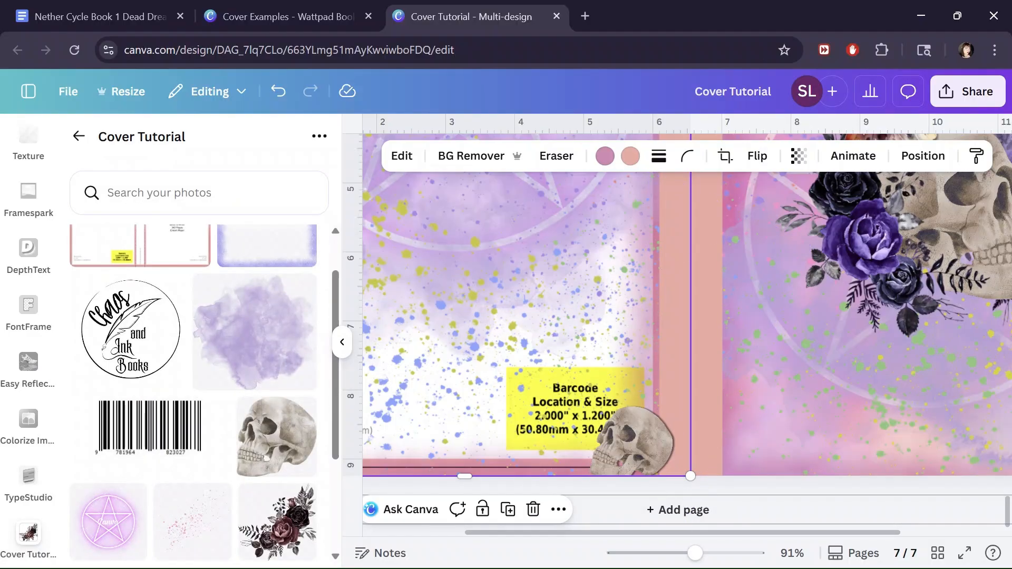
Add the barcode image from the Cover Tutorial folder, place it over the template's yellow barcode area and trim its side margins.
left_click(132, 438)
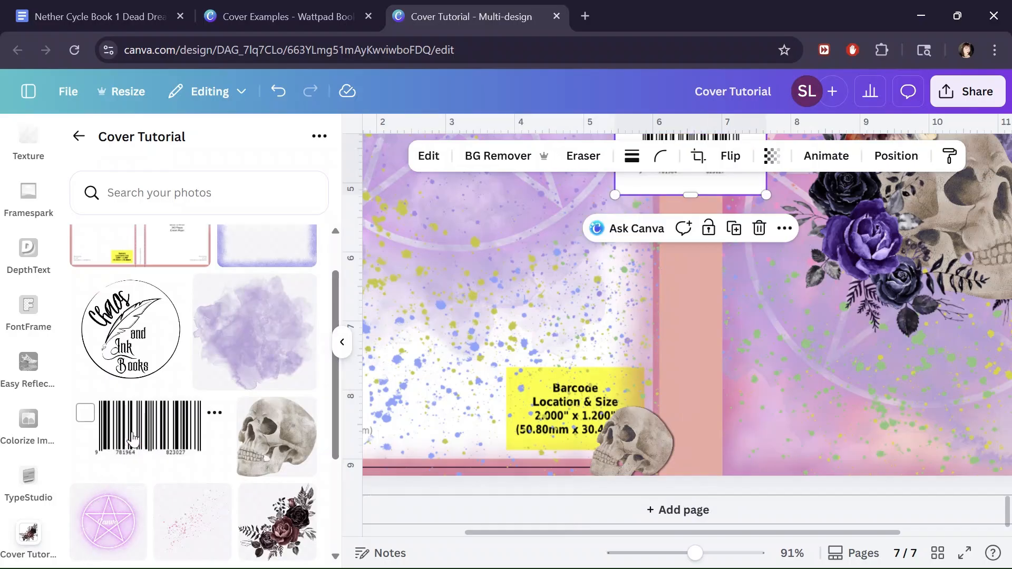
left_click_drag(720, 191, 565, 420)
left_click(569, 420)
left_click_drag(491, 410, 502, 409)
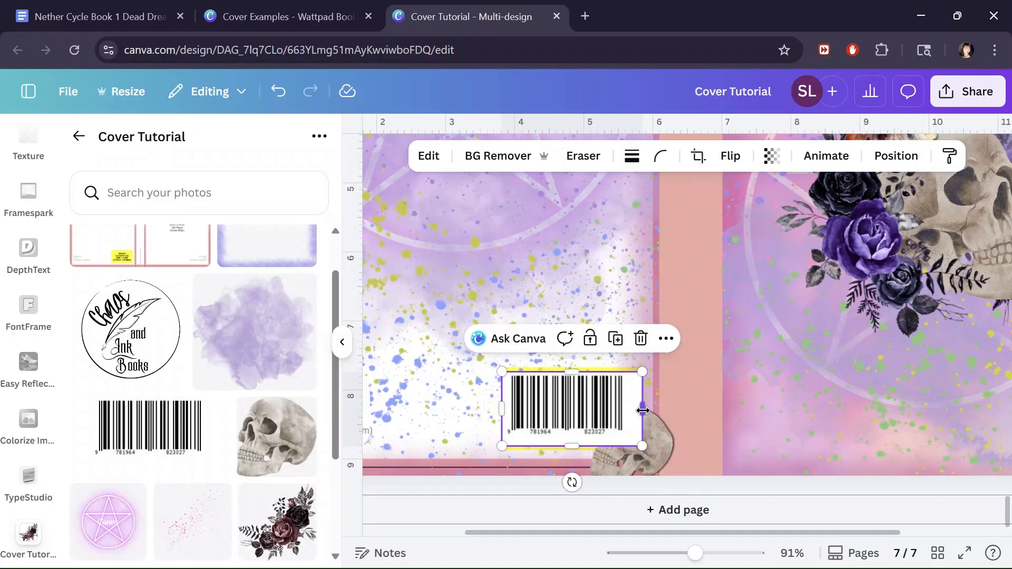
left_click_drag(643, 410, 589, 410)
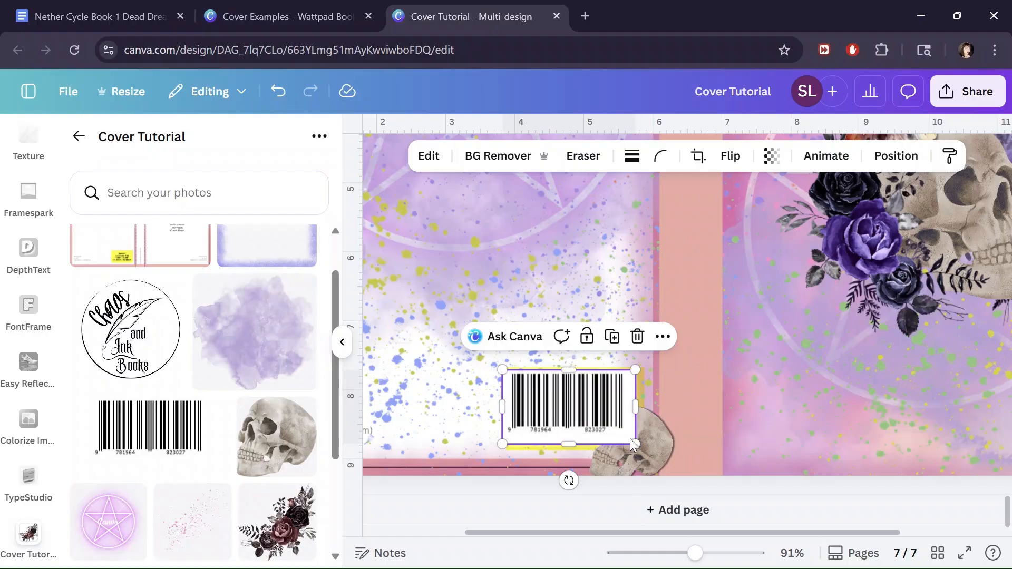
Shift the trimmed barcode right to line up with the right edge of the yellow barcode area.
left_click(604, 425)
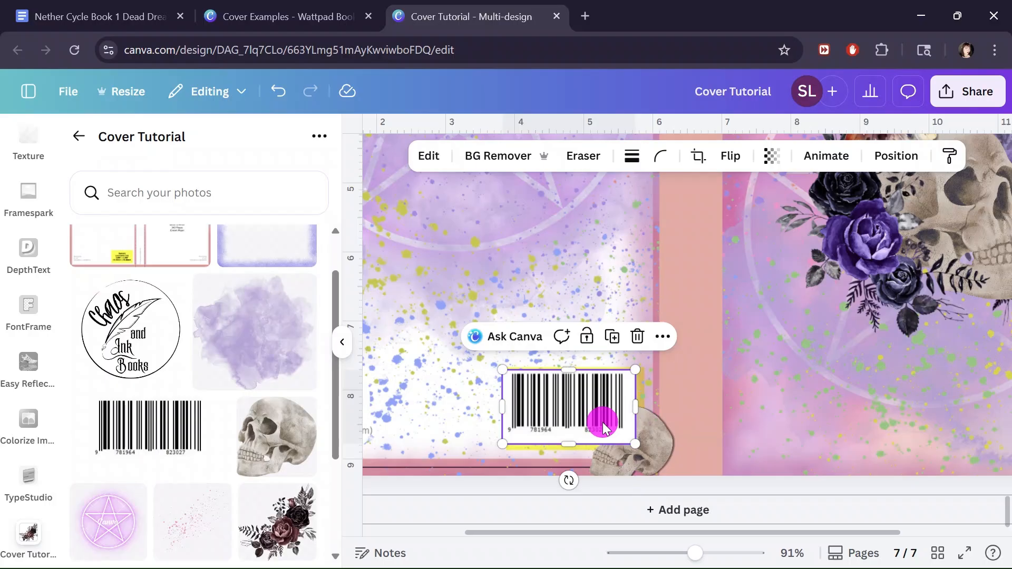
left_click_drag(604, 426, 606, 420)
left_click(602, 421)
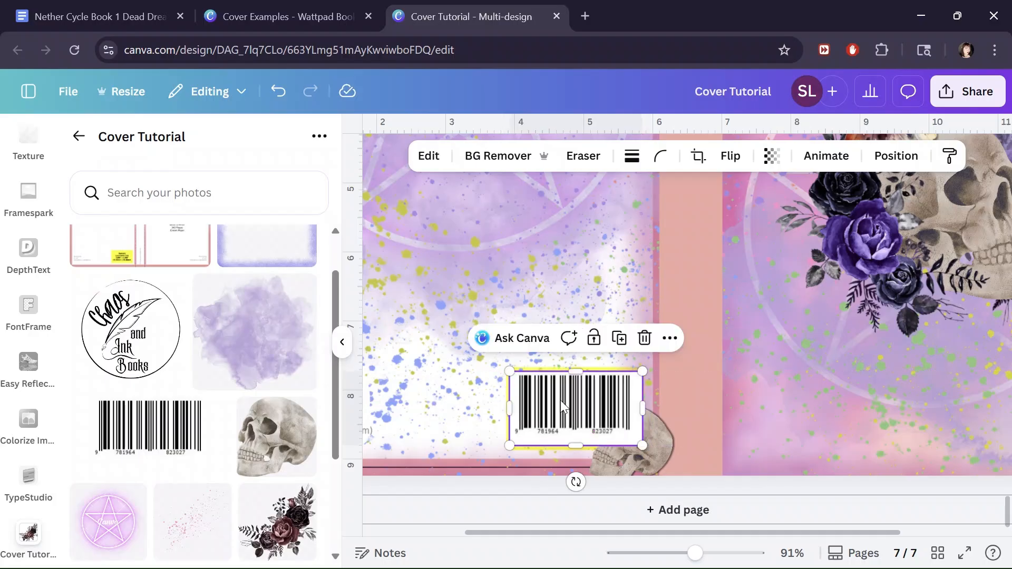
left_click(468, 393)
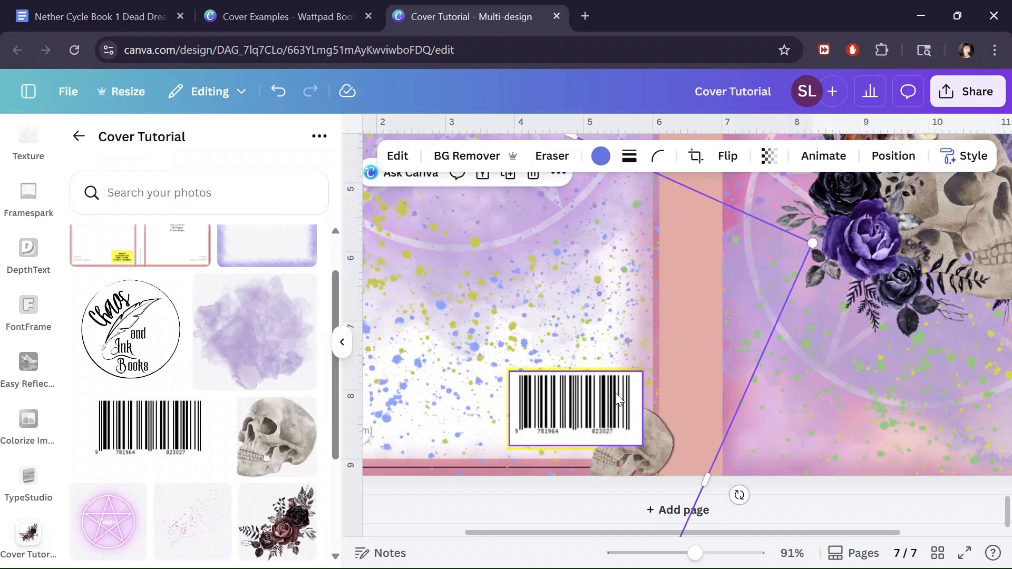
left_click(574, 399)
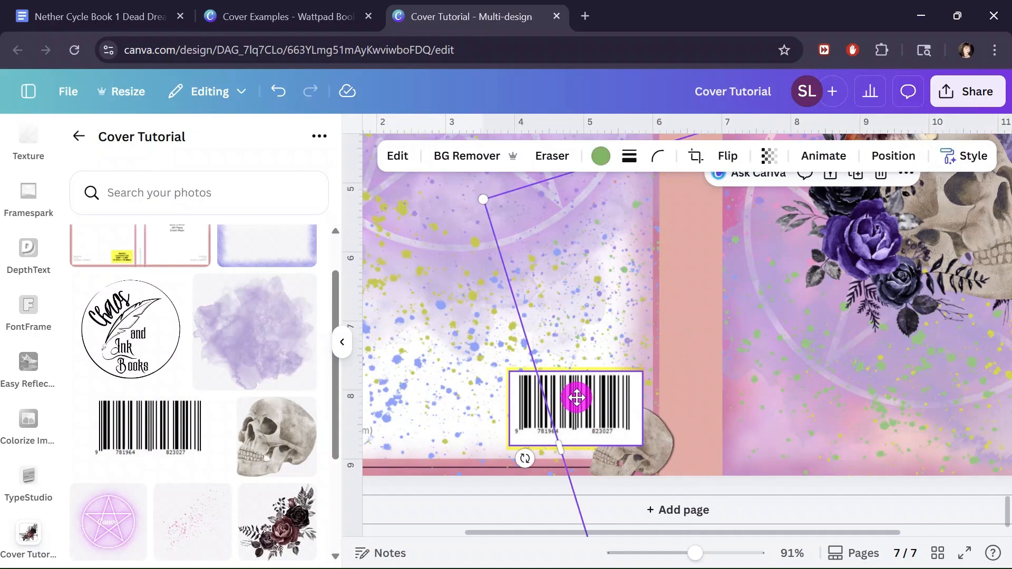
left_click_drag(569, 403, 569, 398)
left_click(285, 104)
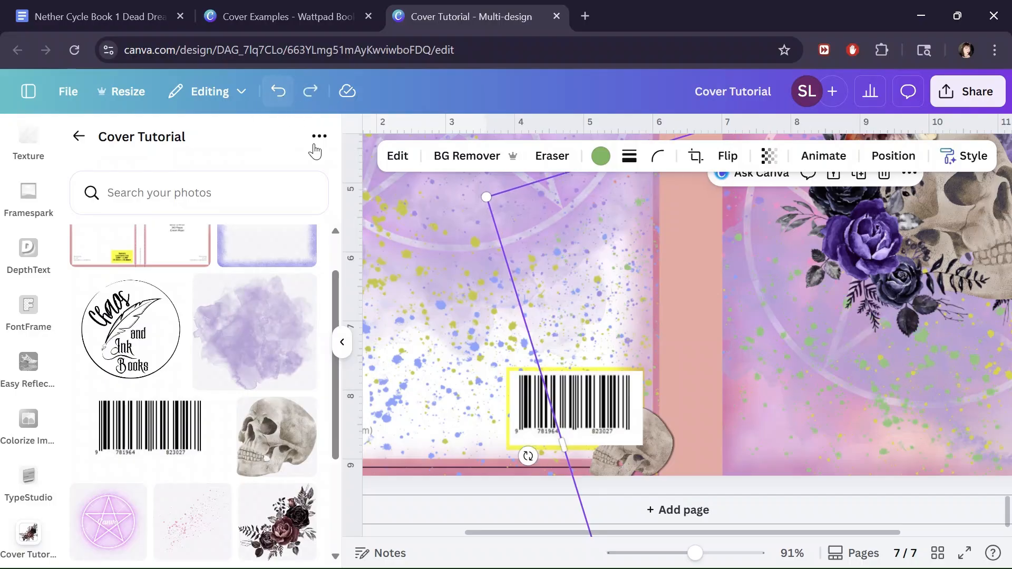
Nudge the barcode slightly left to centre it within the yellow barcode area, and leave the Cover Tutorial folder.
left_click(526, 416)
left_click_drag(526, 416, 523, 416)
left_click(449, 391)
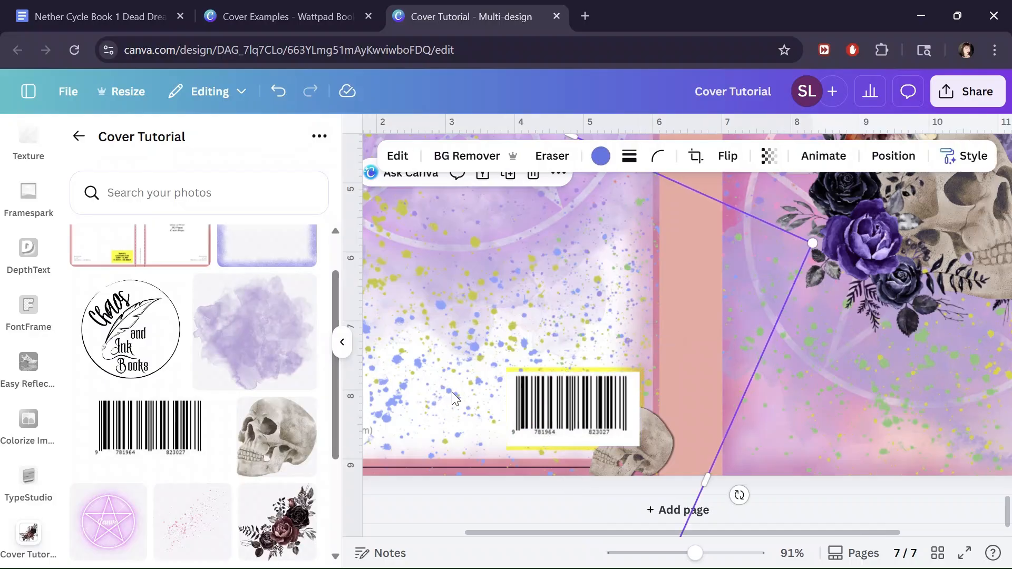
left_click(78, 137)
mouse_move(300, 349)
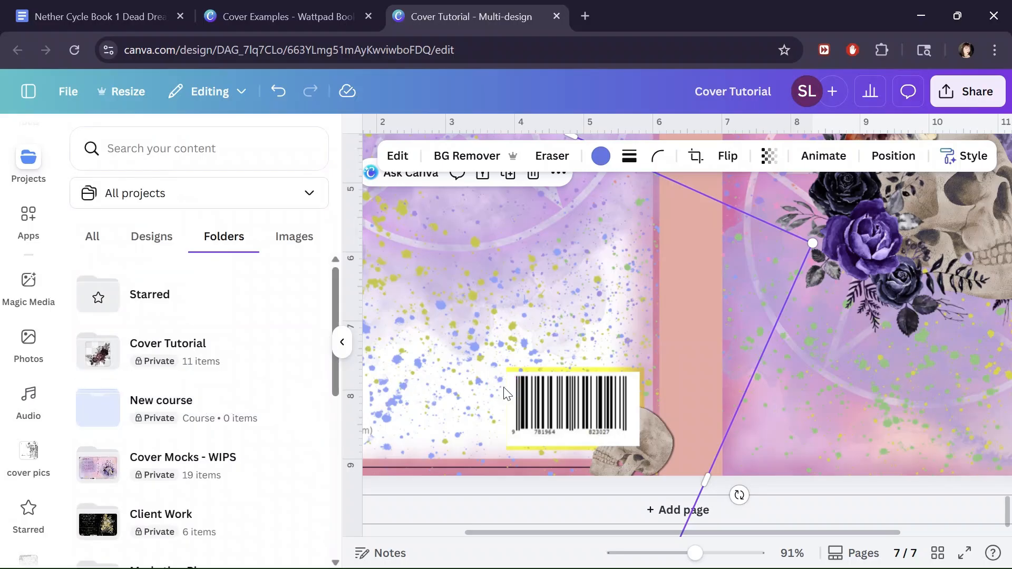
Select the back cover's pink background image in the layer list and set its transparency to 100 to cover the template guide.
key("alt+1")
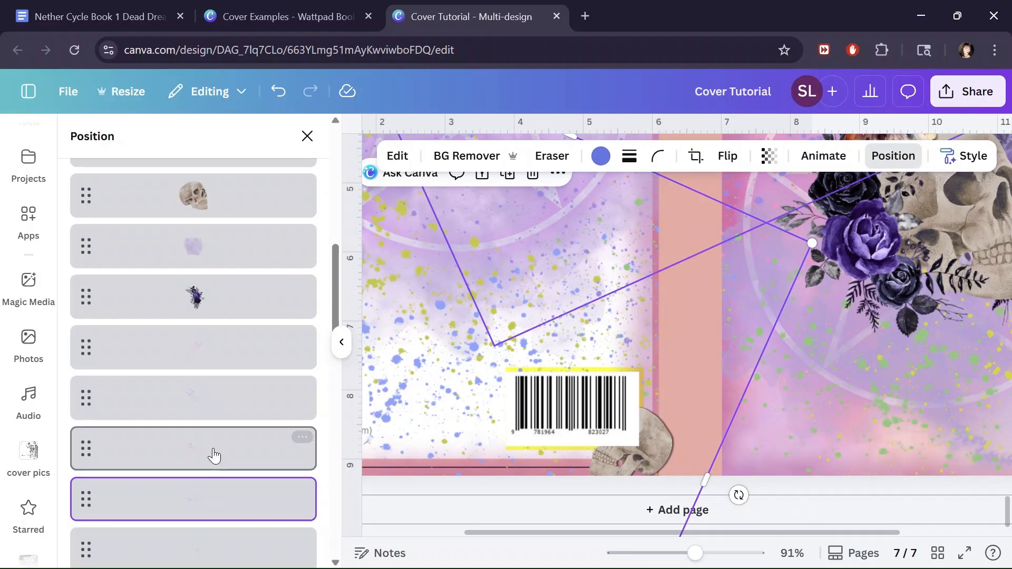
scroll(196, 496, "up", 7)
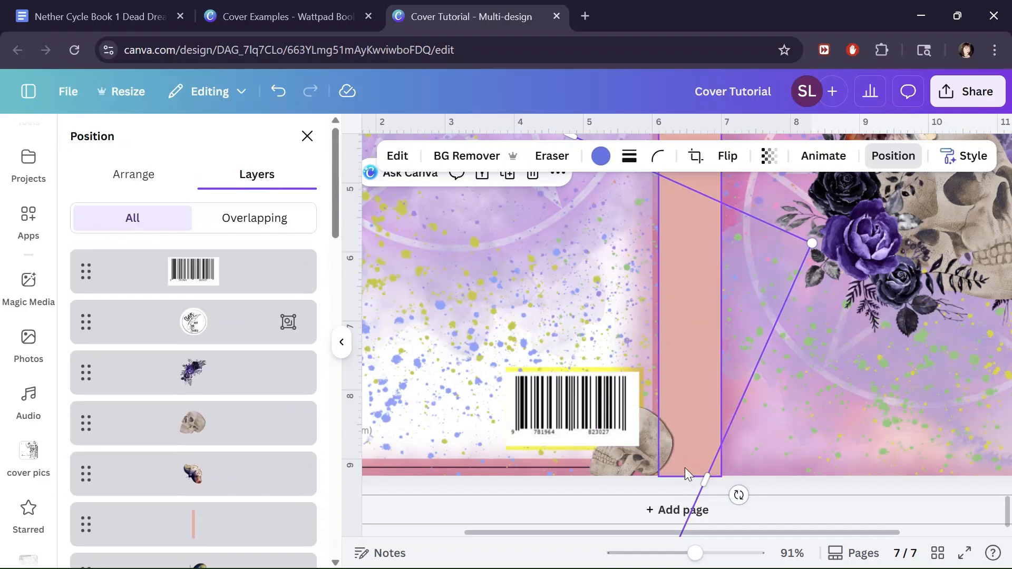
scroll(766, 272, "down", 5, "ctrl")
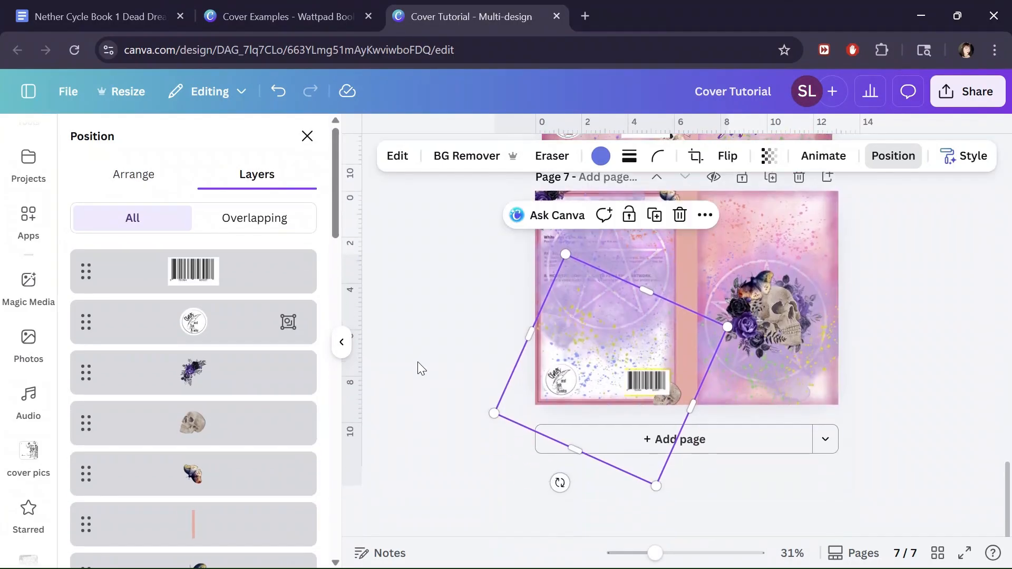
scroll(200, 416, "down", 10)
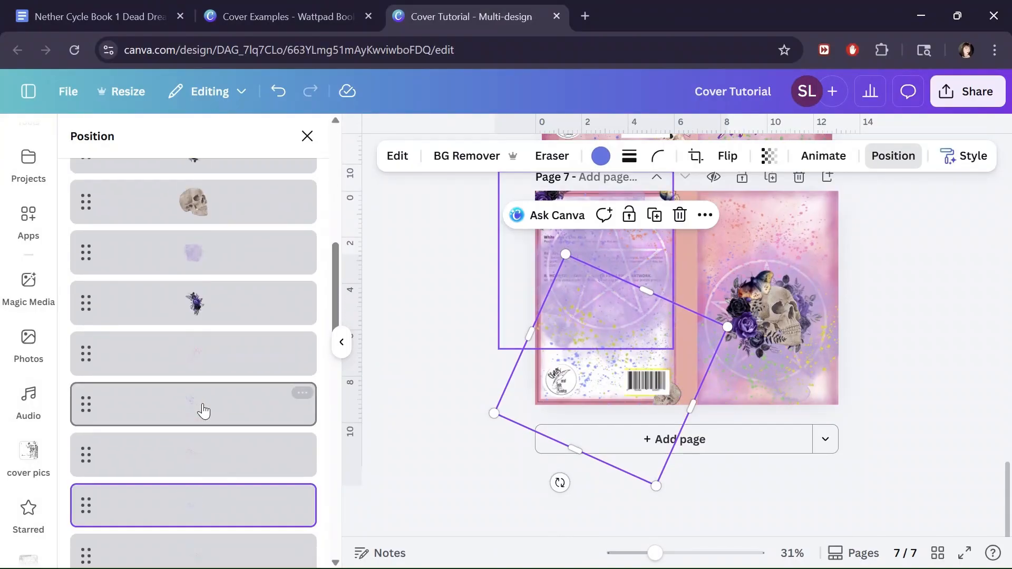
left_click(199, 431)
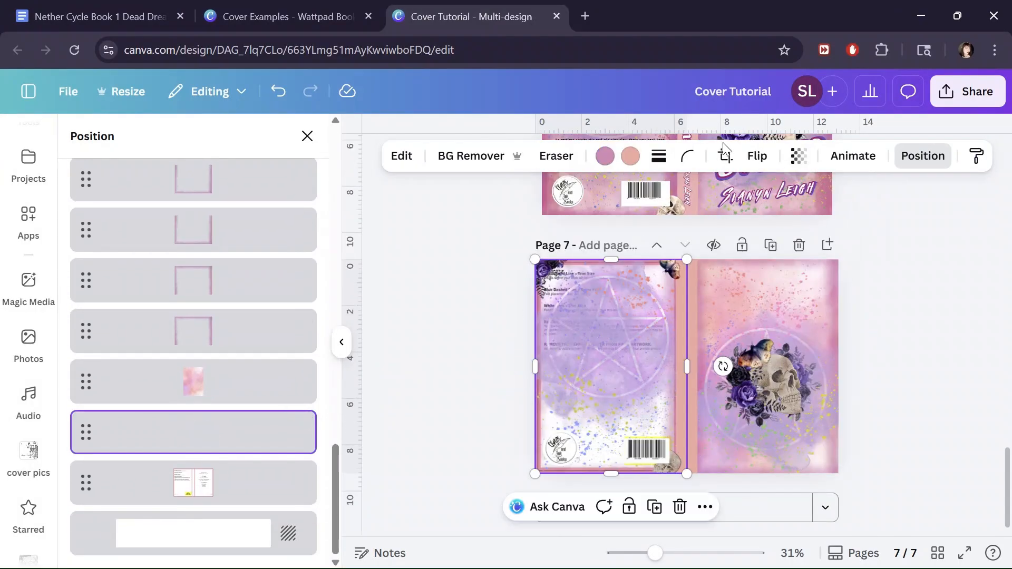
left_click(793, 160)
left_click_drag(719, 221, 879, 221)
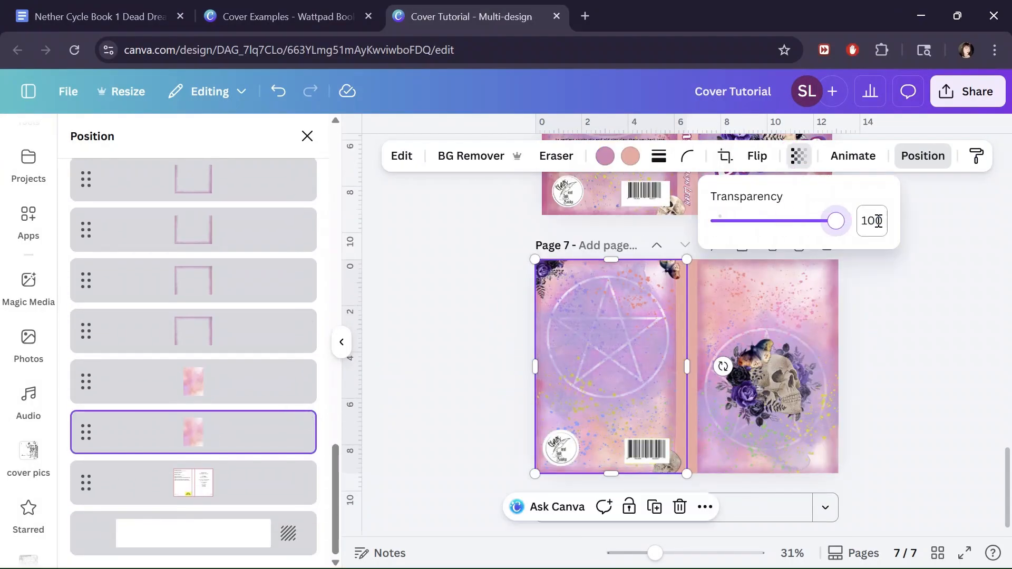
left_click(463, 365)
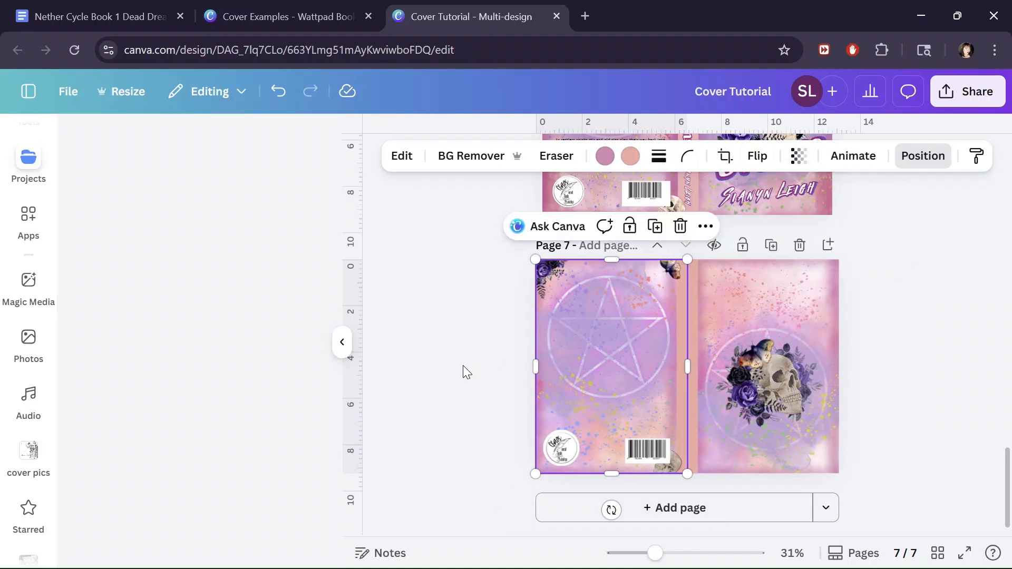
Preview the page 7 cover in full screen to examine the front, spine and back artwork together.
mouse_move(657, 553)
left_mouse_down()
mouse_move(682, 553)
mouse_move(672, 552)
left_mouse_up()
scroll(712, 425, "down", 2)
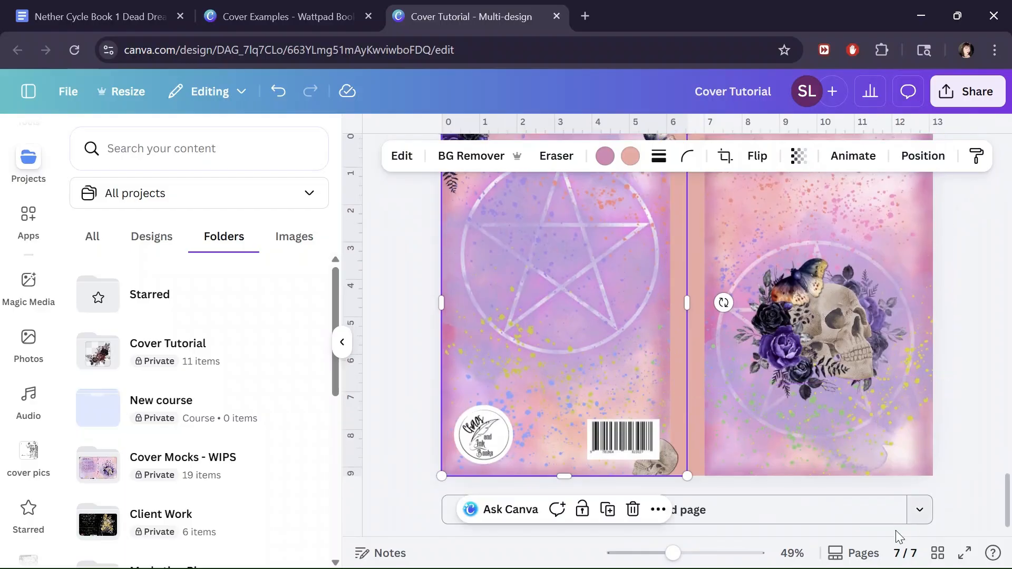
left_click(964, 554)
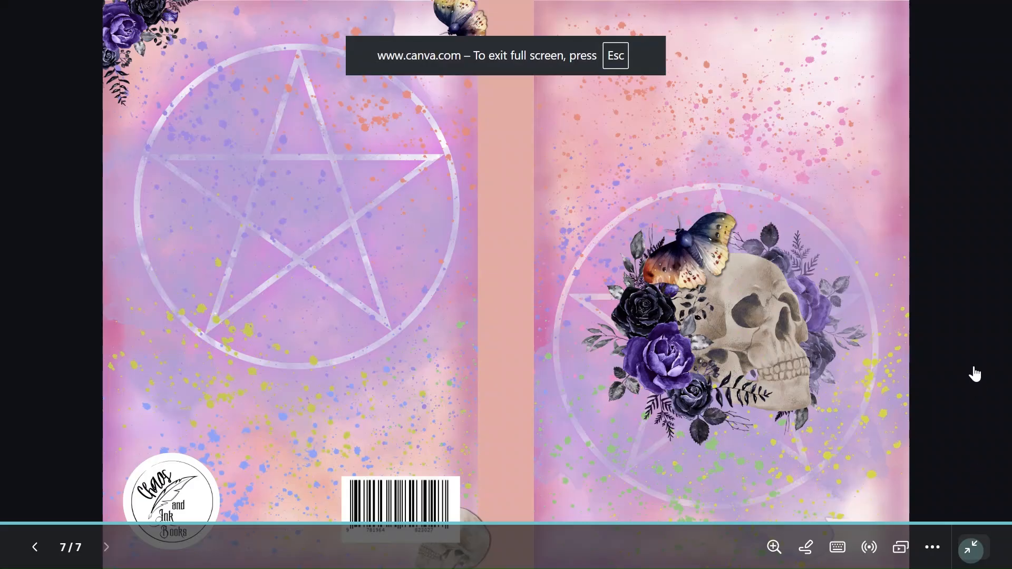
left_click(974, 362)
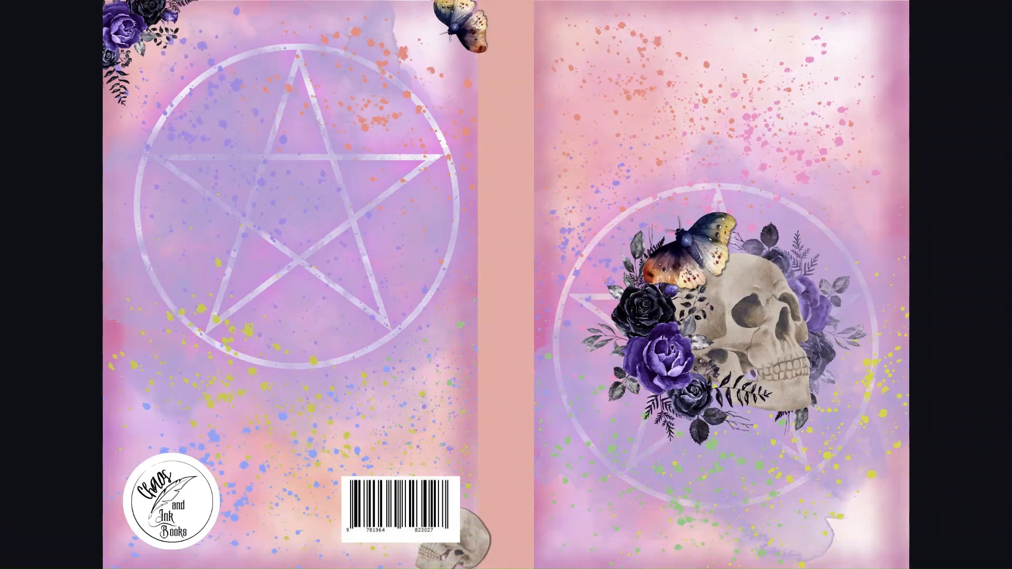
key("Escape")
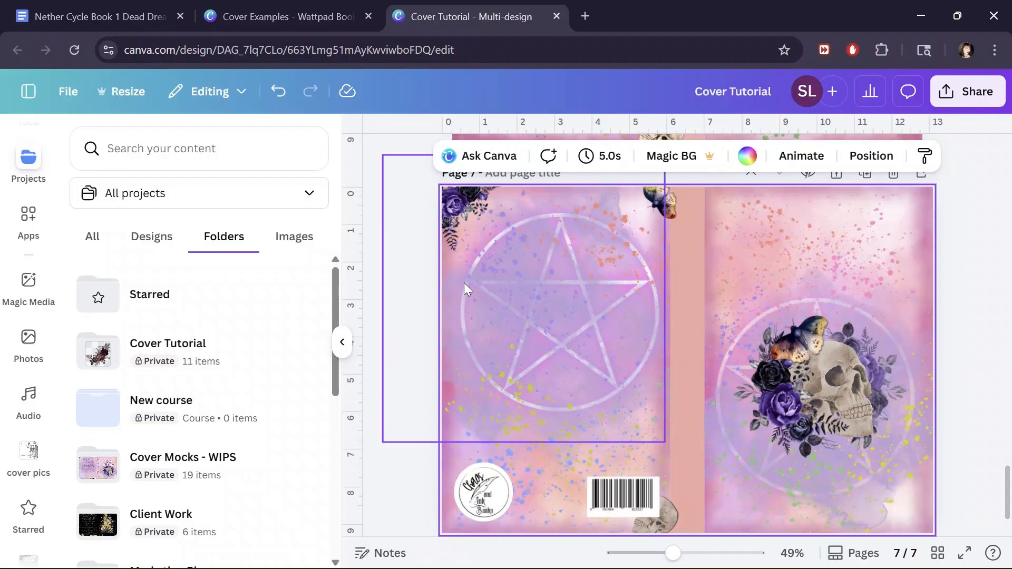
Rotate the rose cluster in the back cover's upper corner slightly clockwise.
left_click(454, 219)
left_click_drag(391, 209, 389, 200)
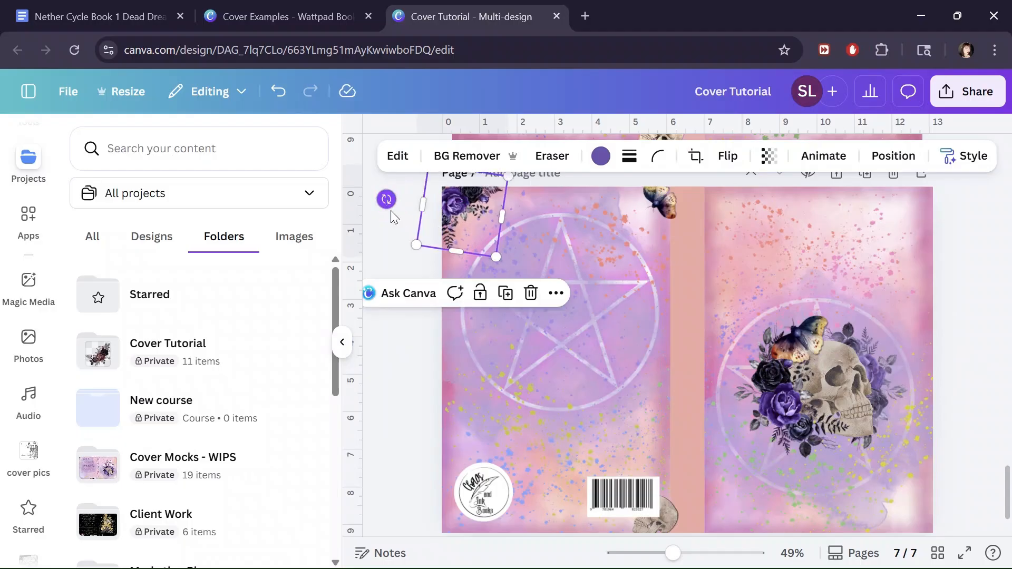
left_click(403, 401)
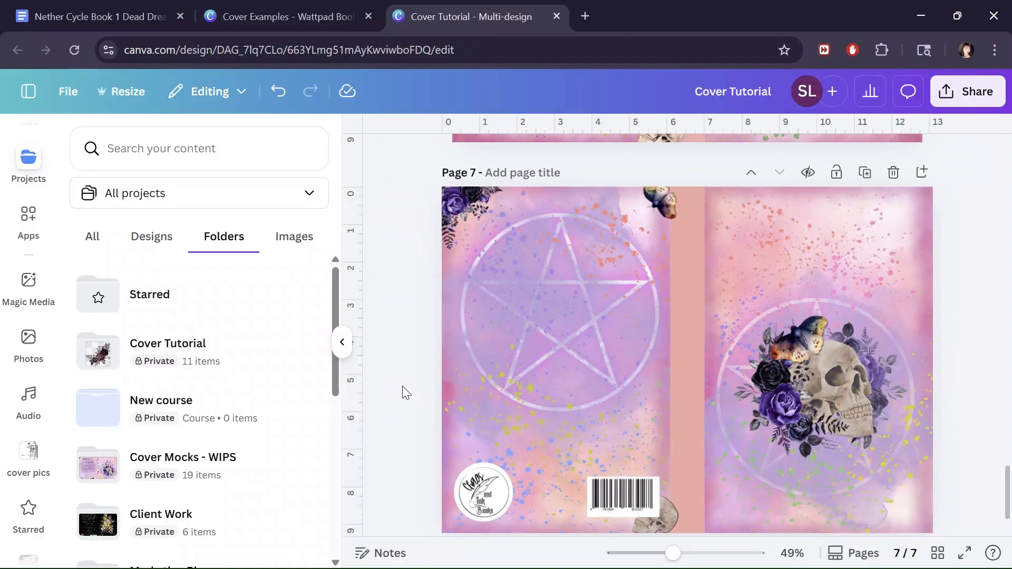
Add a Brand Kit heading text box to page 7 and place it above the skull on the front cover.
scroll(29, 295, "up", 5)
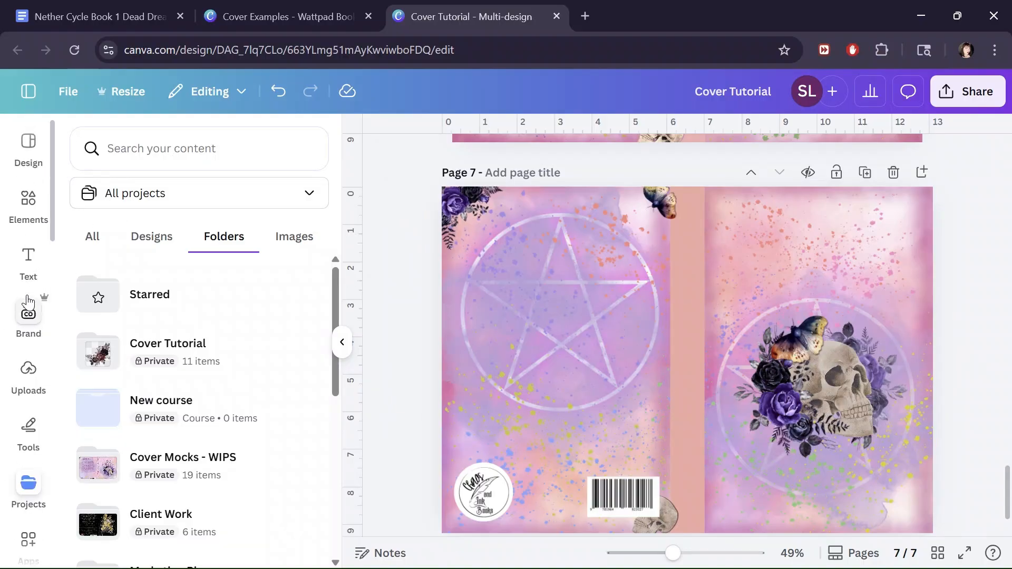
left_click(26, 257)
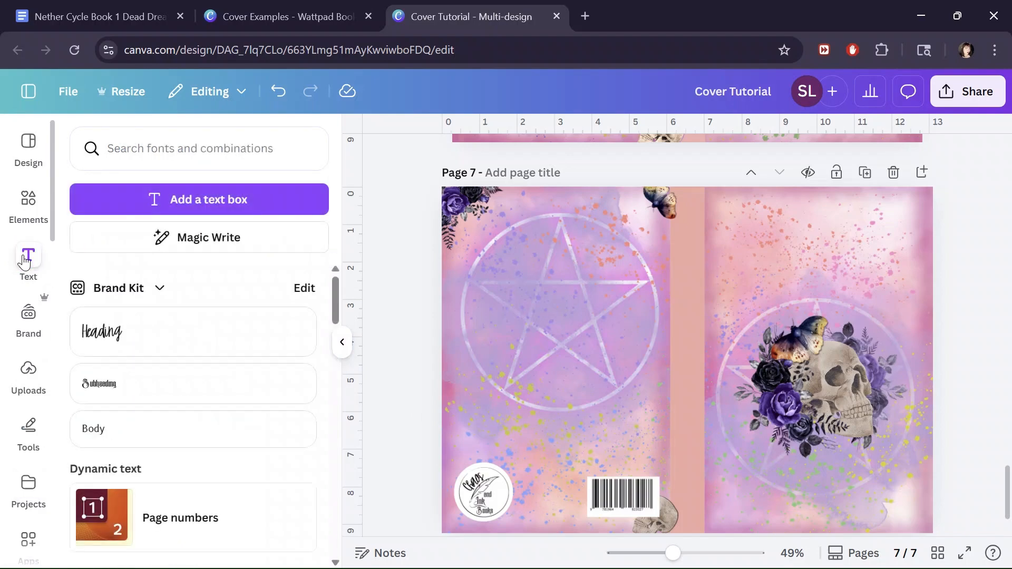
left_click(92, 335)
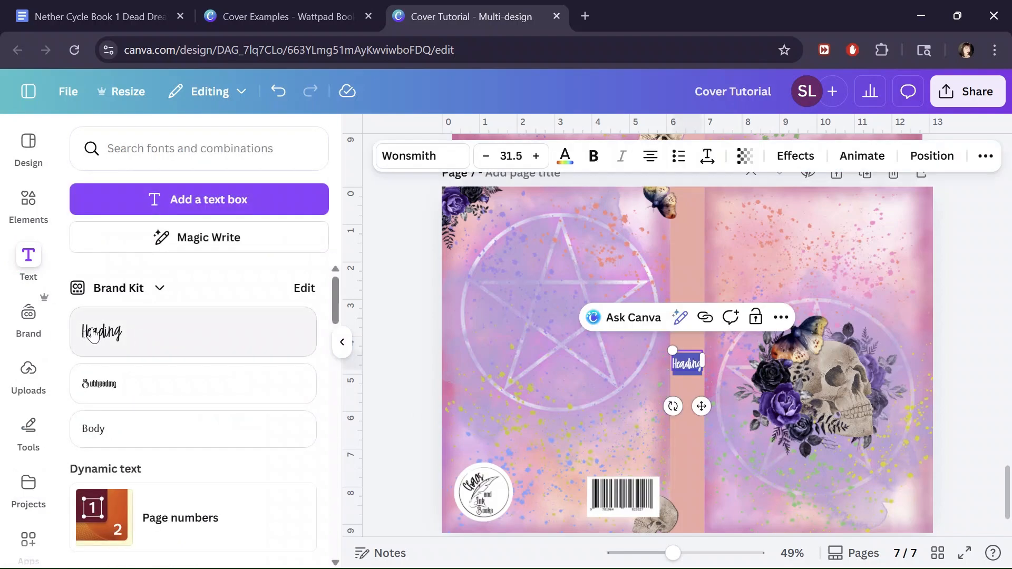
left_click_drag(701, 406, 813, 313)
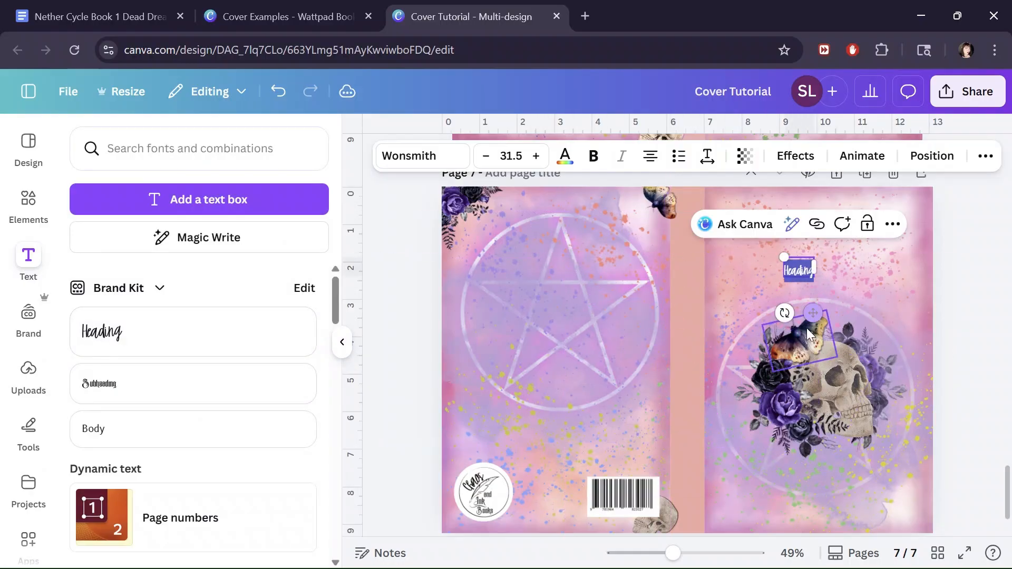
scroll(802, 338, "up", 2)
scroll(752, 257, "up", 3)
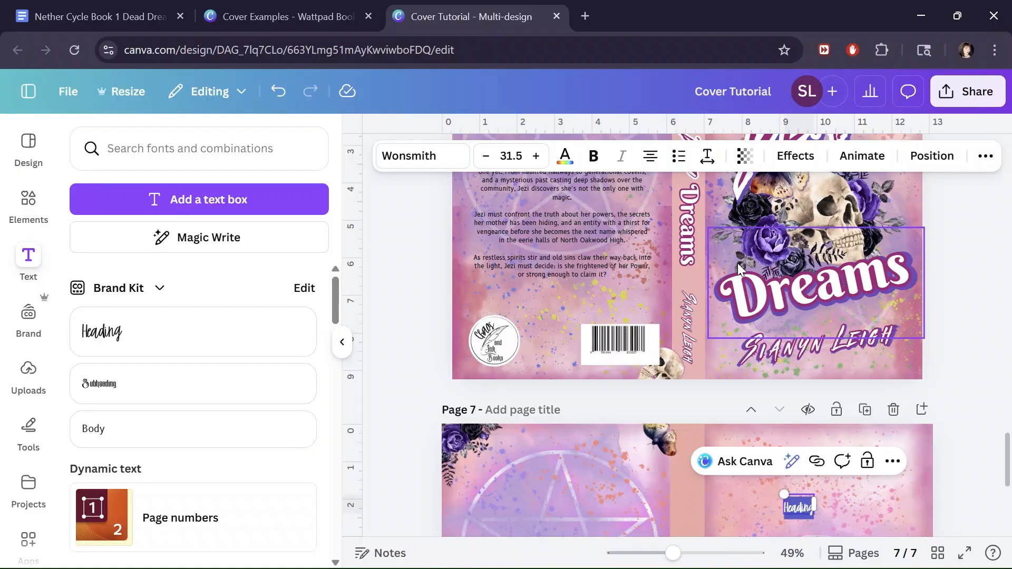
scroll(882, 302, "down", 3)
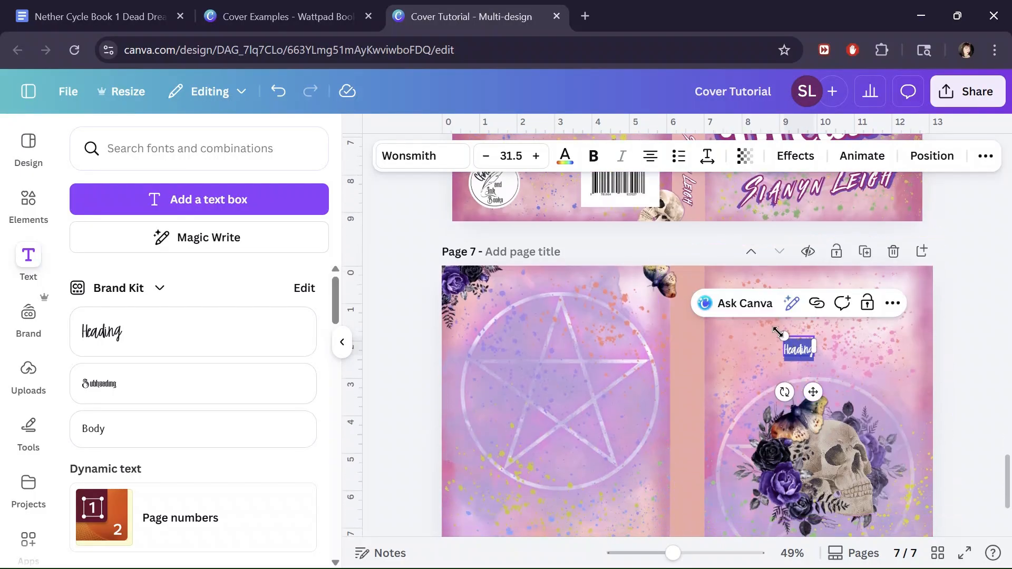
key("ctrl+v")
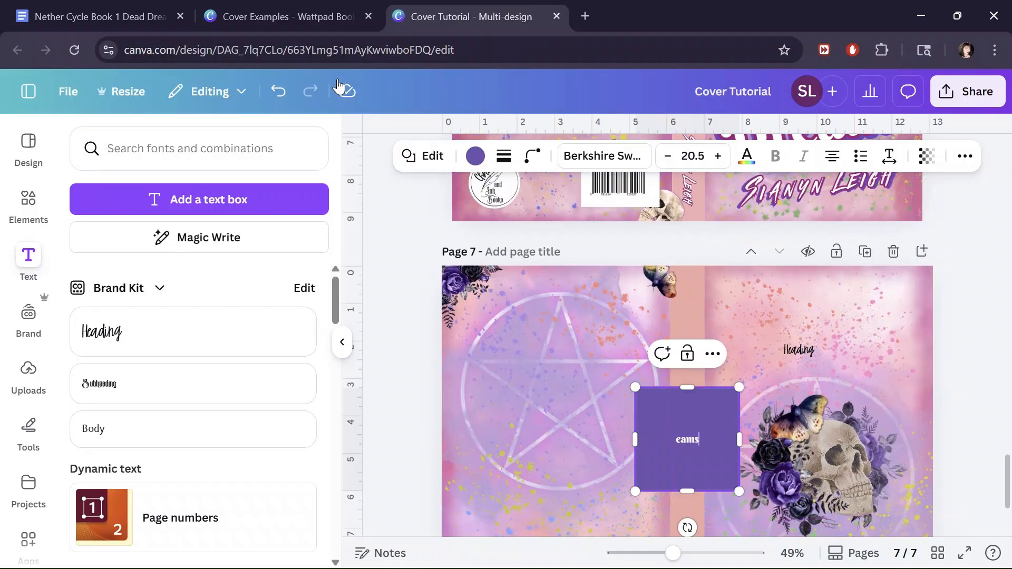
left_click(274, 91)
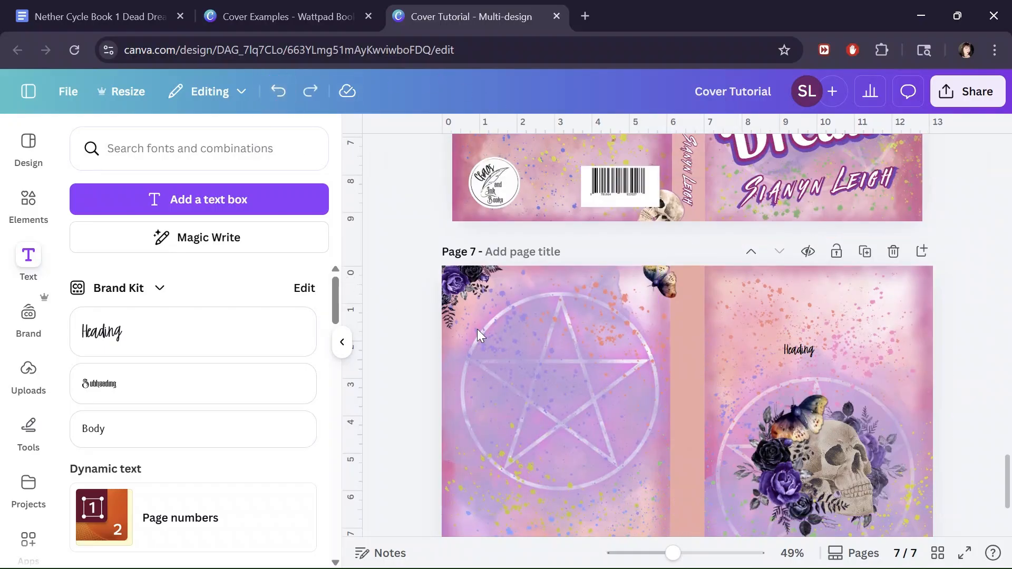
Replace the front cover heading's text with "Dreams" and enlarge it to font size 80.8.
left_click(807, 351)
double_click(802, 349)
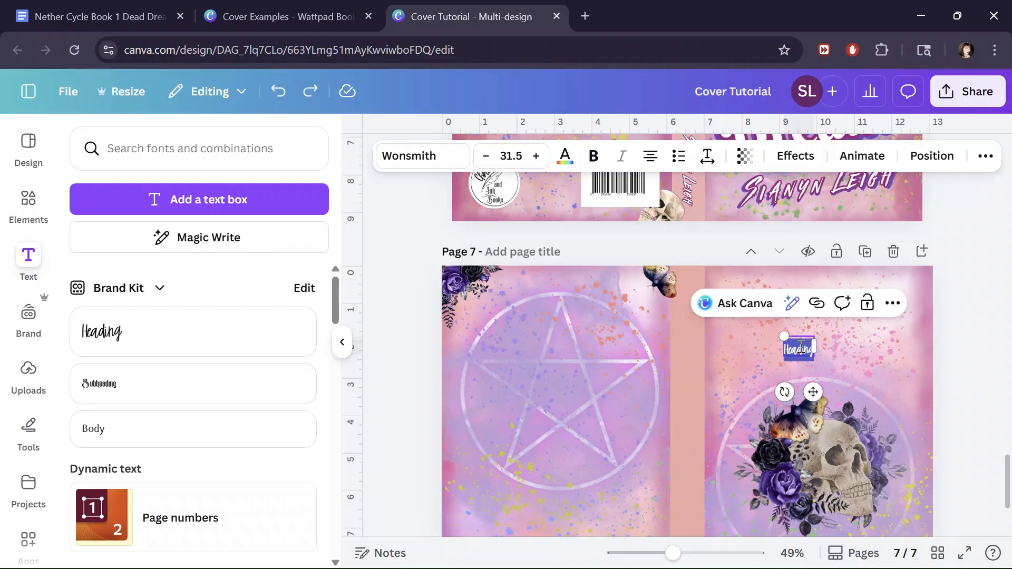
type("Dreams")
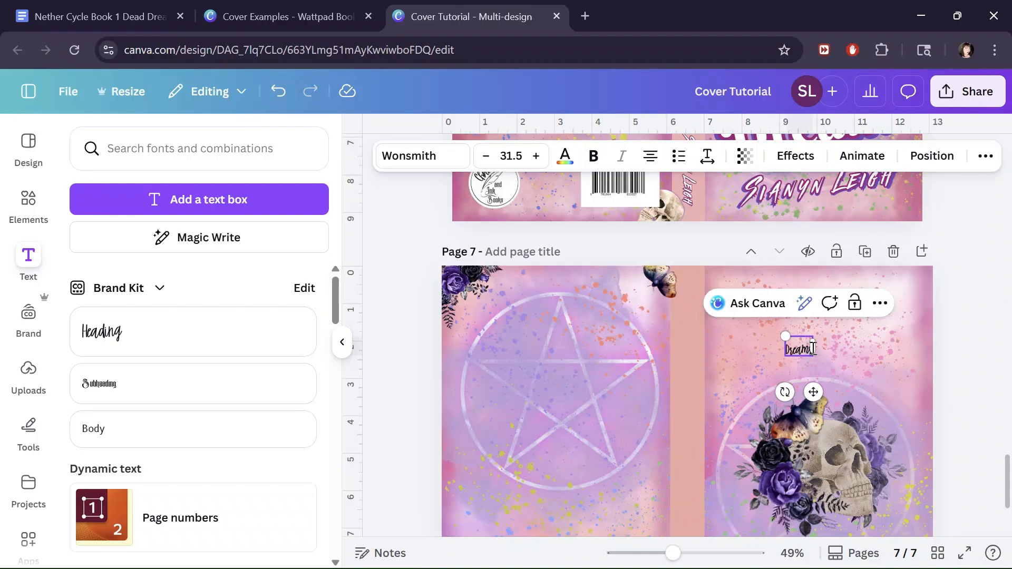
left_click_drag(786, 335, 738, 308)
left_click(794, 345)
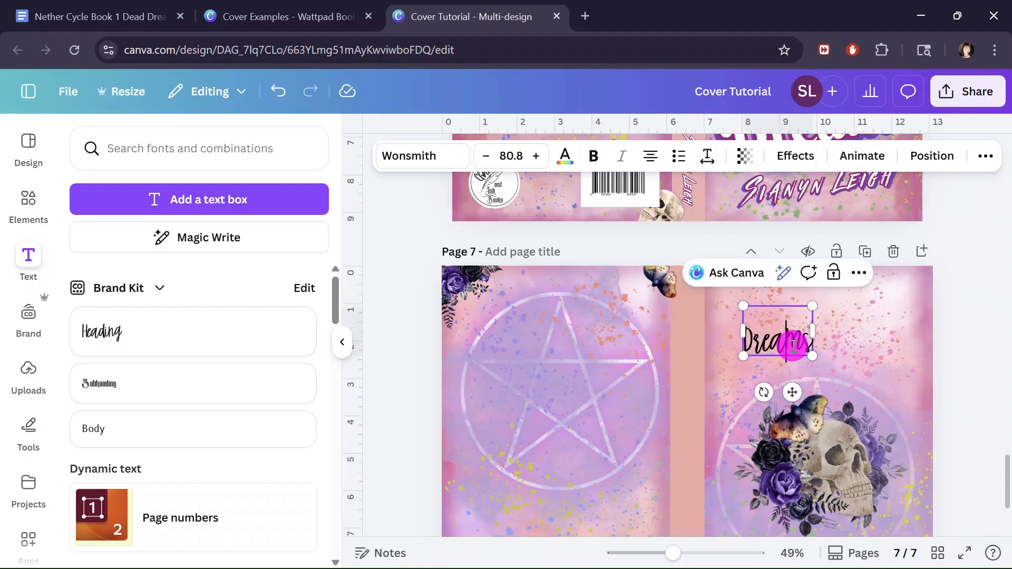
Colour the "Dreams" title white and set its font to Berkshire Swash.
scroll(818, 325, "up", 3)
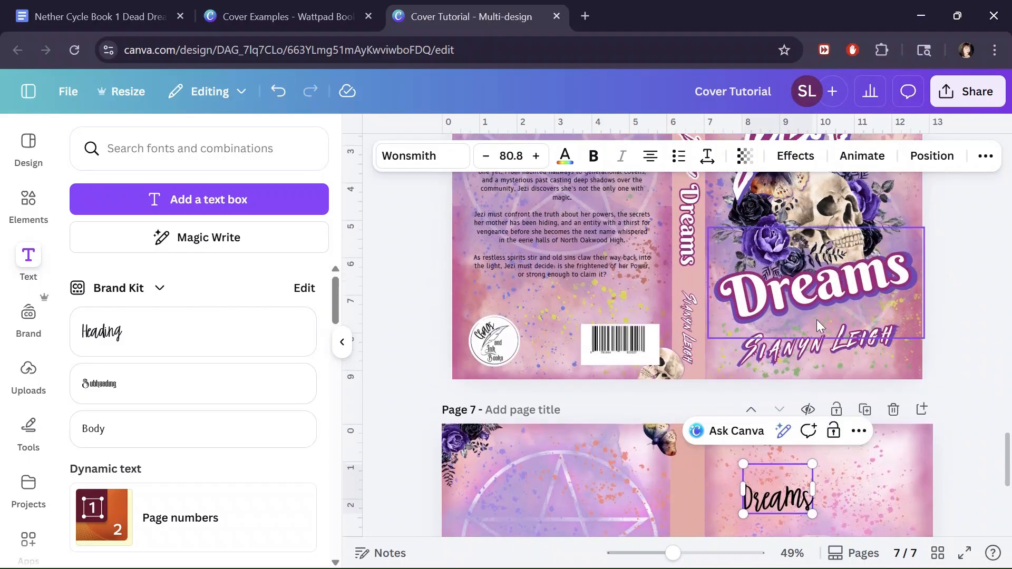
scroll(818, 325, "down", 3)
double_click(778, 340)
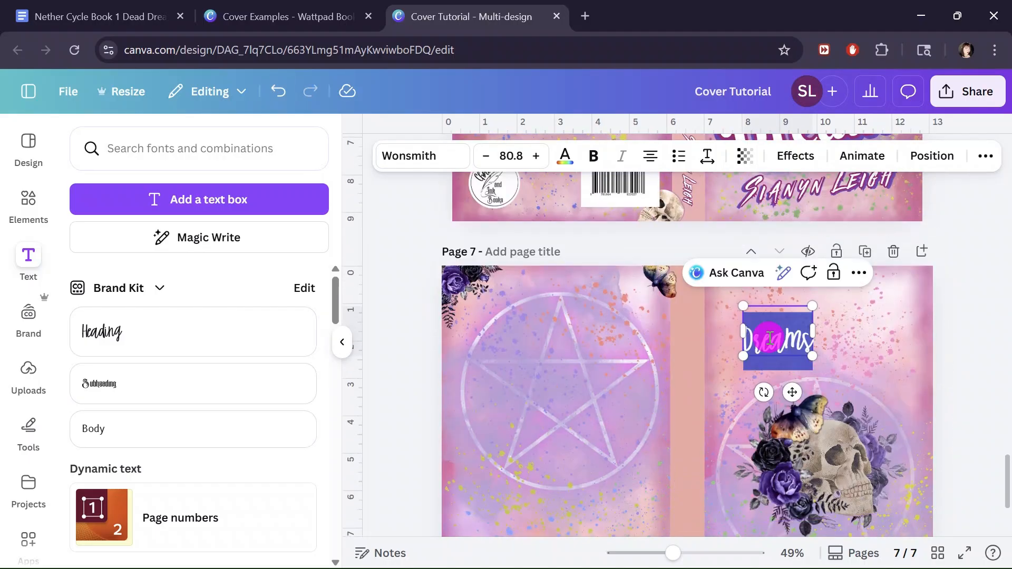
left_click(565, 158)
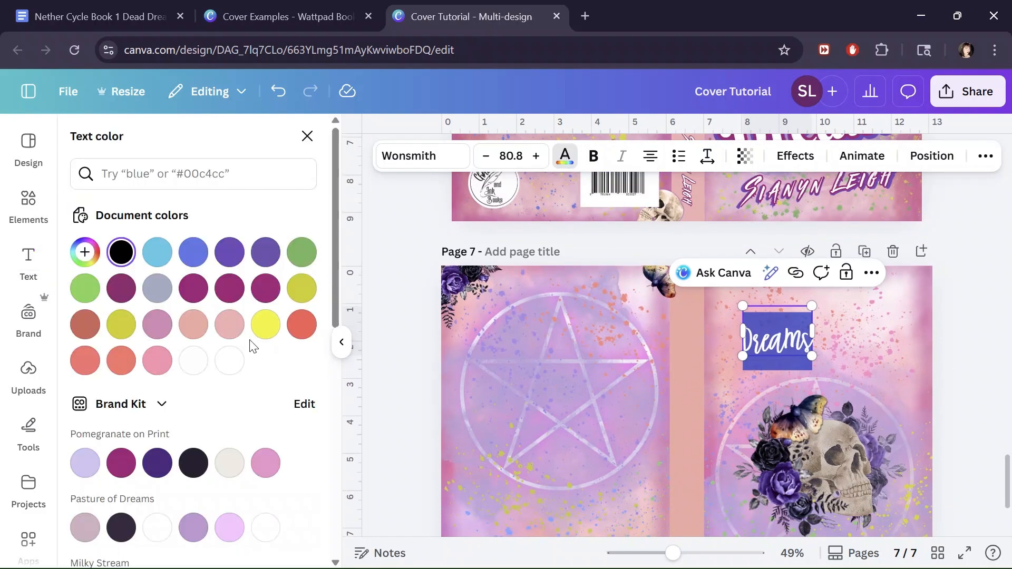
left_click(230, 363)
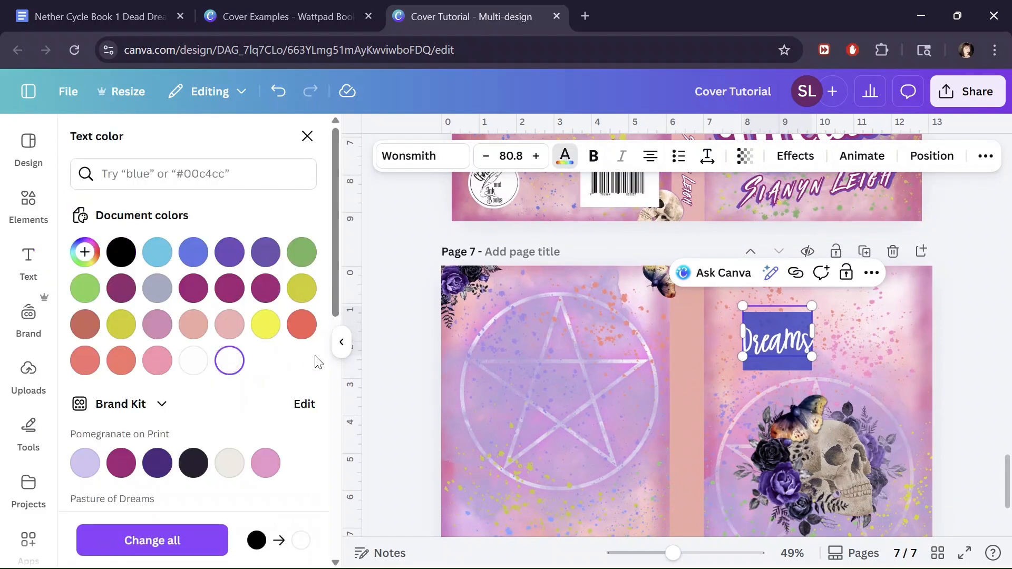
left_click(420, 158)
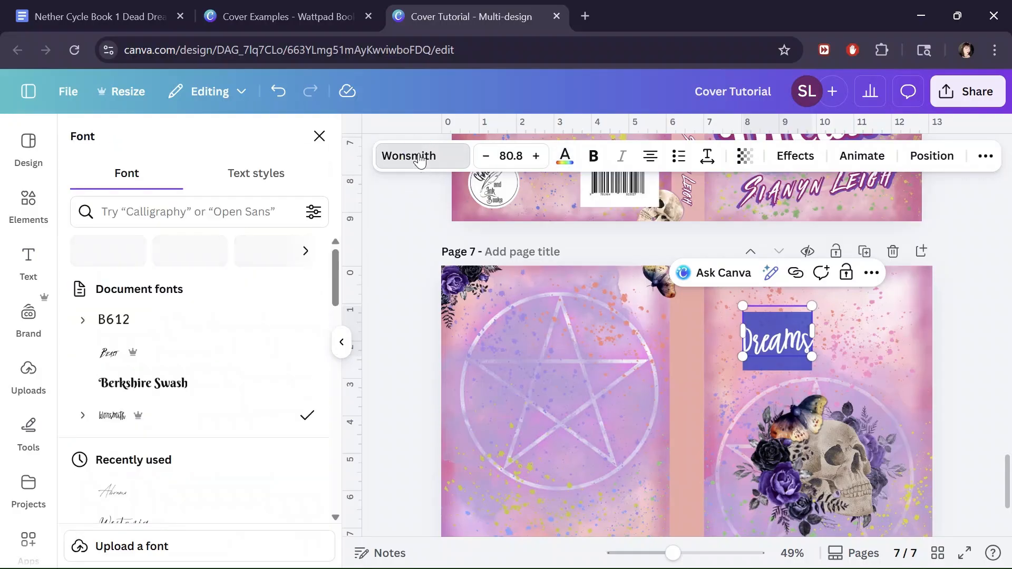
left_click(151, 390)
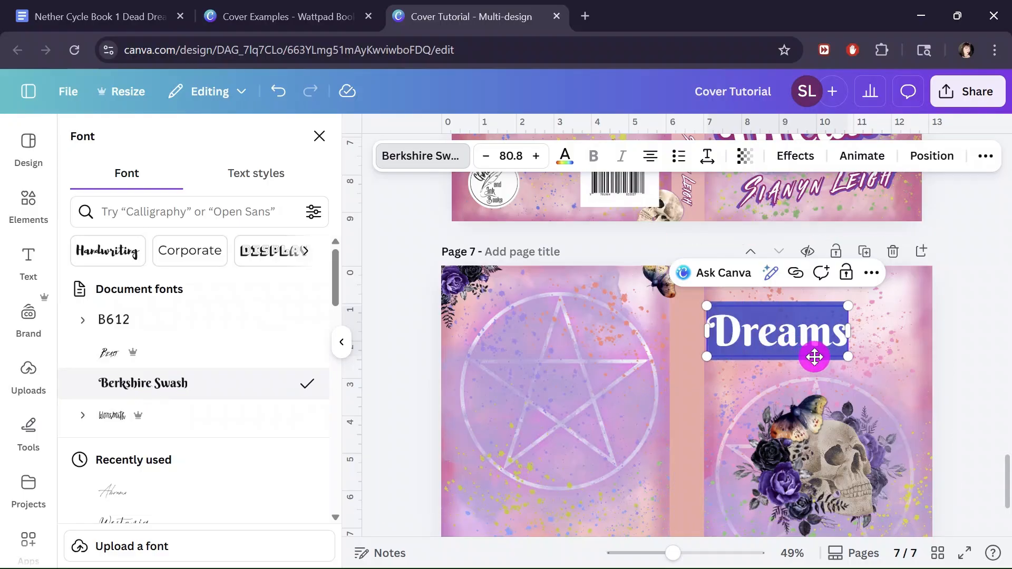
Move the "Dreams" title over the lower part of the front cover's skull and enlarge it to font size 113.
left_click(756, 393)
left_click_drag(768, 330, 819, 364)
scroll(806, 382, "up", 2)
scroll(811, 381, "down", 2)
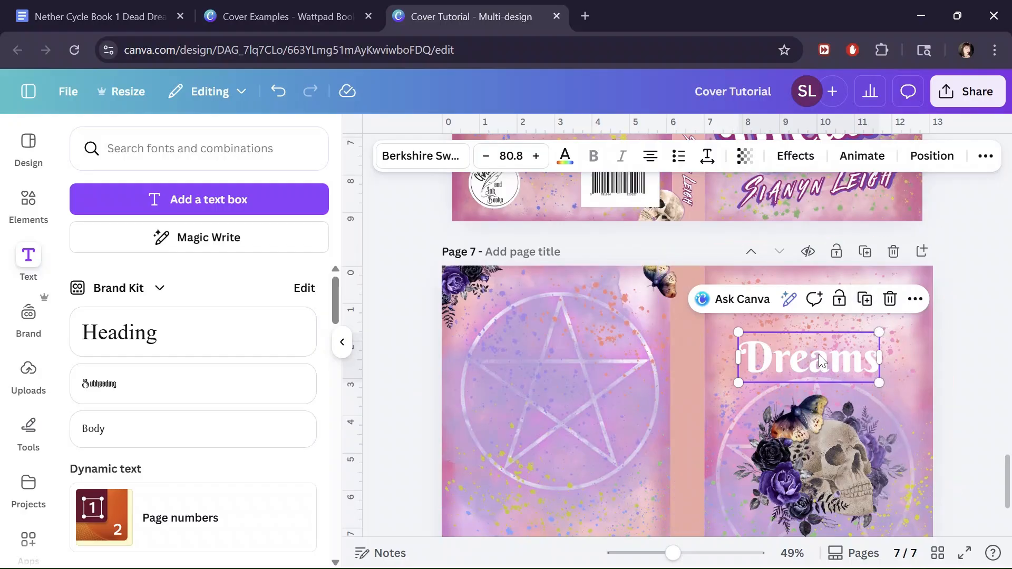
scroll(820, 362, "down", 3)
left_click_drag(820, 230, 796, 402)
left_click_drag(865, 425, 860, 471)
scroll(890, 374, "up", 2)
scroll(884, 415, "down", 2)
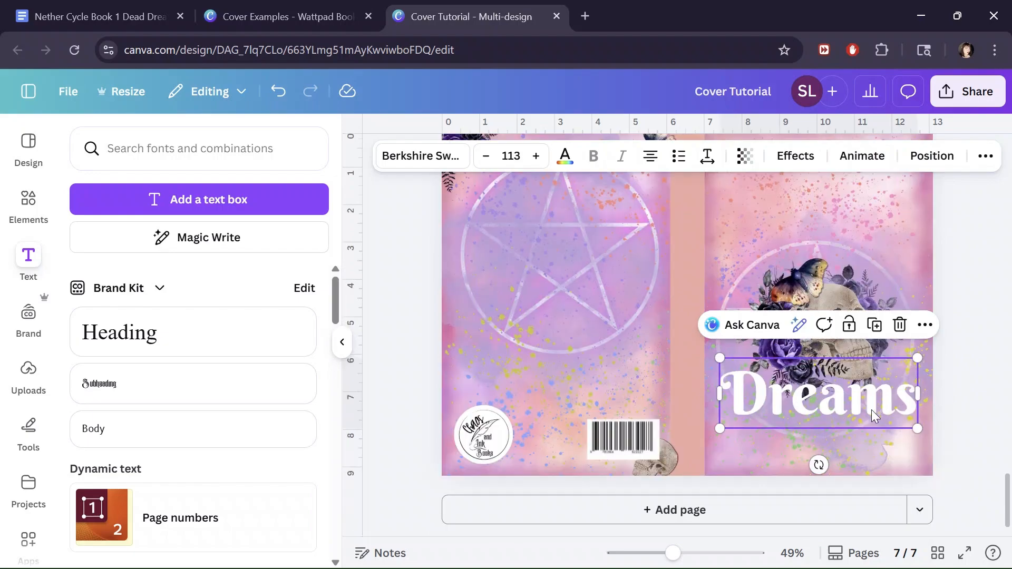
Group the front cover's butterfly, skull, both rose clusters and purple splash using the layer list, and move the group slightly up.
scroll(915, 416, "up", 10)
scroll(912, 420, "down", 4)
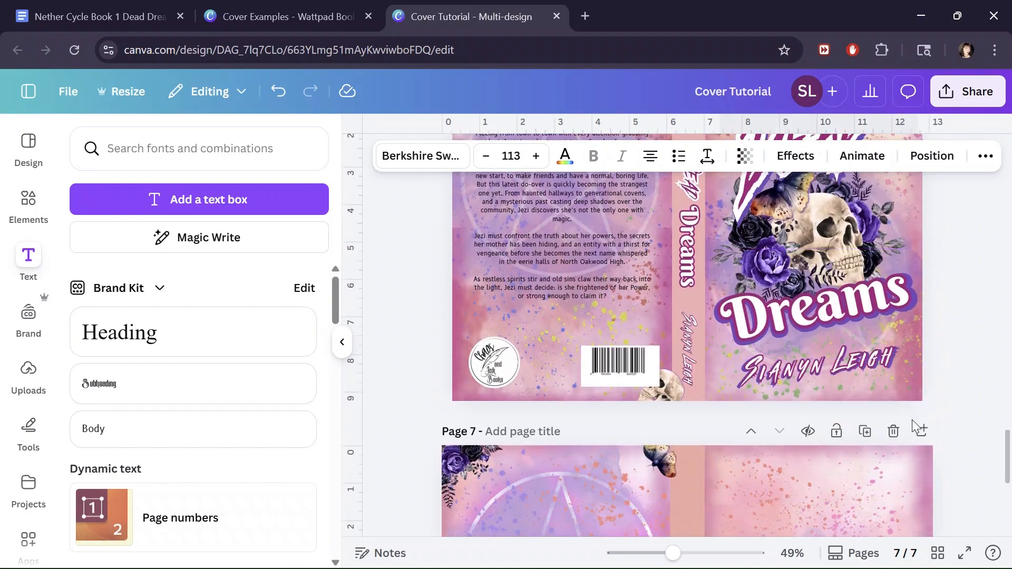
scroll(912, 420, "down", 4)
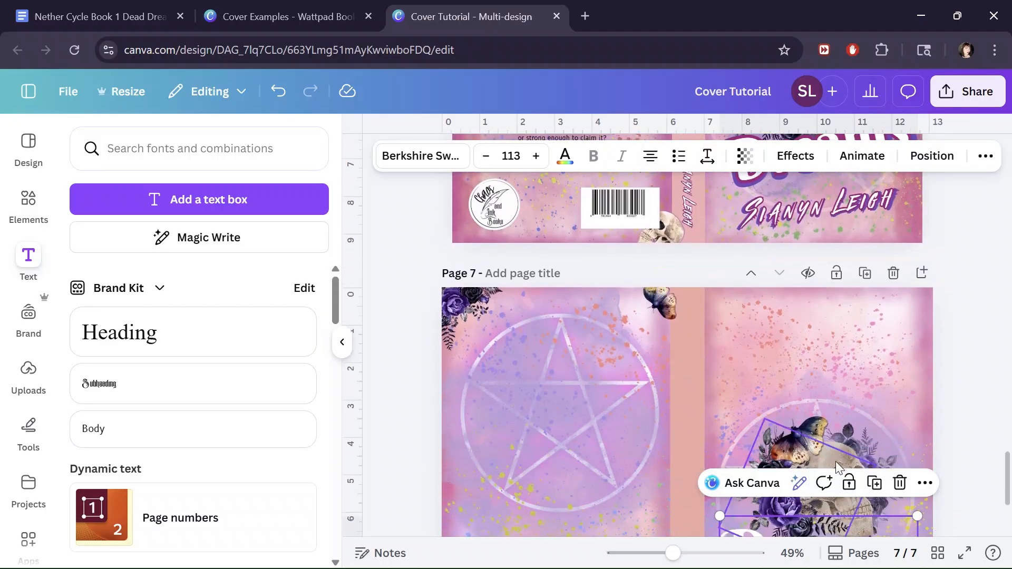
scroll(754, 353, "down", 2)
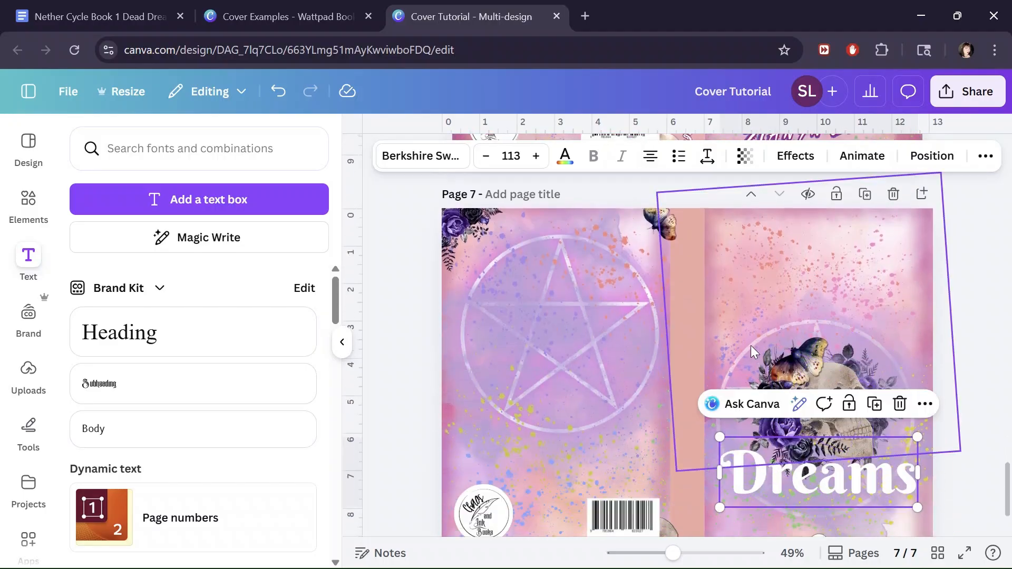
left_click(786, 287)
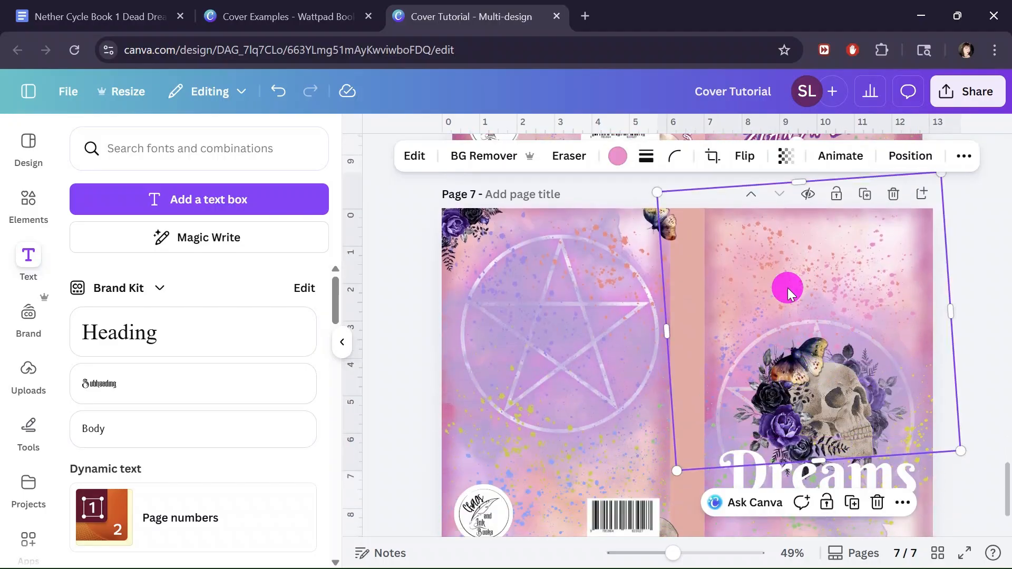
key("alt+1")
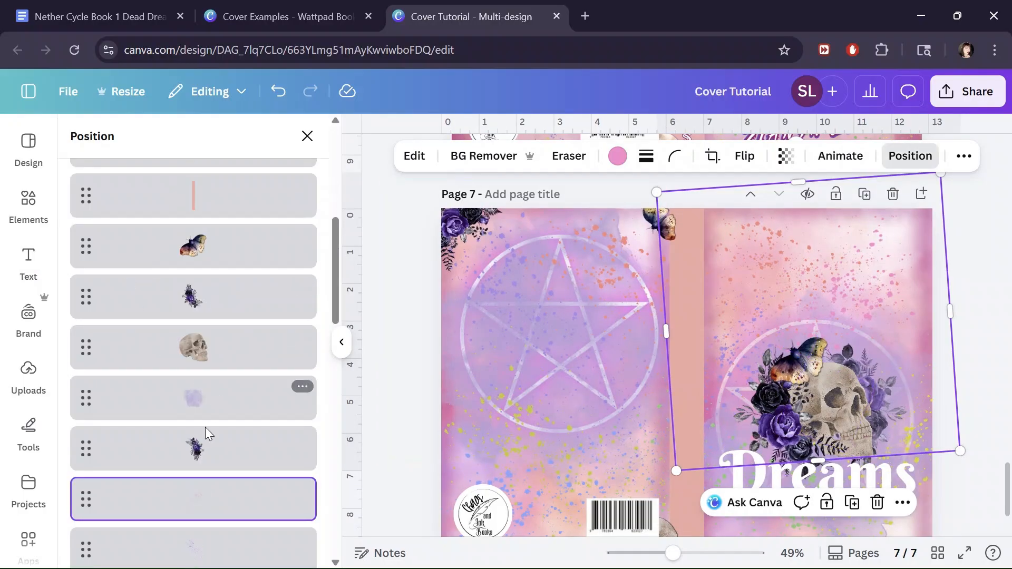
left_click(194, 448)
left_click(199, 349, "shift")
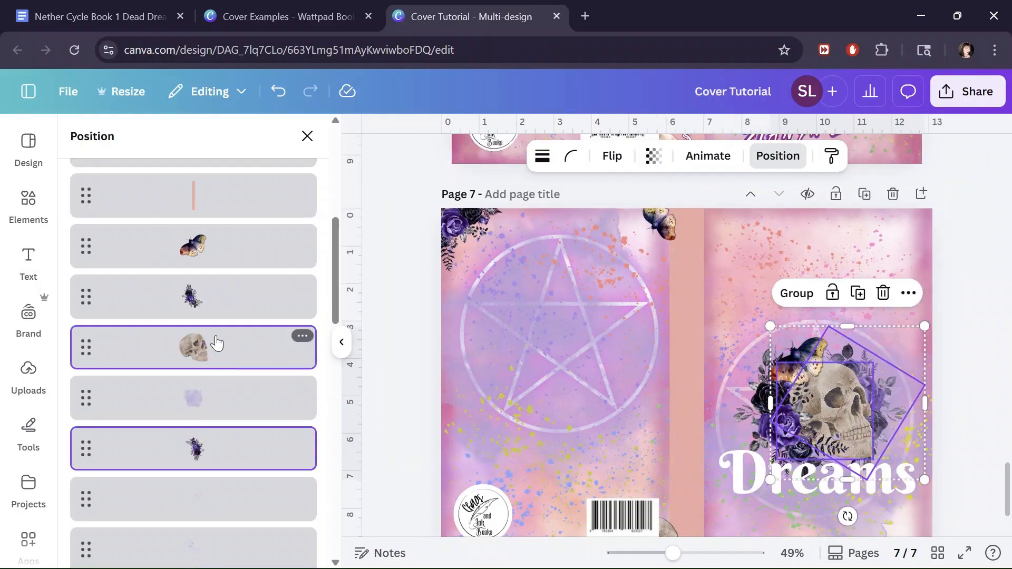
left_click(219, 293, "shift")
scroll(226, 251, "up", 5)
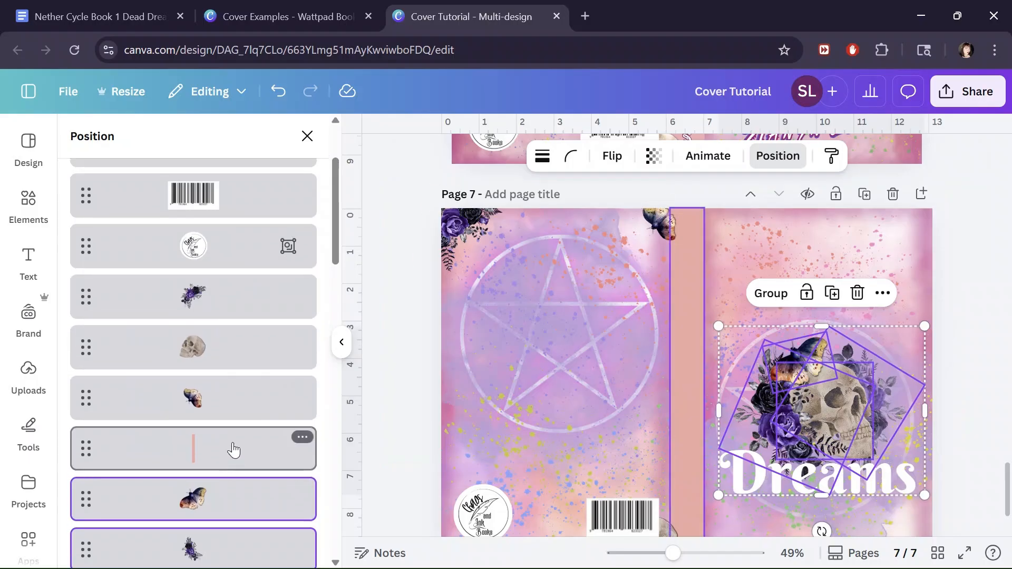
scroll(232, 455, "down", 3)
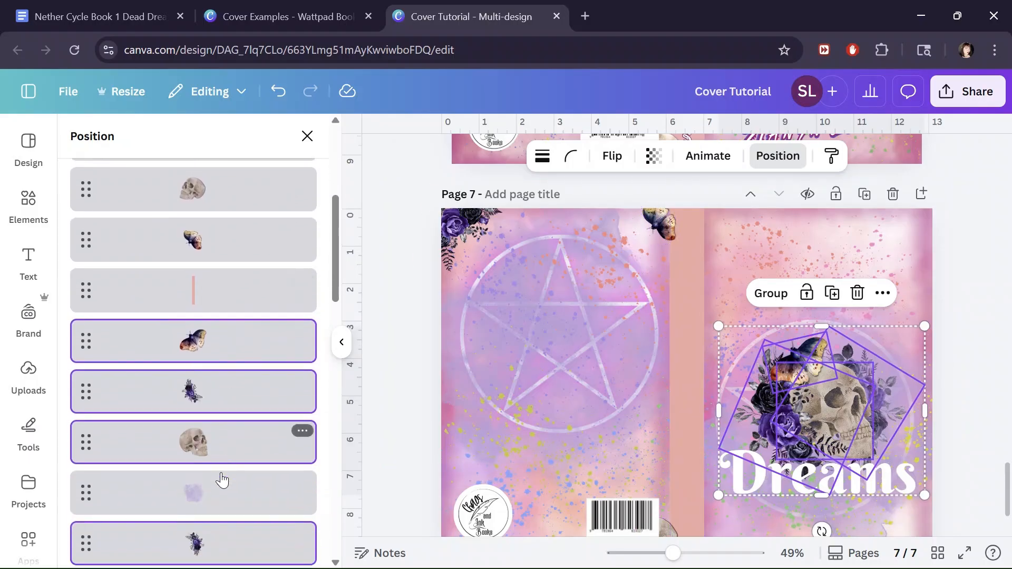
left_click(219, 497, "shift")
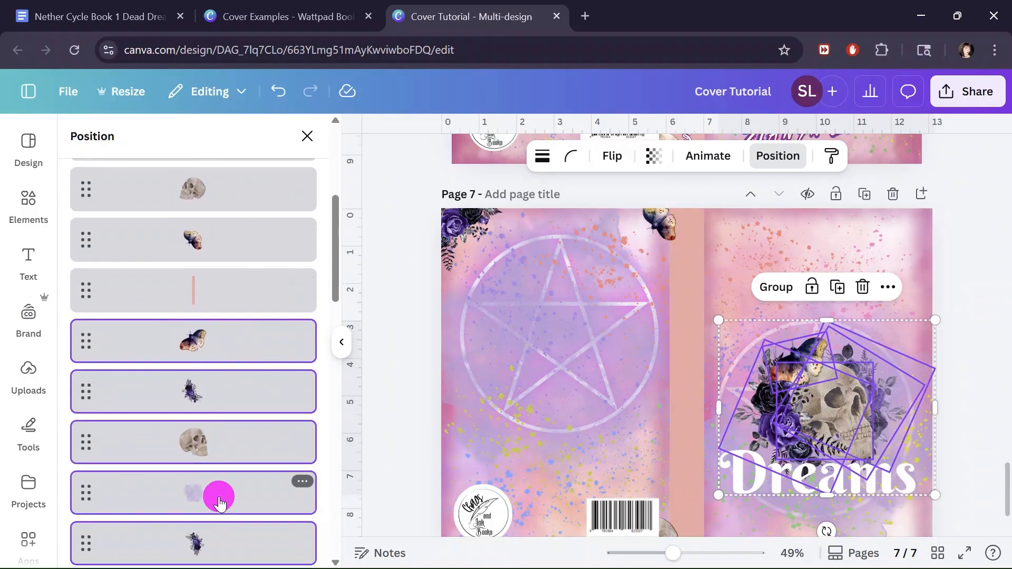
left_click(774, 286)
left_click_drag(831, 407, 826, 388)
left_click(850, 483)
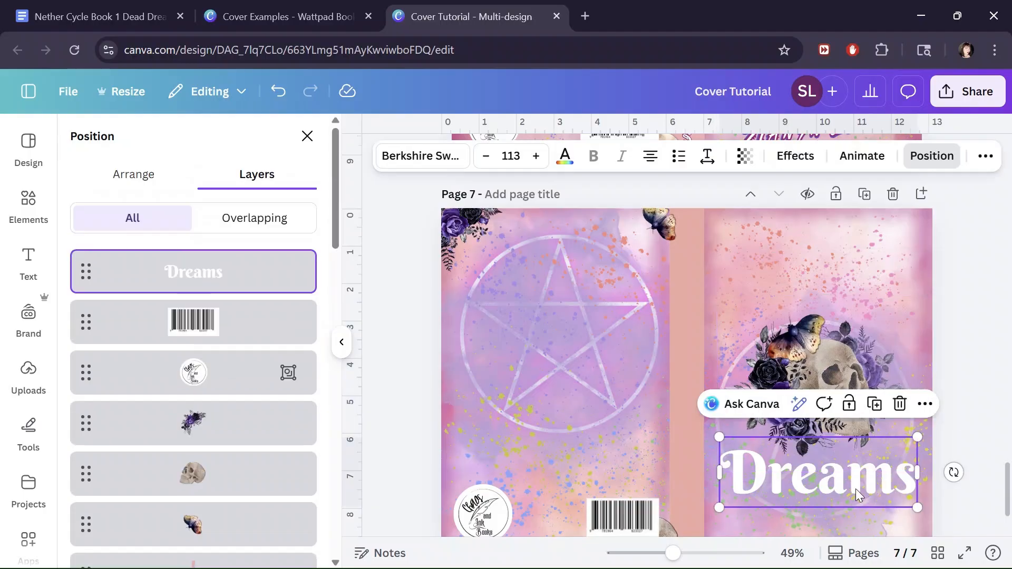
Tilt the "Dreams" title so it slants upward to the right across the lower part of the front cover's skull.
left_click_drag(851, 482, 834, 458)
scroll(897, 480, "down", 2)
left_click_drag(841, 381, 845, 373)
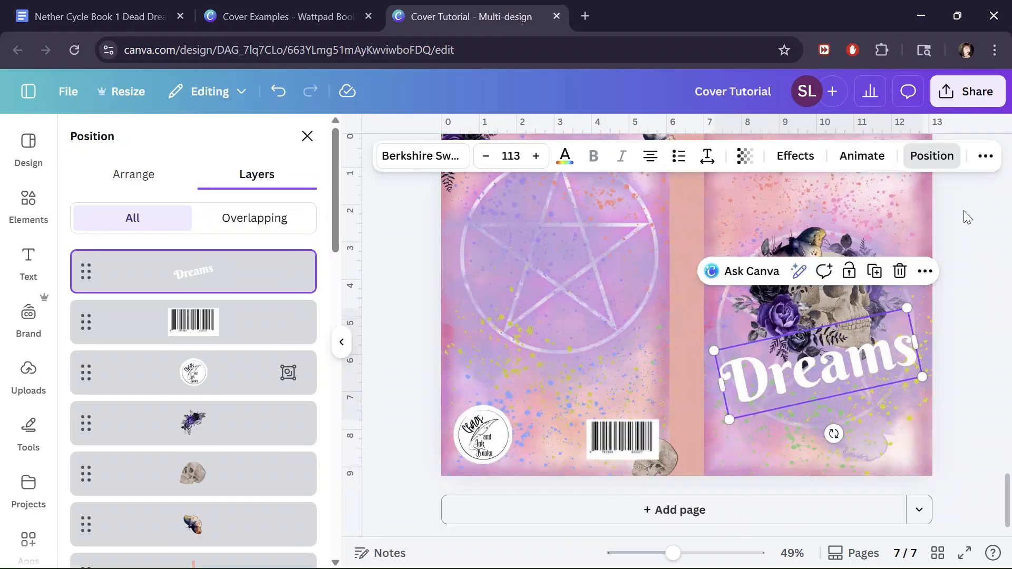
Add an Outline effect to the "Dreams" title in dark magenta with thickness 80, and compare it with page 6's title.
left_click(795, 157)
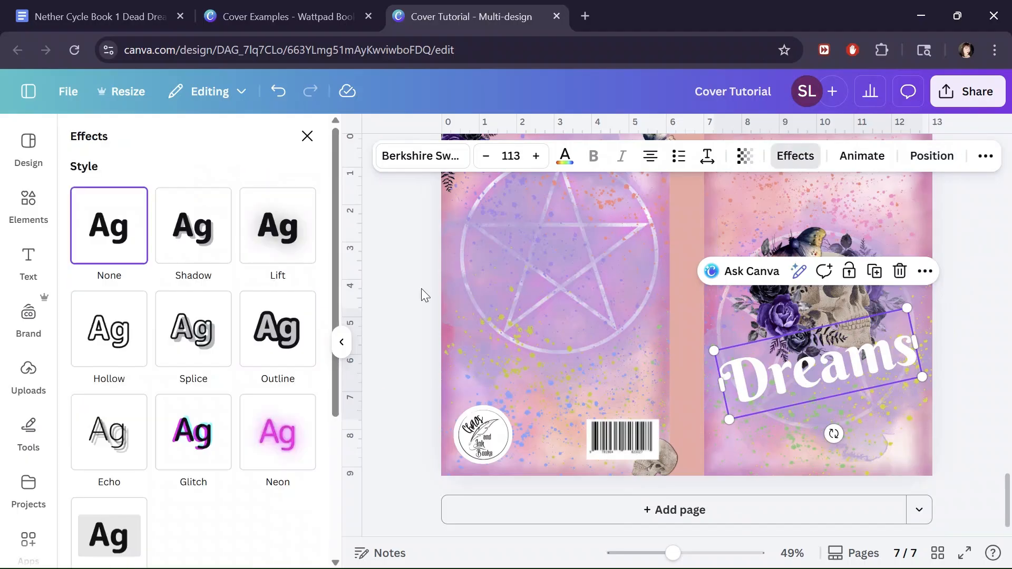
left_click(253, 341)
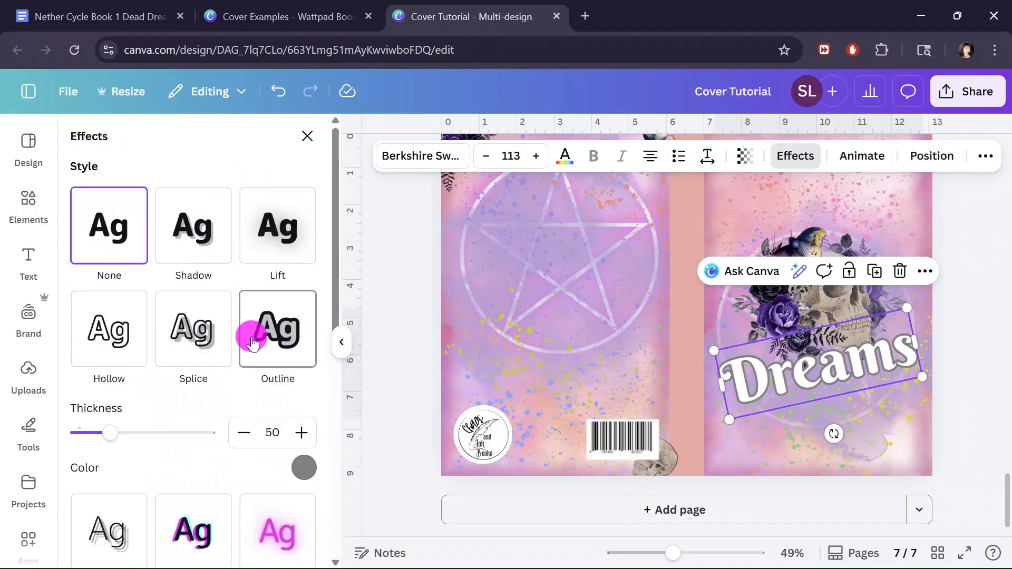
left_click(304, 470)
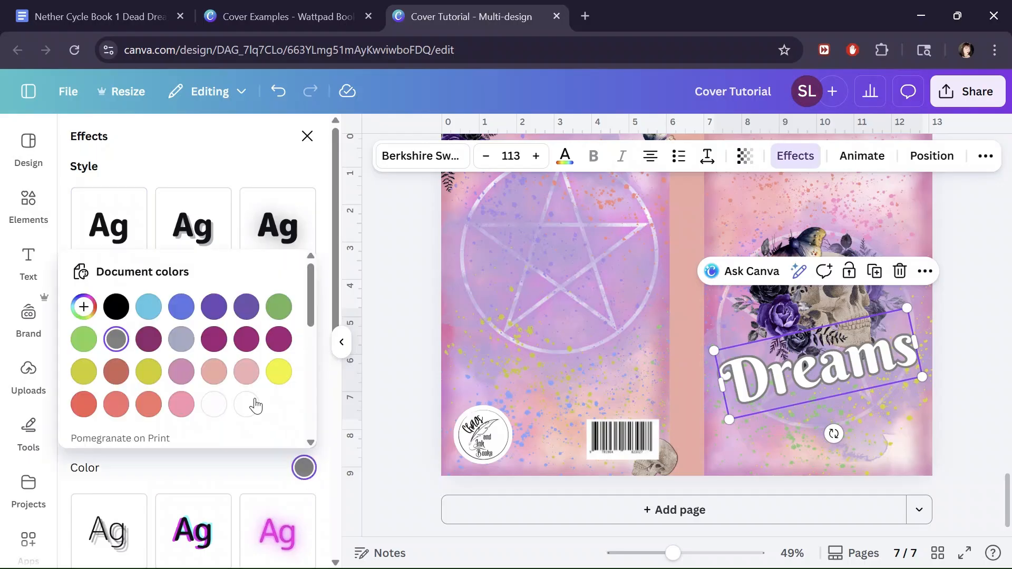
left_click(213, 339)
left_click(167, 488)
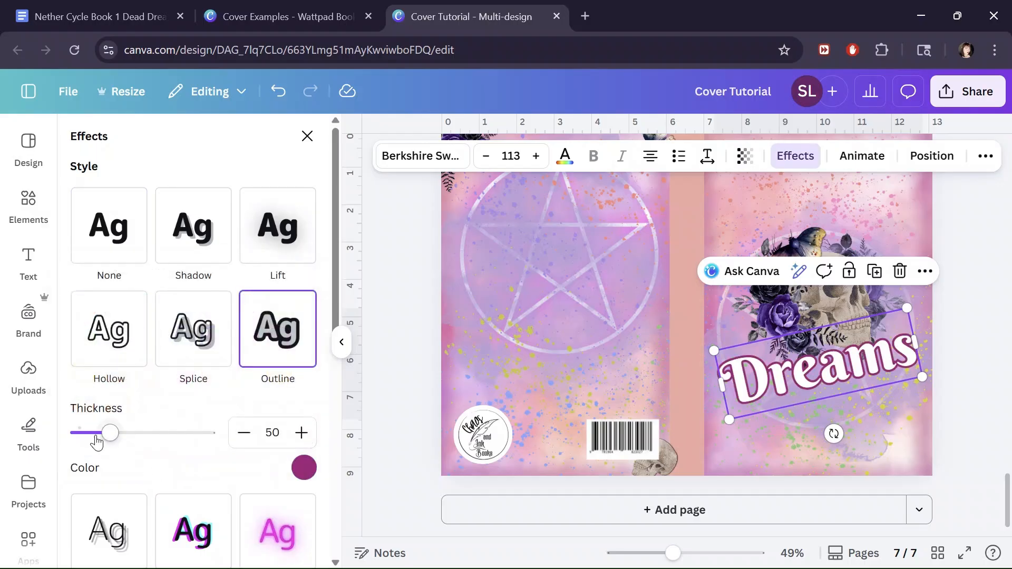
left_click_drag(107, 434, 136, 434)
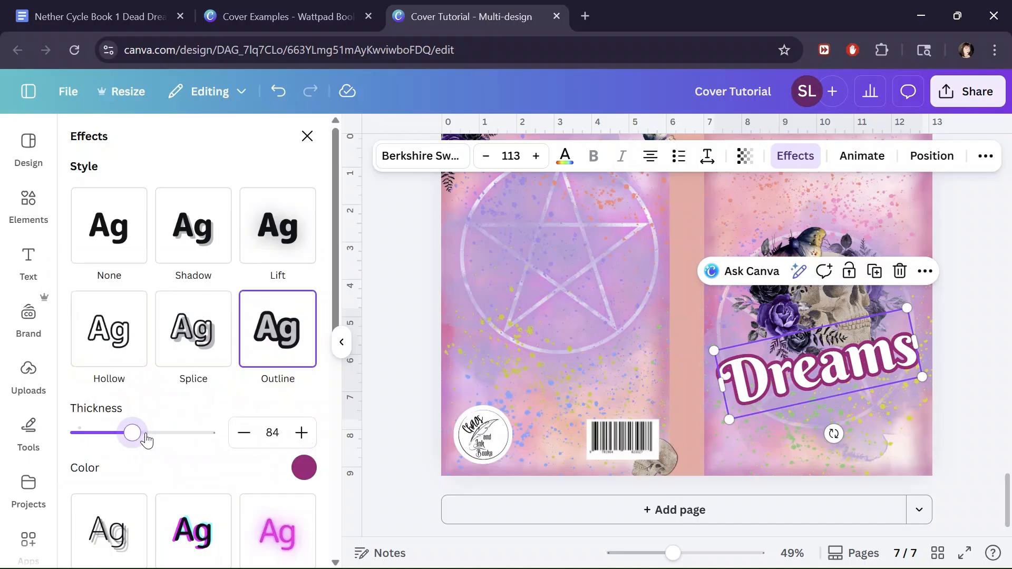
left_click(242, 434)
left_click(242, 435)
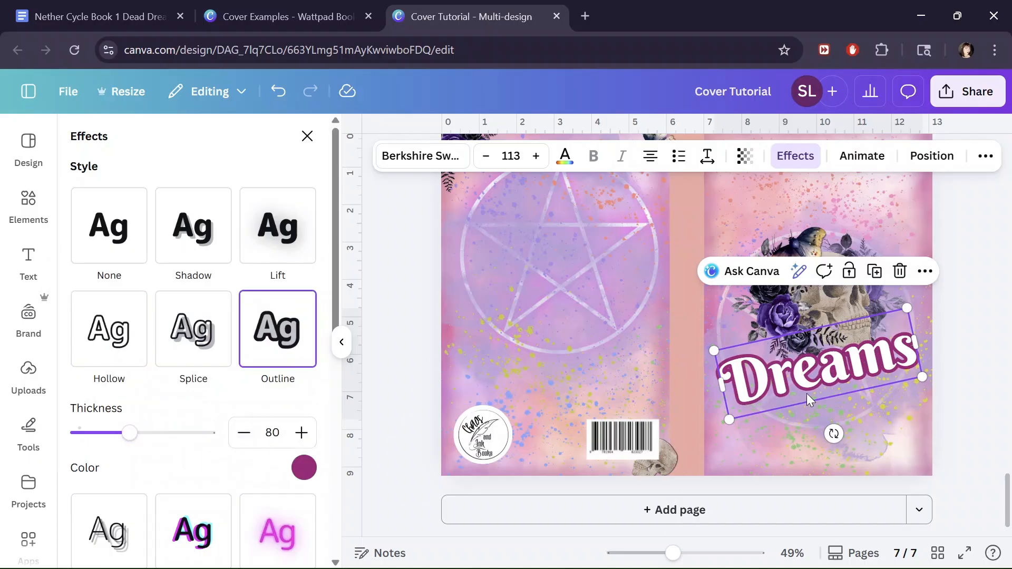
scroll(807, 393, "up", 6)
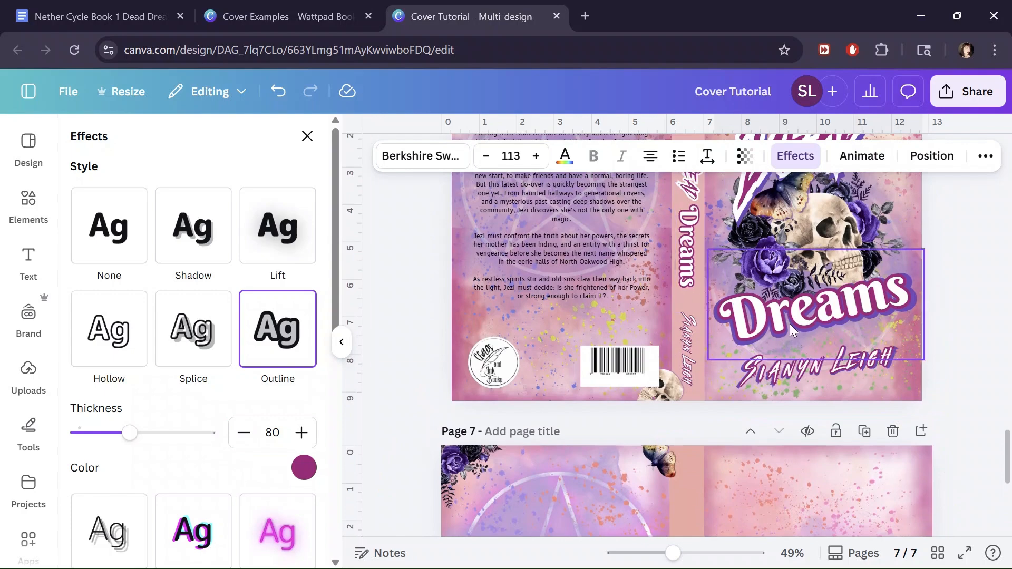
scroll(891, 317, "down", 5)
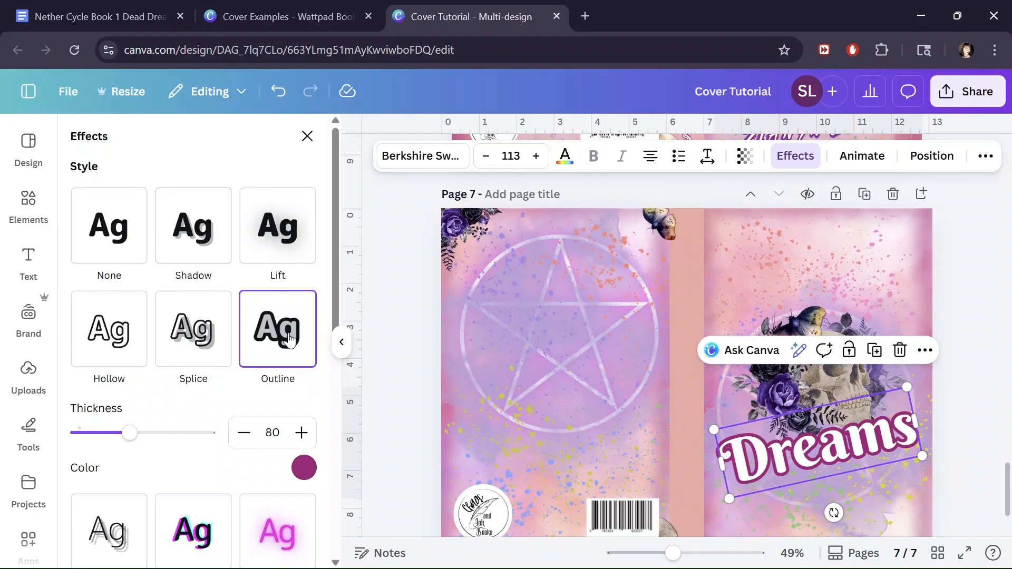
Duplicate the "Dreams" title, remove the copy's outline effect and colour its text purple #6c49ba.
left_click(875, 354)
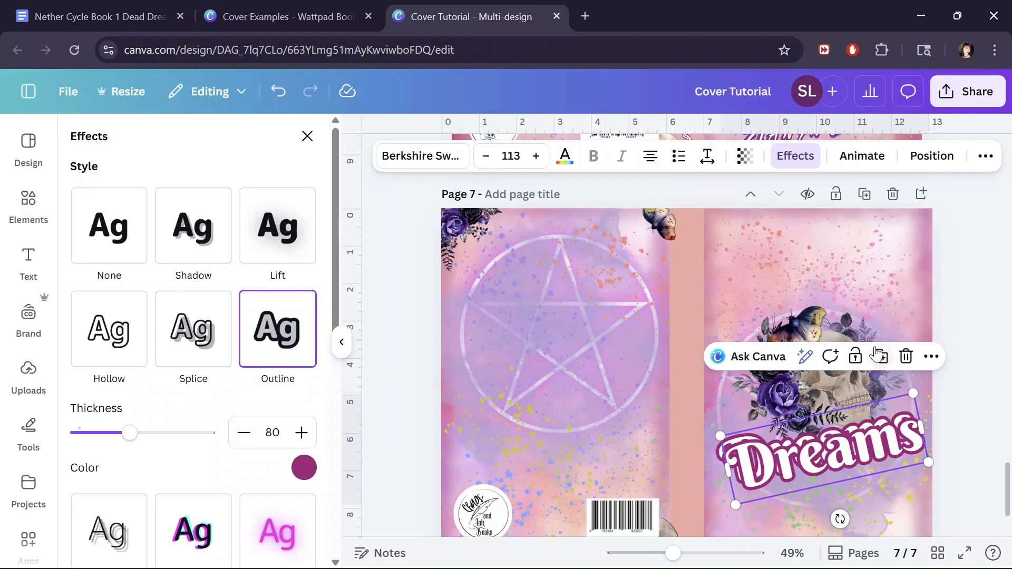
left_click_drag(842, 446, 833, 431)
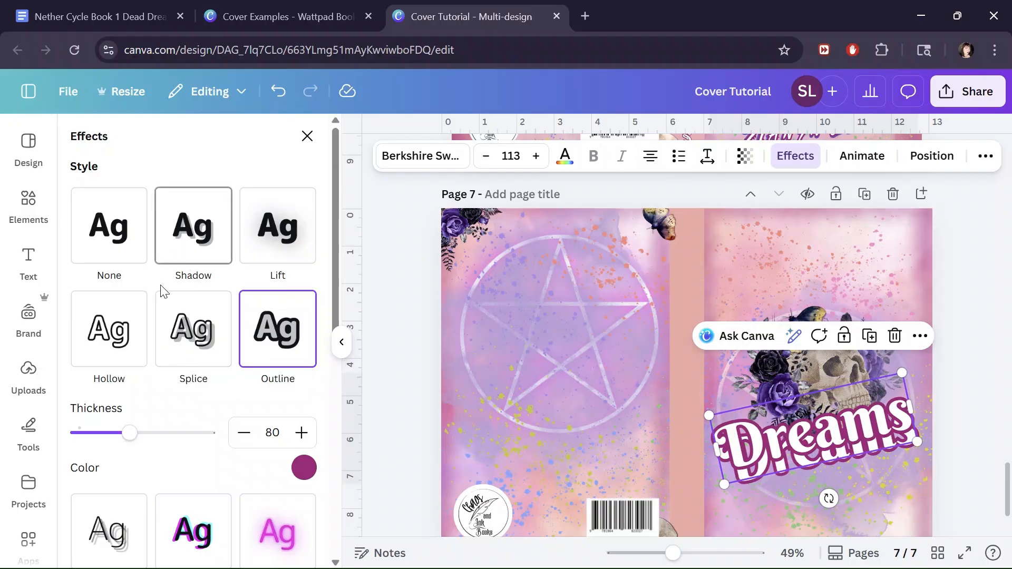
left_click(110, 237)
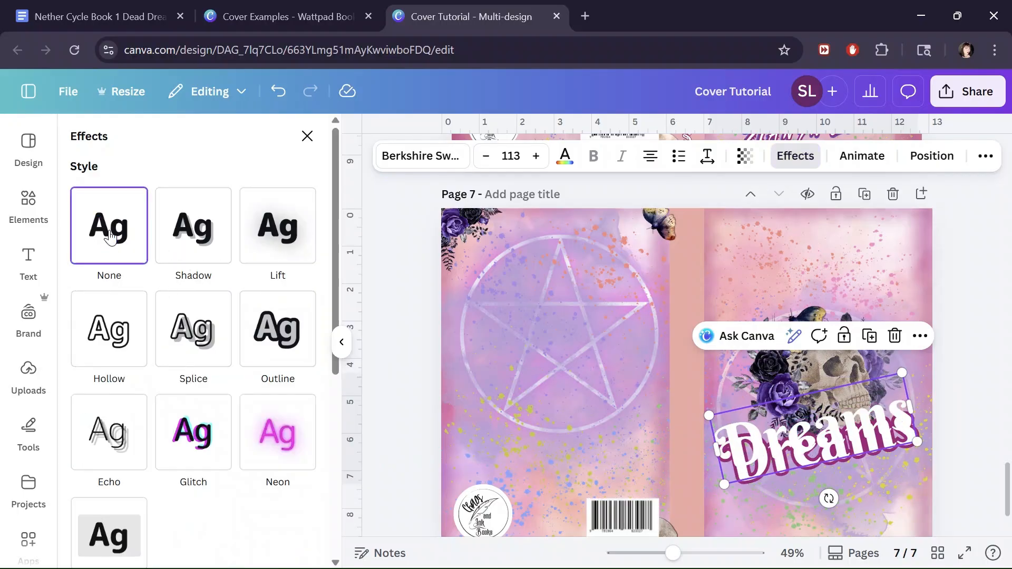
left_click(565, 157)
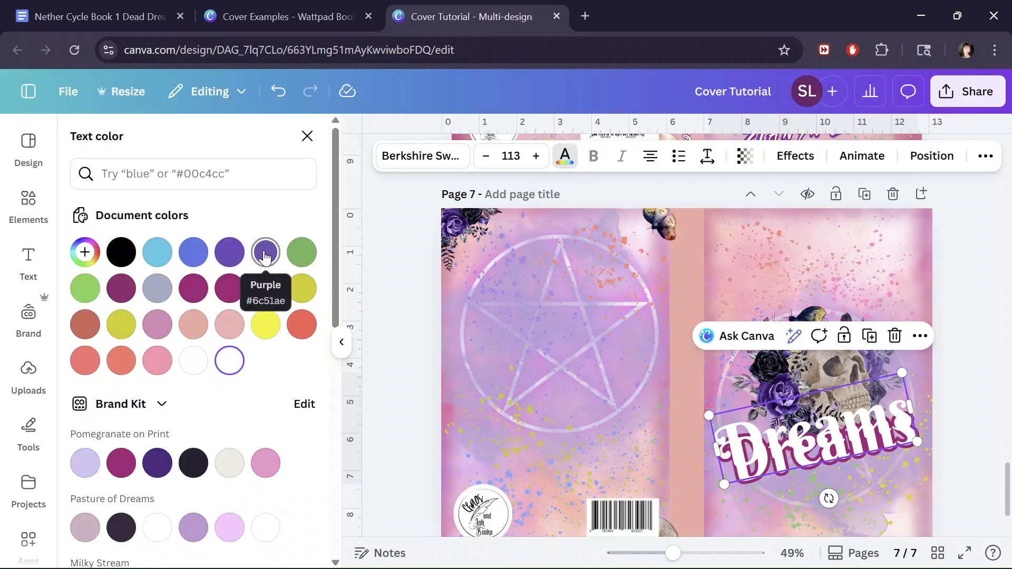
left_click(227, 258)
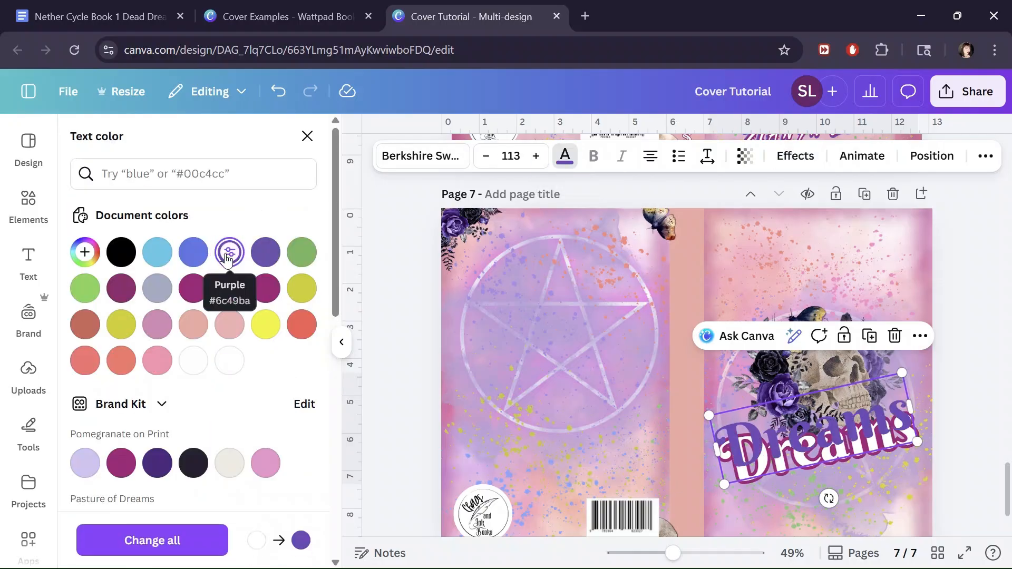
Enlarge the purple "Dreams" copy to font size 118, widen its text box to fit one line, and align it over the outlined title.
left_click(536, 156)
left_click(535, 156)
left_click(535, 156)
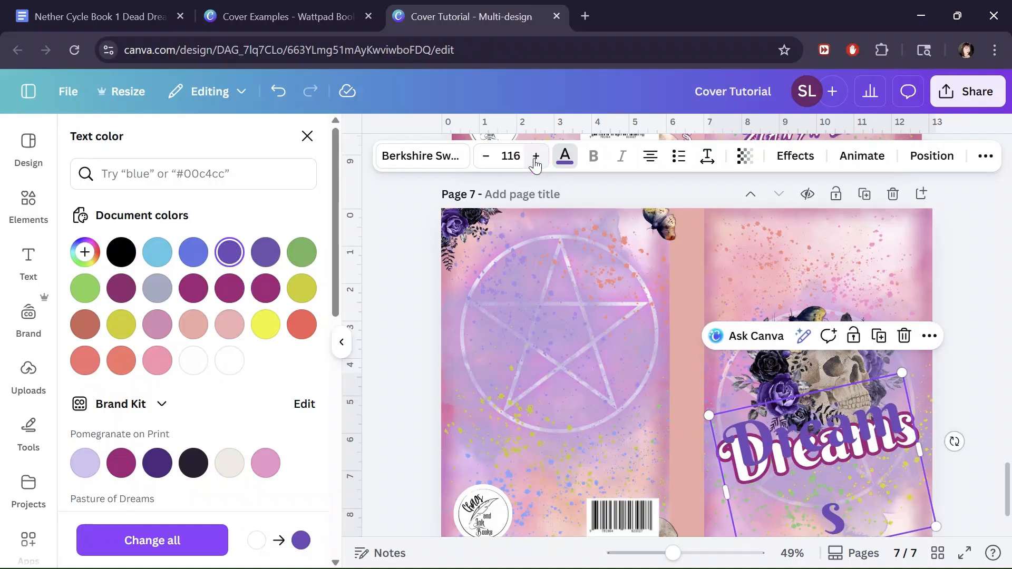
left_click_drag(725, 492, 708, 497)
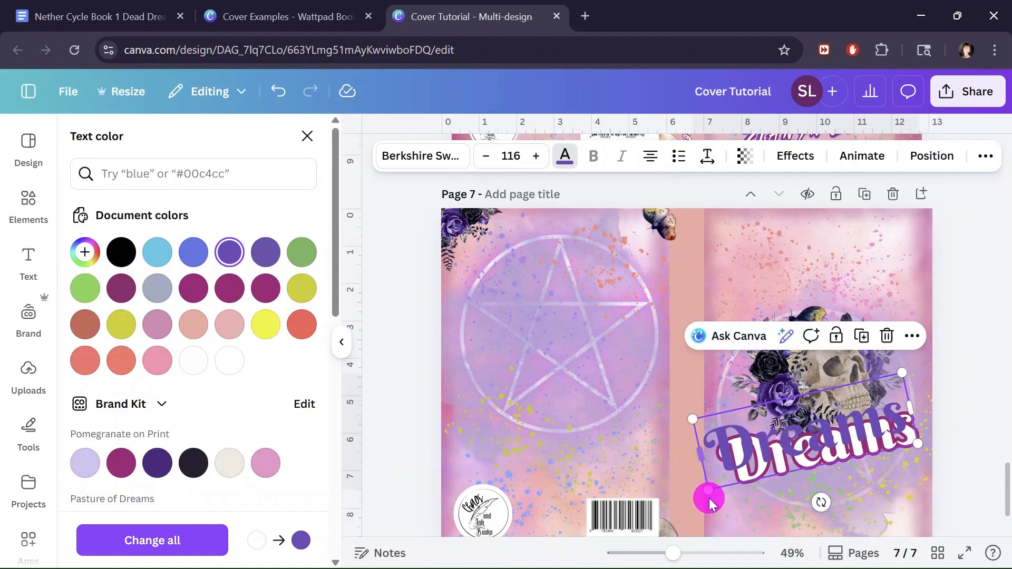
mouse_move(817, 433)
left_mouse_down()
mouse_move(830, 429)
mouse_move(831, 441)
left_mouse_up()
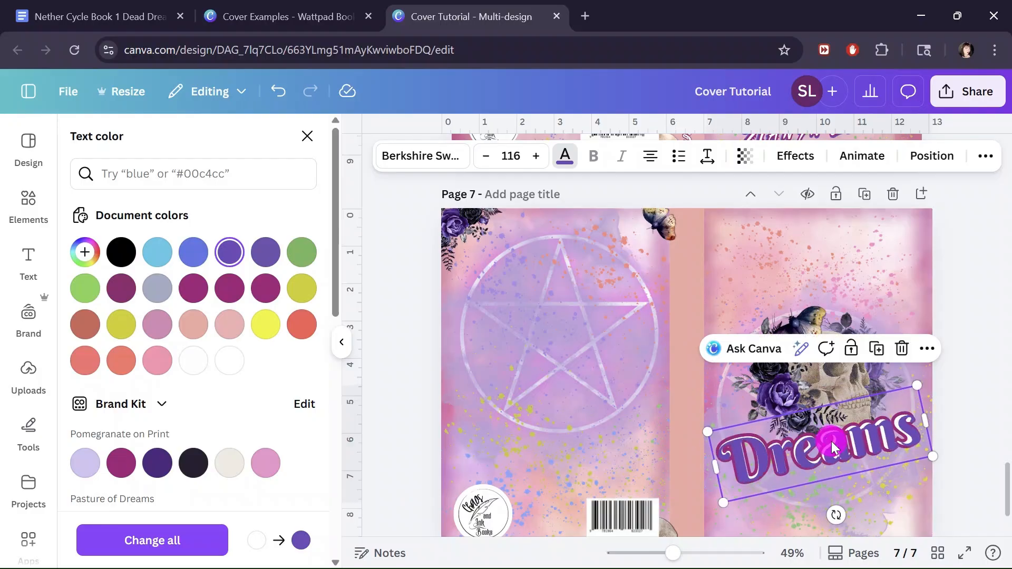
left_click(535, 156)
left_click(535, 156)
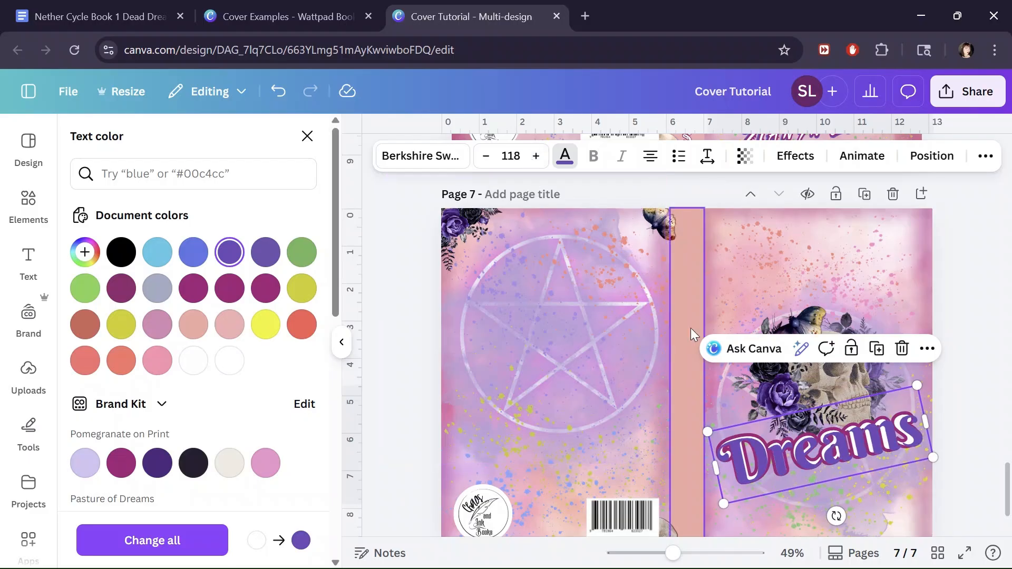
left_click_drag(816, 458, 818, 457)
Set the purple "Dreams" copy's letter spacing to -12 and keep it lined up with the outlined title.
left_click(708, 156)
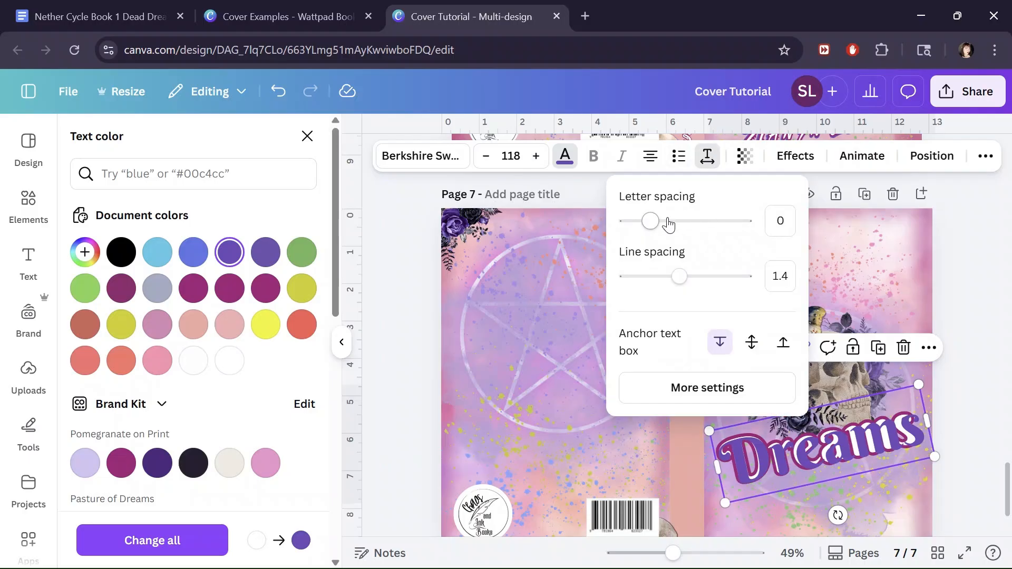
left_click_drag(651, 221, 648, 227)
left_click_drag(836, 446, 836, 447)
left_click(707, 156)
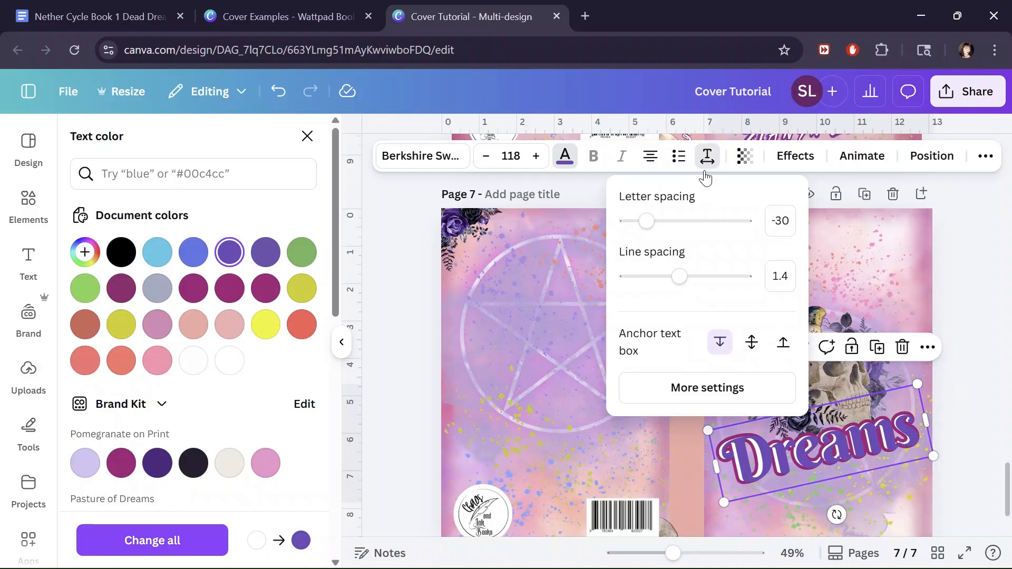
left_click(649, 225)
left_click_drag(643, 224, 649, 226)
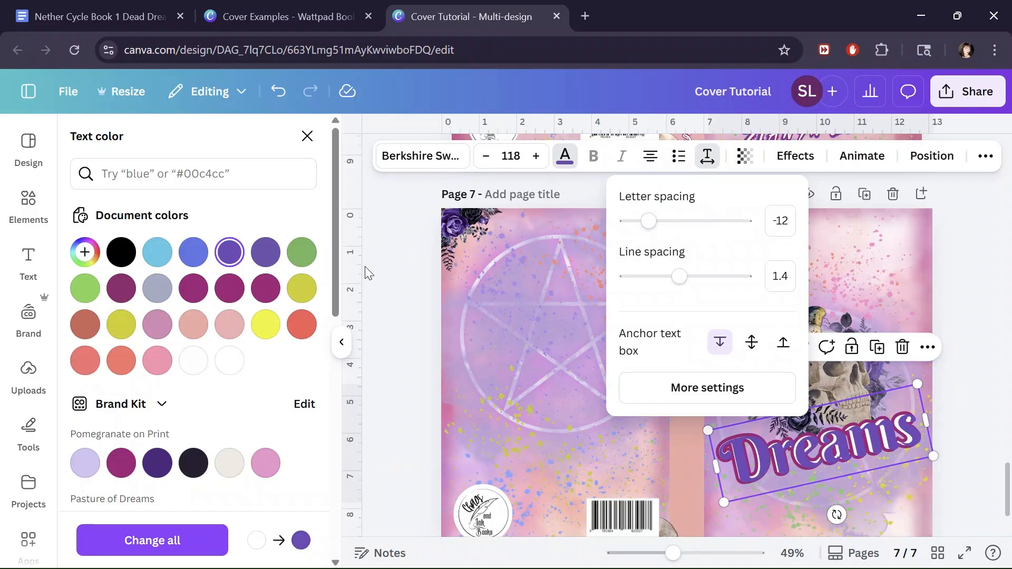
key("Escape")
Place the purple "Dreams" copy behind the outlined title, enlarge it to font size 127 and widen its text box to keep one line.
key("alt+1")
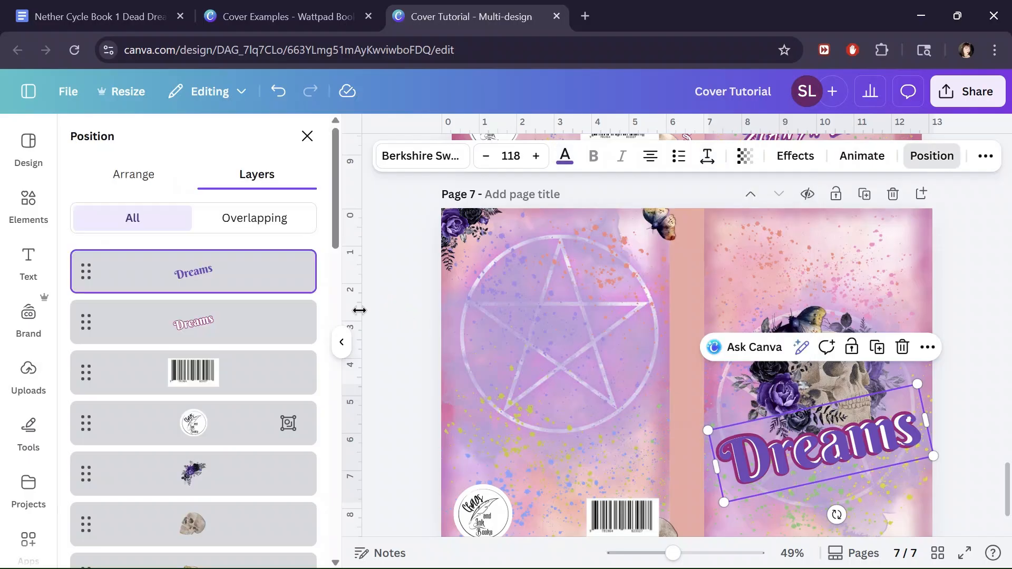
left_click_drag(171, 284, 173, 346)
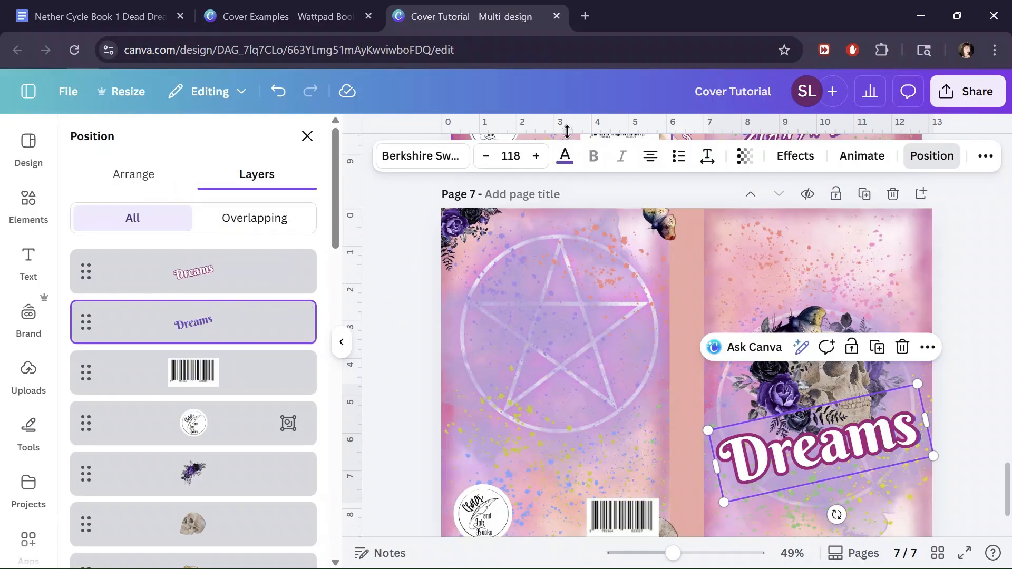
left_click(537, 158)
left_click(537, 158)
left_click(537, 158)
left_click(537, 158)
left_click(537, 158)
left_click(538, 158)
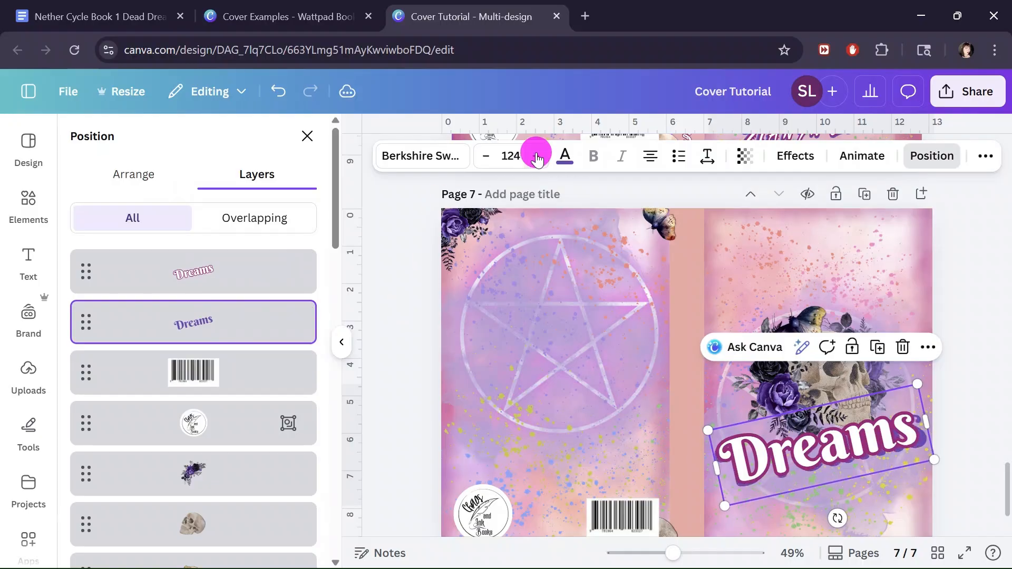
left_click(537, 158)
left_click(537, 159)
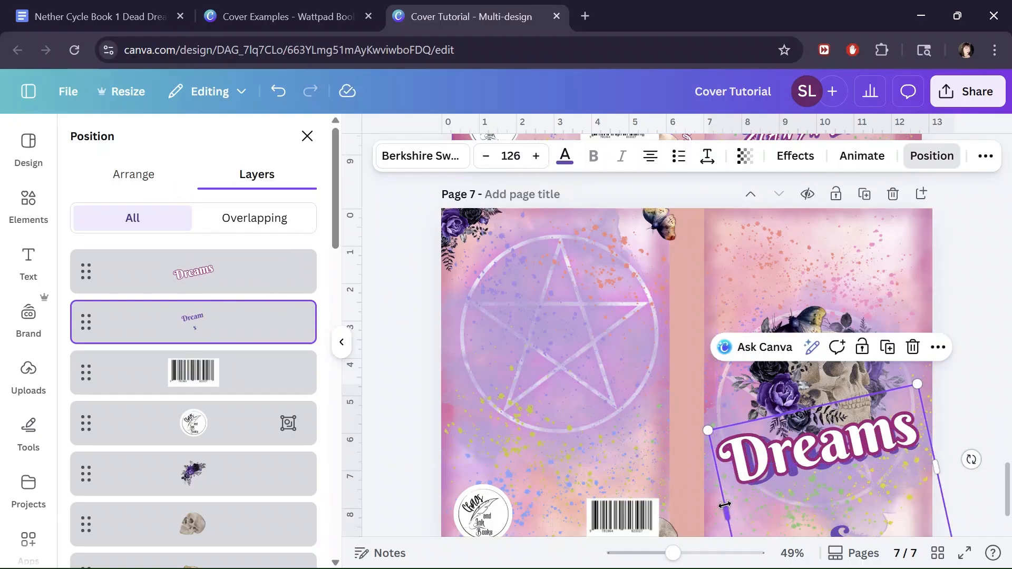
left_click_drag(724, 514, 709, 516)
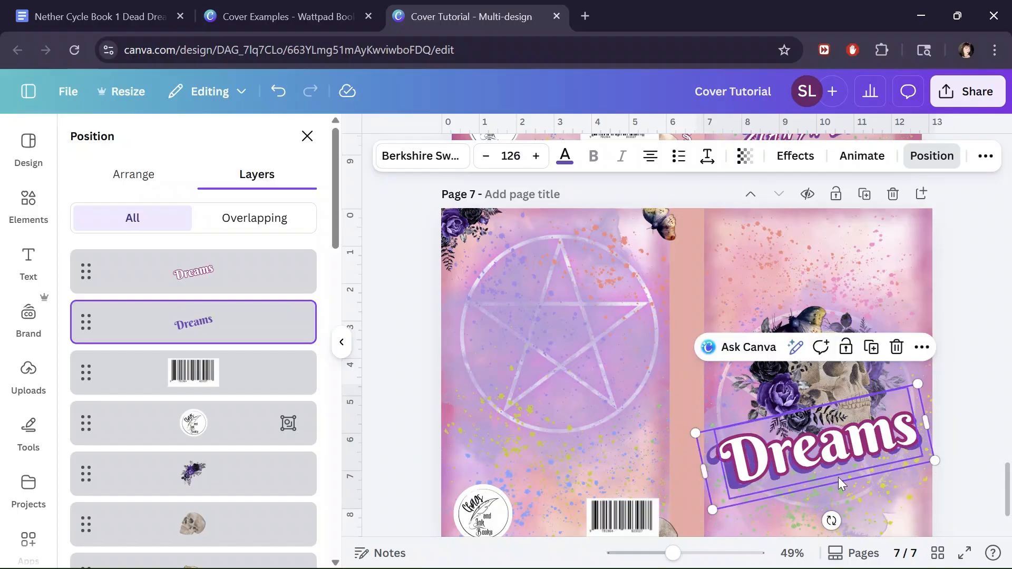
left_click(537, 158)
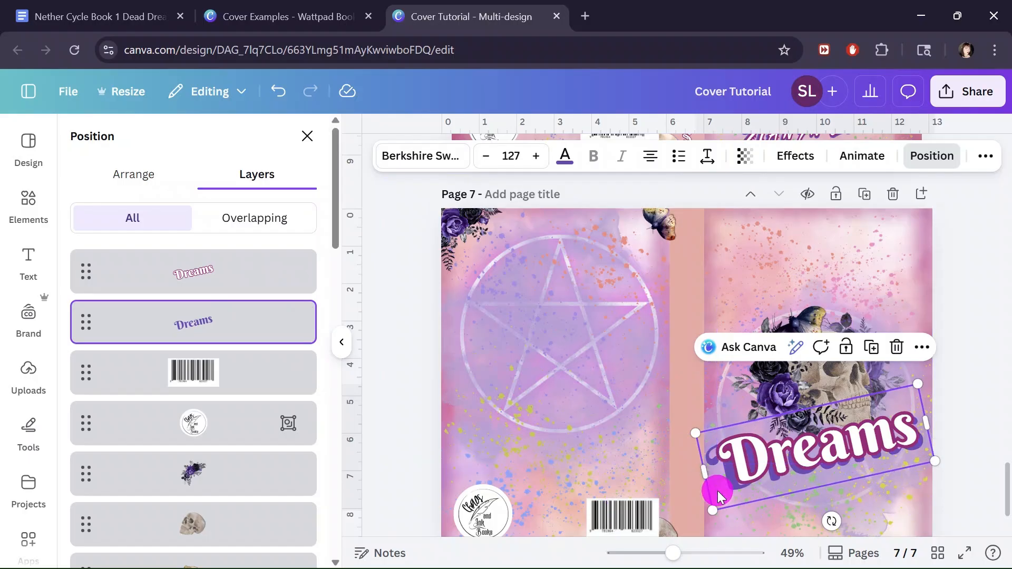
Add an Outline effect to the purple "Dreams" copy in the same purple as its text.
left_click(799, 451)
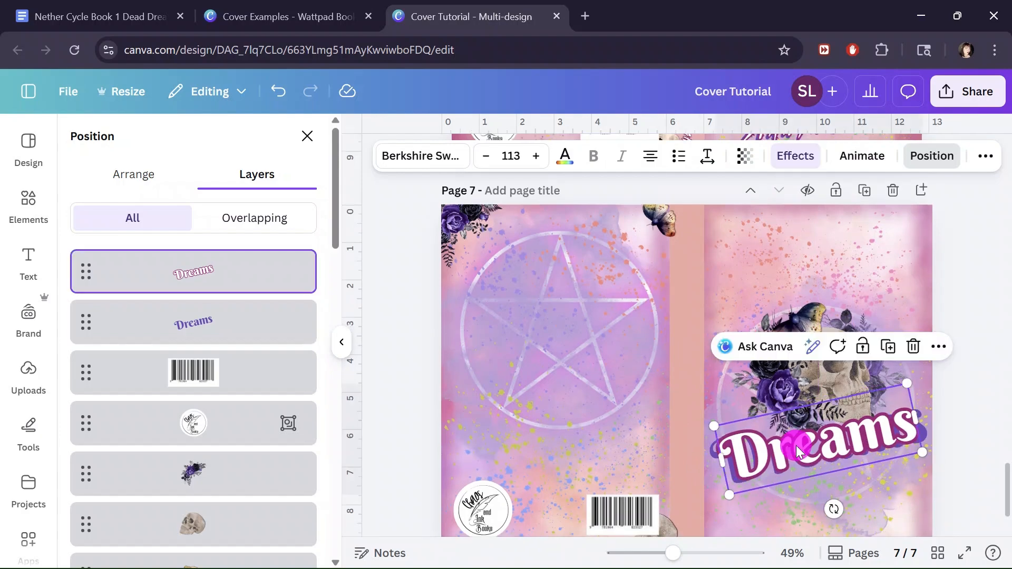
left_click(193, 321)
left_click(786, 157)
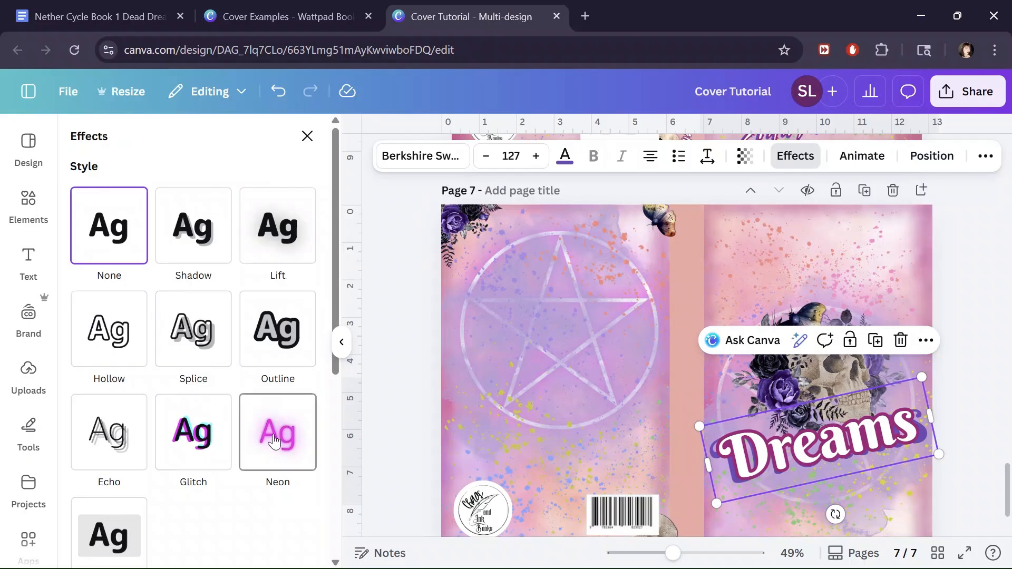
left_click(280, 340)
scroll(282, 349, "down", 2)
left_click(304, 389)
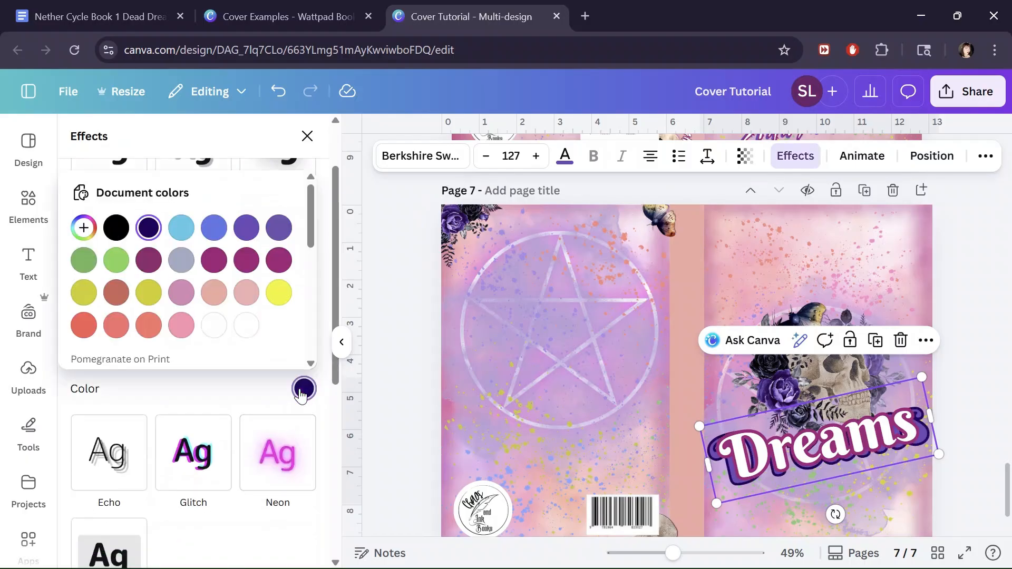
left_click(245, 228)
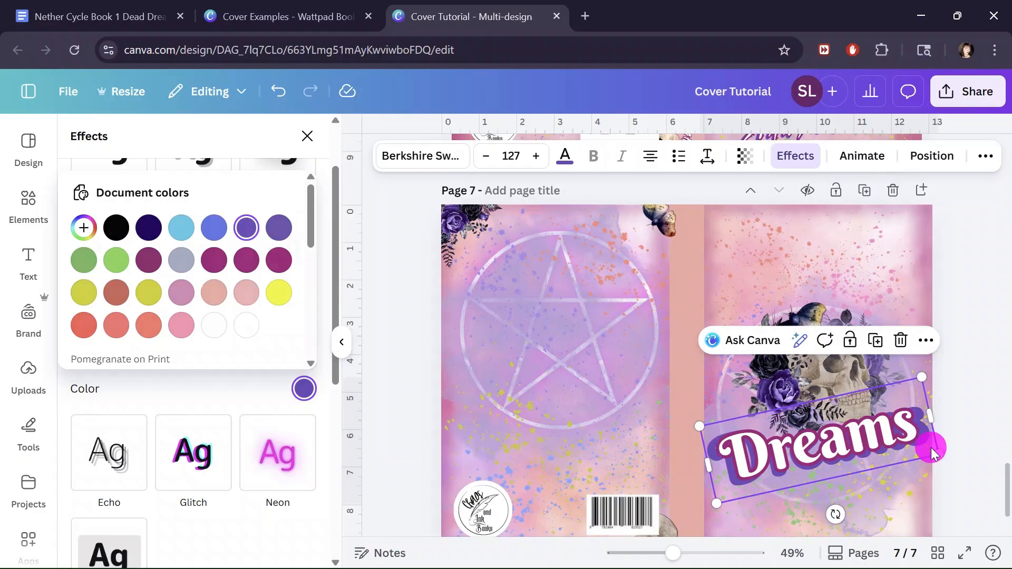
Reduce the purple "Dreams" copy to font size 122 and centre it behind the outlined title as an even border.
left_click_drag(932, 447, 922, 454)
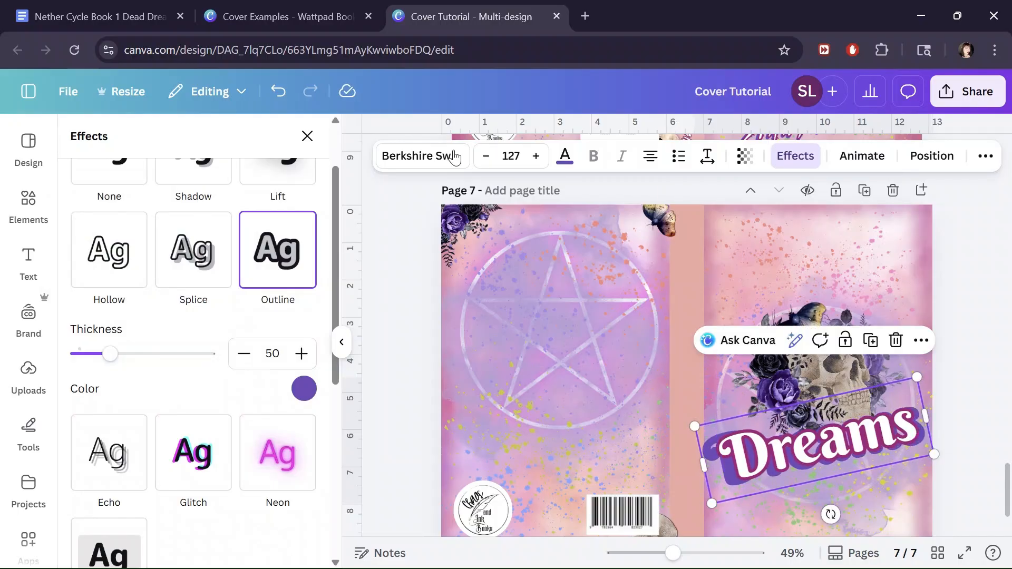
left_click(481, 157)
left_click(481, 157)
left_click(480, 157)
left_click(481, 157)
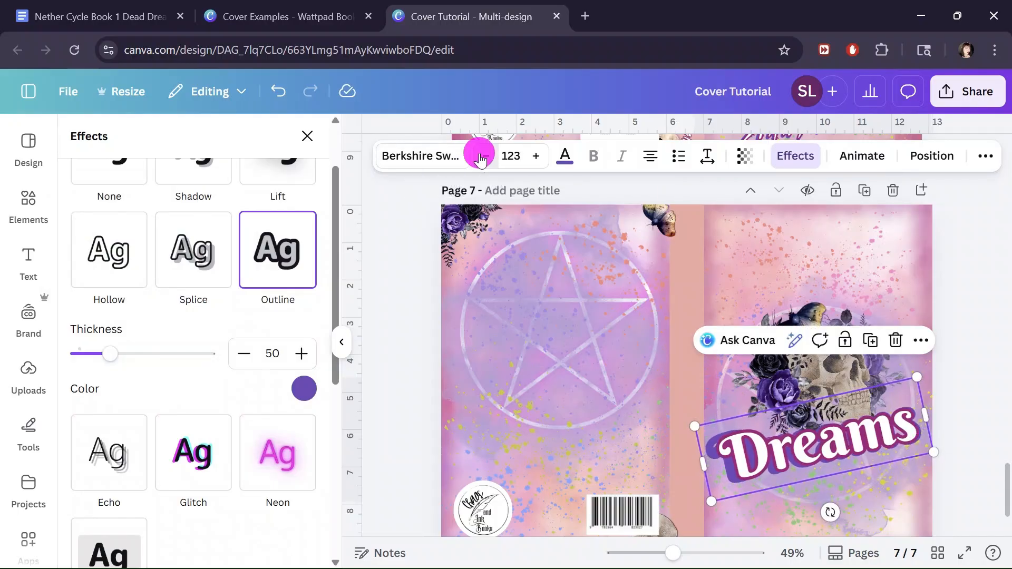
left_click(481, 157)
left_click(922, 450)
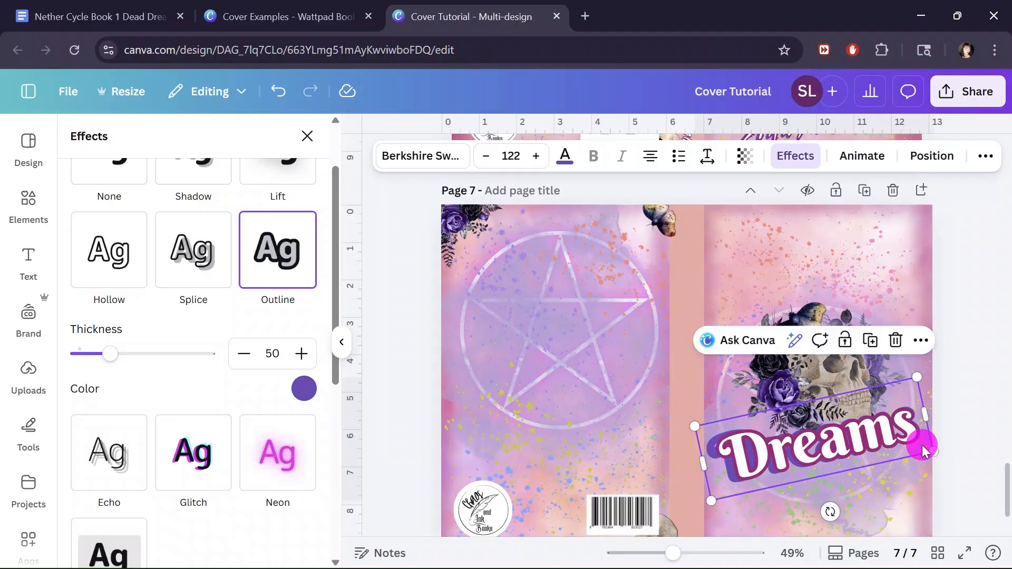
left_click_drag(923, 449, 928, 447)
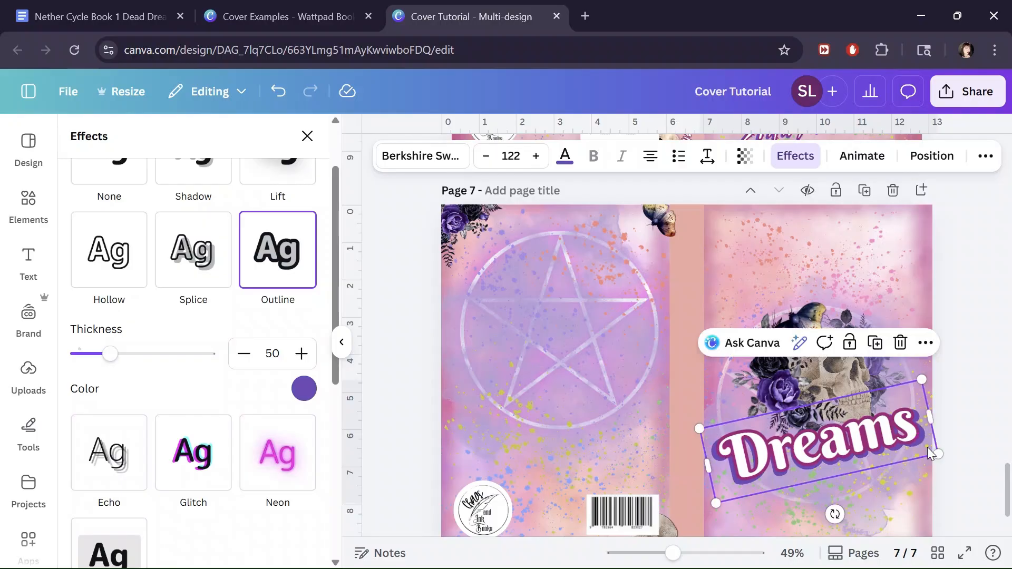
Group the outlined "Dreams" title with its purple copy into a single object.
left_click(407, 356)
key("alt+1")
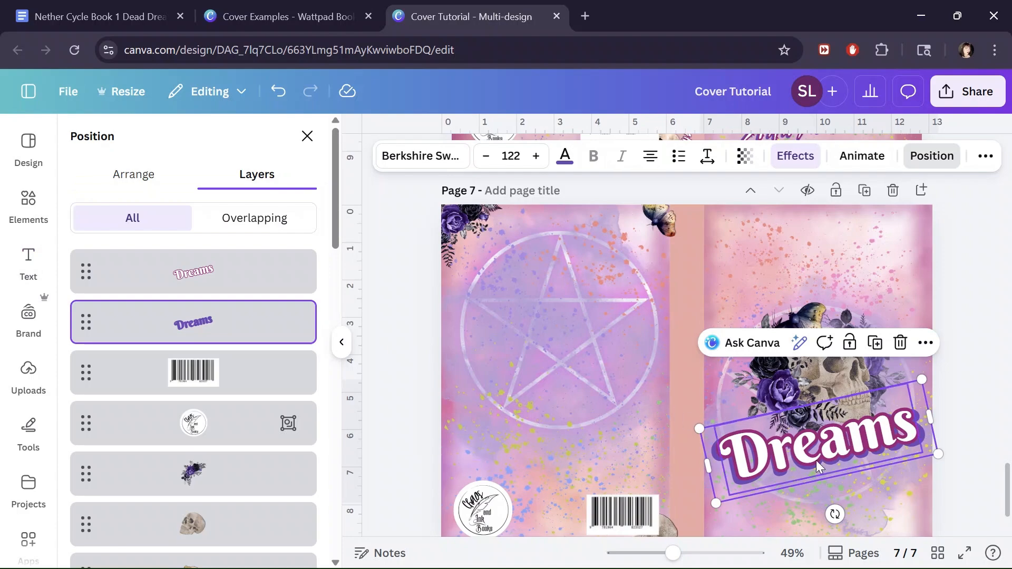
left_click(163, 286, "shift")
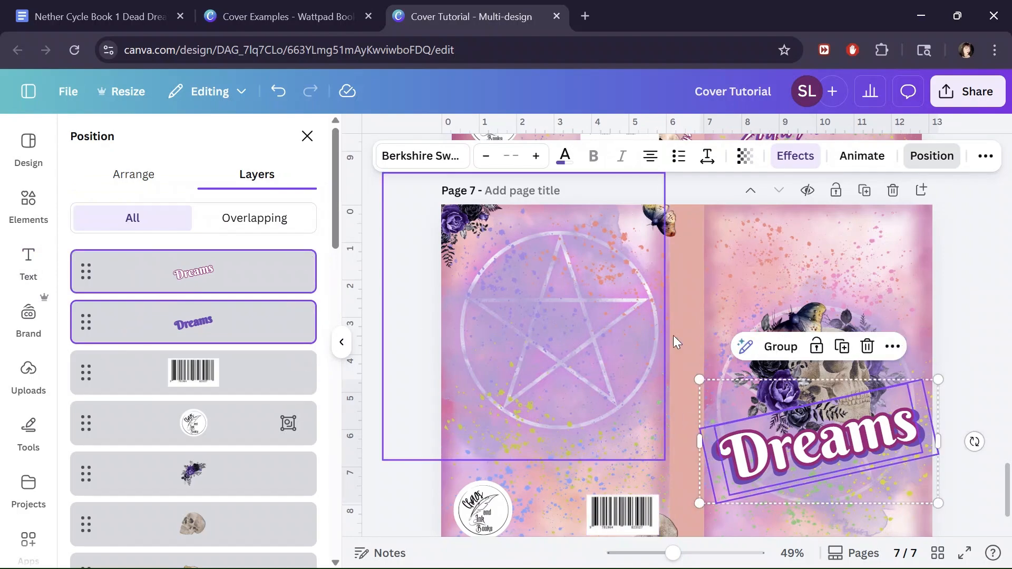
left_click(788, 347)
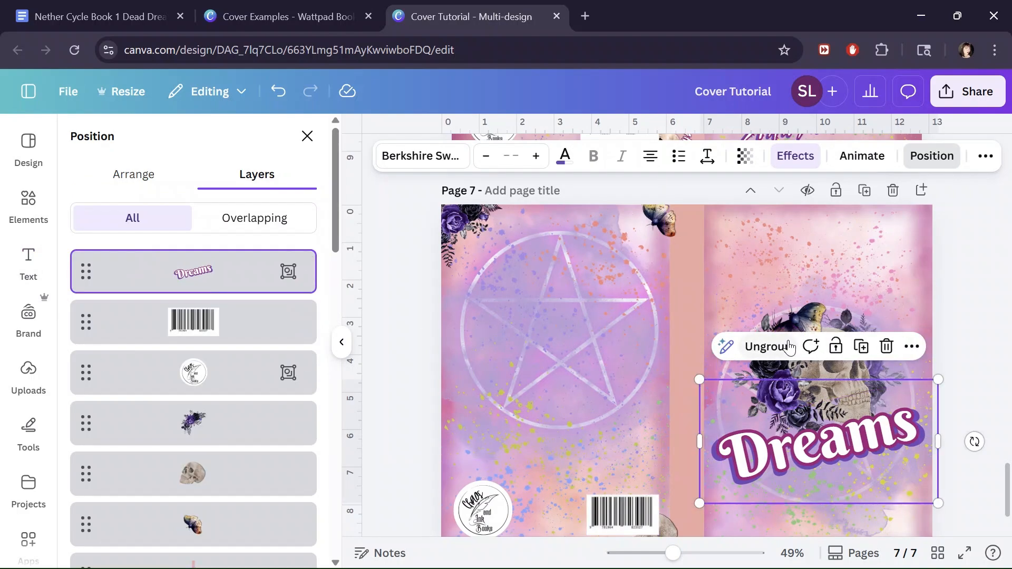
Add a heading reading "Dead" to the page 7 front cover, enlarge it to font size 76.1 and place it above the skull.
scroll(784, 417, "up", 8)
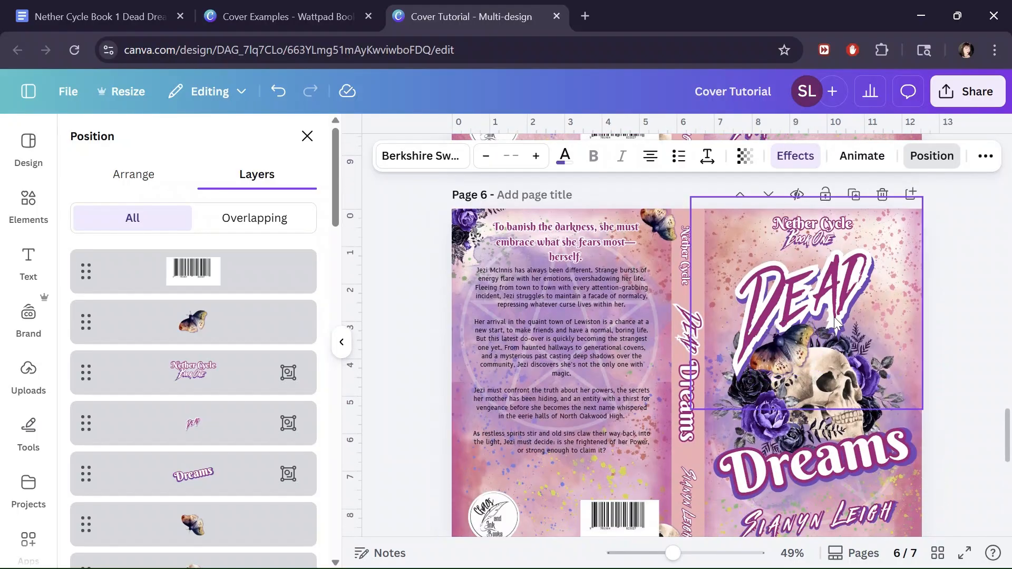
scroll(814, 344, "down", 8)
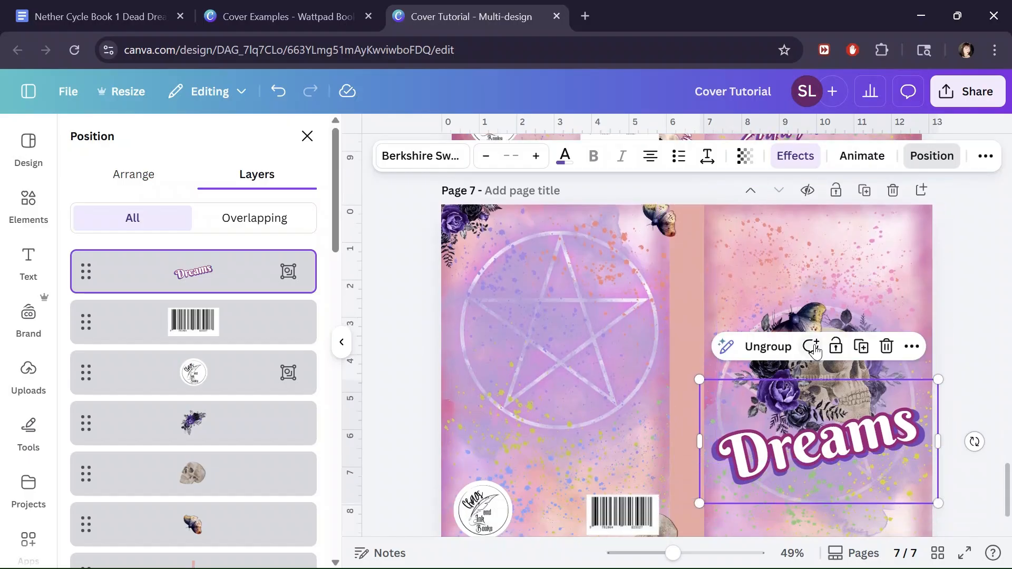
left_click(33, 255)
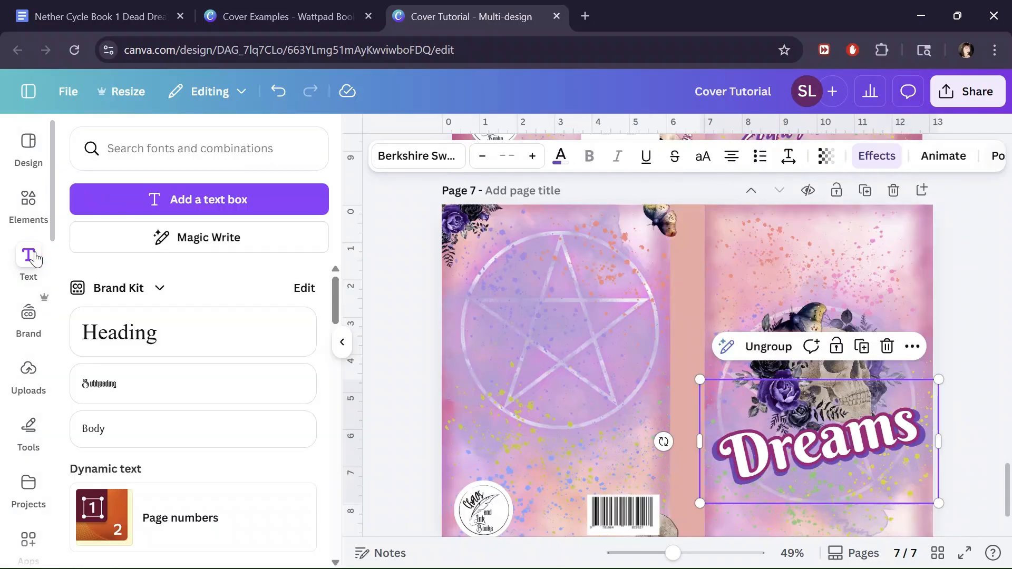
left_click(297, 354)
left_click_drag(703, 414, 802, 311)
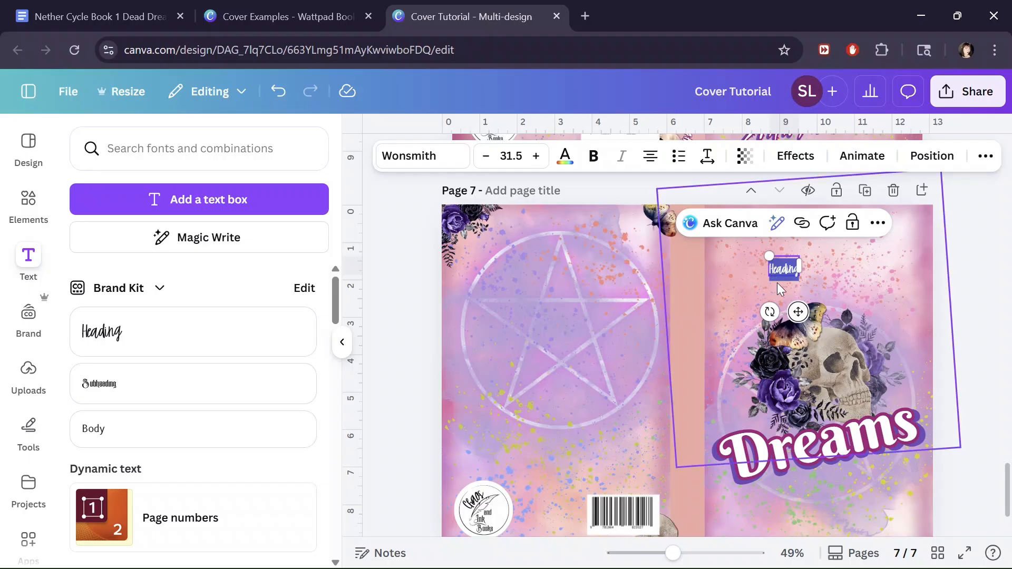
left_click(789, 270)
double_click(787, 269)
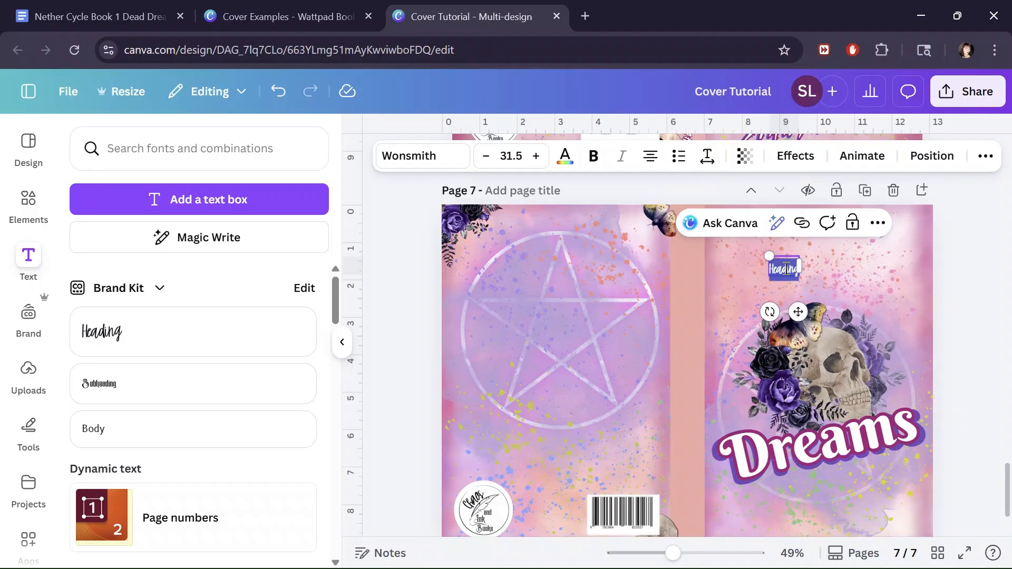
type("Dead")
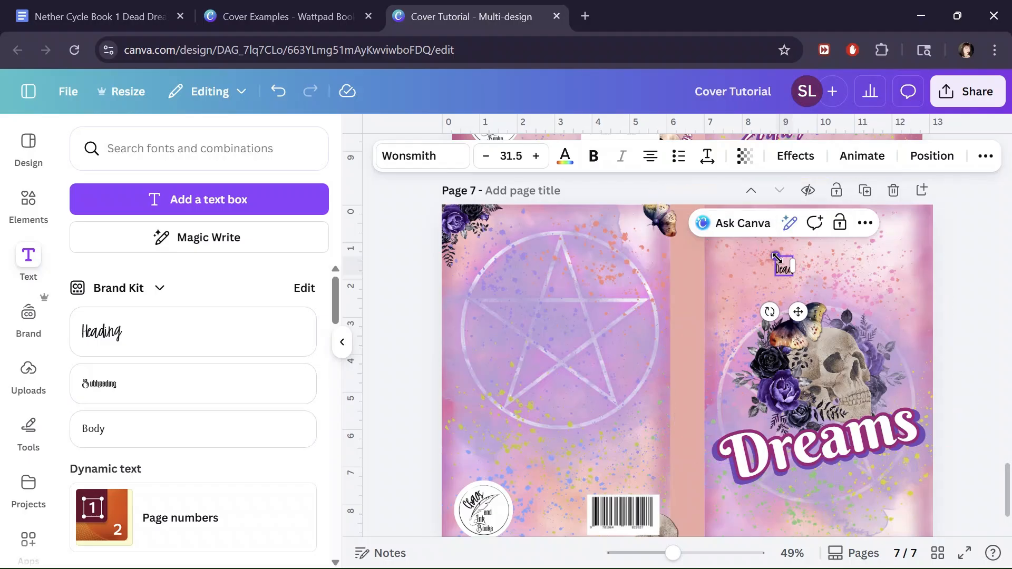
left_click_drag(775, 257, 751, 229)
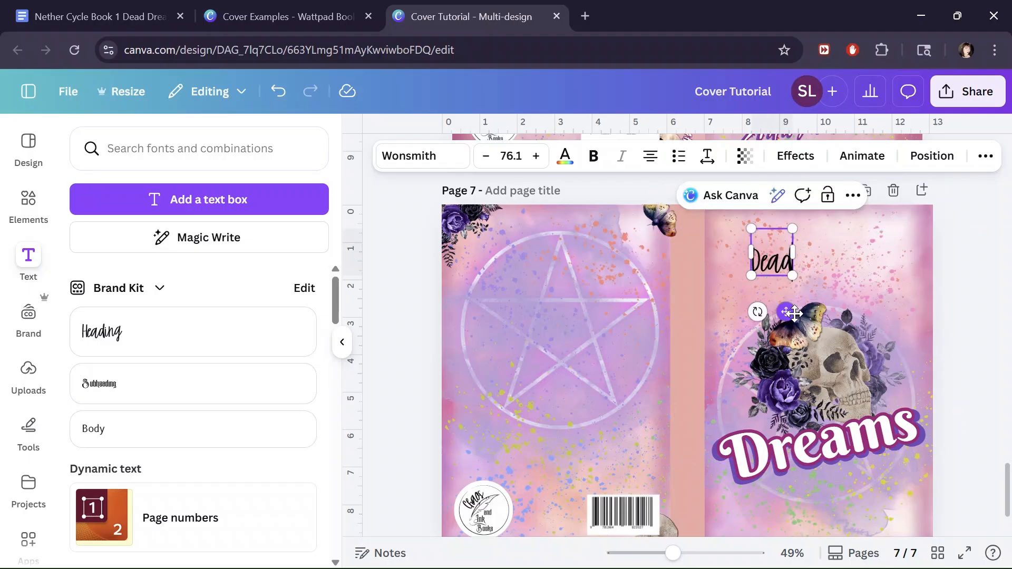
left_click_drag(794, 313, 828, 330)
Colour the "Dead" text the same magenta as the "Dreams" outline using the document colours.
scroll(825, 334, "up", 3)
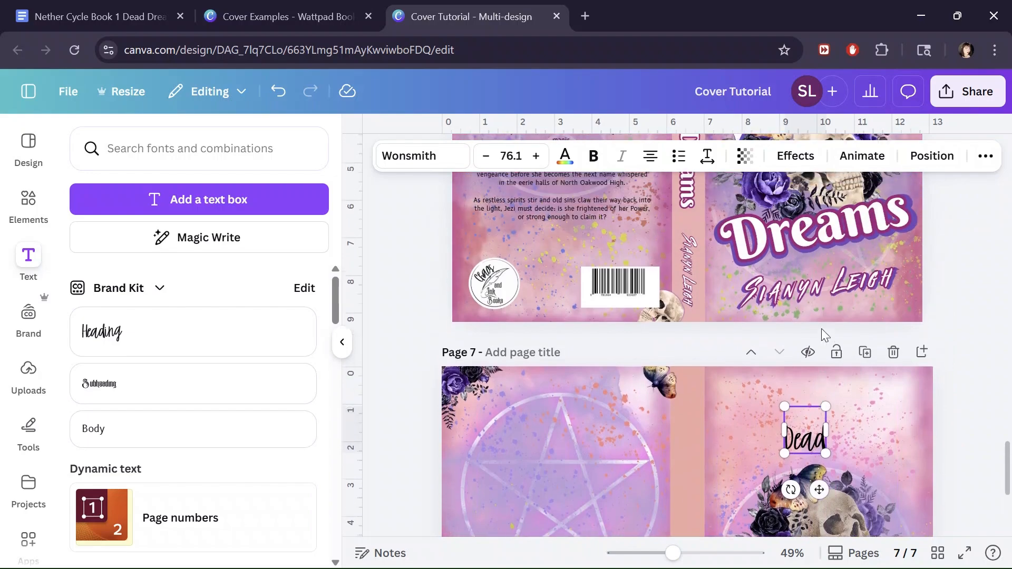
scroll(825, 335, "down", 5)
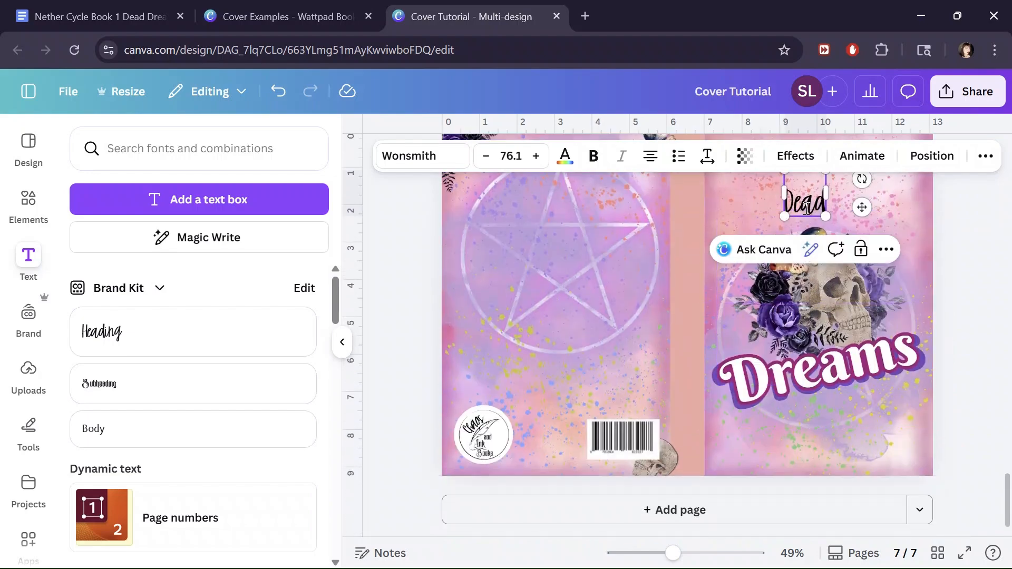
left_click(565, 156)
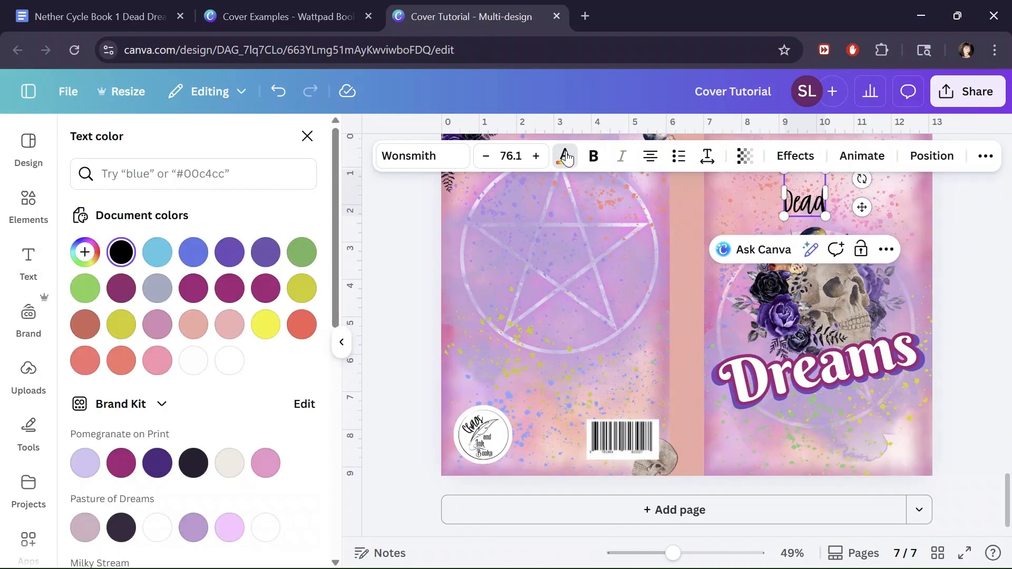
double_click(798, 191)
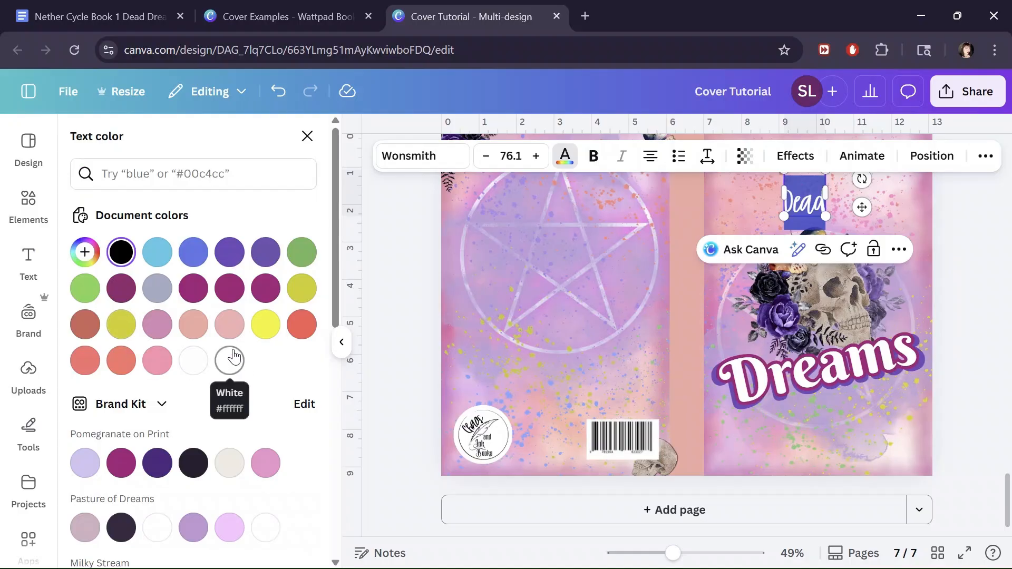
left_click(229, 288)
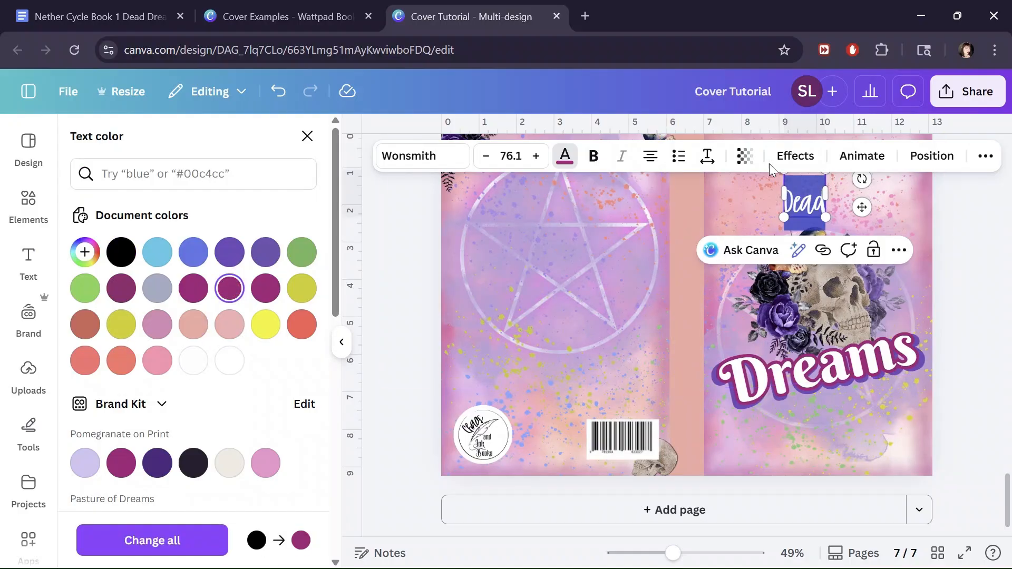
Apply an Outline effect to the "Dead" text in white with thickness 60.
left_click(796, 155)
left_click(767, 201)
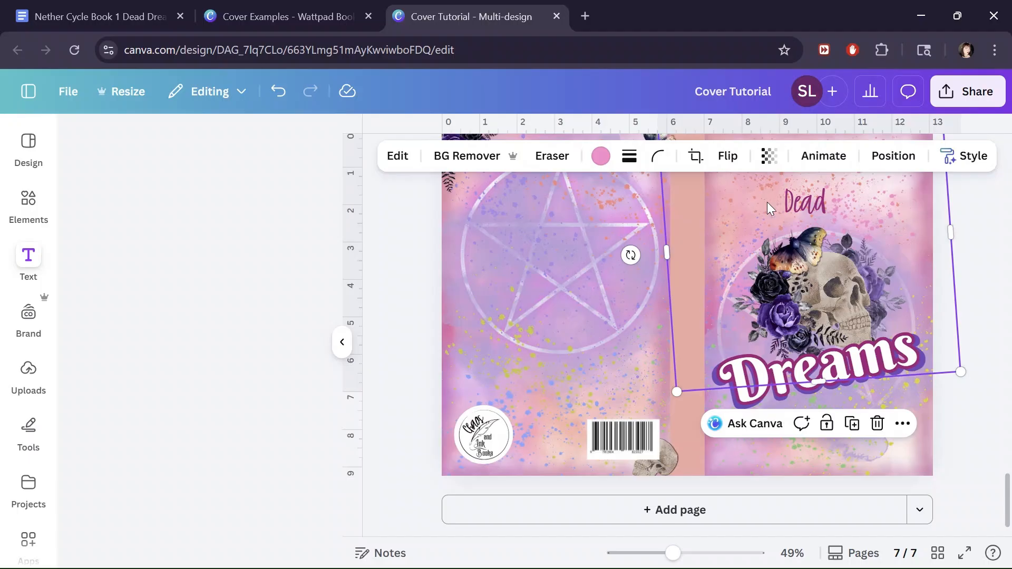
left_click(804, 204)
left_click(801, 161)
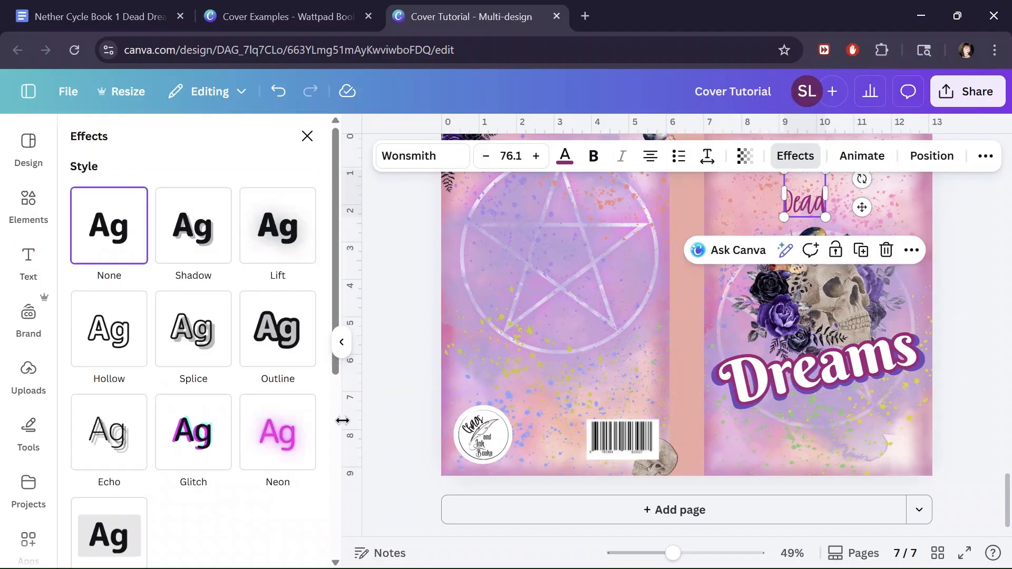
left_click(280, 348)
left_click(302, 468)
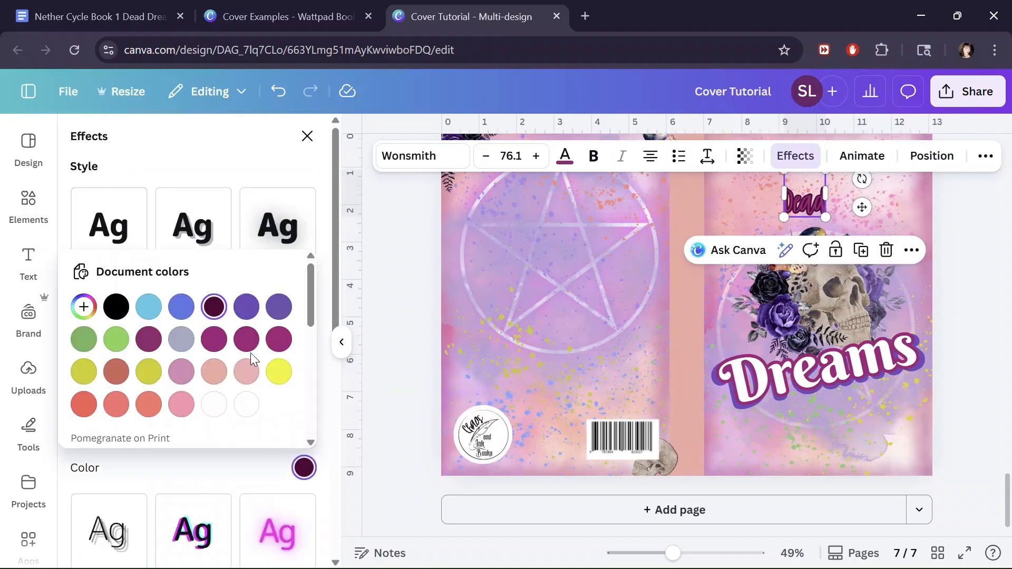
left_click(246, 403)
left_click(132, 456)
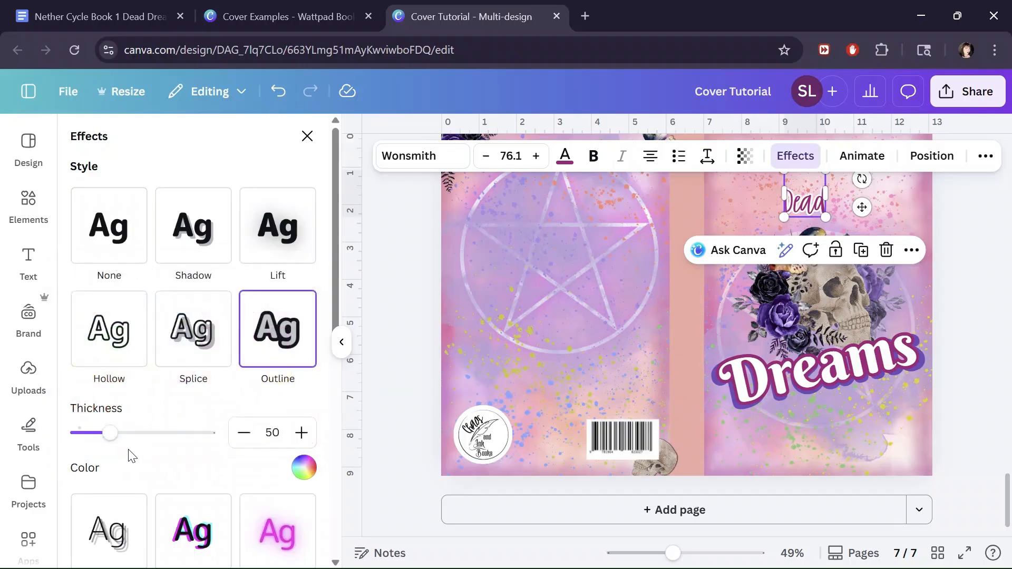
left_click_drag(118, 441, 143, 444)
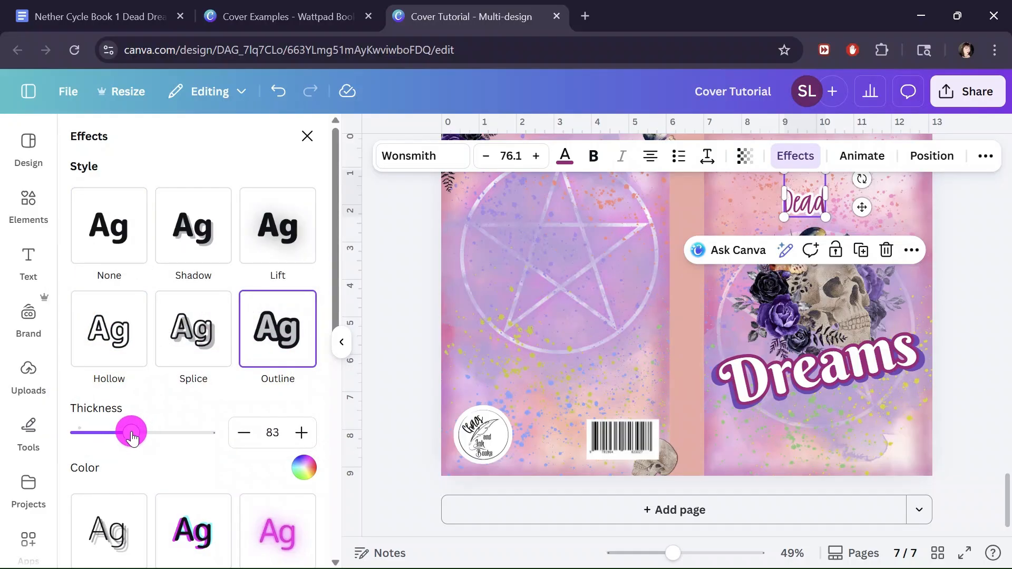
left_click_drag(132, 437, 119, 421)
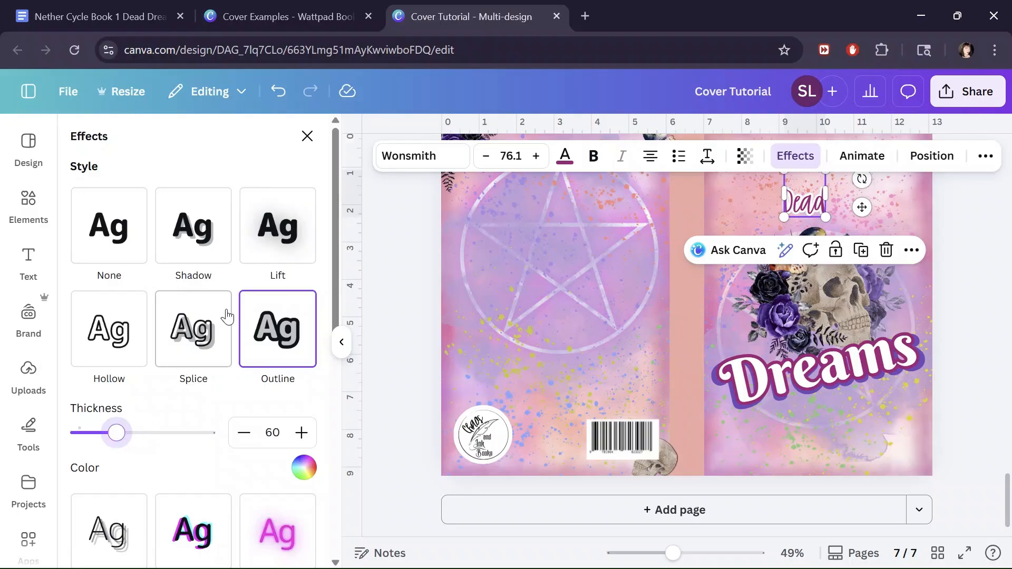
Change the "Dead" text to the Beast font, enlarge it to size 158 and tilt it upward above the skull.
left_click(420, 165)
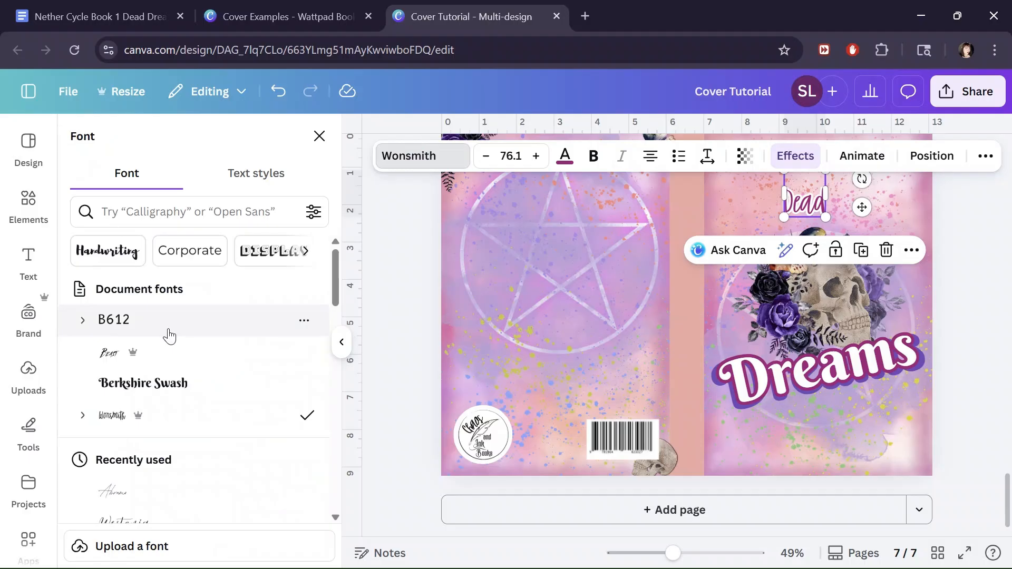
left_click(107, 353)
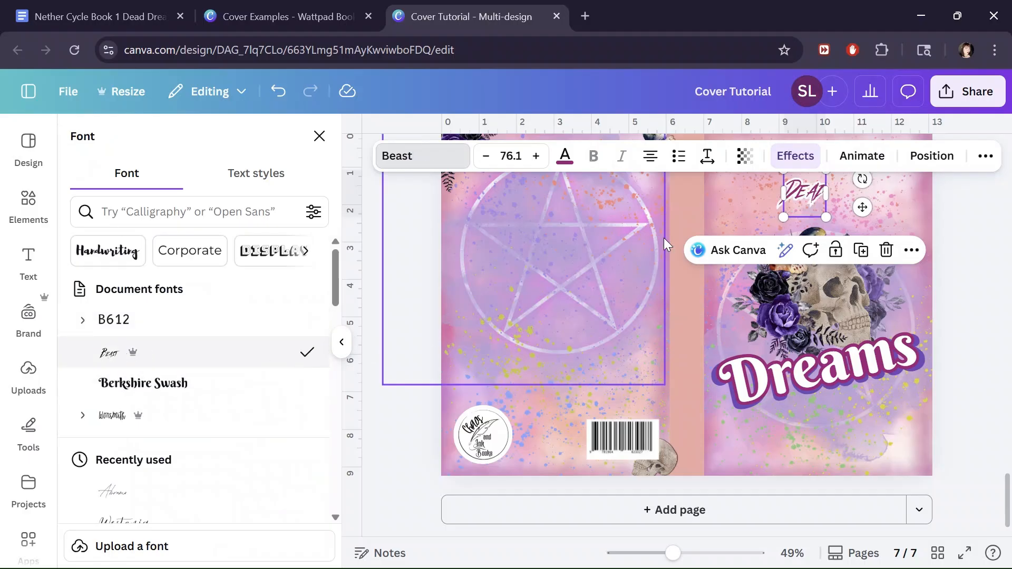
left_click_drag(784, 217, 737, 264)
left_click_drag(864, 217, 867, 198)
left_click_drag(779, 209, 811, 186)
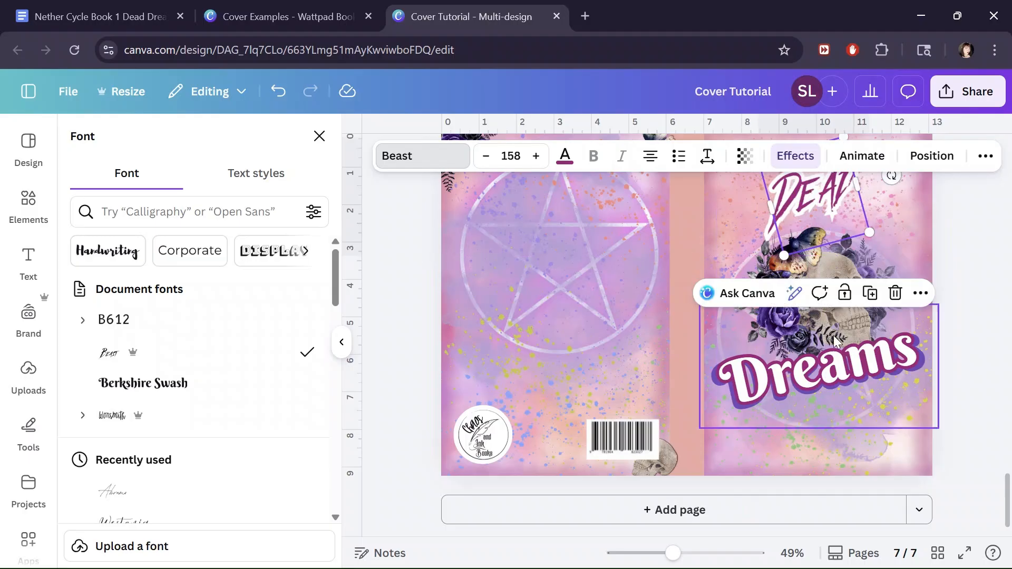
Enlarge the "Dead" title to font size 185 and shift it to sit just over the butterfly.
scroll(835, 340, "up", 6)
scroll(812, 348, "down", 3)
left_click_drag(807, 348, 809, 358)
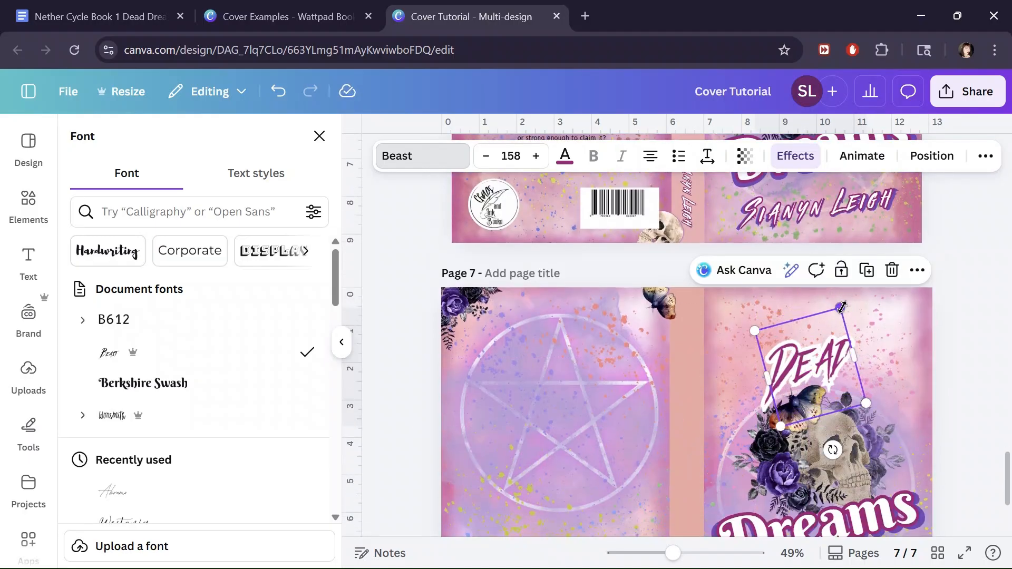
left_click_drag(842, 307, 851, 288)
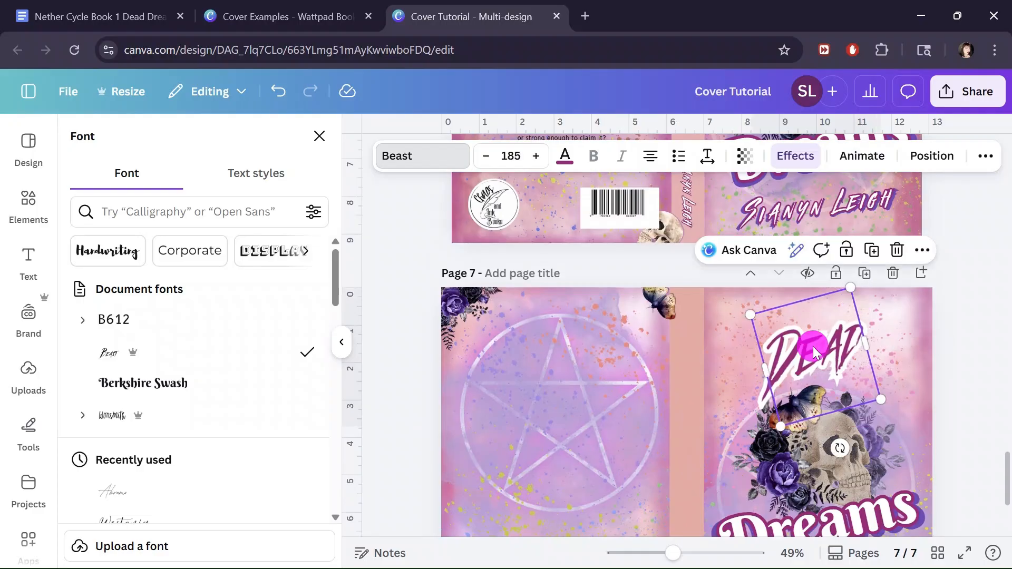
left_click_drag(815, 350, 813, 359)
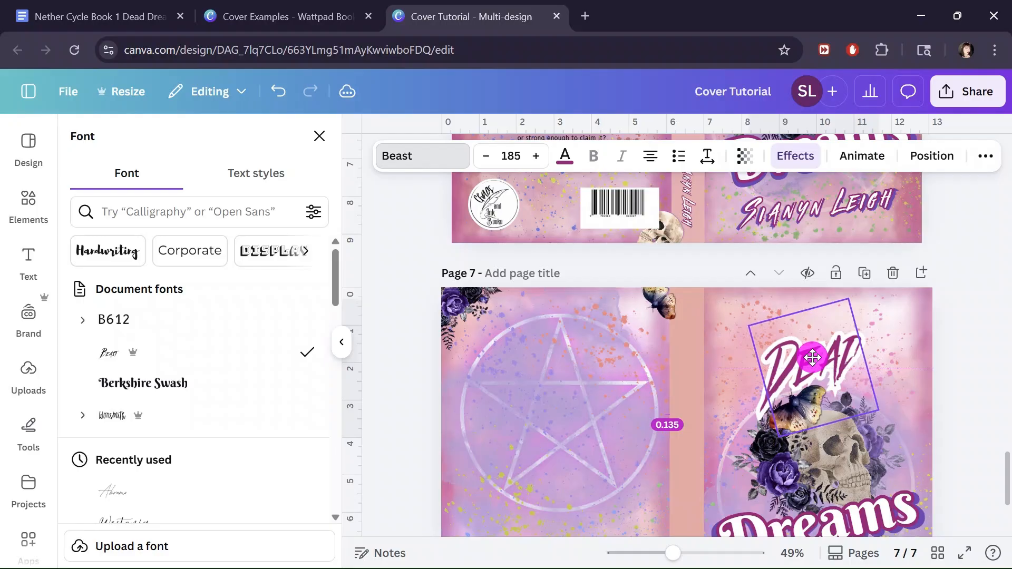
Enlarge the "Dead" title to font size 228 and reposition it above the skull, using page 6 as reference.
scroll(813, 364, "up", 6)
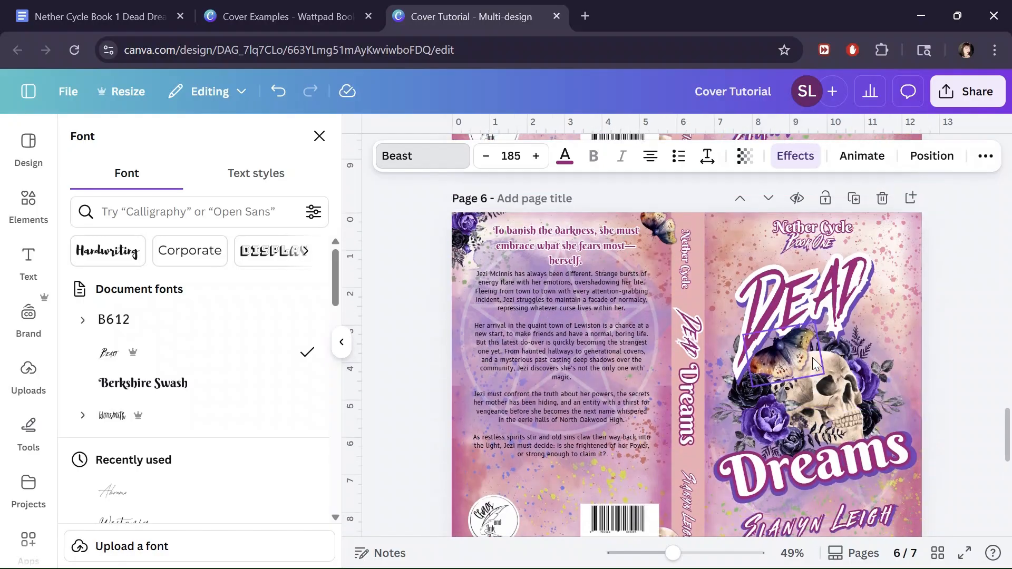
scroll(813, 364, "down", 5)
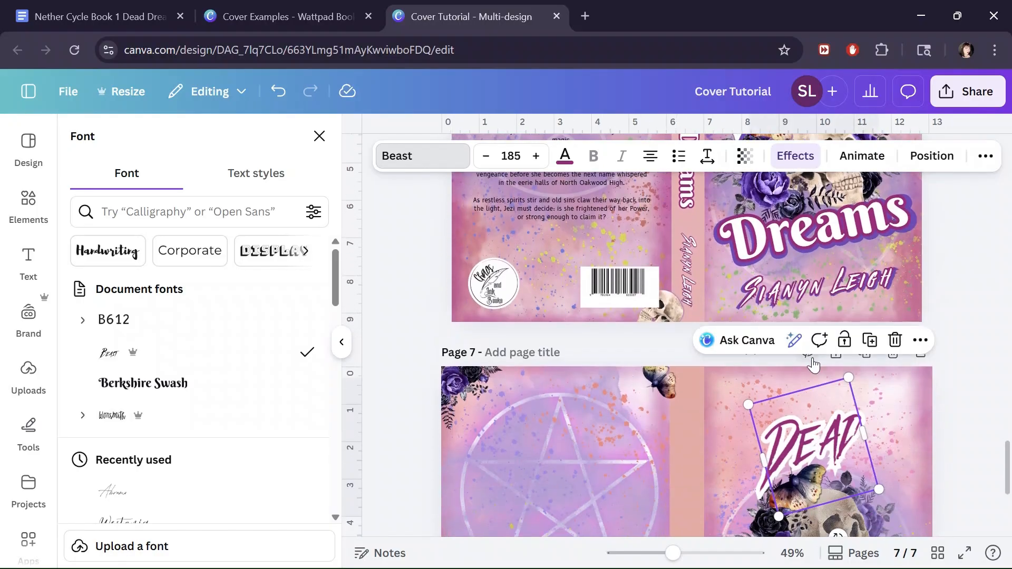
scroll(818, 429, "down", 3)
left_click_drag(779, 358, 766, 393)
left_click_drag(807, 328, 824, 283)
Compare with page 6, then tilt the "Dead" title slightly steeper and nudge it into its matching place above the skull.
scroll(824, 360, "up", 8)
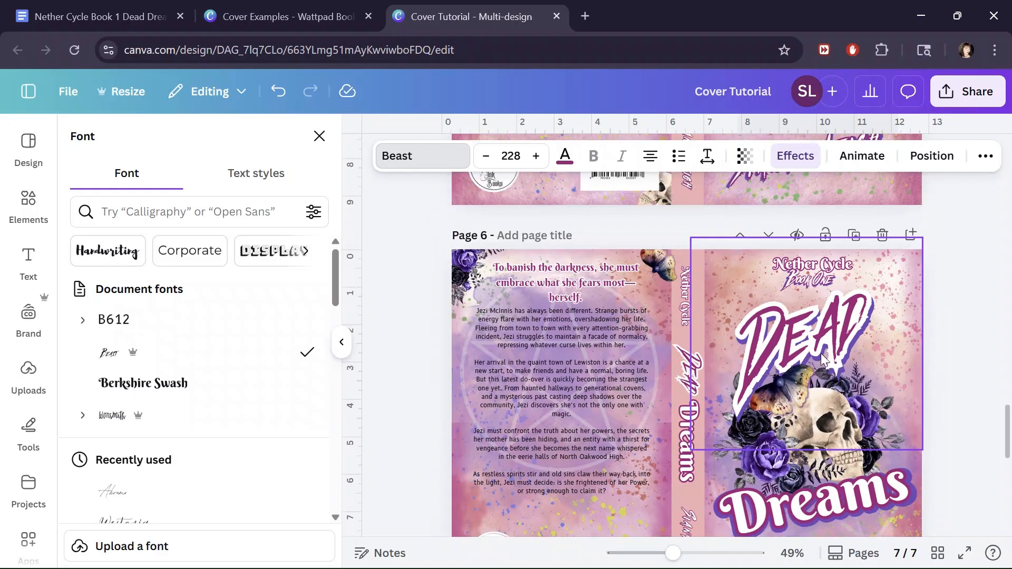
scroll(824, 360, "down", 8)
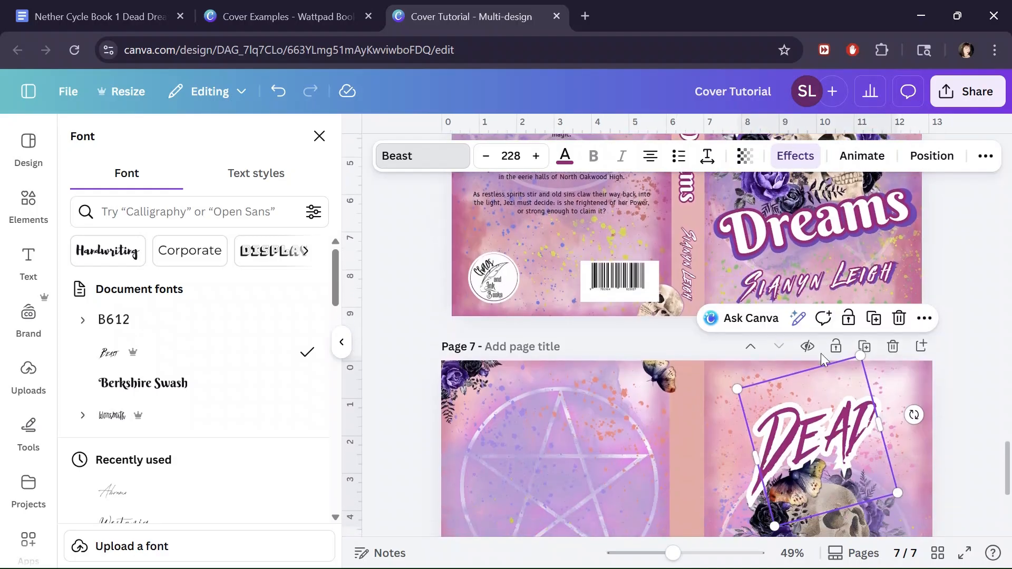
left_click_drag(801, 365, 799, 365)
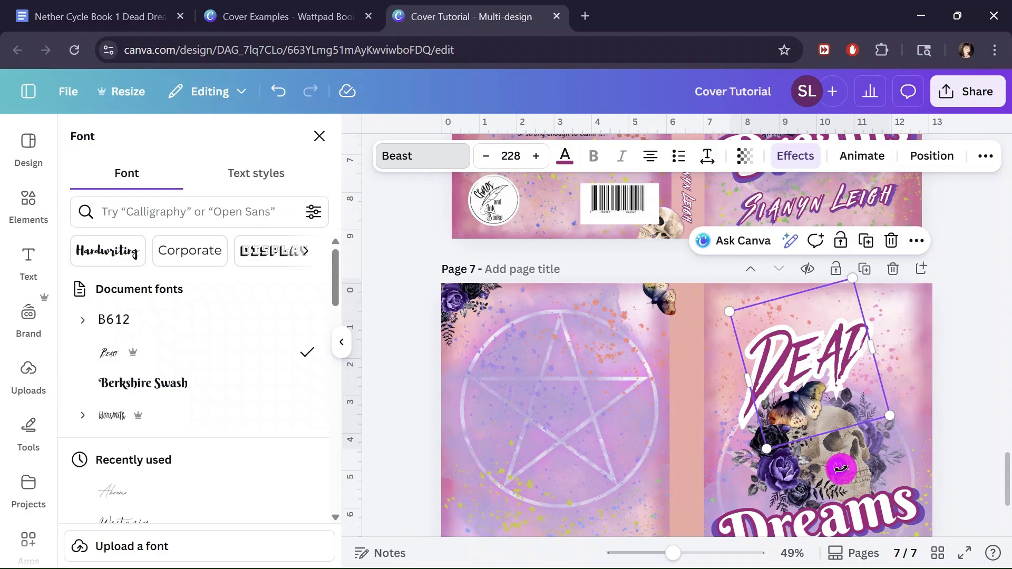
left_click_drag(841, 468, 843, 466)
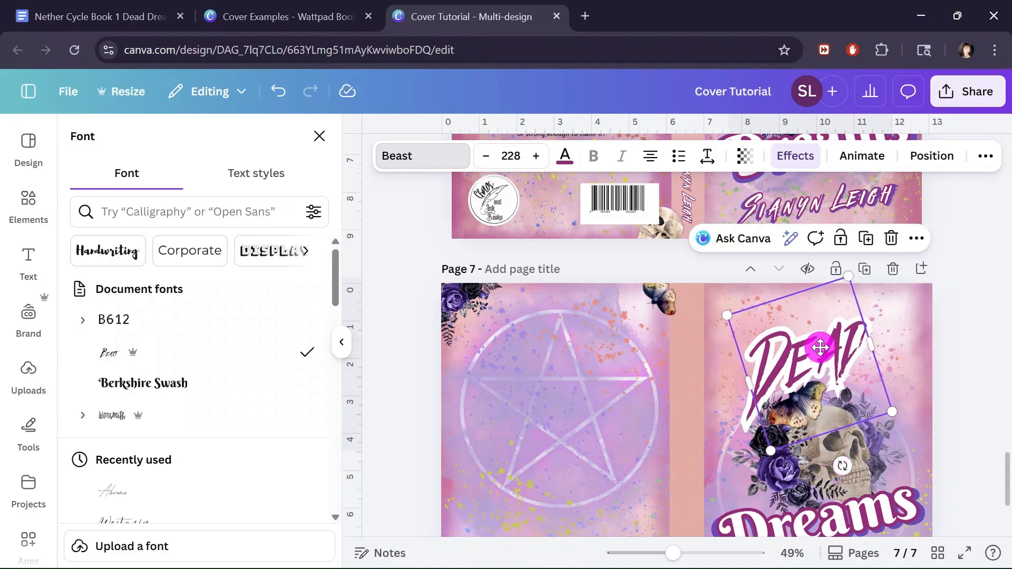
left_click_drag(821, 348, 823, 360)
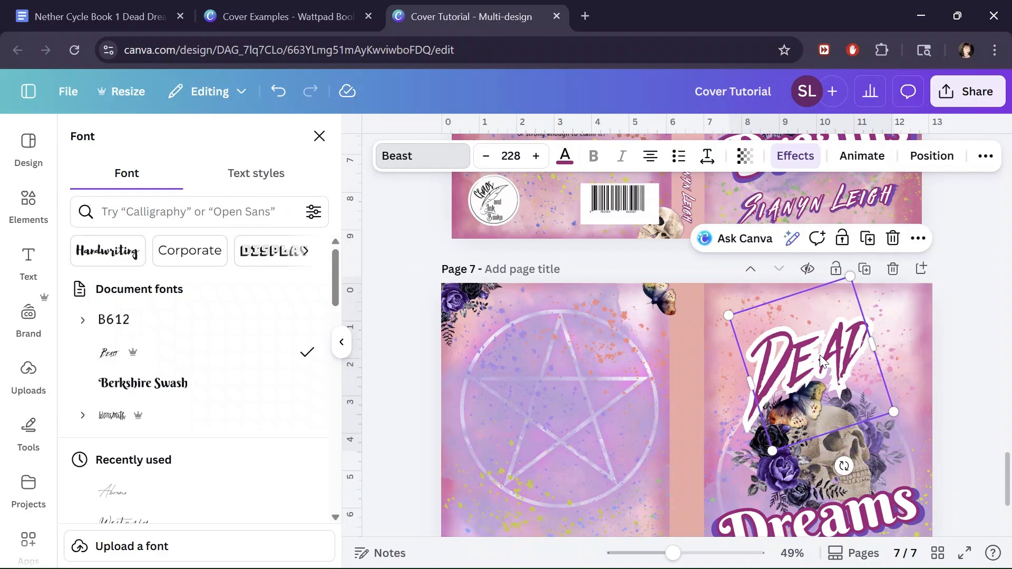
Reduce the white outline thickness of the "Dead" title to 52.
left_click(795, 156)
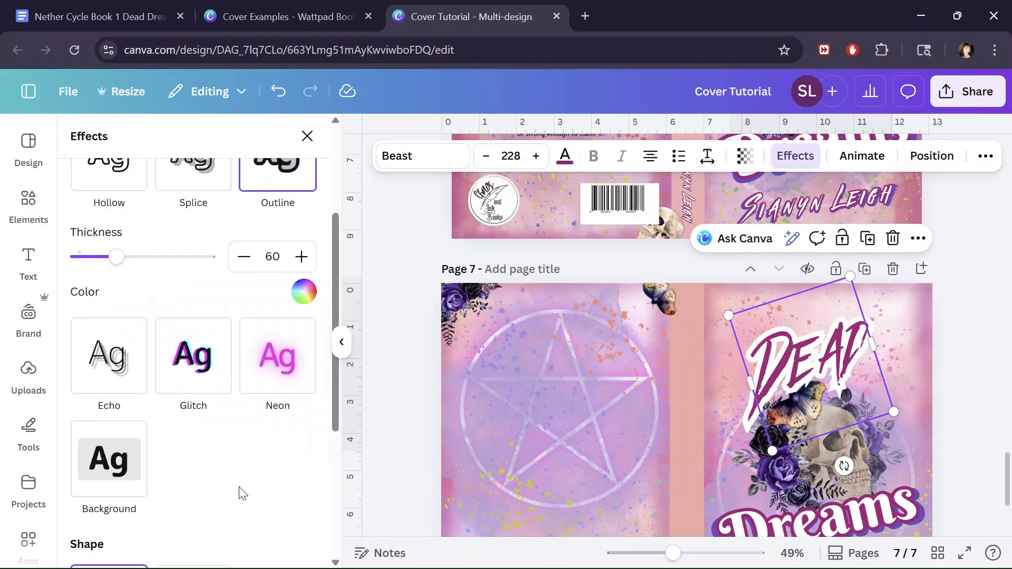
scroll(221, 430, "up", 4)
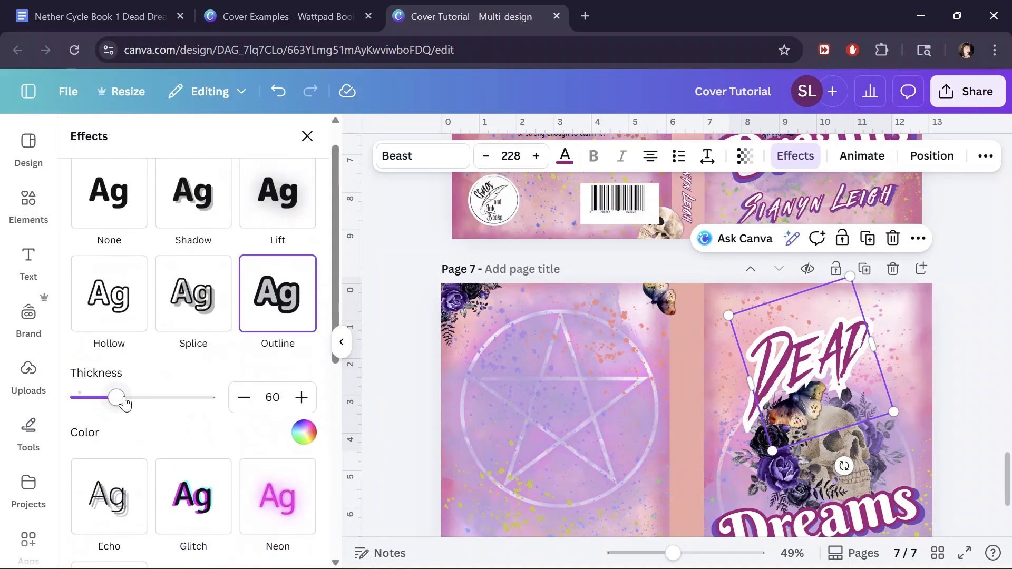
left_click_drag(116, 404, 109, 405)
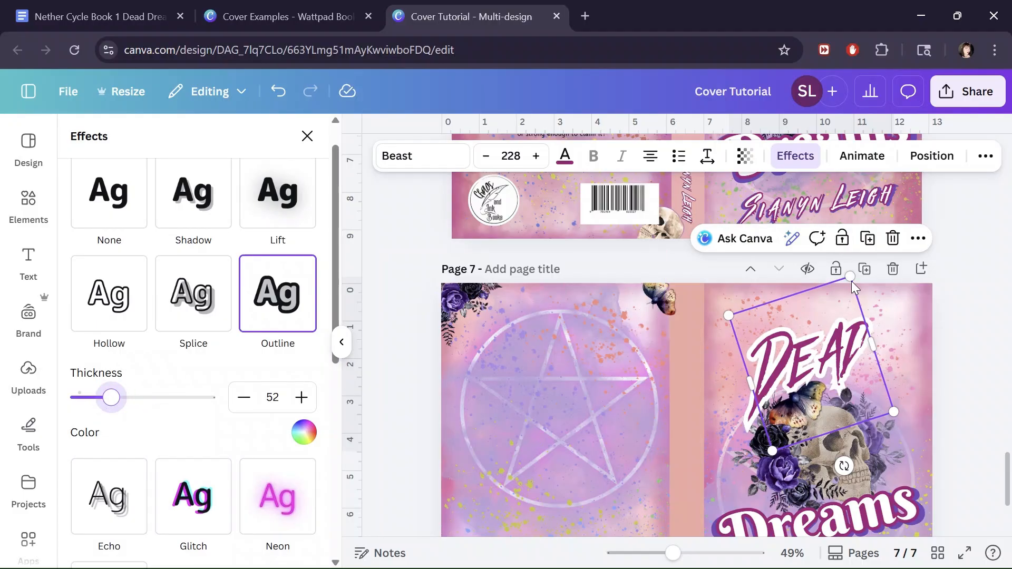
Duplicate the "Dead" title and set both the outline and text color of the copy to purple #6c49ba.
left_click(866, 241)
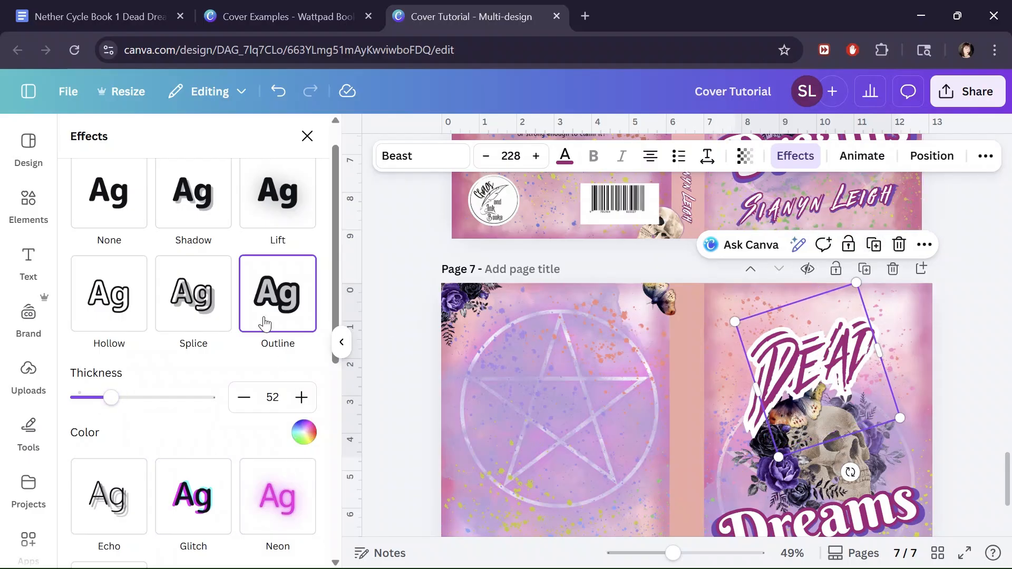
left_click(304, 434)
left_click(218, 275)
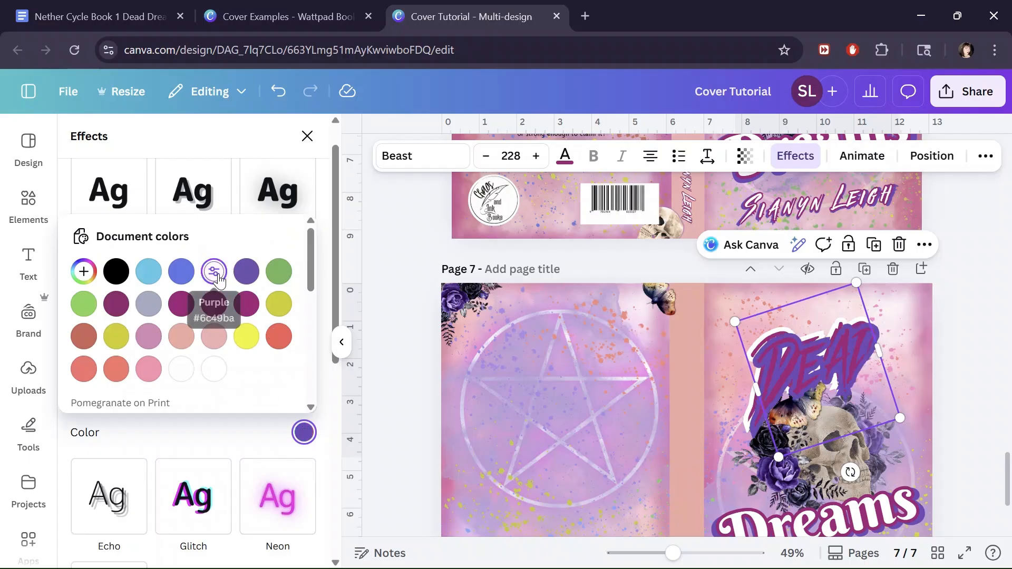
left_click(565, 156)
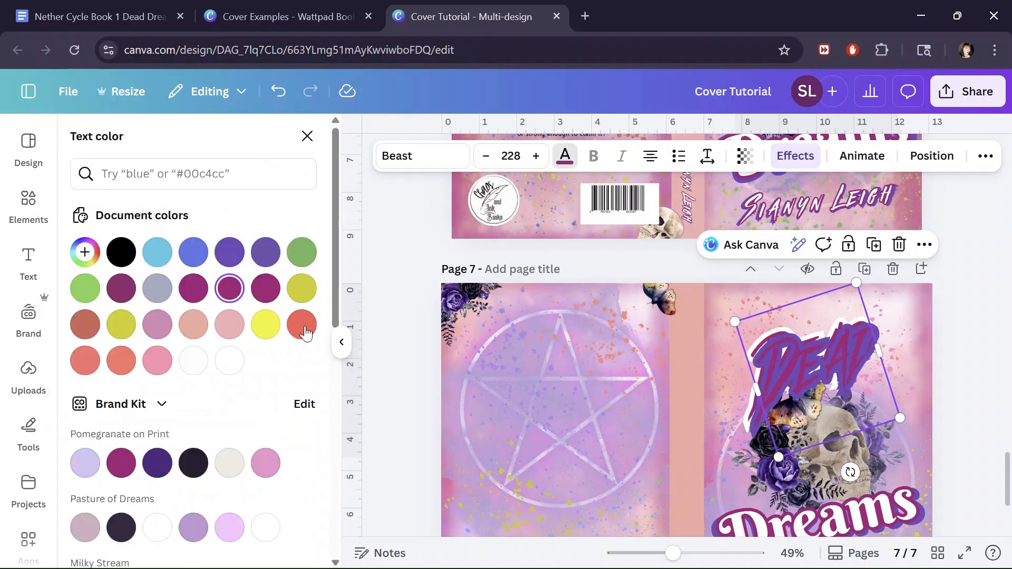
left_click(230, 255)
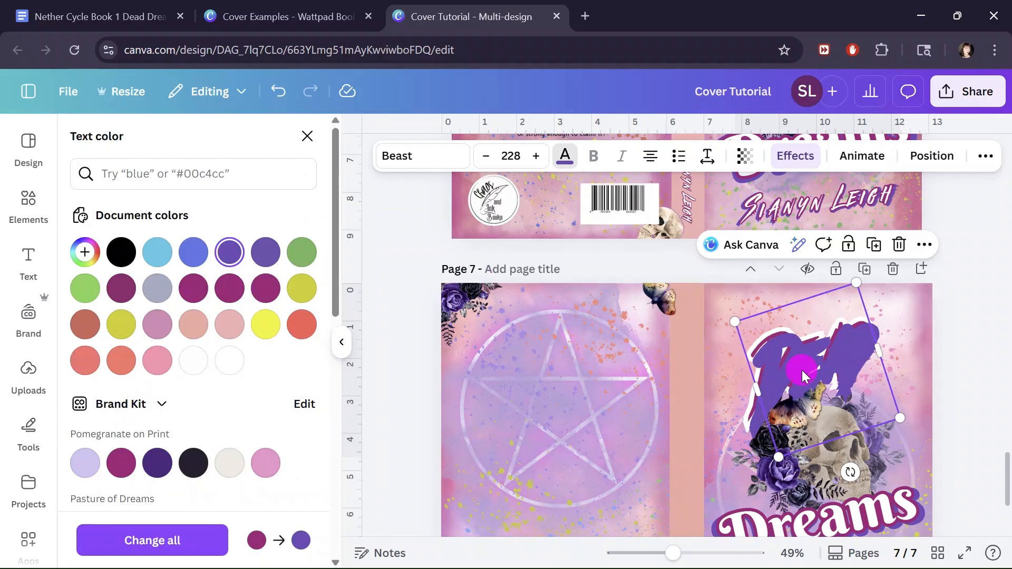
Enlarge the purple "Dead" copy to size 230, adjust its text box and align it over the white-outlined title.
mouse_move(802, 370)
left_mouse_down()
mouse_move(805, 361)
mouse_move(798, 371)
left_mouse_up()
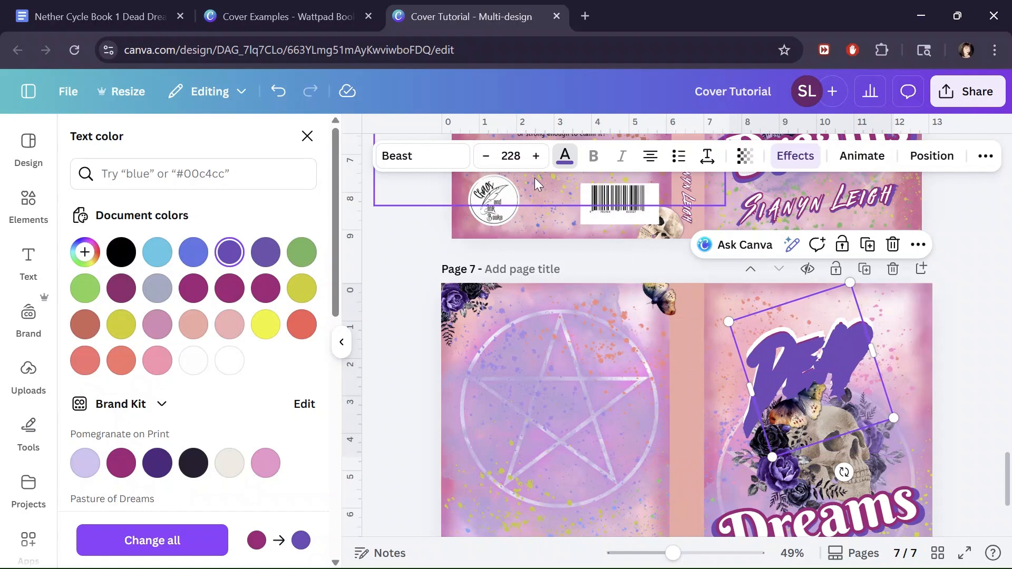
left_click(536, 156)
left_click(536, 156)
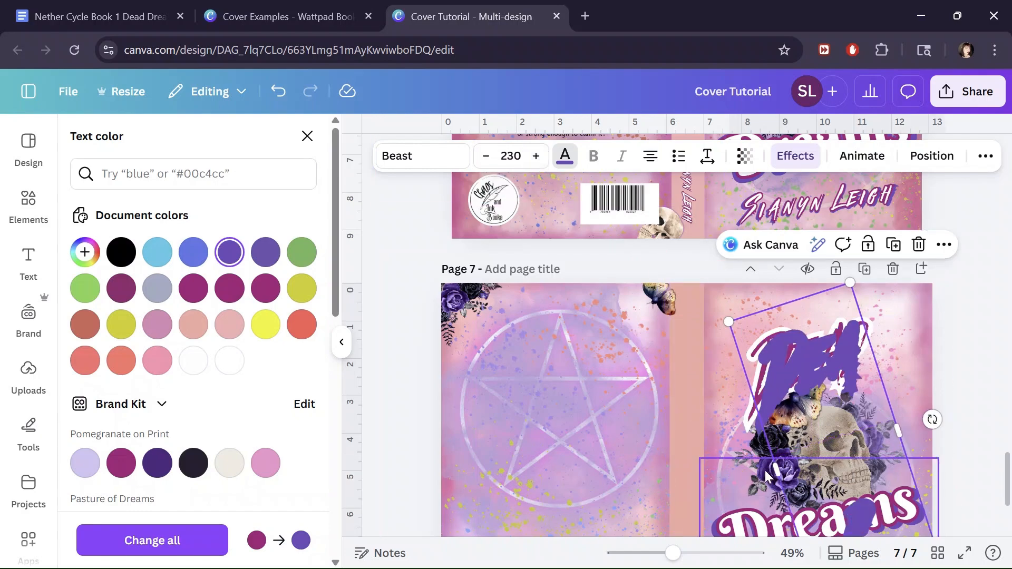
left_click_drag(765, 471, 758, 473)
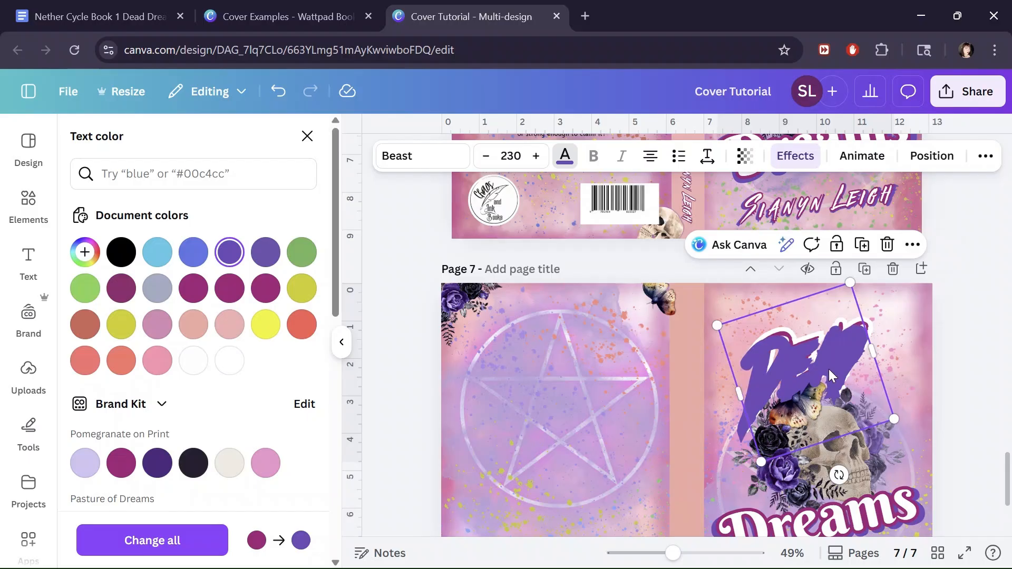
left_click_drag(827, 369, 833, 364)
Try layering the purple "Dead" copy directly behind the white-outlined title.
key("alt+1")
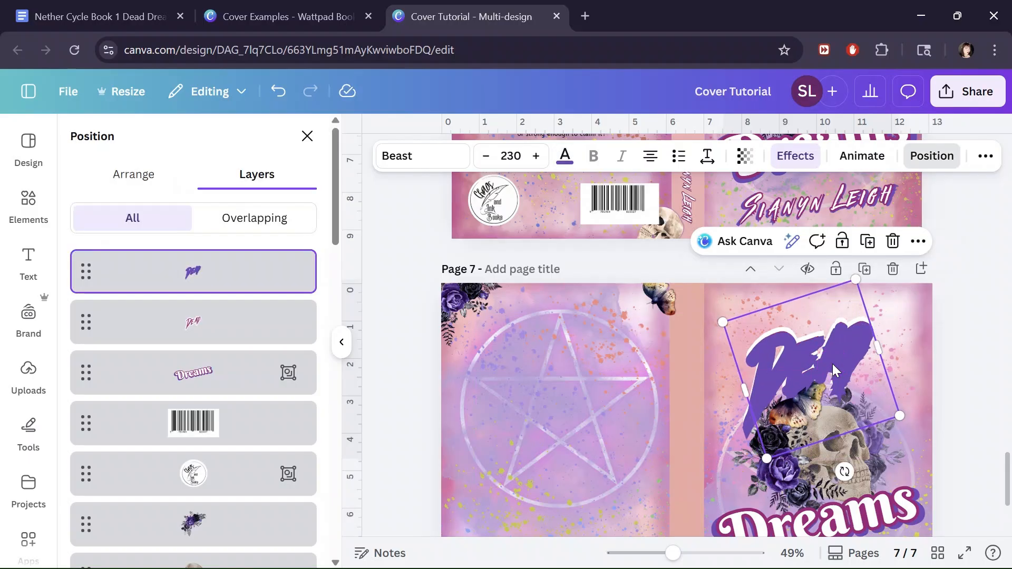
left_click_drag(196, 285, 200, 331)
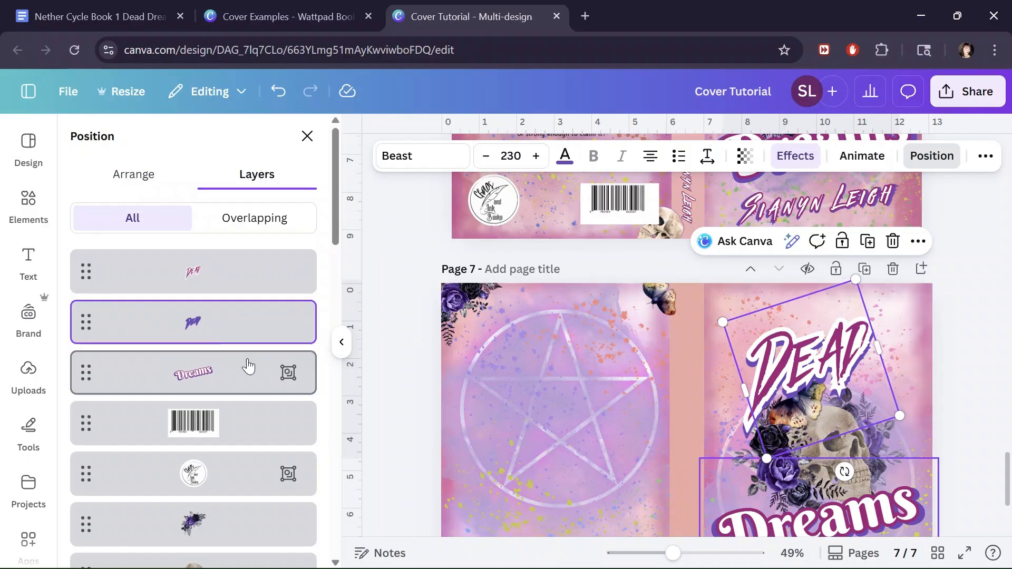
left_click_drag(176, 321, 188, 266)
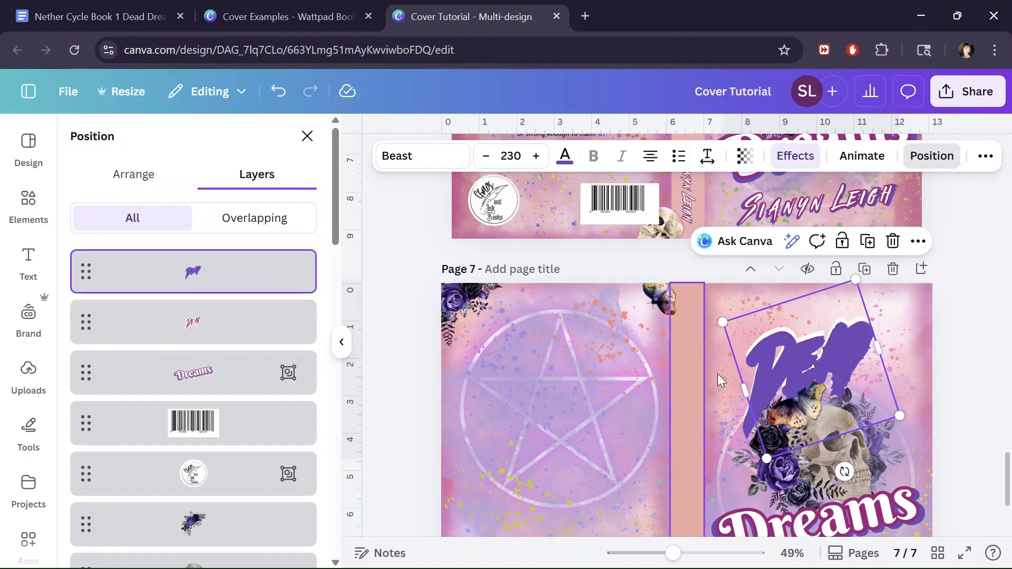
Enlarge the purple "Dead" copy to size 231 and nudge it slightly up and sideways over the original.
left_click(536, 156)
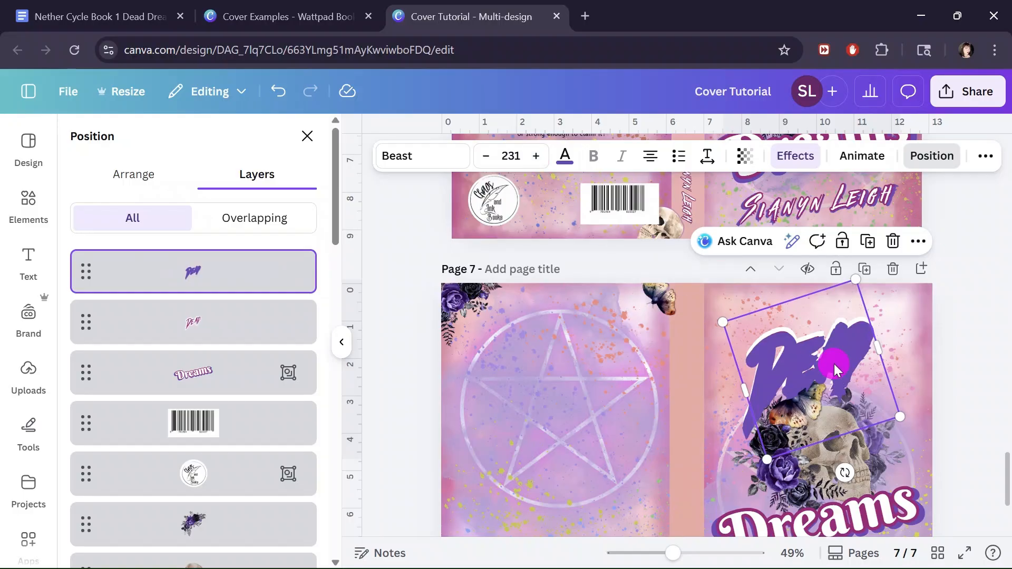
left_click_drag(836, 365, 840, 361)
left_click_drag(840, 363, 837, 364)
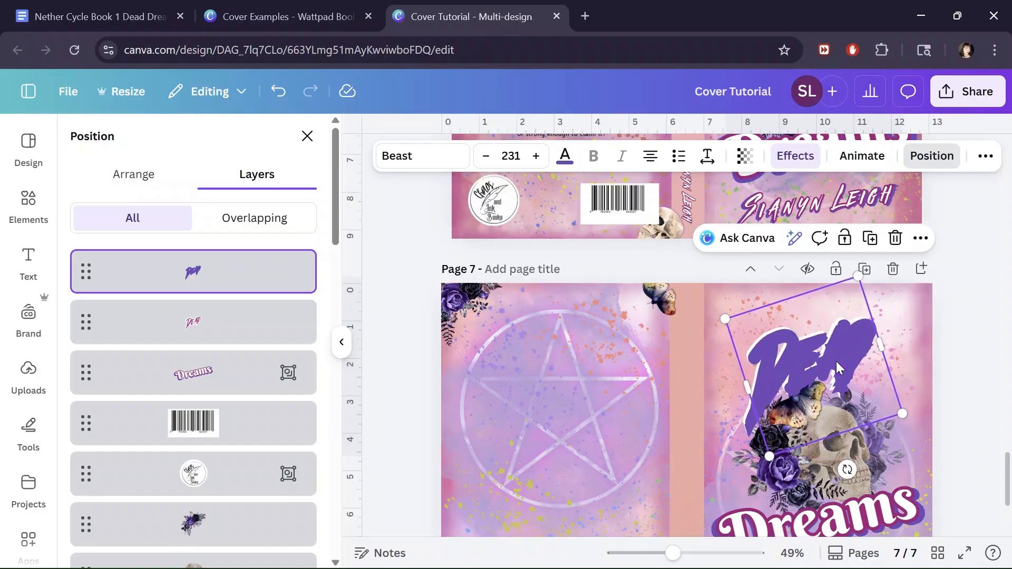
Move the purple "Dead" copy one layer below the white-outlined title and group the two.
left_click_drag(195, 272, 200, 338)
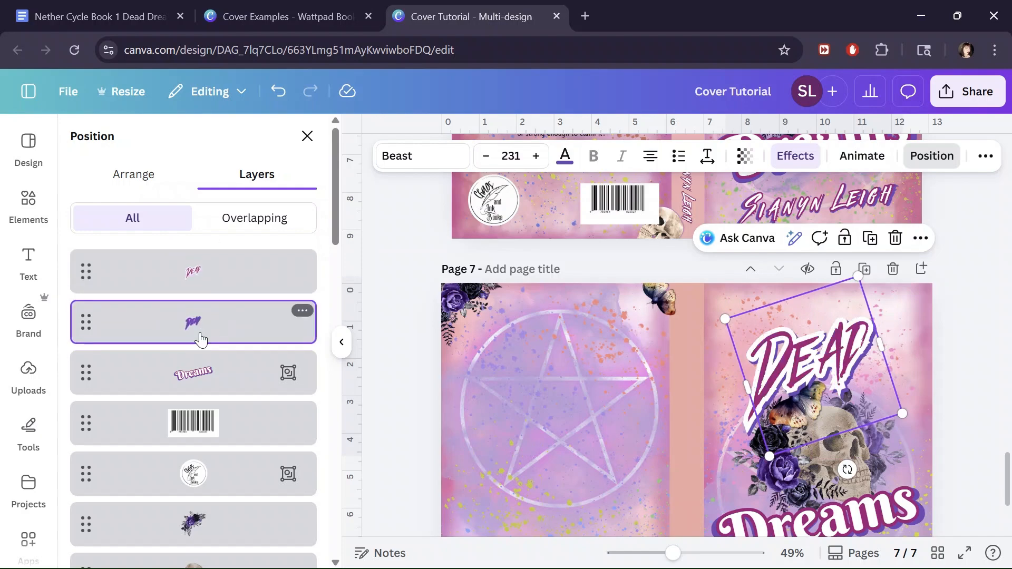
left_click(197, 273, "shift")
left_click(776, 243)
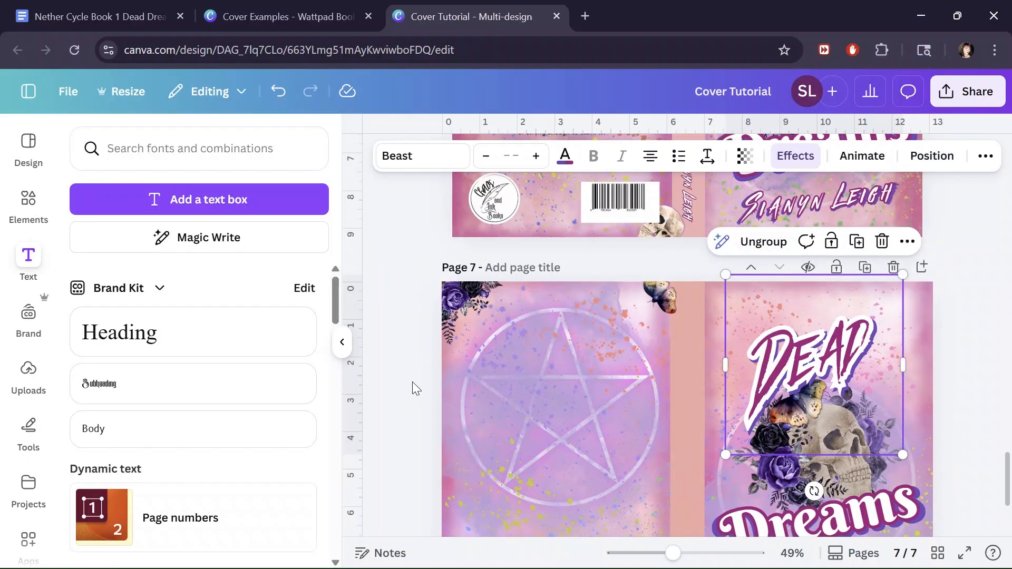
Tilt the grouped "Dead" title slightly more, shrink it a little and position it above the skull, comparing with page 6.
scroll(412, 382, "down", 2)
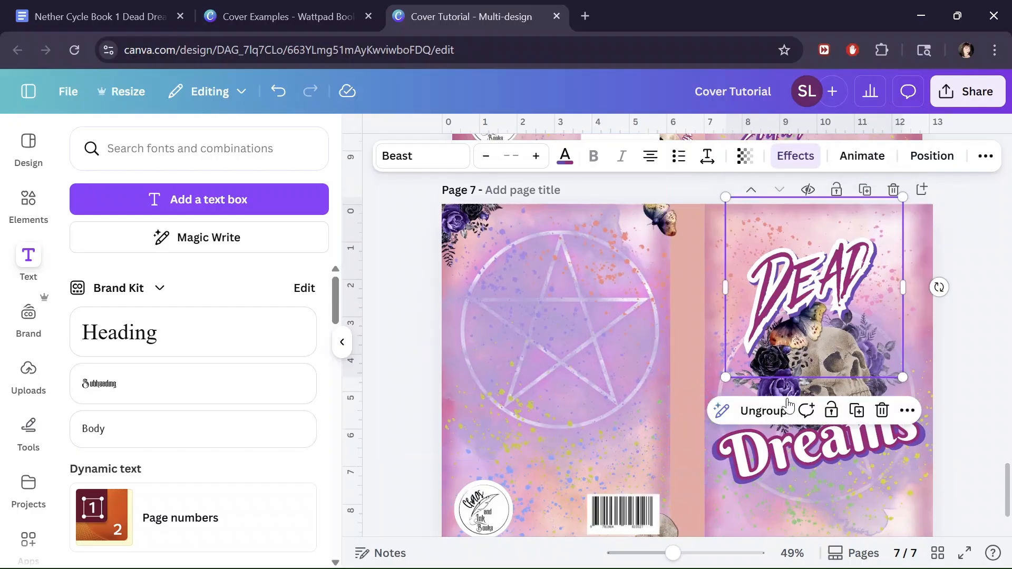
left_click_drag(798, 285, 792, 286)
left_click_drag(933, 290, 933, 282)
left_click_drag(817, 287, 813, 288)
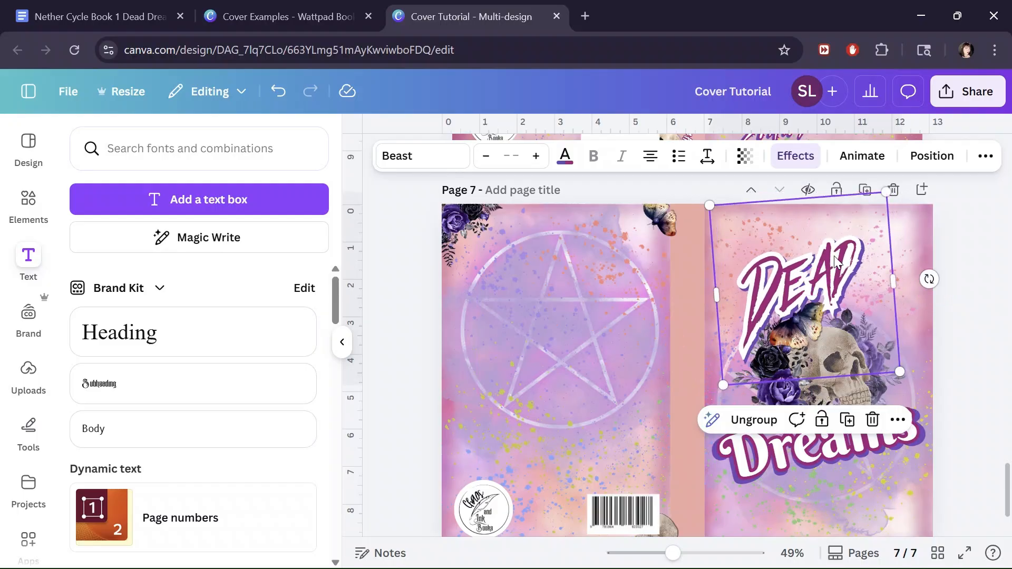
mouse_move(885, 191)
left_mouse_down()
mouse_move(875, 216)
mouse_move(886, 203)
left_mouse_up()
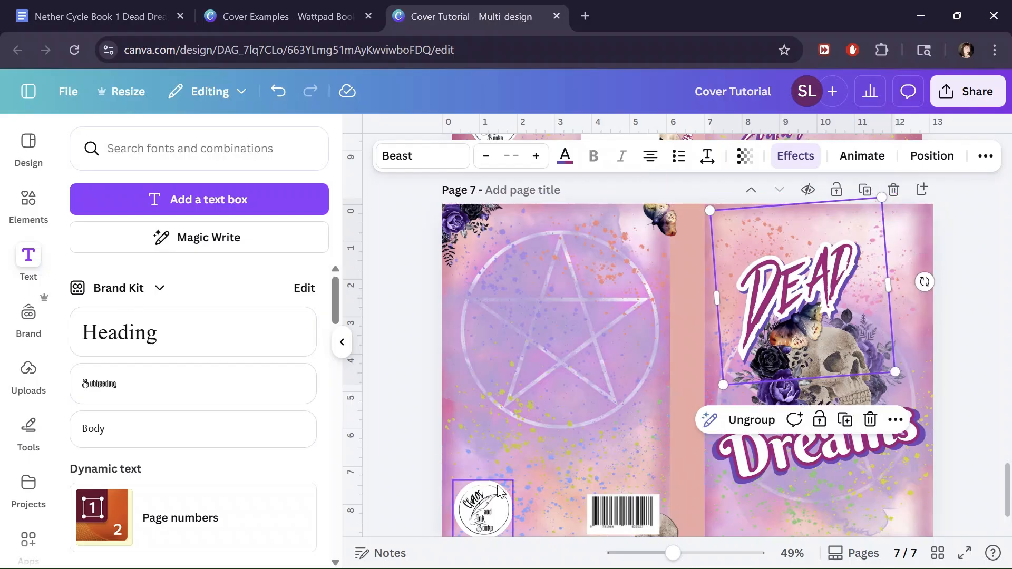
scroll(392, 416, "up", 7)
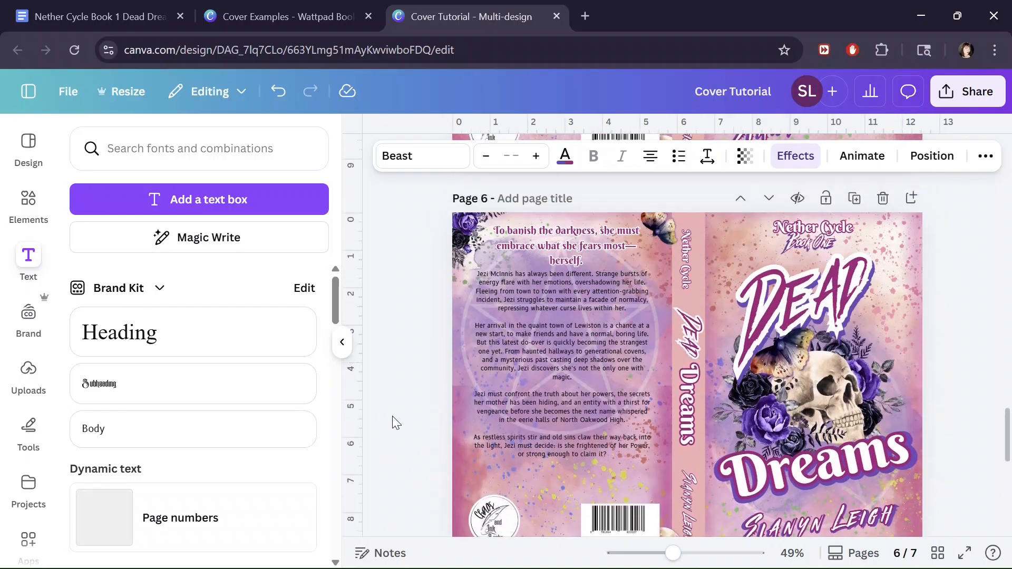
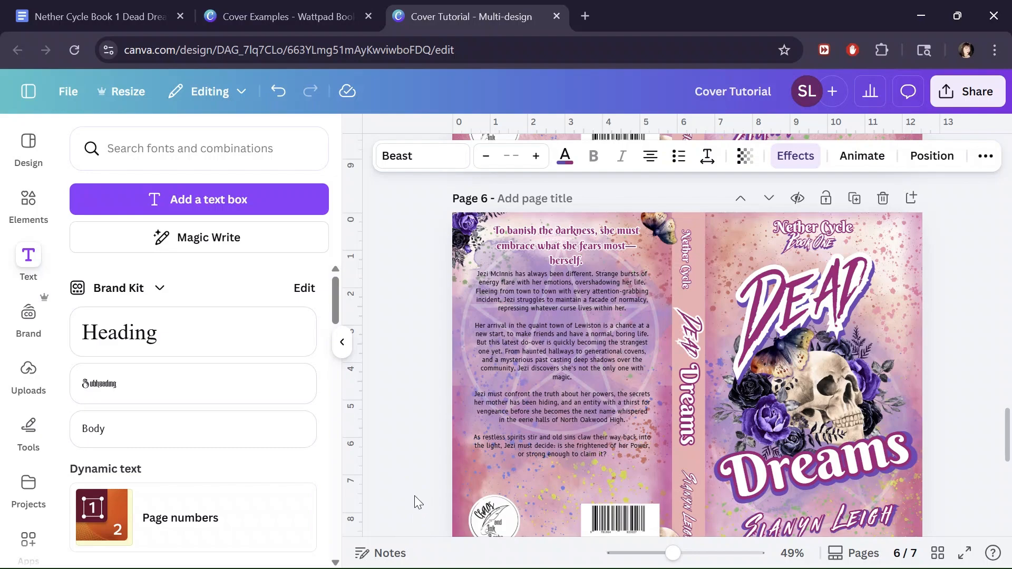
Duplicate the page 7 "Dreams" title, rotate the copy to read downward and move it over the spine.
scroll(770, 413, "down", 7)
left_click(770, 412)
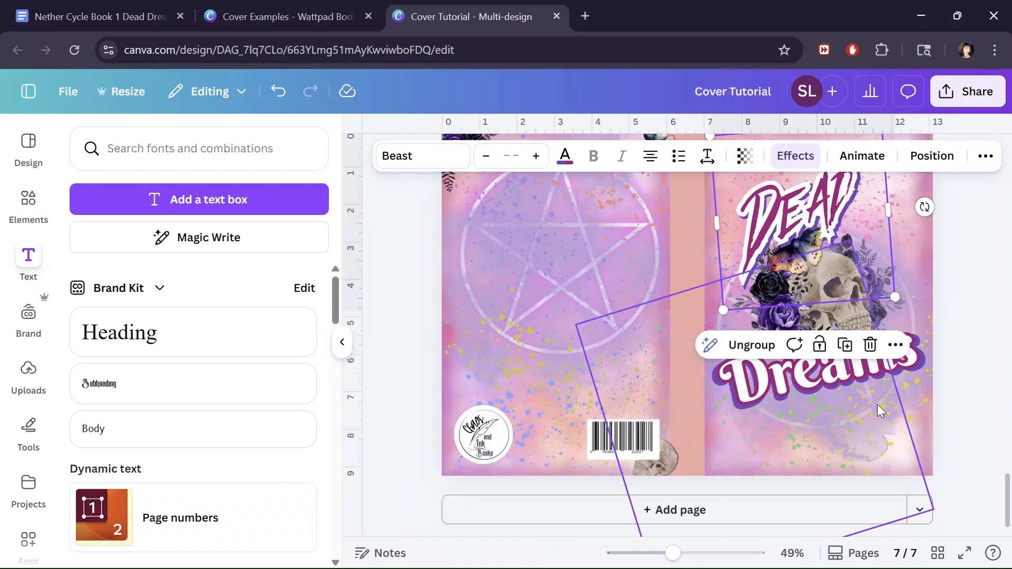
left_click_drag(842, 405, 578, 337)
left_click_drag(560, 403, 444, 304)
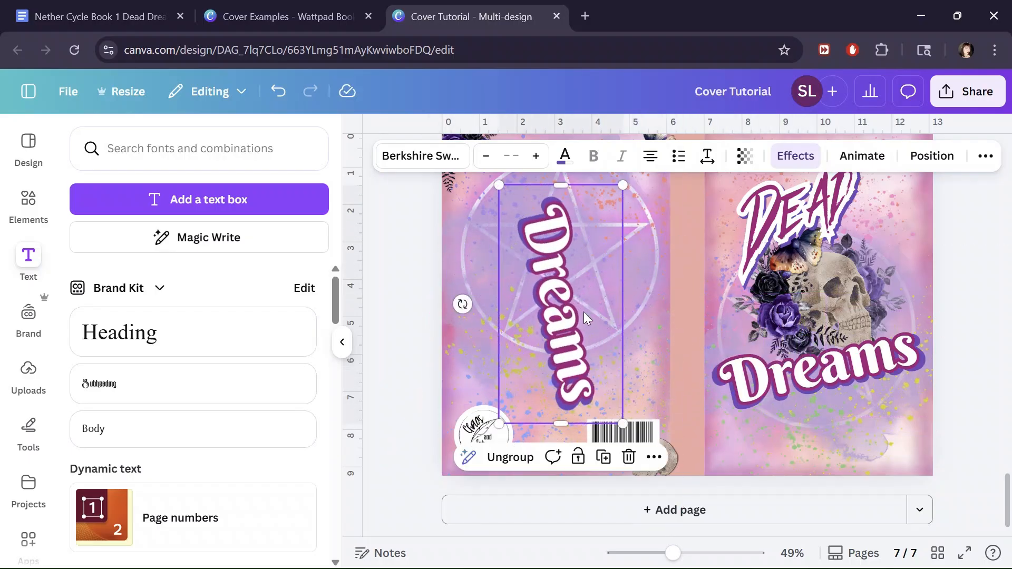
left_click_drag(560, 315, 678, 309)
left_click_drag(590, 303, 586, 302)
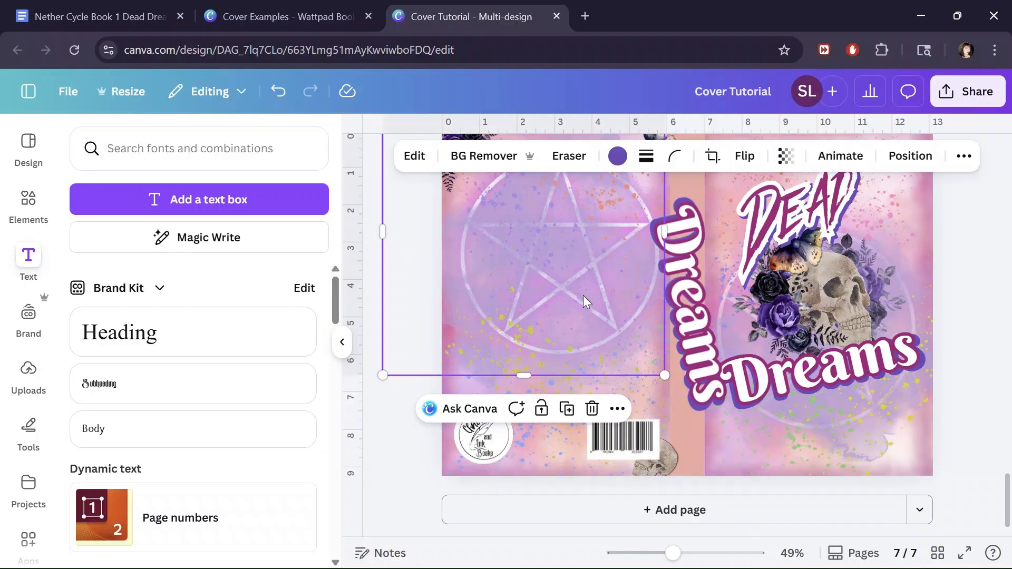
left_click(278, 92)
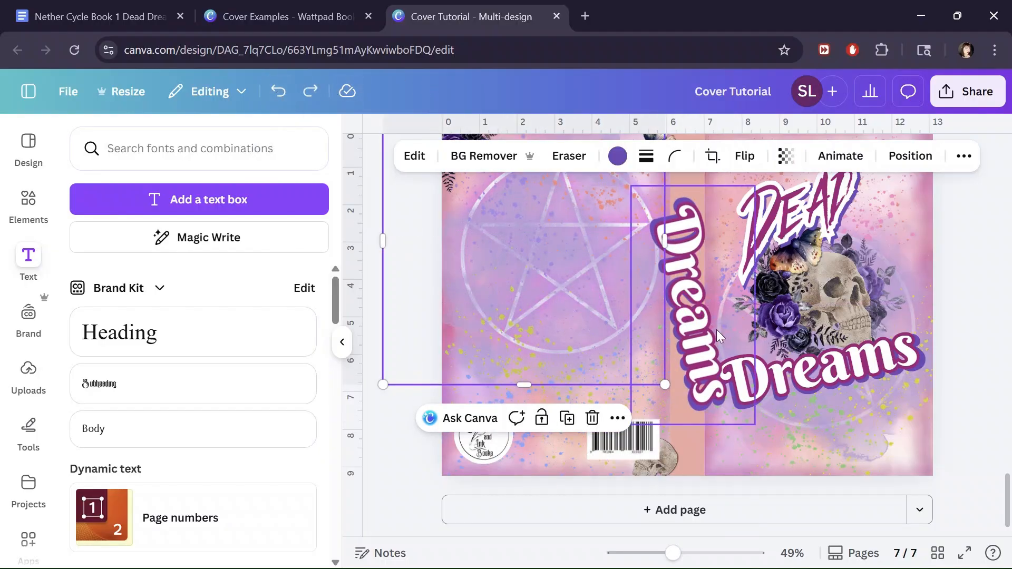
Straighten the vertical "Dreams" copy, shrink it to the spine's width and center it on the spine.
left_click(703, 327)
left_click_drag(594, 304, 581, 283)
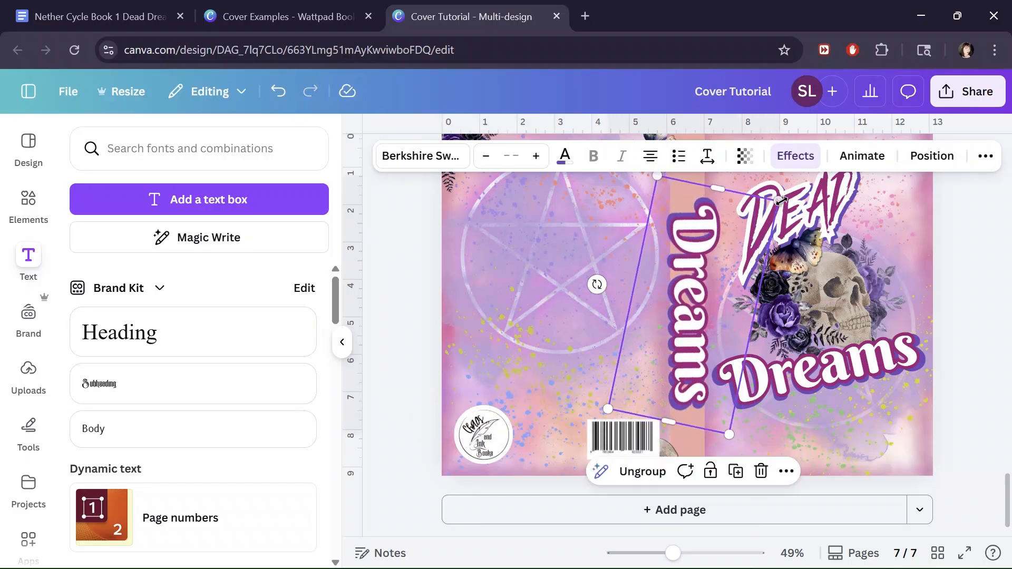
left_click_drag(780, 206, 686, 287)
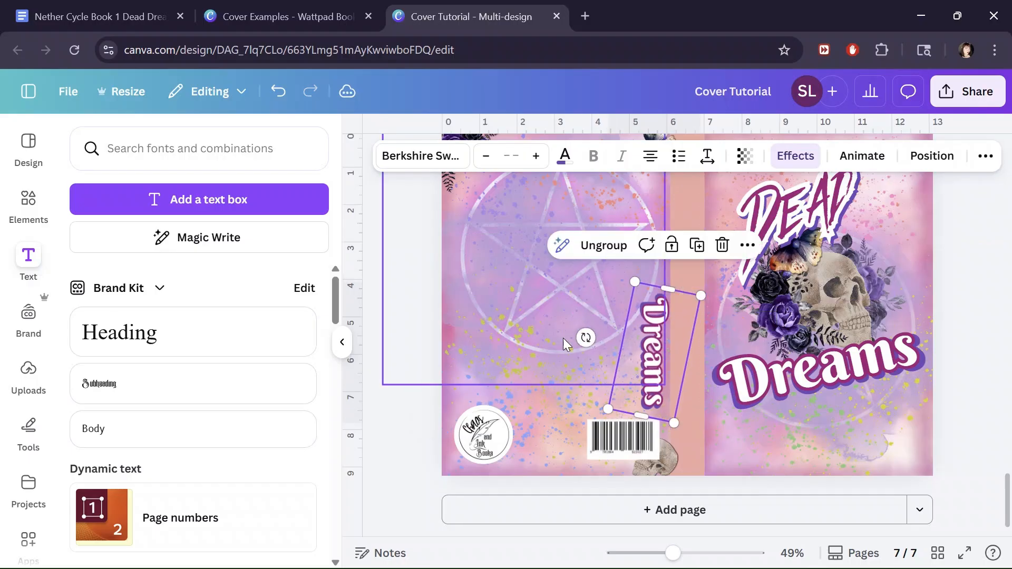
left_click_drag(579, 339, 585, 343)
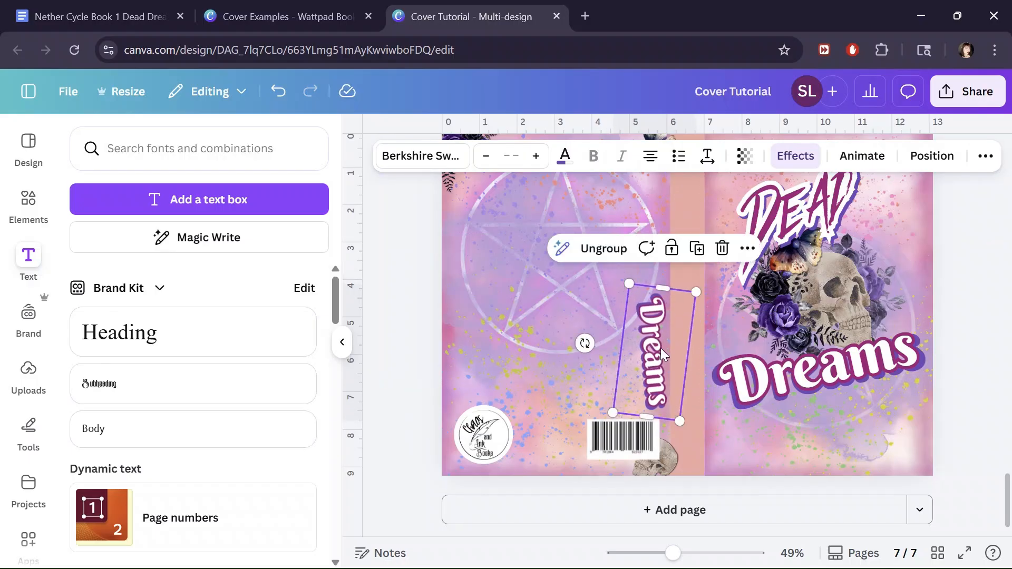
left_click_drag(682, 348, 700, 340)
left_click_drag(621, 339, 623, 334)
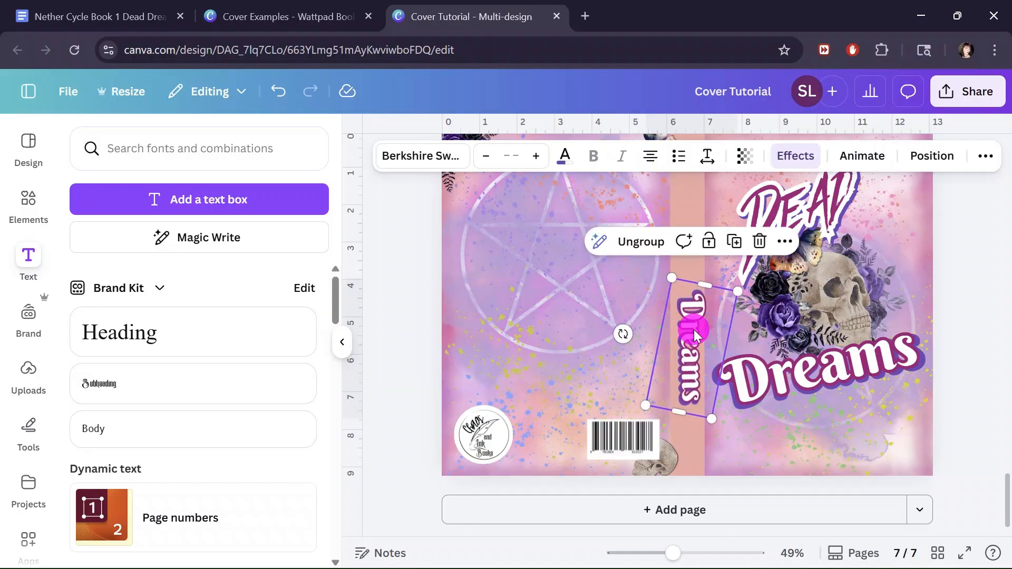
left_click_drag(695, 335, 692, 310)
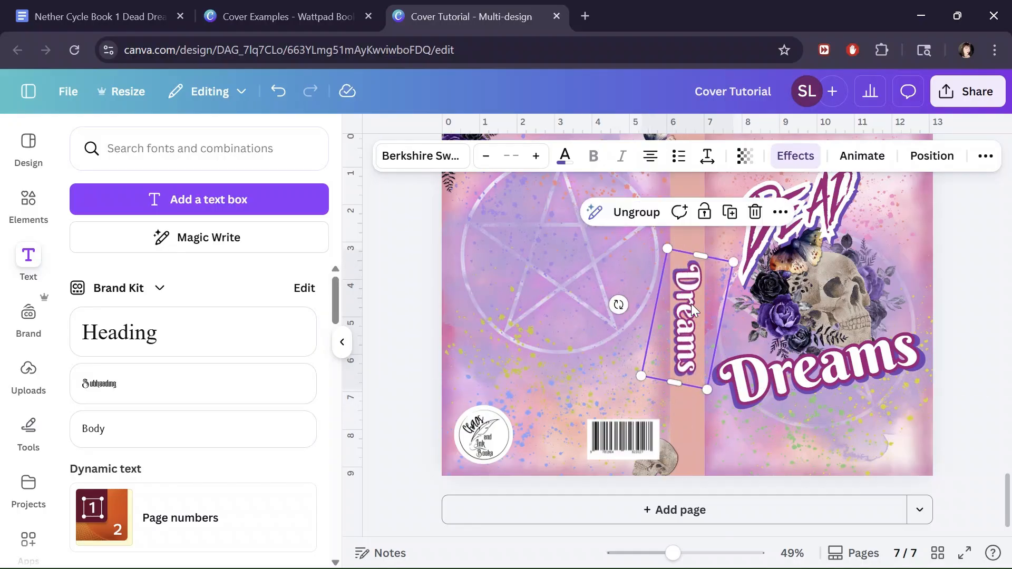
Duplicate the grouped "Dead" title, rotate the copy to read downward, shrink it and place it on the spine above "Dreams".
scroll(693, 310, "up", 3)
left_click(815, 295)
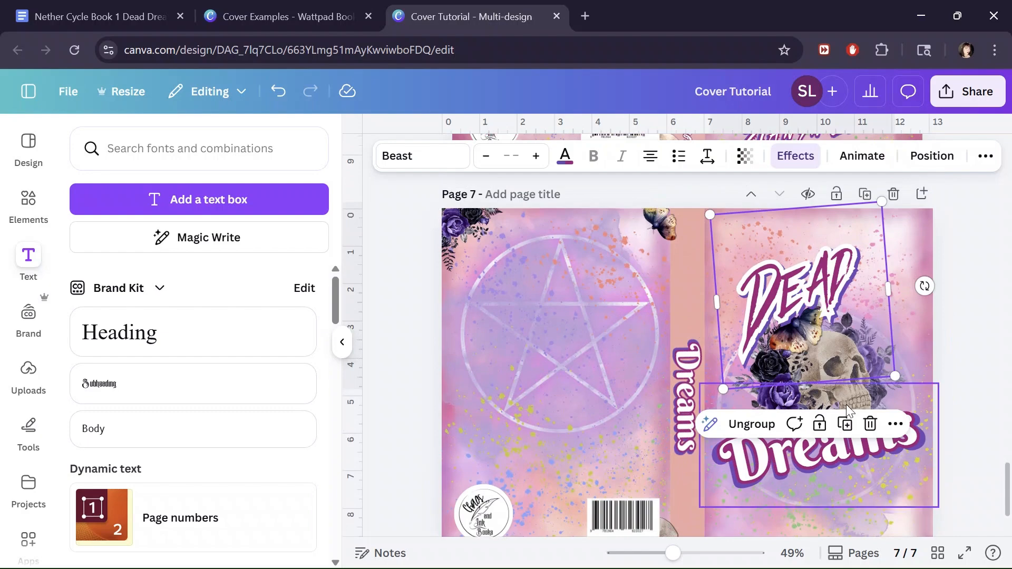
left_click(845, 423)
left_click_drag(796, 295, 624, 289)
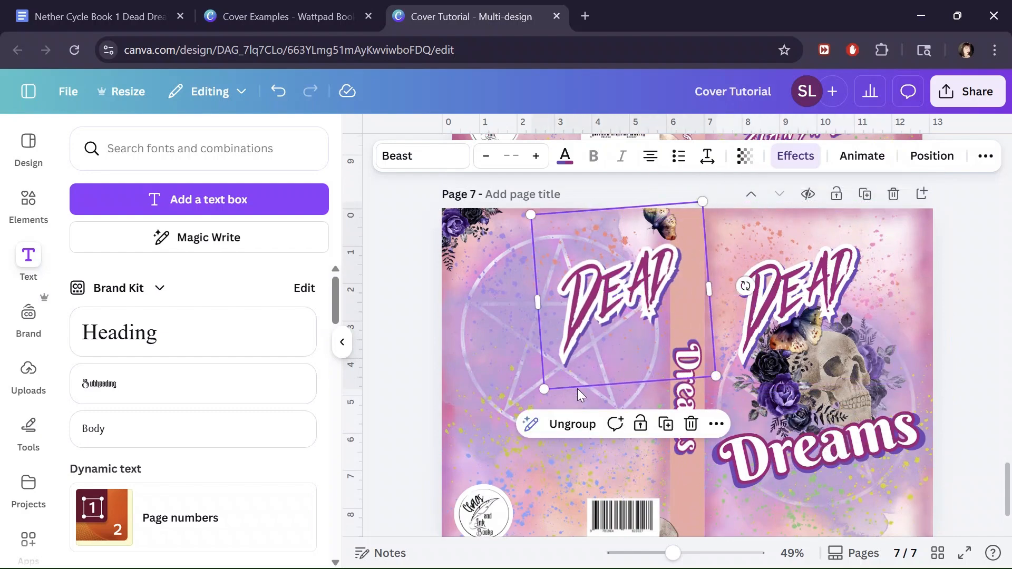
left_click_drag(746, 286, 621, 373)
left_click_drag(714, 213, 624, 297)
left_click_drag(595, 331, 700, 297)
left_click_drag(732, 260, 712, 291)
left_click_drag(667, 315, 689, 339)
Shrink and reposition the spine's "Dreams" text, then move the spine's "Dead" text down close above it.
scroll(689, 346, "down", 2)
left_click_drag(733, 271, 719, 289)
left_click_drag(675, 347, 683, 342)
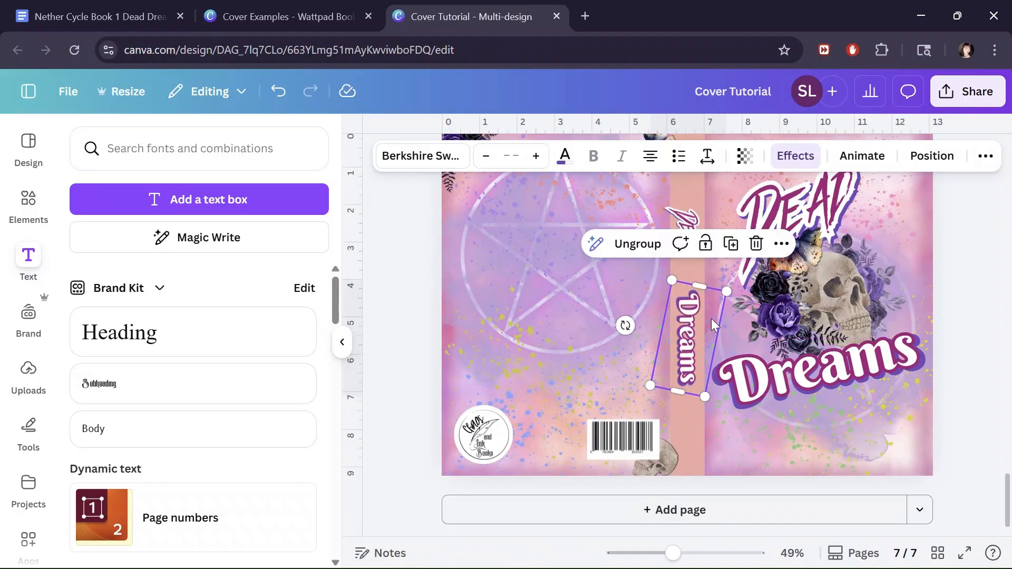
left_click_drag(694, 220, 694, 270)
left_click_drag(660, 233, 666, 241)
left_click(684, 338)
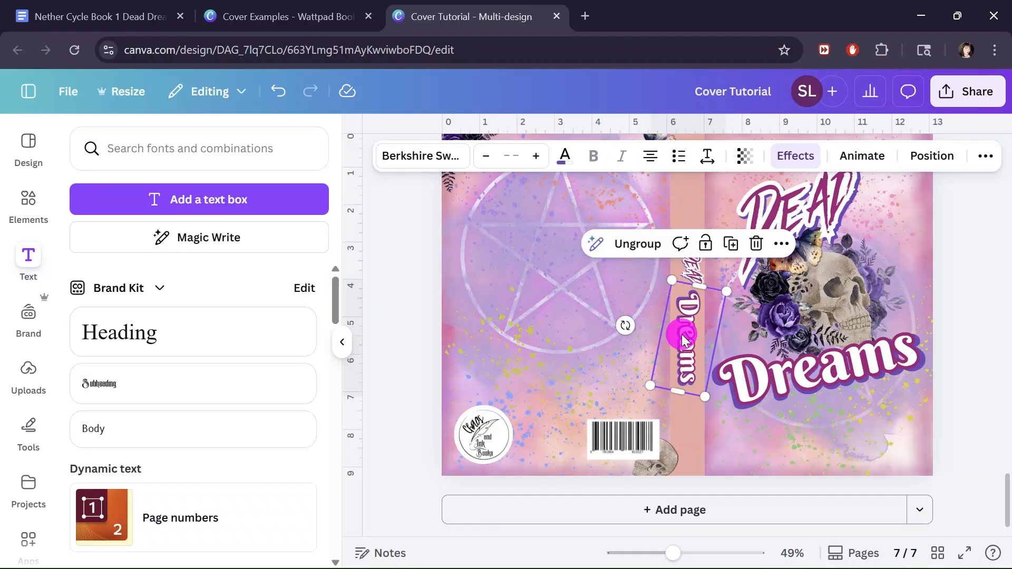
Compare page 7 with page 6's finished cover to find the front, spine and back-cover text still missing.
left_click(848, 447)
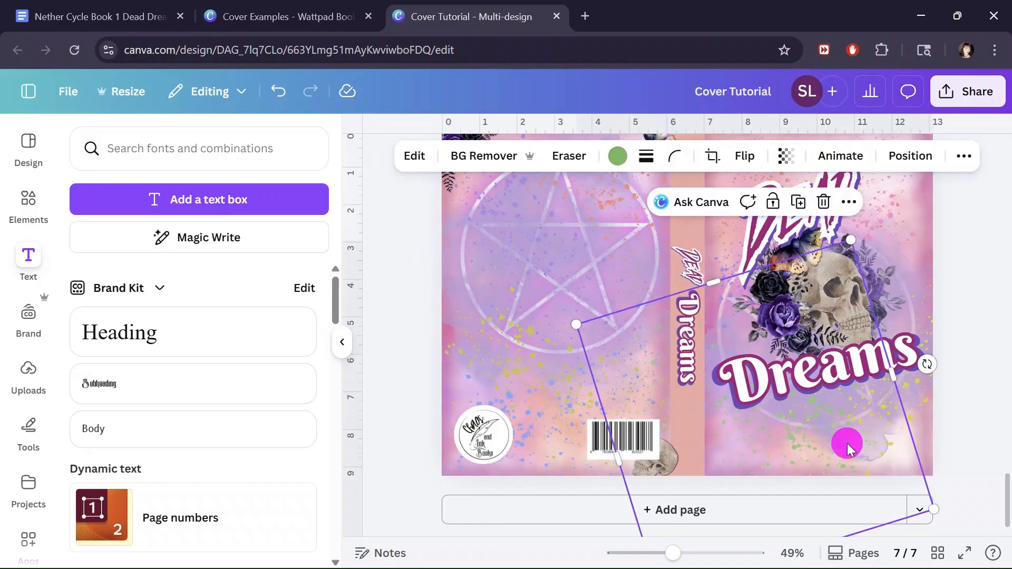
scroll(679, 295, "up", 3)
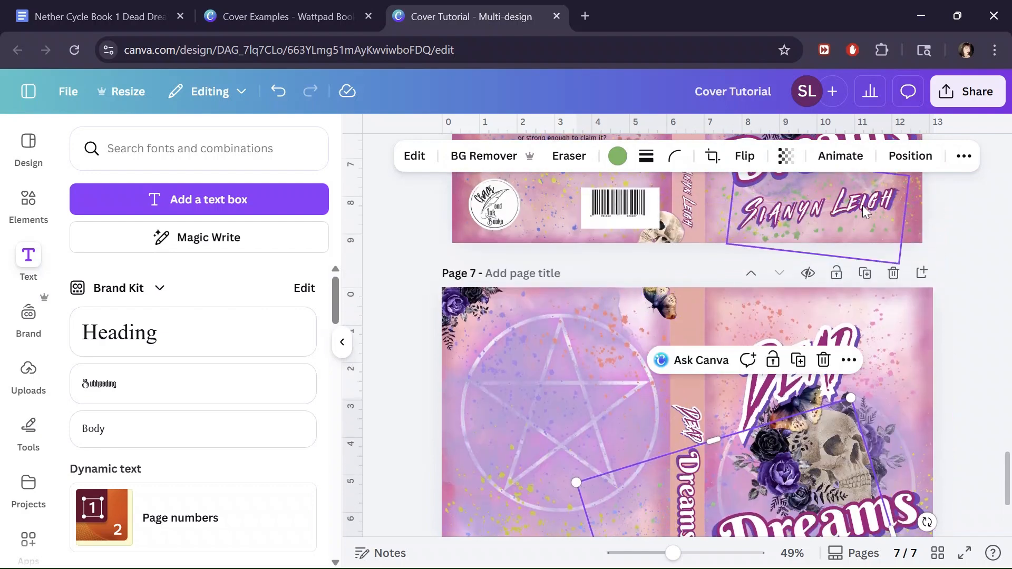
scroll(840, 244, "down", 2)
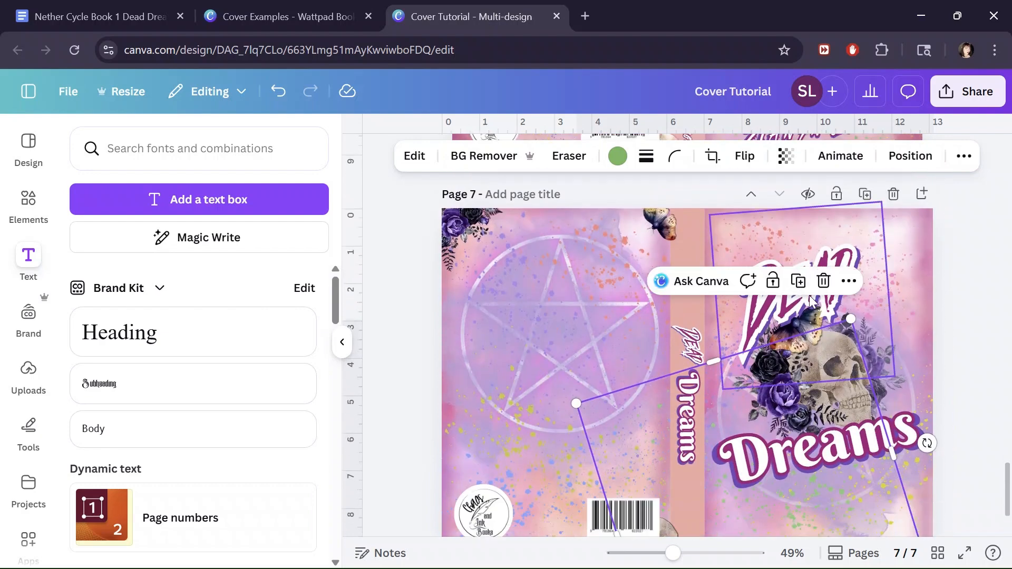
left_click(884, 345)
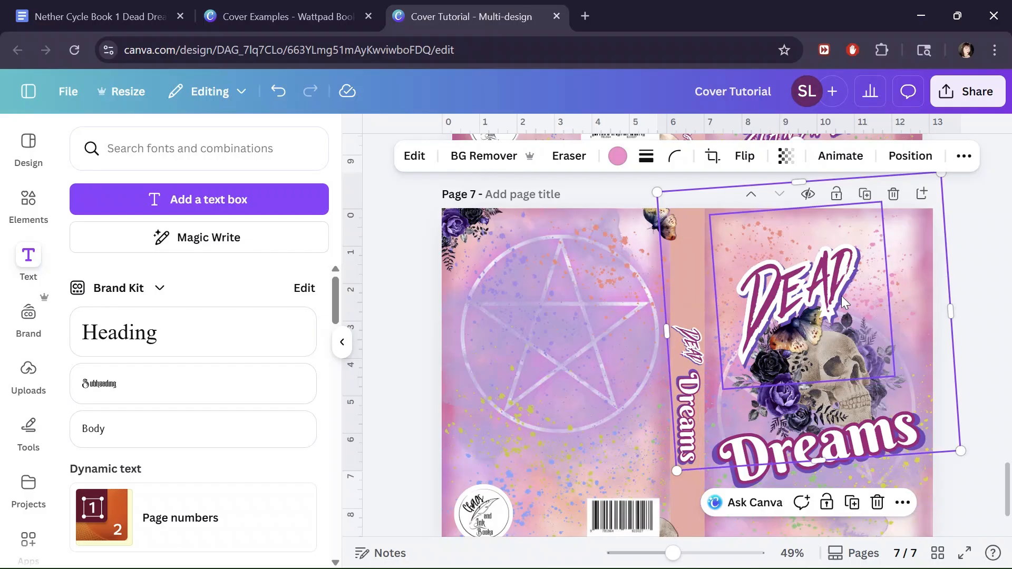
left_click(564, 382)
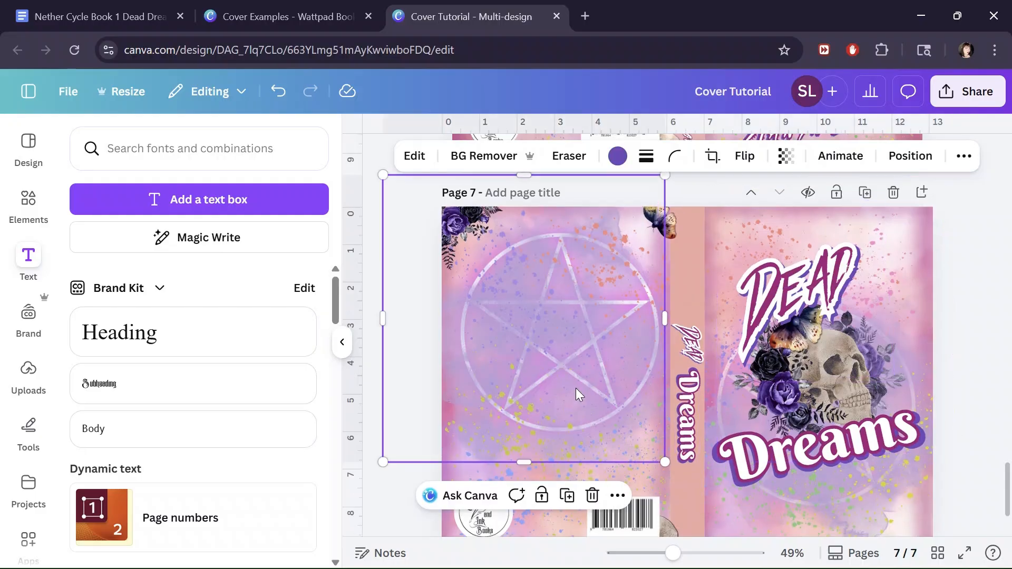
scroll(575, 388, "down", 2)
scroll(581, 375, "up", 6)
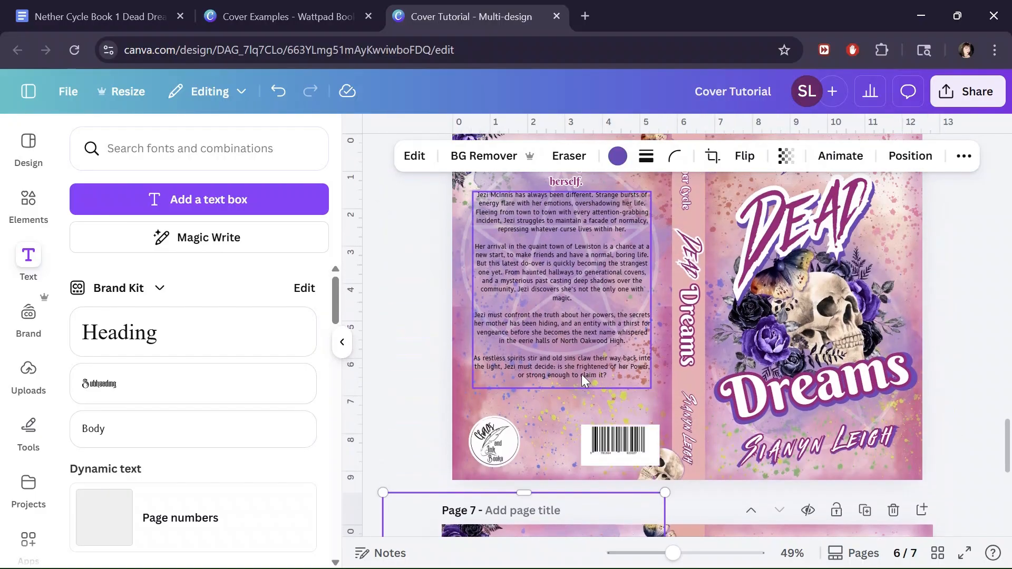
scroll(581, 374, "up", 3)
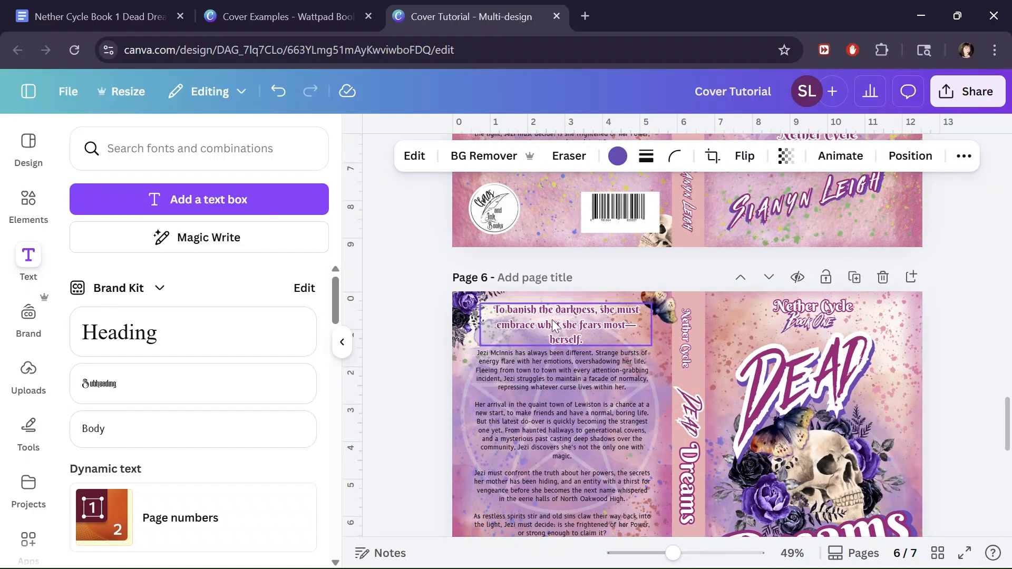
scroll(653, 429, "down", 5)
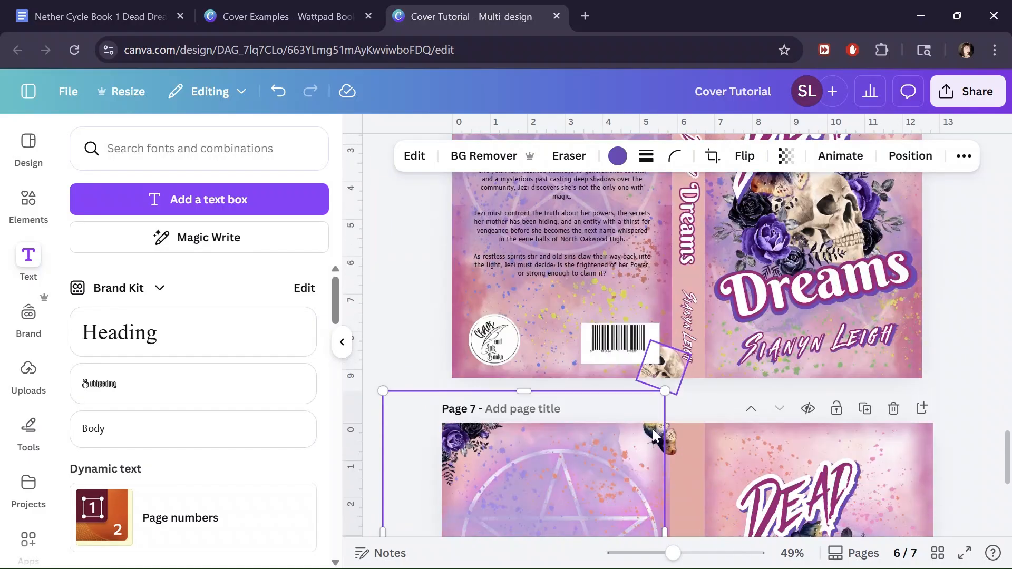
scroll(653, 429, "down", 5)
scroll(634, 401, "up", 1)
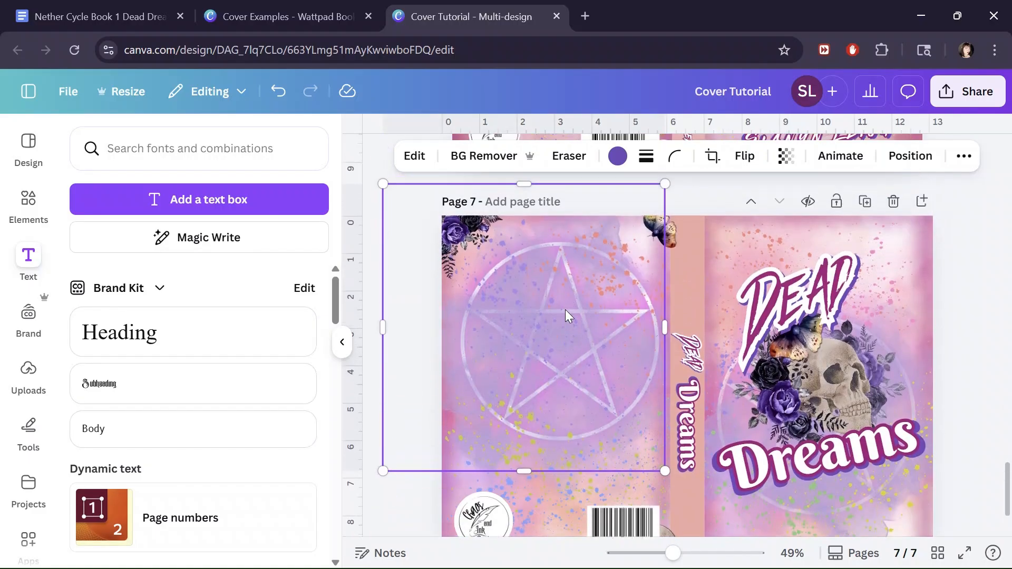
Duplicate page 6's back-cover tagline "To banish the darkness, she must embrace what she fears most—herself." and place the copy above page 7's pentagram.
scroll(565, 315, "up", 10)
left_click(566, 324)
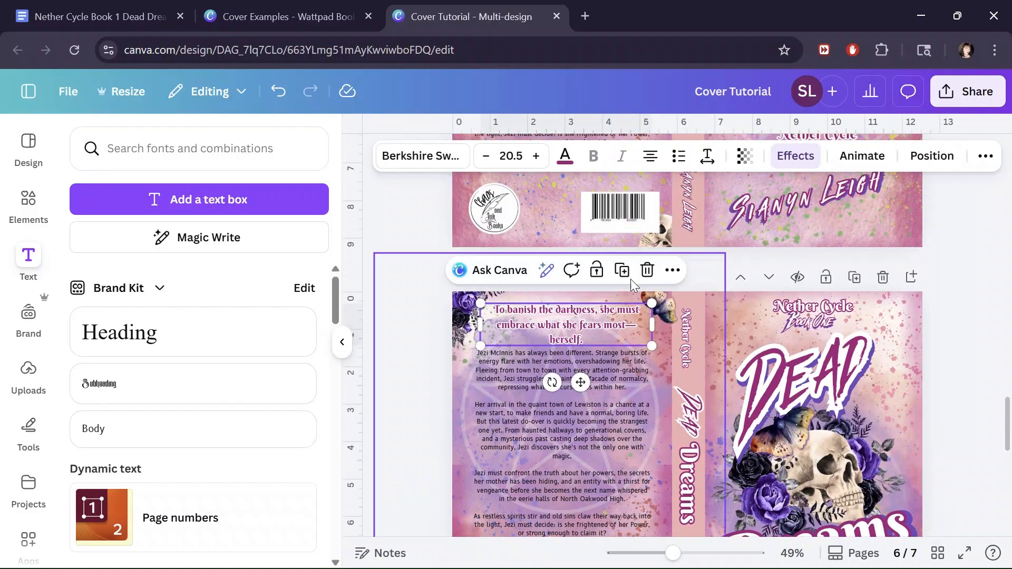
left_click(622, 270)
mouse_move(561, 333)
left_mouse_down()
mouse_move(577, 404)
mouse_move(583, 400)
mouse_move(518, 291)
mouse_move(564, 329)
left_mouse_up()
scroll(576, 404, "down", 5)
scroll(583, 400, "down", 3)
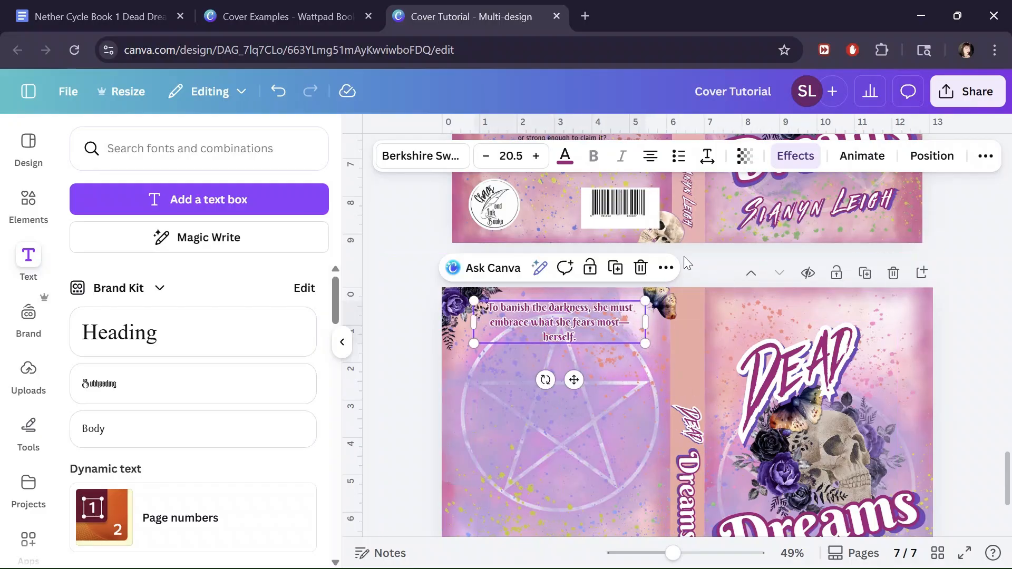
left_click_drag(675, 552, 697, 552)
left_click(640, 529)
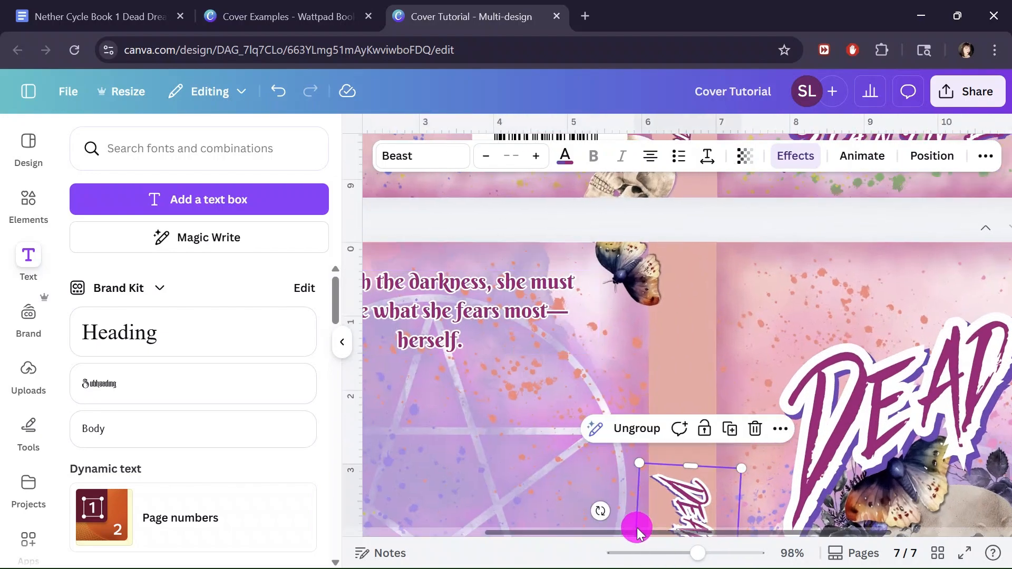
left_click_drag(640, 529, 595, 520)
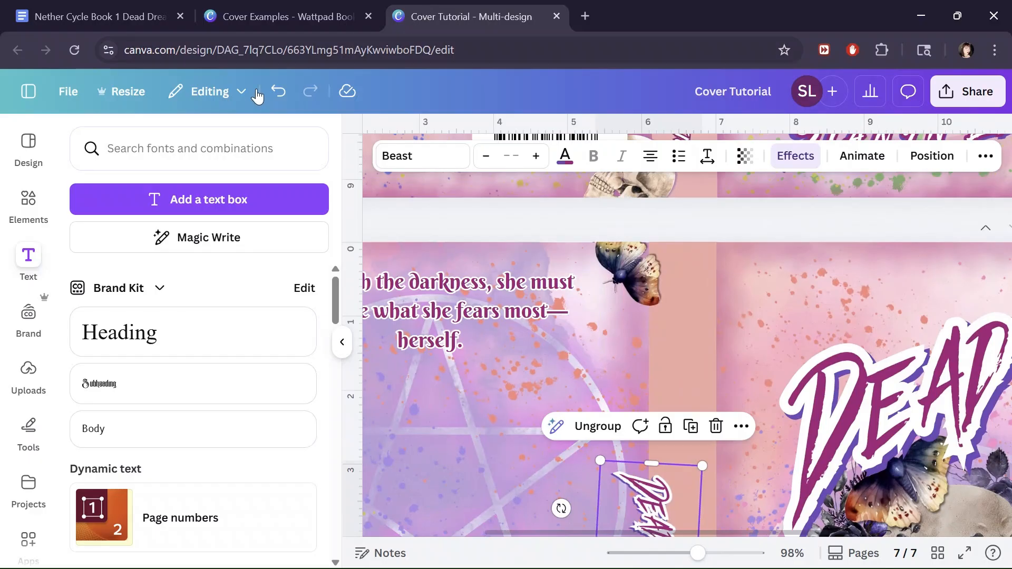
left_click(276, 92)
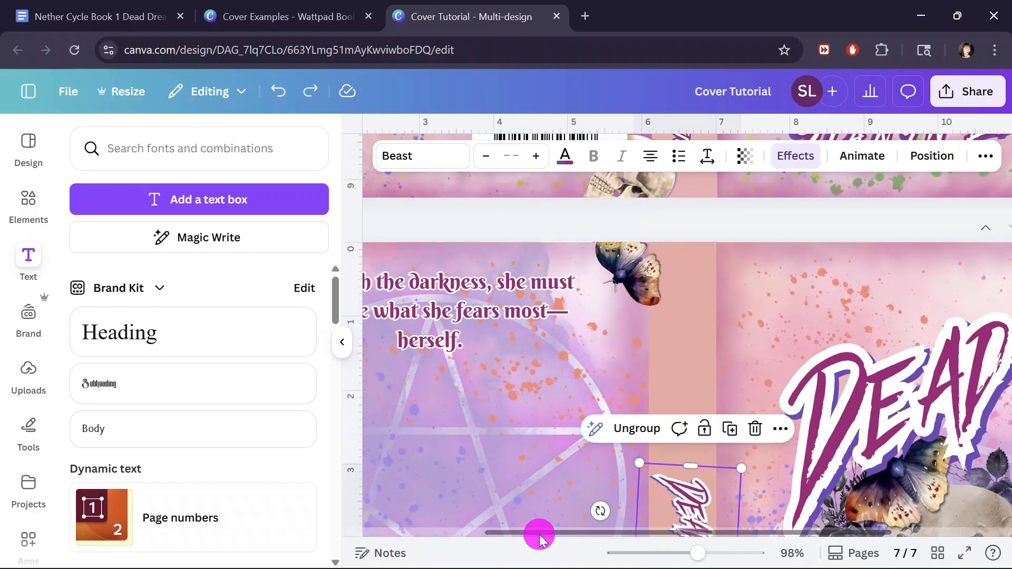
left_click_drag(539, 536, 445, 532)
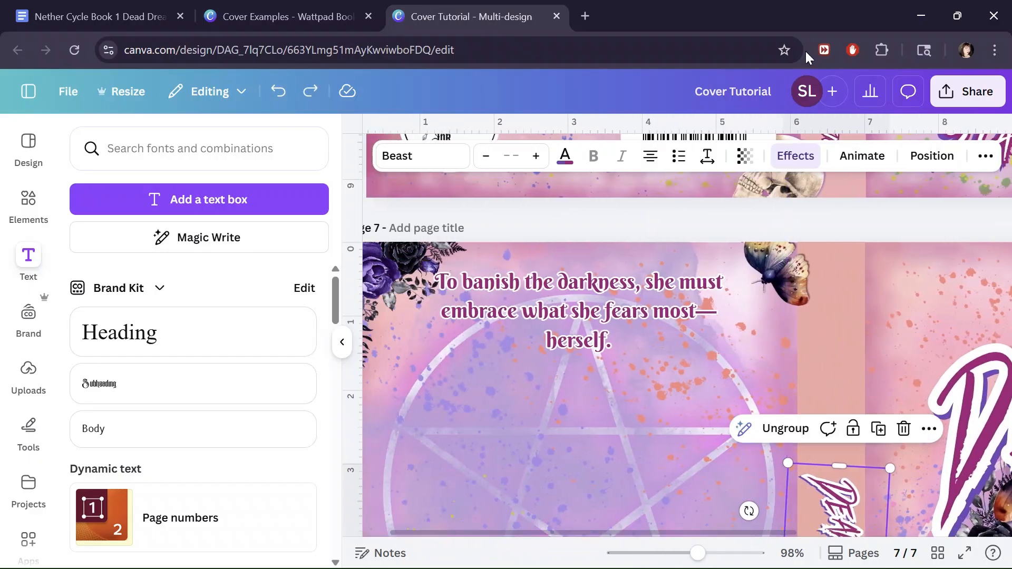
left_click(795, 156)
left_click(277, 362)
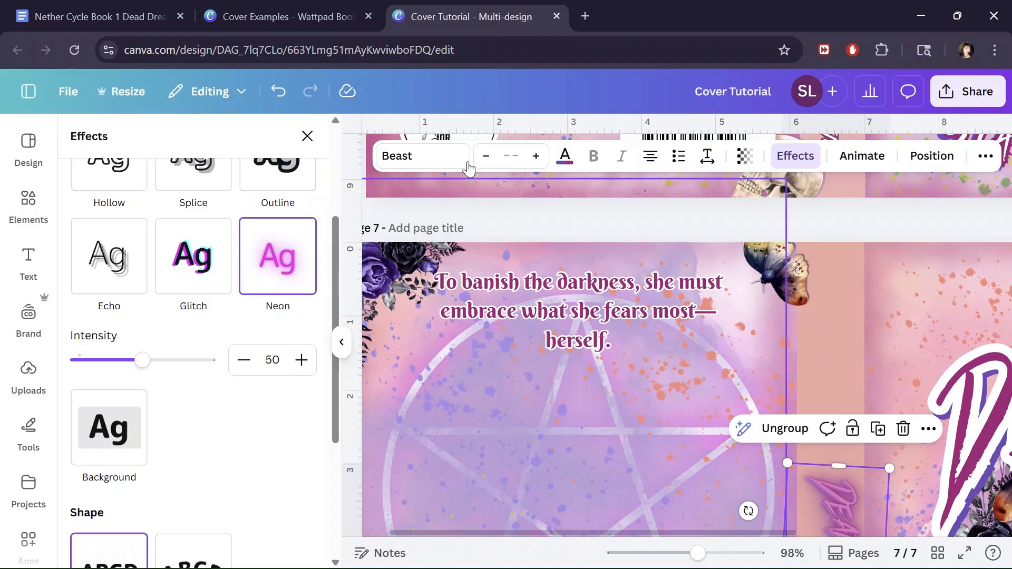
left_click(278, 91)
Try the Neon effect at intensity 100 and then the Lift effect on page 7's back-cover tagline.
left_click(500, 286)
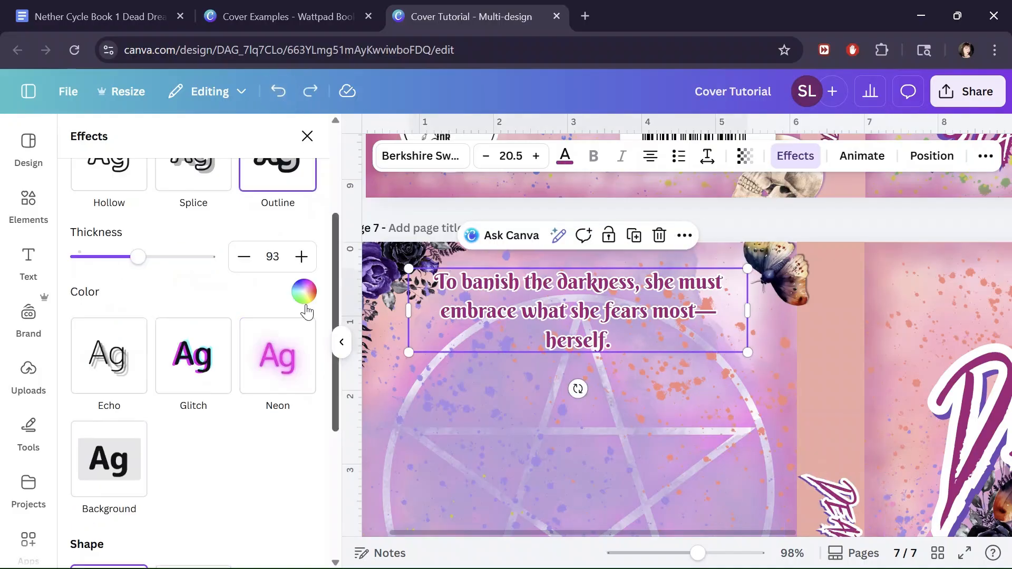
left_click(274, 352)
left_click_drag(142, 359, 229, 365)
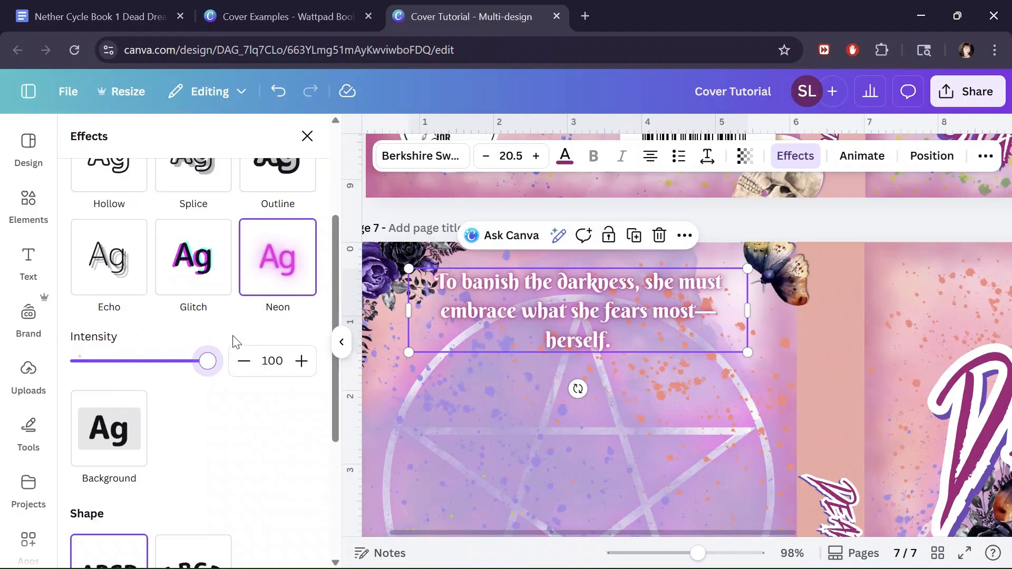
scroll(233, 338, "up", 3)
left_click(270, 240)
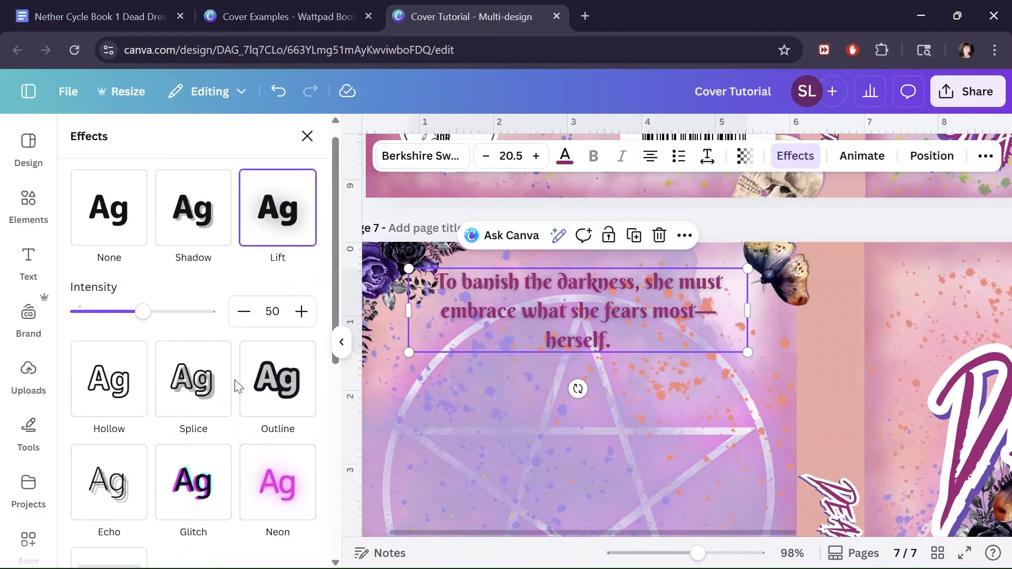
scroll(248, 248, "down", 2)
left_click_drag(140, 232, 253, 330)
Try the Splice effect on the tagline with thickness 53, offset 55 and direction 30.
left_click(195, 311)
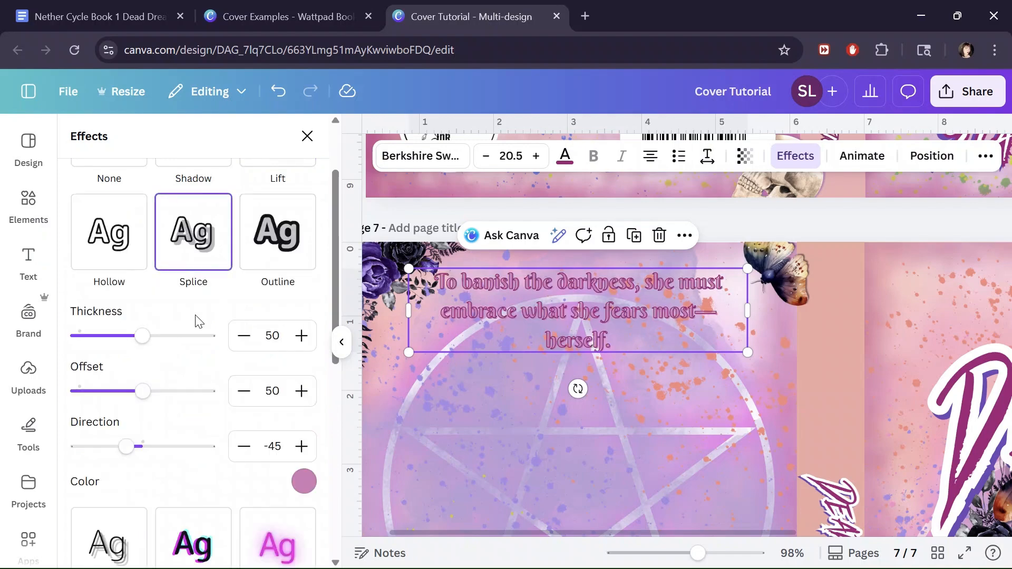
scroll(232, 378, "down", 3)
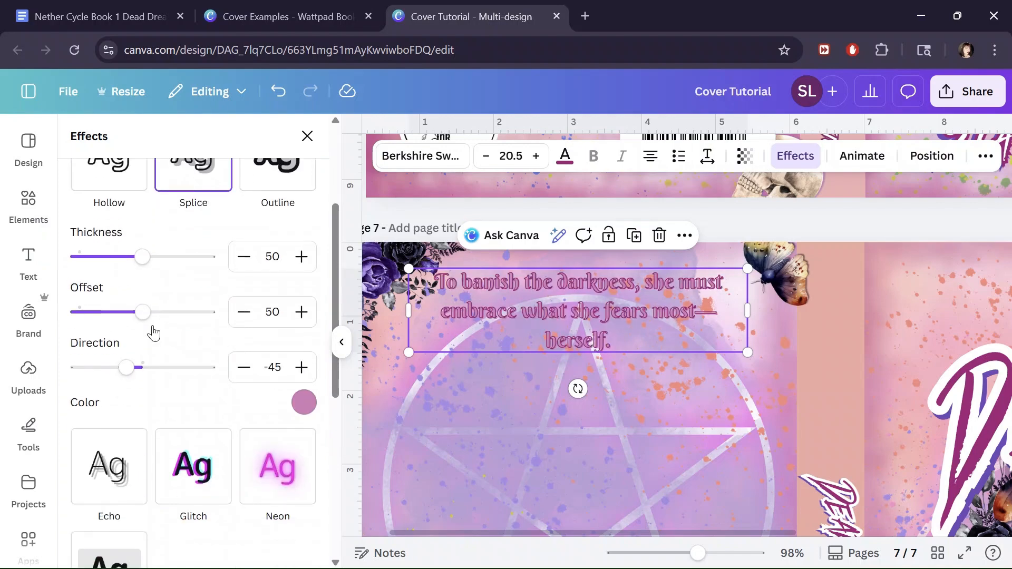
mouse_move(142, 312)
left_mouse_down()
mouse_move(227, 323)
mouse_move(67, 313)
mouse_move(150, 323)
left_mouse_up()
mouse_move(142, 258)
left_mouse_down()
mouse_move(256, 267)
mouse_move(81, 258)
mouse_move(145, 267)
left_mouse_up()
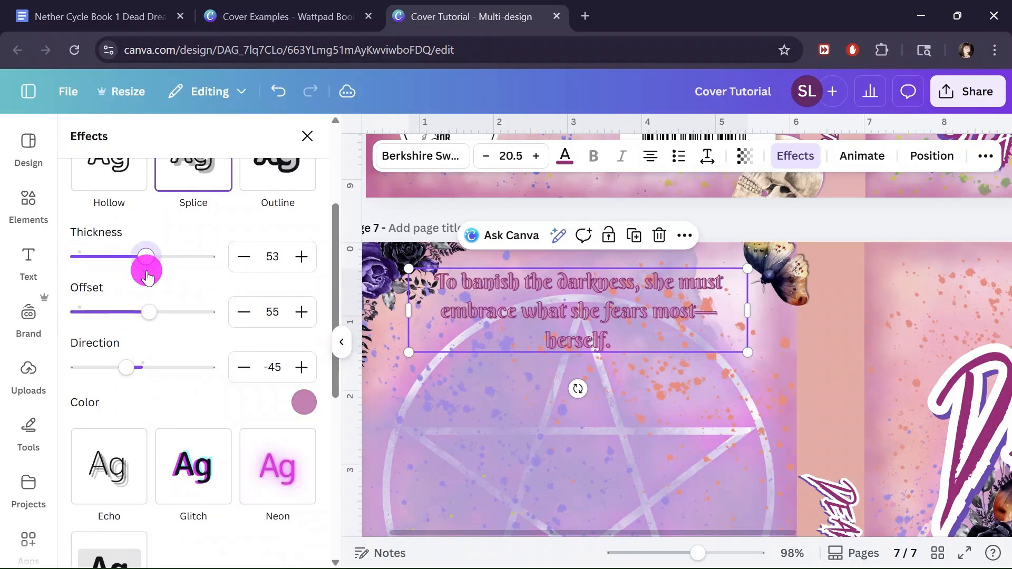
left_click_drag(131, 367, 160, 393)
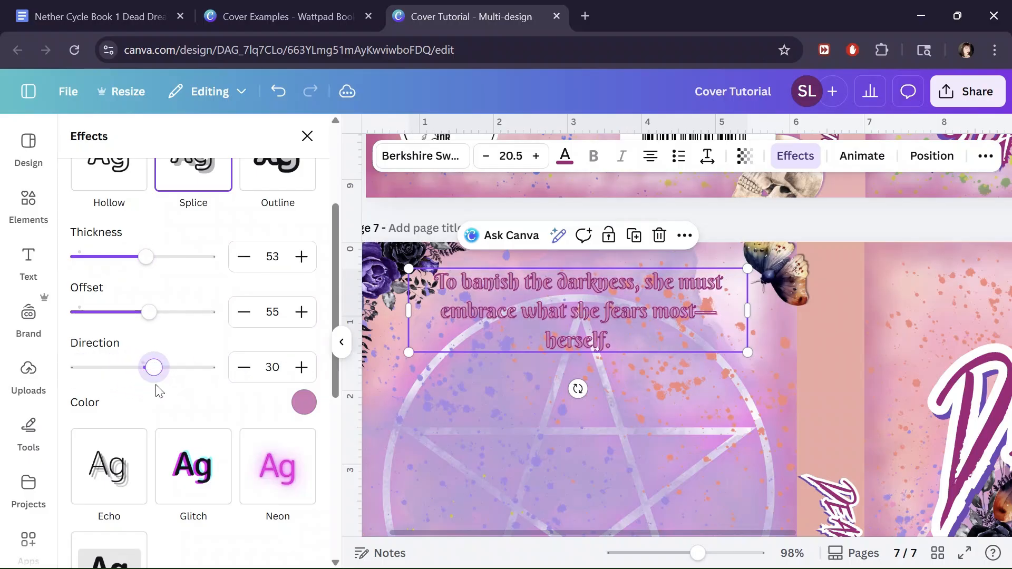
Apply the Shadow effect to page 7's back-cover tagline with offset 84, direction -30, blur 0 and transparency 100.
scroll(174, 372, "up", 3)
left_click(193, 211)
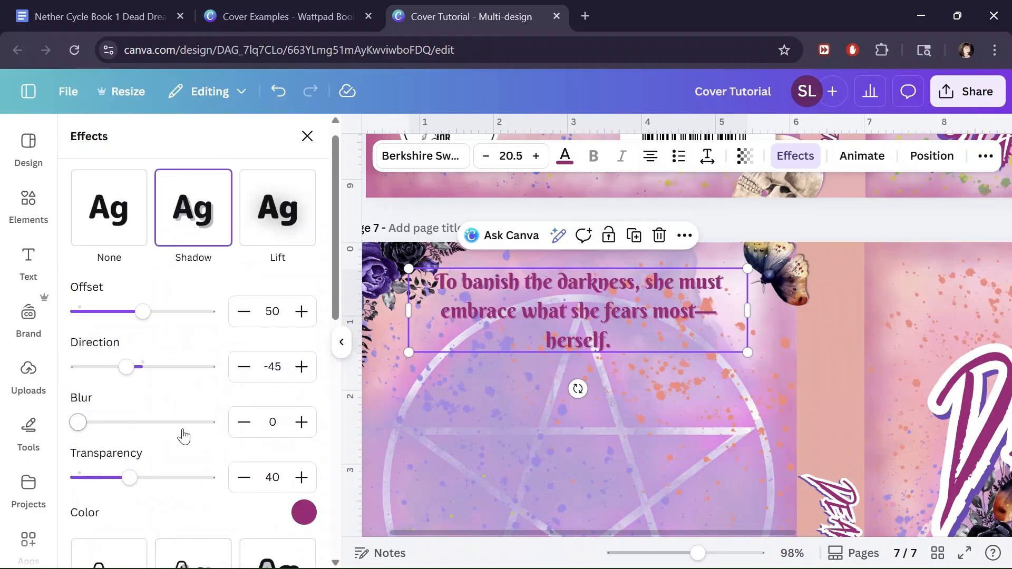
scroll(112, 363, "down", 2)
left_click_drag(129, 289, 149, 299)
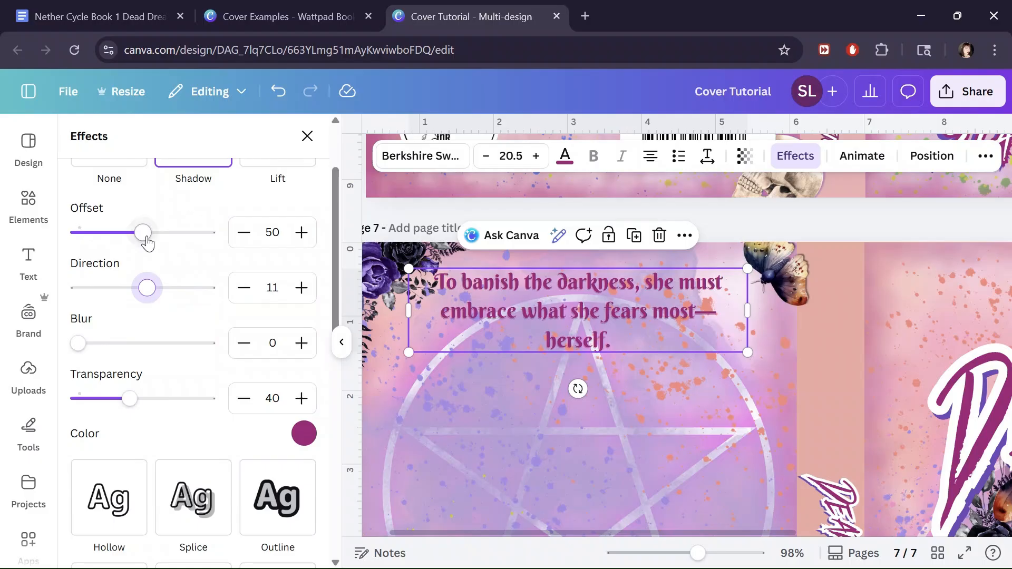
left_click_drag(147, 241, 190, 244)
mouse_move(146, 296)
left_mouse_down()
mouse_move(186, 298)
mouse_move(127, 294)
mouse_move(182, 296)
mouse_move(149, 292)
left_mouse_up()
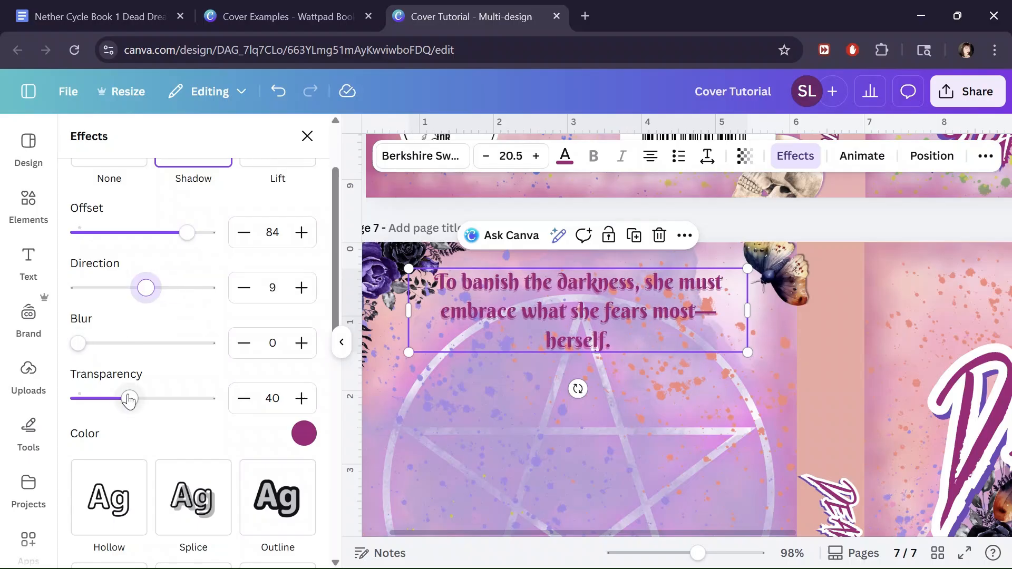
left_click_drag(129, 401, 211, 409)
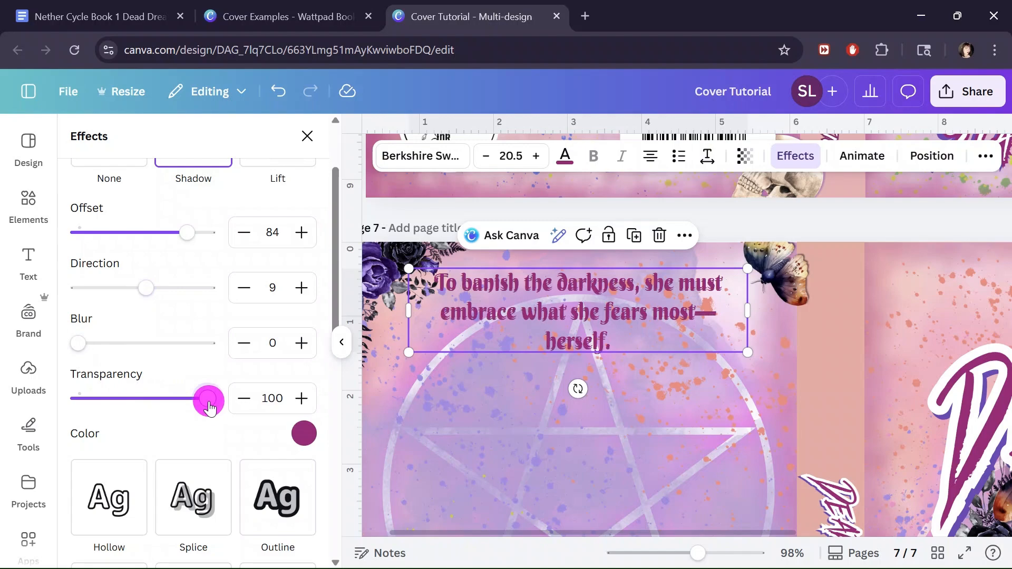
mouse_move(137, 286)
left_mouse_down()
mouse_move(163, 287)
mouse_move(130, 289)
left_mouse_up()
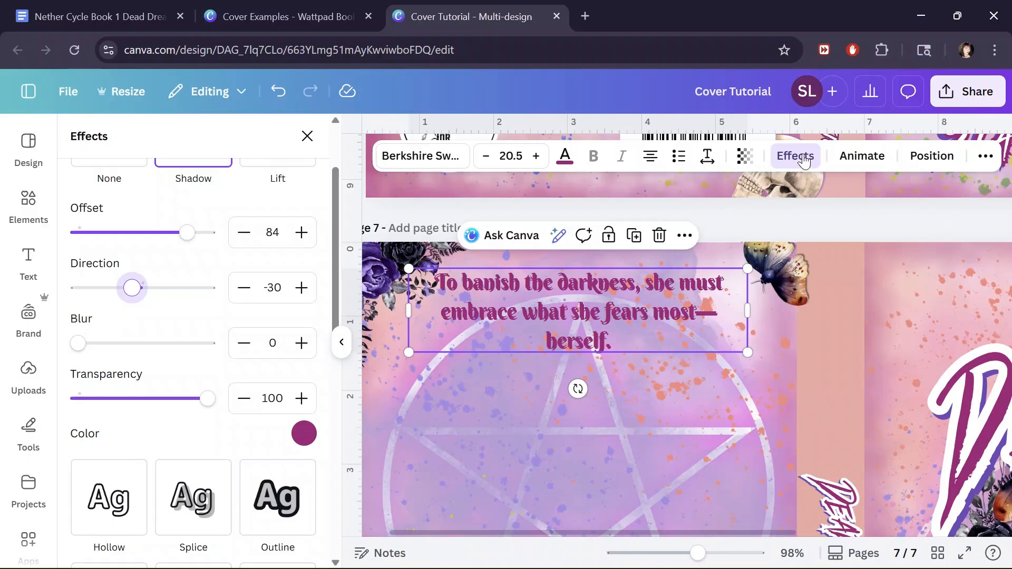
left_click_drag(701, 531, 680, 533)
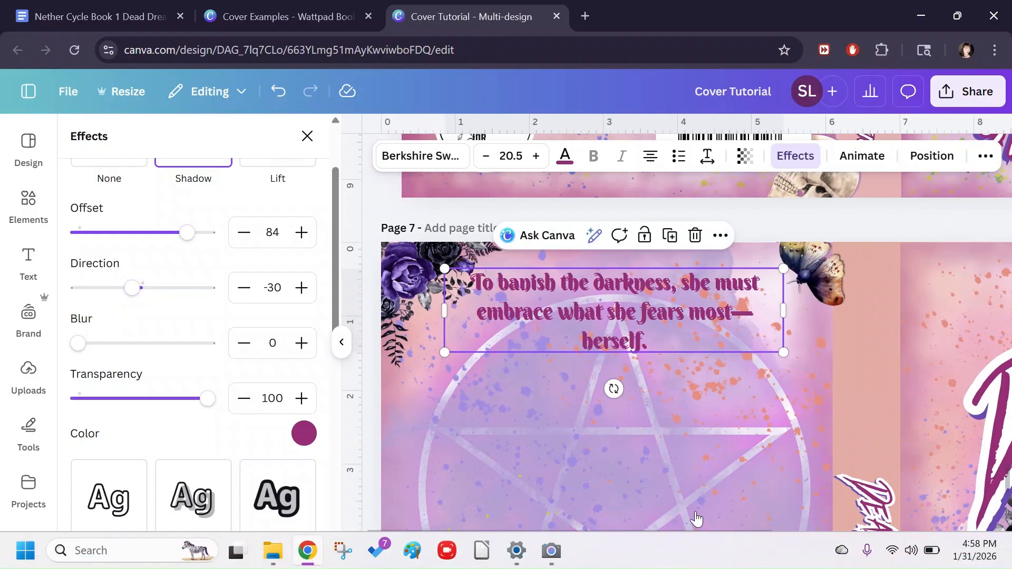
left_click_drag(694, 556, 663, 560)
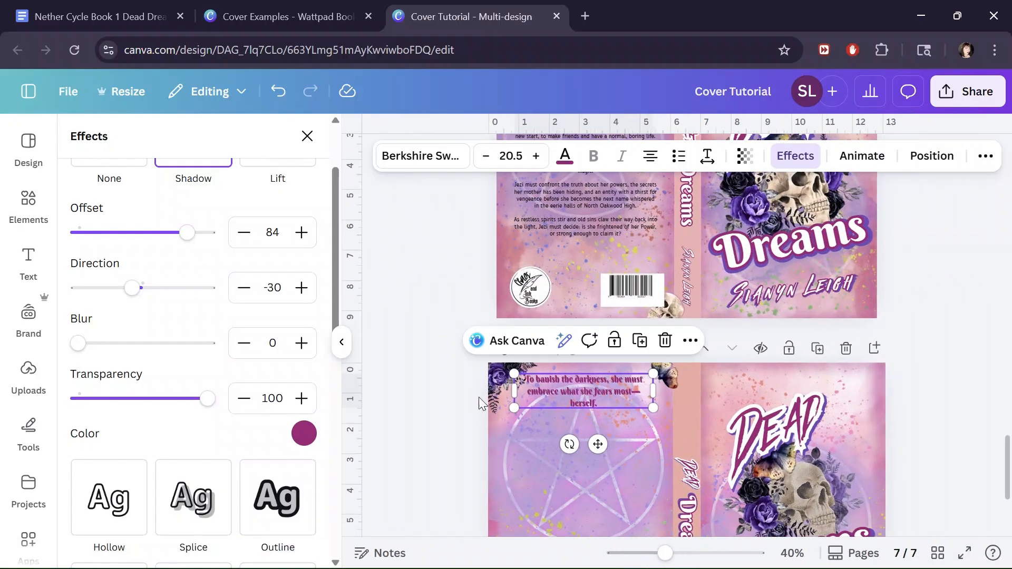
scroll(479, 397, "down", 3)
left_click(444, 359)
left_click(445, 359)
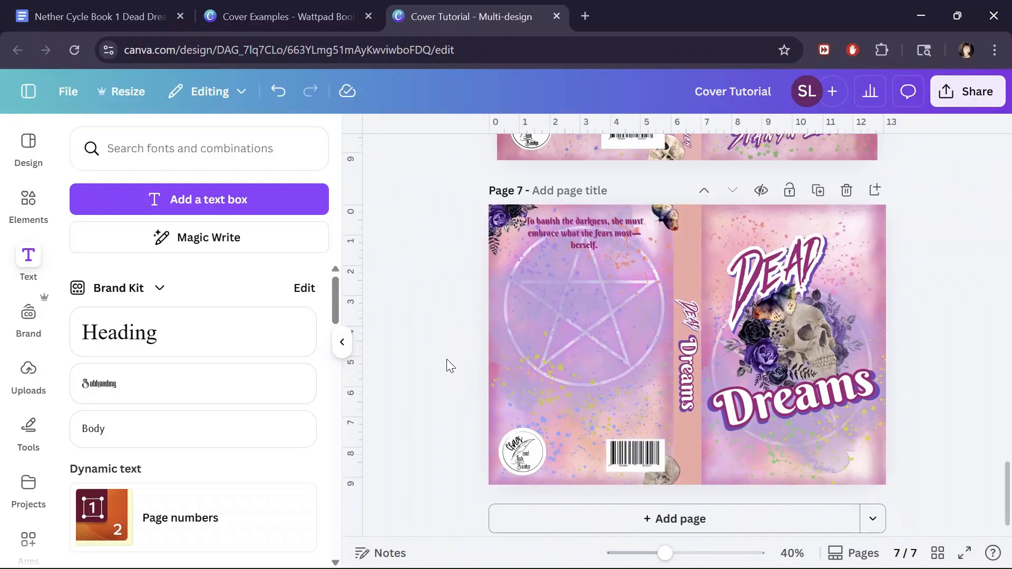
Duplicate page 6's back-cover blurb and place the copy directly below the tagline on page 7.
scroll(533, 394, "up", 3)
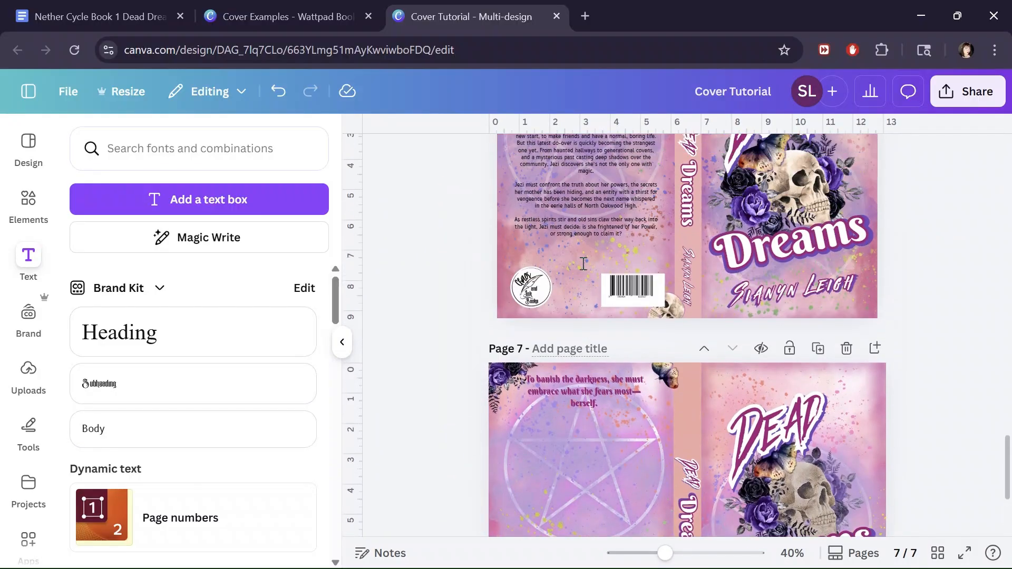
left_click(601, 205)
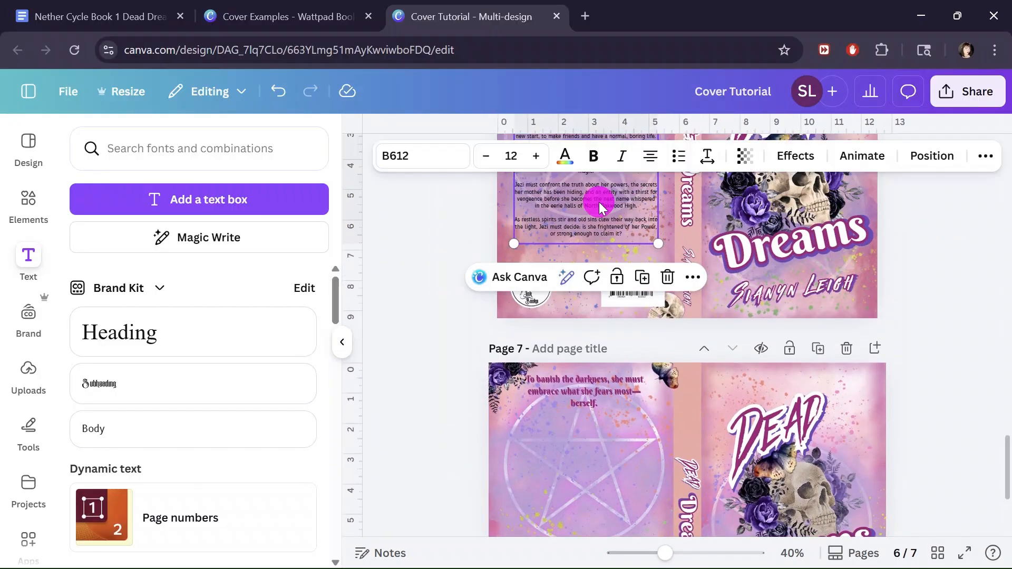
left_click(642, 278)
left_click_drag(585, 201, 580, 524)
scroll(601, 475, "down", 3)
mouse_move(593, 341)
left_mouse_down()
mouse_move(590, 330)
mouse_move(592, 340)
left_mouse_up()
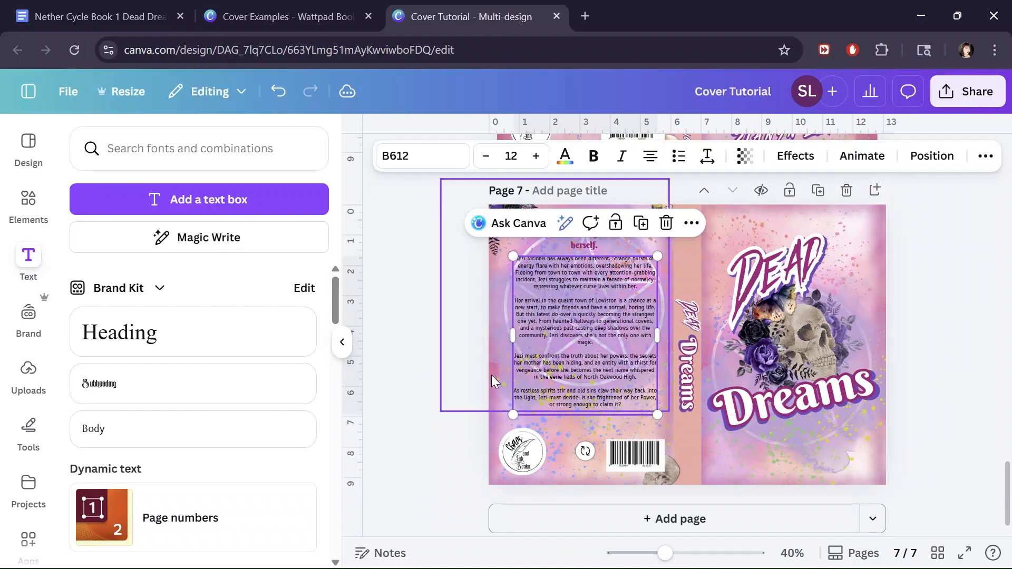
left_click(441, 376)
scroll(442, 376, "up", 5)
scroll(442, 377, "down", 6)
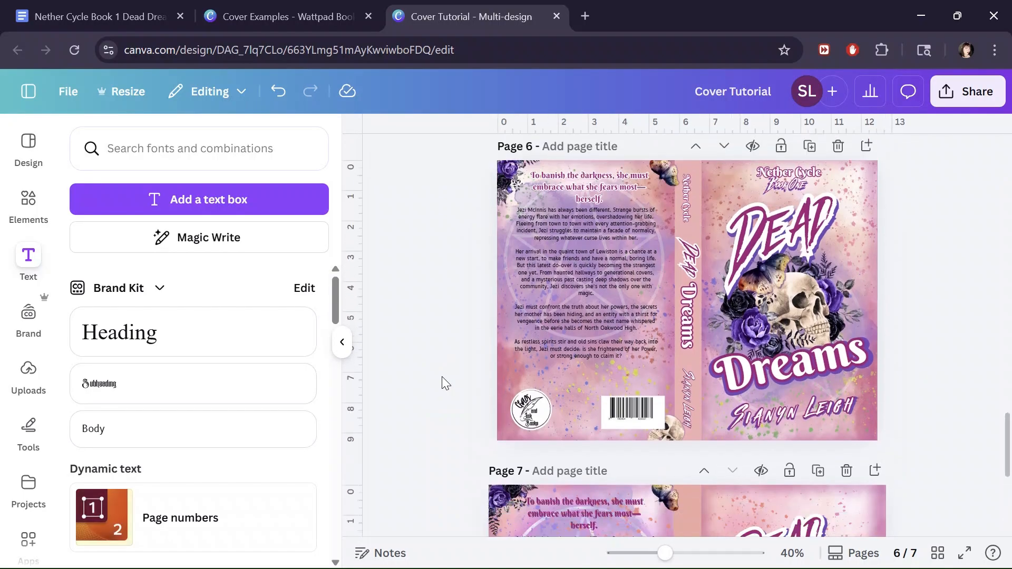
Duplicate page 6's "Nether Cycle Book One" heading and place the copy at the top of page 7's front cover.
scroll(442, 376, "up", 7)
scroll(442, 376, "down", 6)
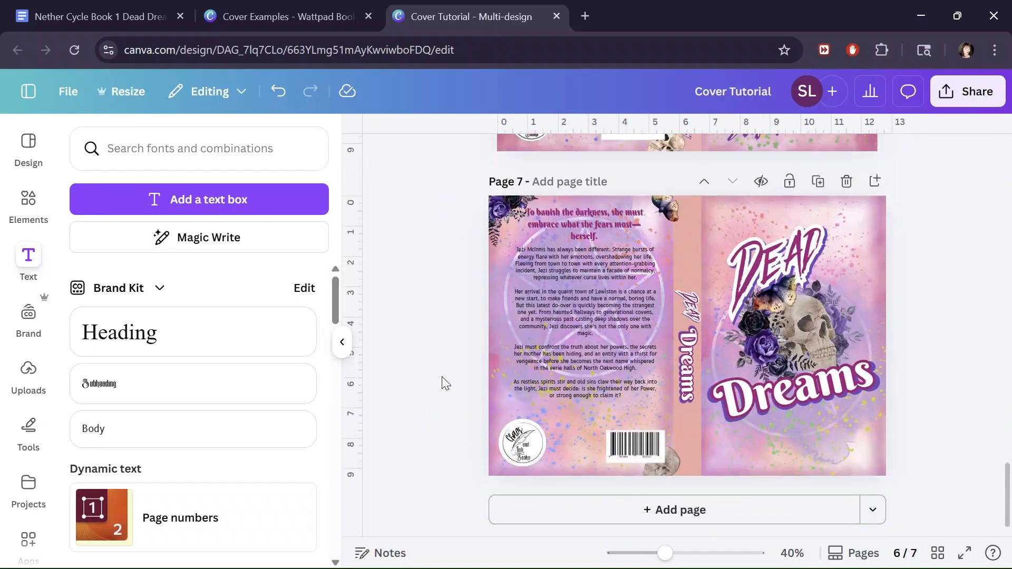
scroll(441, 377, "up", 5)
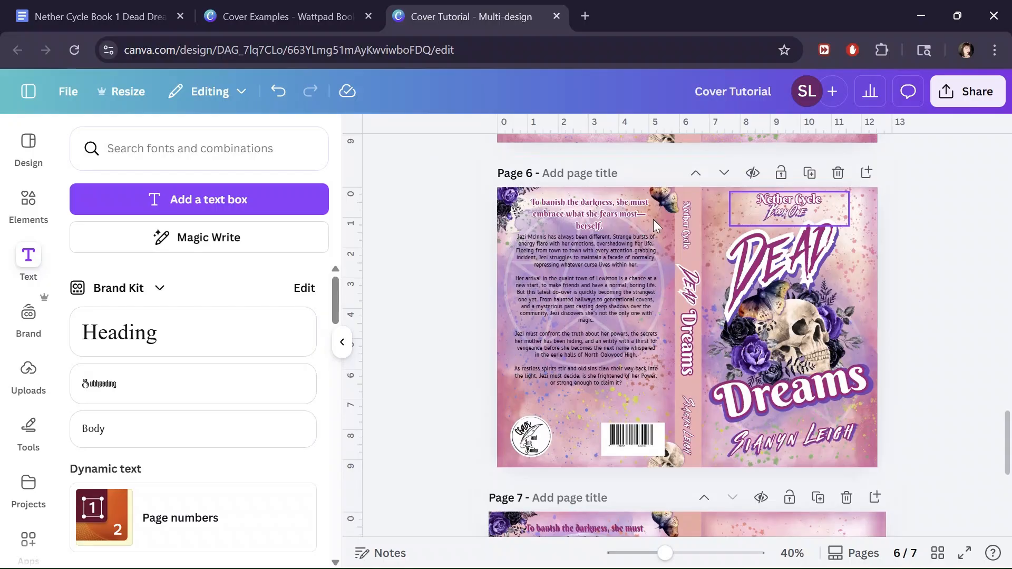
left_click(784, 209)
left_click(831, 259)
left_click_drag(791, 211, 793, 287)
left_click_drag(666, 554, 691, 553)
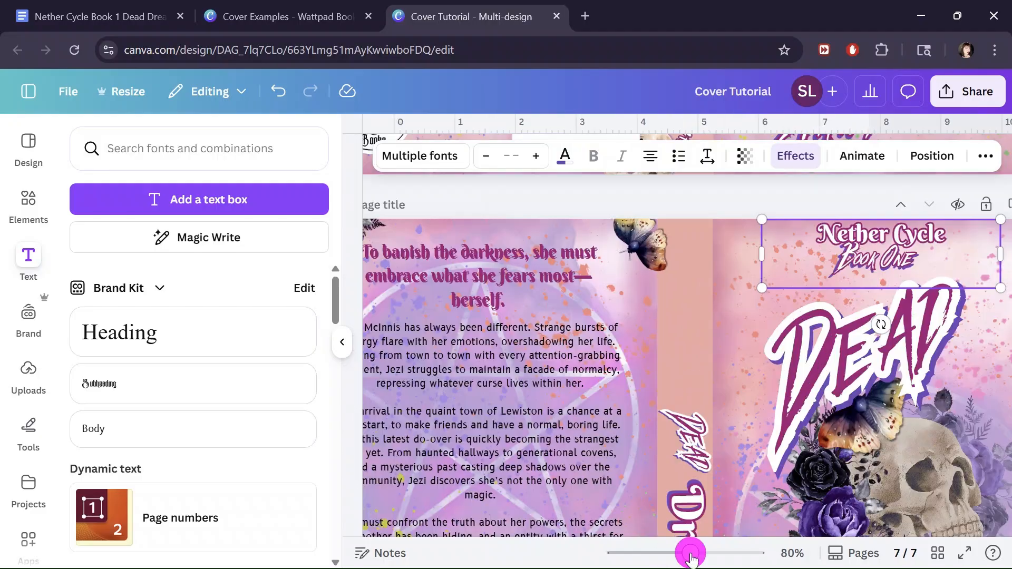
scroll(859, 527, "up", 2)
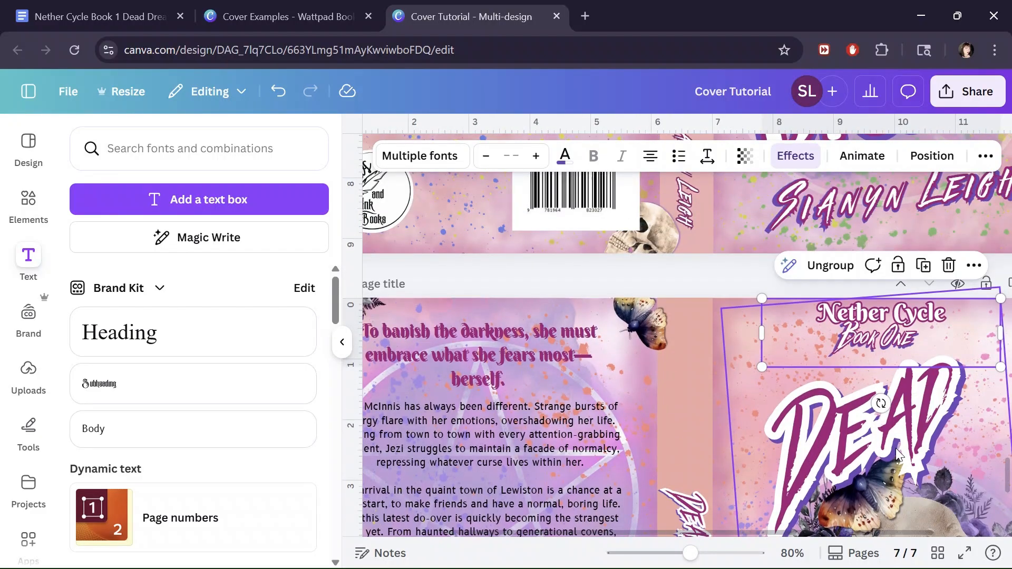
Ungroup page 7's "Nether Cycle Book One" heading and group its three text layers again.
left_click(870, 324)
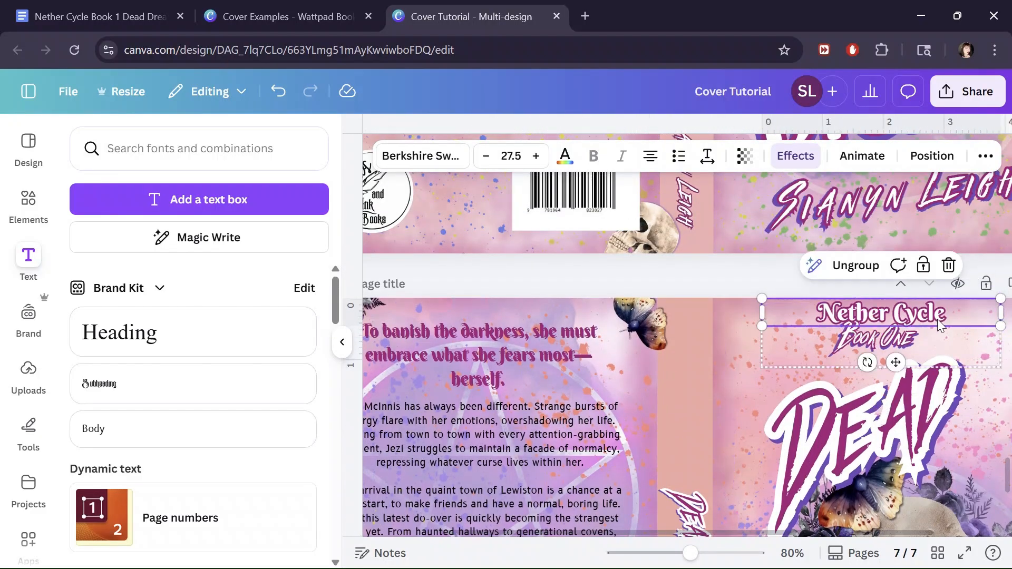
key("alt+1")
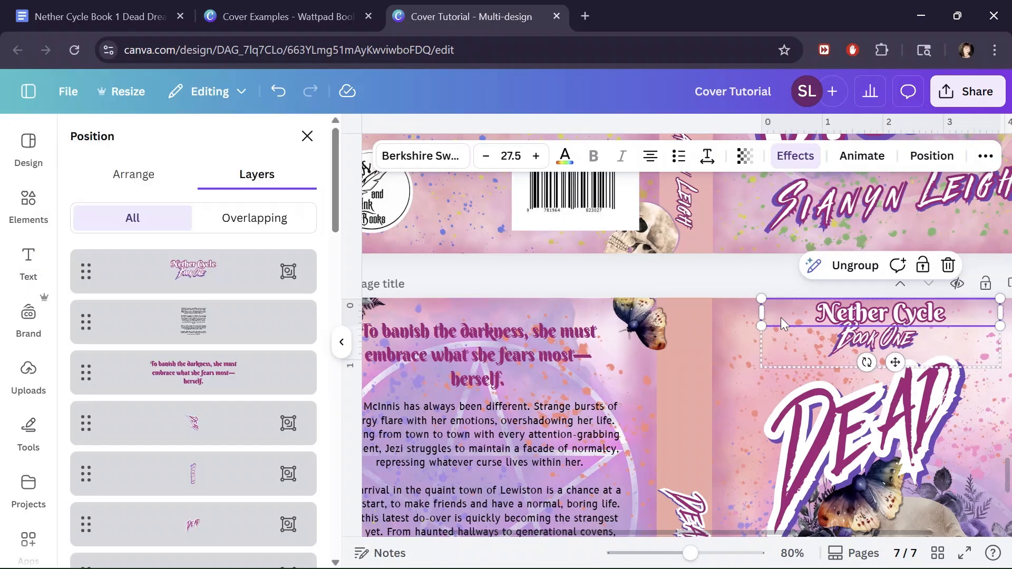
left_click(179, 275)
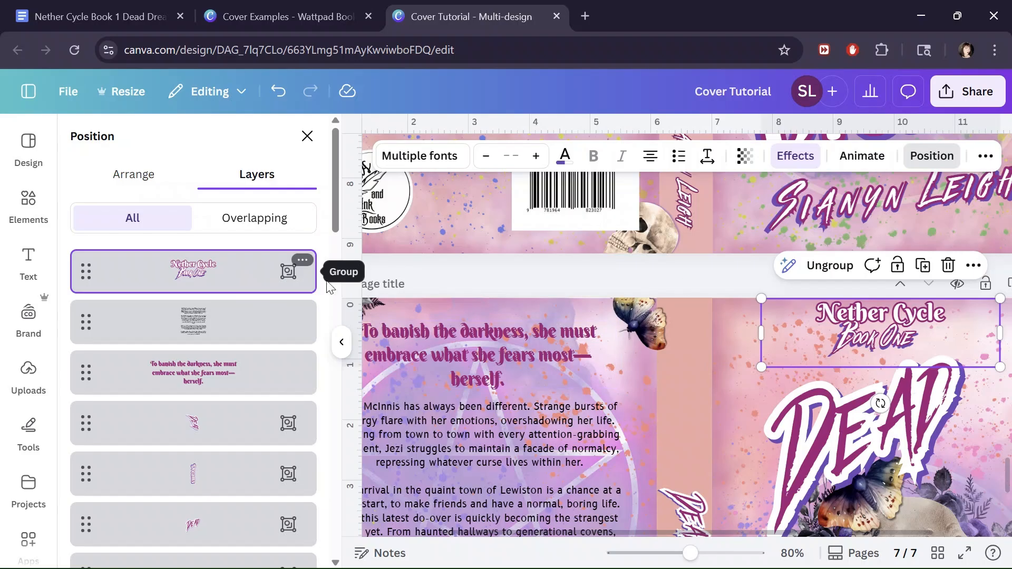
left_click(848, 265)
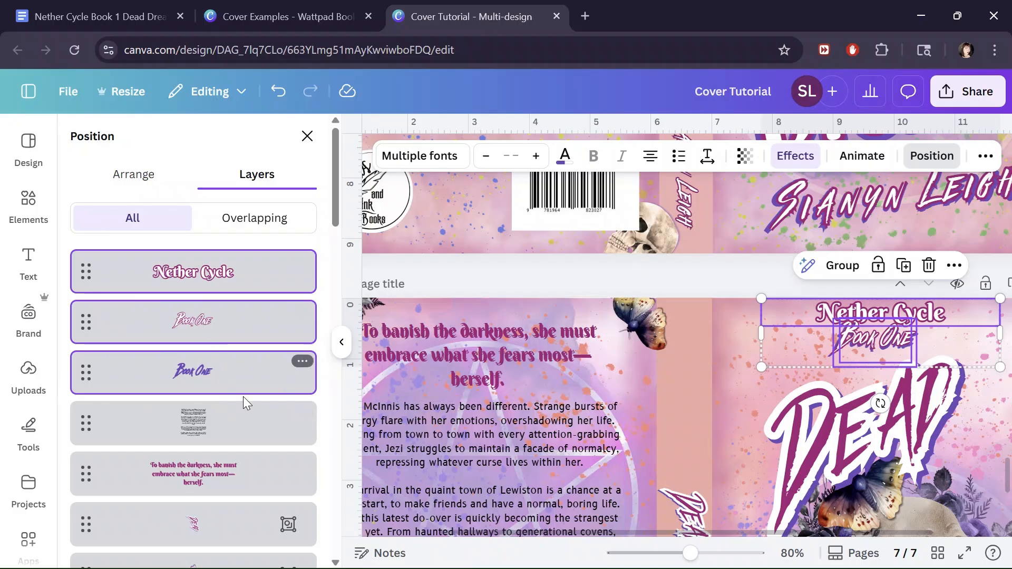
left_click(238, 372)
left_click(235, 326, "shift")
left_click(232, 272, "shift")
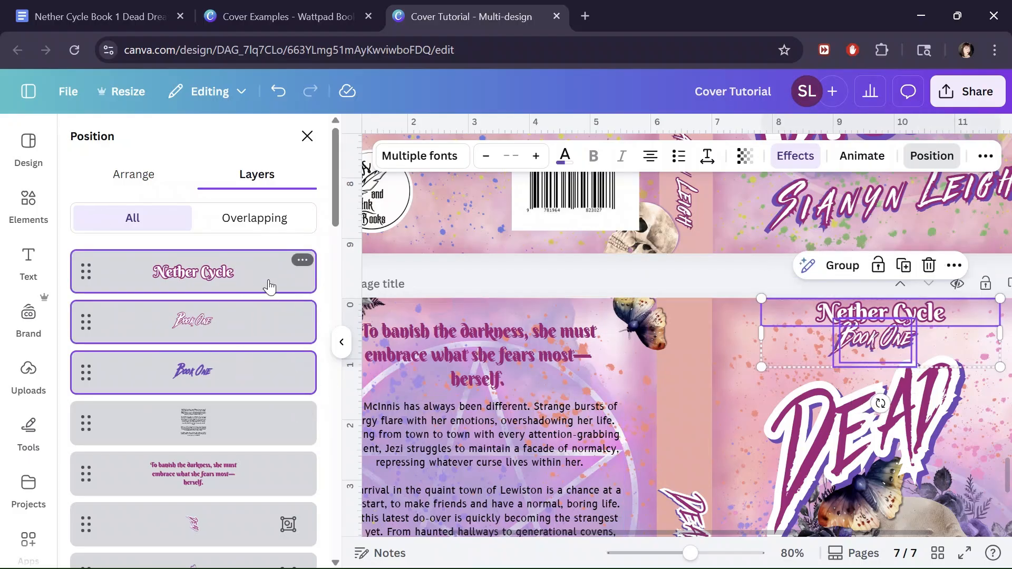
left_click(843, 266)
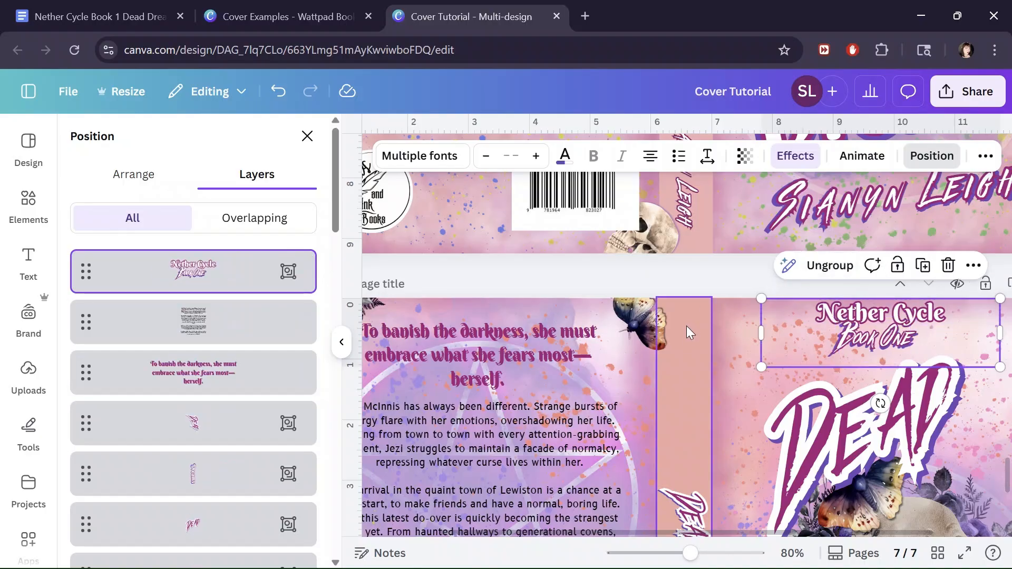
Ungroup the skull, rose and butterfly artwork on page 7's front cover.
scroll(685, 332, "down", 2)
scroll(682, 340, "up", 6)
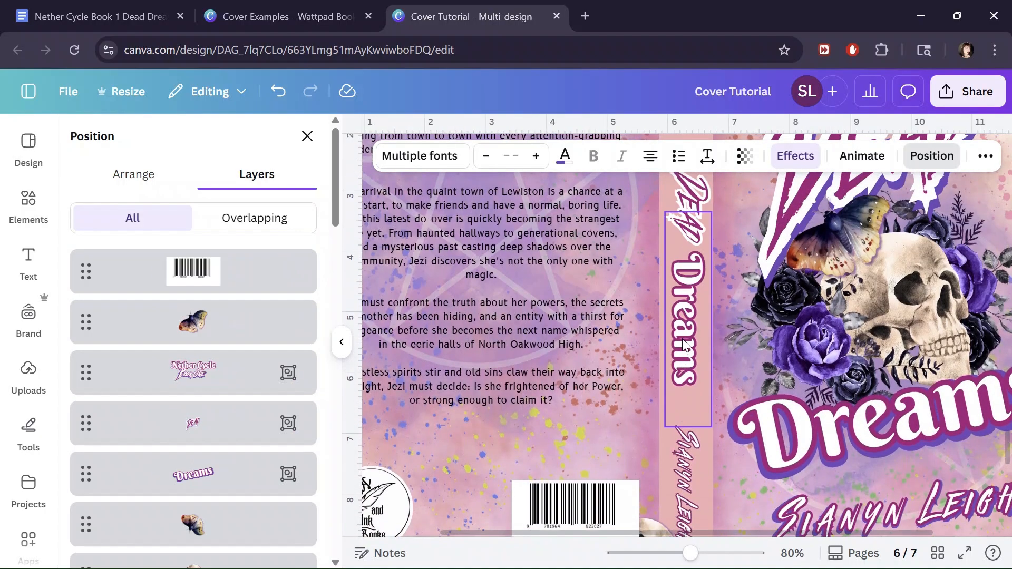
scroll(865, 221, "down", 6)
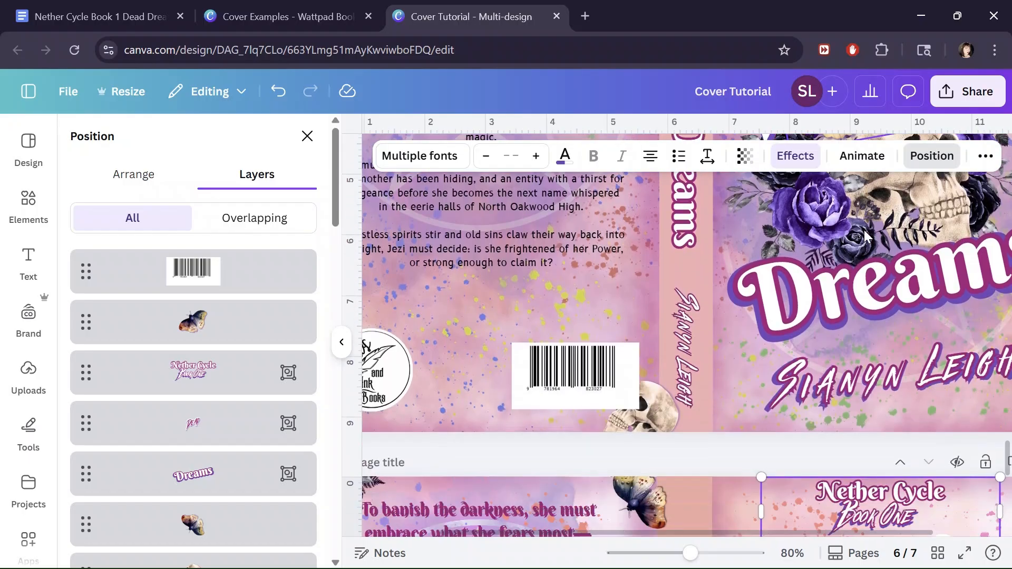
left_click(865, 237)
scroll(838, 392, "down", 2)
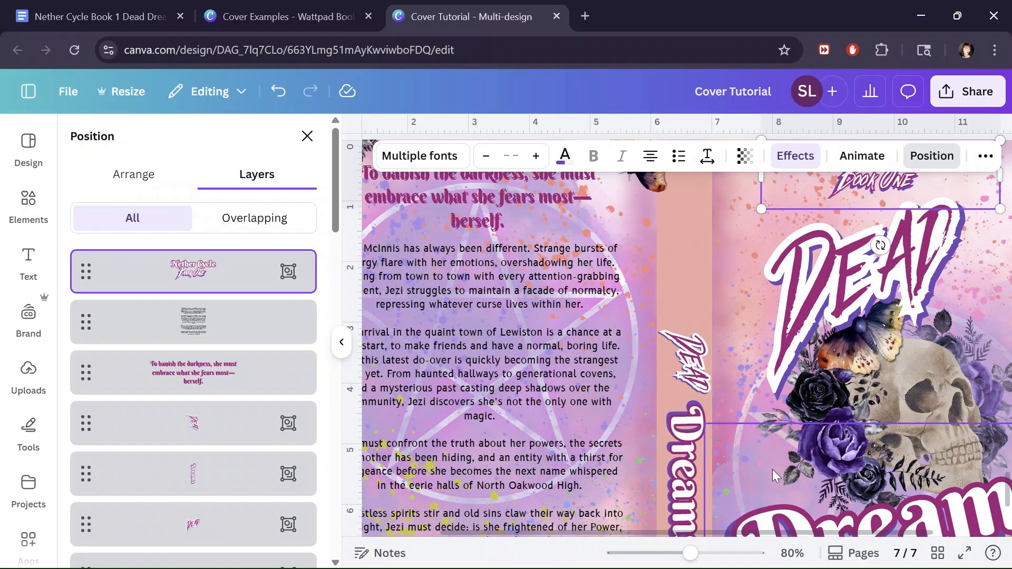
left_click(903, 438)
left_click(939, 363)
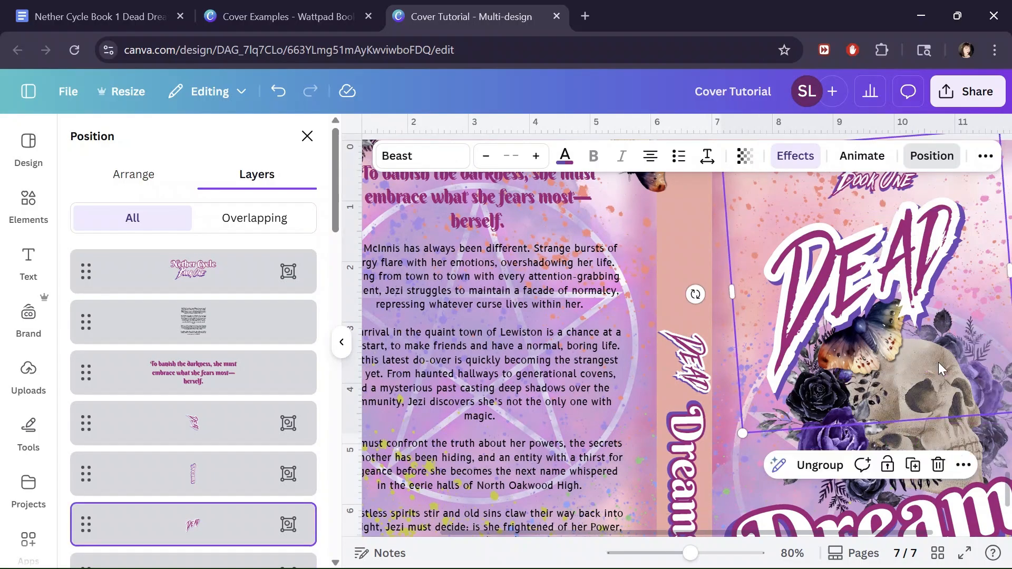
scroll(128, 422, "down", 7)
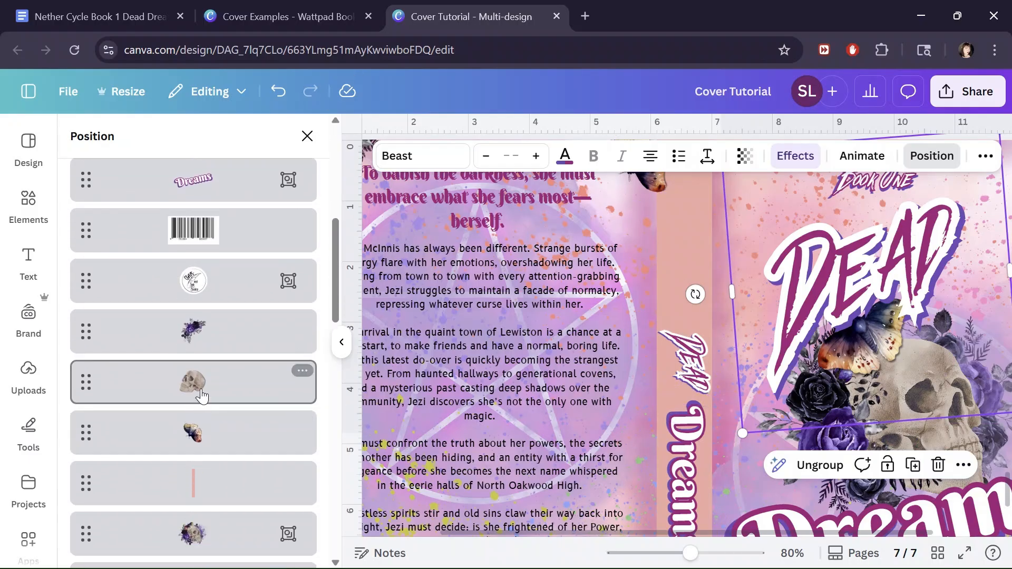
scroll(222, 311, "down", 3)
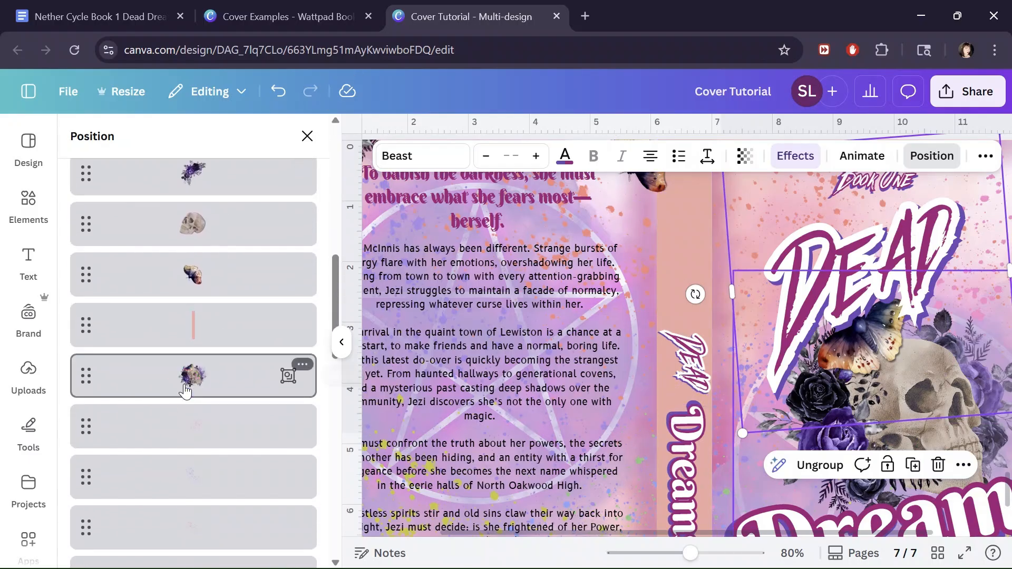
left_click(184, 390)
left_click(846, 237)
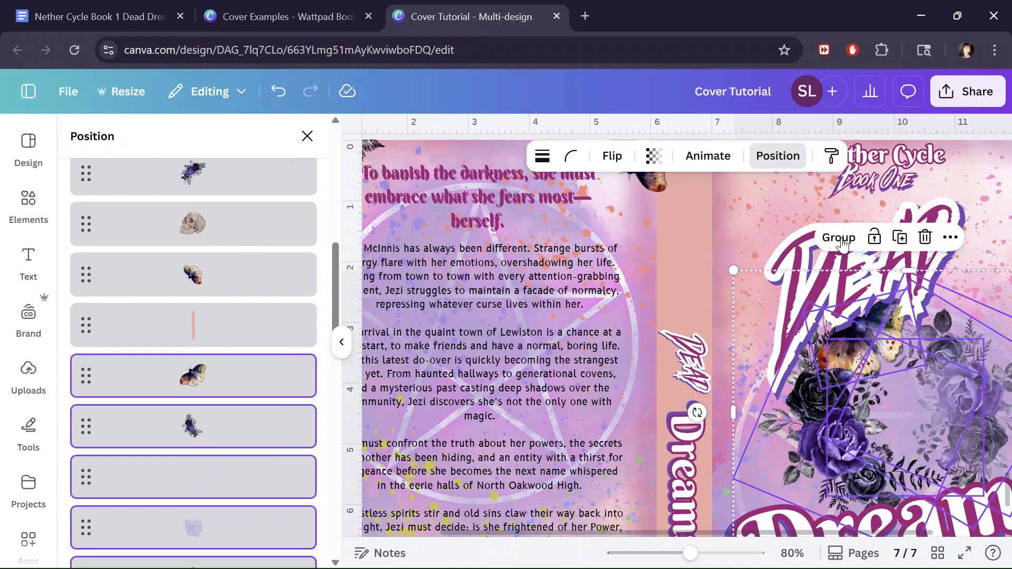
Move the front-cover butterfly to the top of page 7's layer stack, in front of the "DEAD" title.
left_click(192, 384)
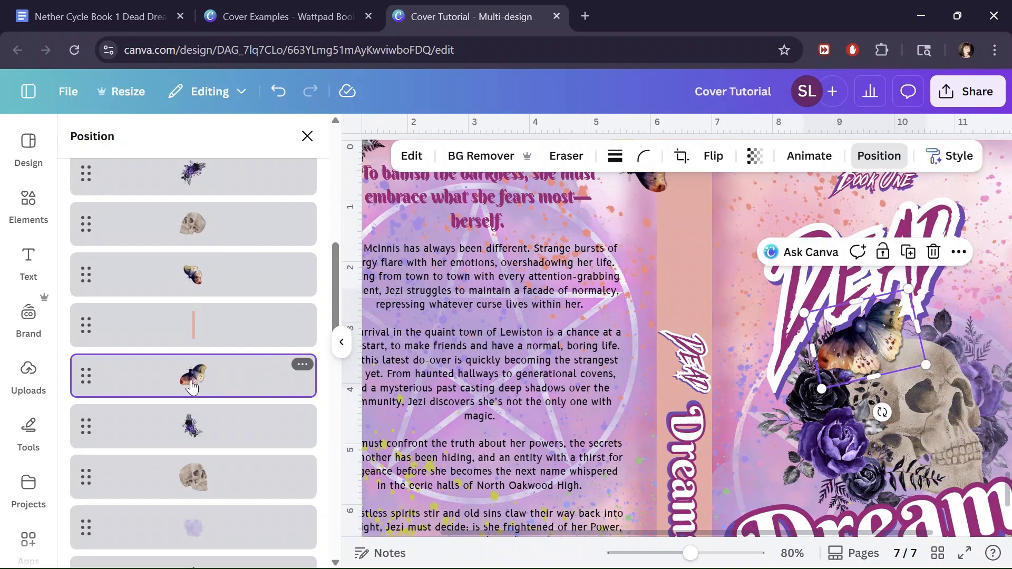
left_click_drag(191, 380, 207, 265)
scroll(191, 384, "up", 3)
scroll(204, 382, "down", 8)
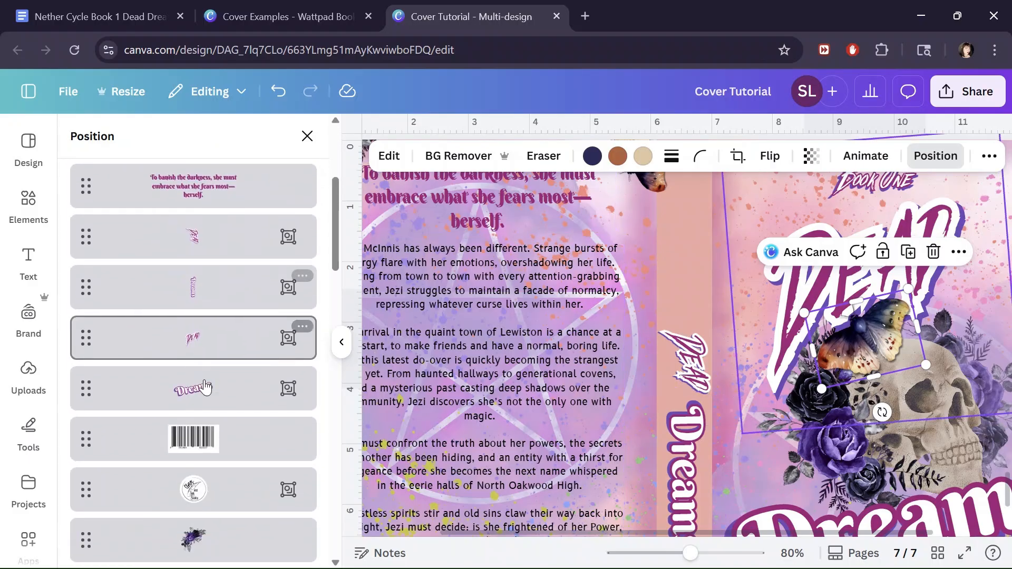
scroll(205, 388, "down", 4)
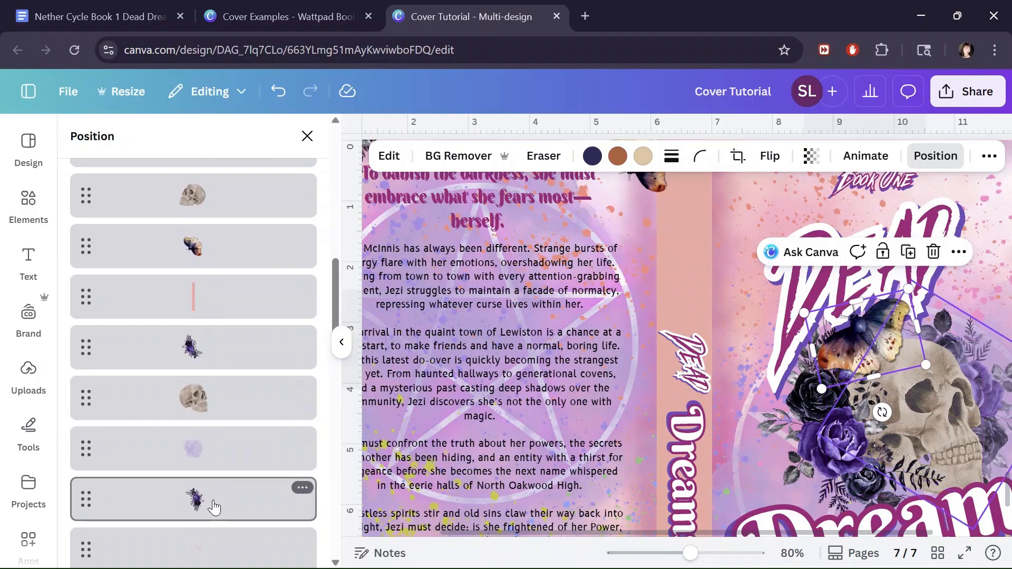
Group the front cover's skull, purple glow and both rose clusters on page 7, leaving the butterfly separate.
left_click(214, 506)
left_click(211, 449, "shift")
left_click(212, 396, "shift")
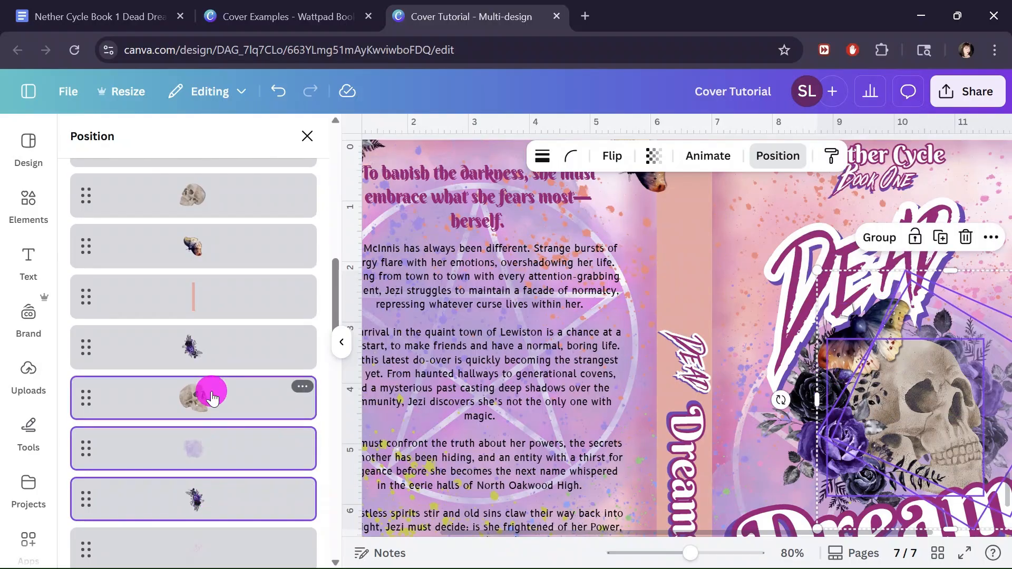
left_click(215, 347, "shift")
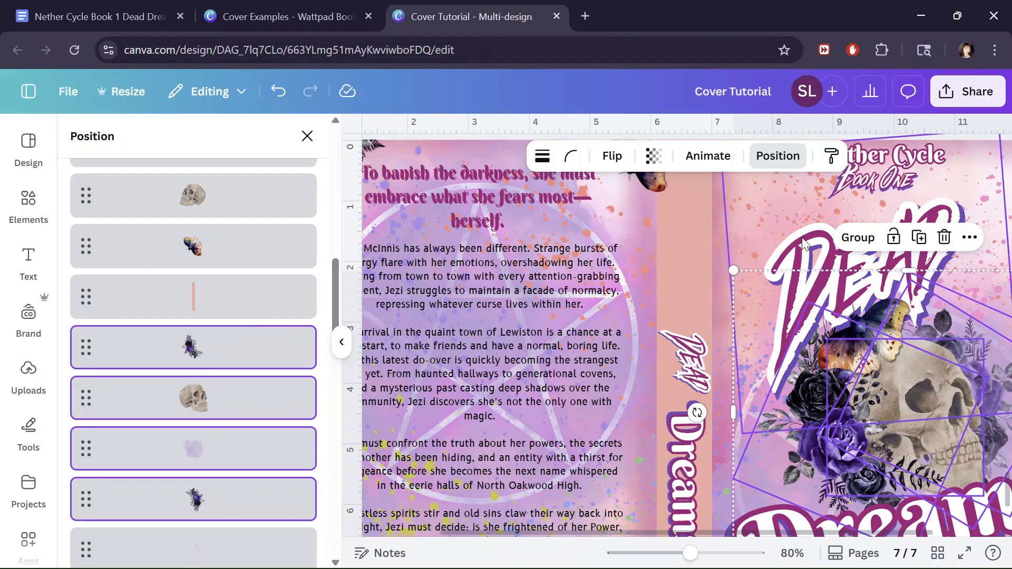
left_click(862, 237)
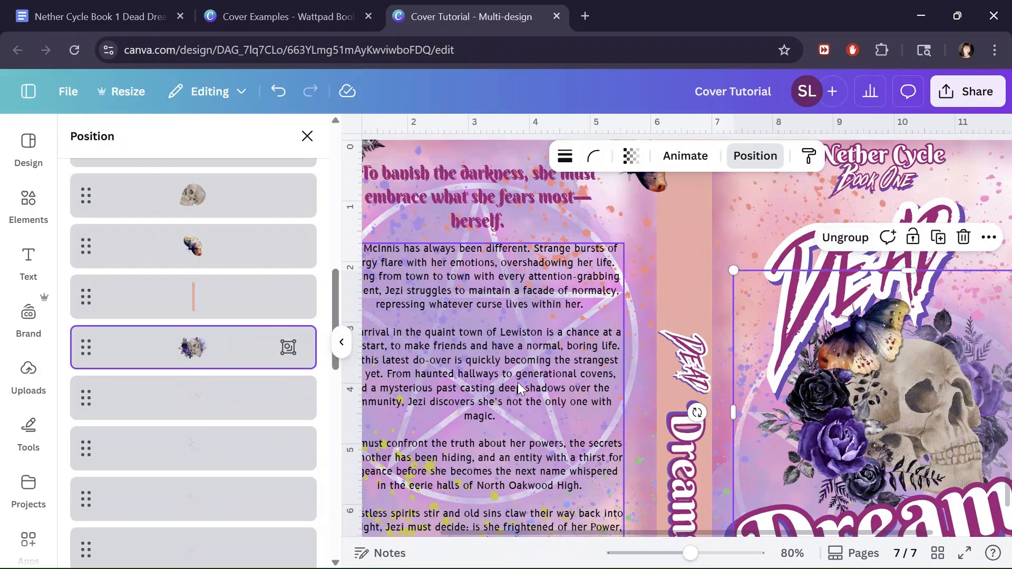
Place a copy of page 6's front-cover author name below "Dreams" on page 7's front cover.
left_click_drag(689, 554, 664, 554)
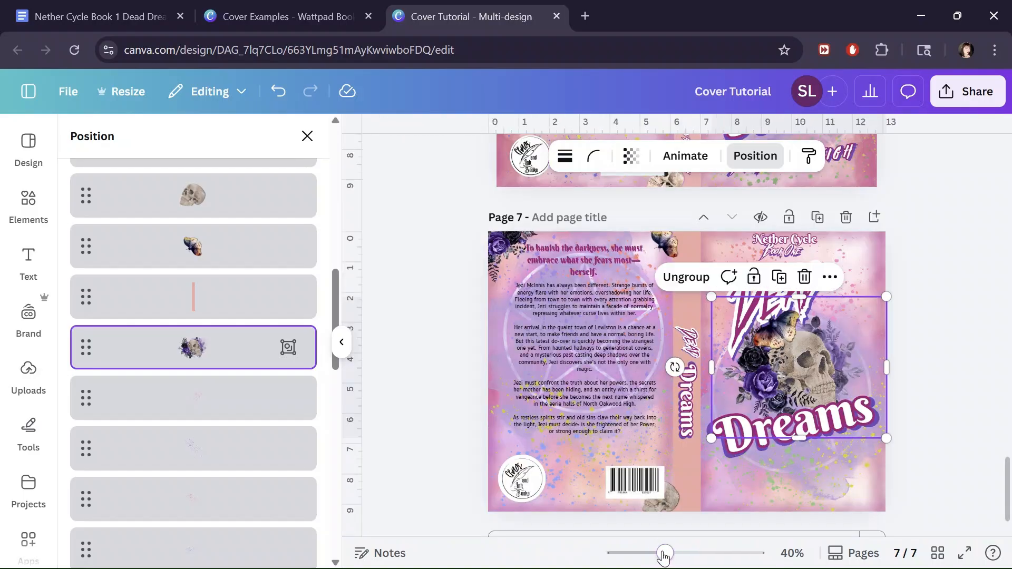
left_click(439, 359)
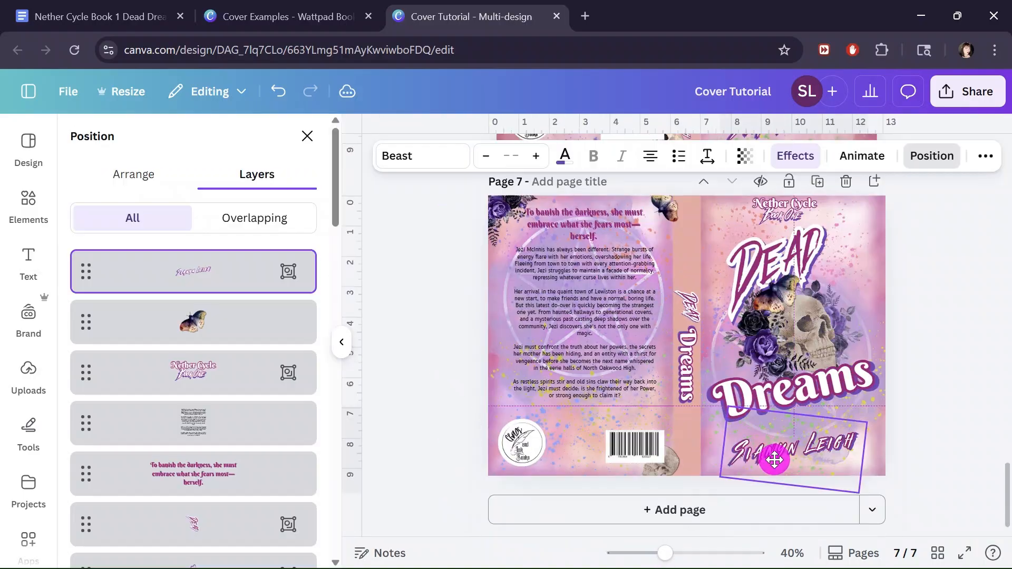
left_click_drag(775, 460, 773, 462)
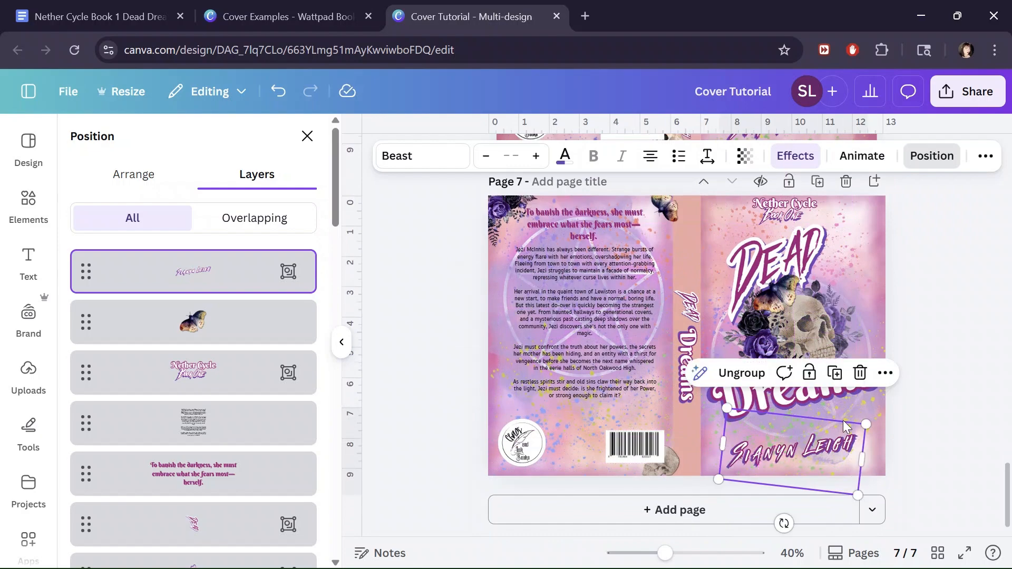
left_click(949, 333)
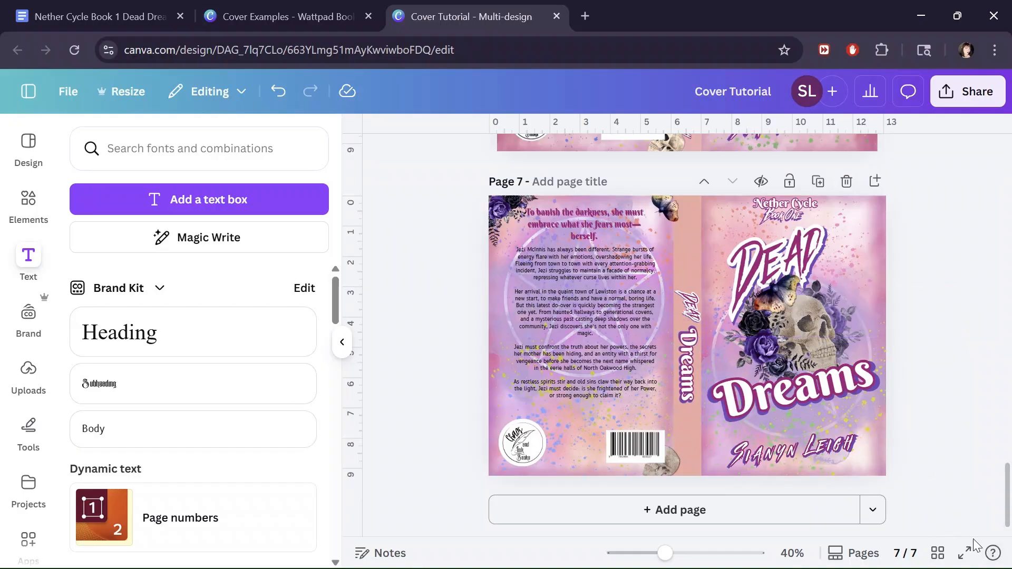
Preview page 7's cover in full screen and compare it with page 6's.
left_click(911, 470)
left_click(967, 554)
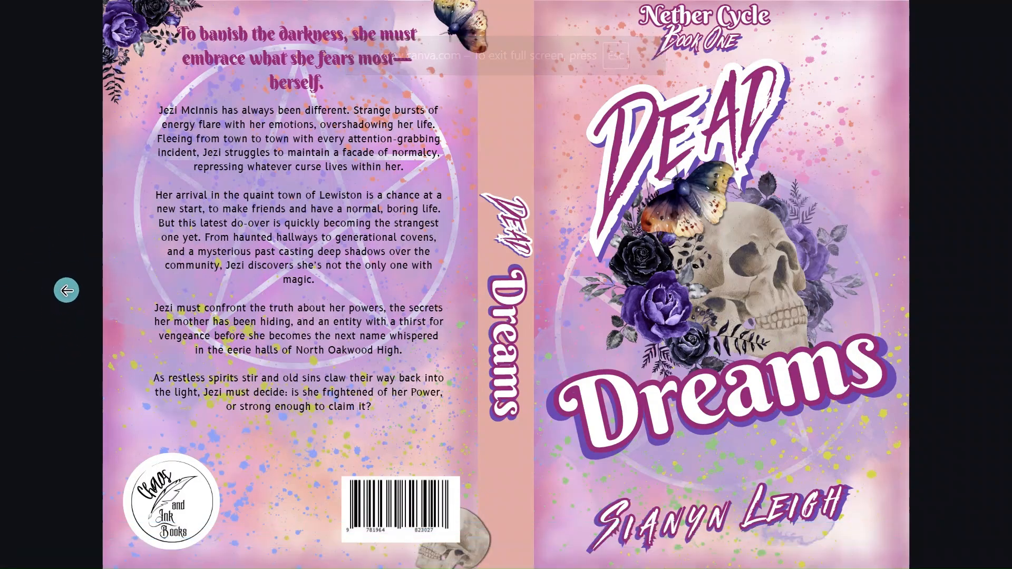
left_click(62, 288)
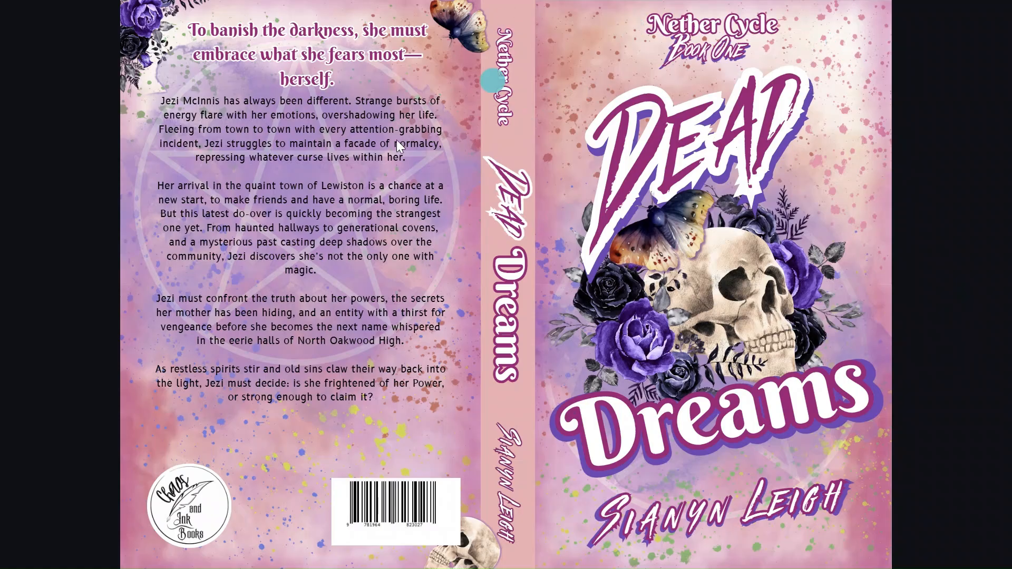
left_click(972, 346)
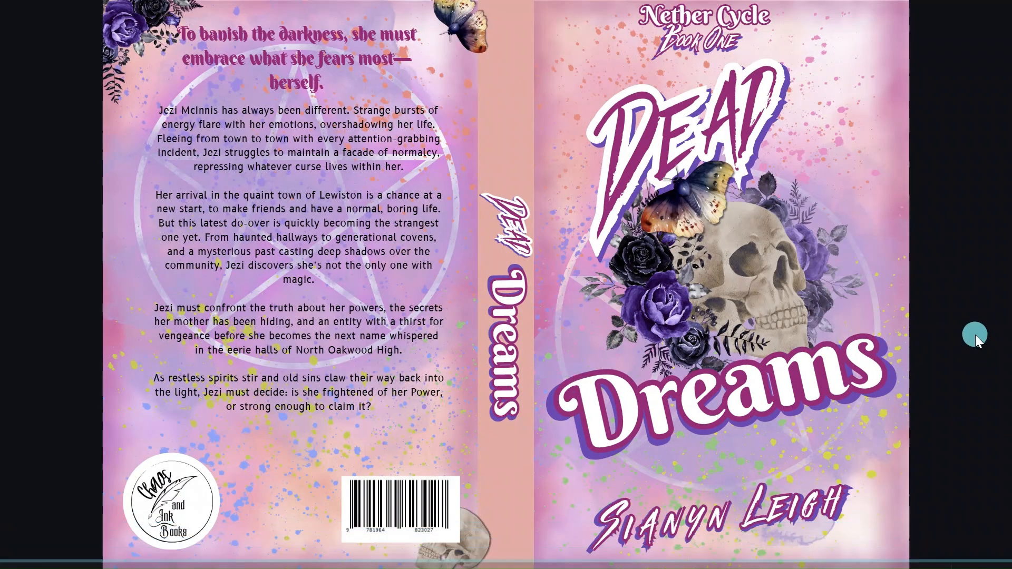
key("Escape")
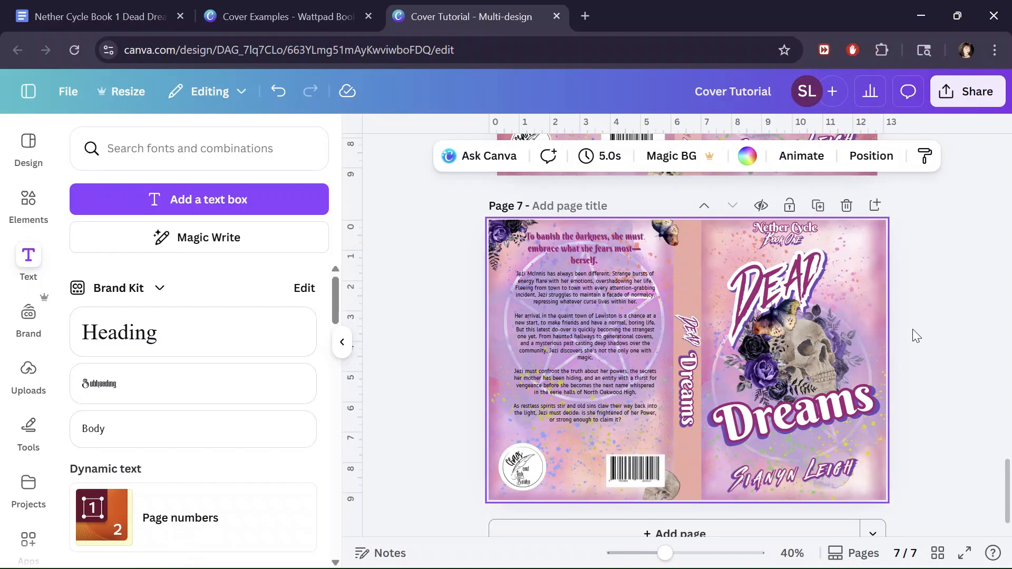
Delete the cover template guide image beneath the background artwork in page 7's layer stack.
left_click(393, 380)
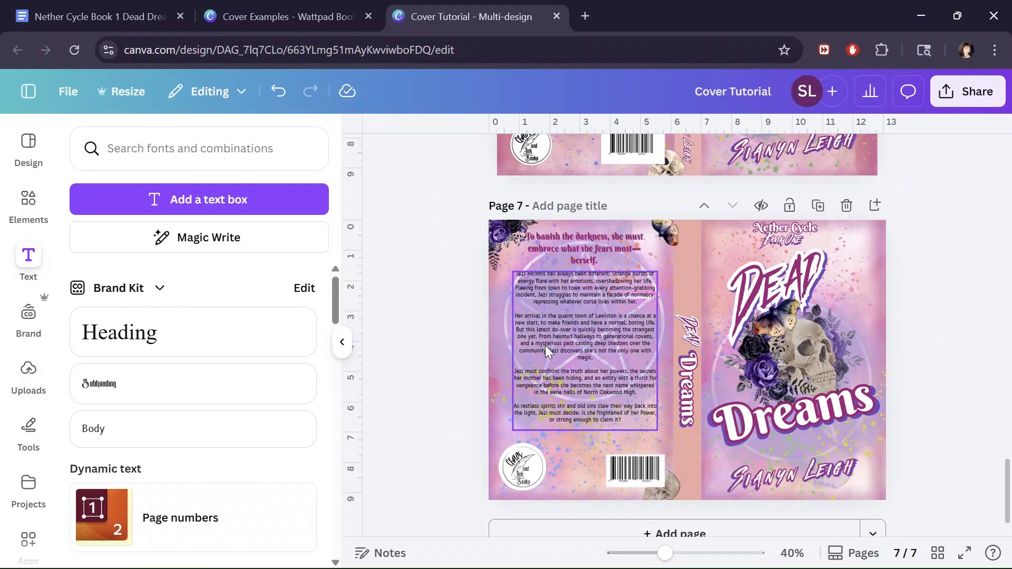
left_click(598, 449)
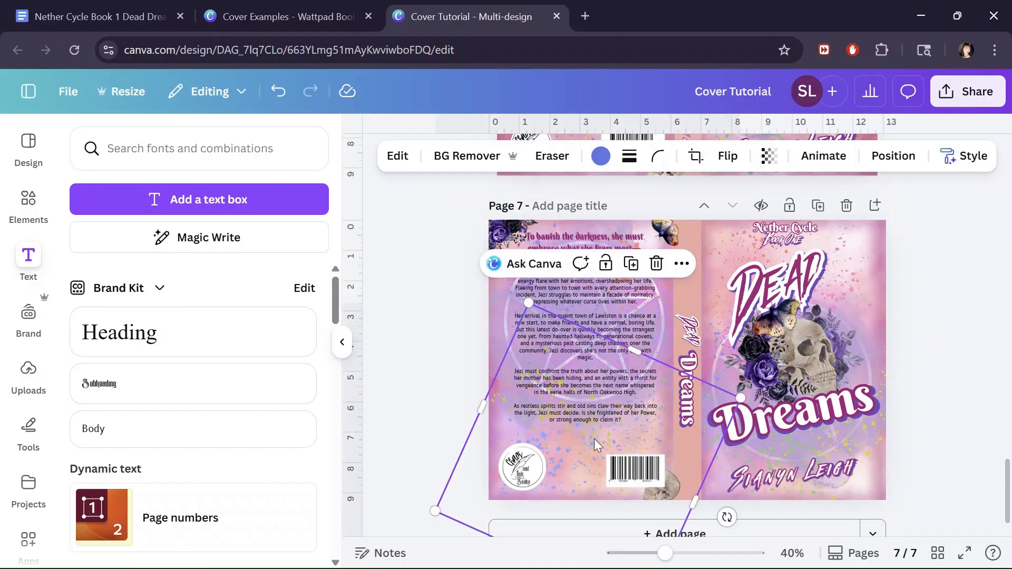
key("alt+1")
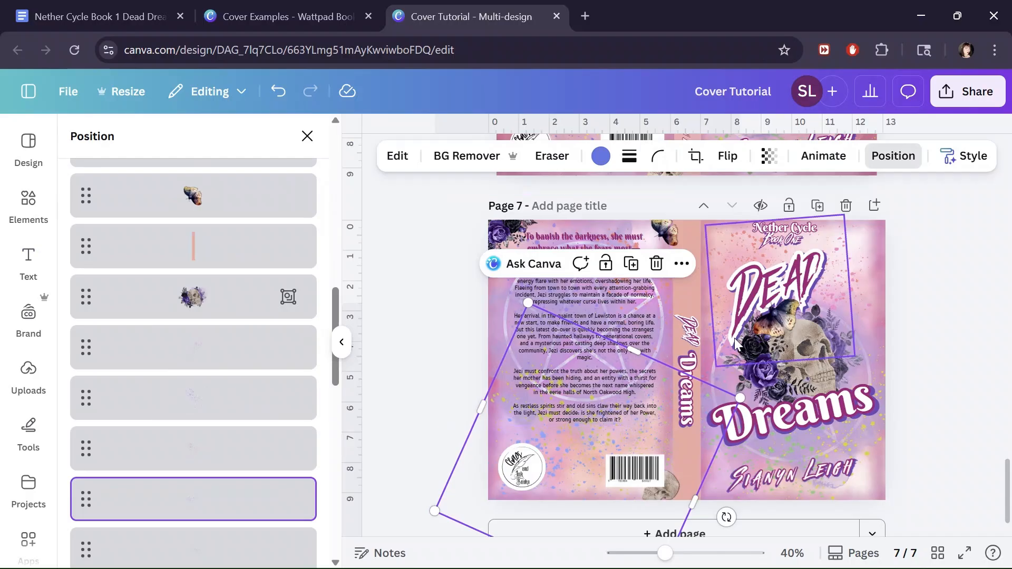
scroll(213, 323, "down", 6)
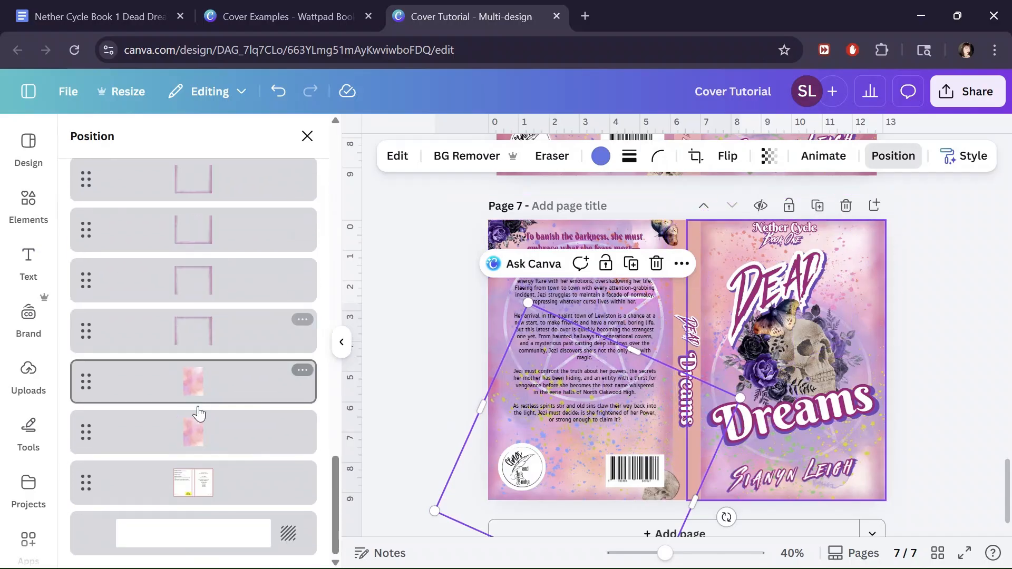
left_click(224, 474)
left_click(301, 472)
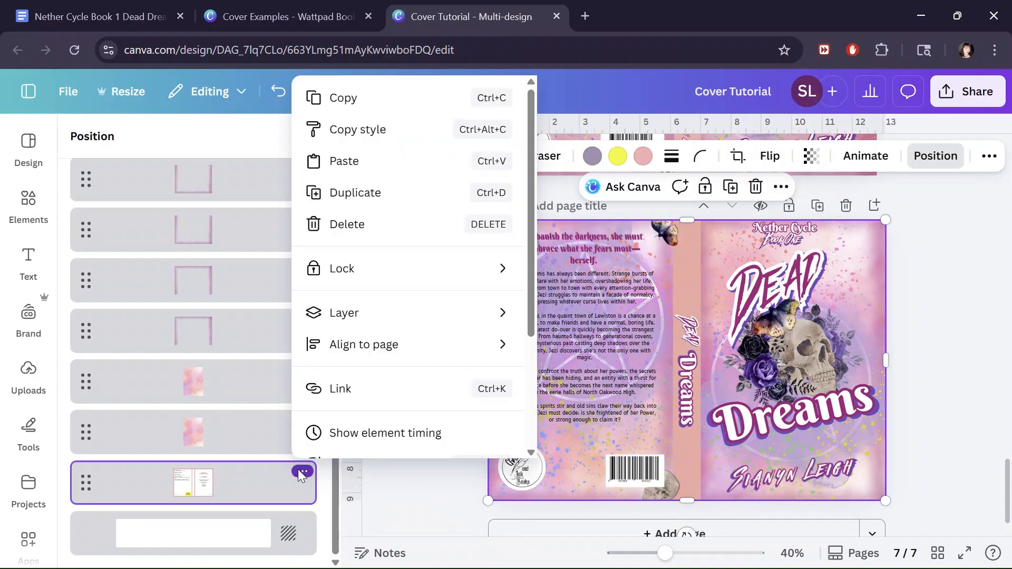
left_click(352, 223)
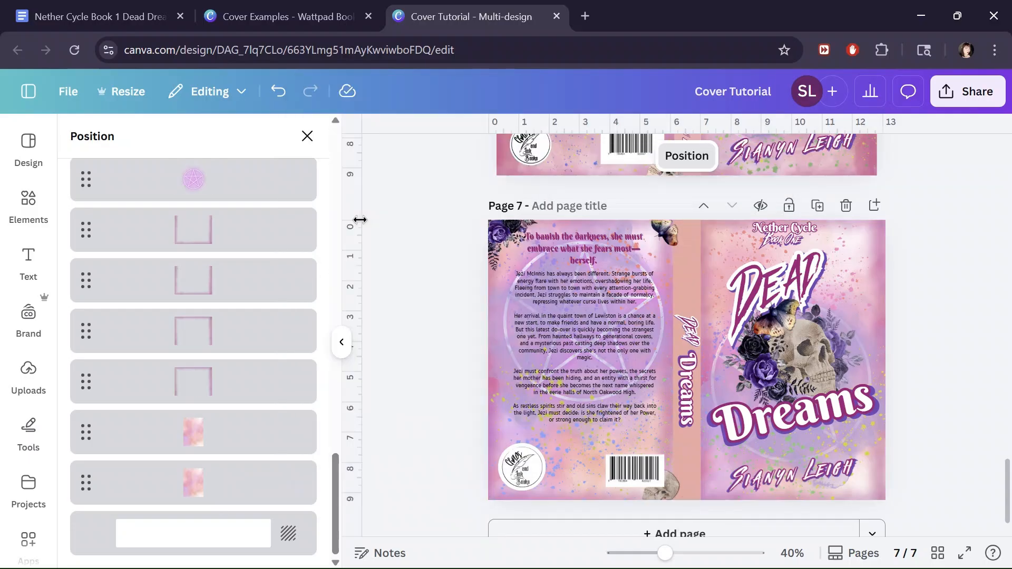
left_click(415, 316)
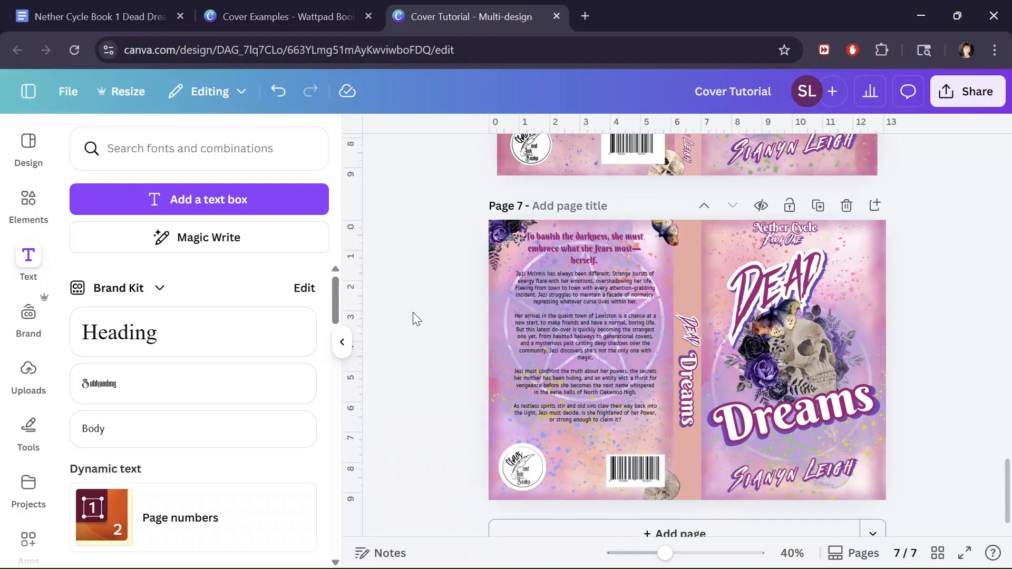
Configure the download as PDF Print with Flatten PDF enabled and the CMYK (best for professional printing) color profile.
scroll(419, 312, "up", 5)
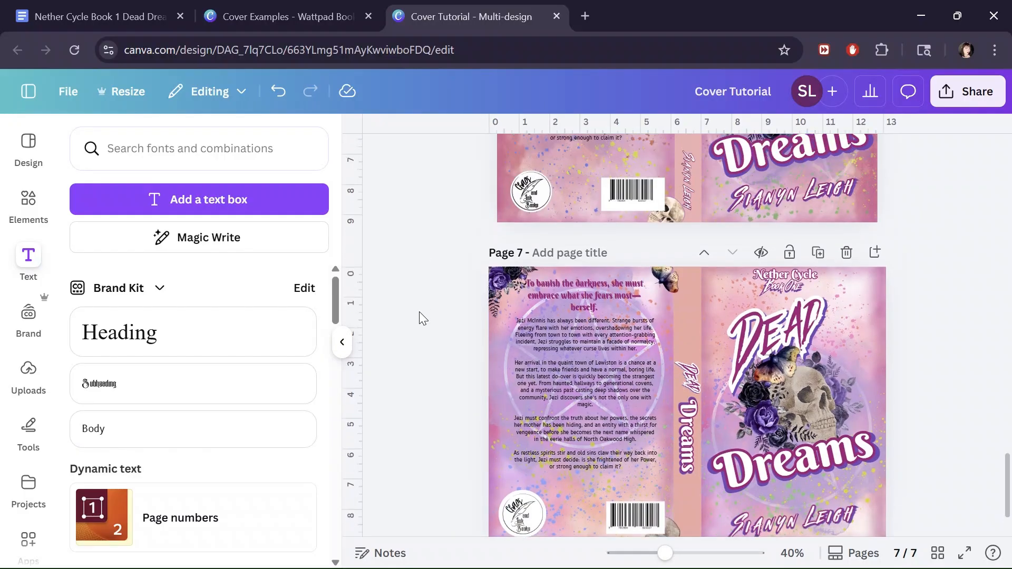
scroll(419, 312, "down", 5)
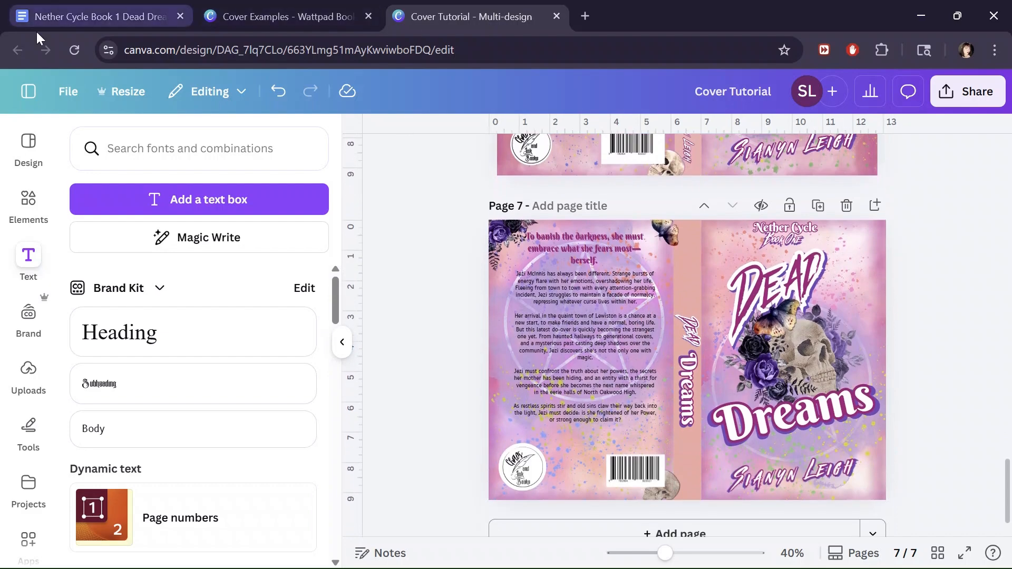
left_click(70, 91)
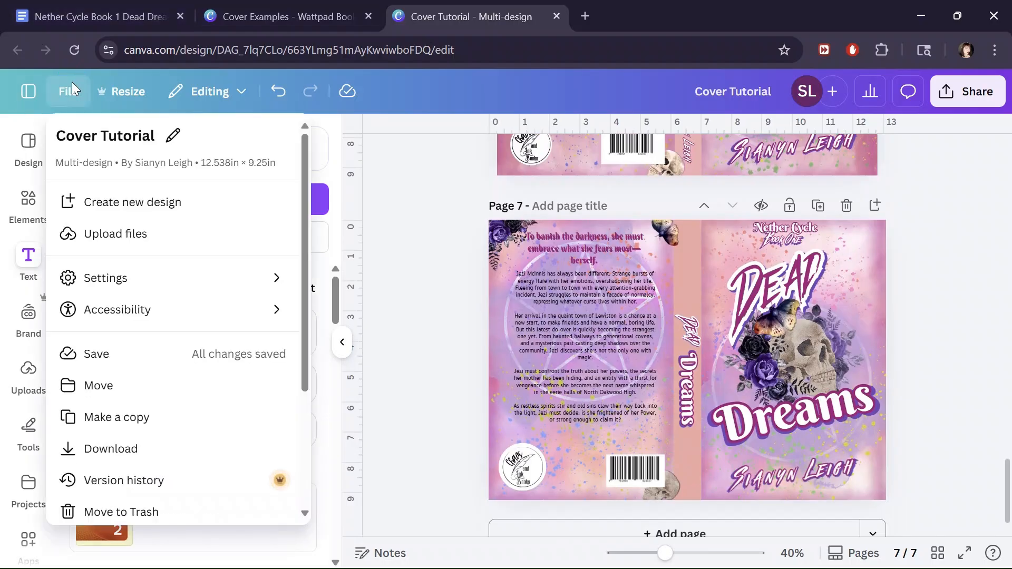
left_click(105, 451)
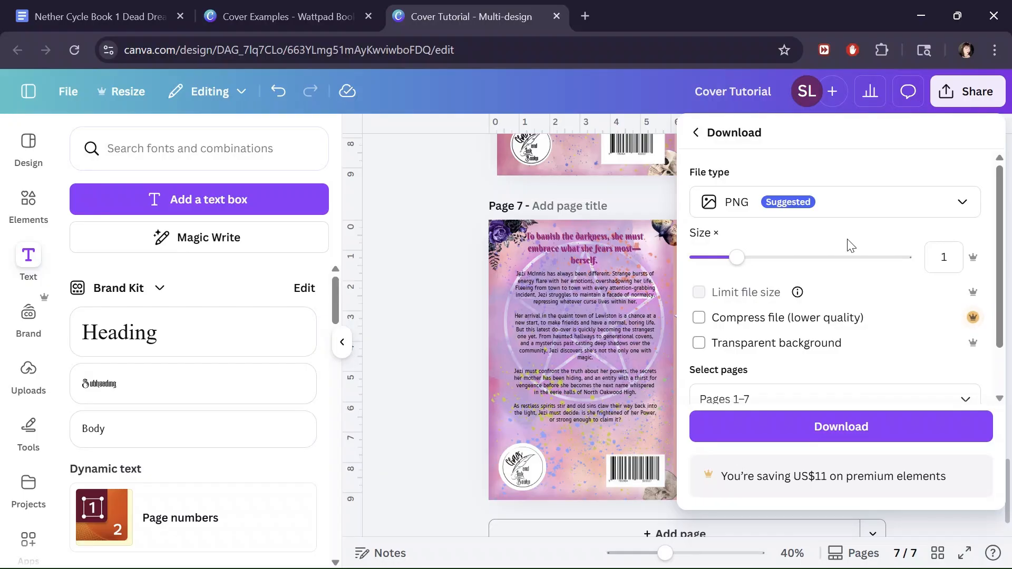
left_click(962, 203)
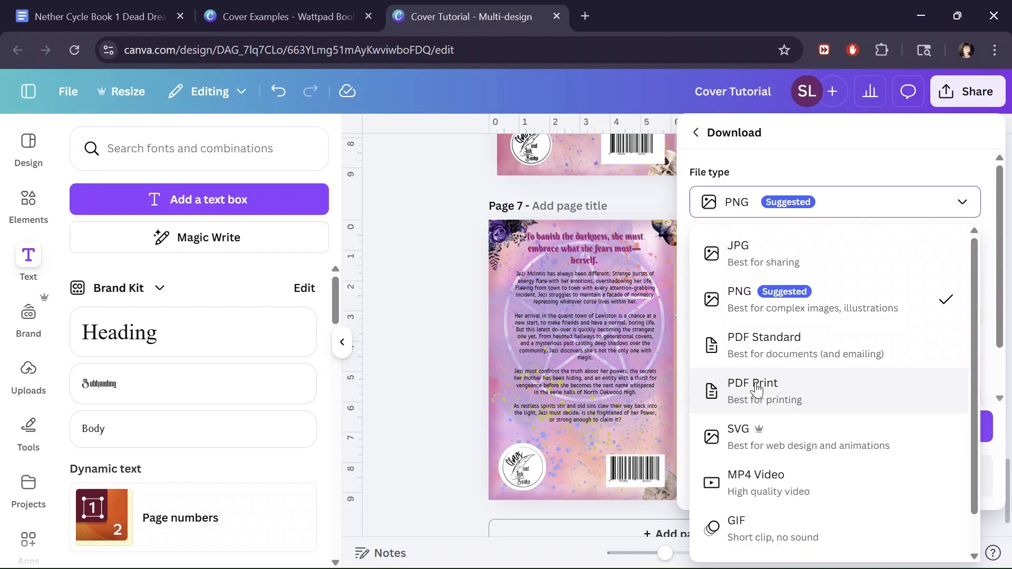
left_click(733, 393)
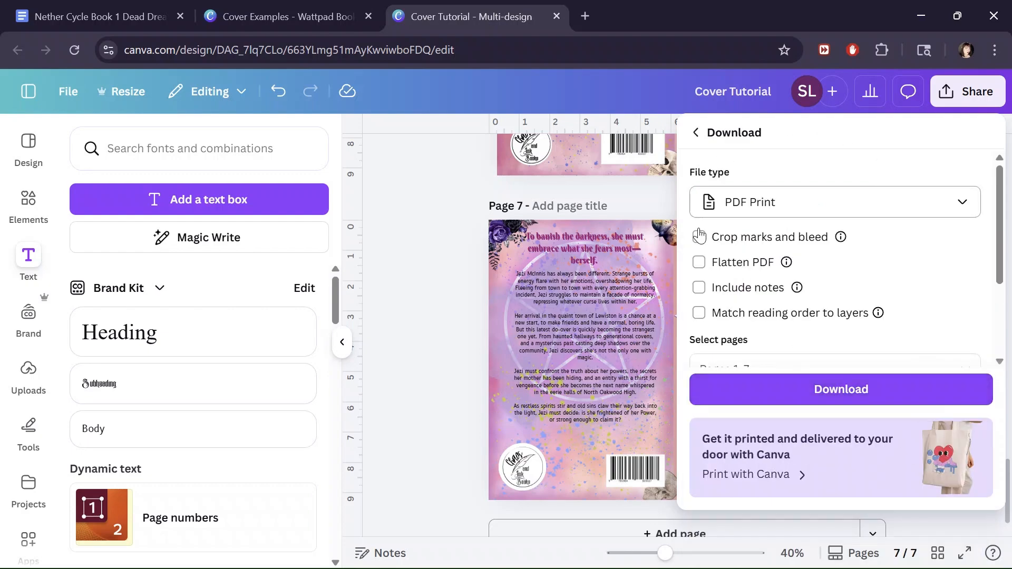
left_click(701, 267)
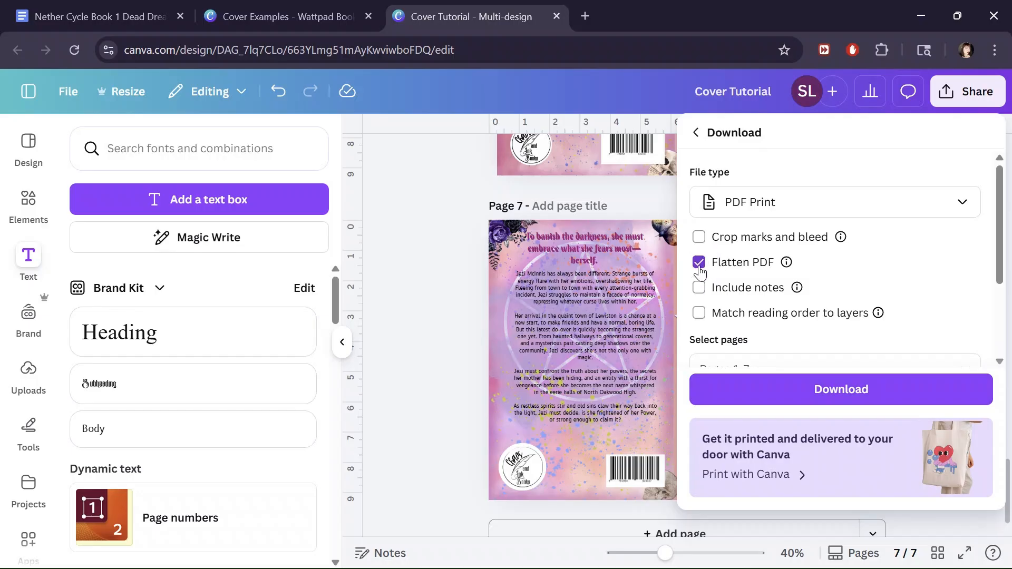
scroll(744, 248, "down", 3)
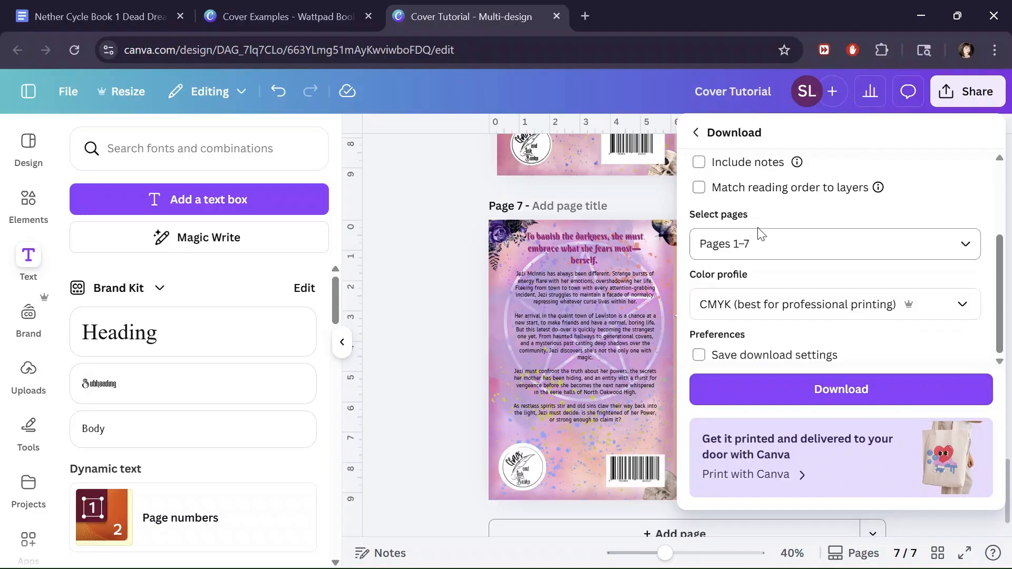
left_click(968, 308)
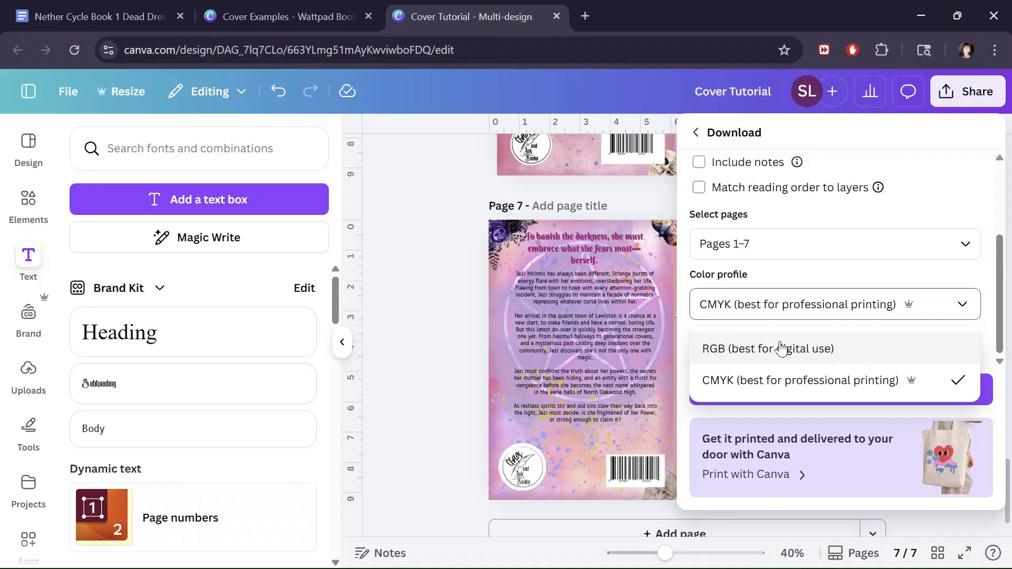
left_click(709, 380)
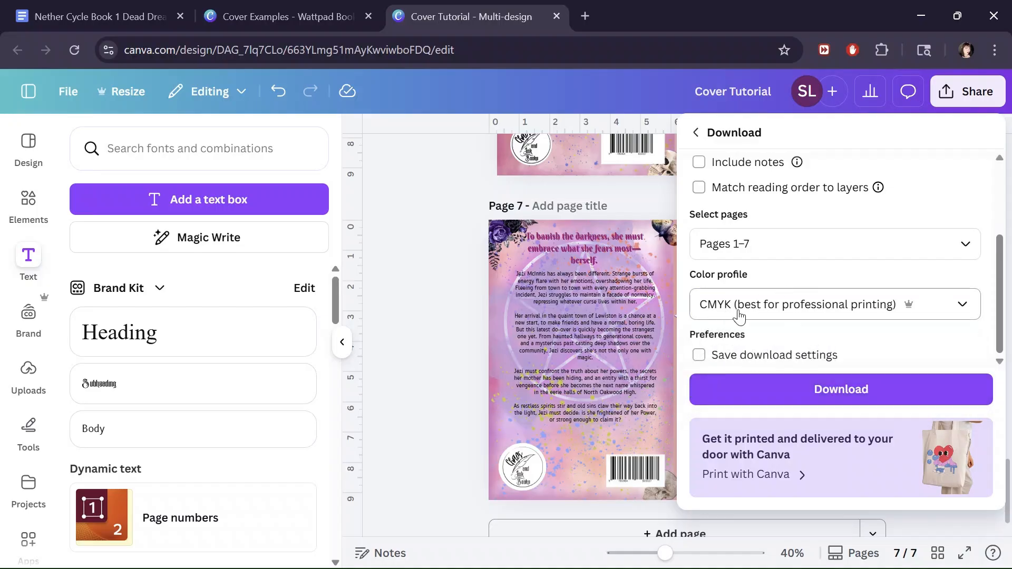
Limit the download's page selection to the current page, Page 7, and close the download settings without downloading.
left_click(795, 244)
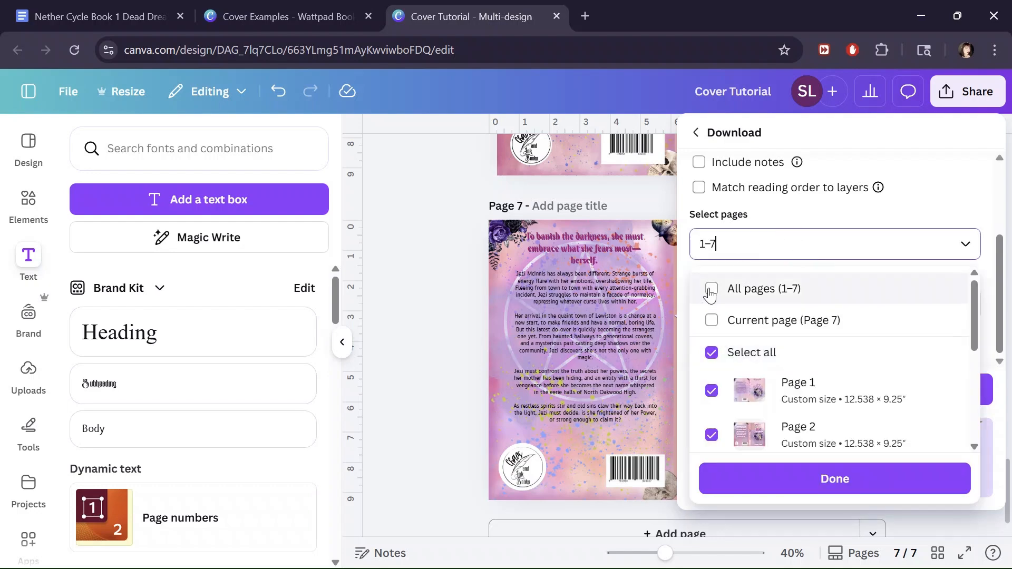
left_click(712, 321)
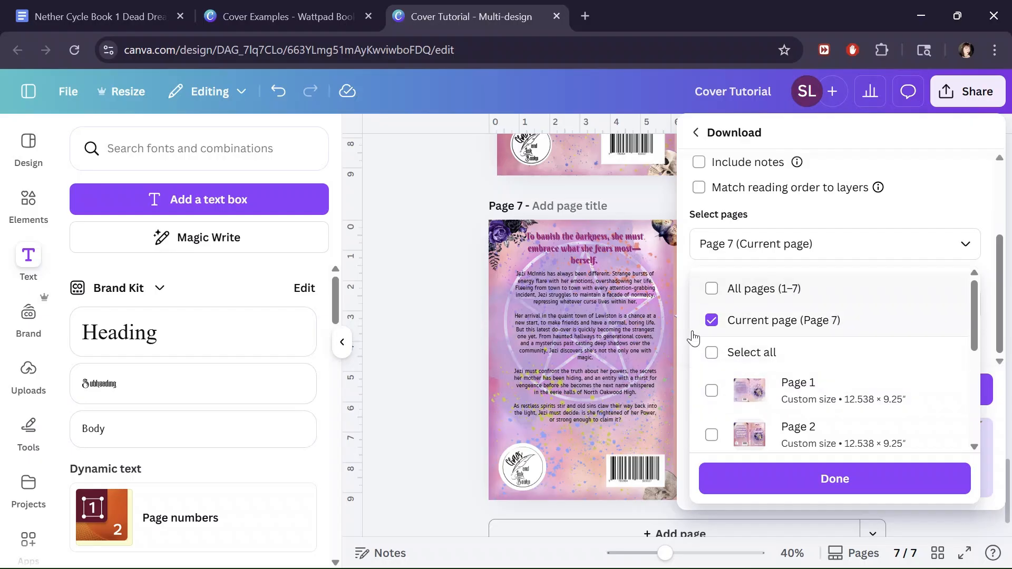
scroll(889, 311, "down", 3)
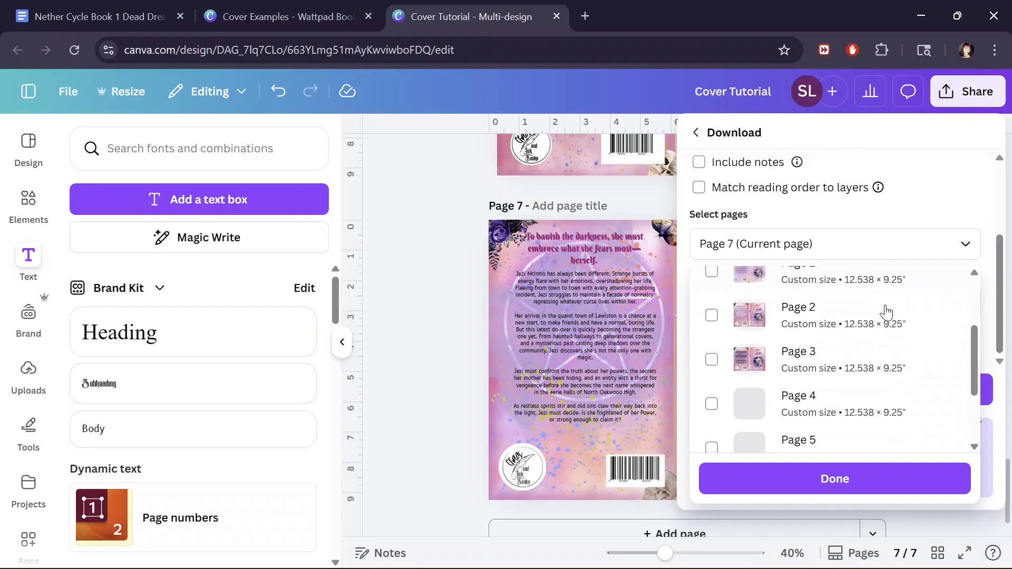
left_click(836, 479)
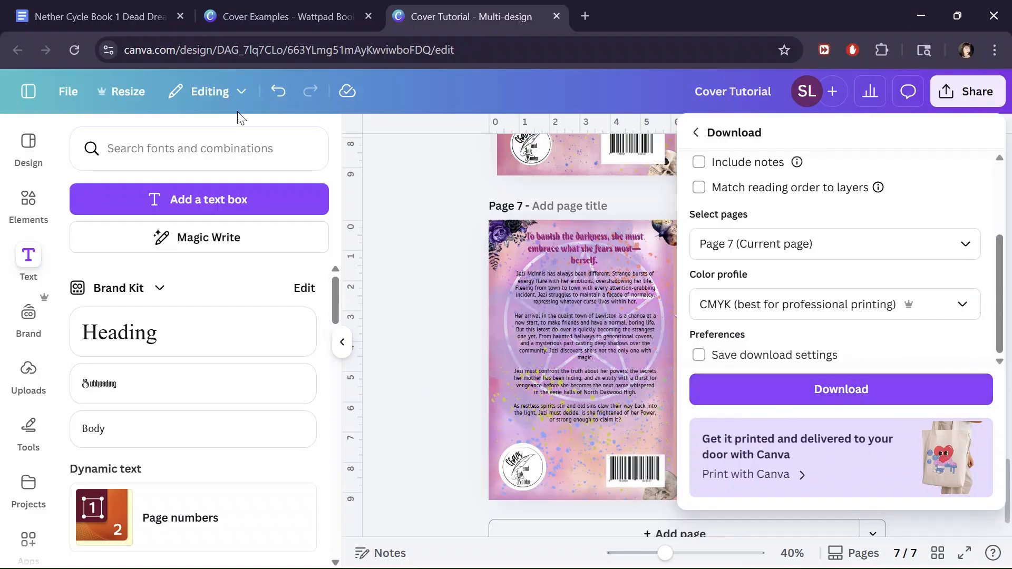
left_click(412, 269)
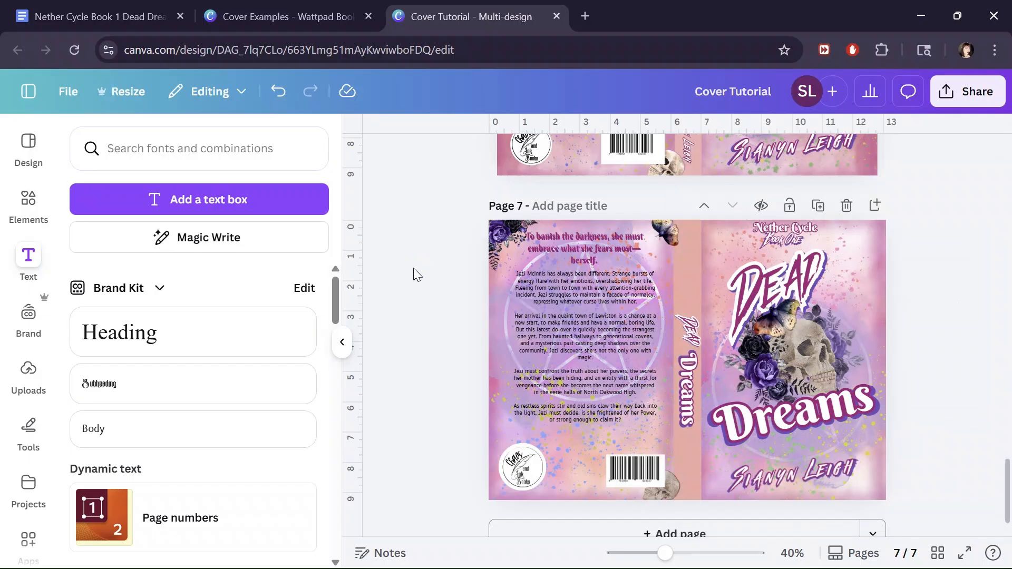
scroll(416, 274, "up", 2)
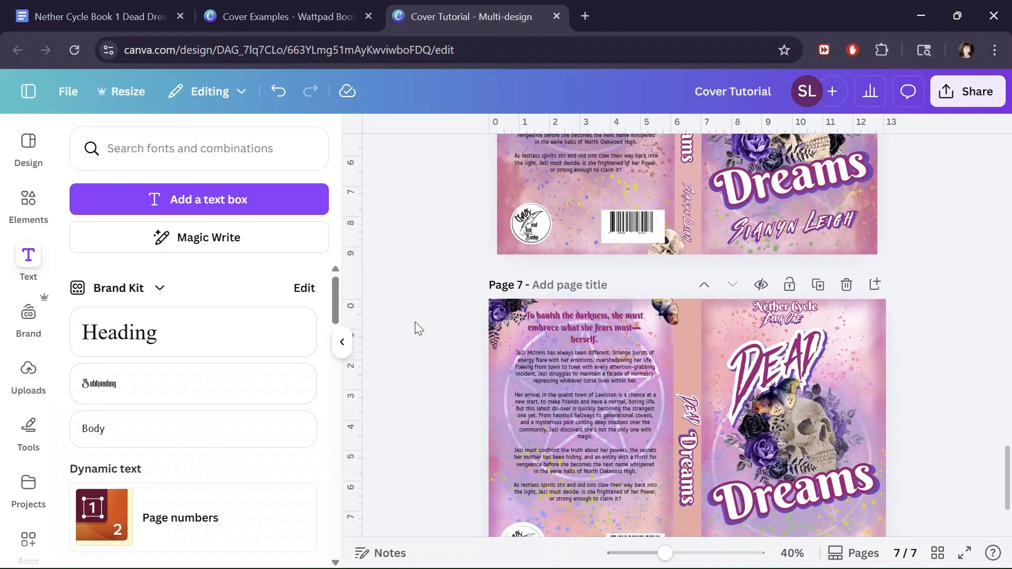
scroll(415, 322, "down", 2)
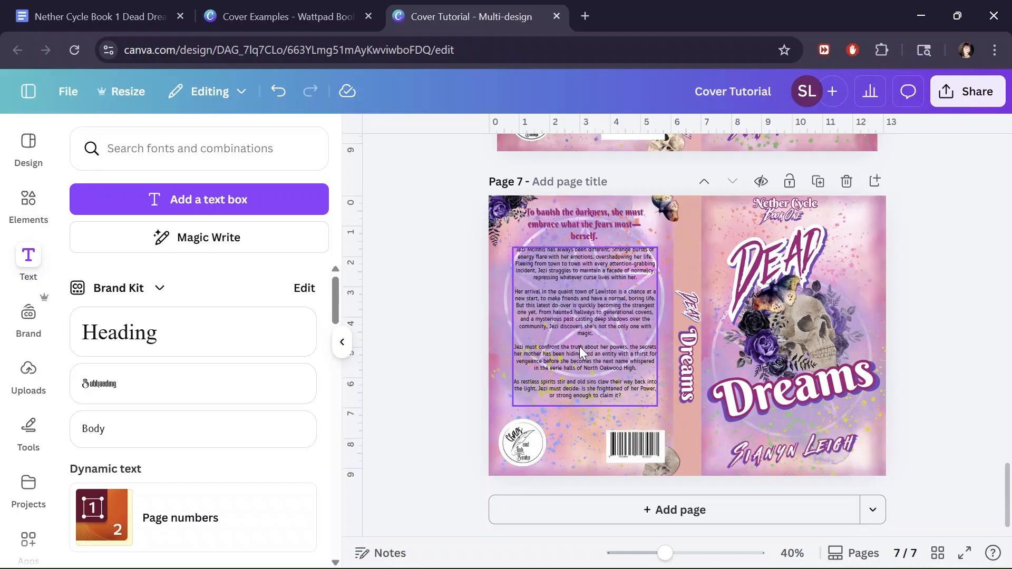
scroll(580, 347, "up", 6)
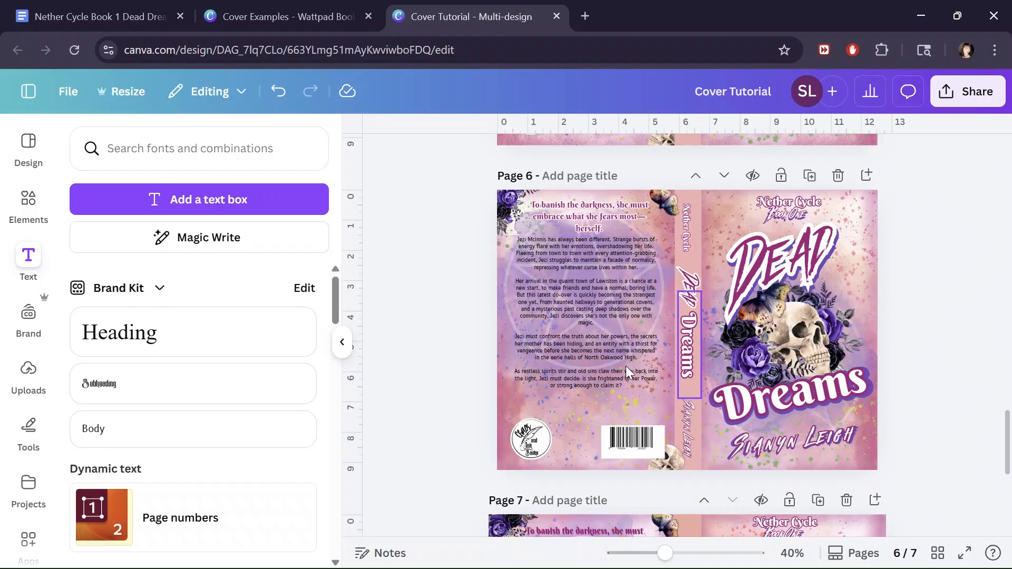
scroll(462, 360, "down", 5)
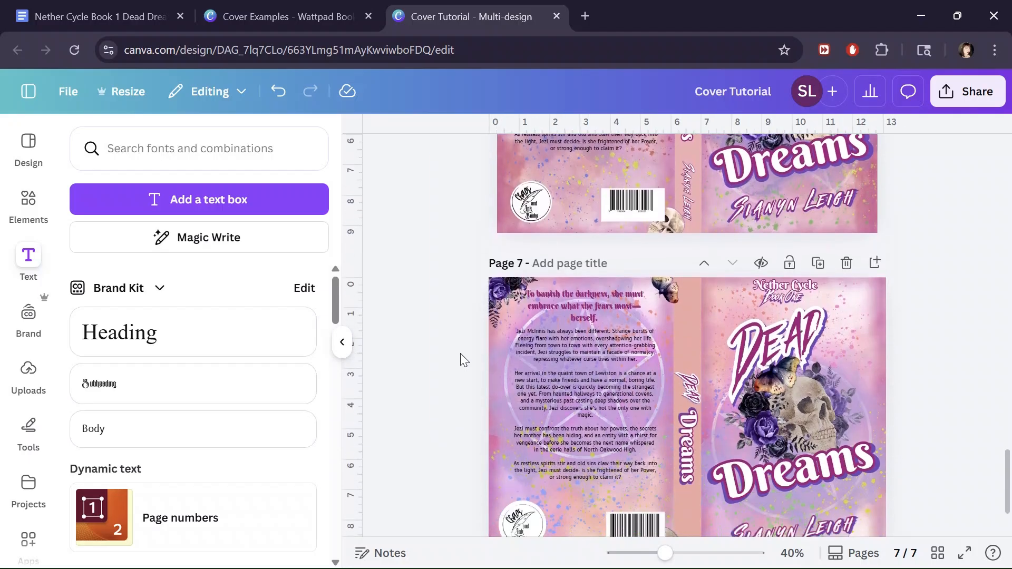
scroll(472, 357, "down", 2)
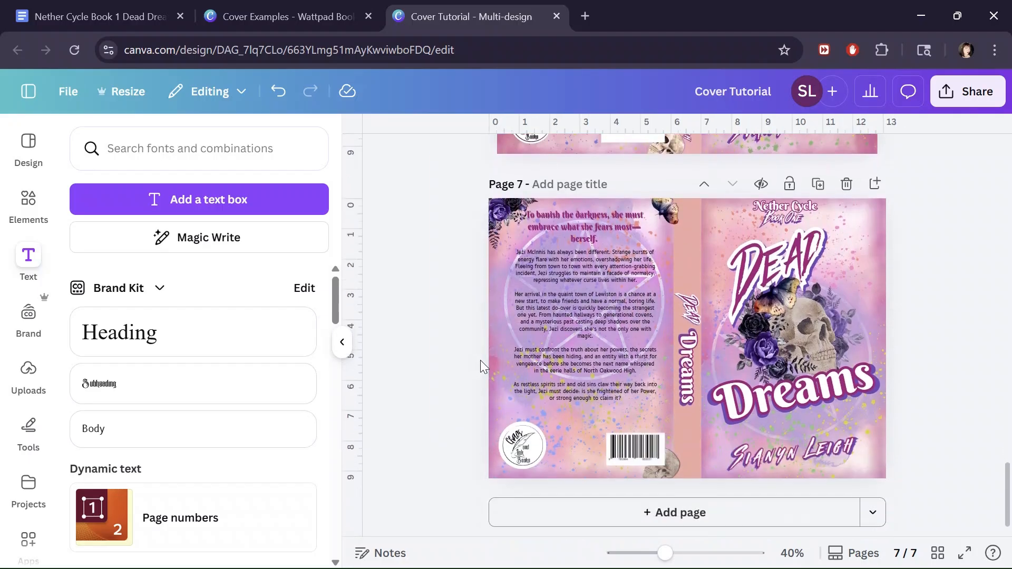